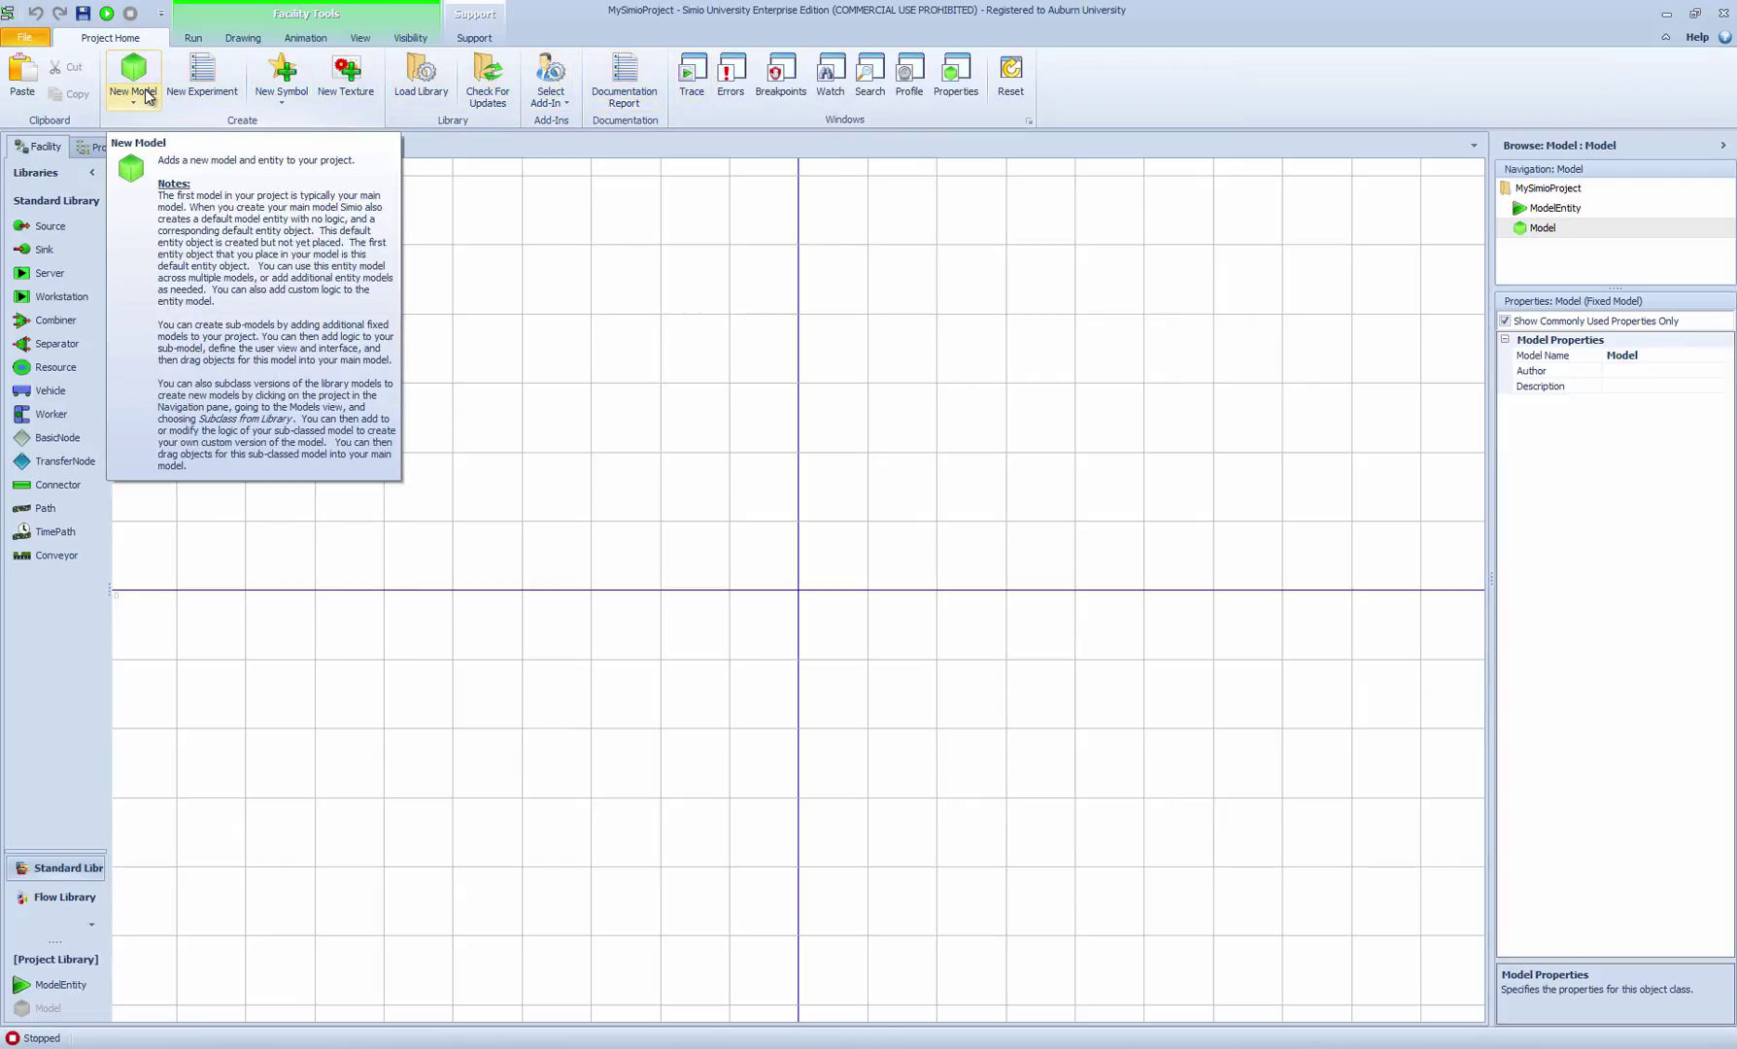
left_click(195, 36)
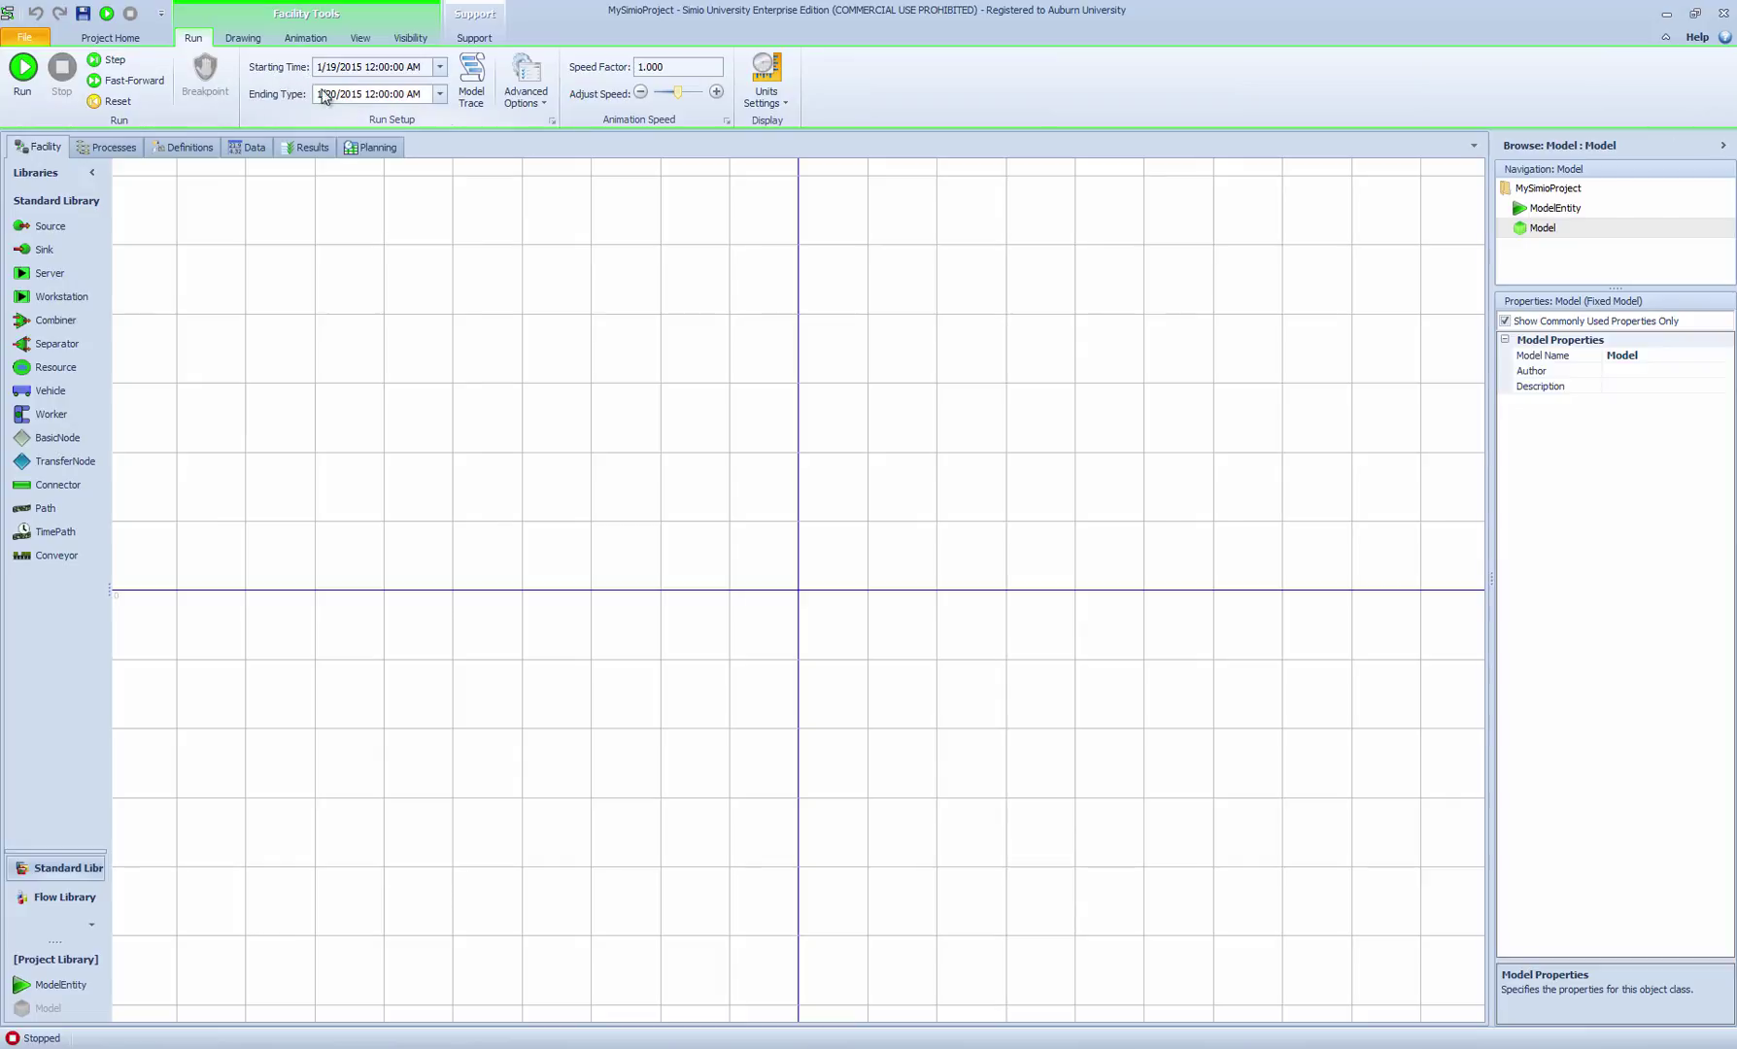
left_click(239, 43)
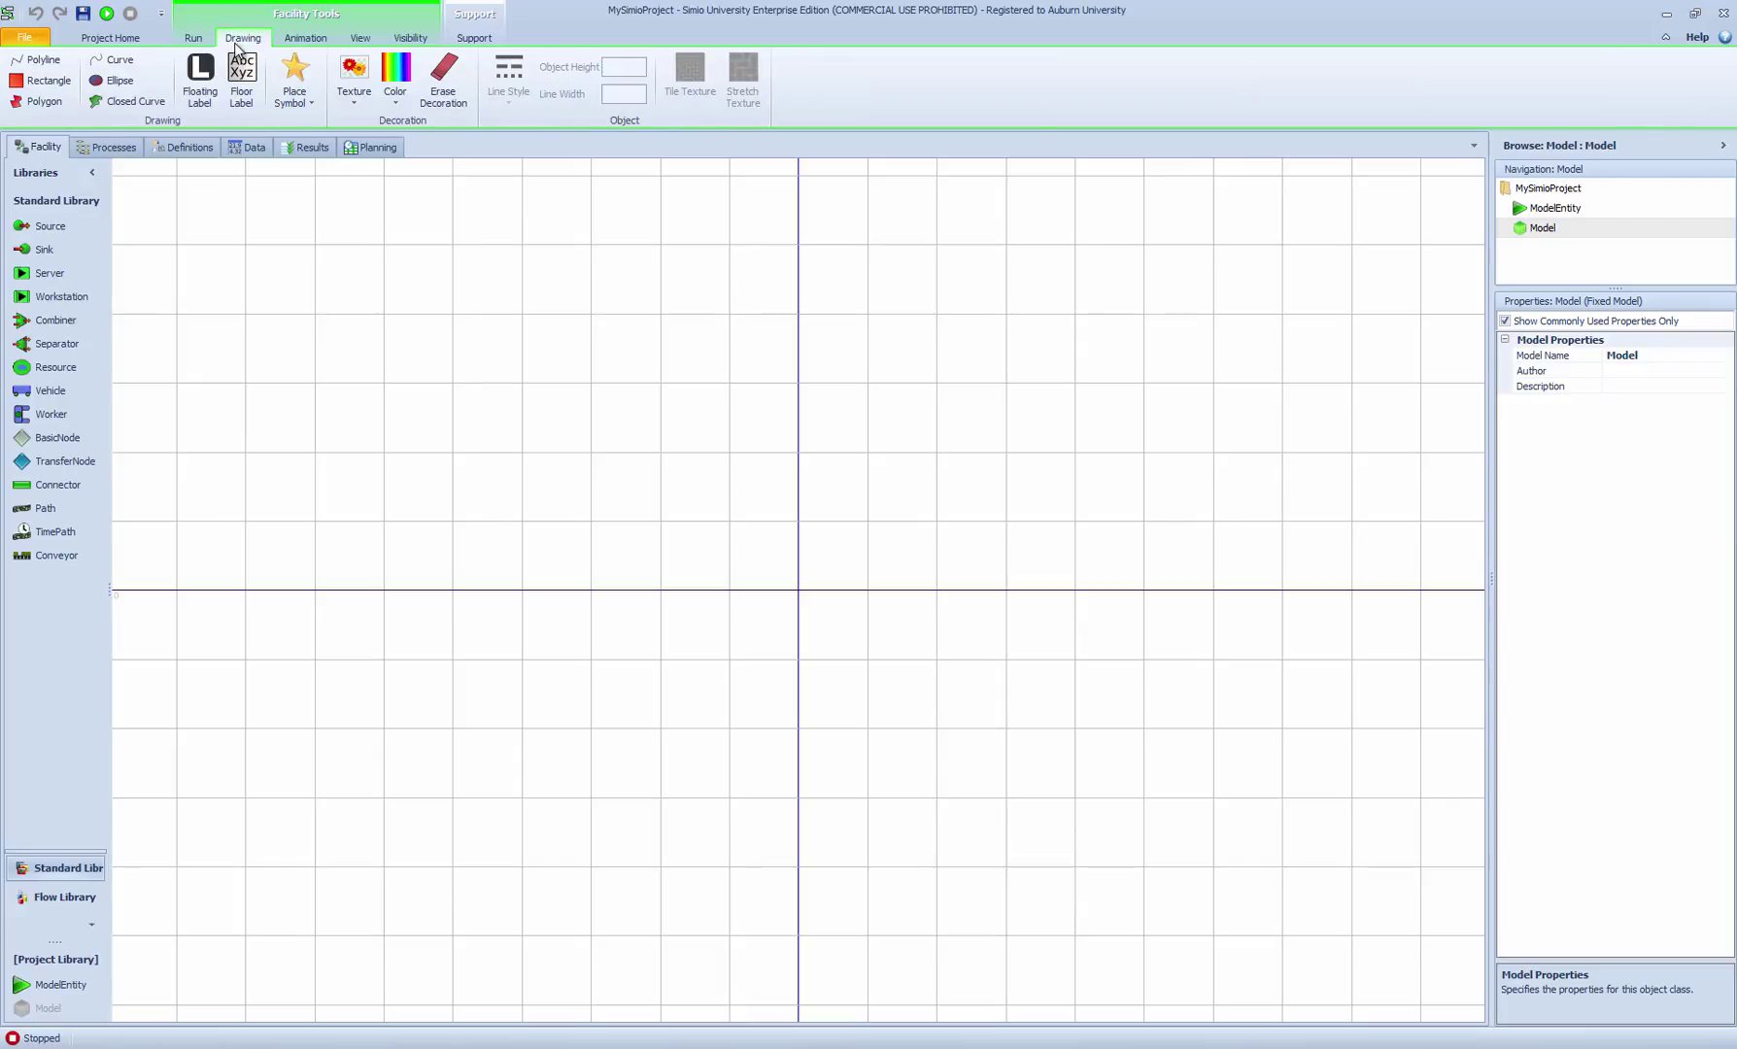
left_click(305, 39)
left_click(357, 38)
left_click(409, 38)
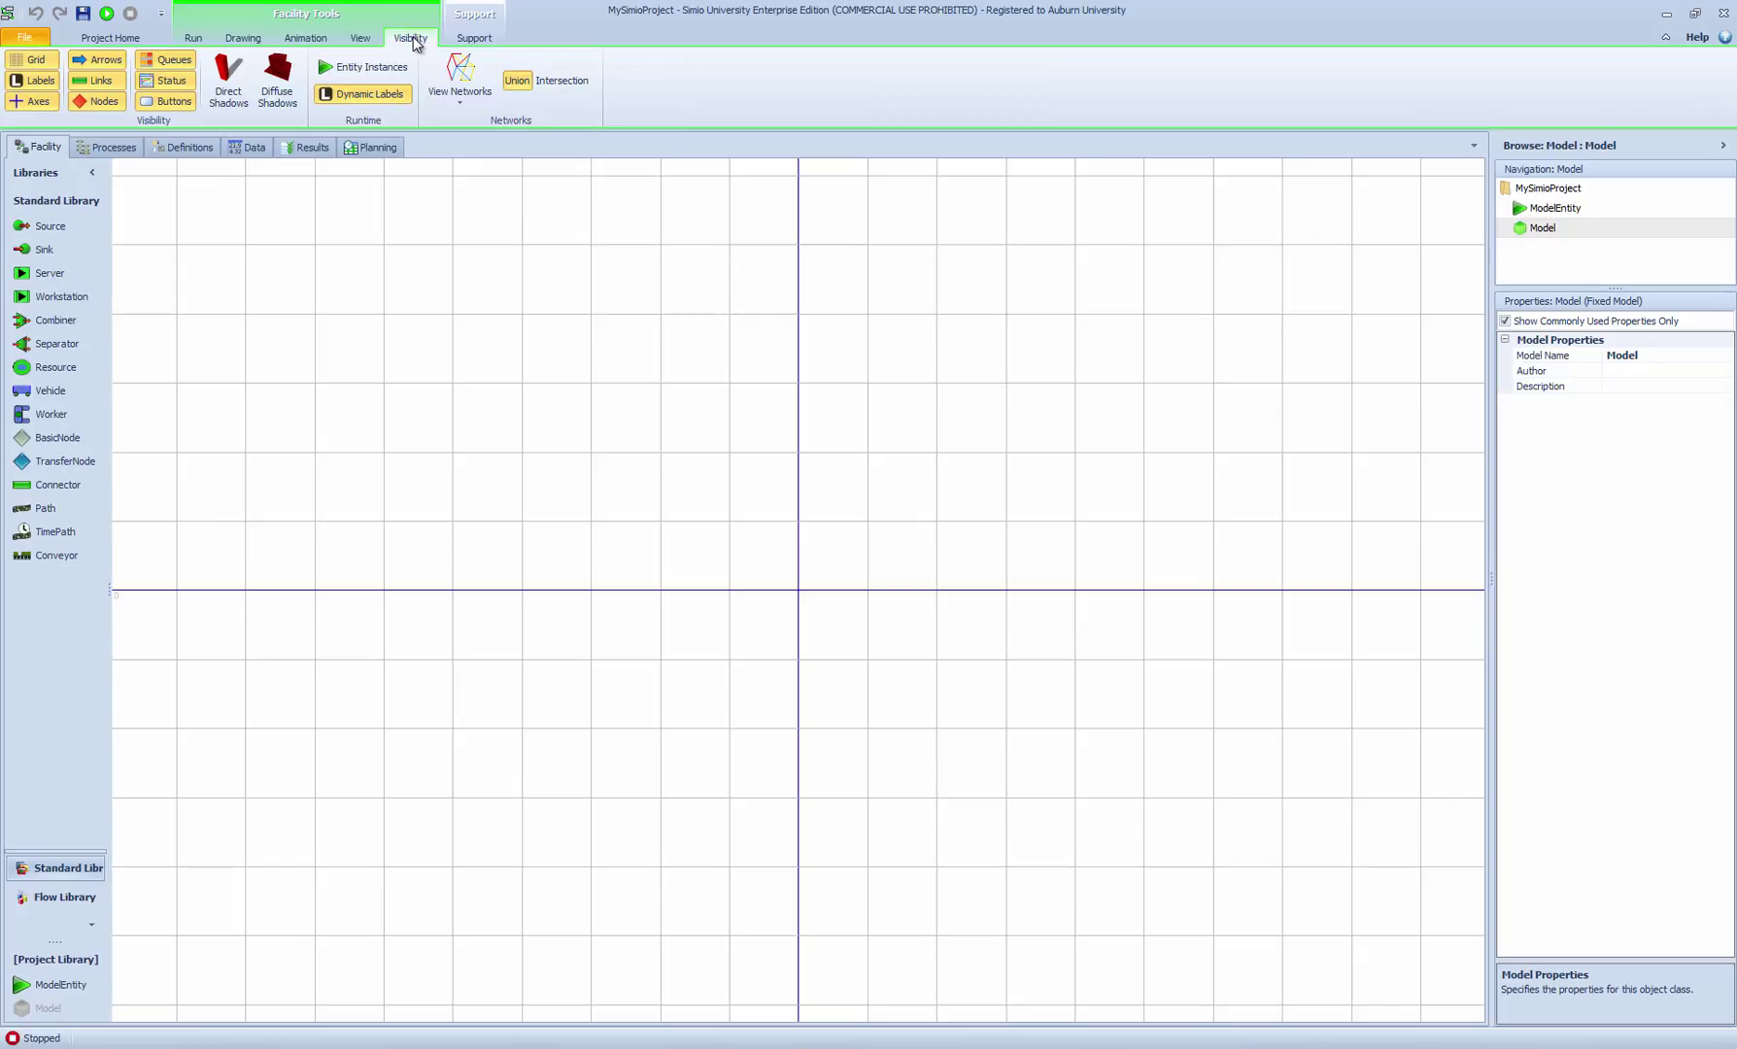
Search the sample SimBit solutions for the term "failures" and look through the matching examples.
left_click(462, 41)
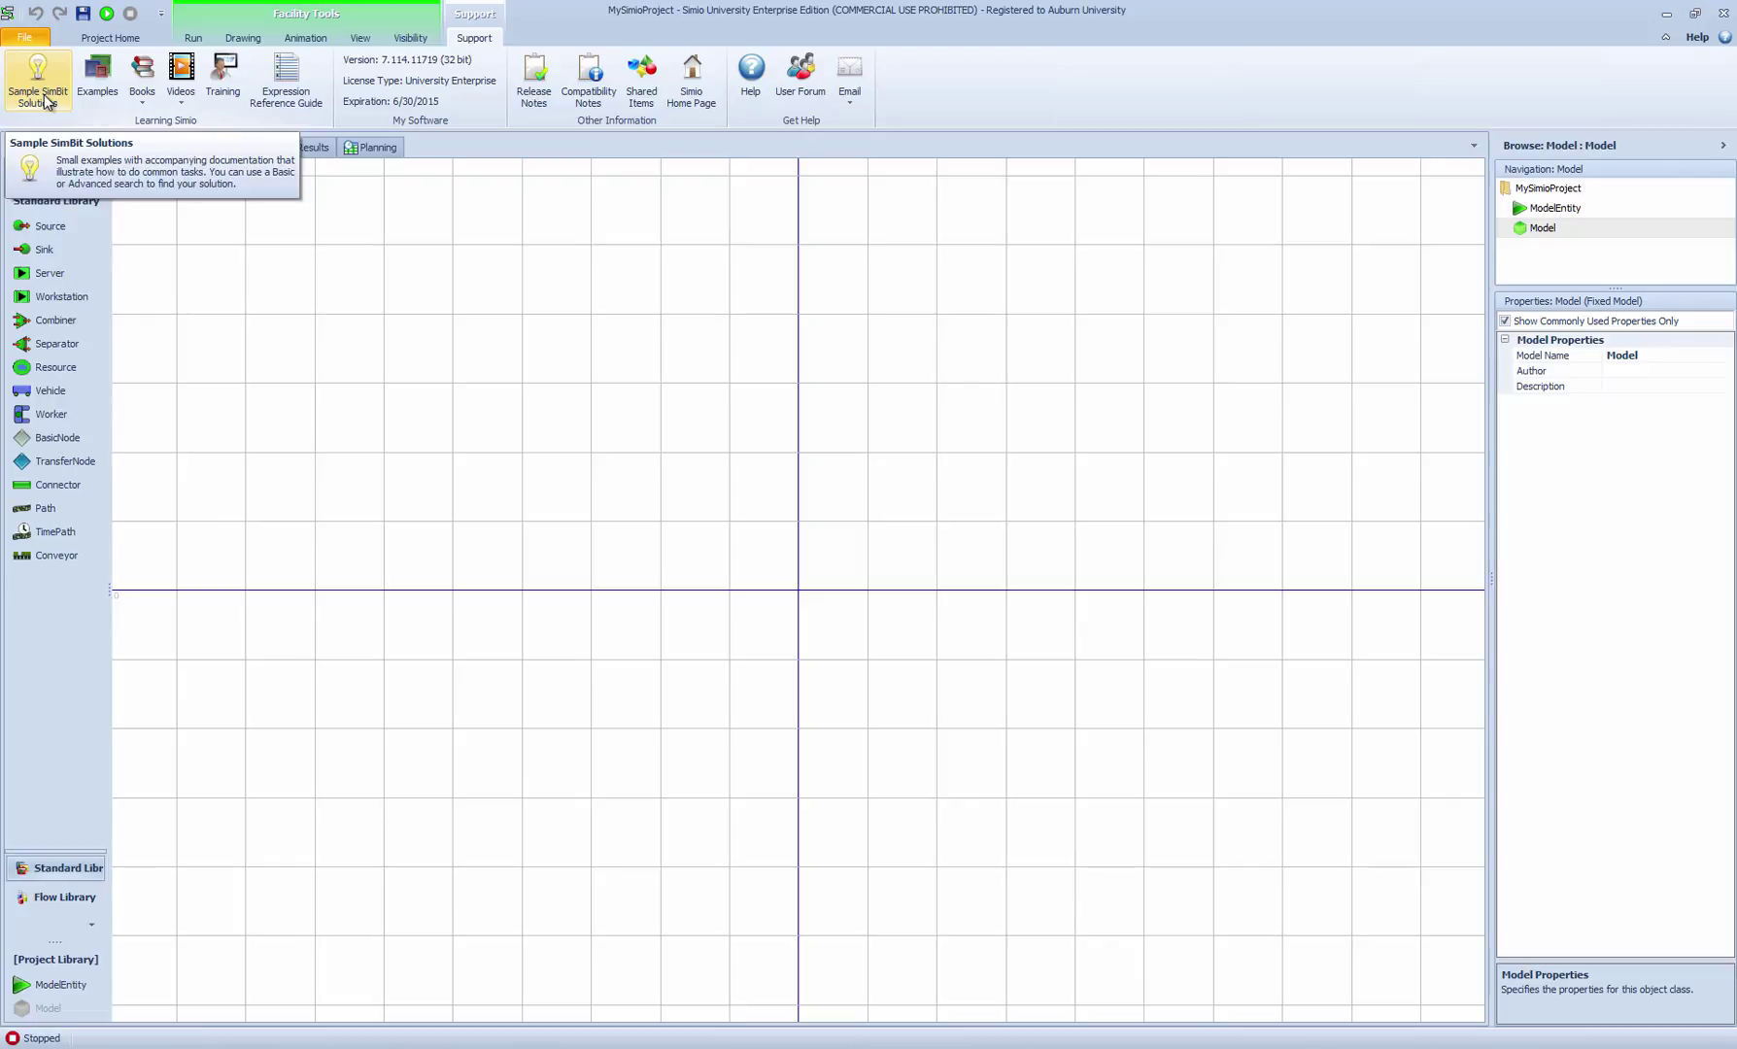
left_click(44, 101)
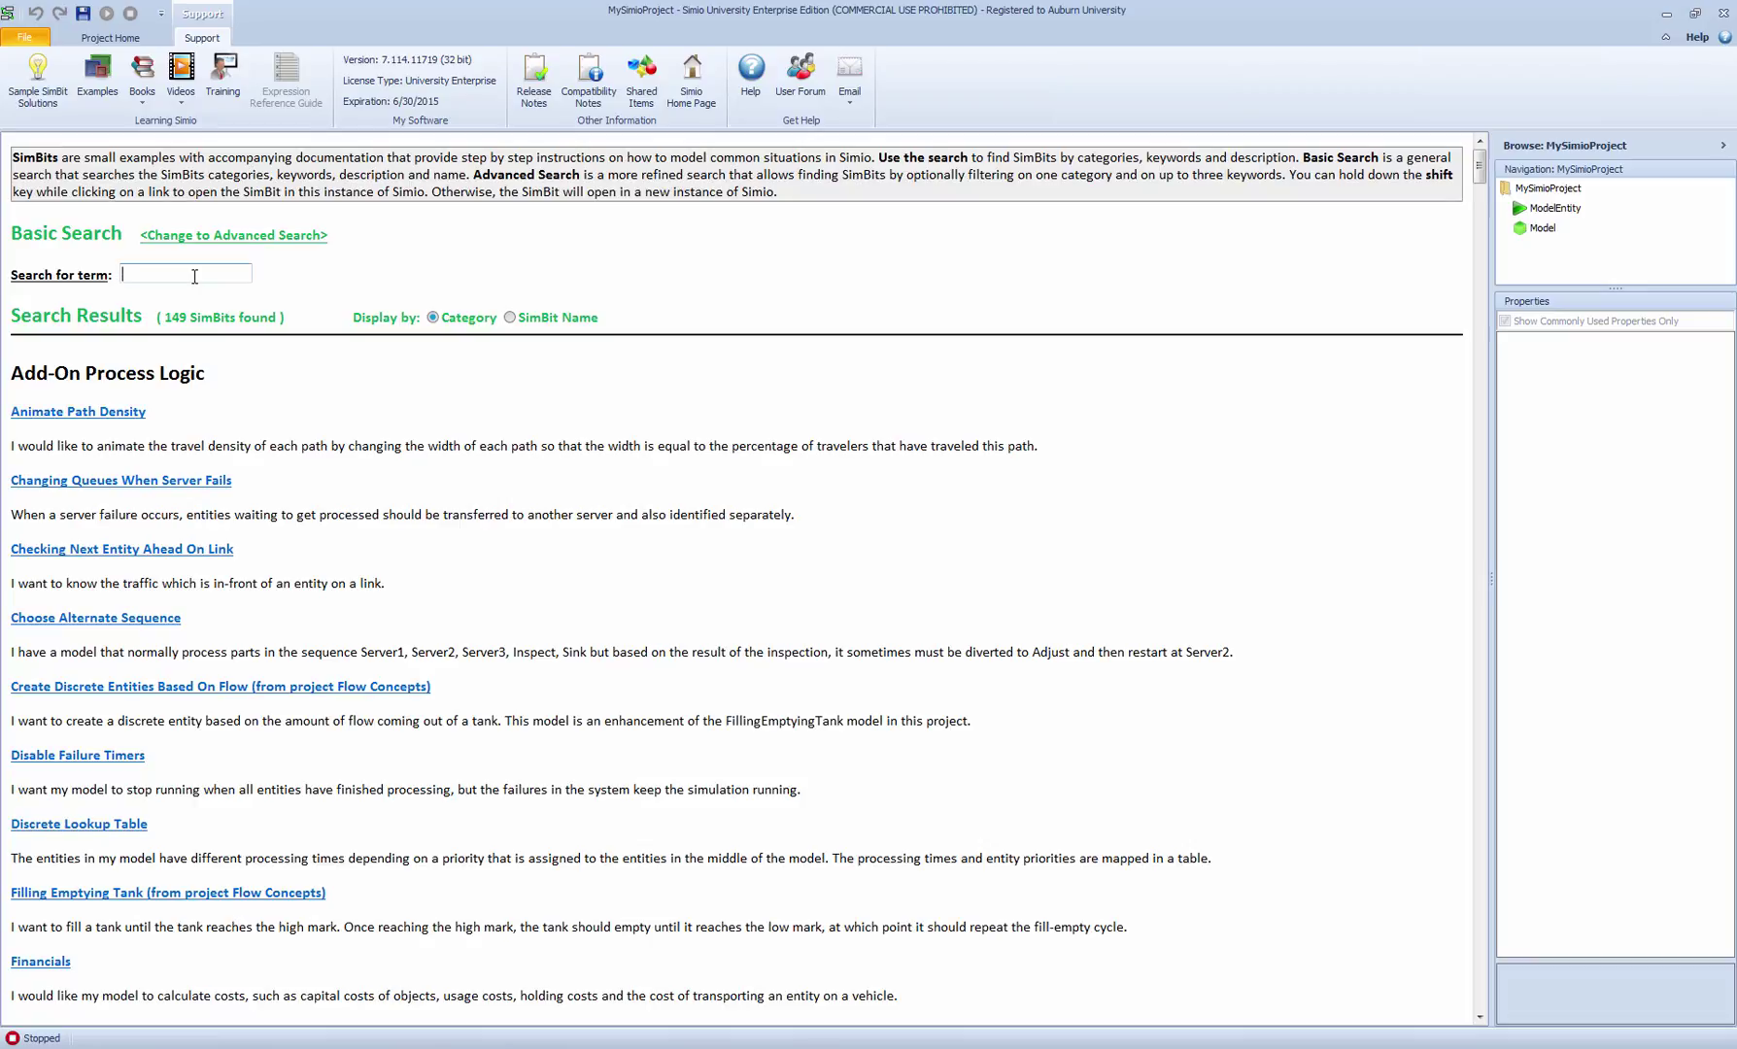
type("failures")
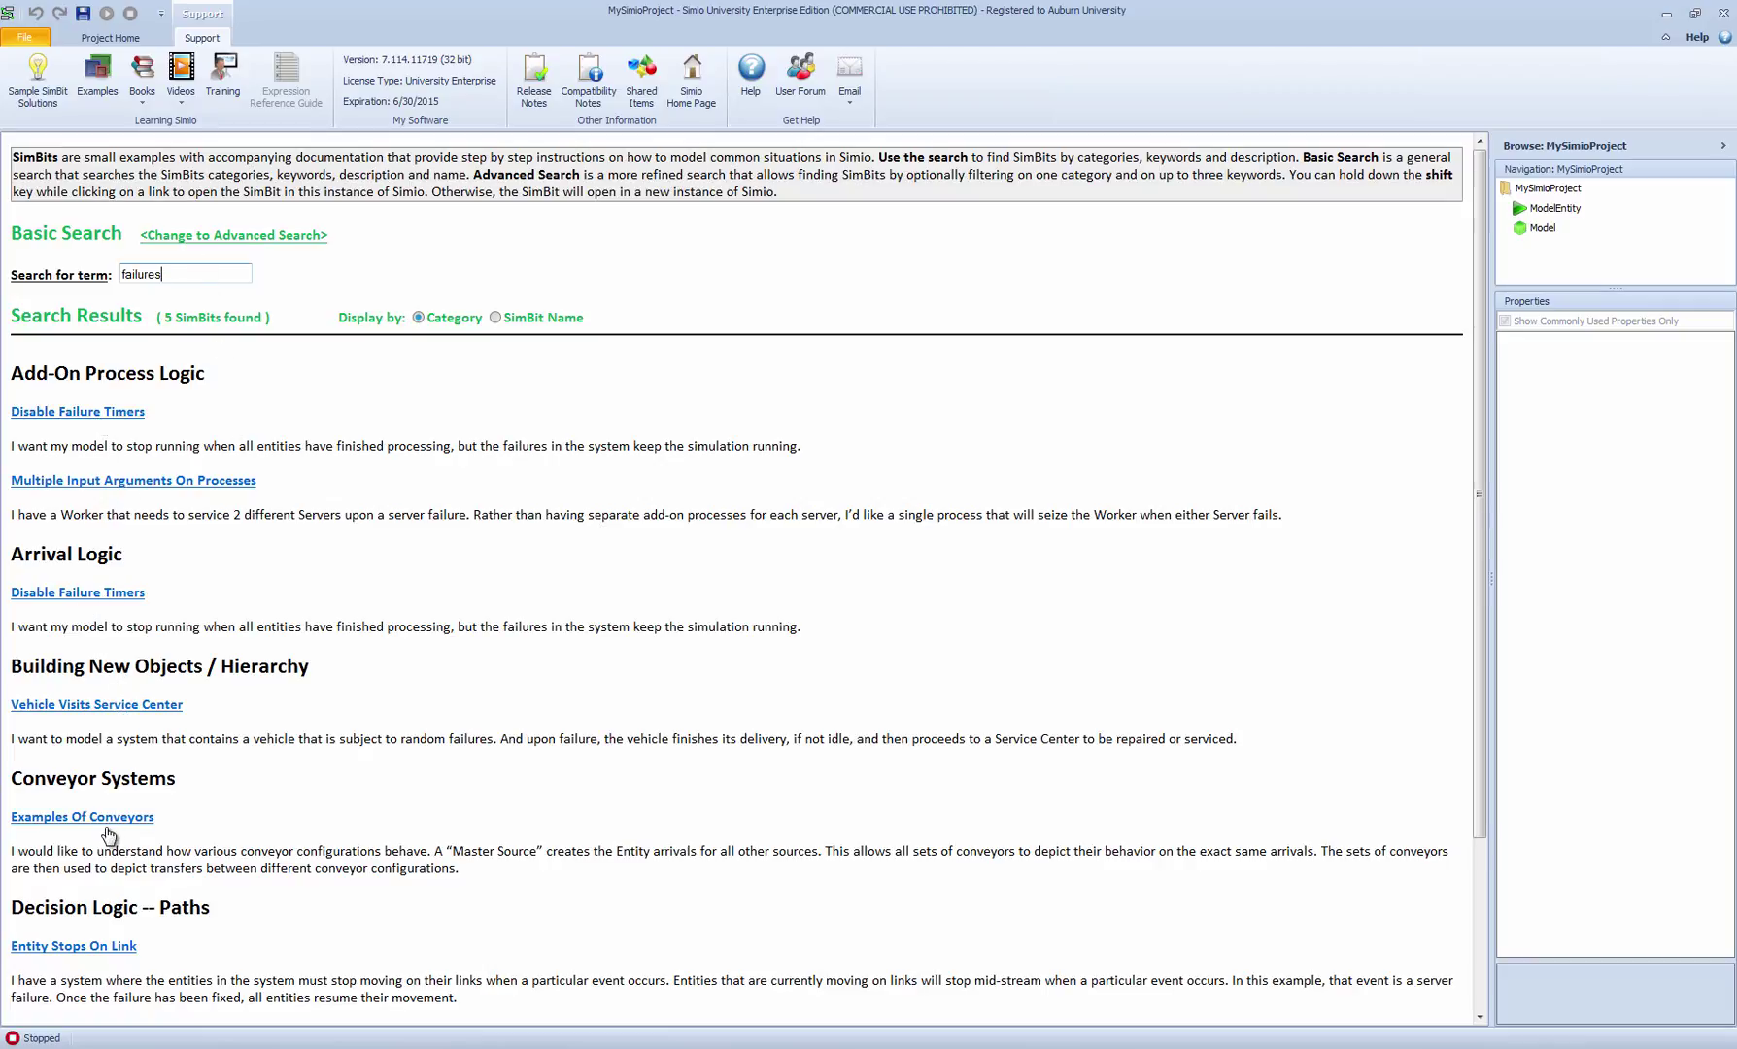
scroll(141, 850, "down", 1)
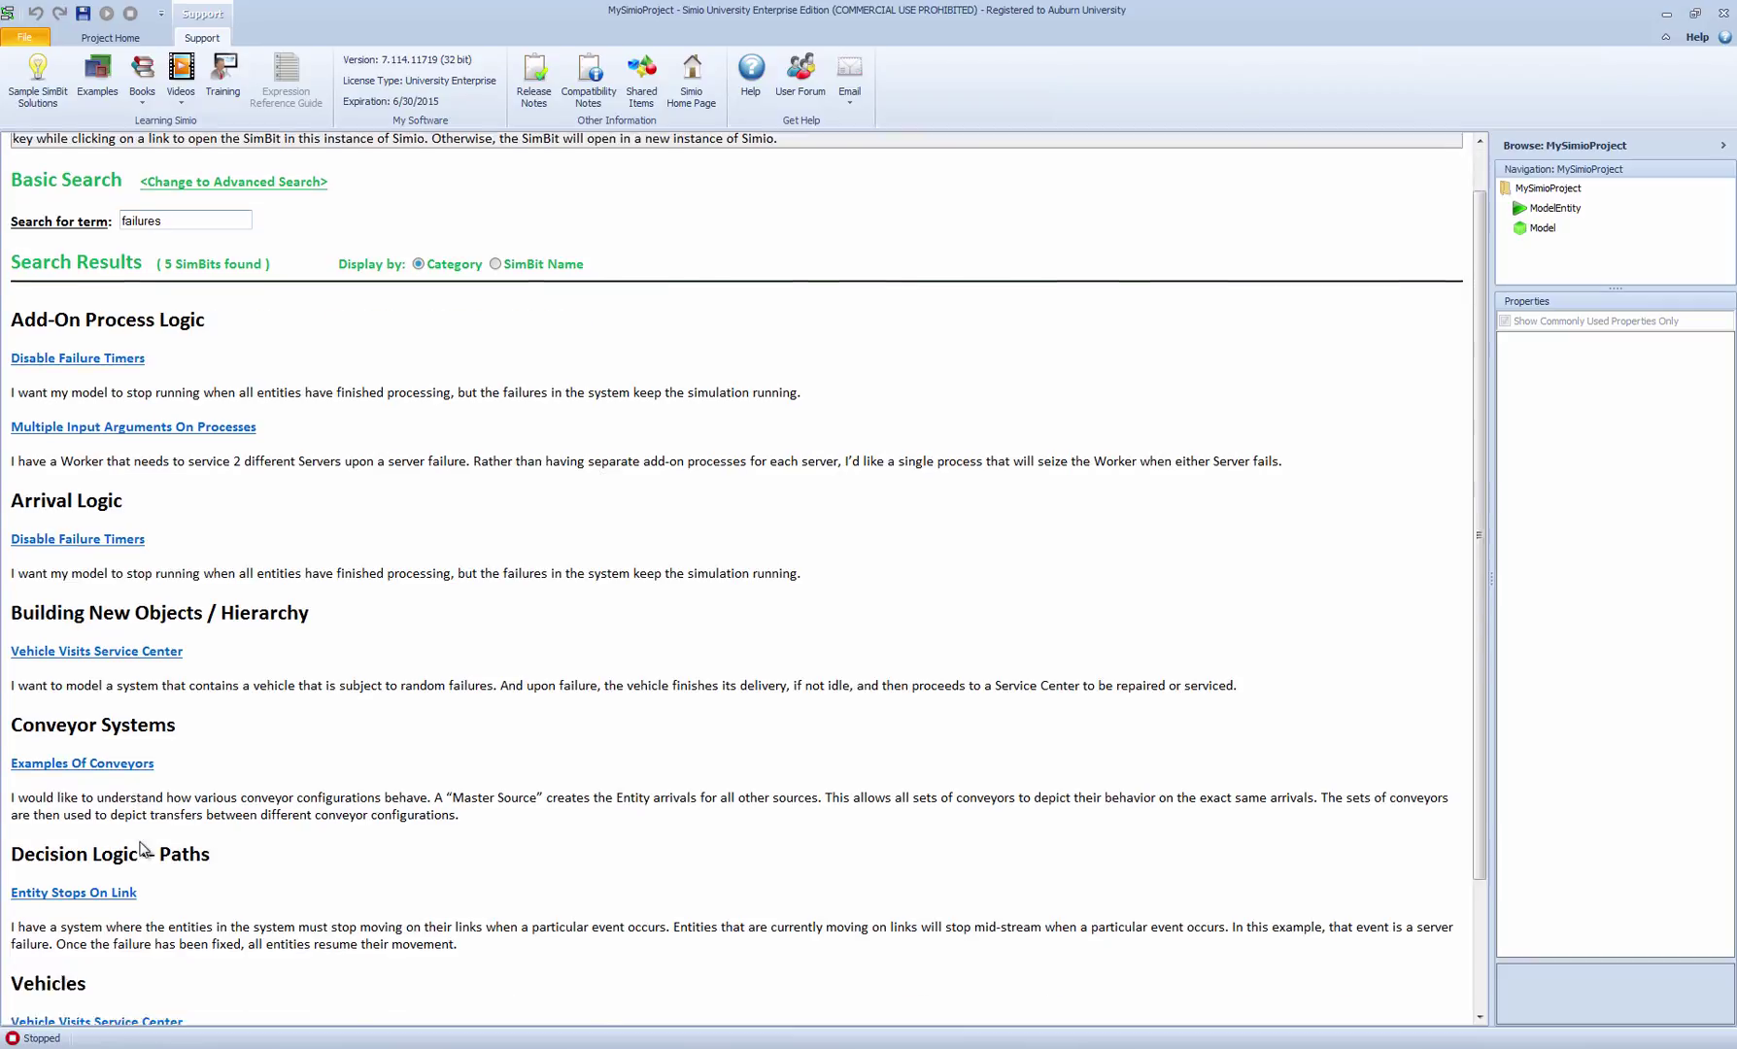
scroll(141, 850, "down", 1)
scroll(206, 851, "up", 2)
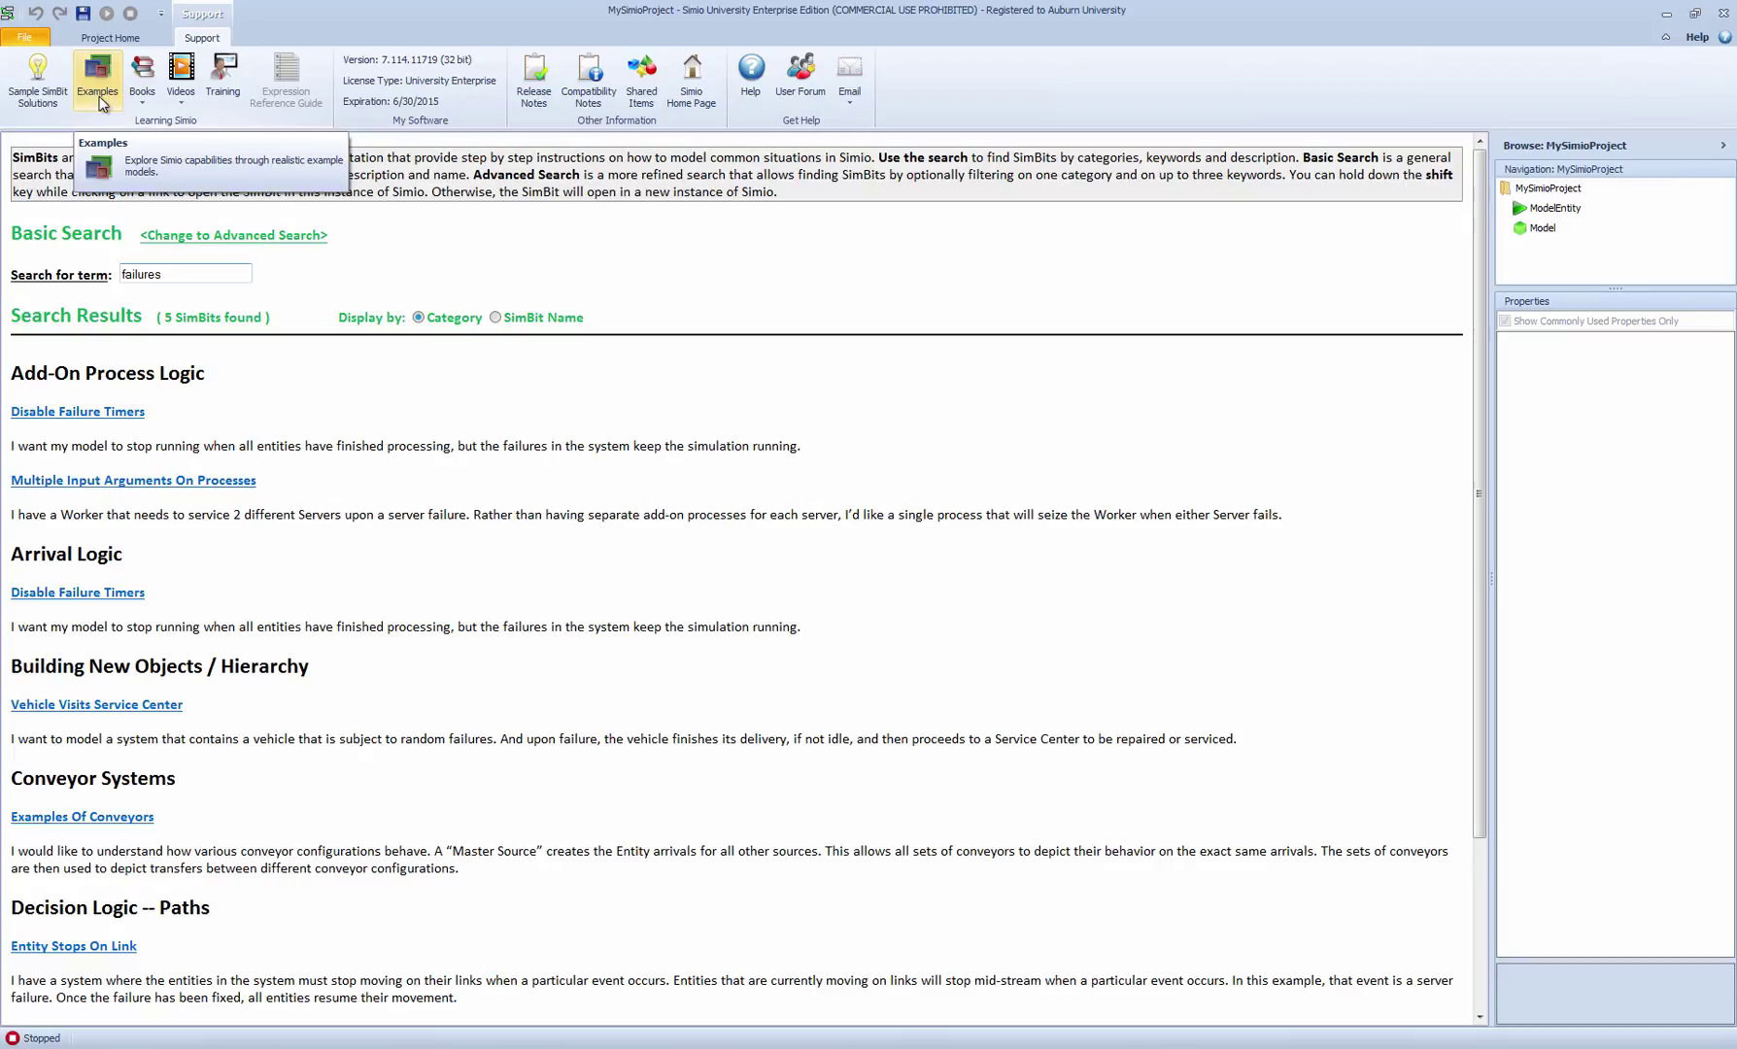
left_click(153, 102)
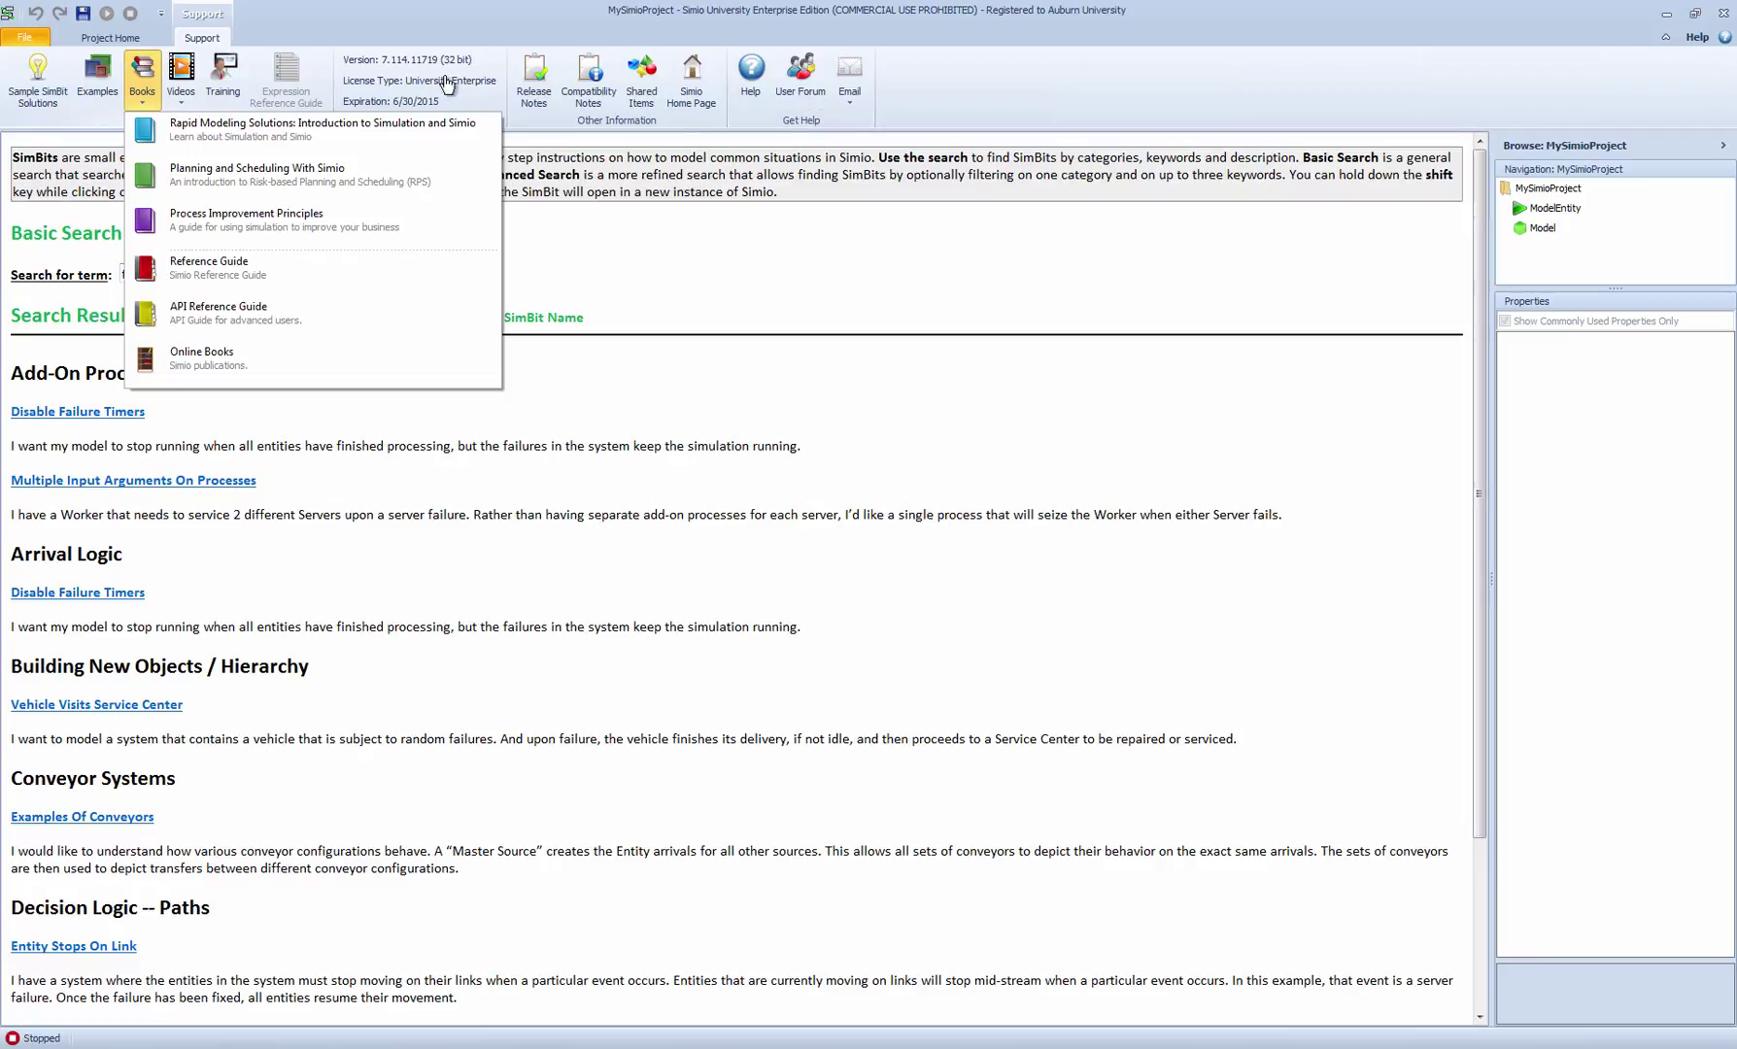
left_click(923, 101)
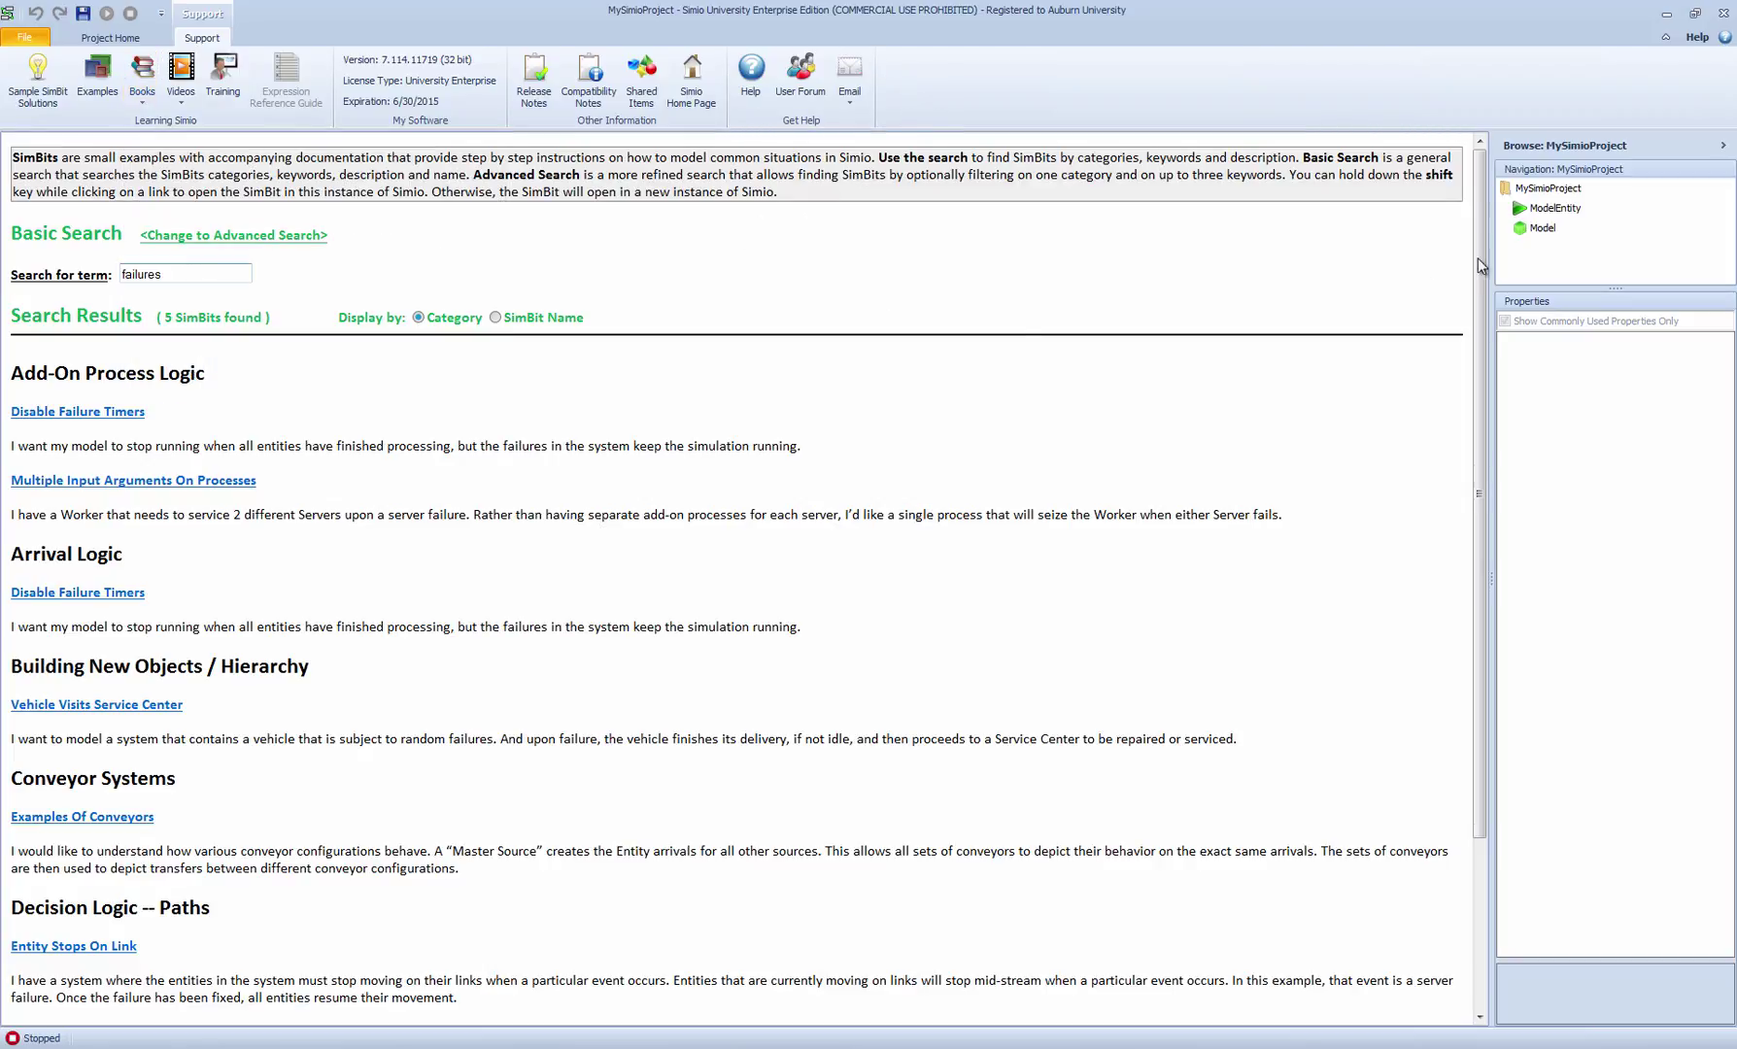
Examine the processes, definitions and data views of the Model and of ModelEntity, ending back at the Model's facility view.
left_click(1542, 228)
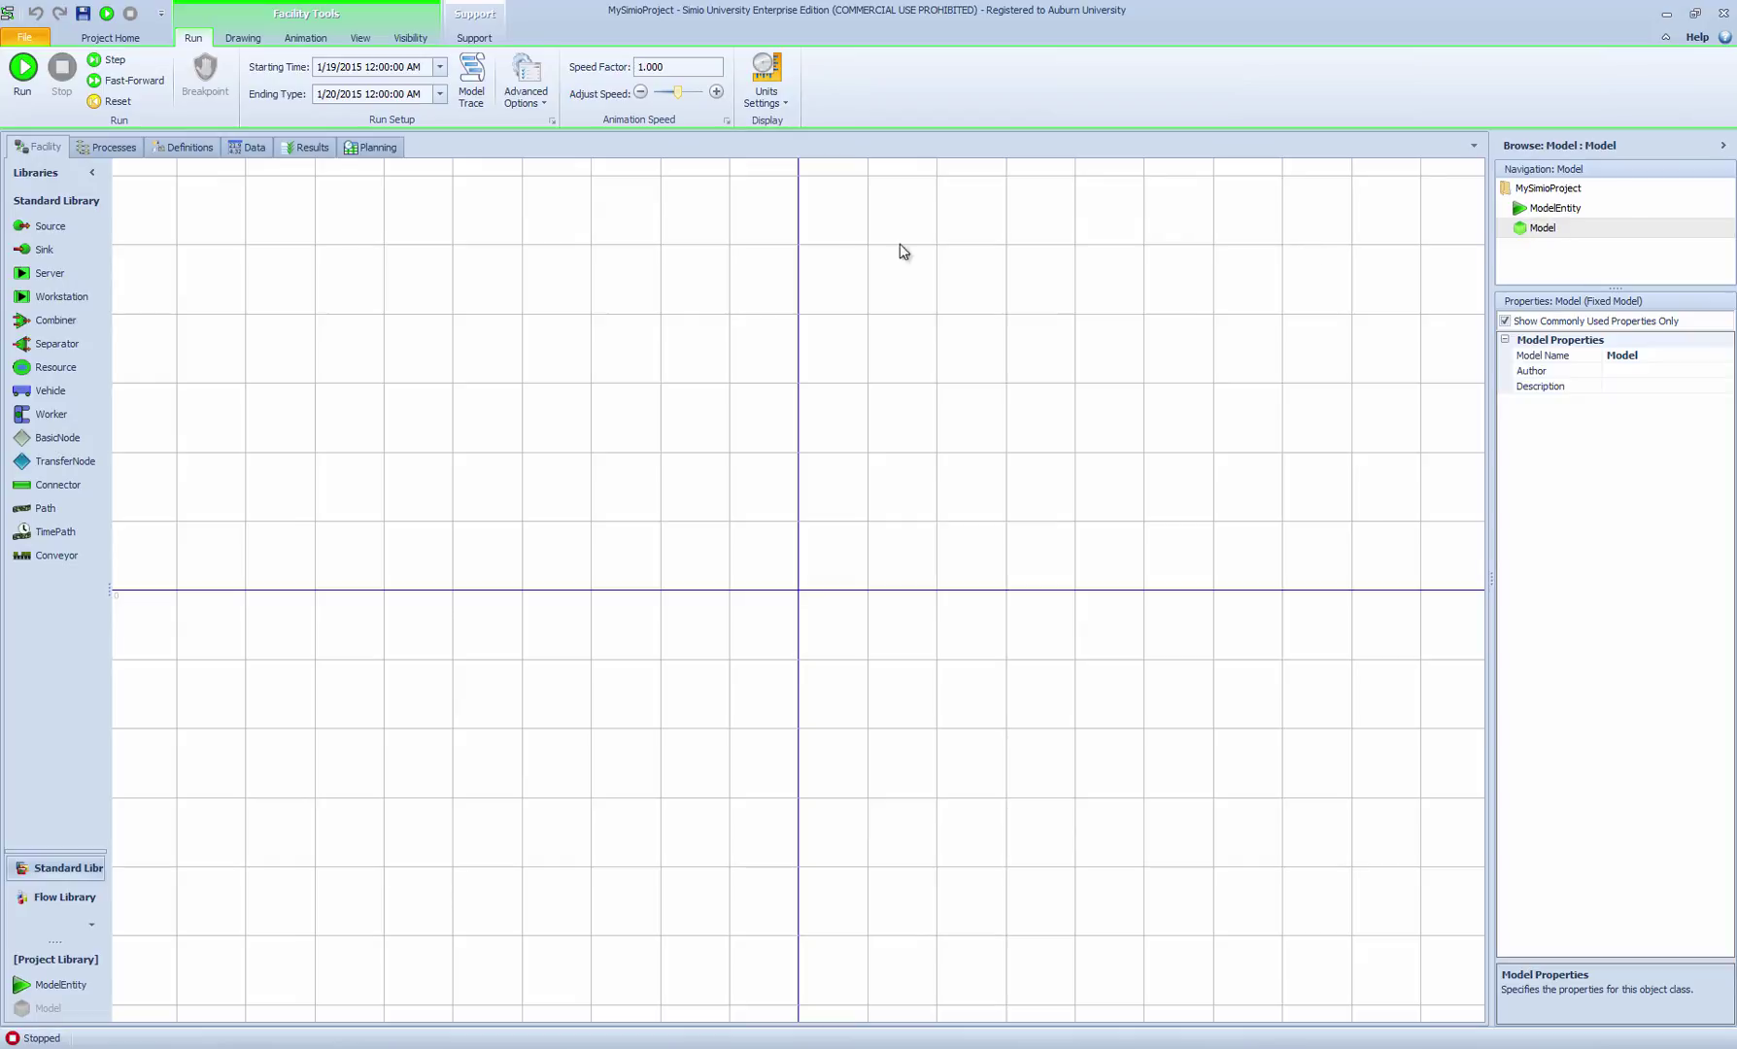
left_click(102, 148)
left_click(181, 151)
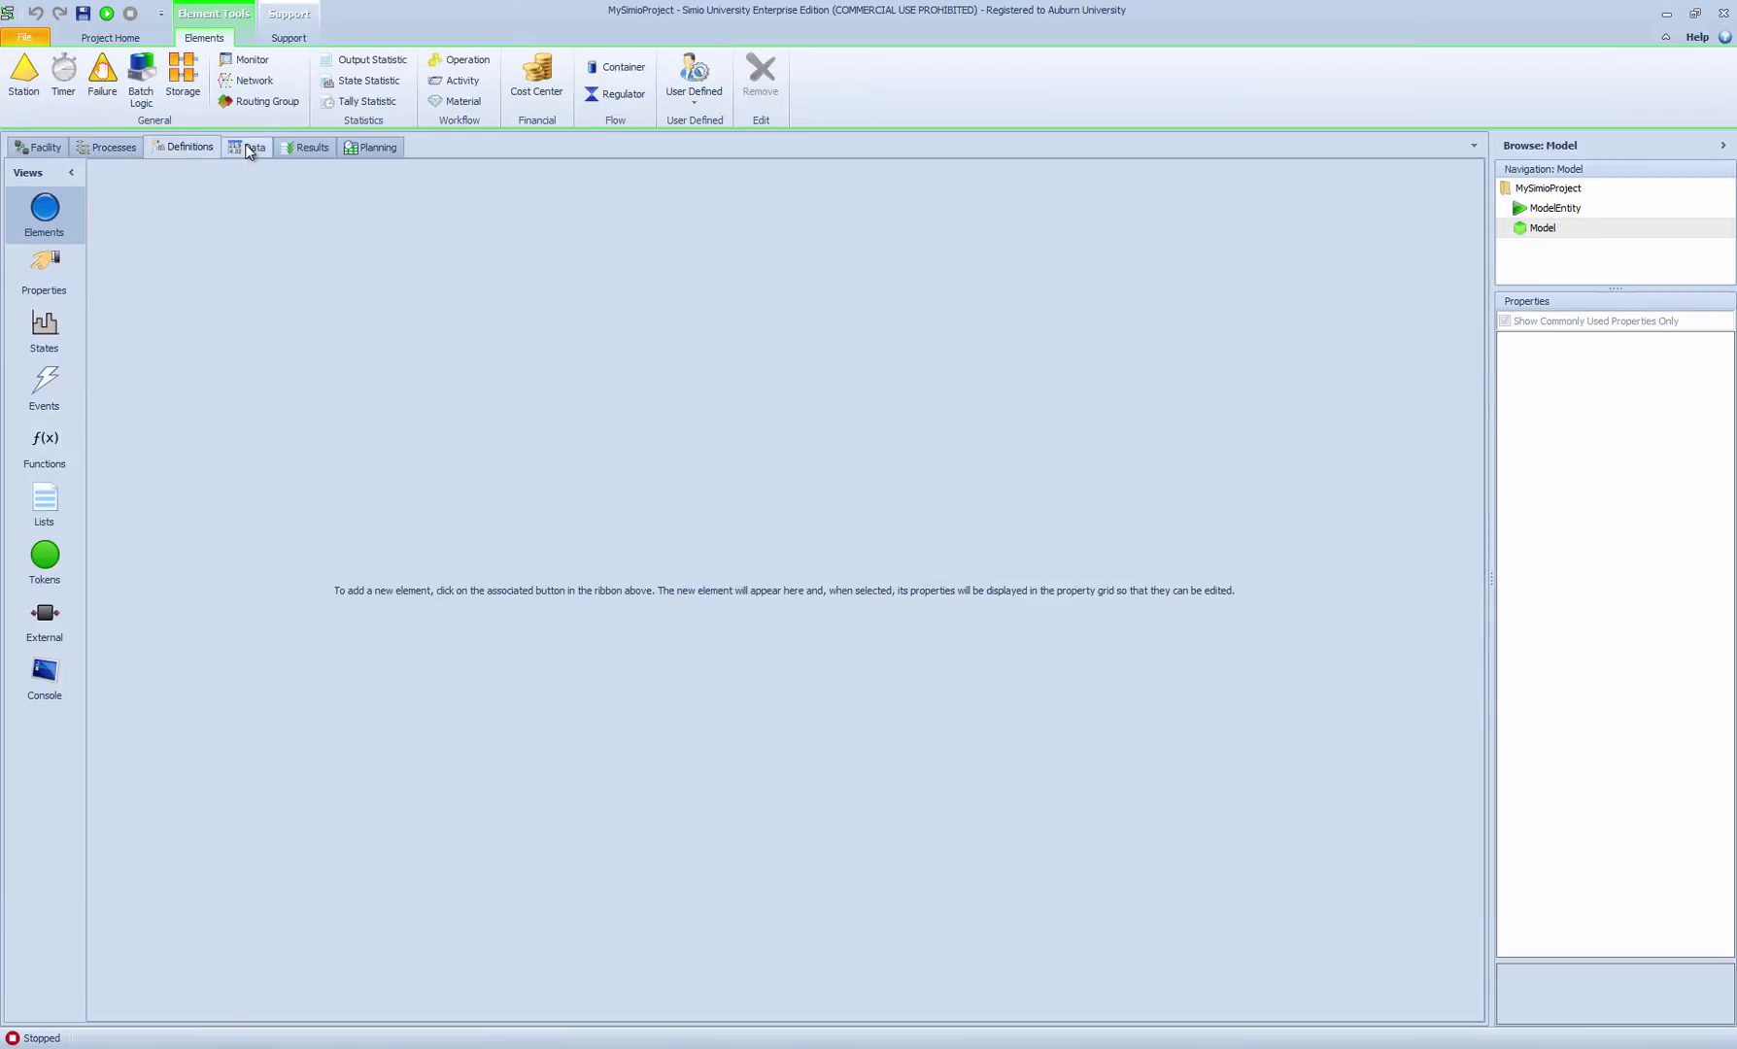
left_click(249, 150)
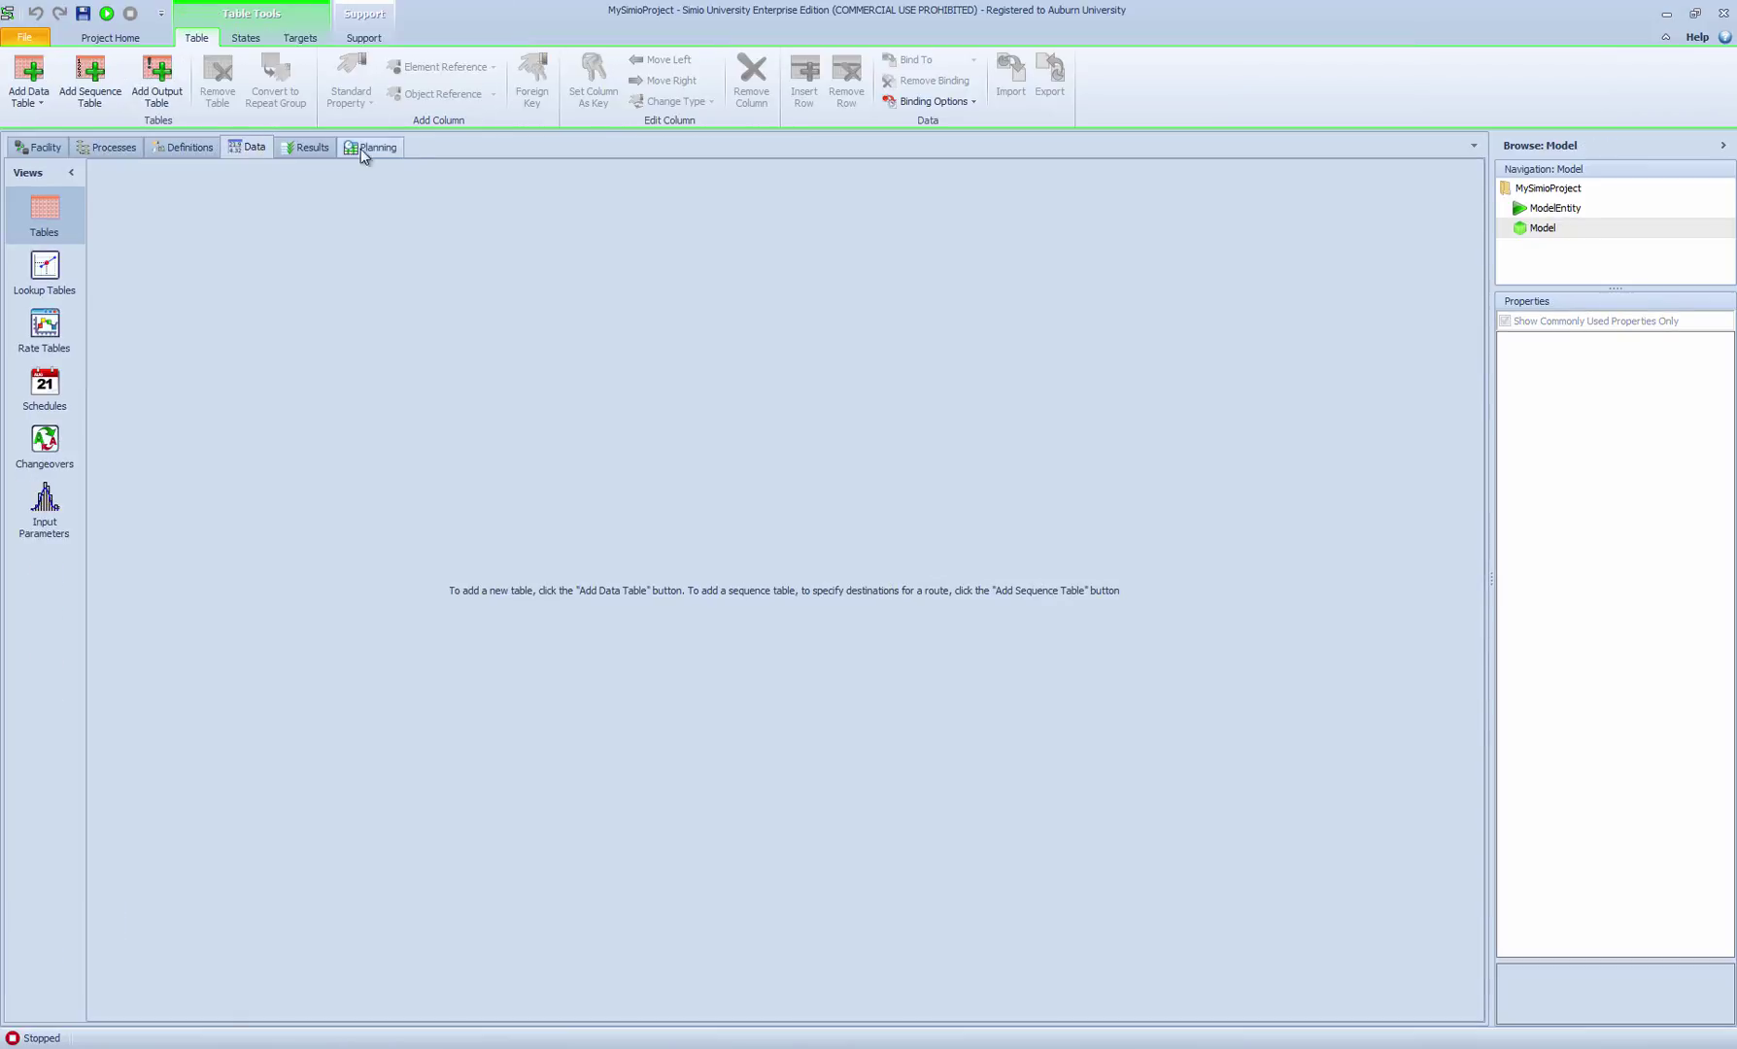
left_click(35, 147)
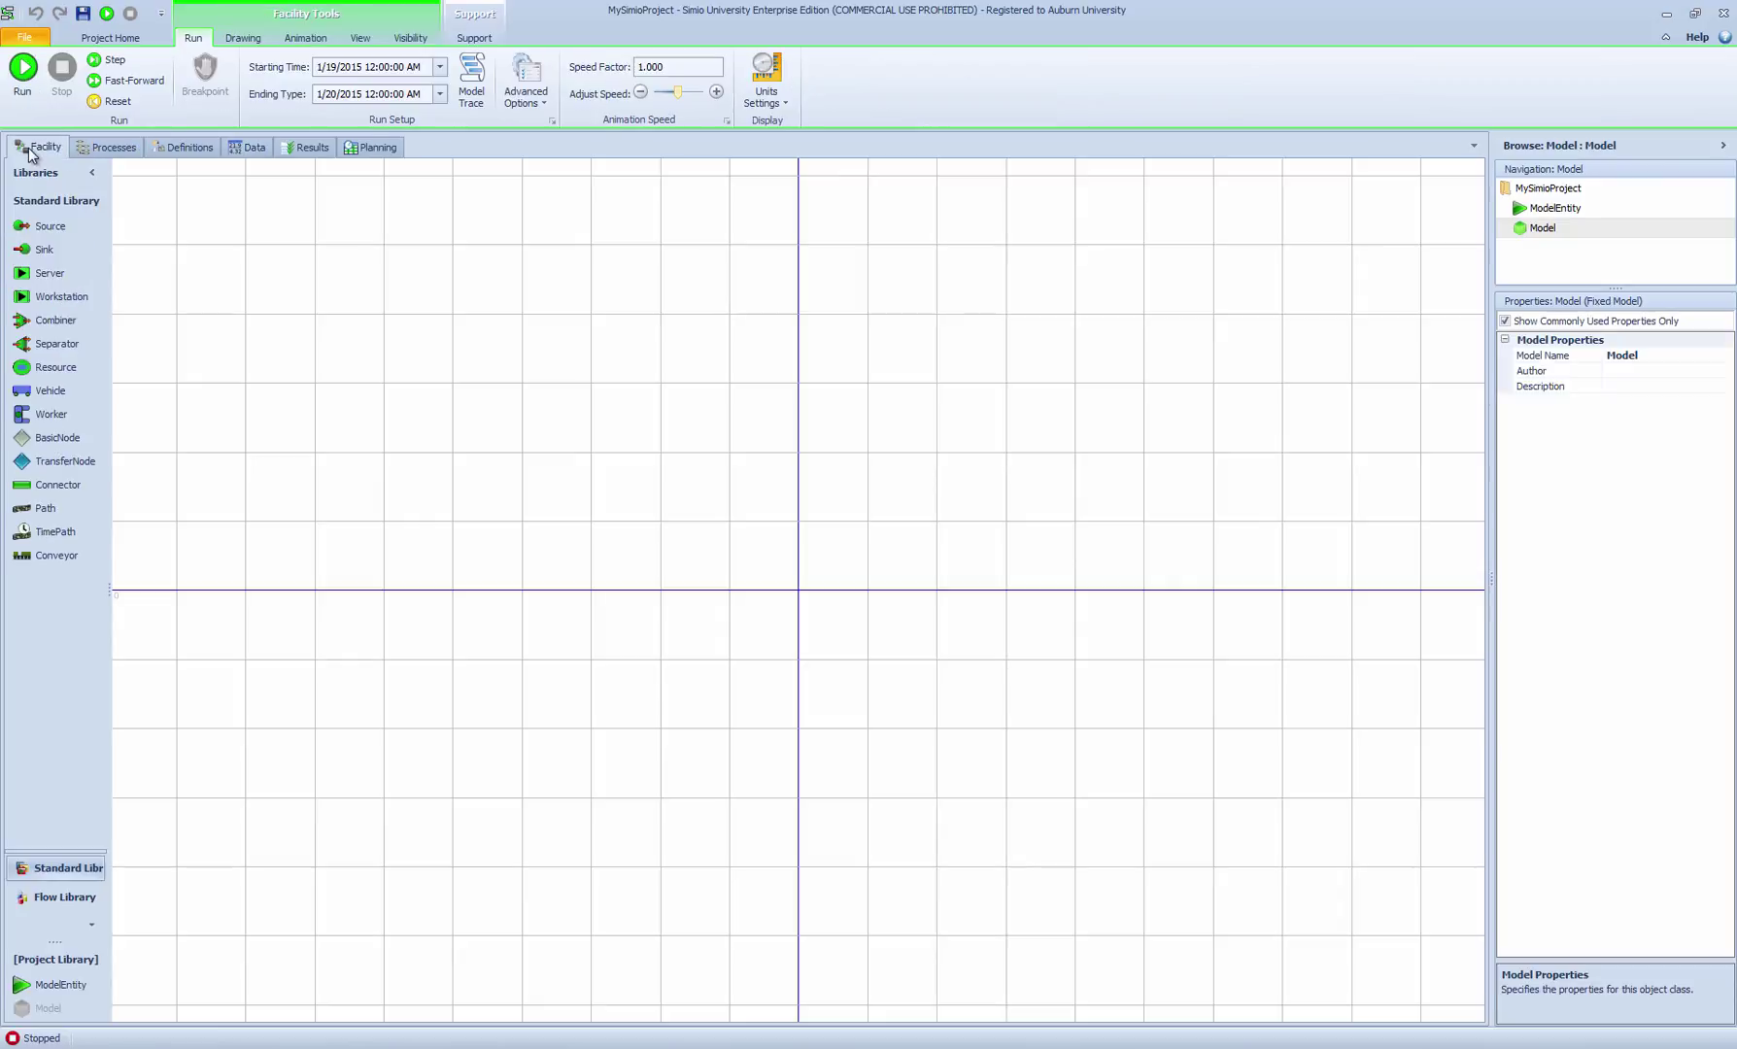
left_click(1553, 210)
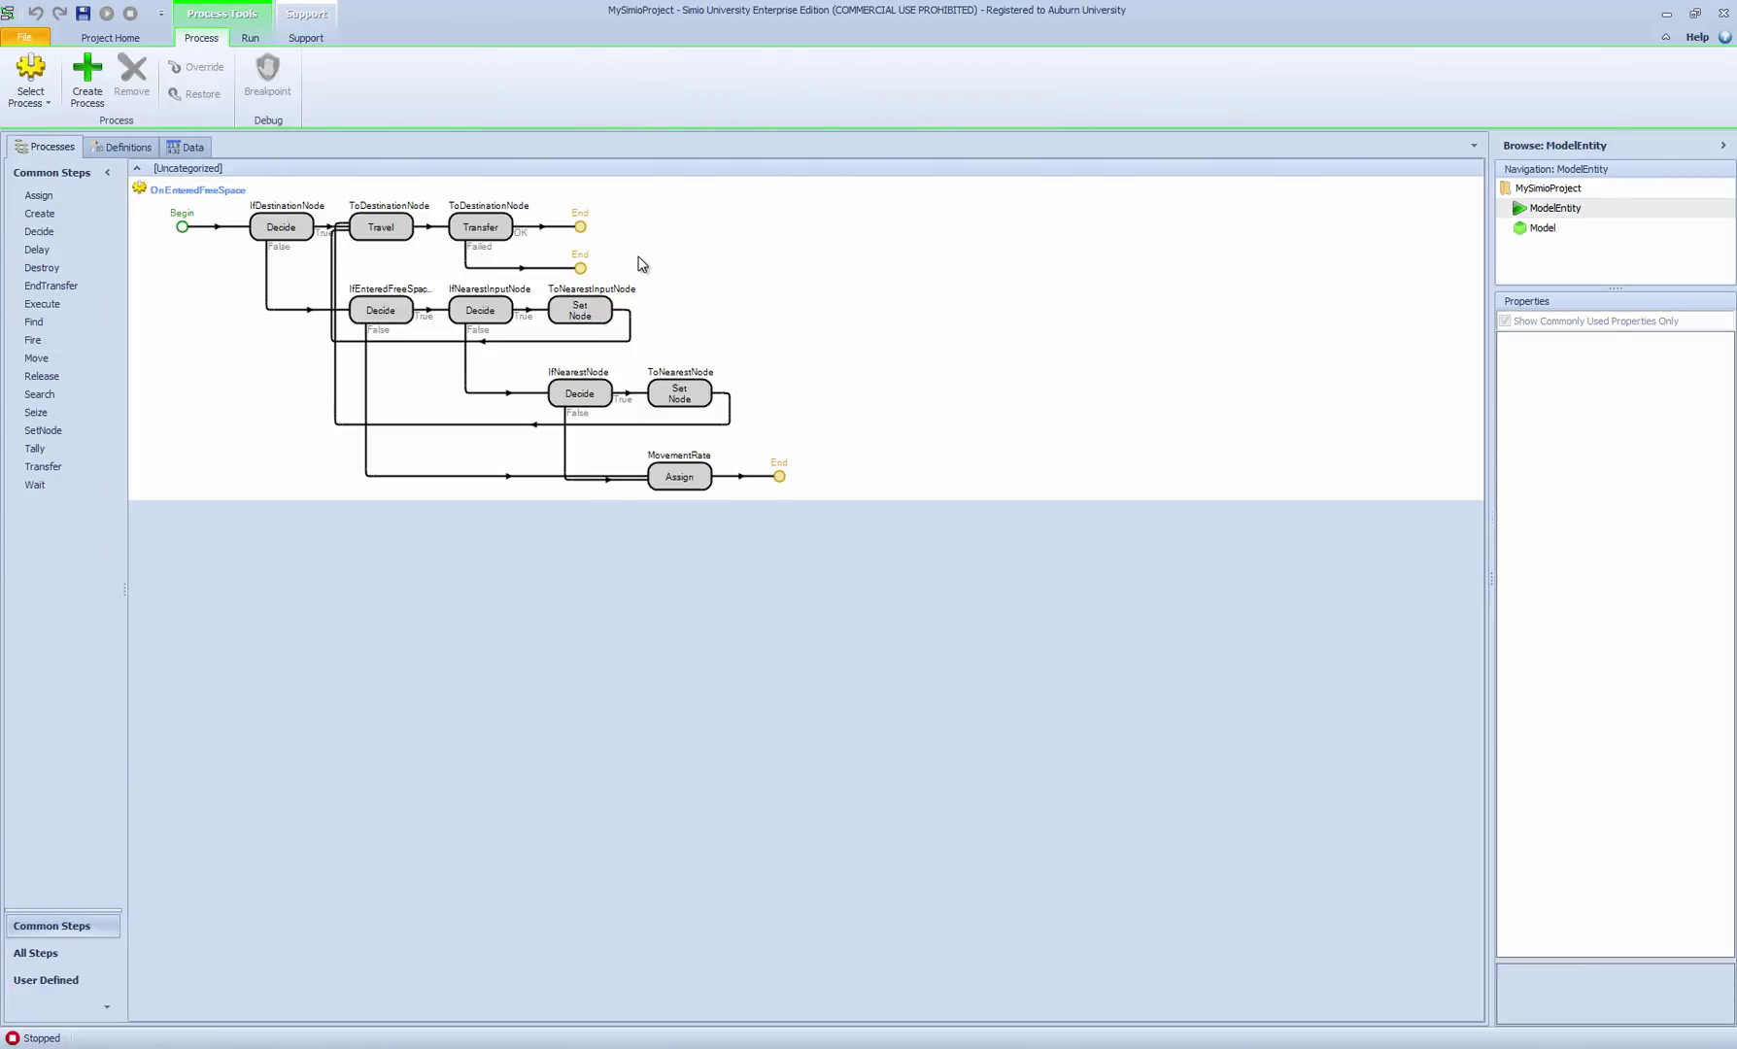
left_click(114, 152)
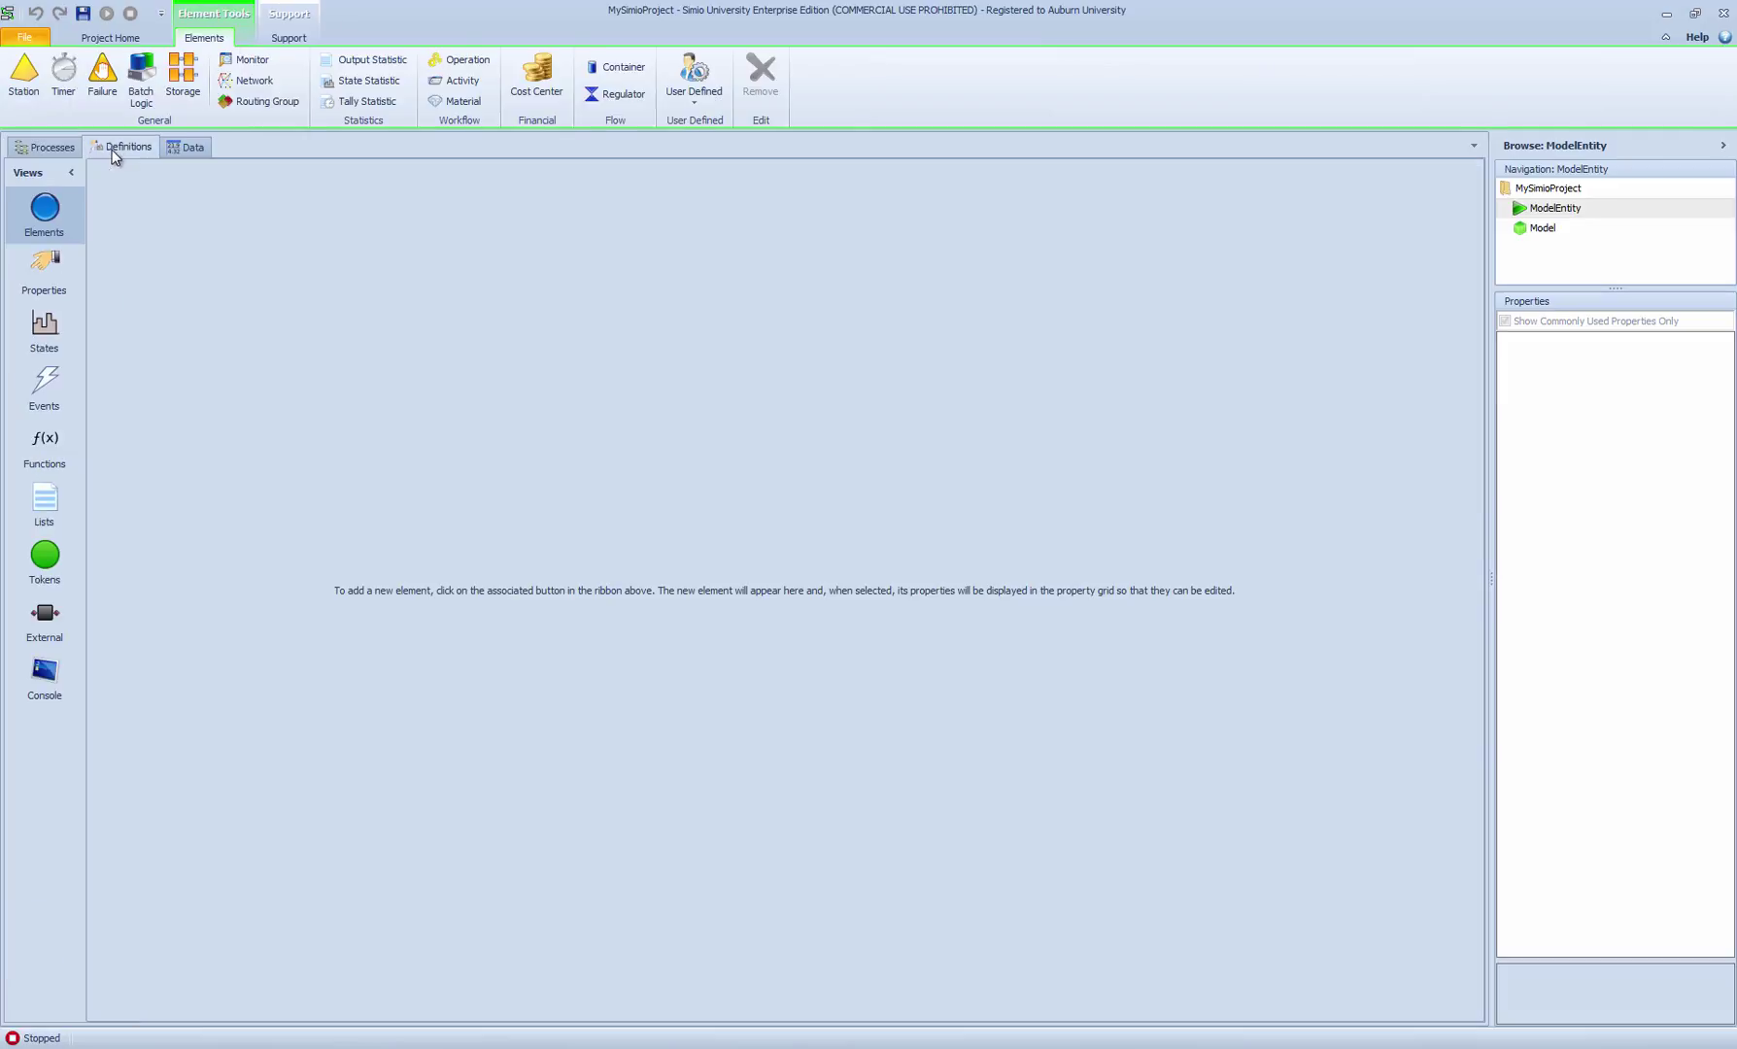
left_click(186, 149)
left_click(56, 147)
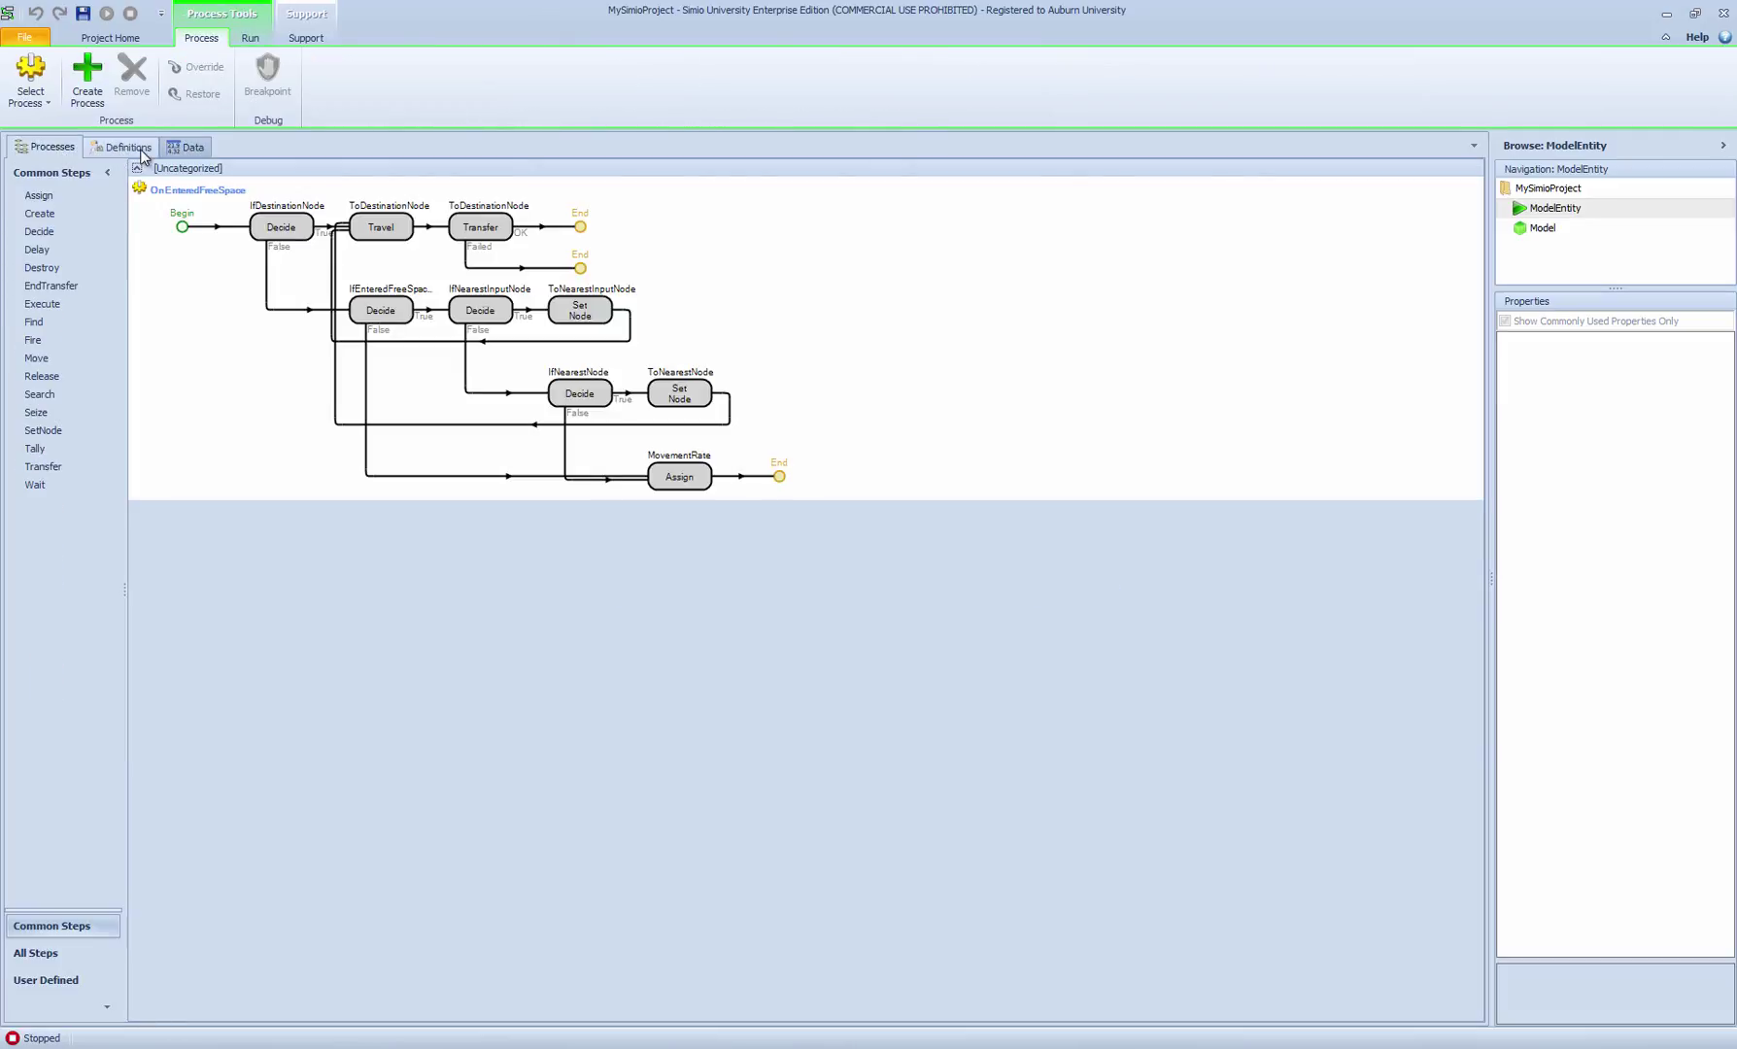
left_click(1544, 230)
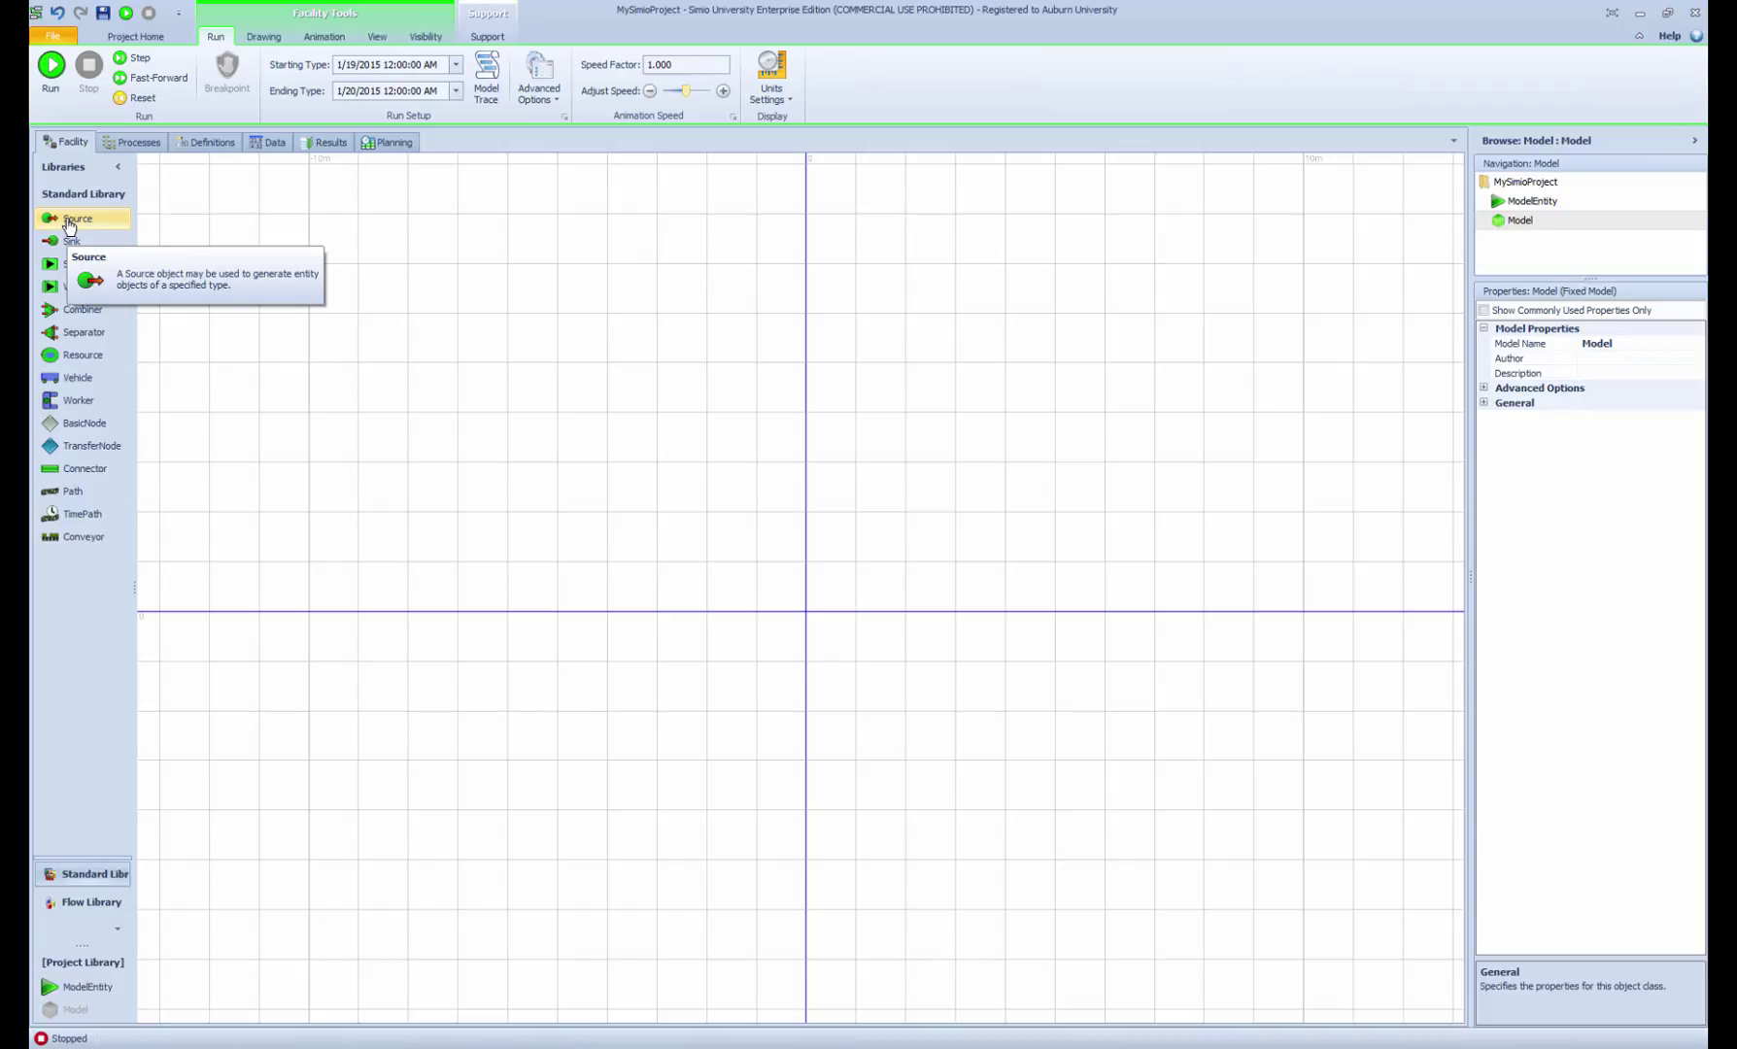
Place a Source in the upper-left area of the facility grid, and add and delete a second one near the centre.
left_click_drag(68, 225, 318, 324)
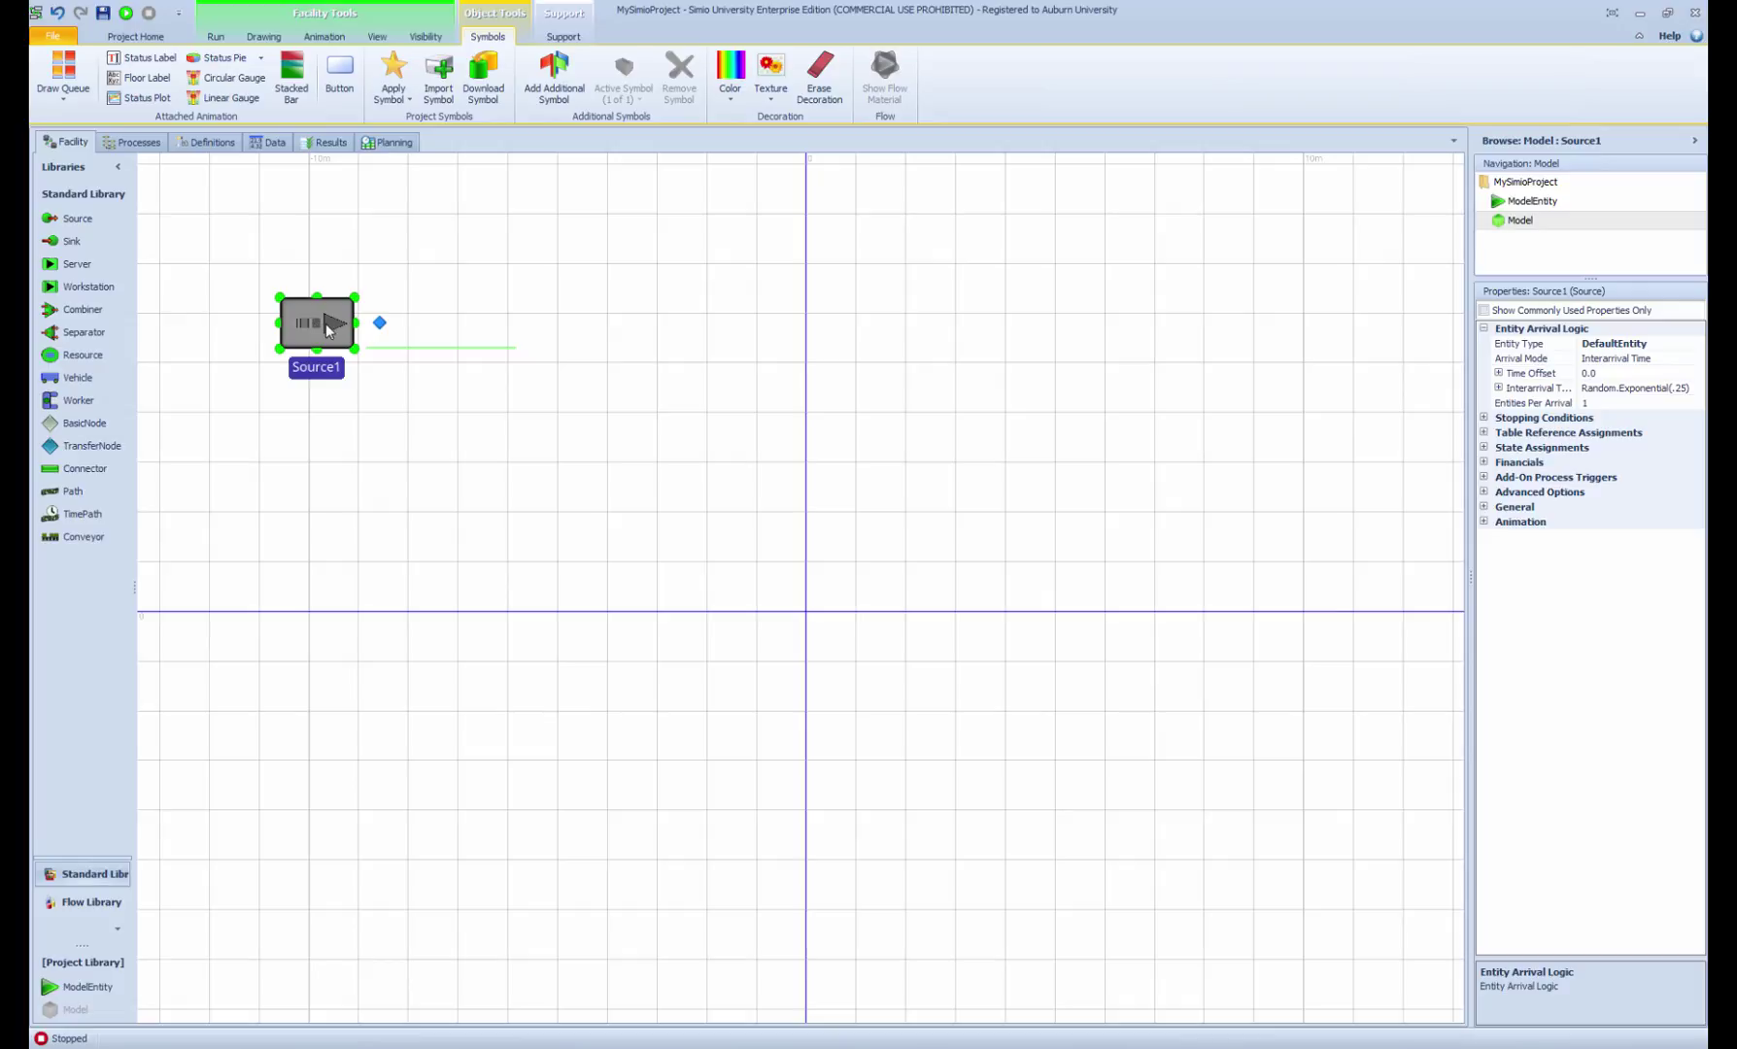
left_click_drag(68, 222, 917, 471)
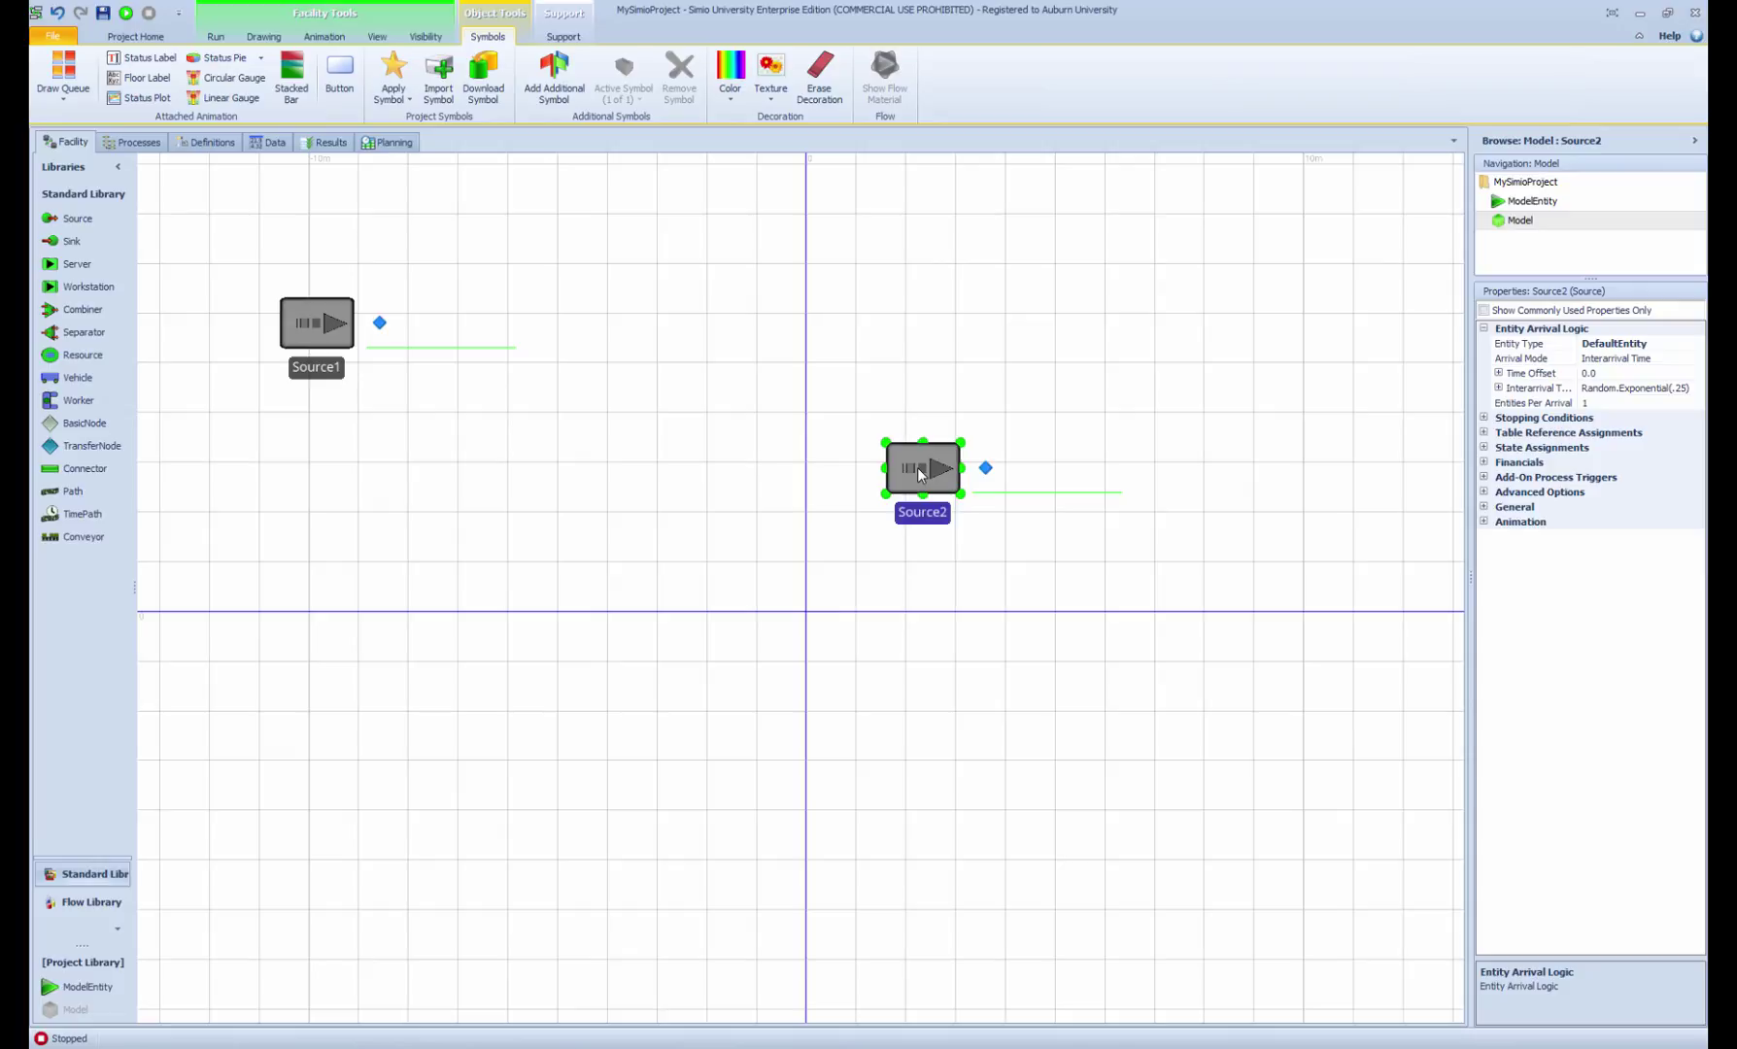
key("Delete")
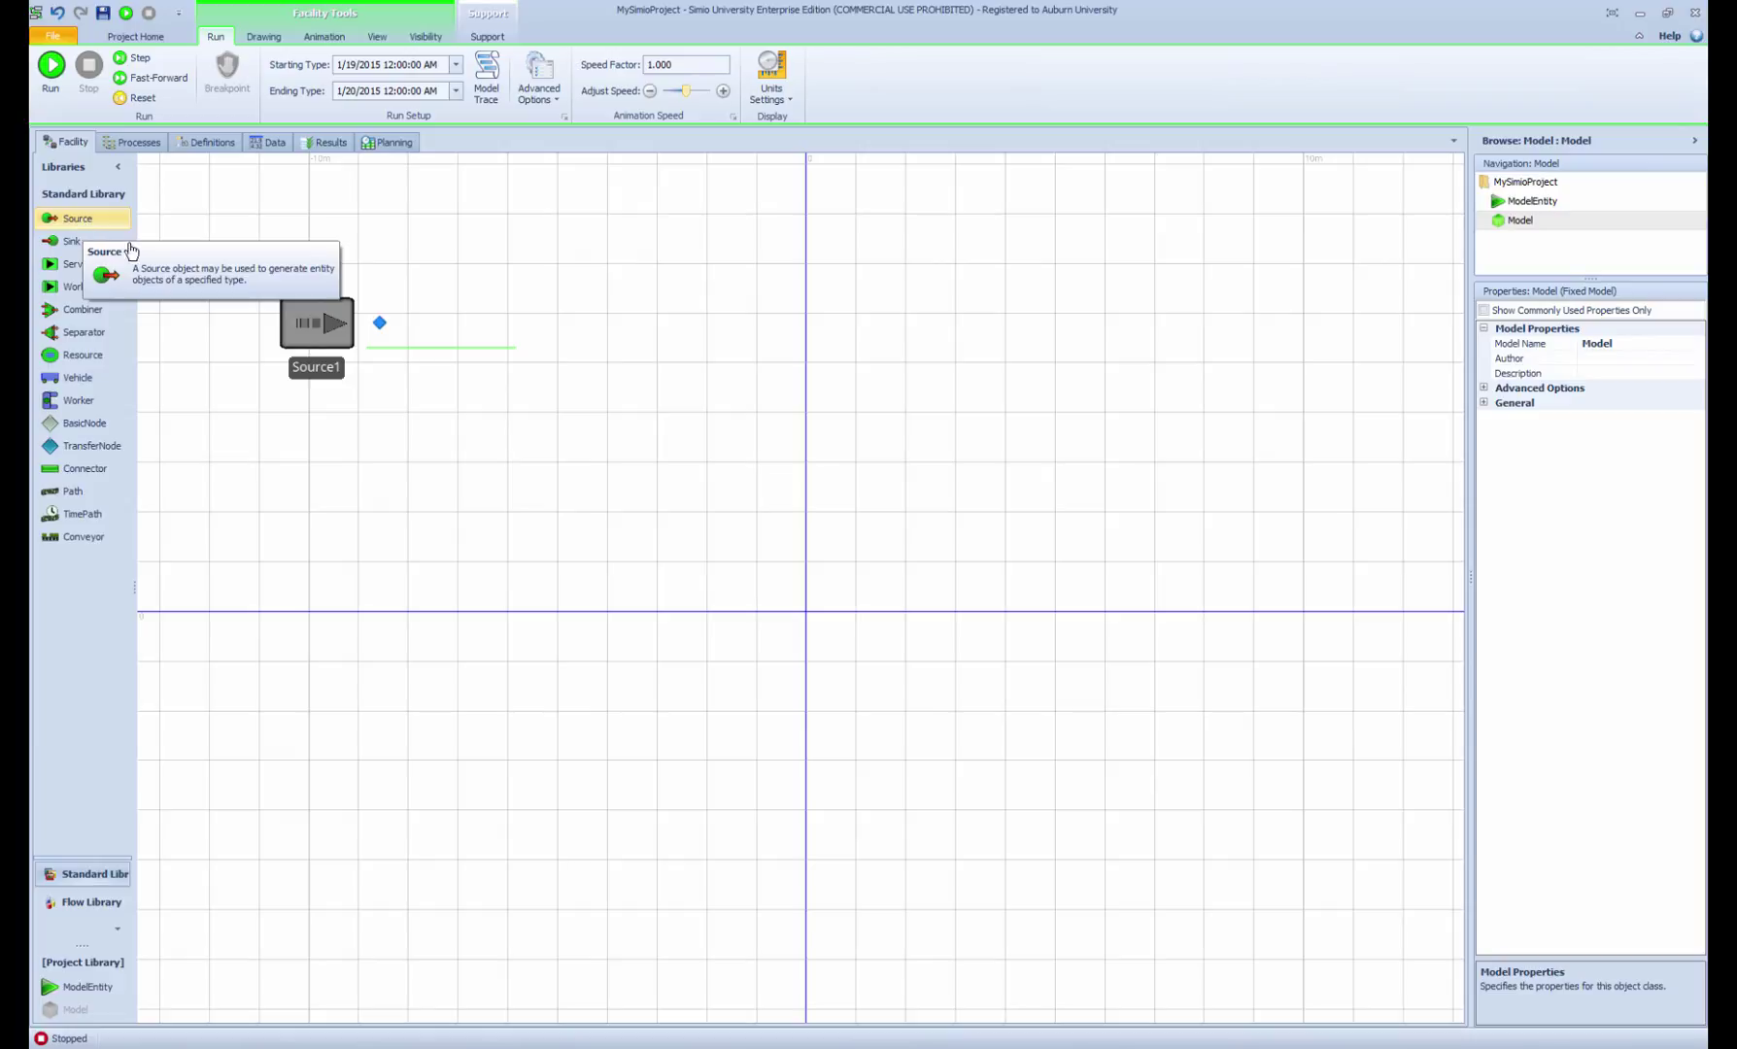
Place another Source above the centre of the facility and paste five copies of it around the grid.
left_click_drag(82, 224, 685, 263)
left_click(685, 263)
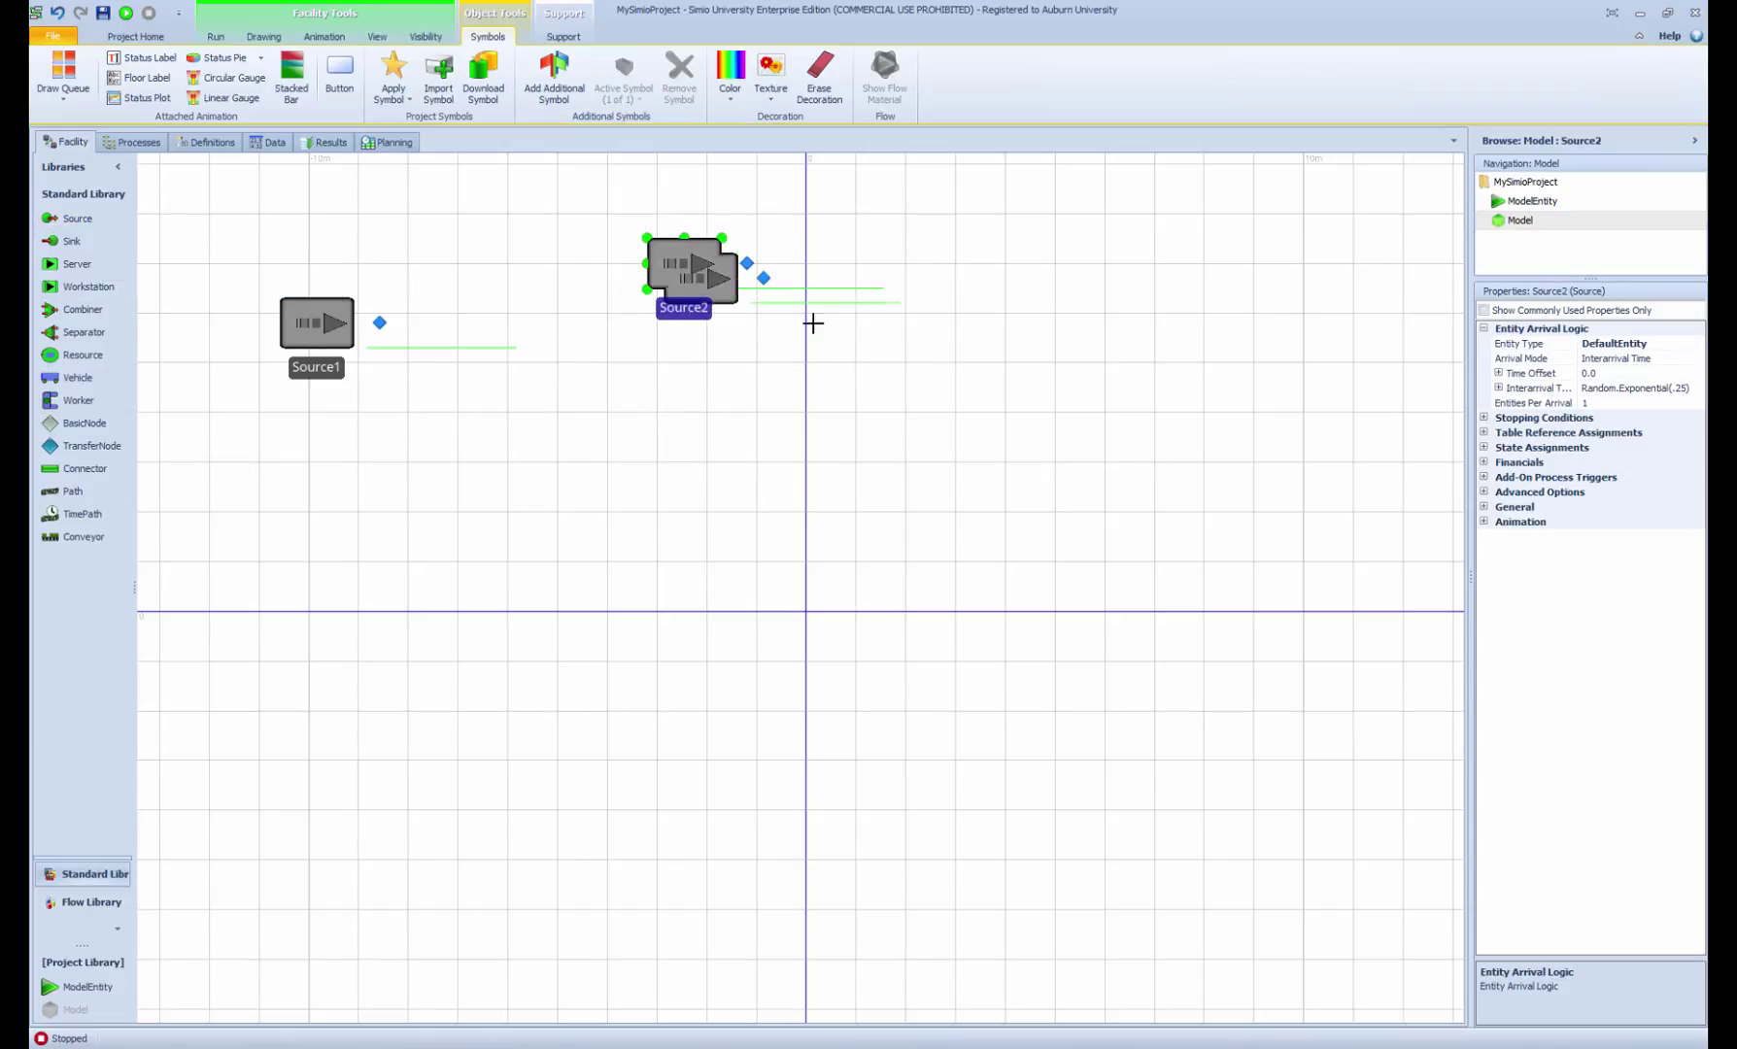
key("ctrl+c")
key("ctrl+v")
left_click(958, 383)
key("ctrl+v")
left_click(691, 540)
key("ctrl+v")
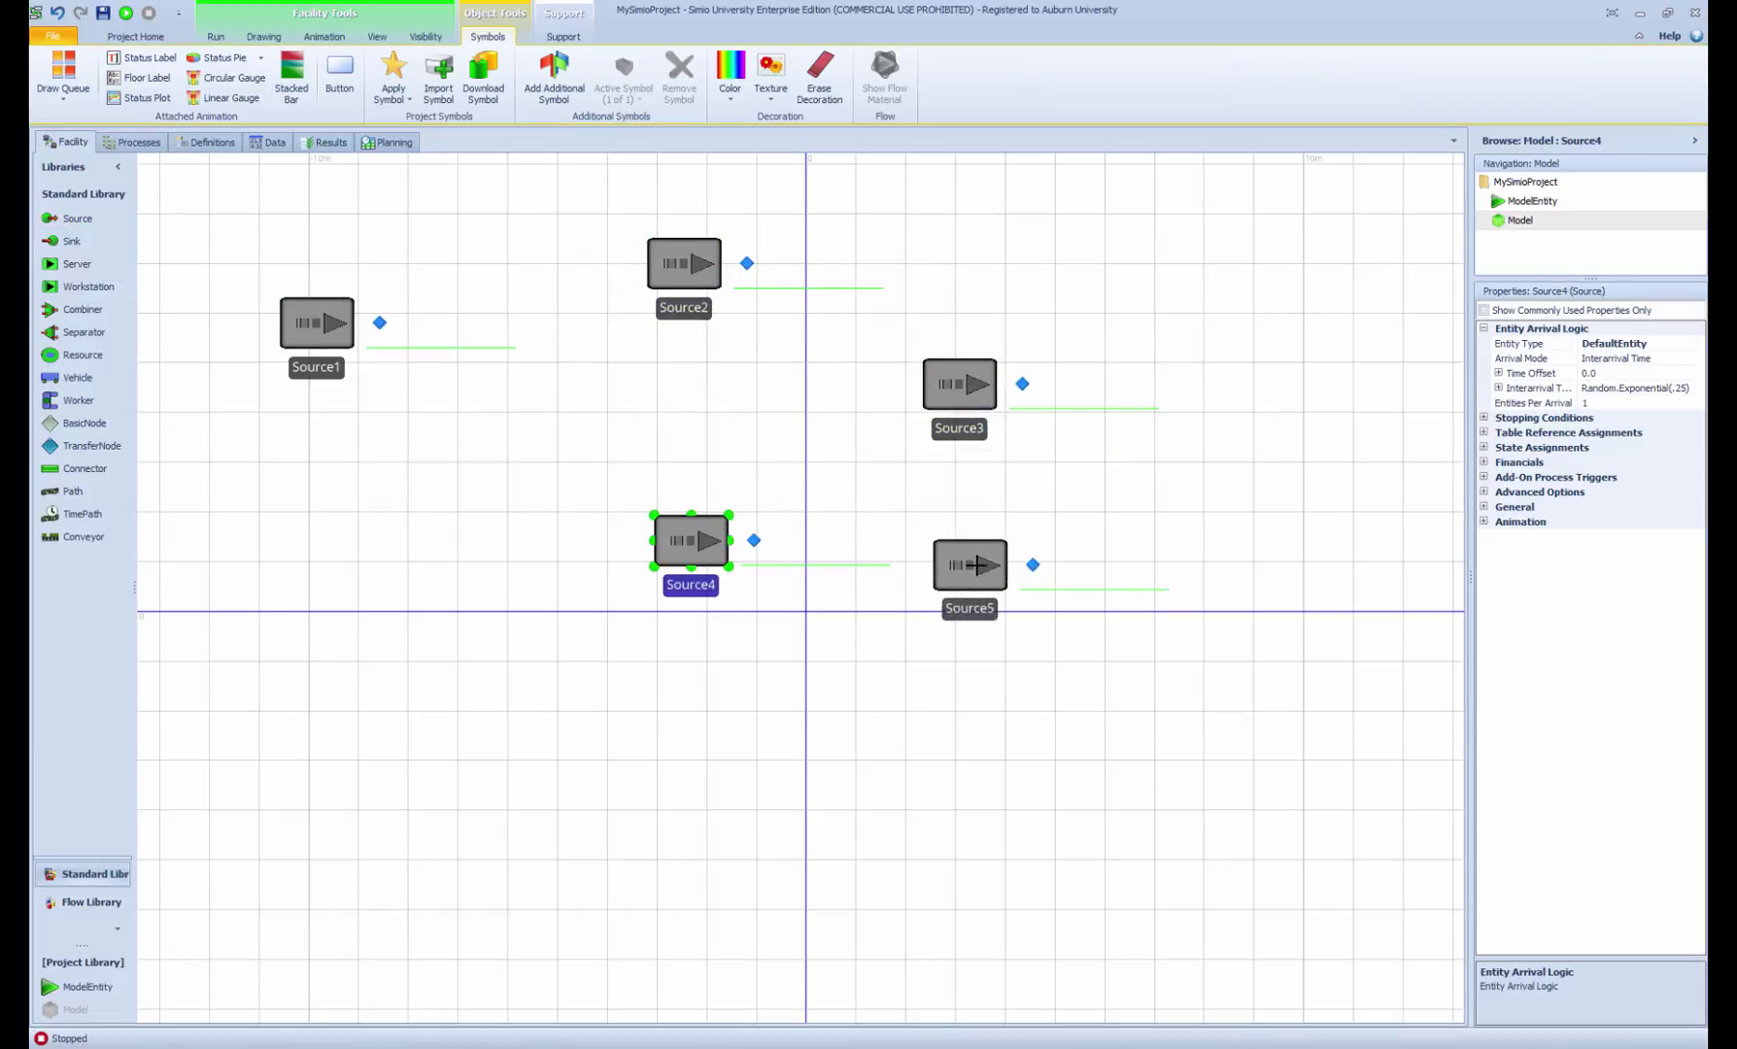
left_click(978, 567)
key("ctrl+v")
left_click(792, 722)
key("ctrl+v")
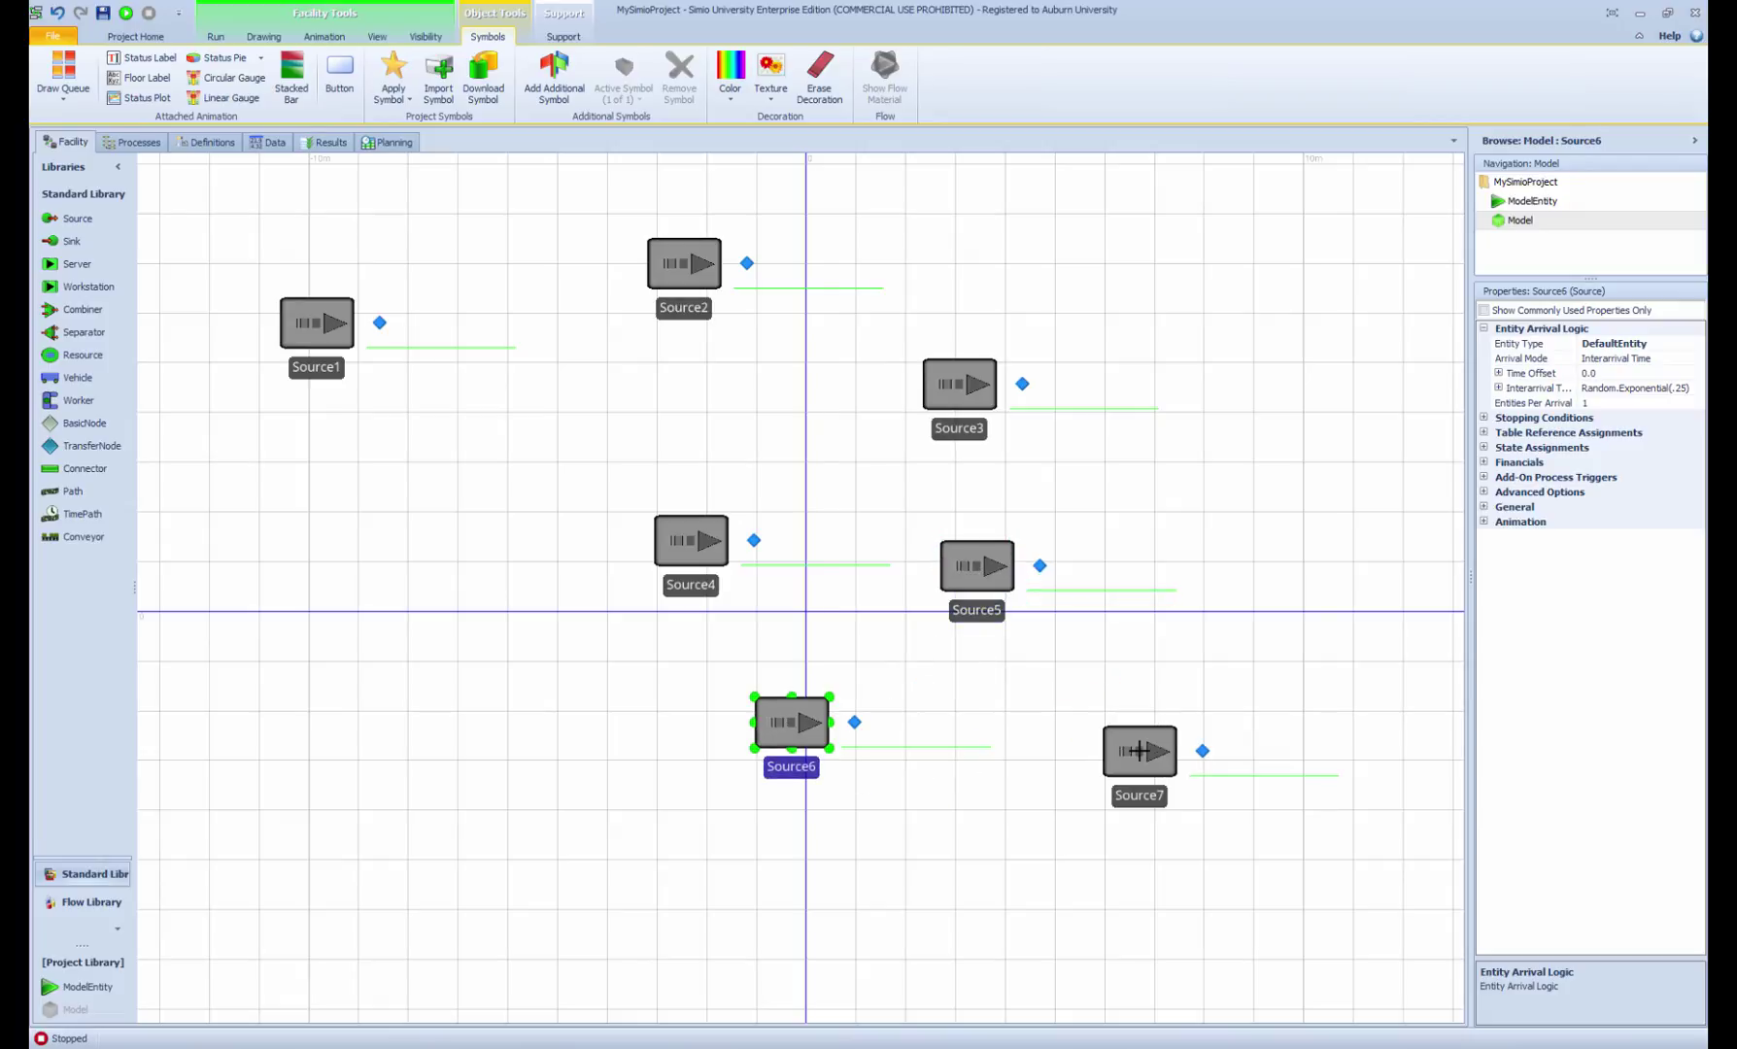
left_click(1140, 751)
key("ctrl+v")
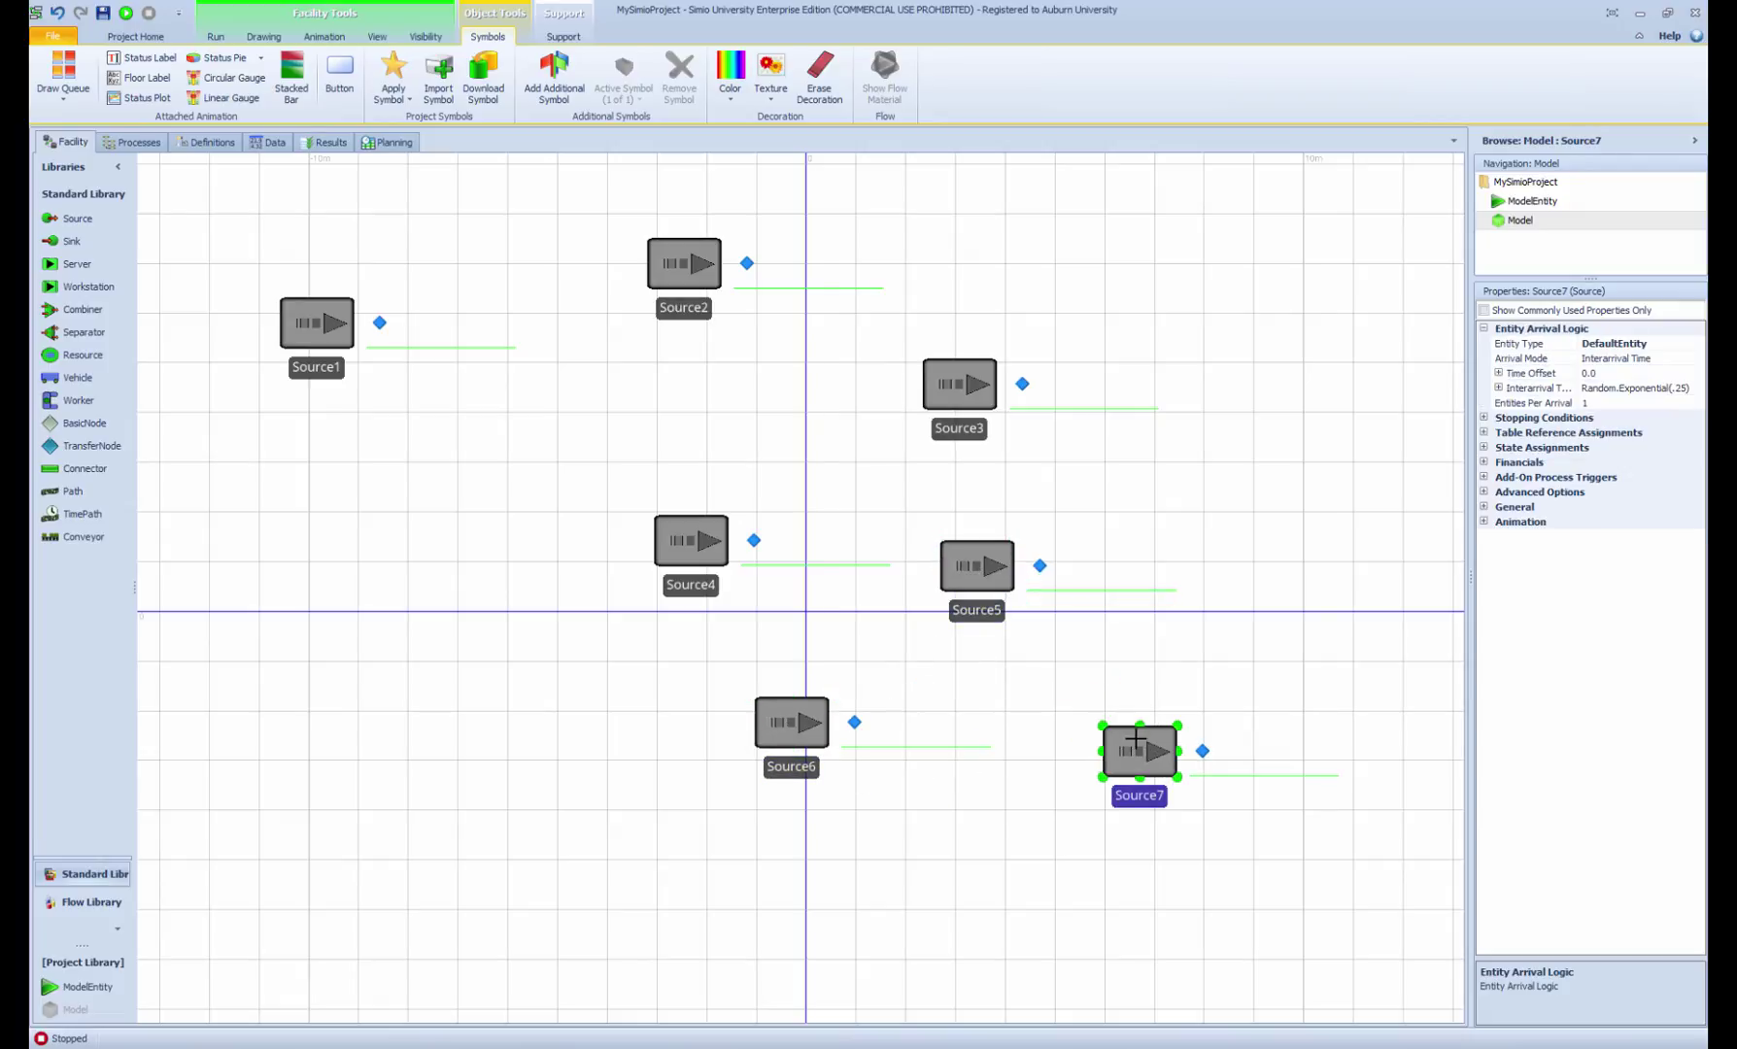
key("Escape")
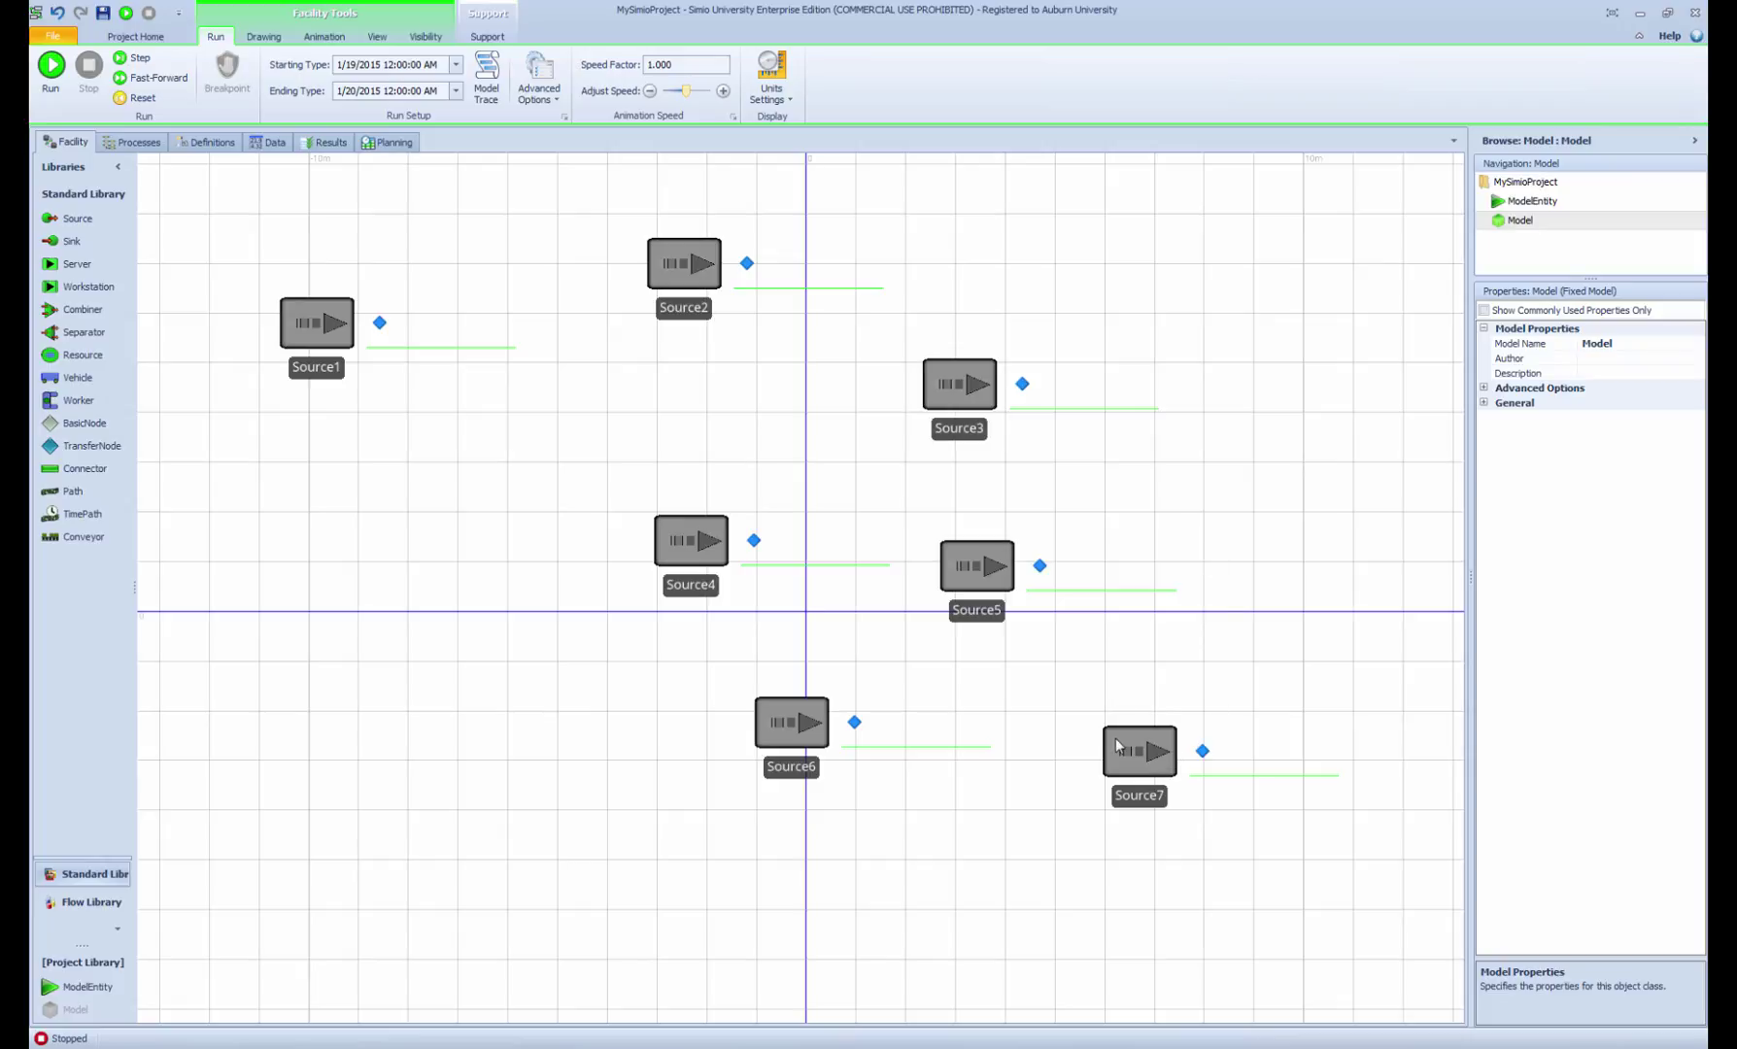
Delete the extra Sources, Source2 through Source7, from the facility.
left_click(1144, 773)
key("Delete")
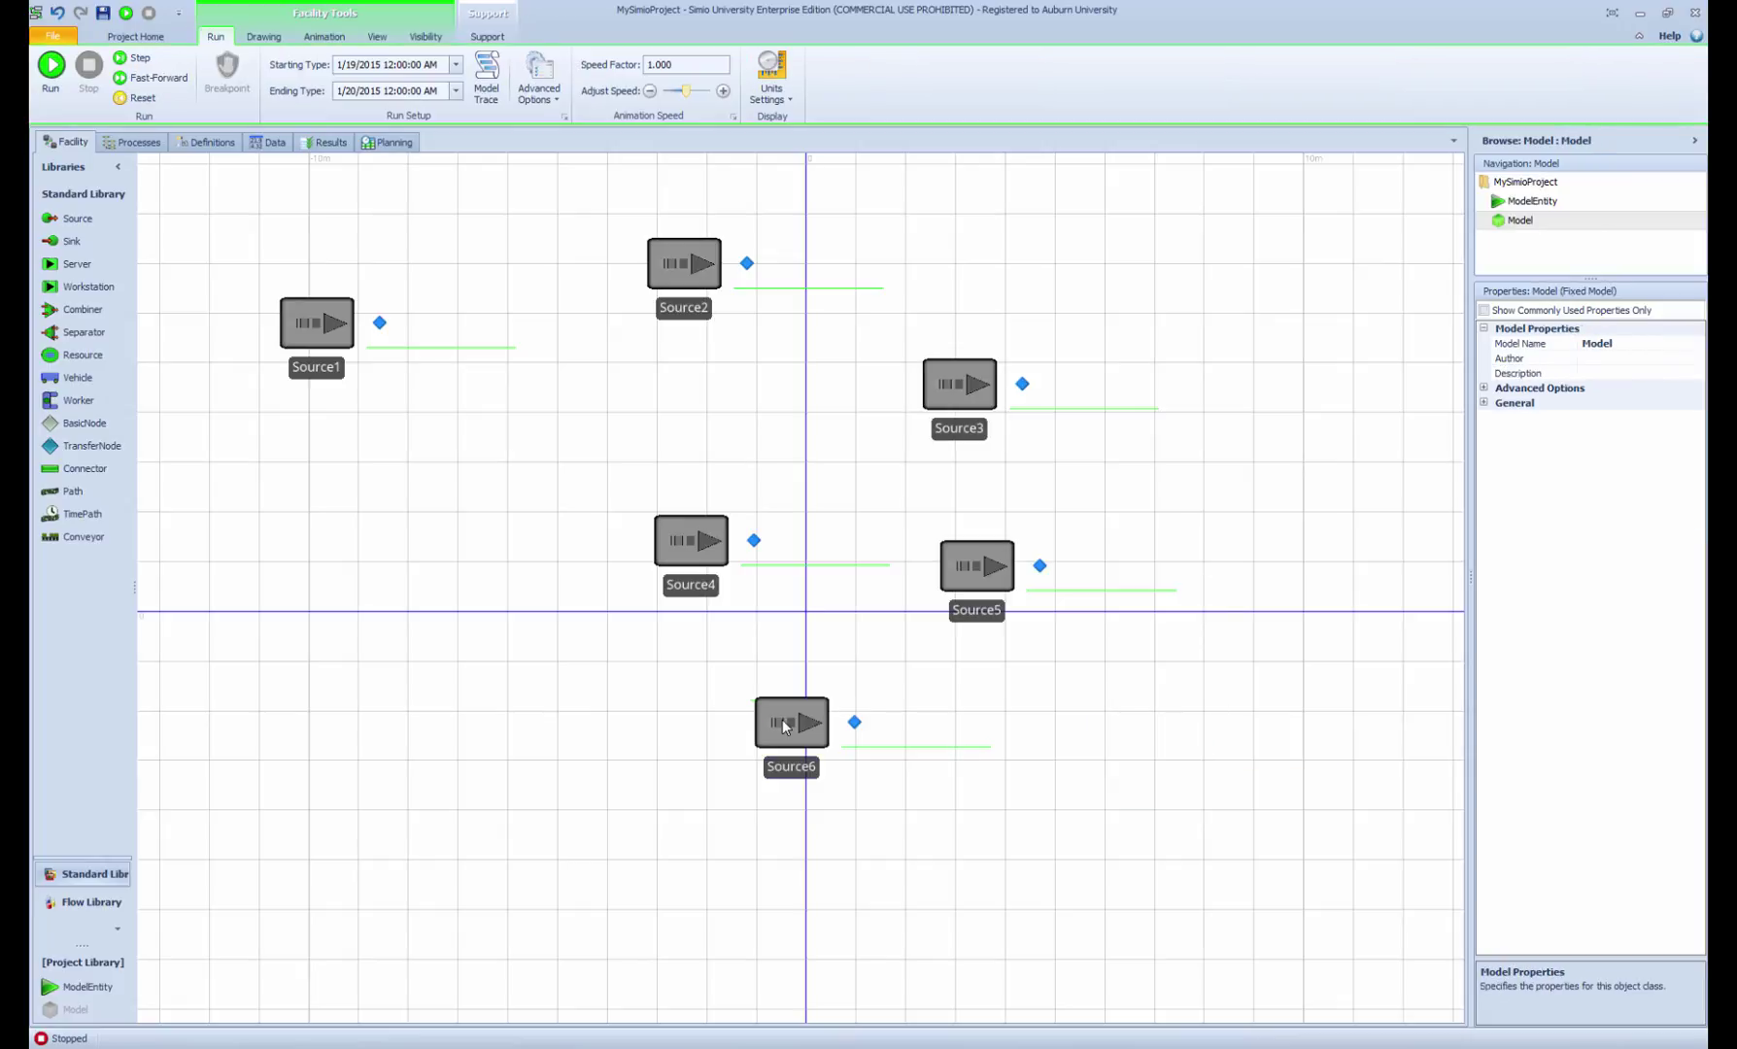
left_click(792, 724)
key("Delete")
left_click(975, 571)
key("Delete")
left_click(691, 544)
key("Delete")
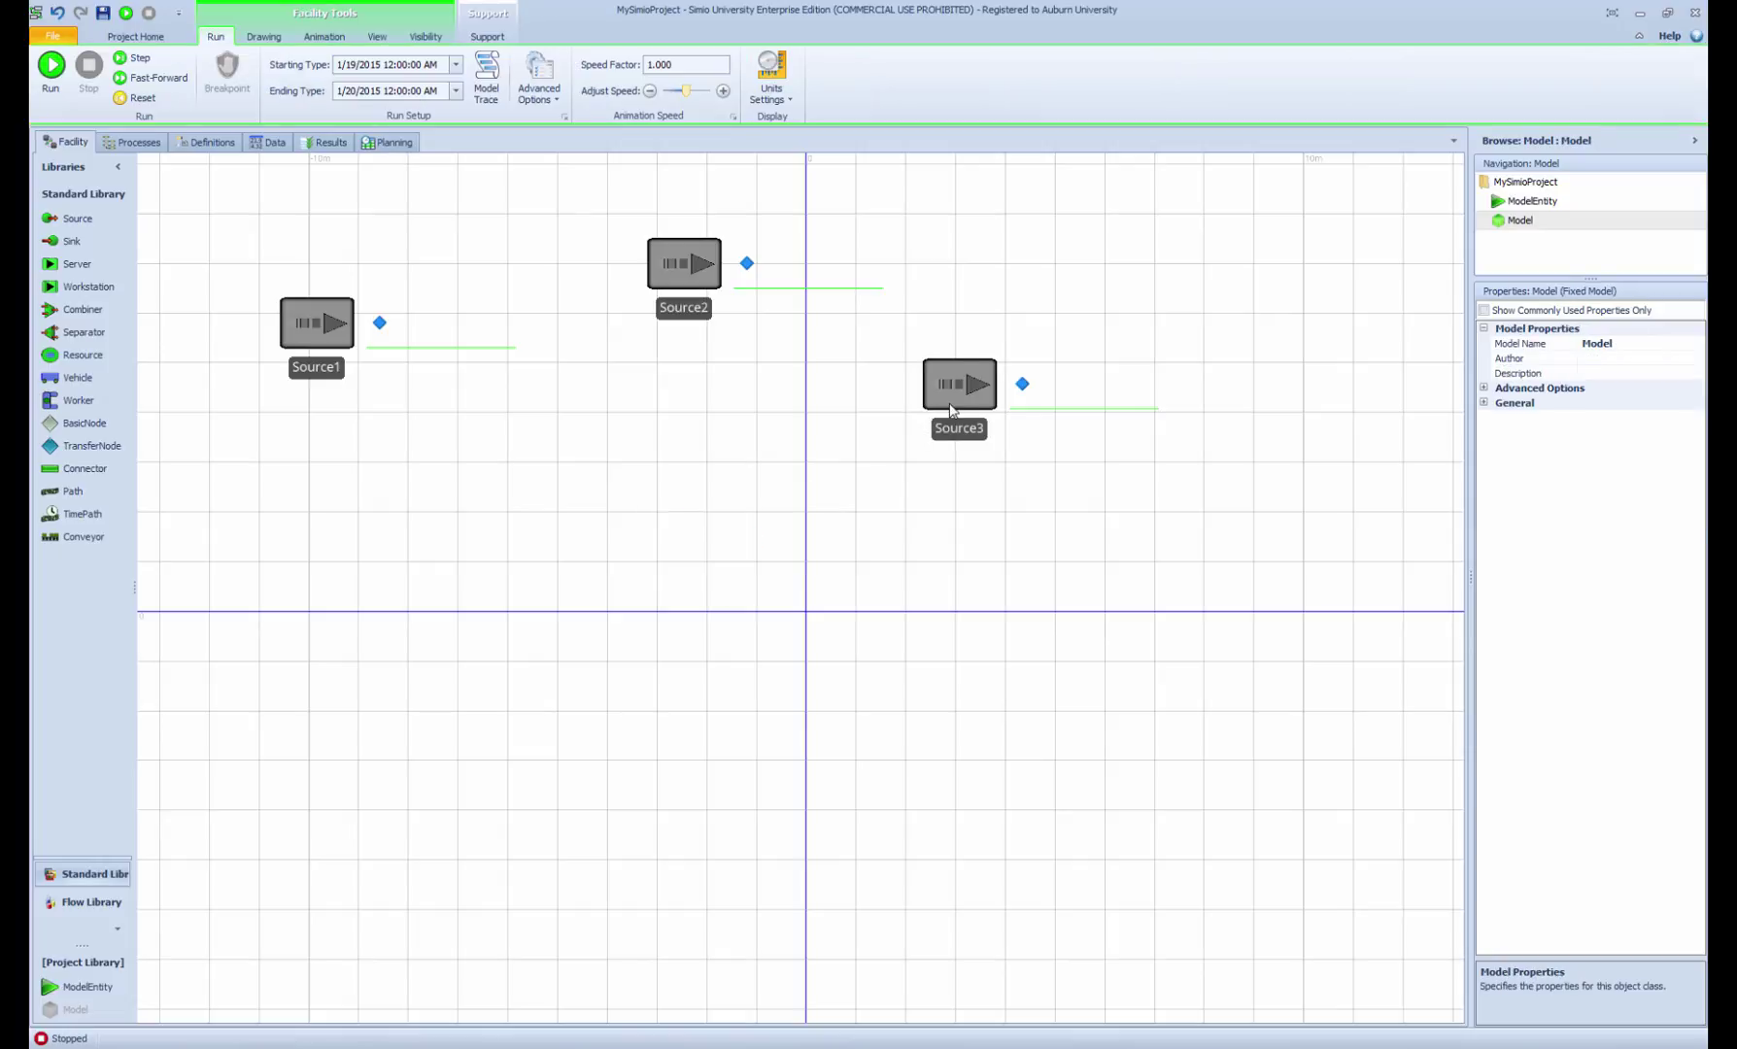
left_click(950, 403)
left_click(704, 277)
key("Delete")
left_click(965, 395)
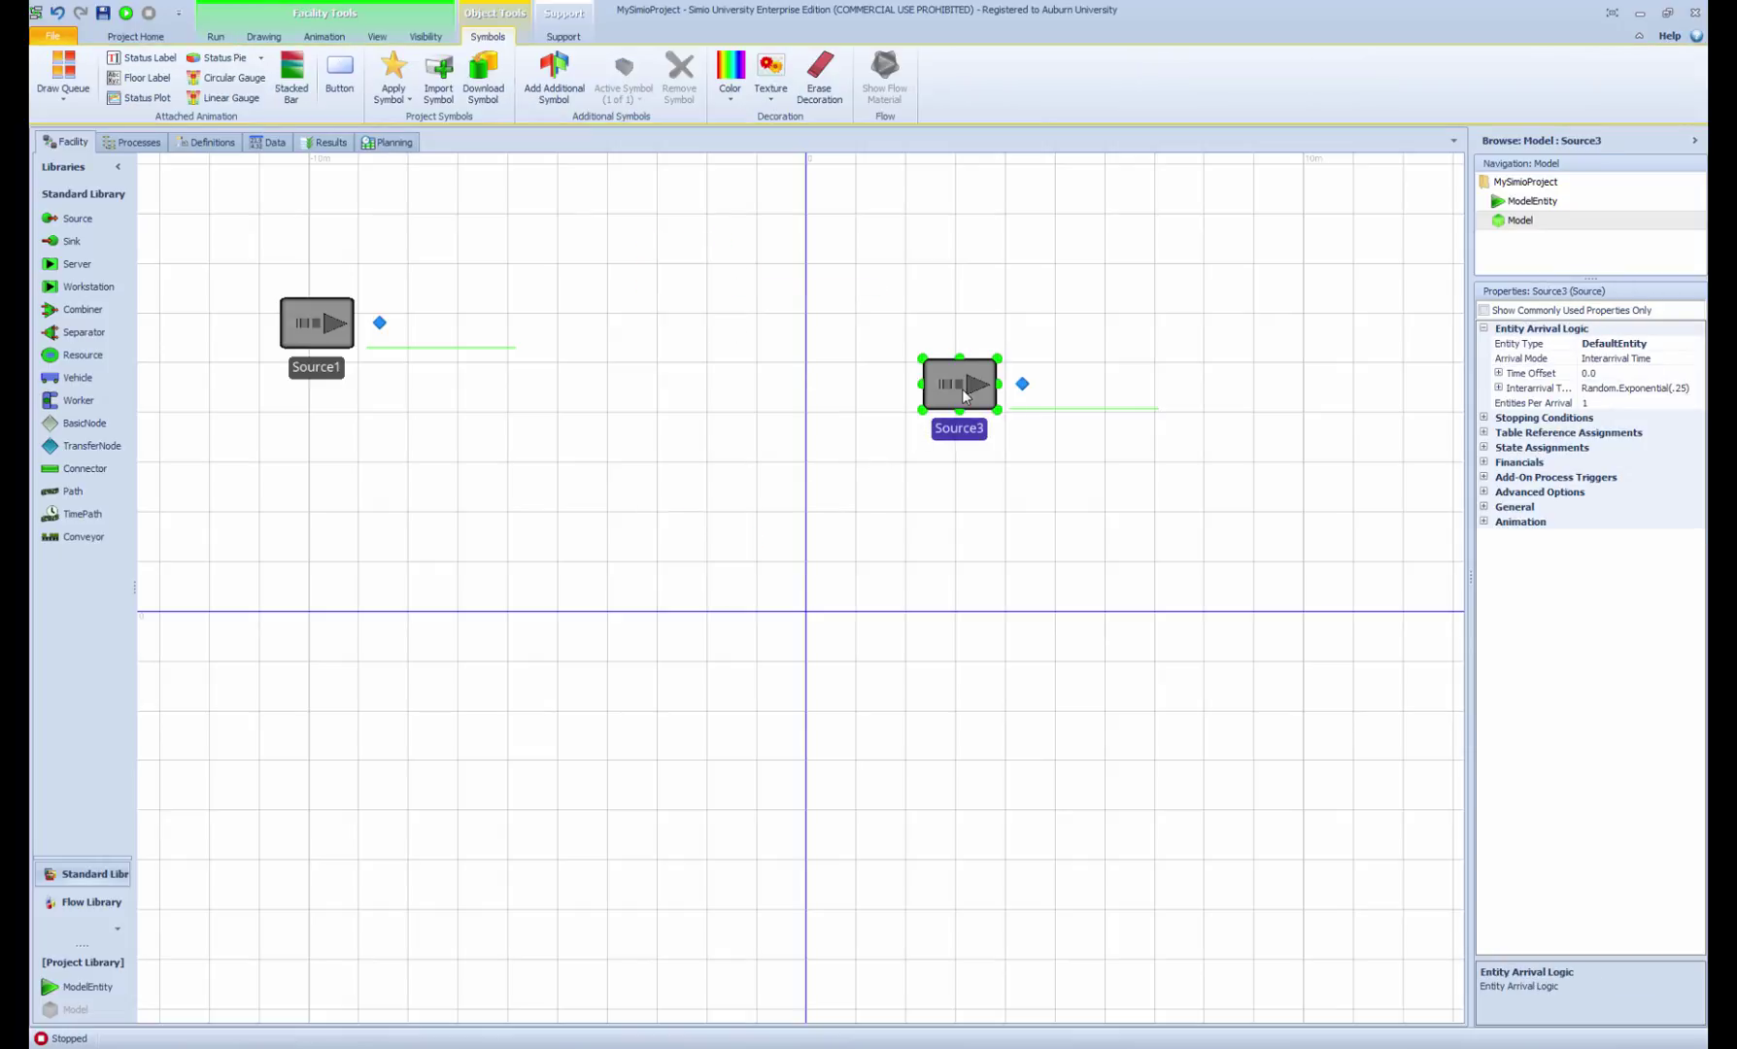
key("Delete")
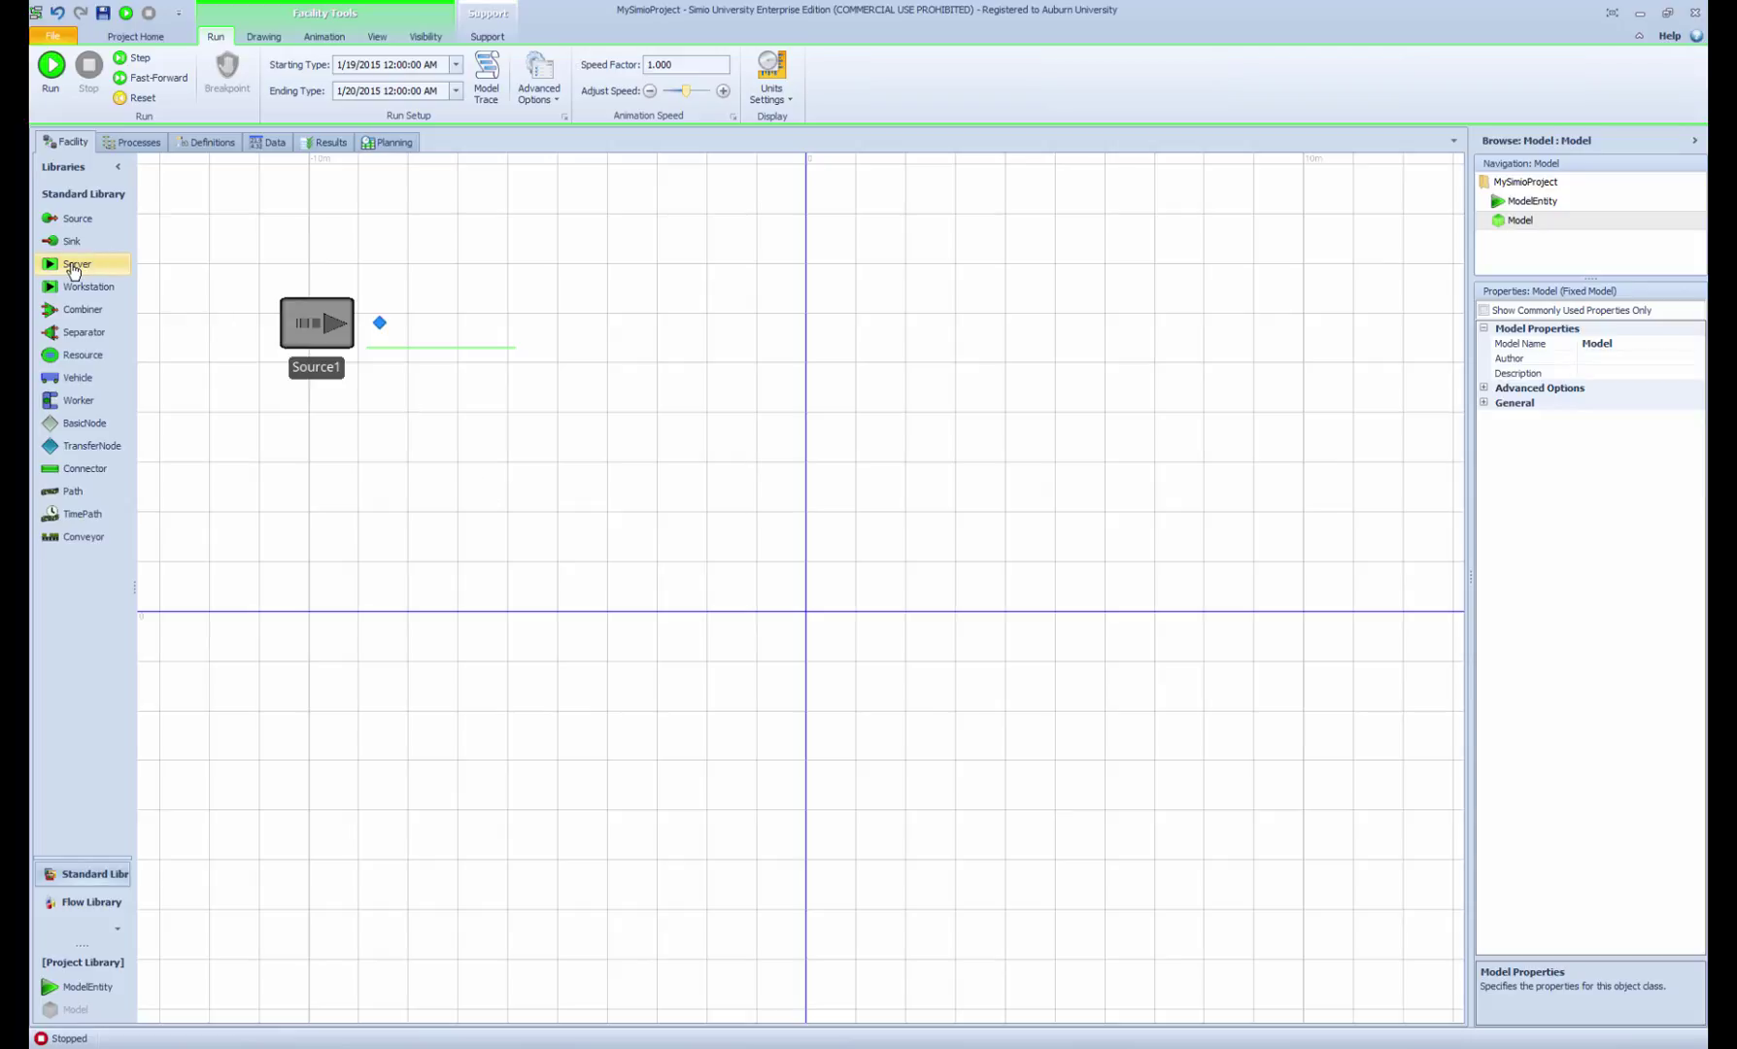
Place a Server near the centre of the facility grid and a Sink in its lower-right area.
left_click_drag(72, 270, 819, 573)
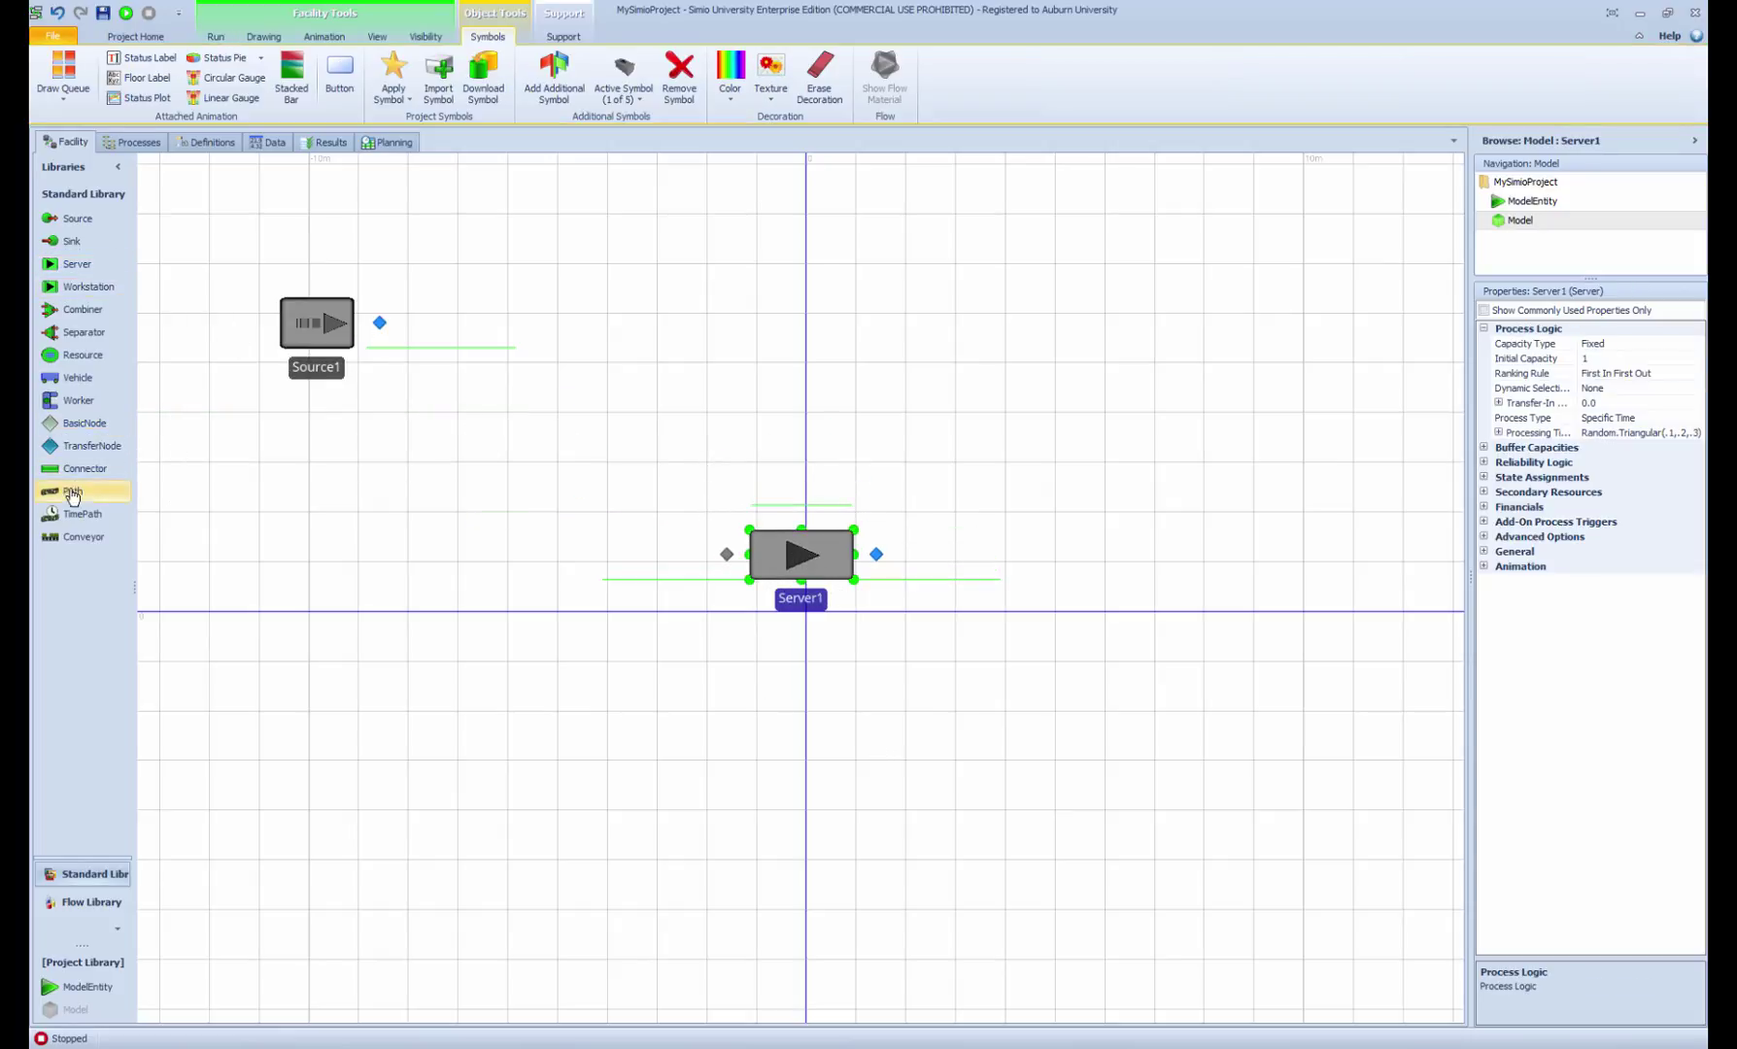
left_click_drag(73, 242, 1312, 797)
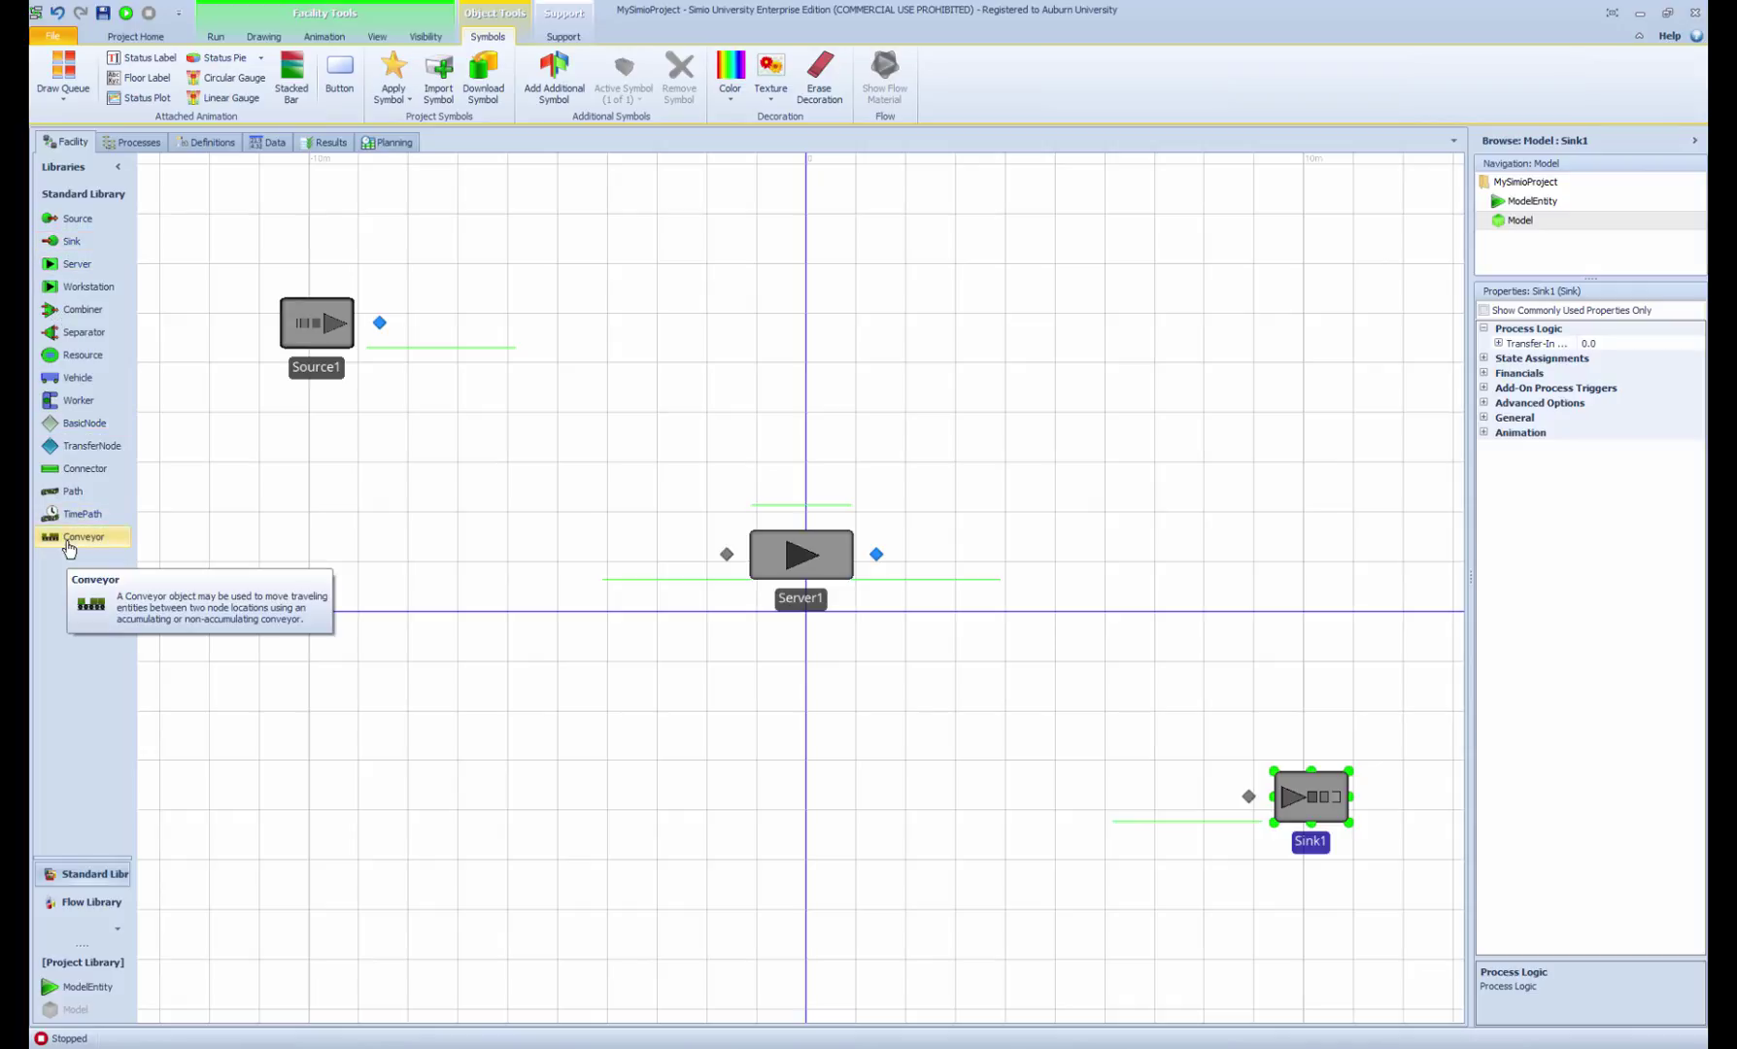
Move Source1 slightly up and to the left on the facility grid.
left_click(321, 332)
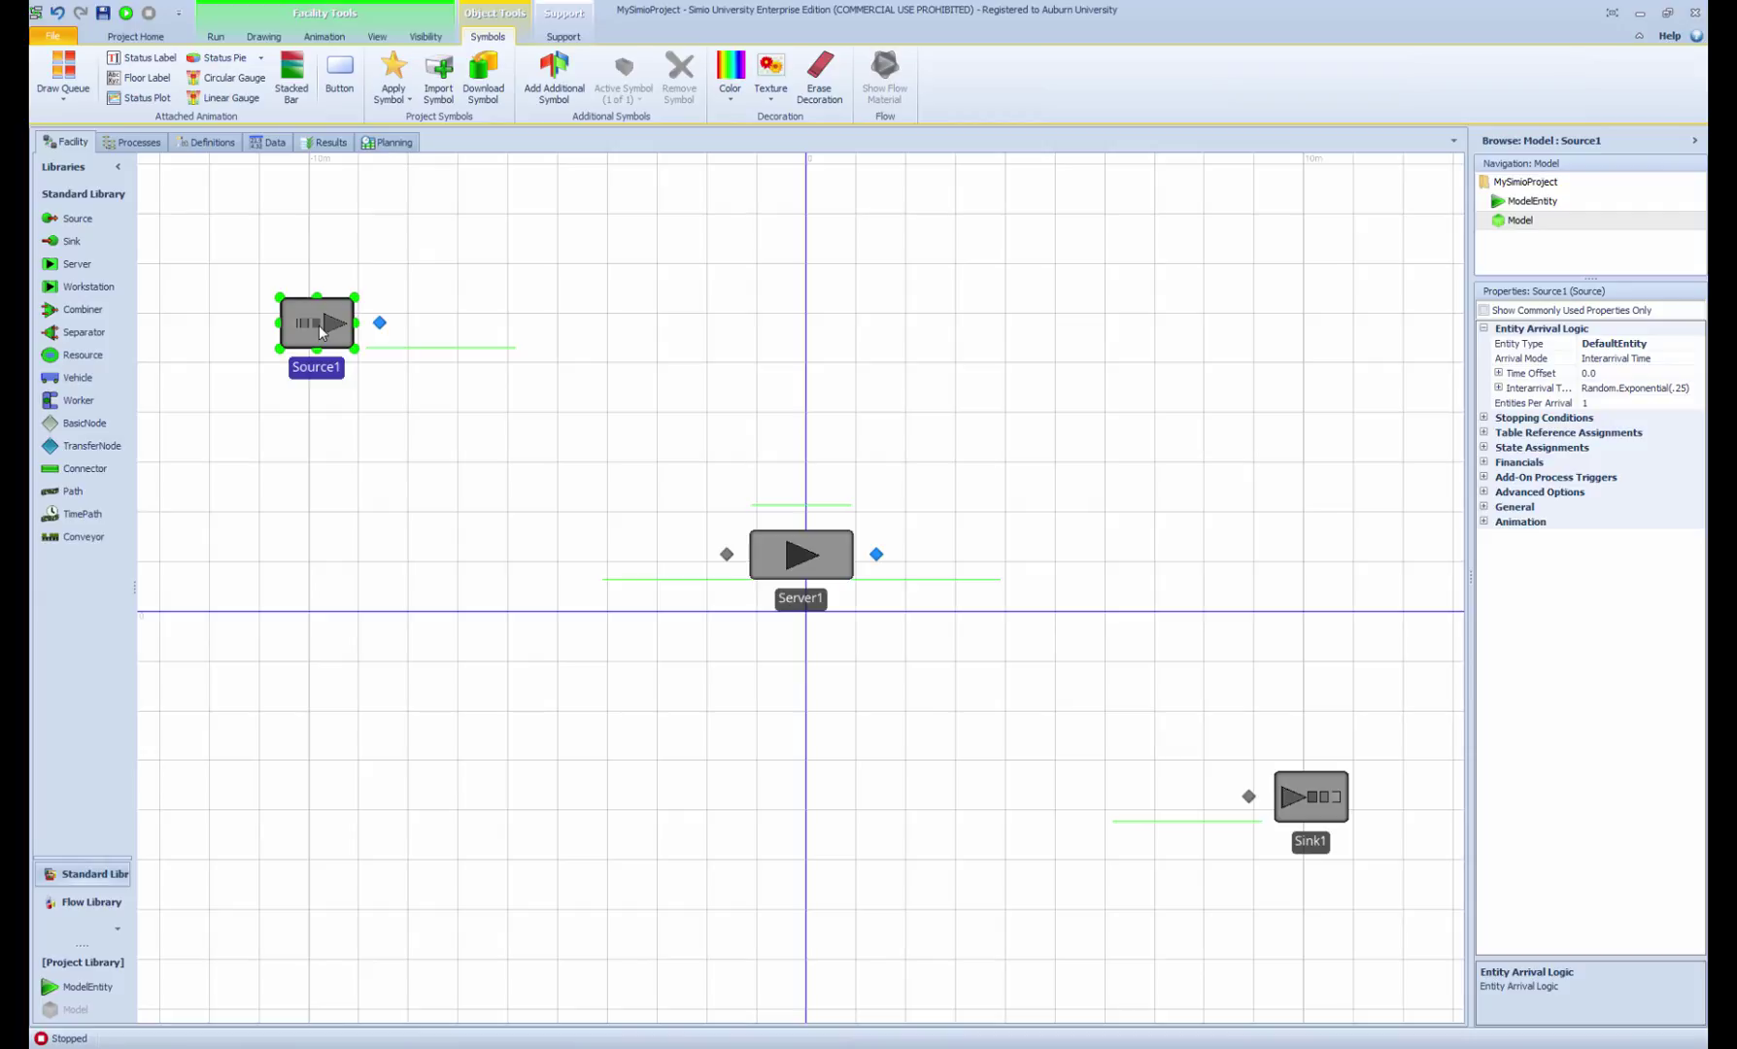
left_click_drag(320, 328, 293, 307)
Inspect Server1 together with its processing queue and its output buffer queue in the facility.
left_click(796, 567)
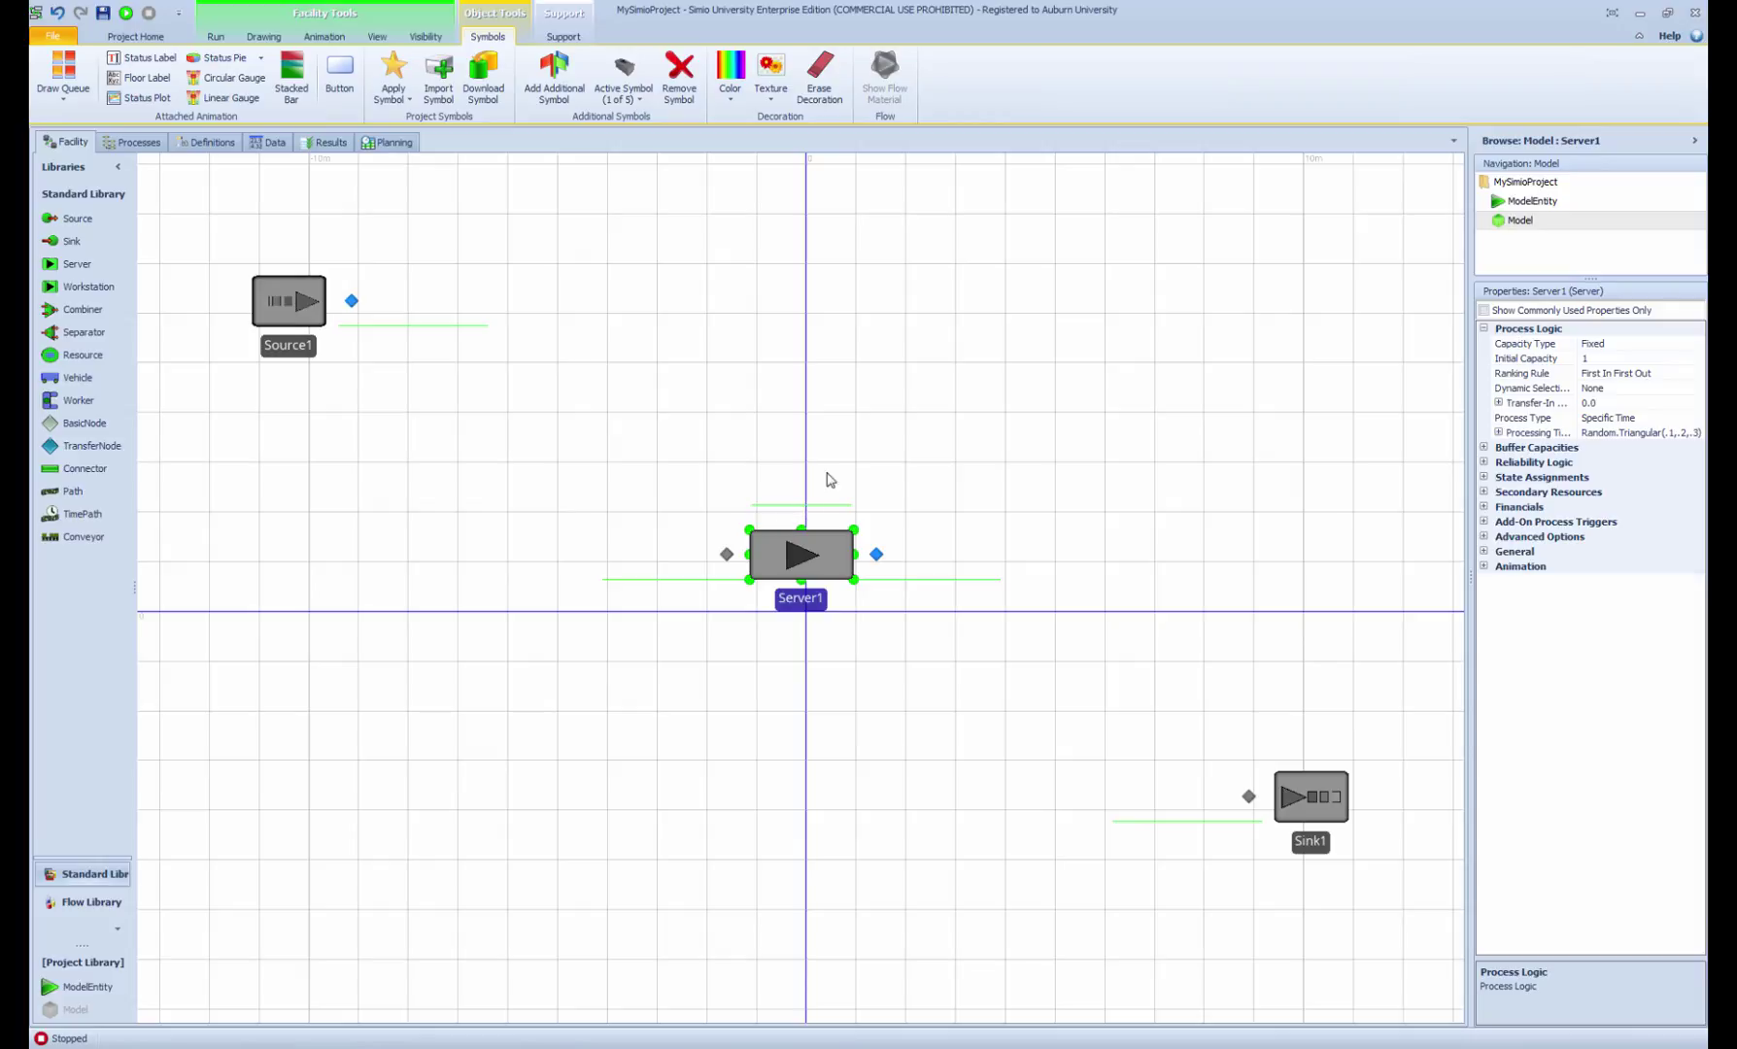
left_click(793, 506)
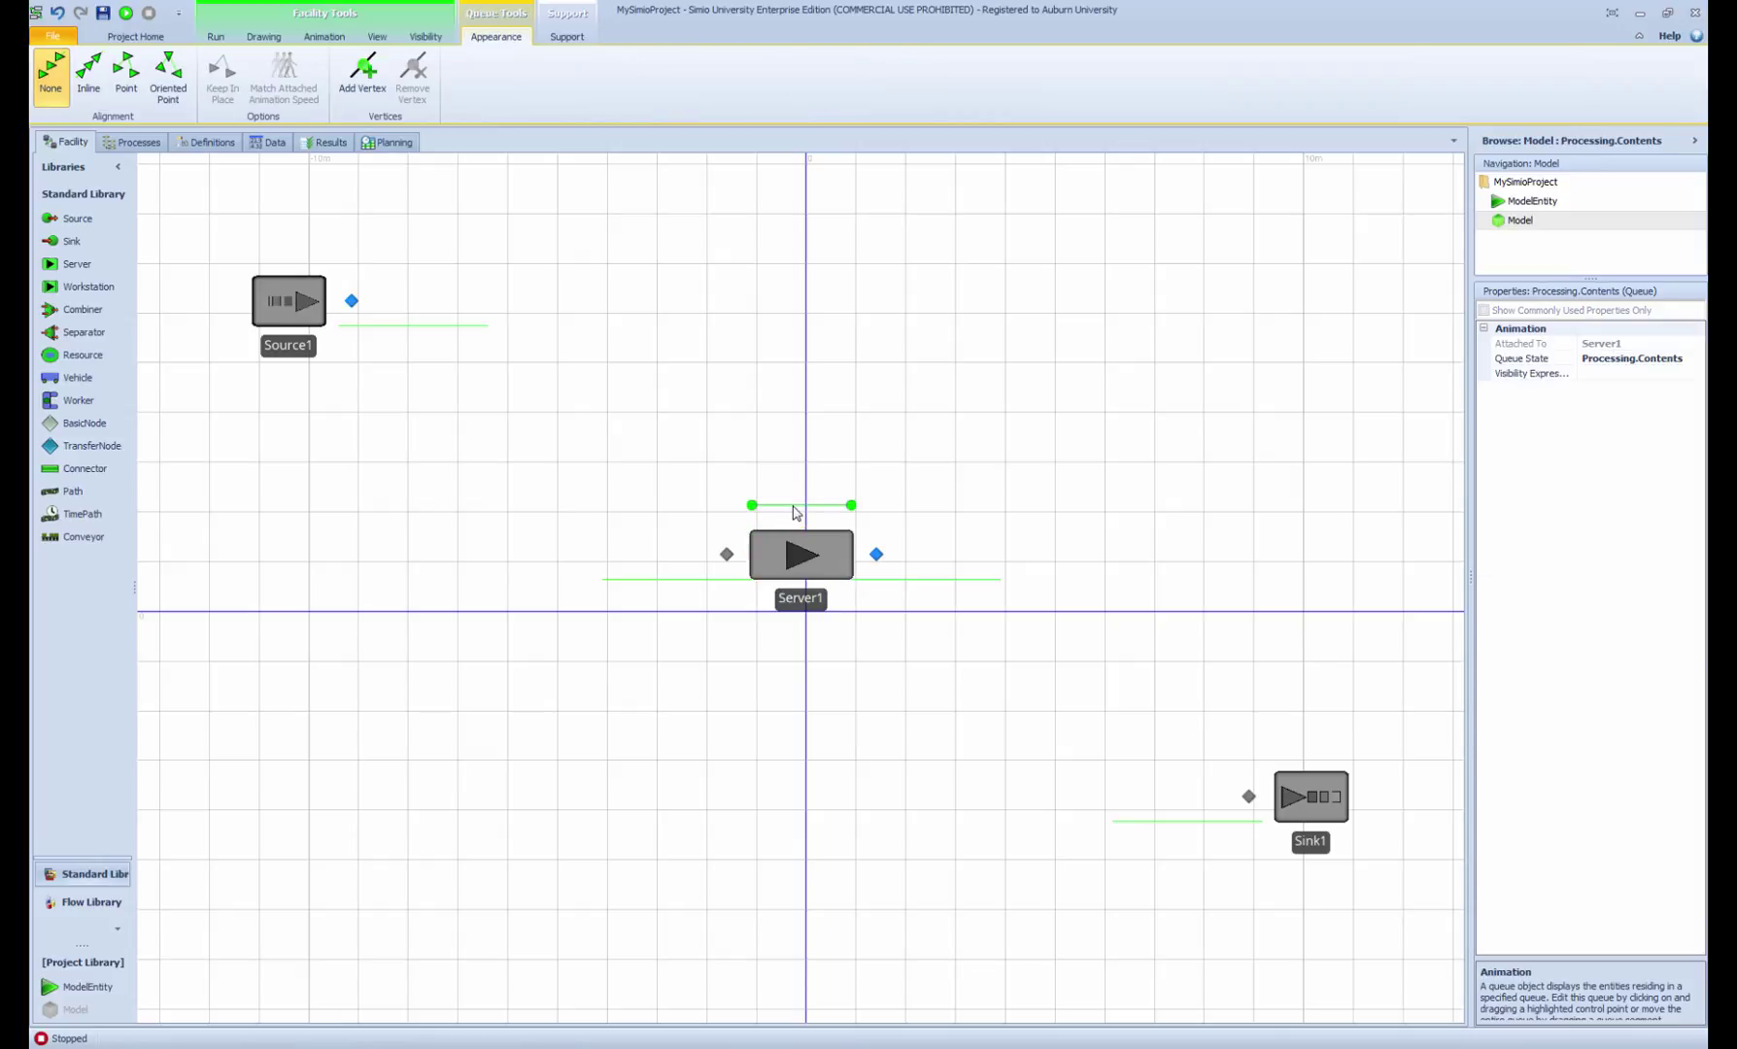
left_click(911, 580)
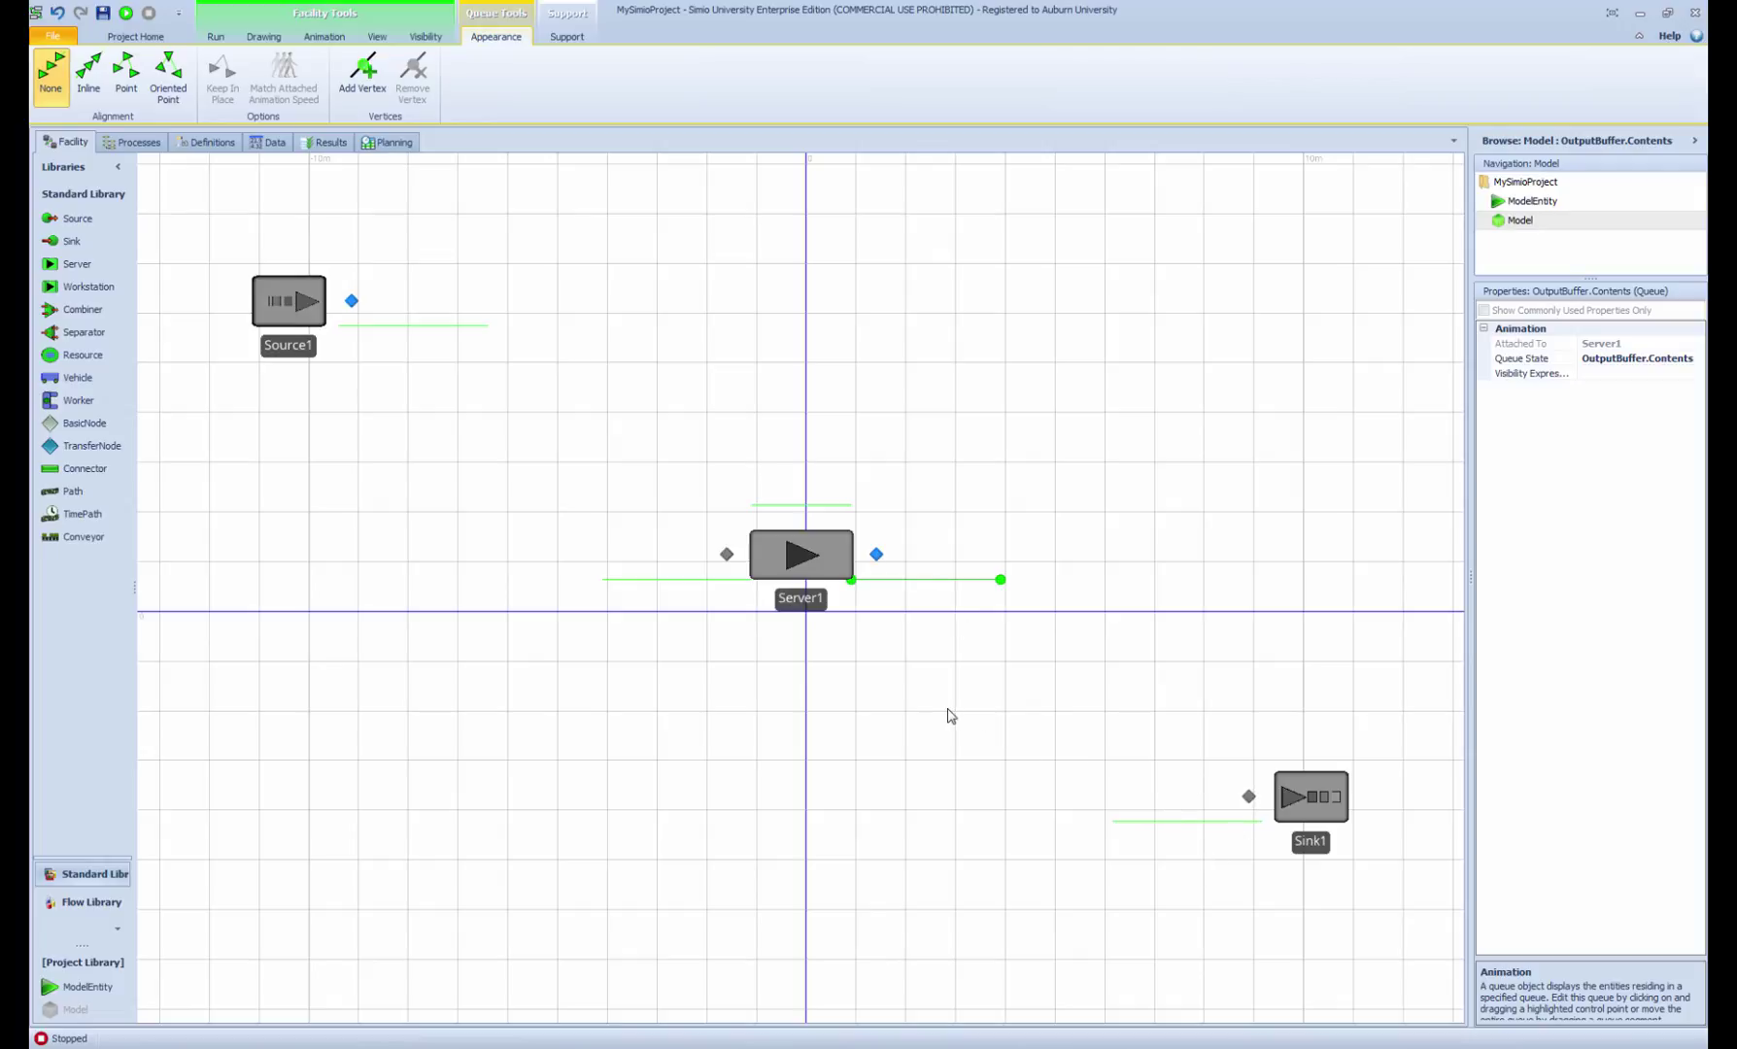
left_click(839, 645)
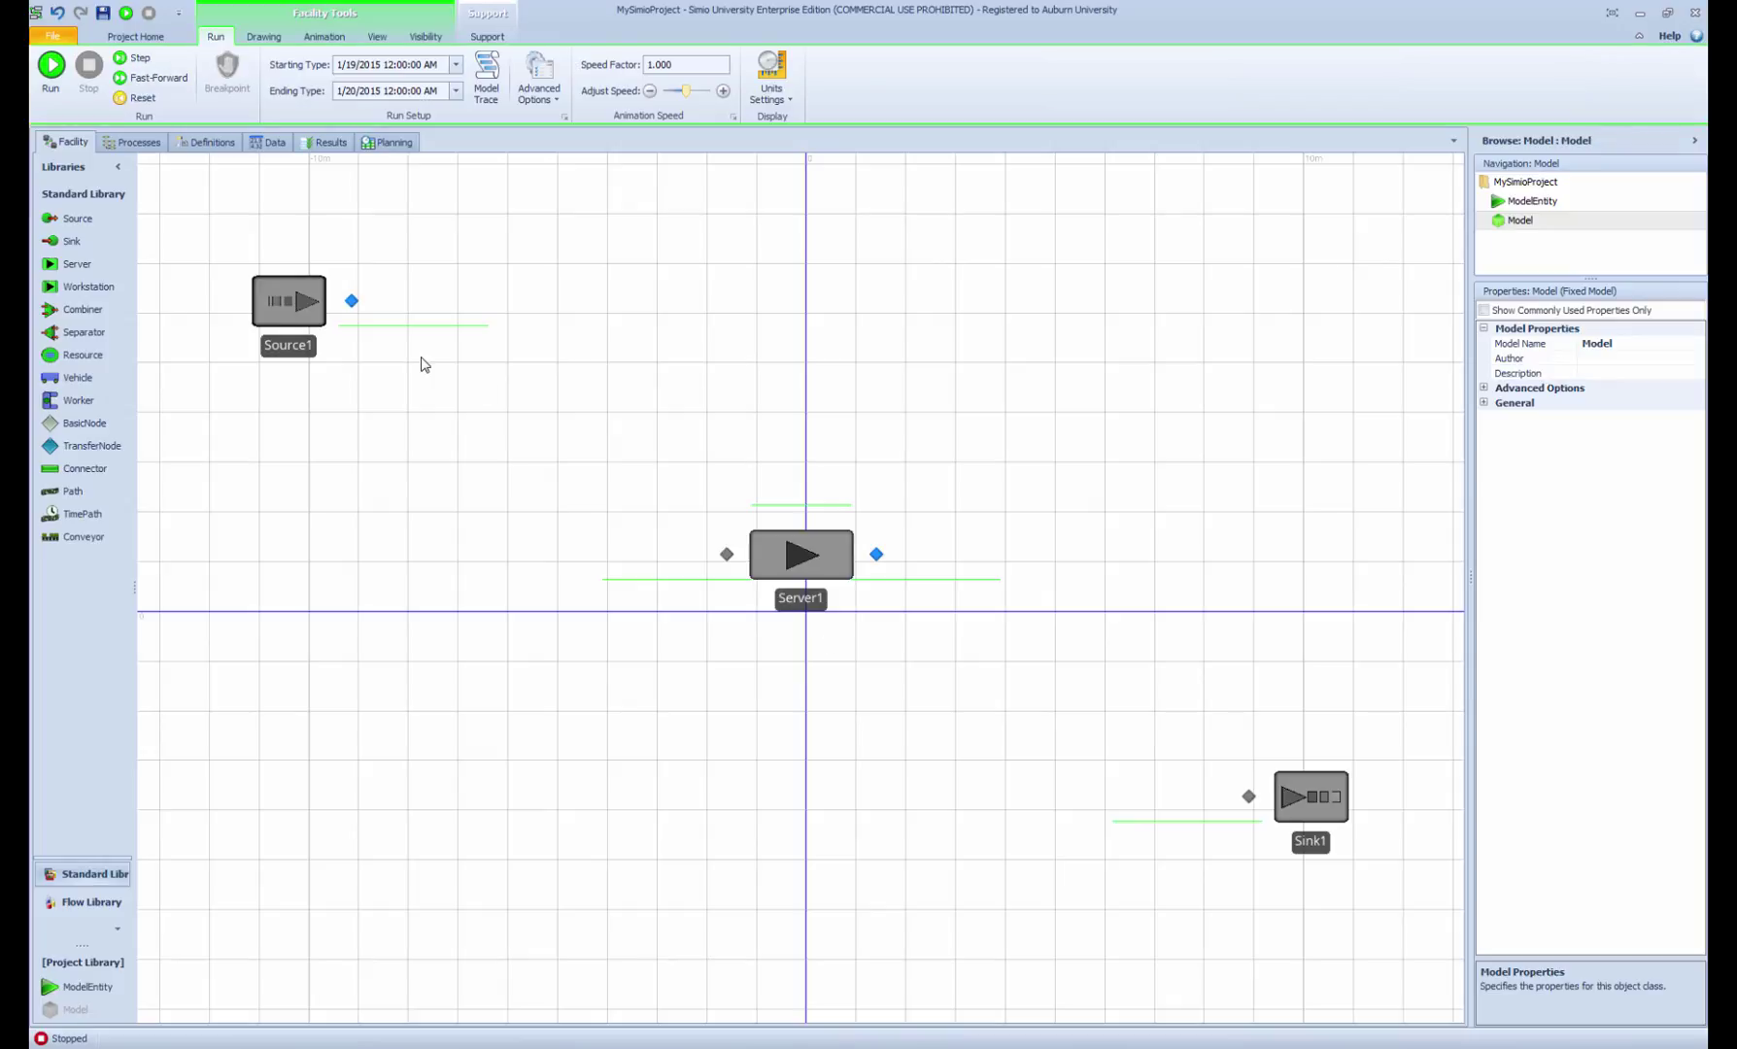
Connect Source1's output node to Server1's input node and Server1's output node to Sink1 with Paths.
left_click(58, 493)
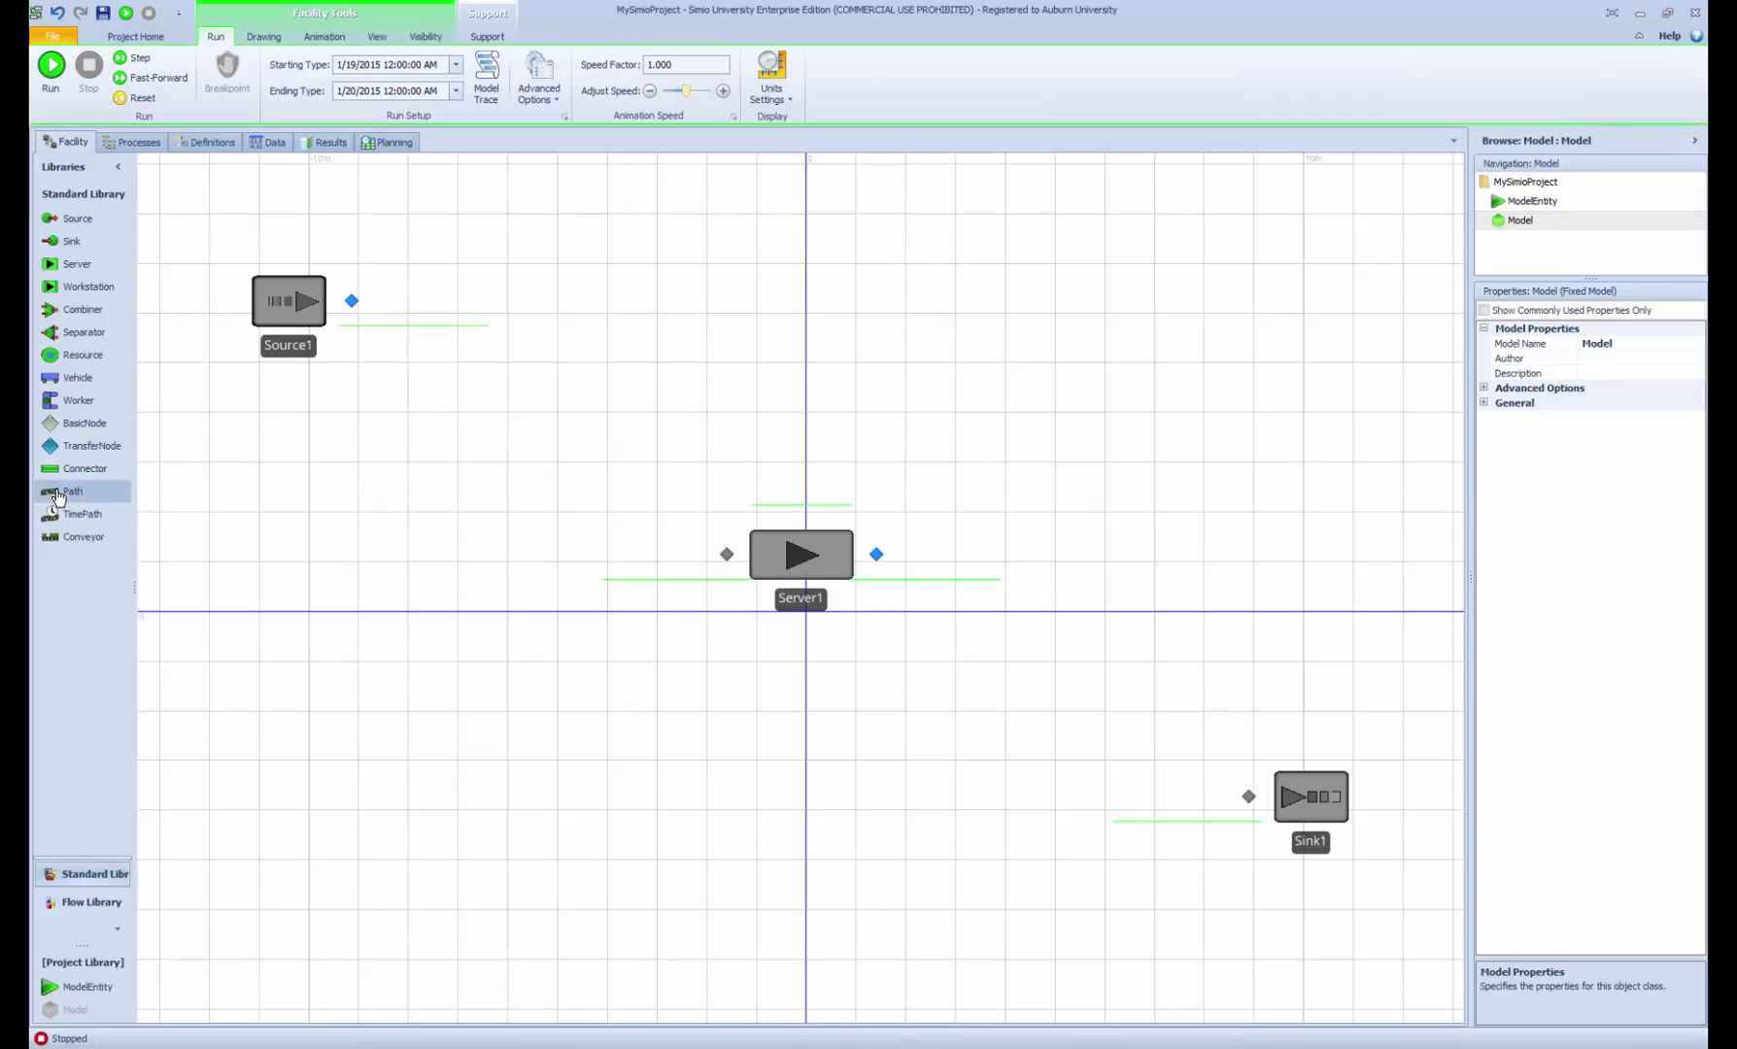
left_click(352, 301)
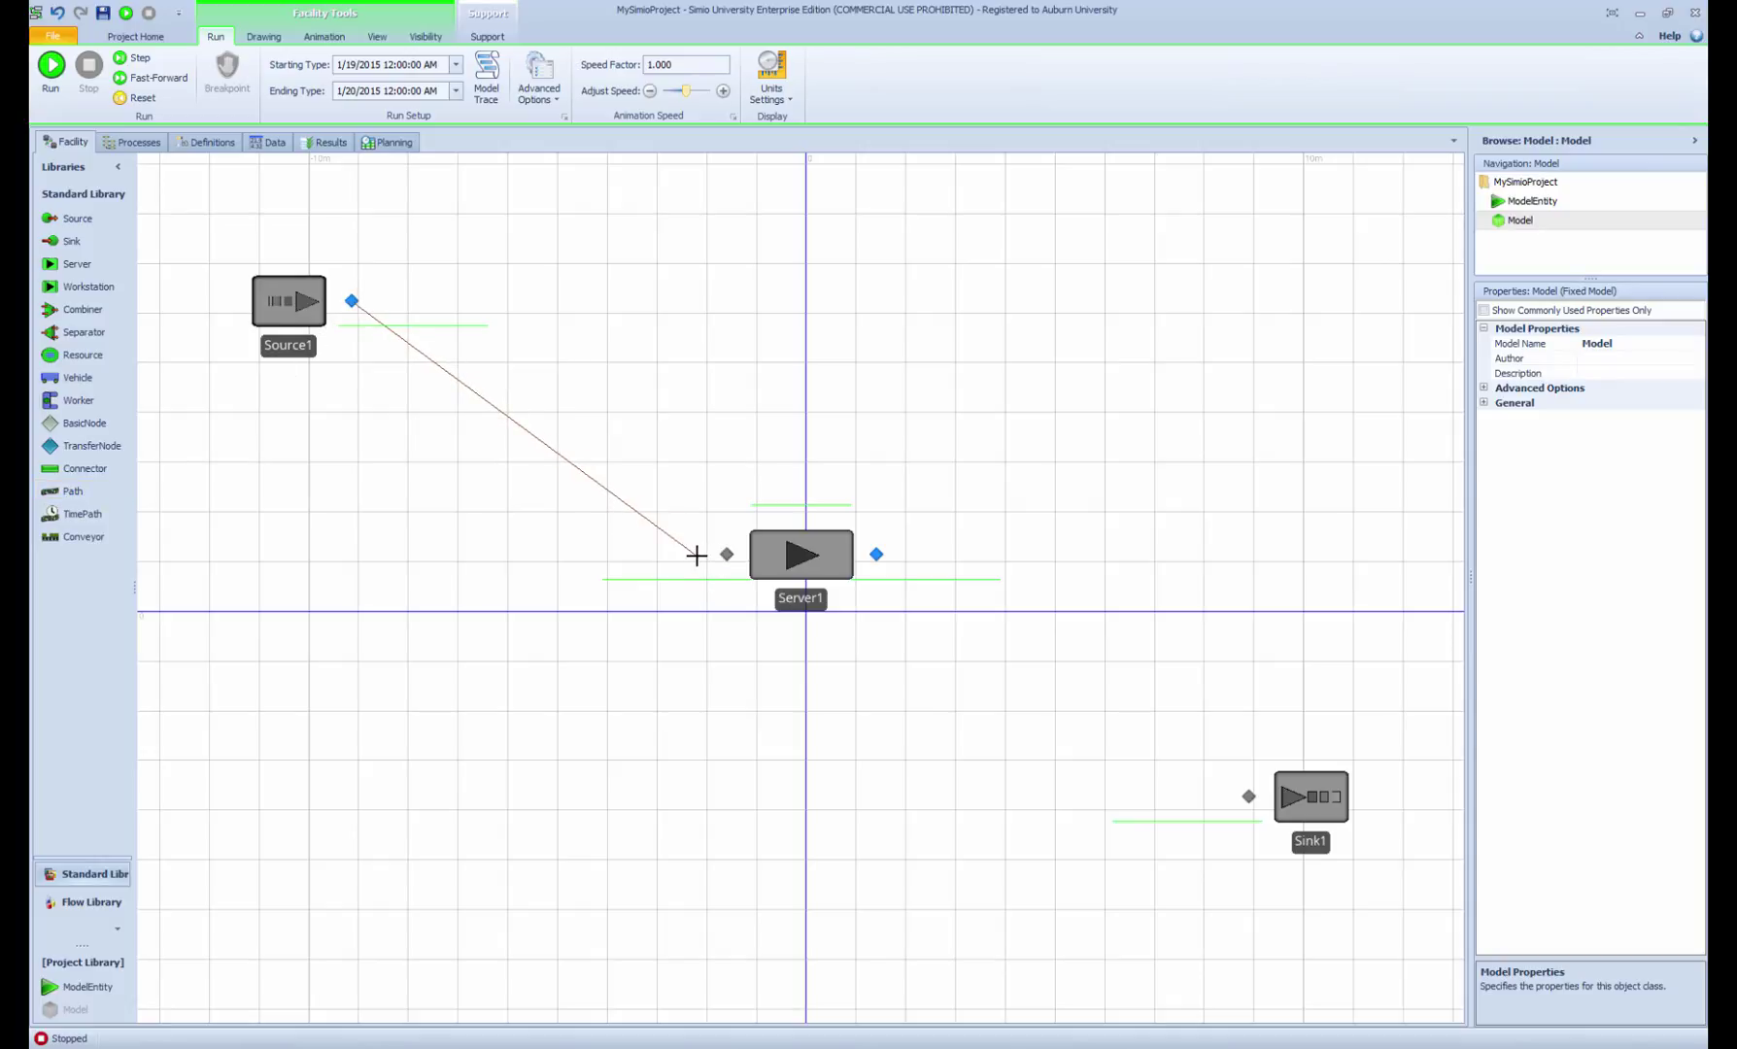
left_click(727, 554)
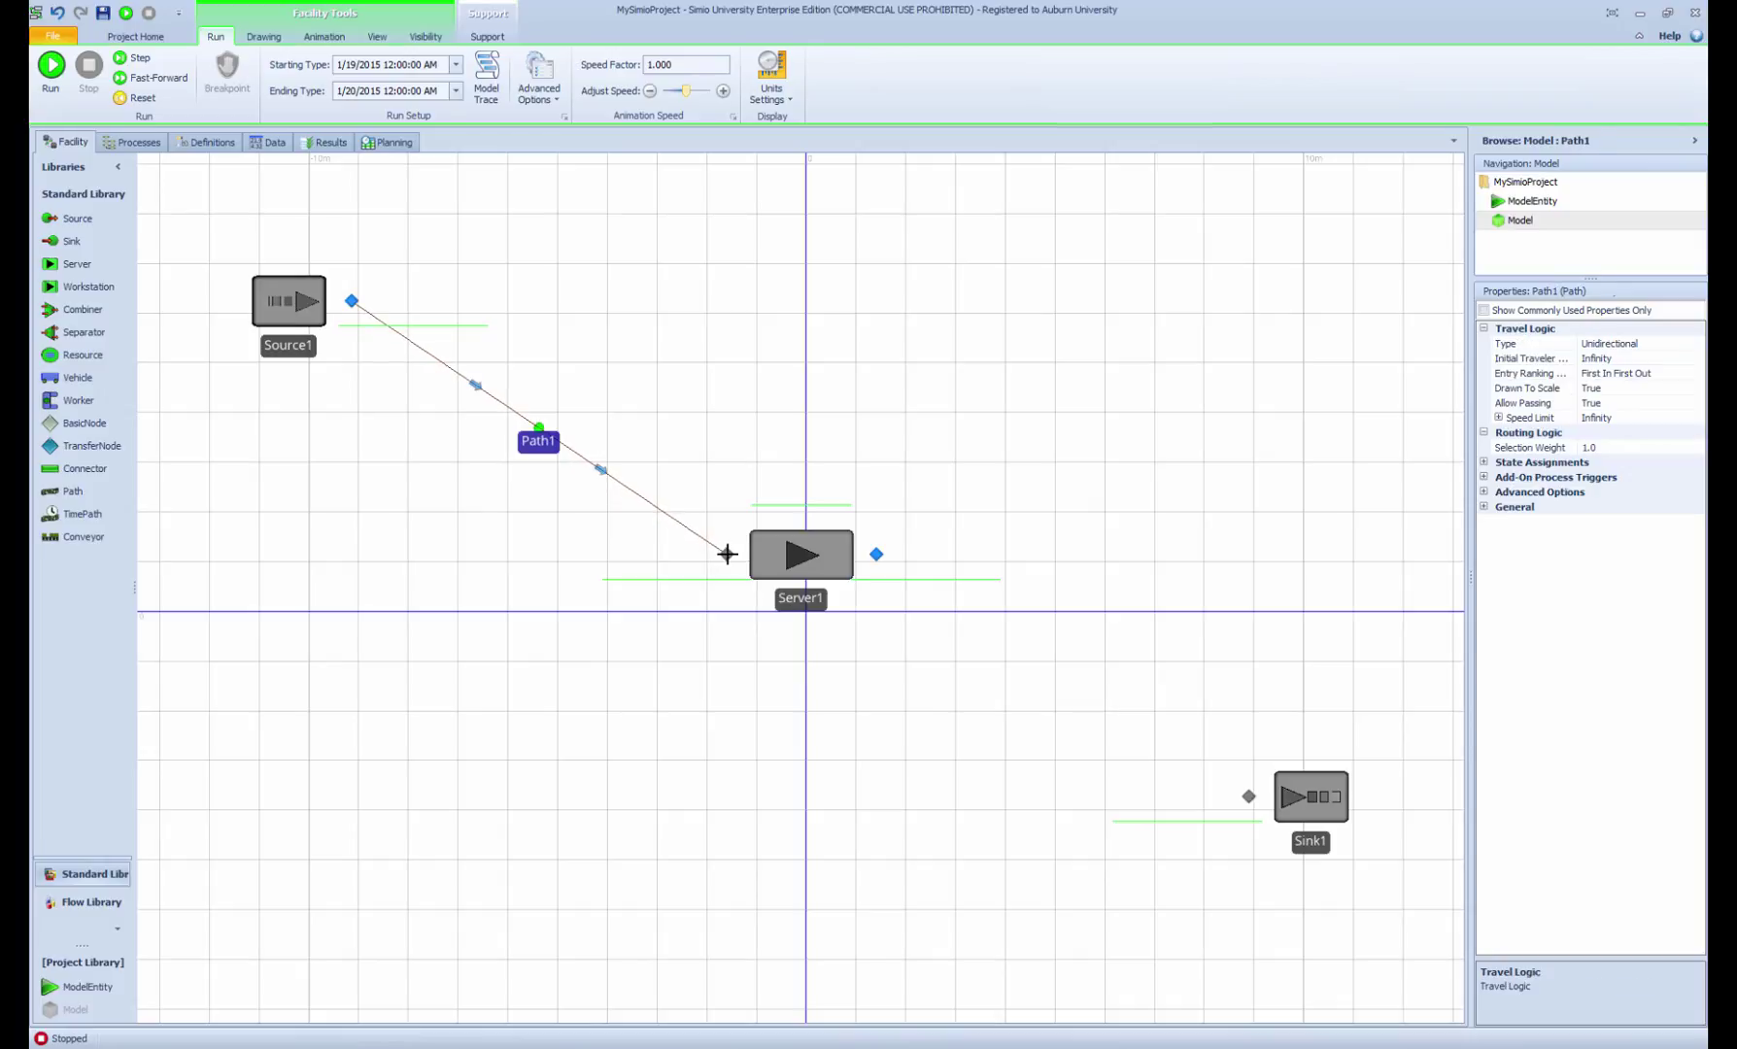
left_click(877, 554)
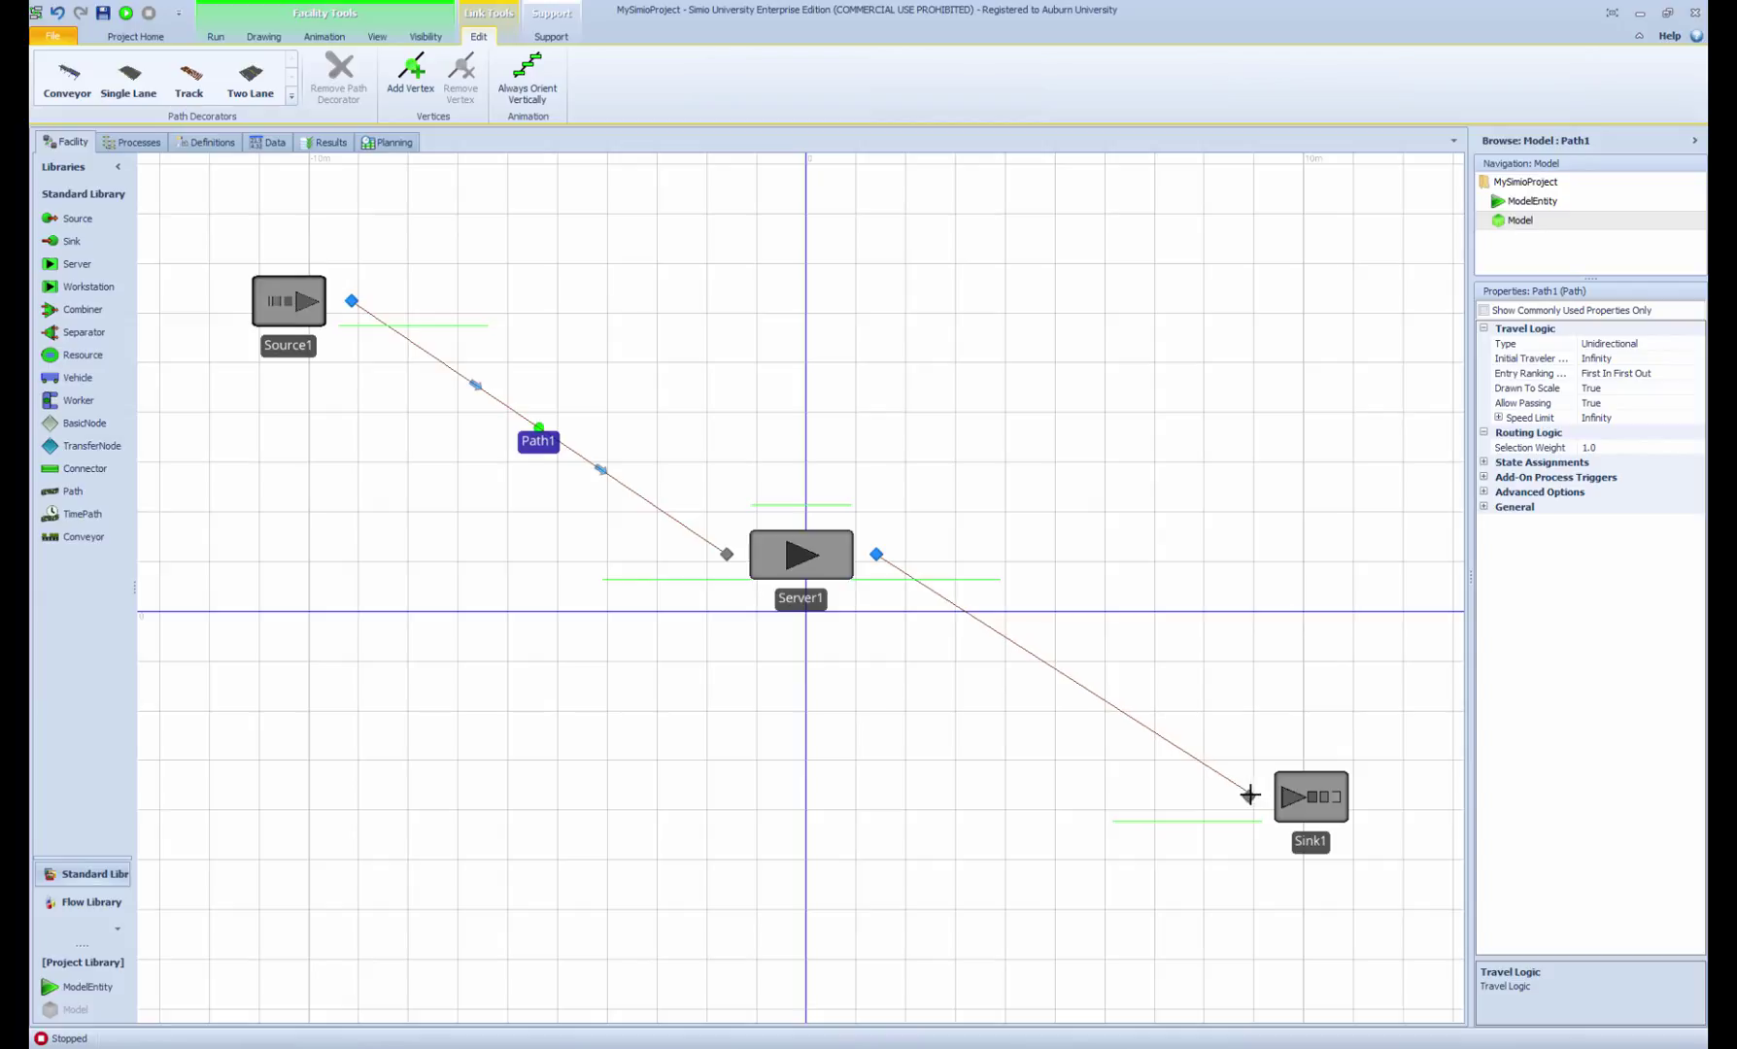
left_click(1249, 795)
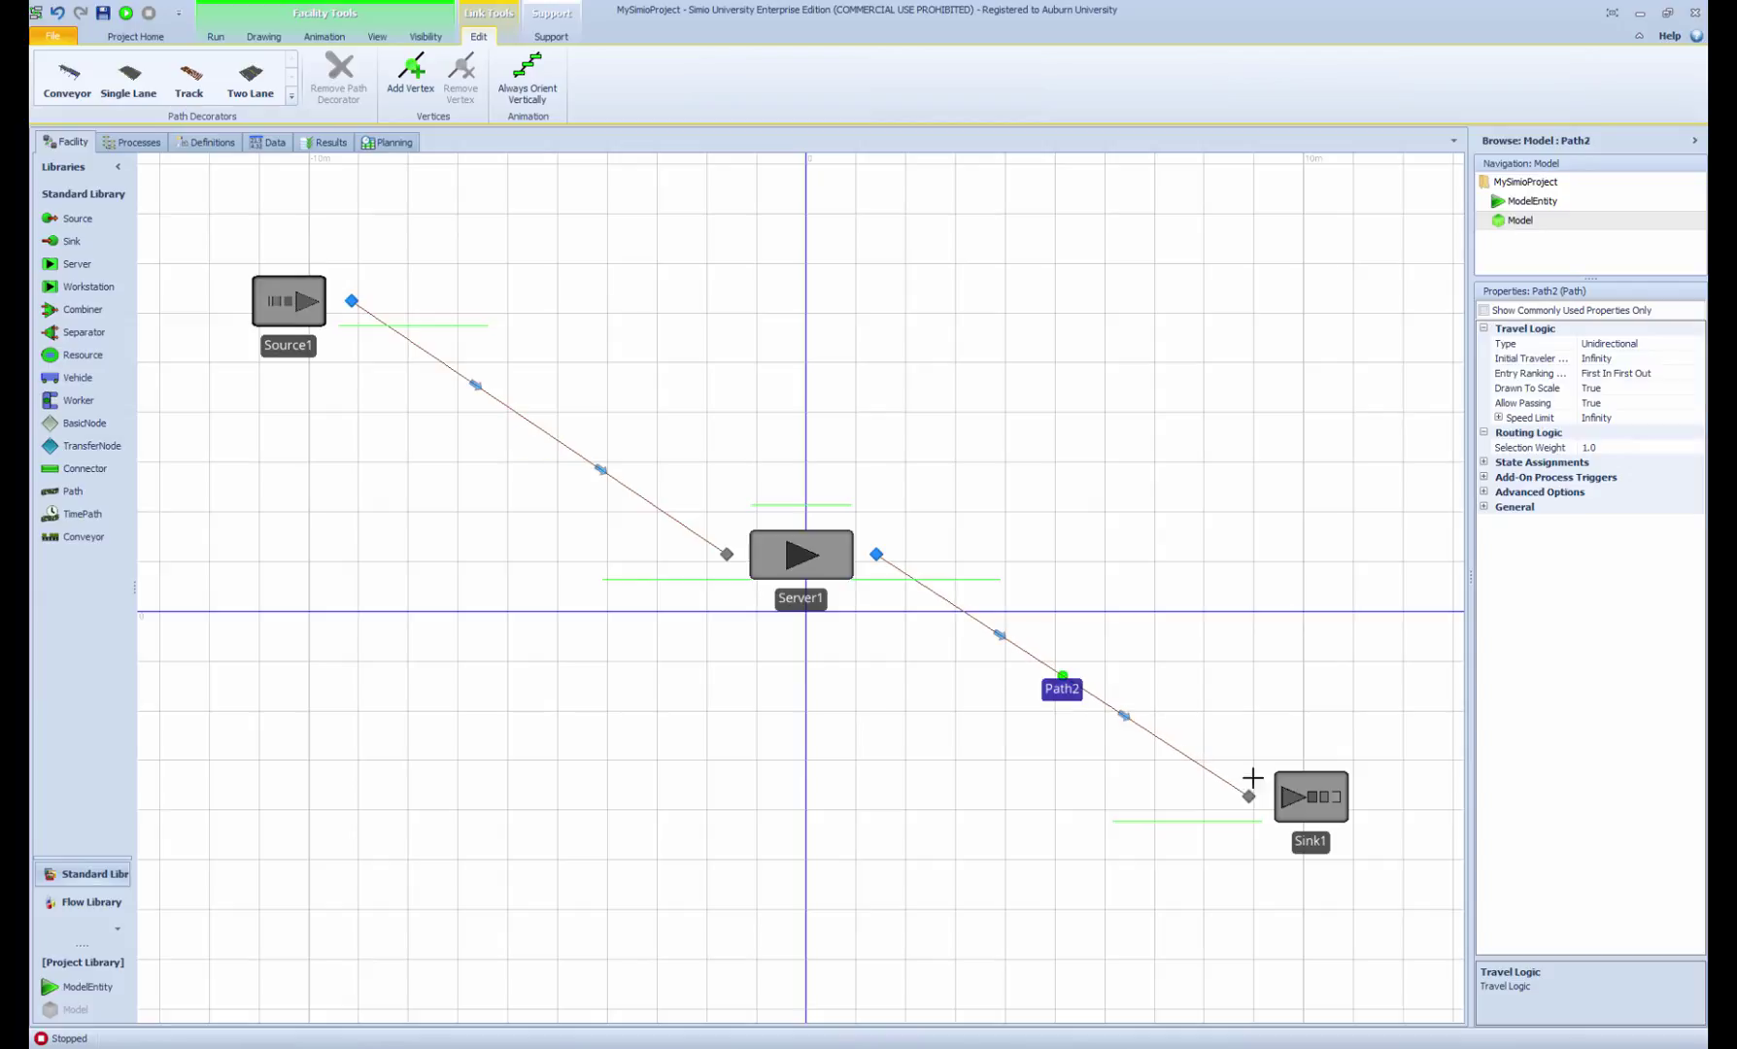
left_click(1182, 545)
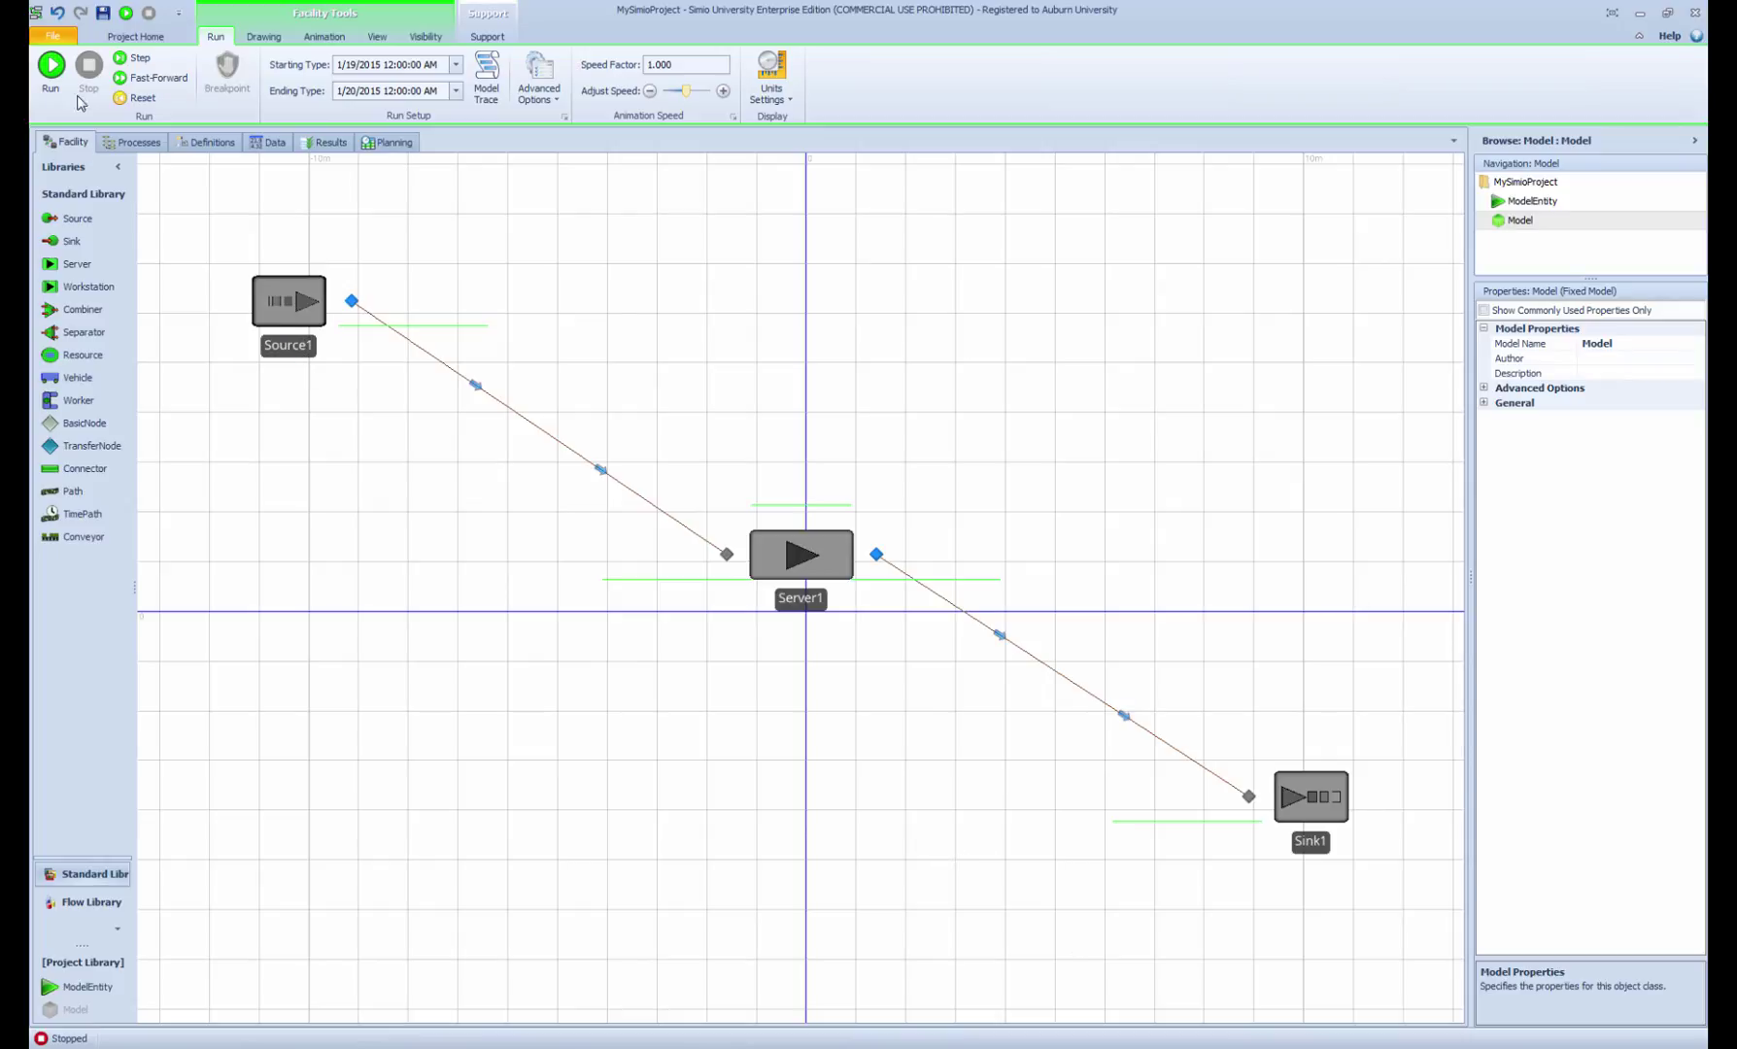
Run the model briefly, pause it, and advance the paused simulation through eight single steps.
left_click(46, 70)
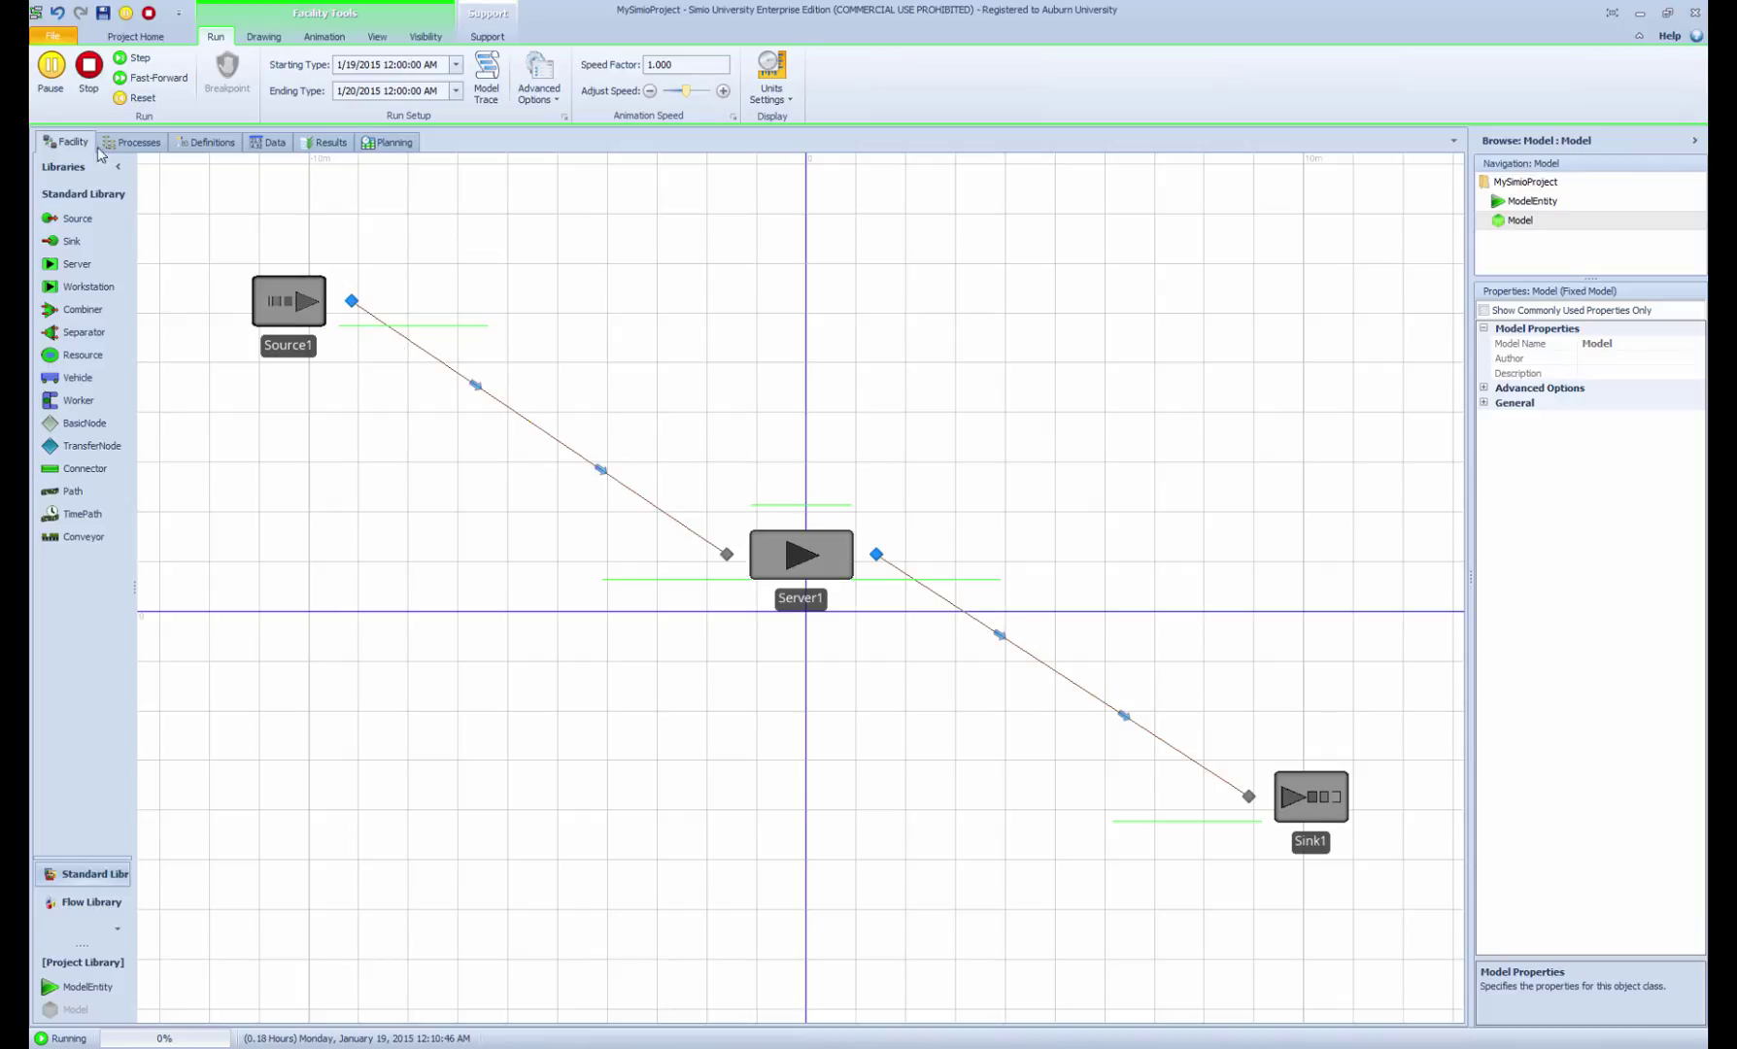
left_click(54, 81)
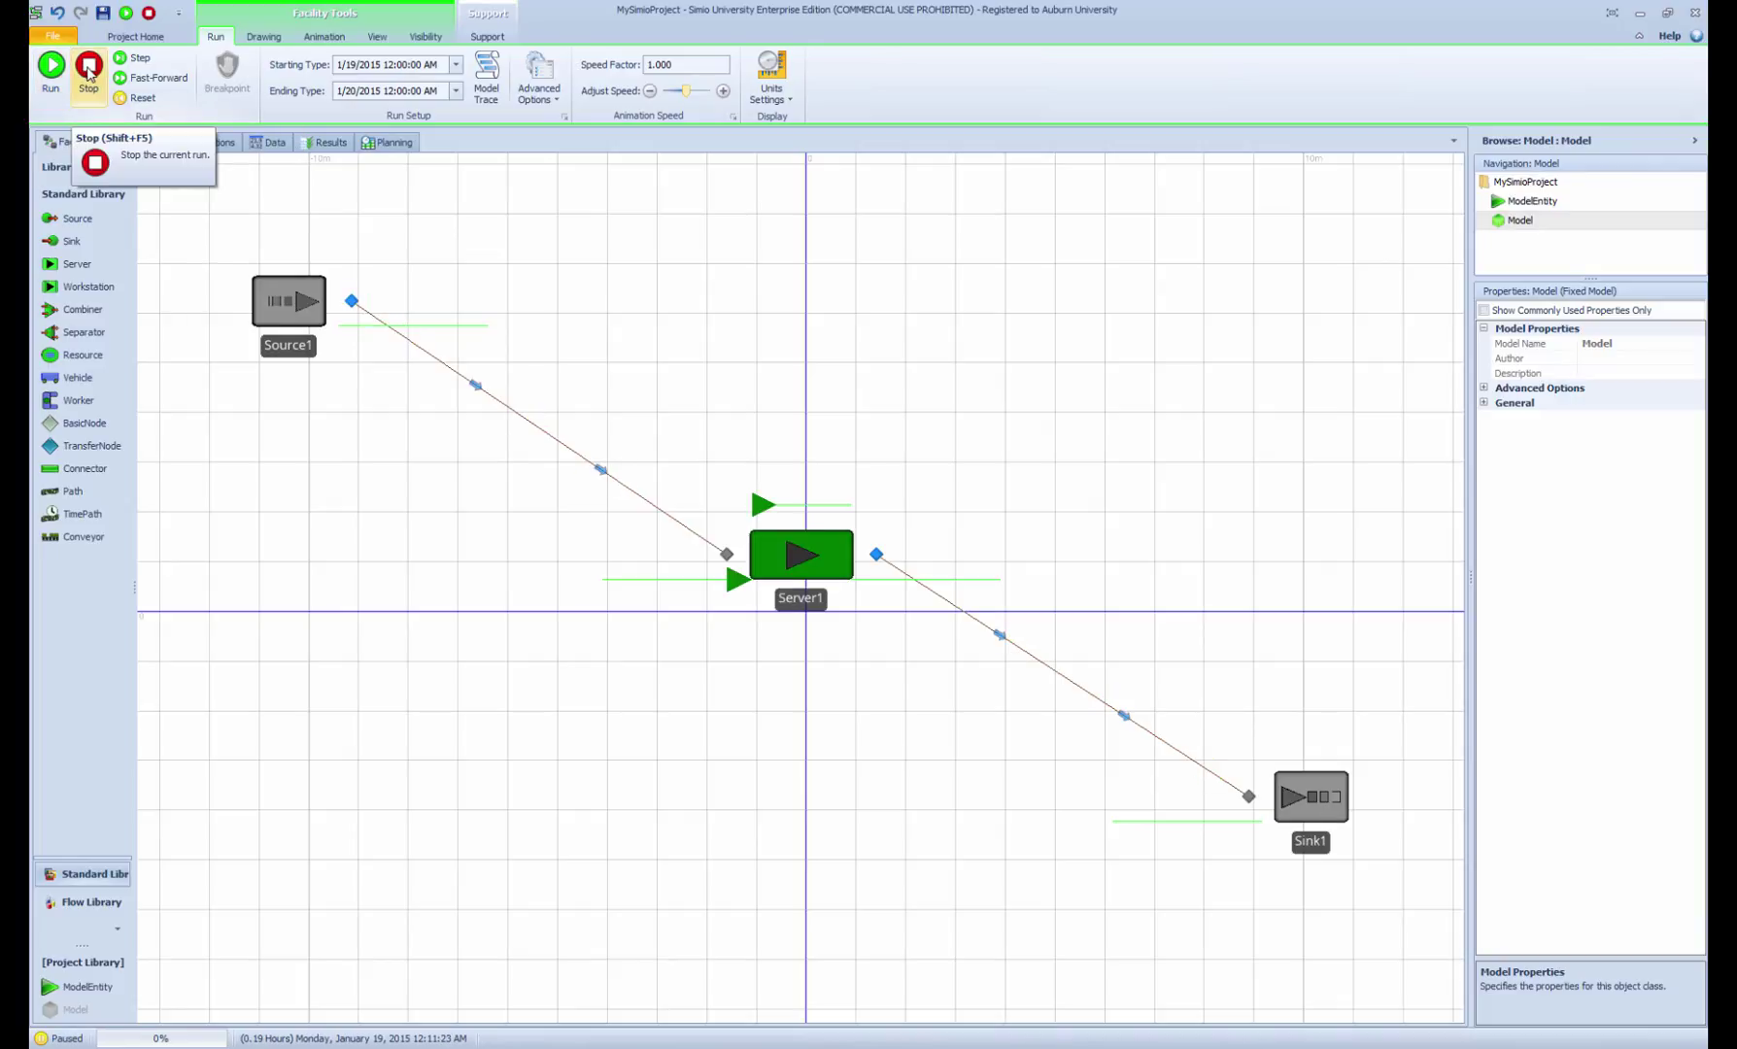
left_click(142, 60)
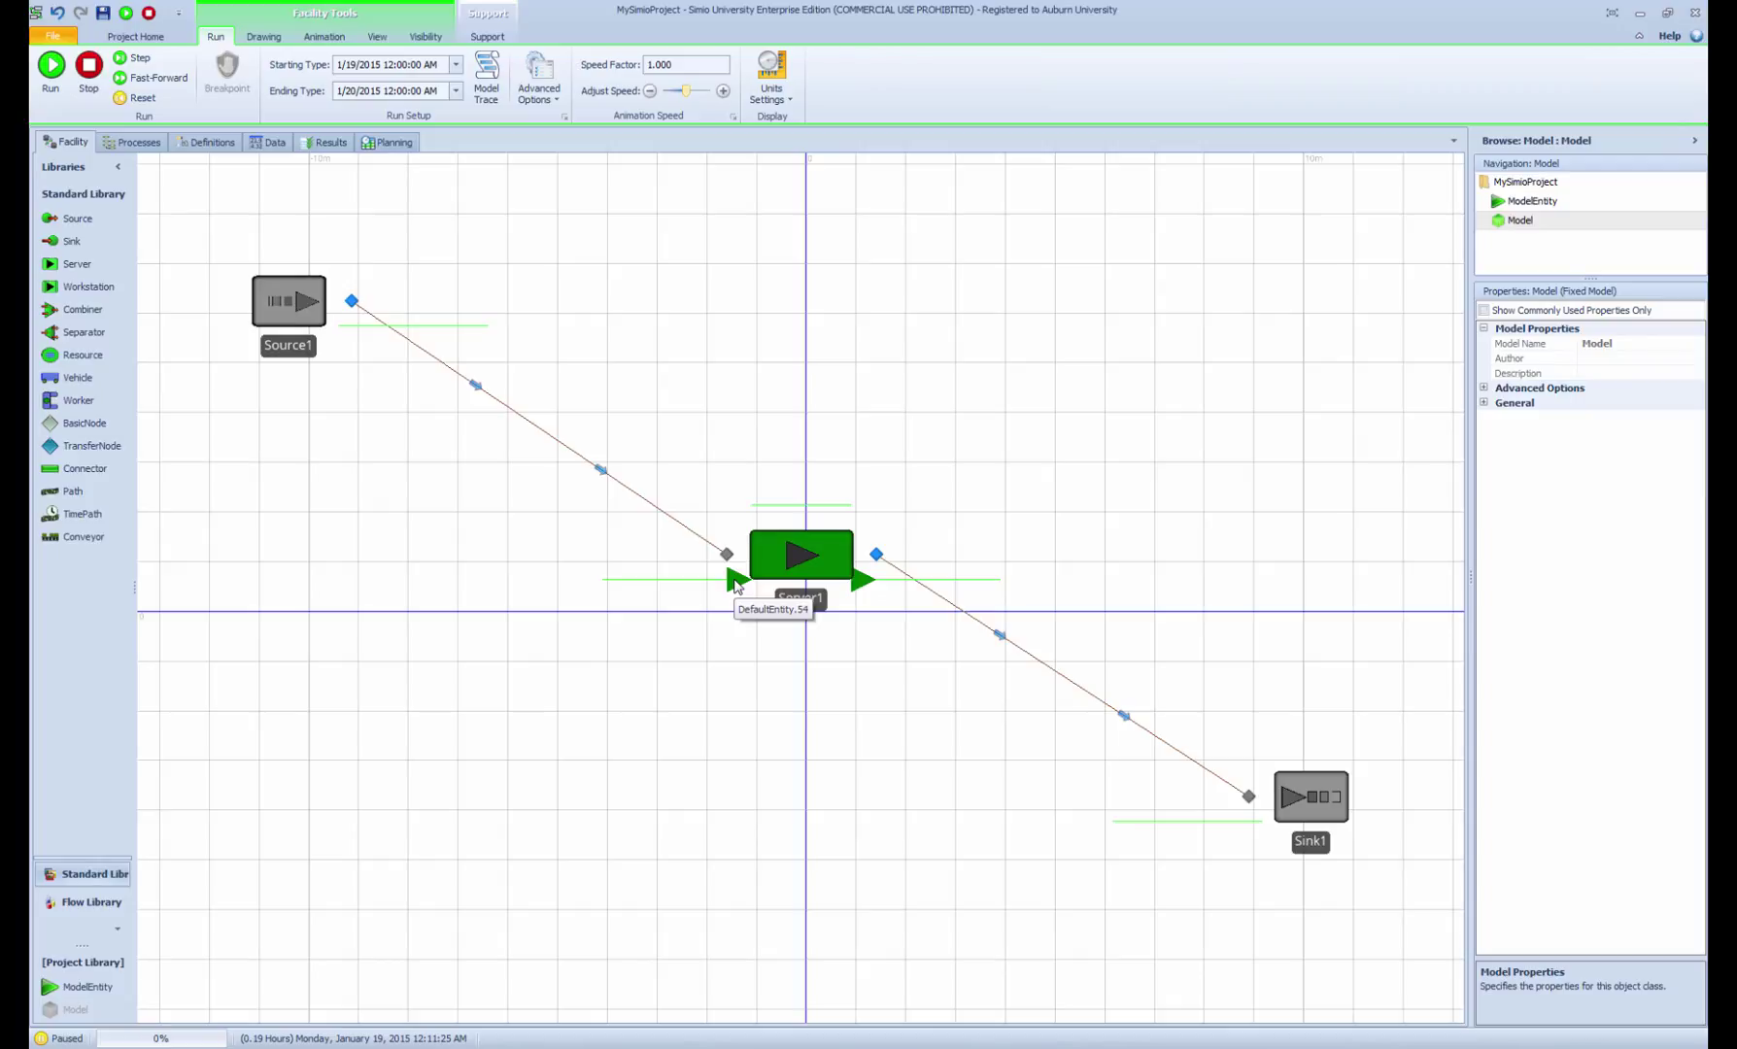
left_click(141, 61)
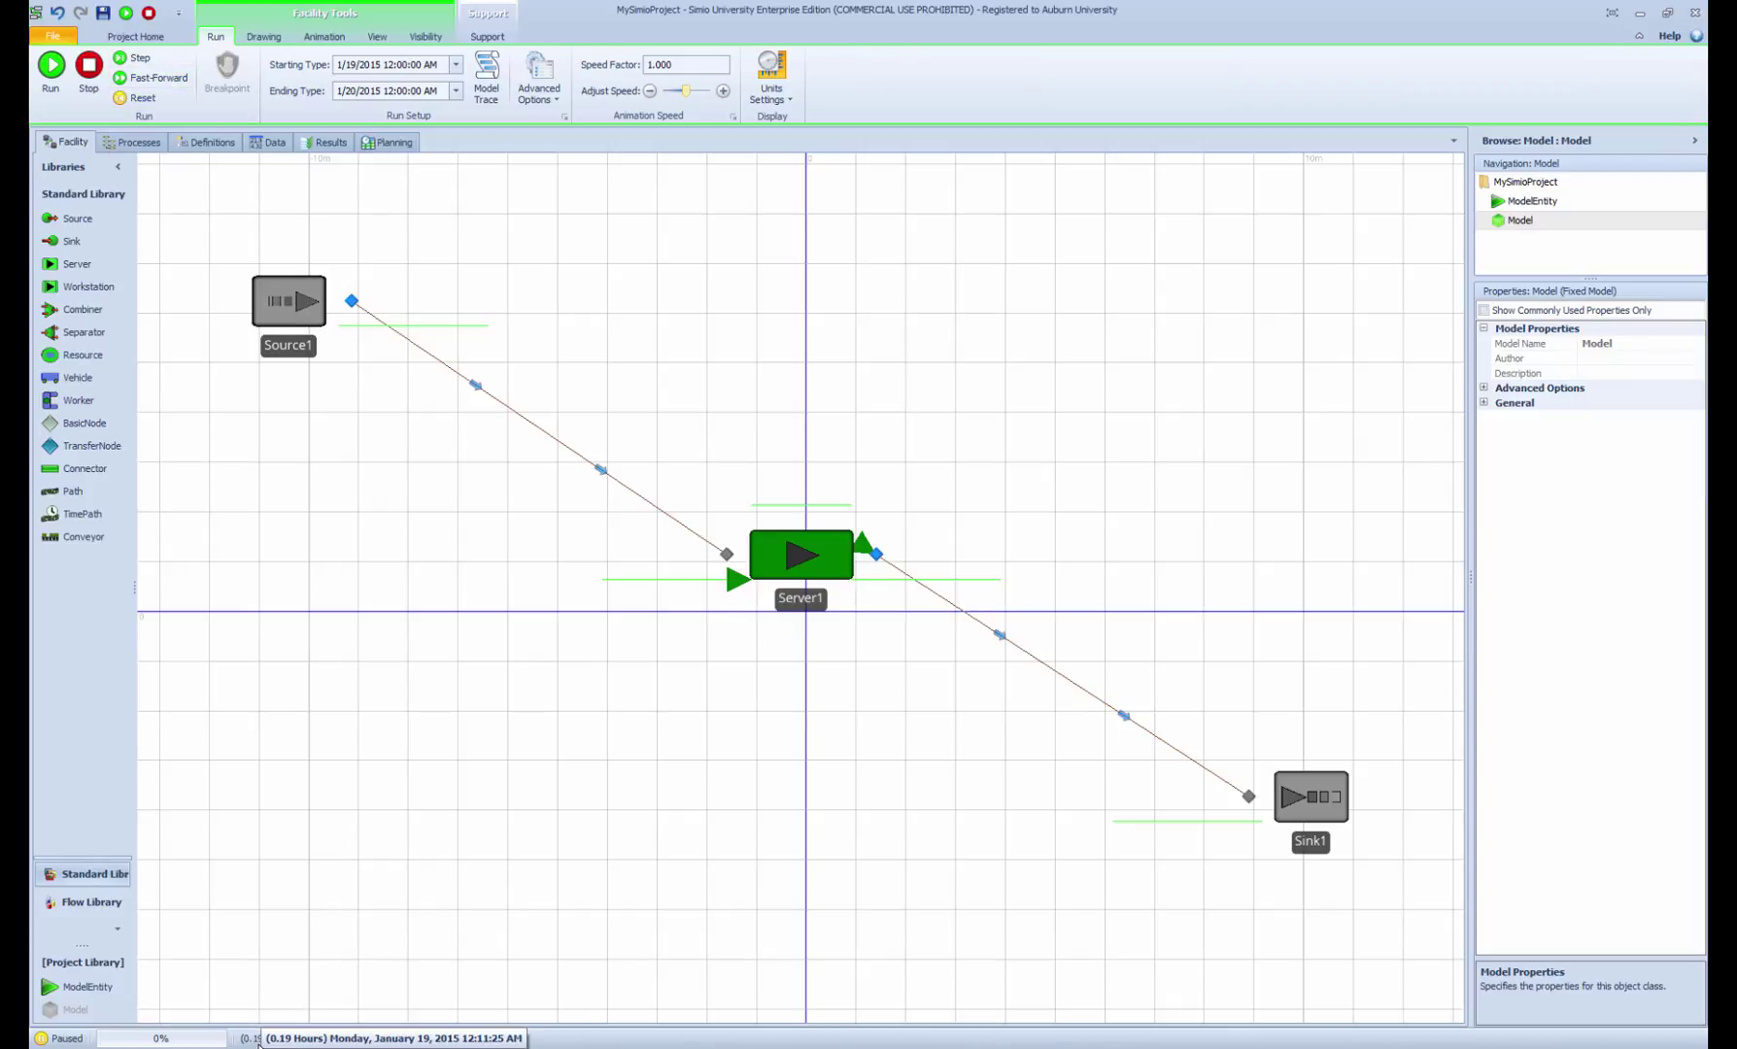
left_click(148, 60)
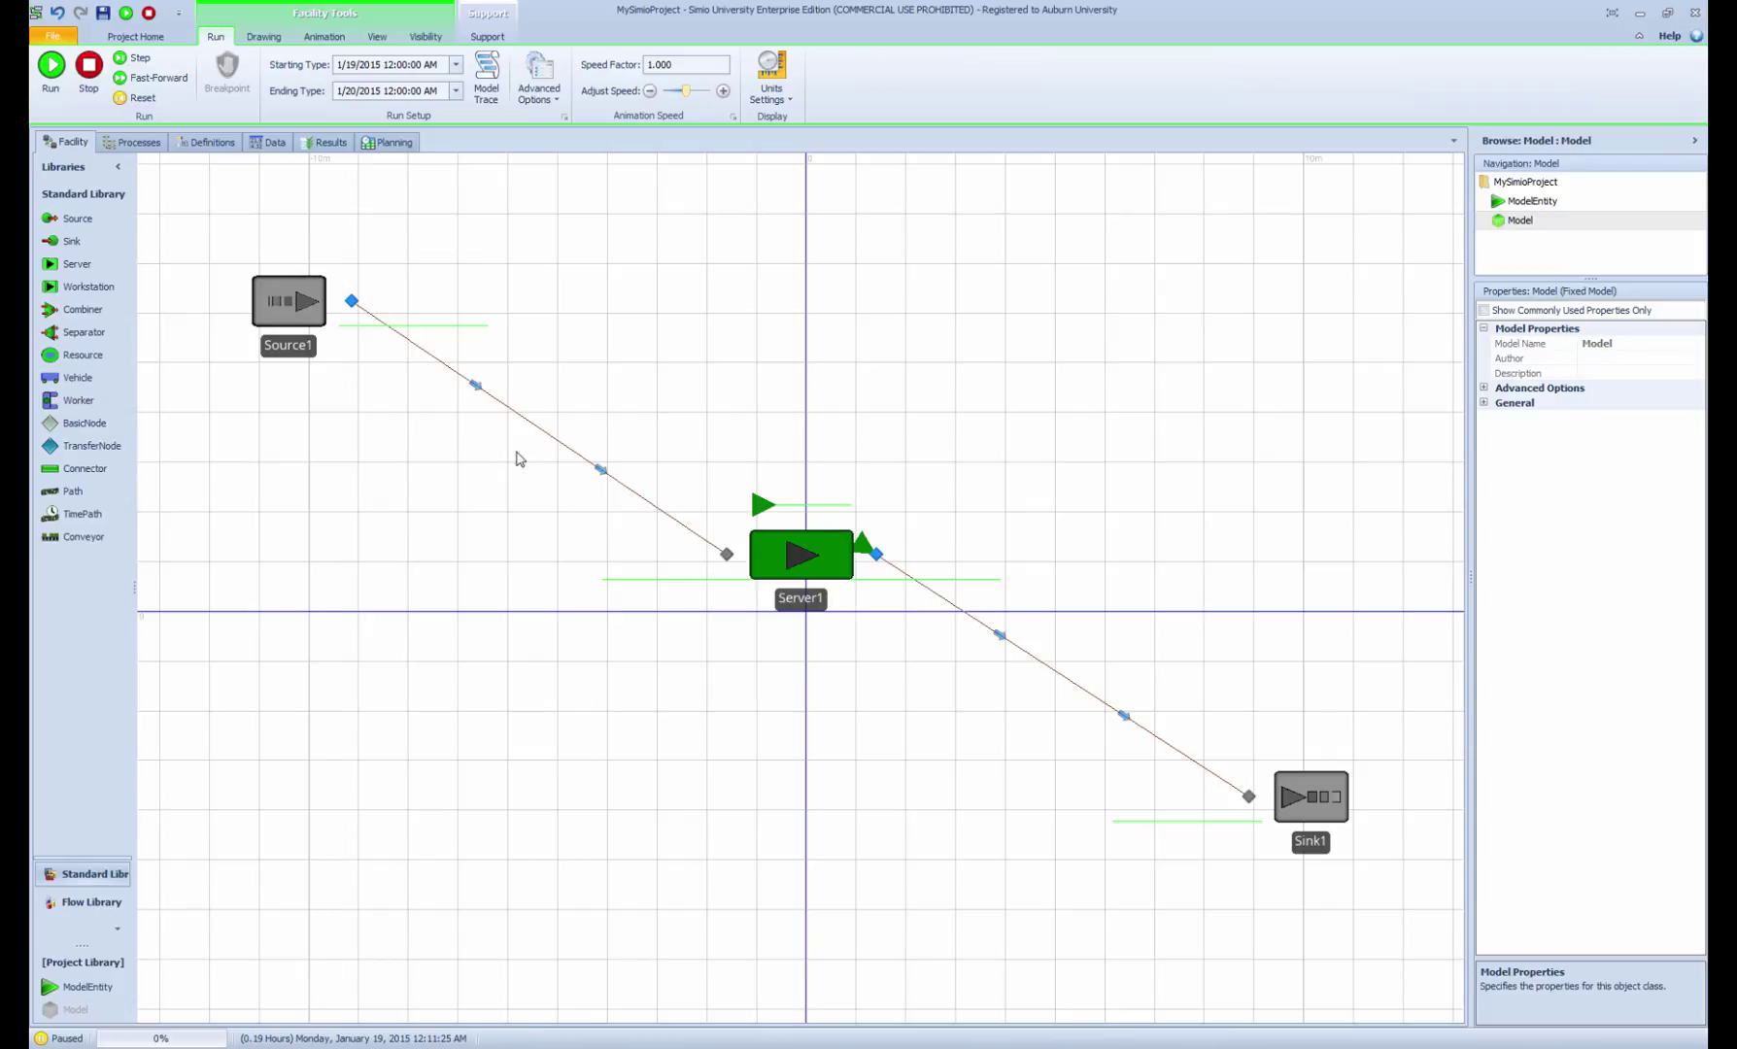
left_click(141, 62)
left_click(139, 61)
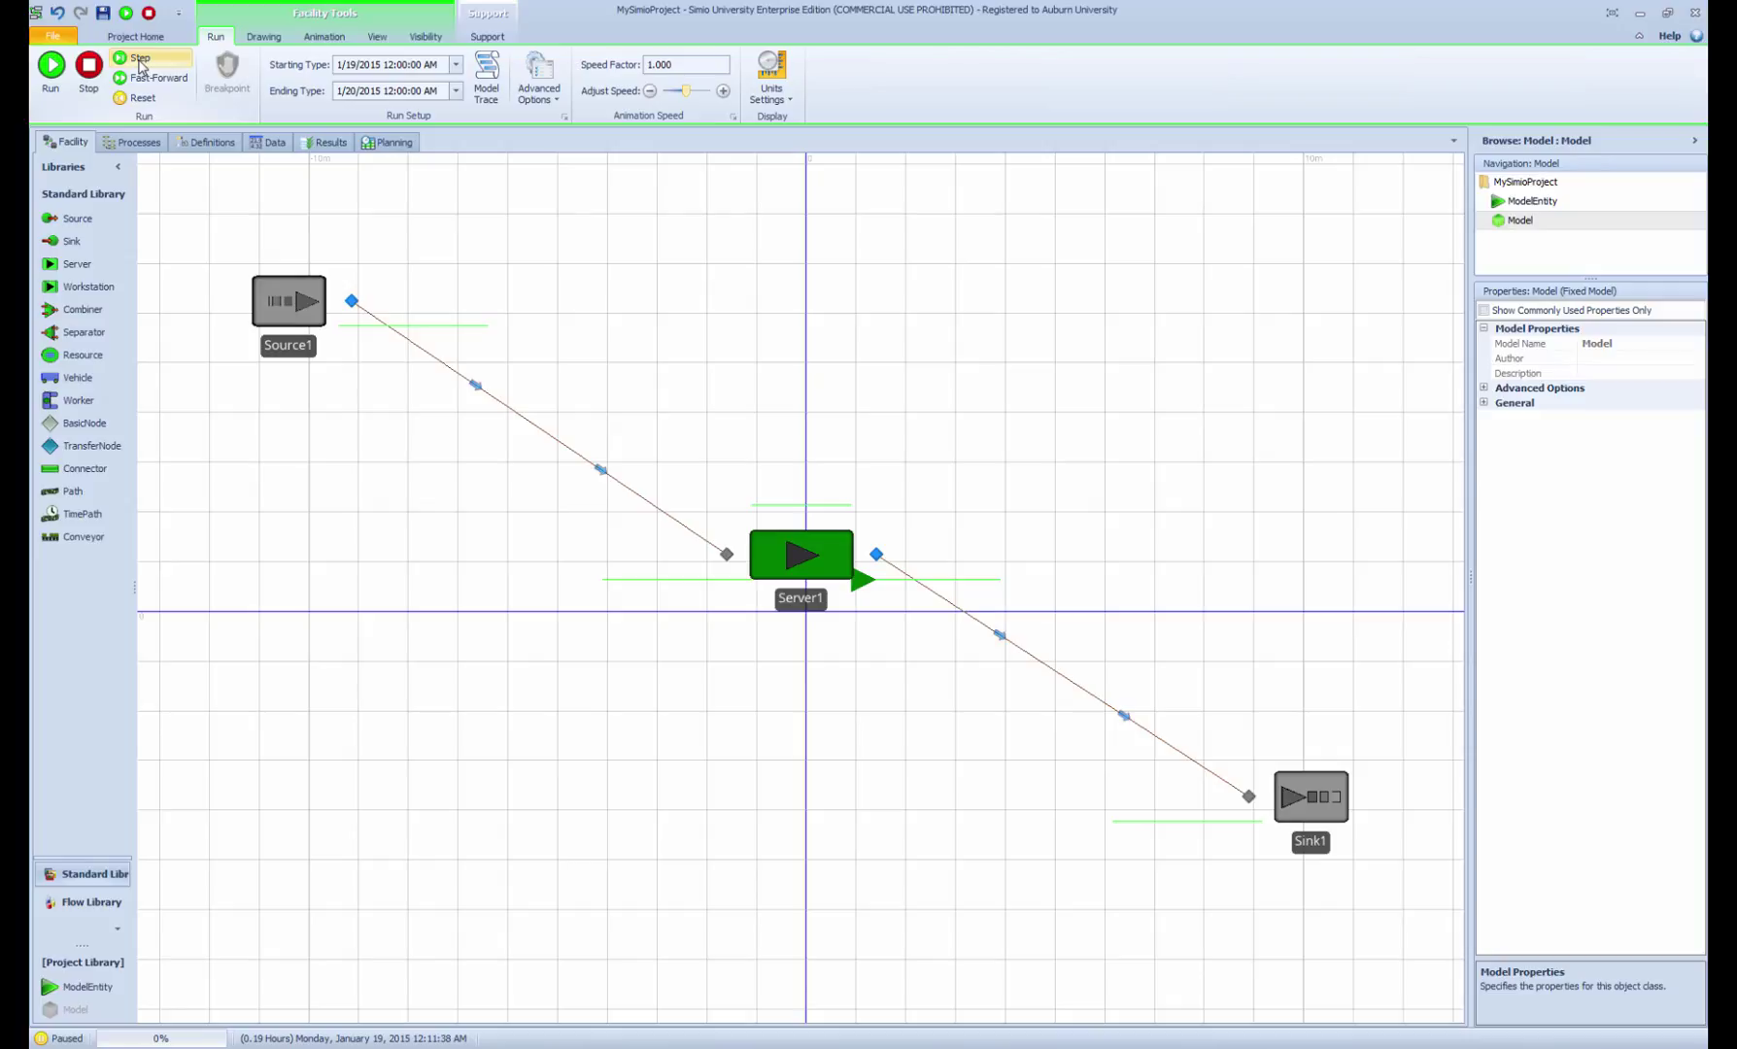
left_click(139, 60)
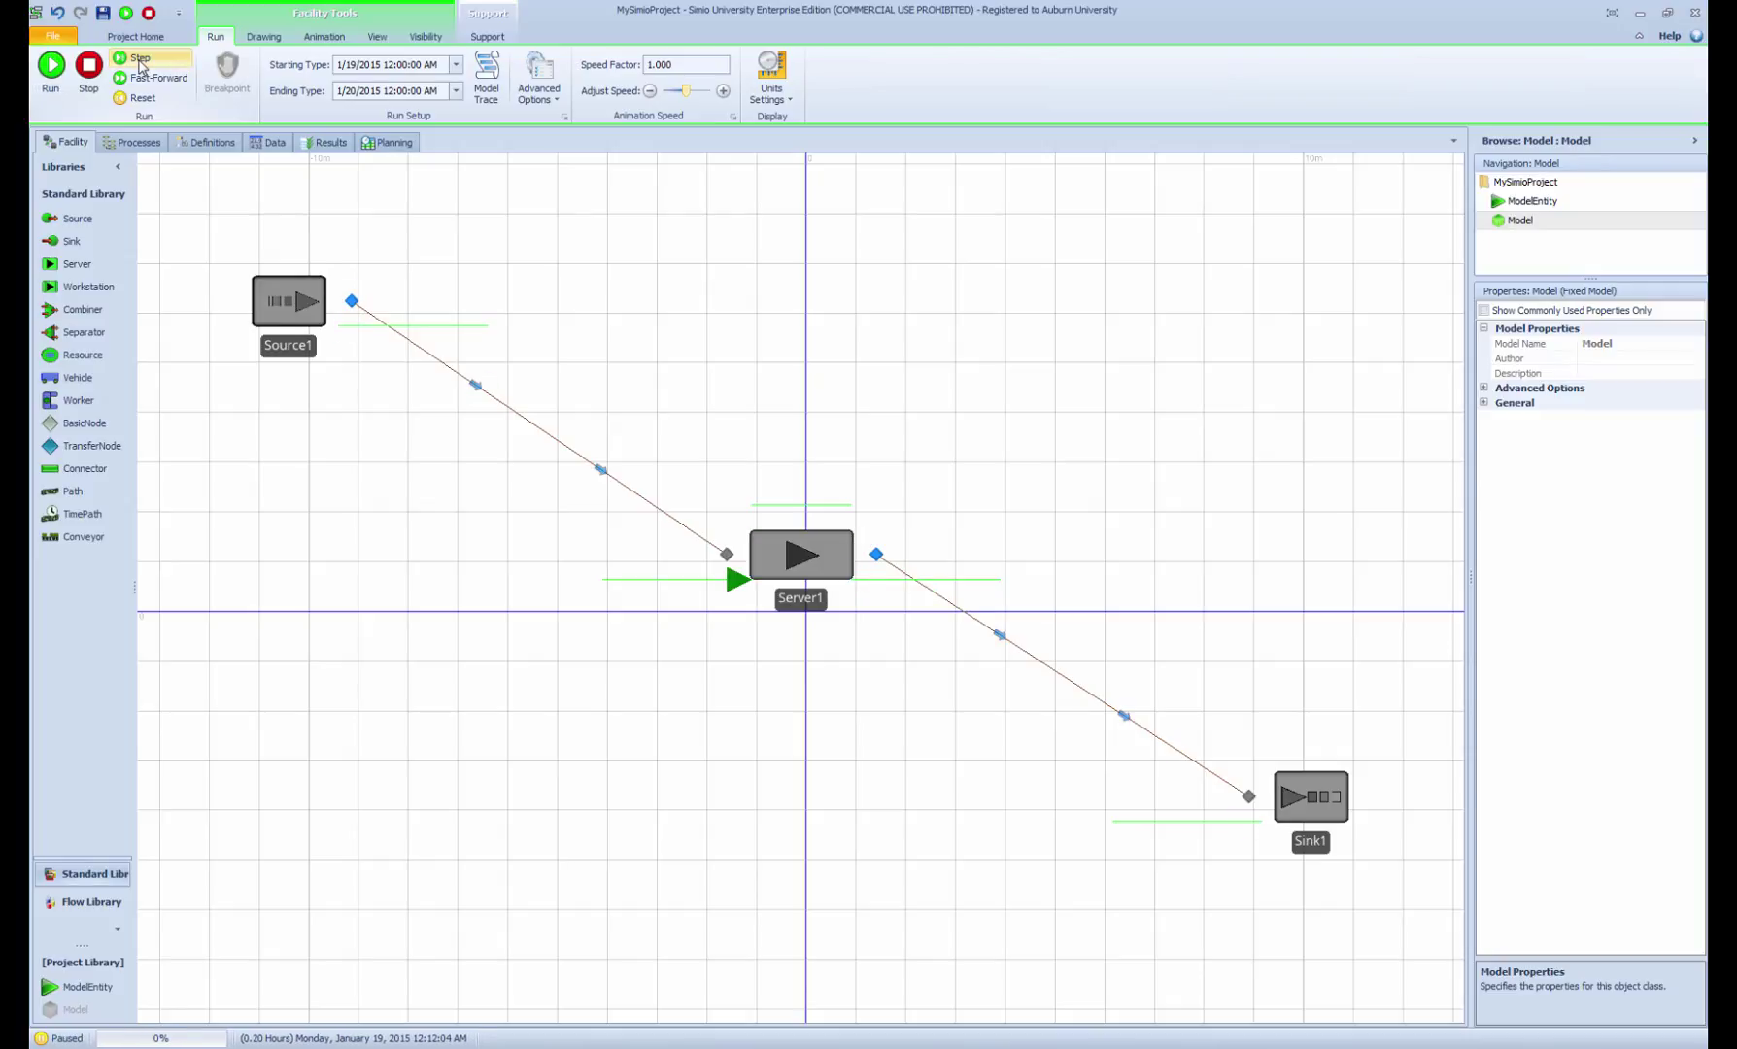
left_click(139, 60)
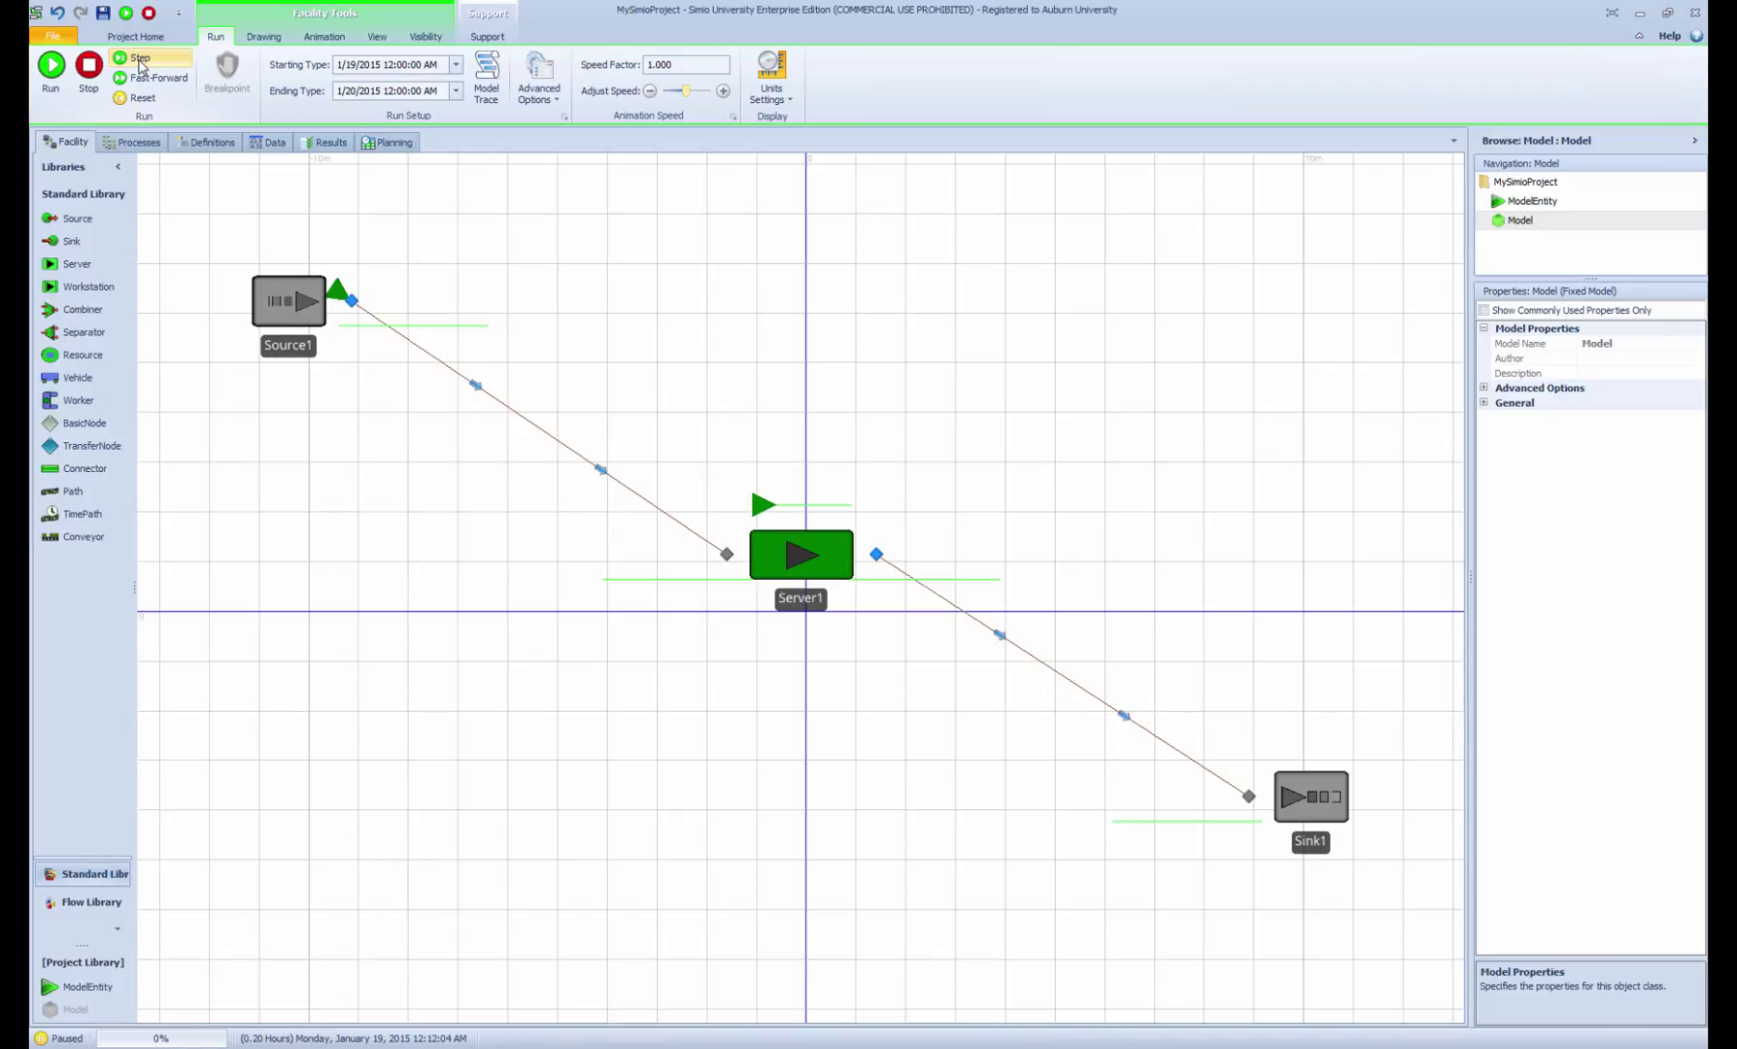
left_click(139, 60)
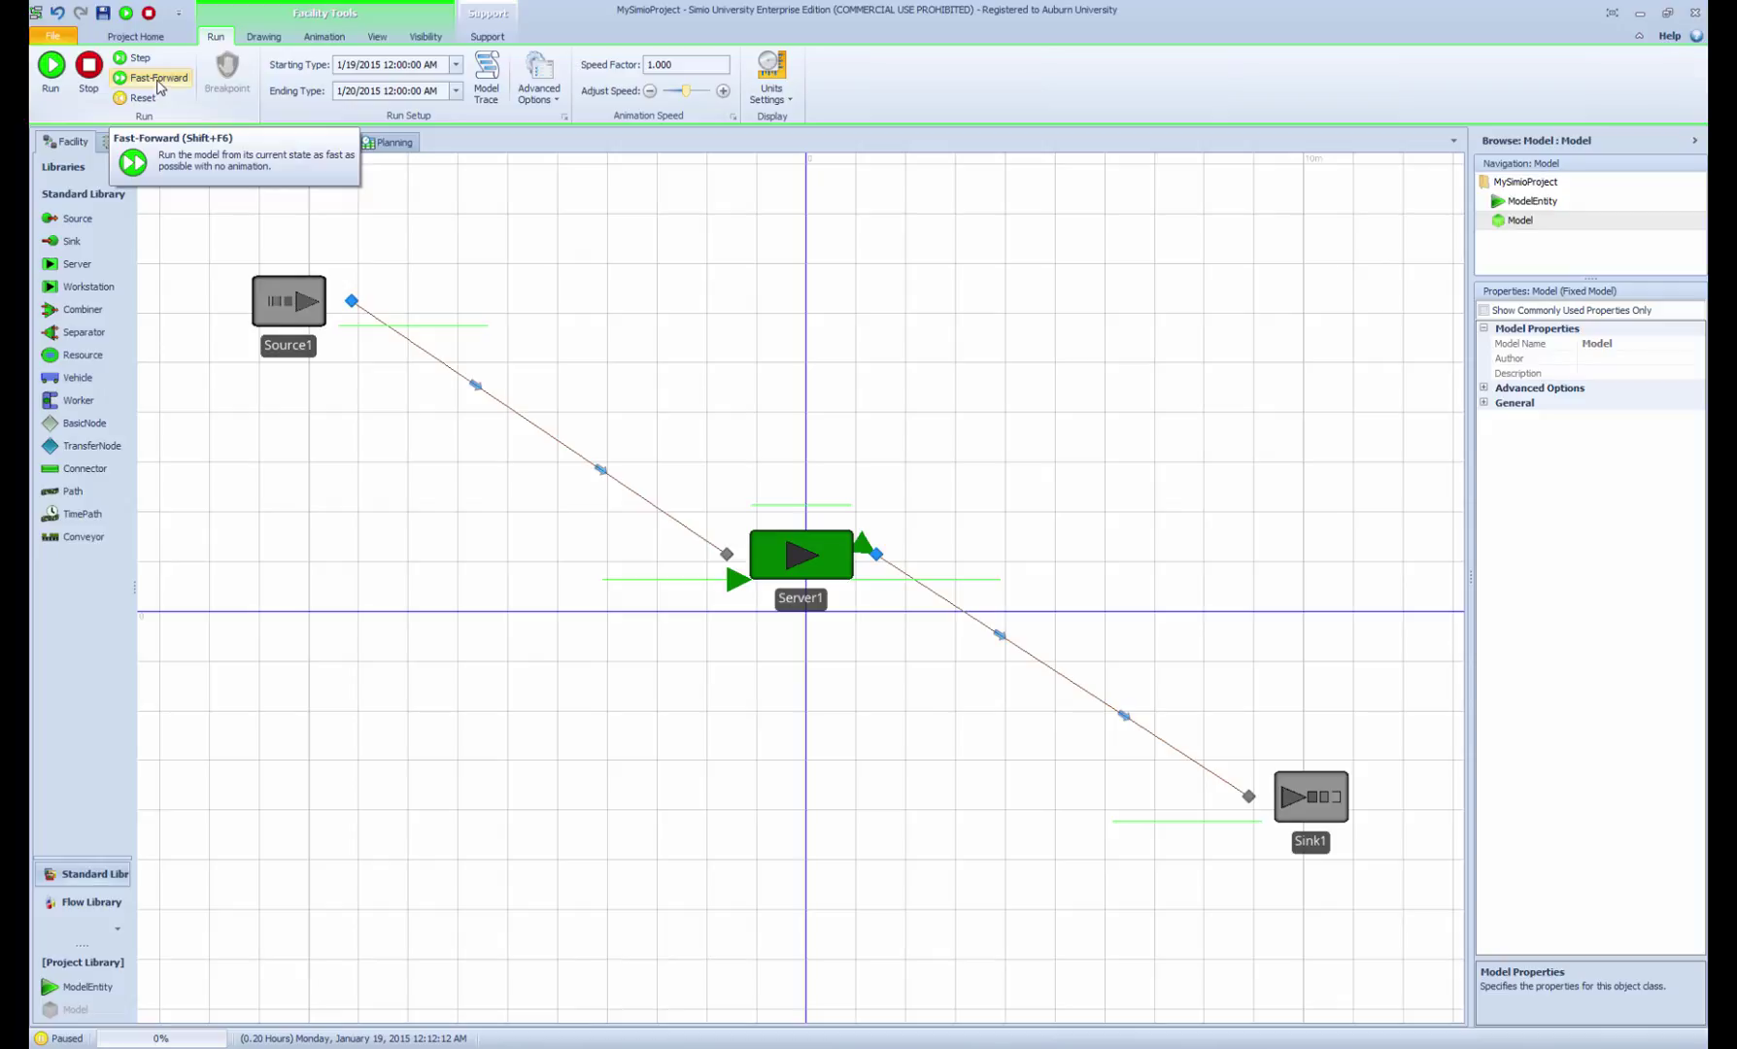
Fast-forward the run to its end and view Server1's statistics, including ScheduledUtilization, in the pivot grid results.
left_click(158, 84)
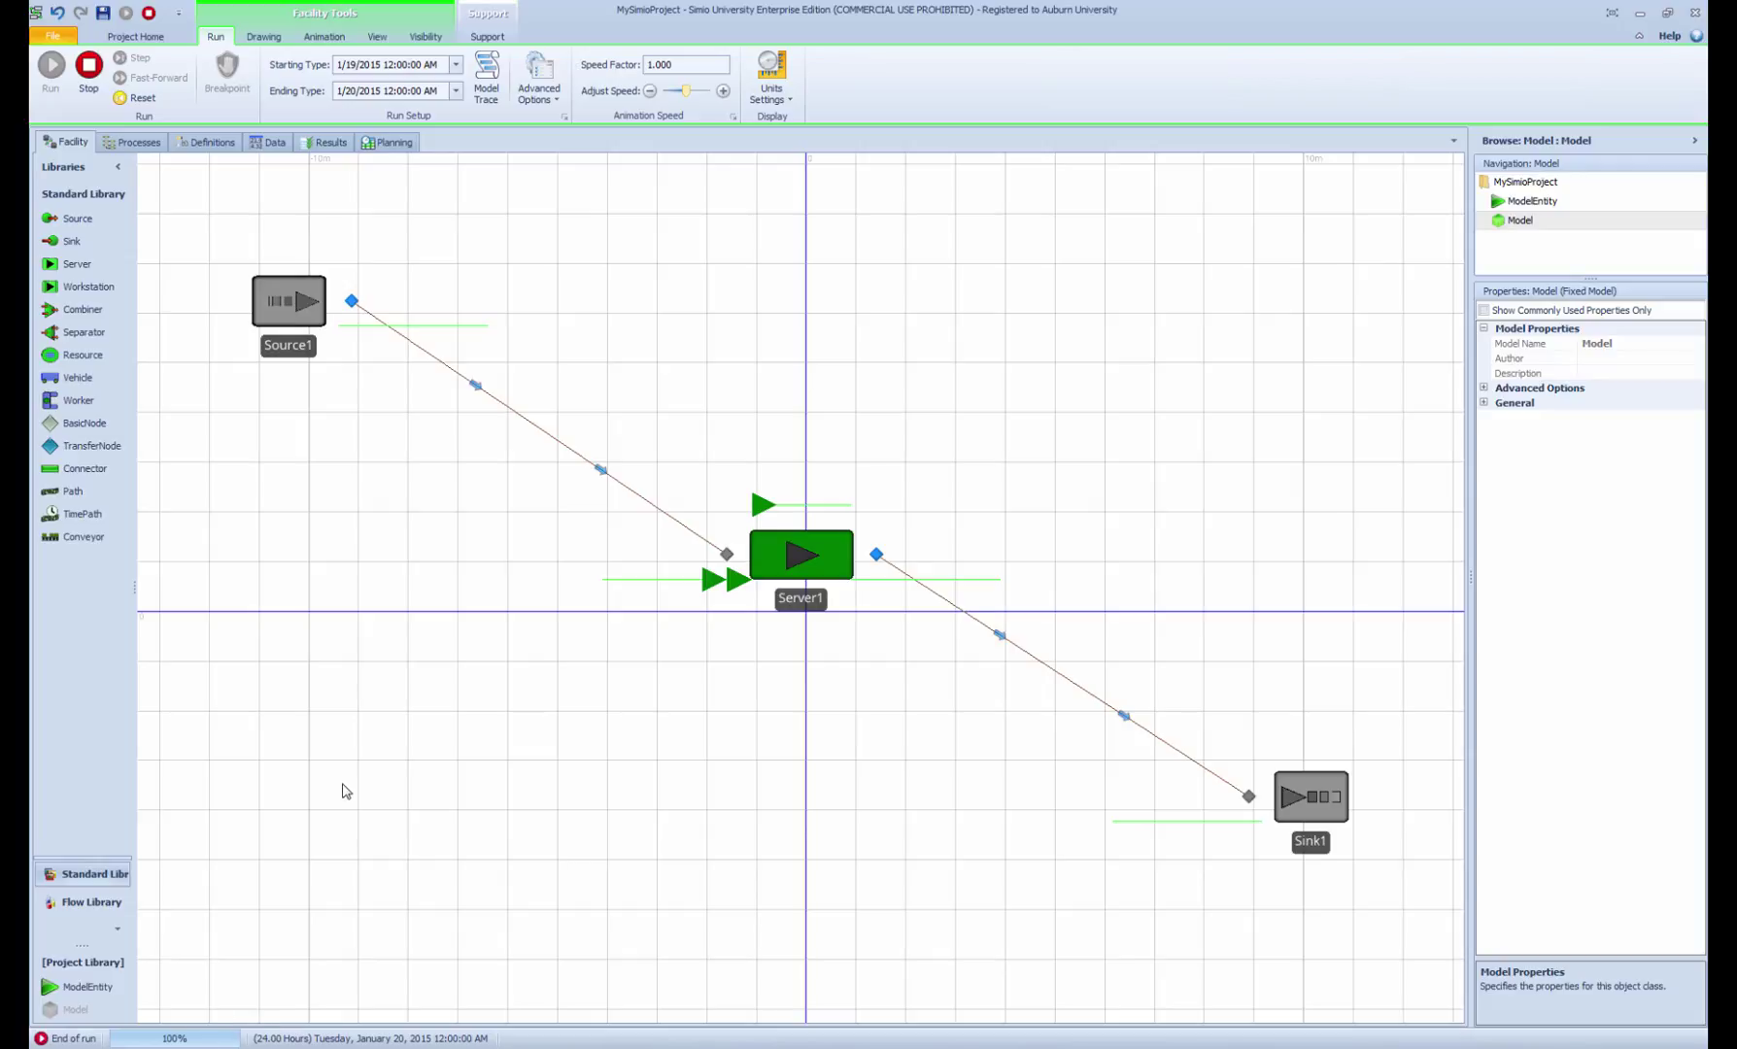
left_click(328, 144)
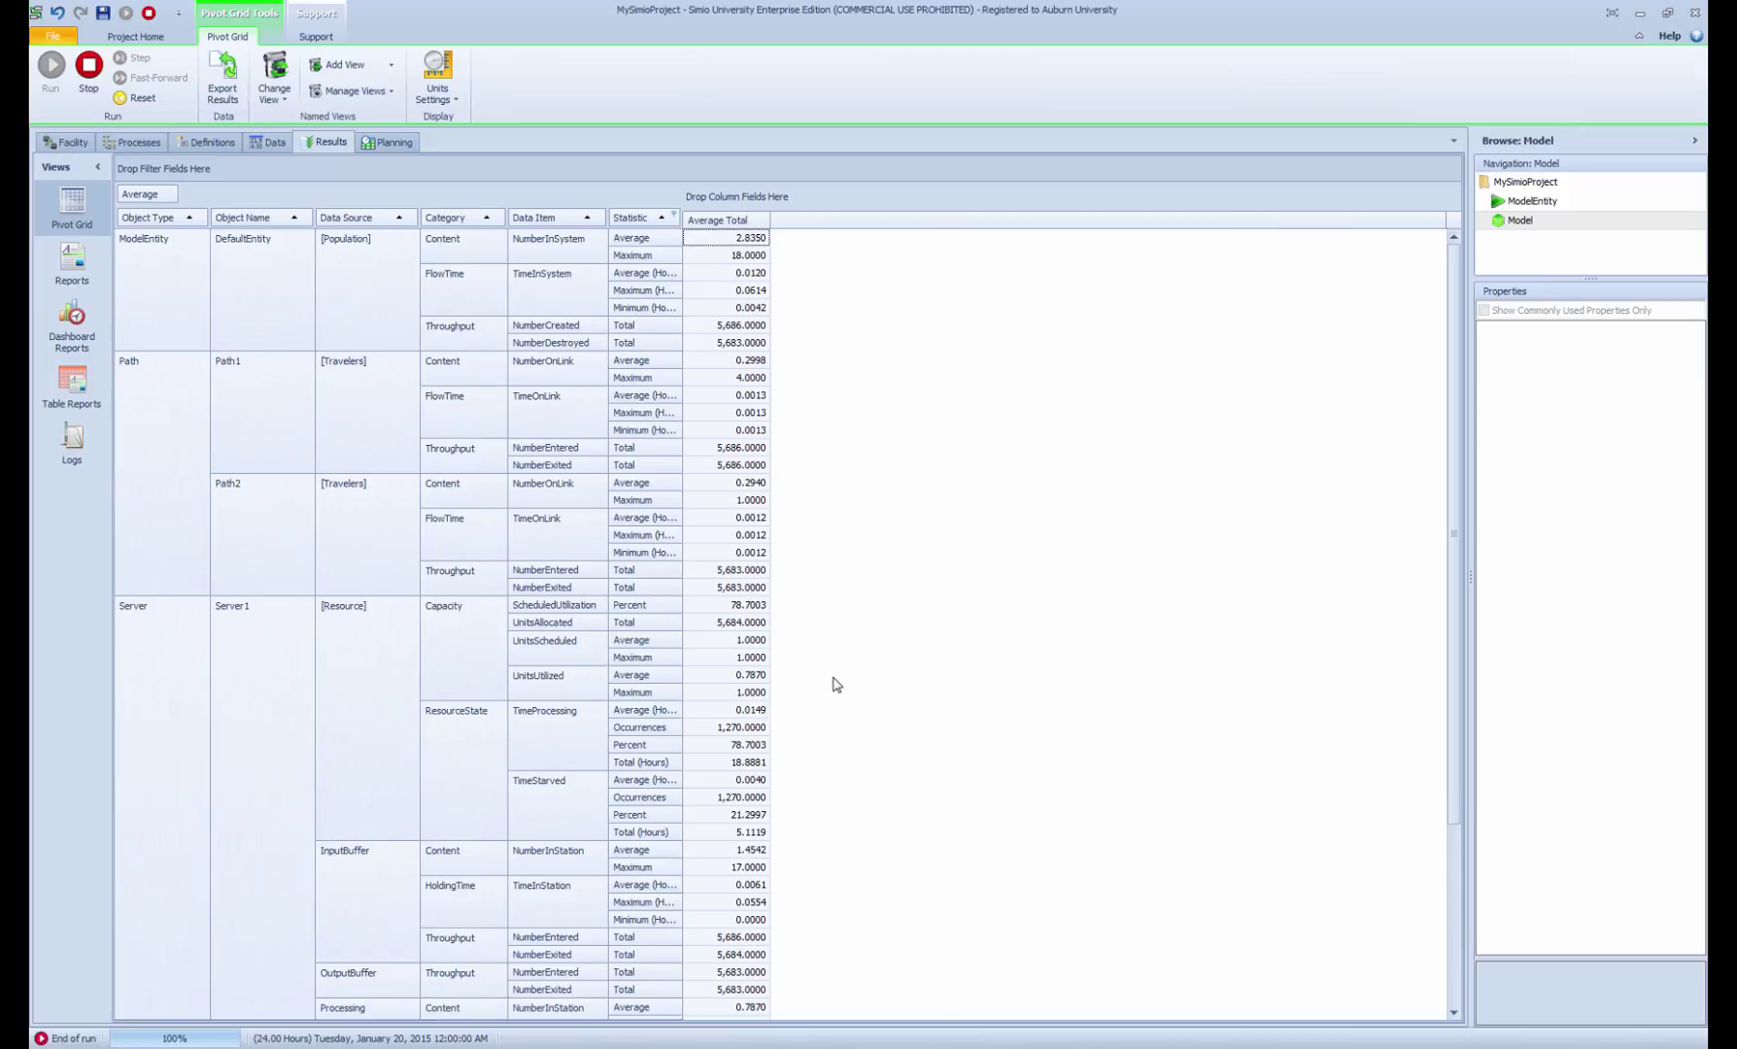
left_click(148, 715)
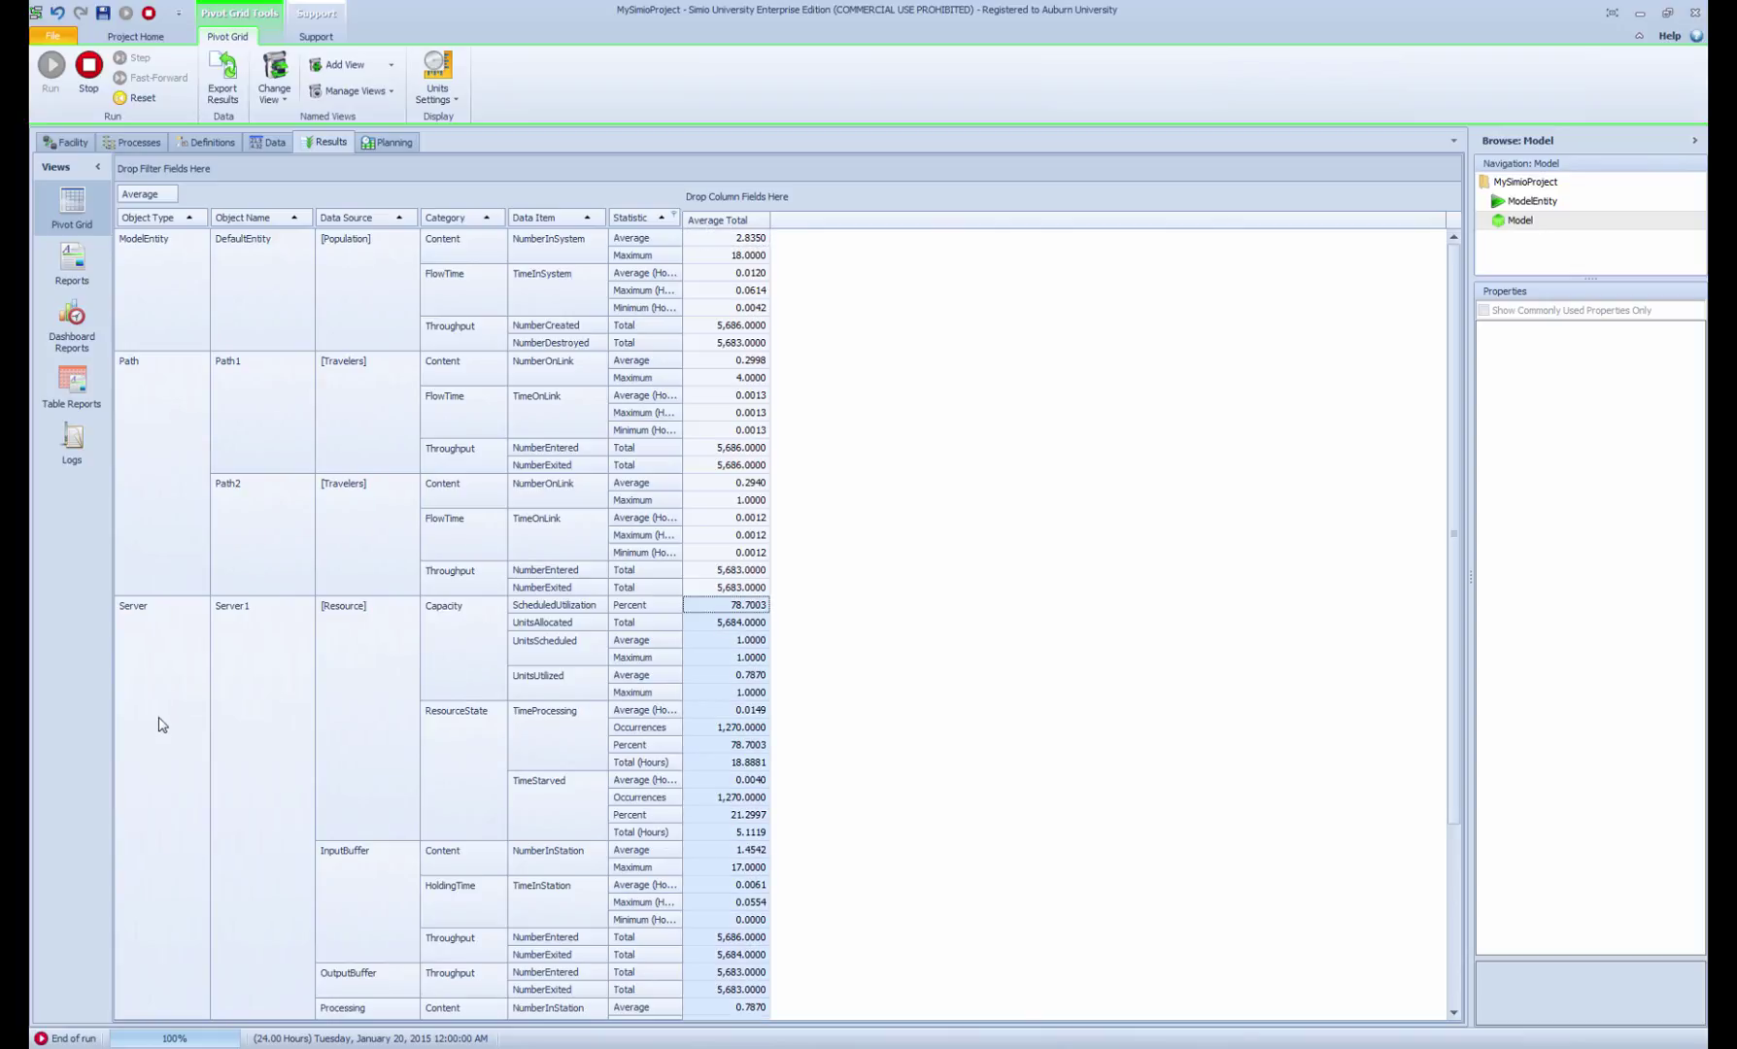
left_click(551, 607)
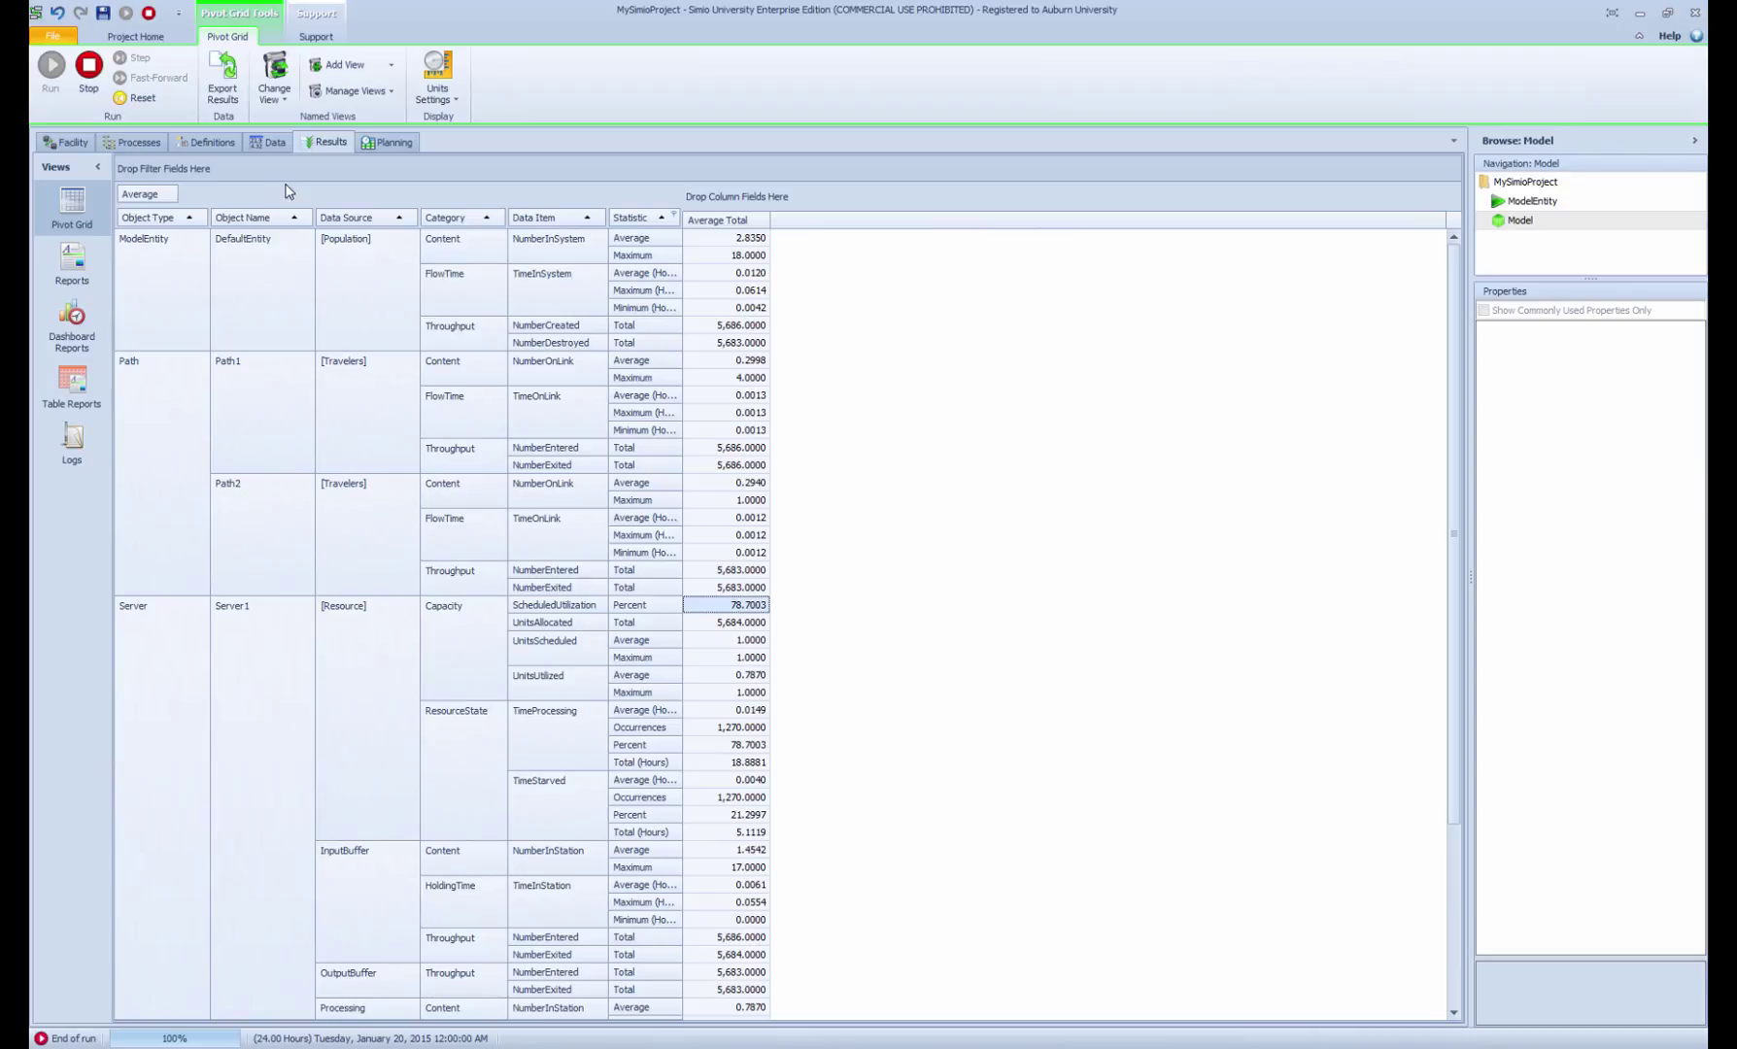
Stop the completed run and reset the model to clear the pivot grid results.
left_click(62, 144)
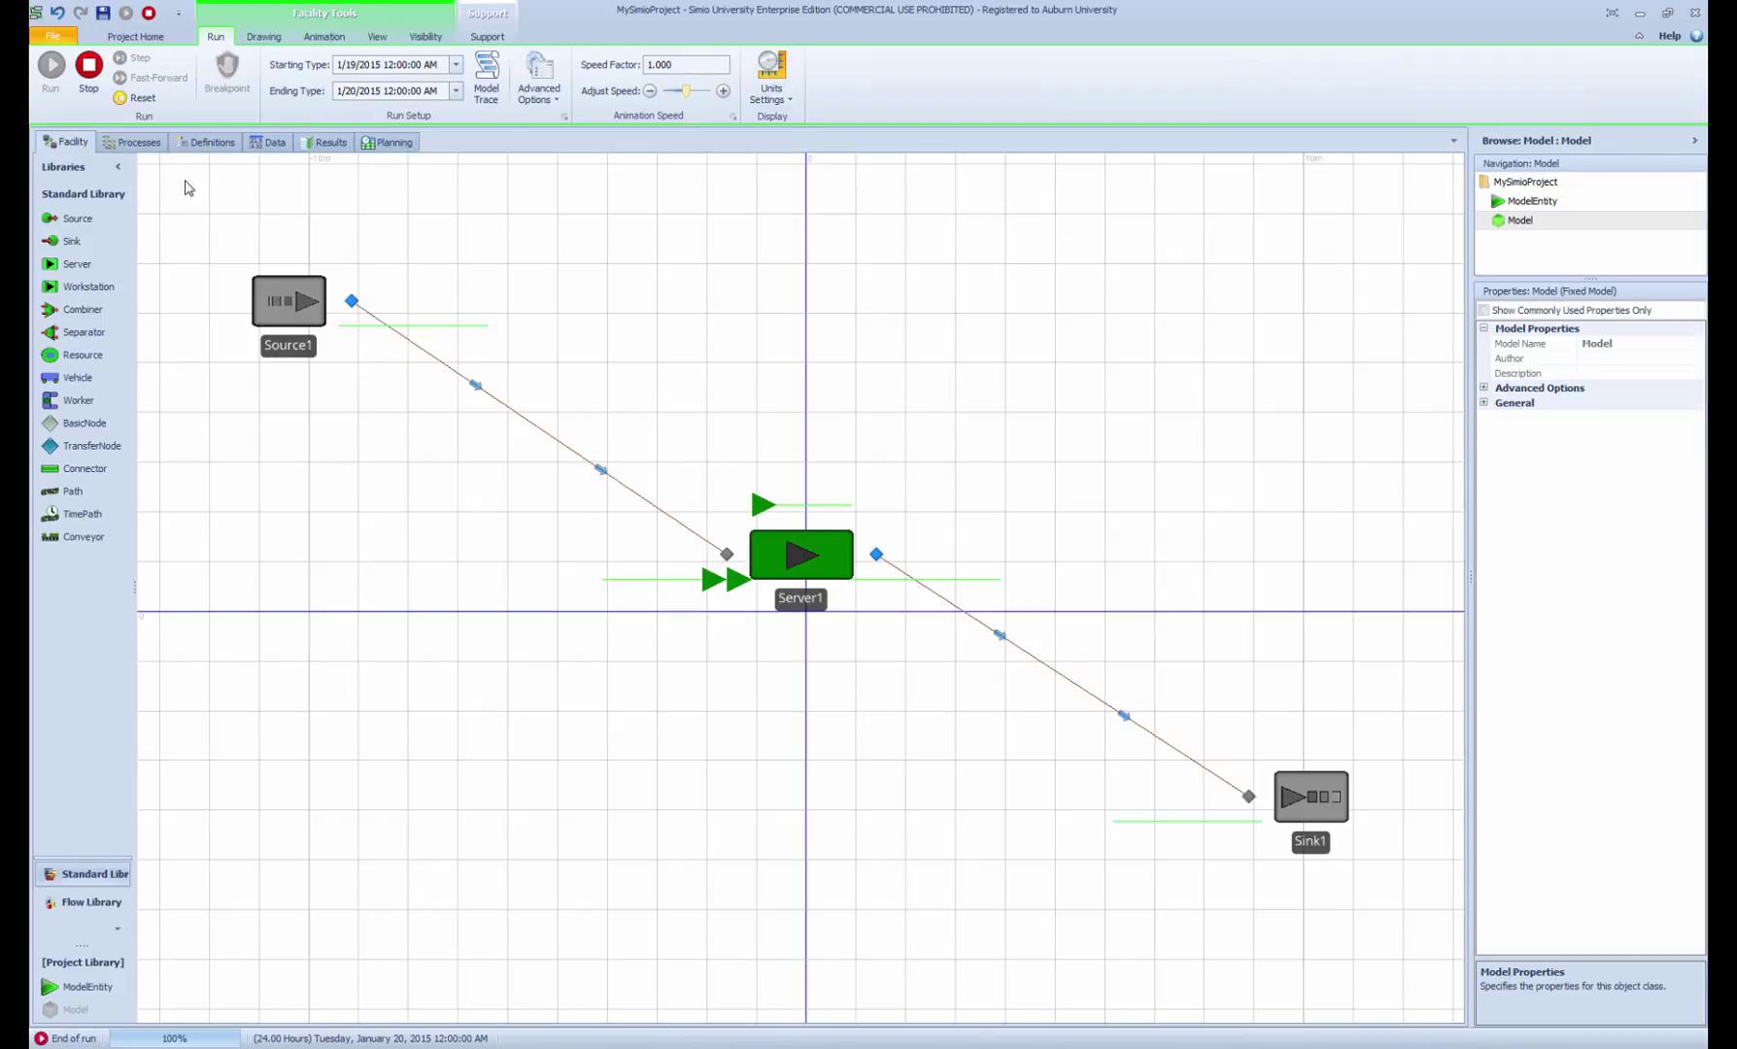
left_click(89, 68)
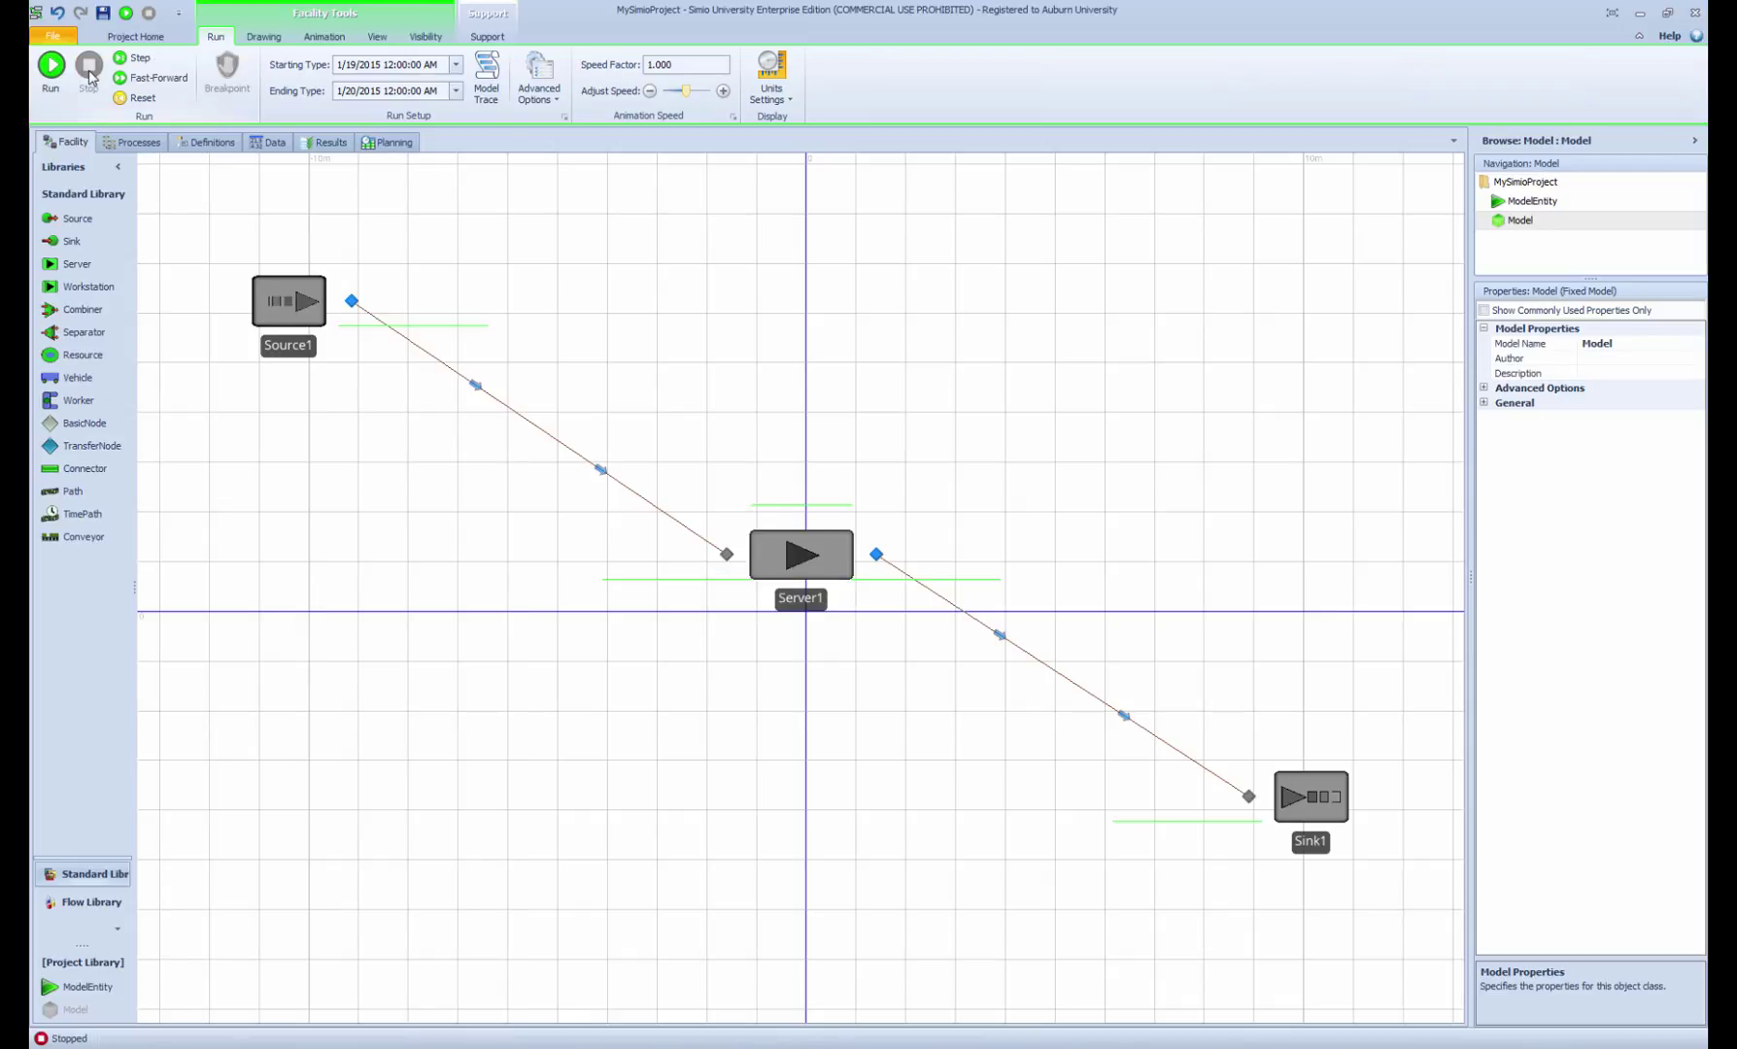
left_click(331, 146)
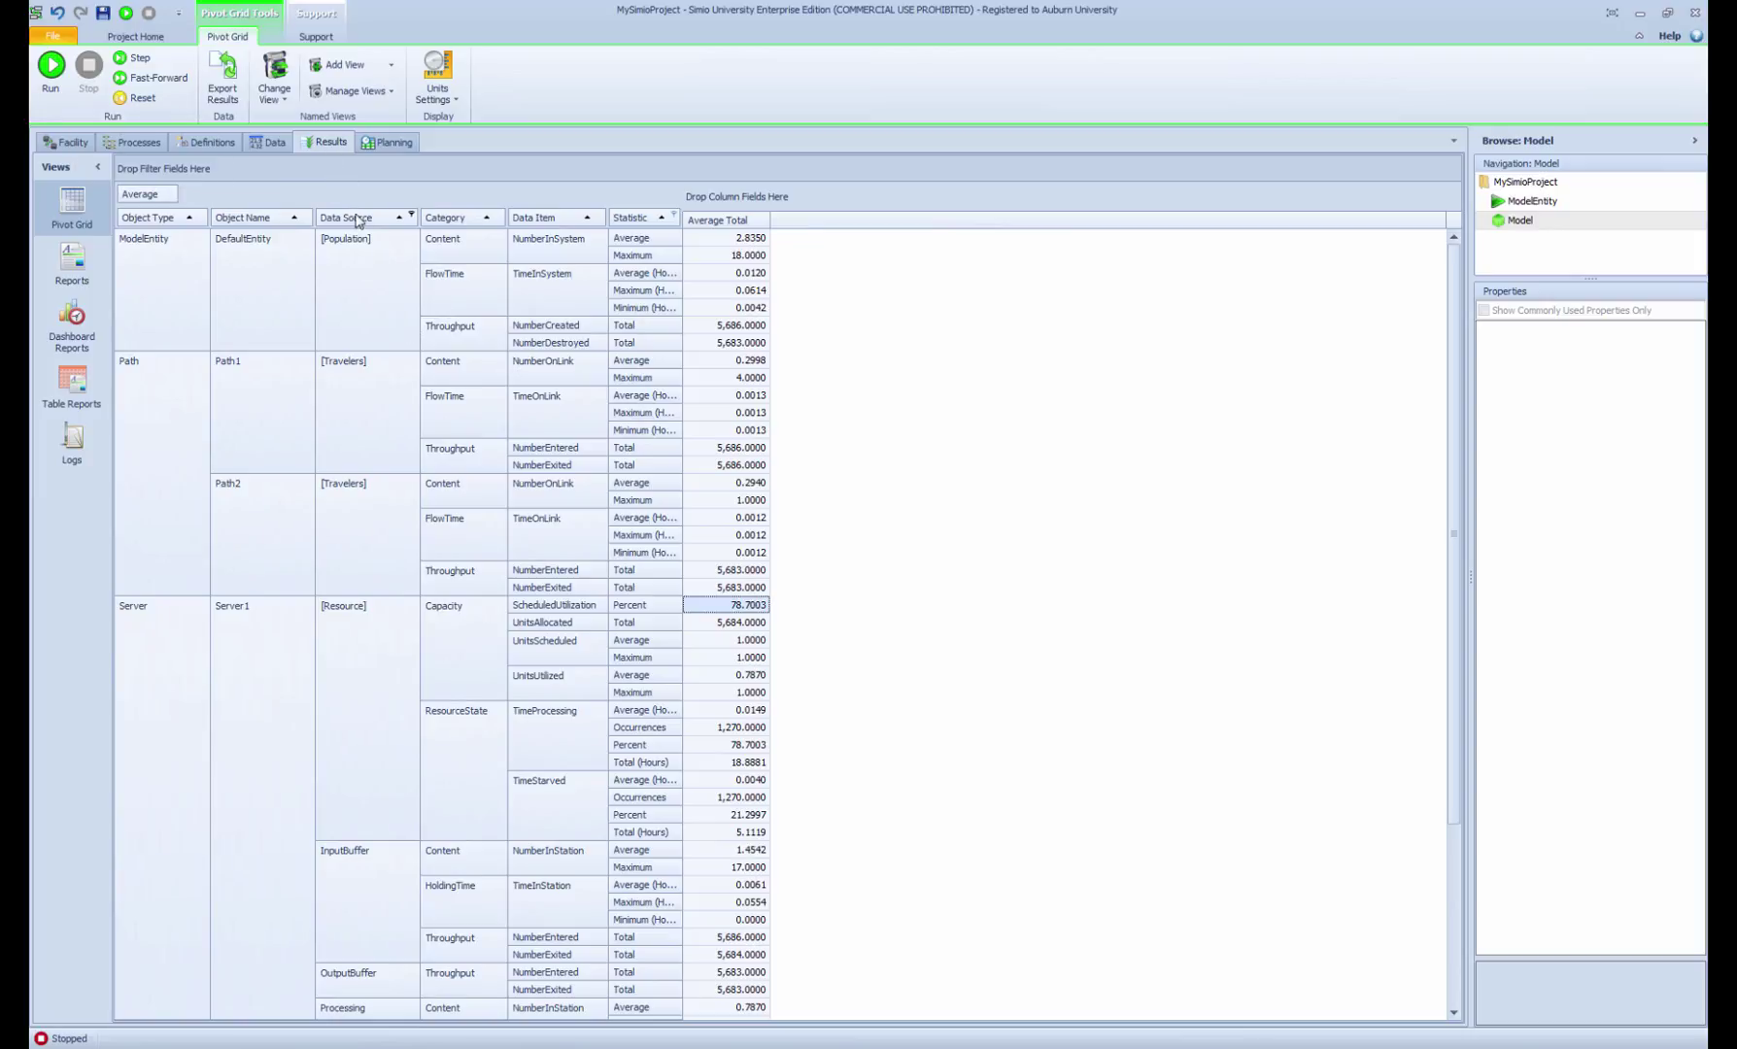
left_click(127, 99)
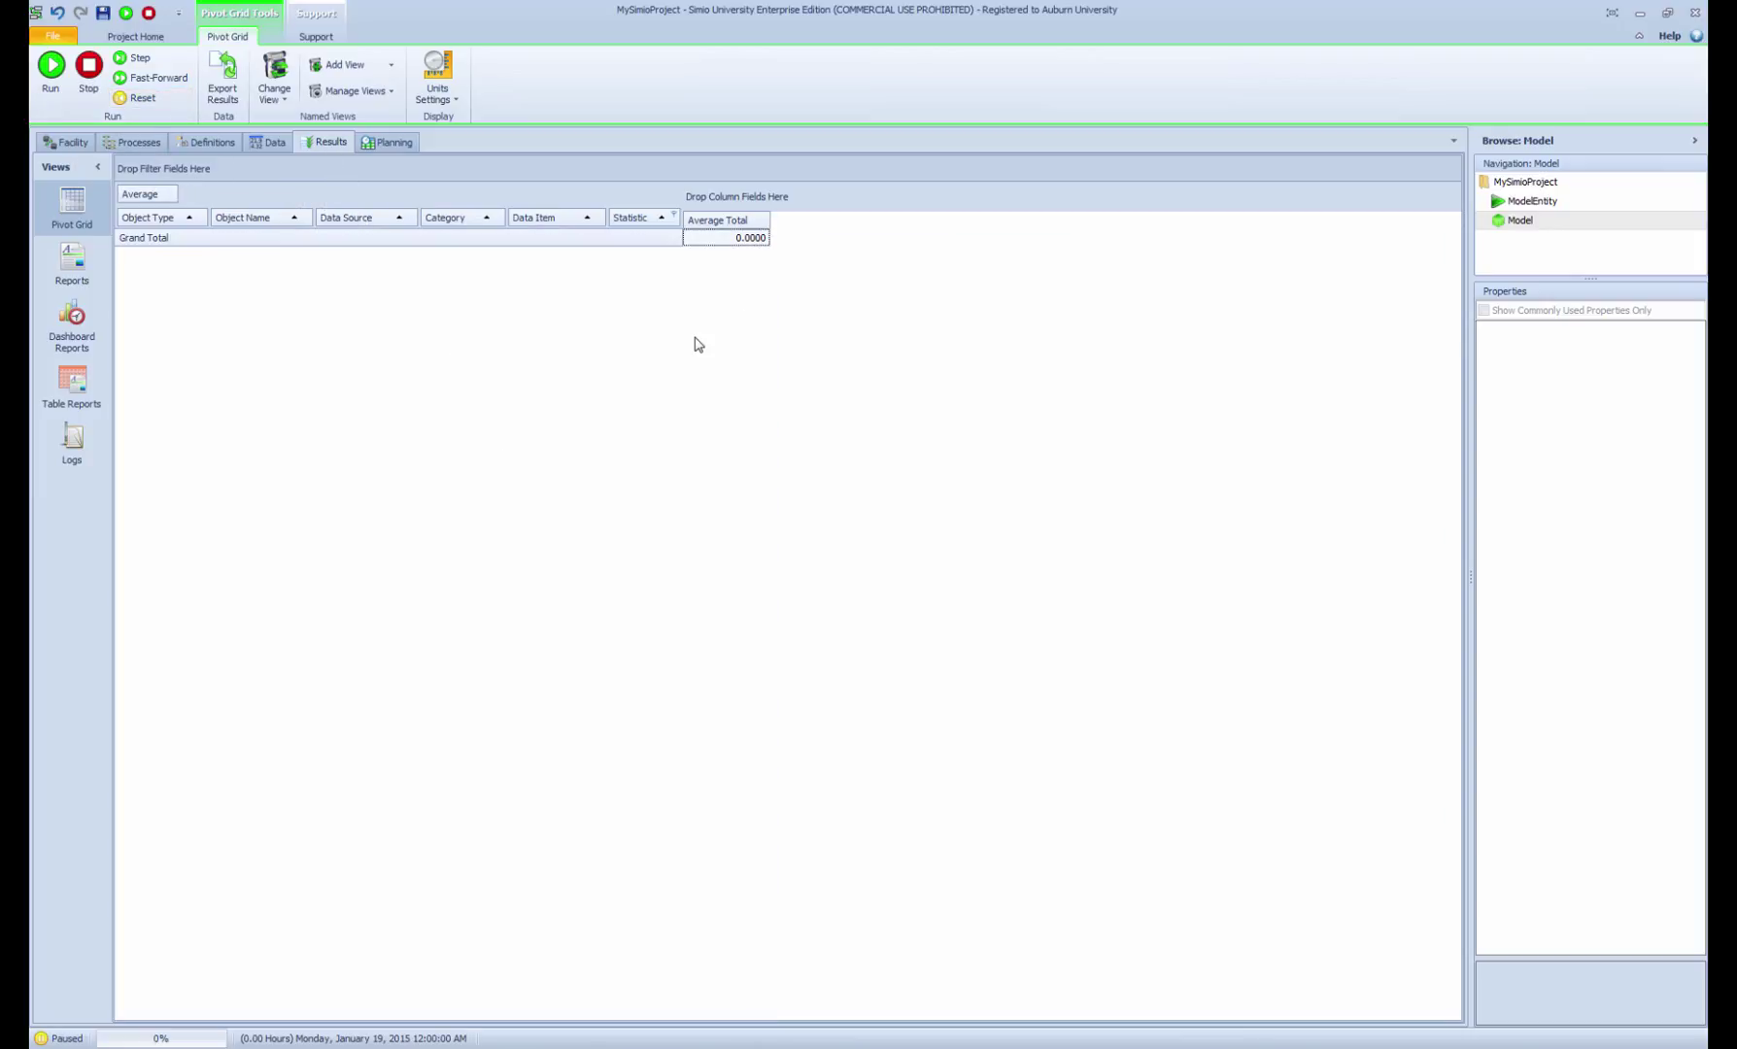
Examine Source1's Entity Type, Arrival Mode, Time Offset and Interarrival Time properties in the facility while the run is paused.
left_click(56, 143)
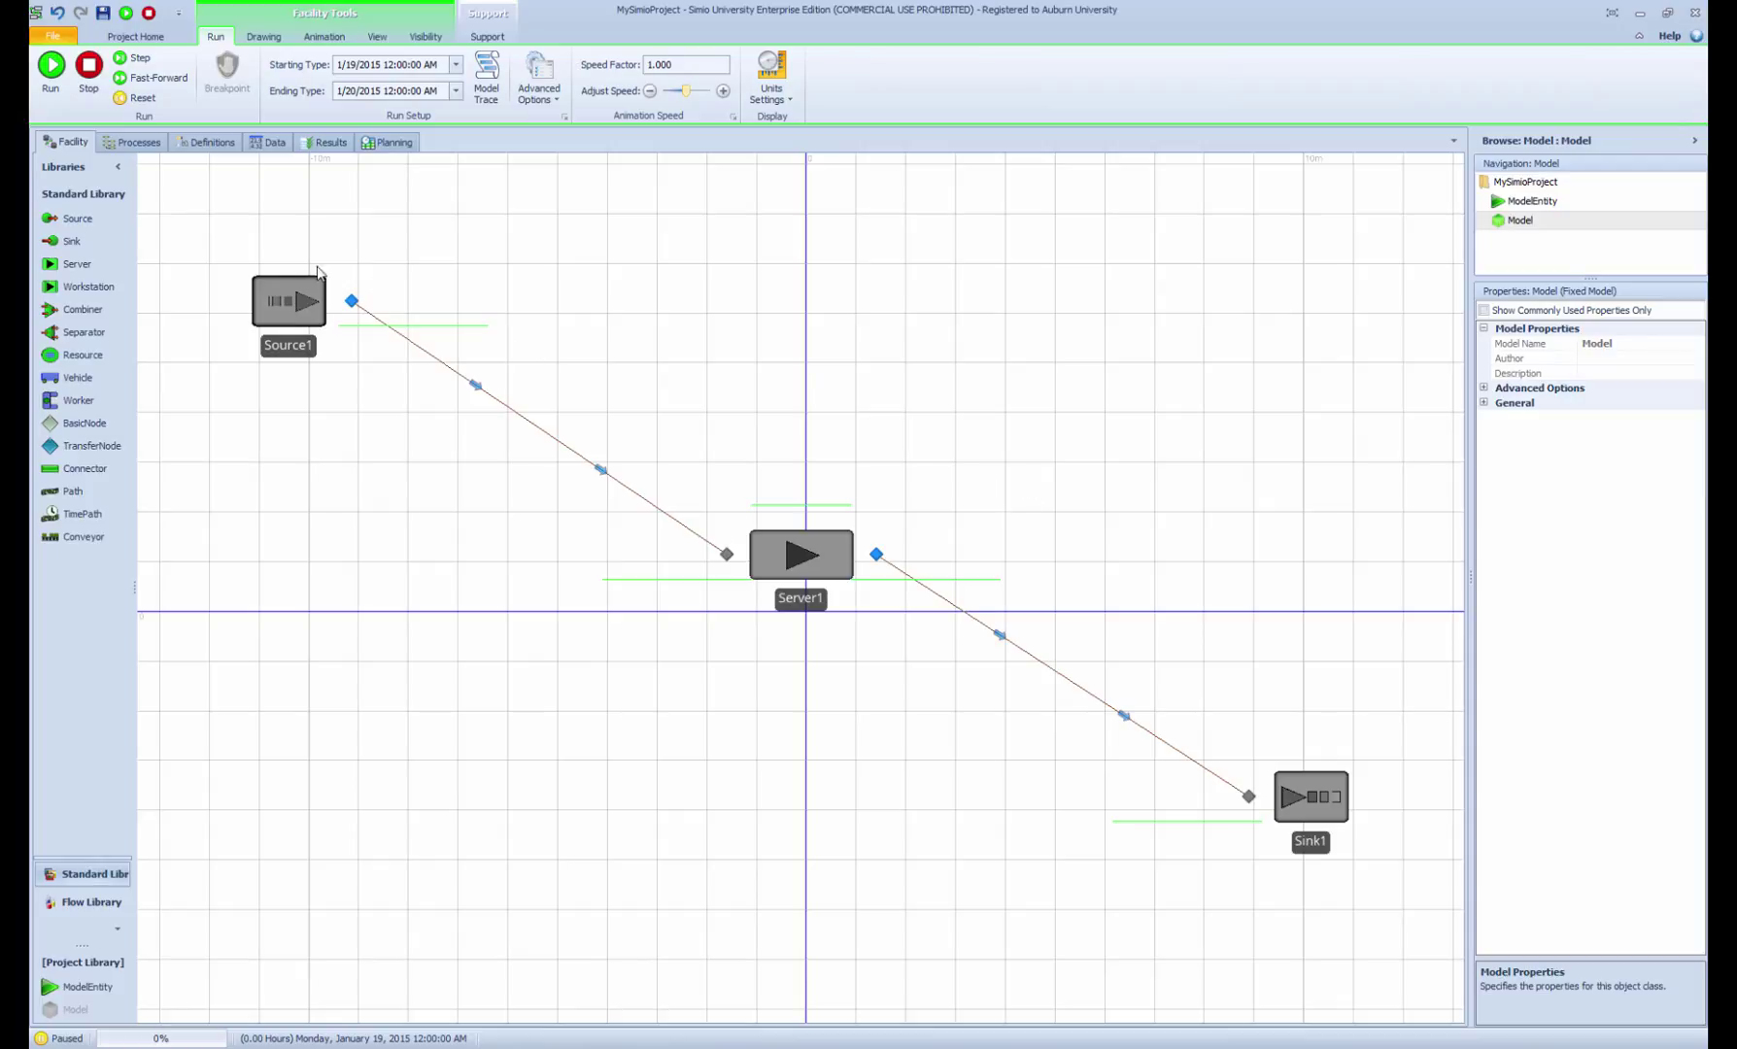
left_click(293, 307)
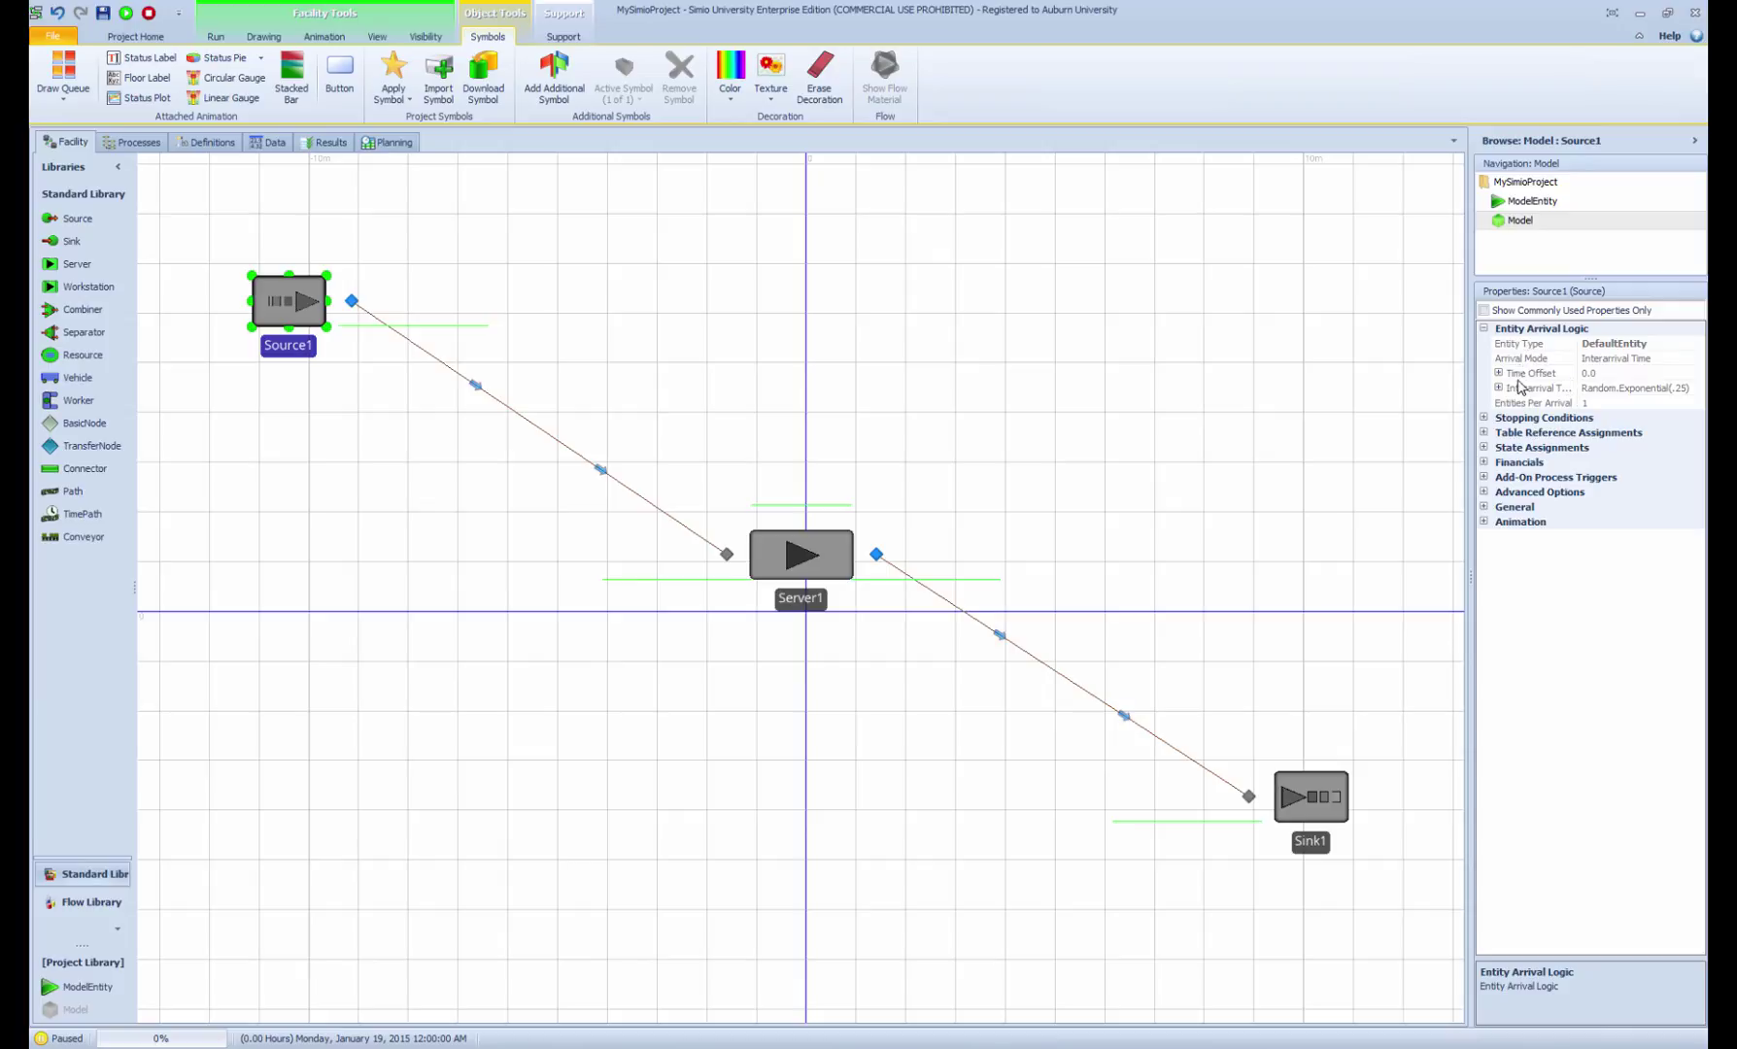
left_click(1556, 361)
left_click(1564, 388)
left_click(1603, 374)
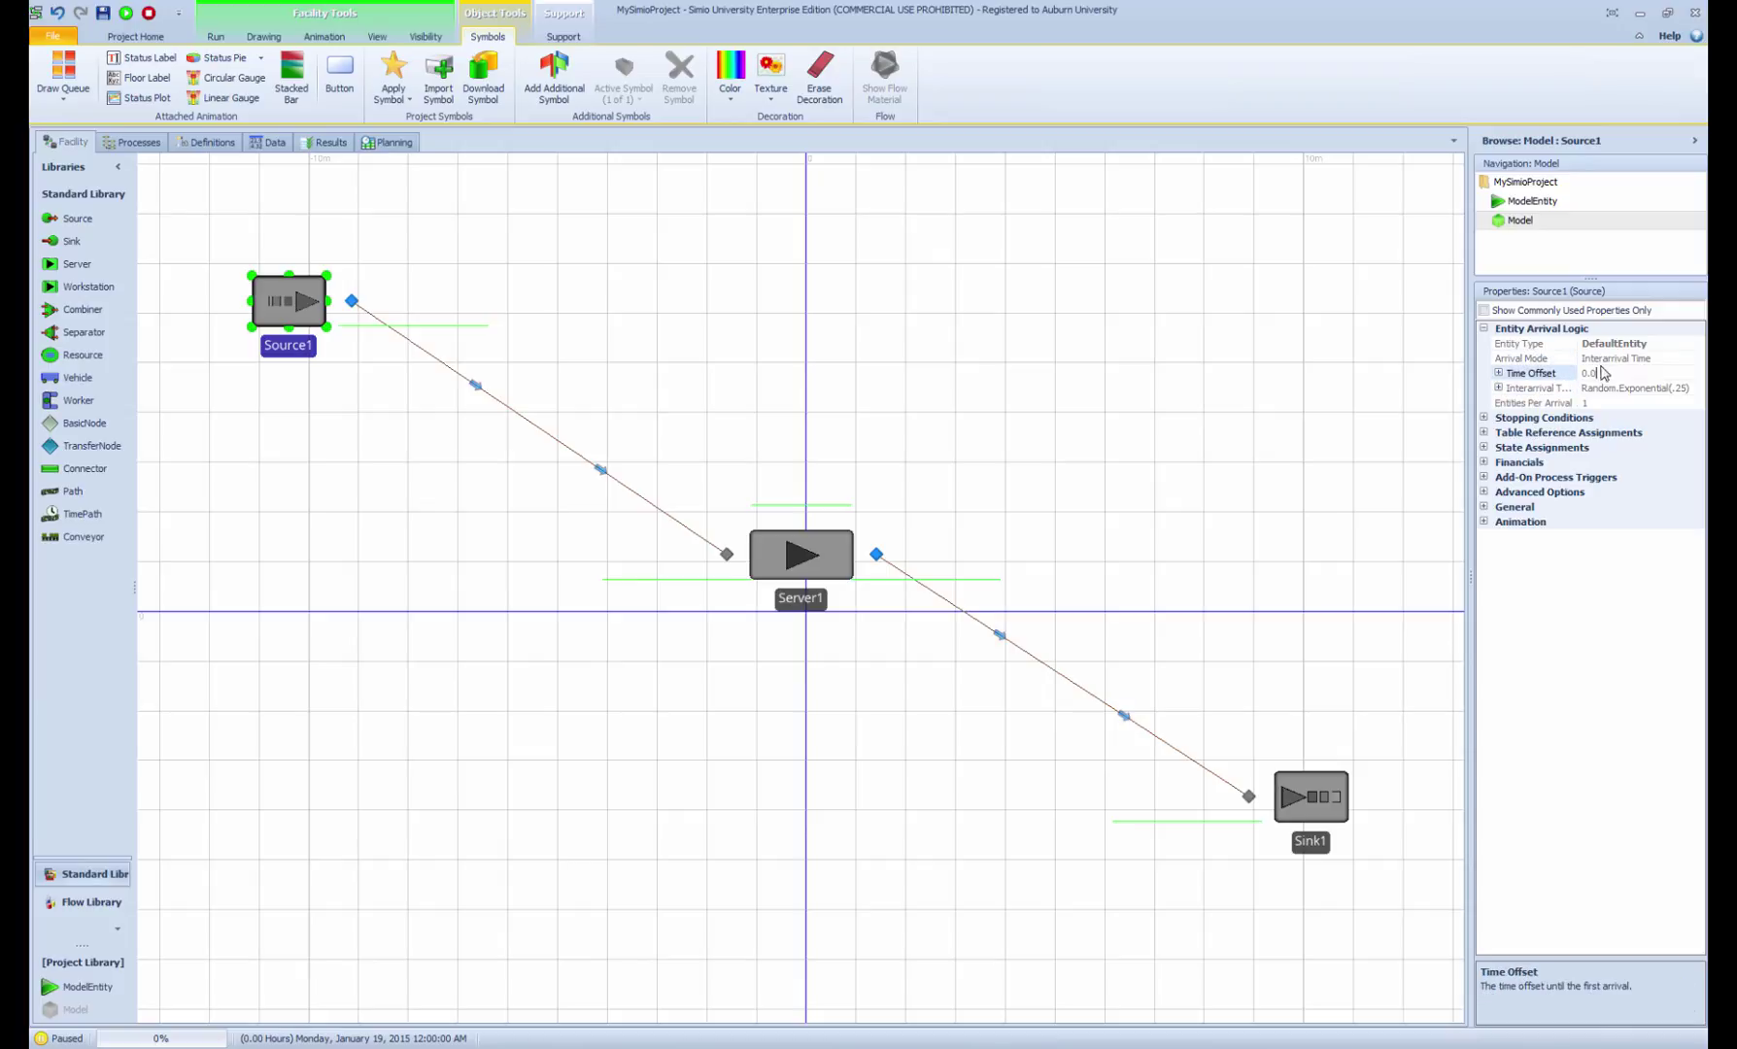
left_click(1603, 360)
left_click(1604, 345)
left_click(1620, 361)
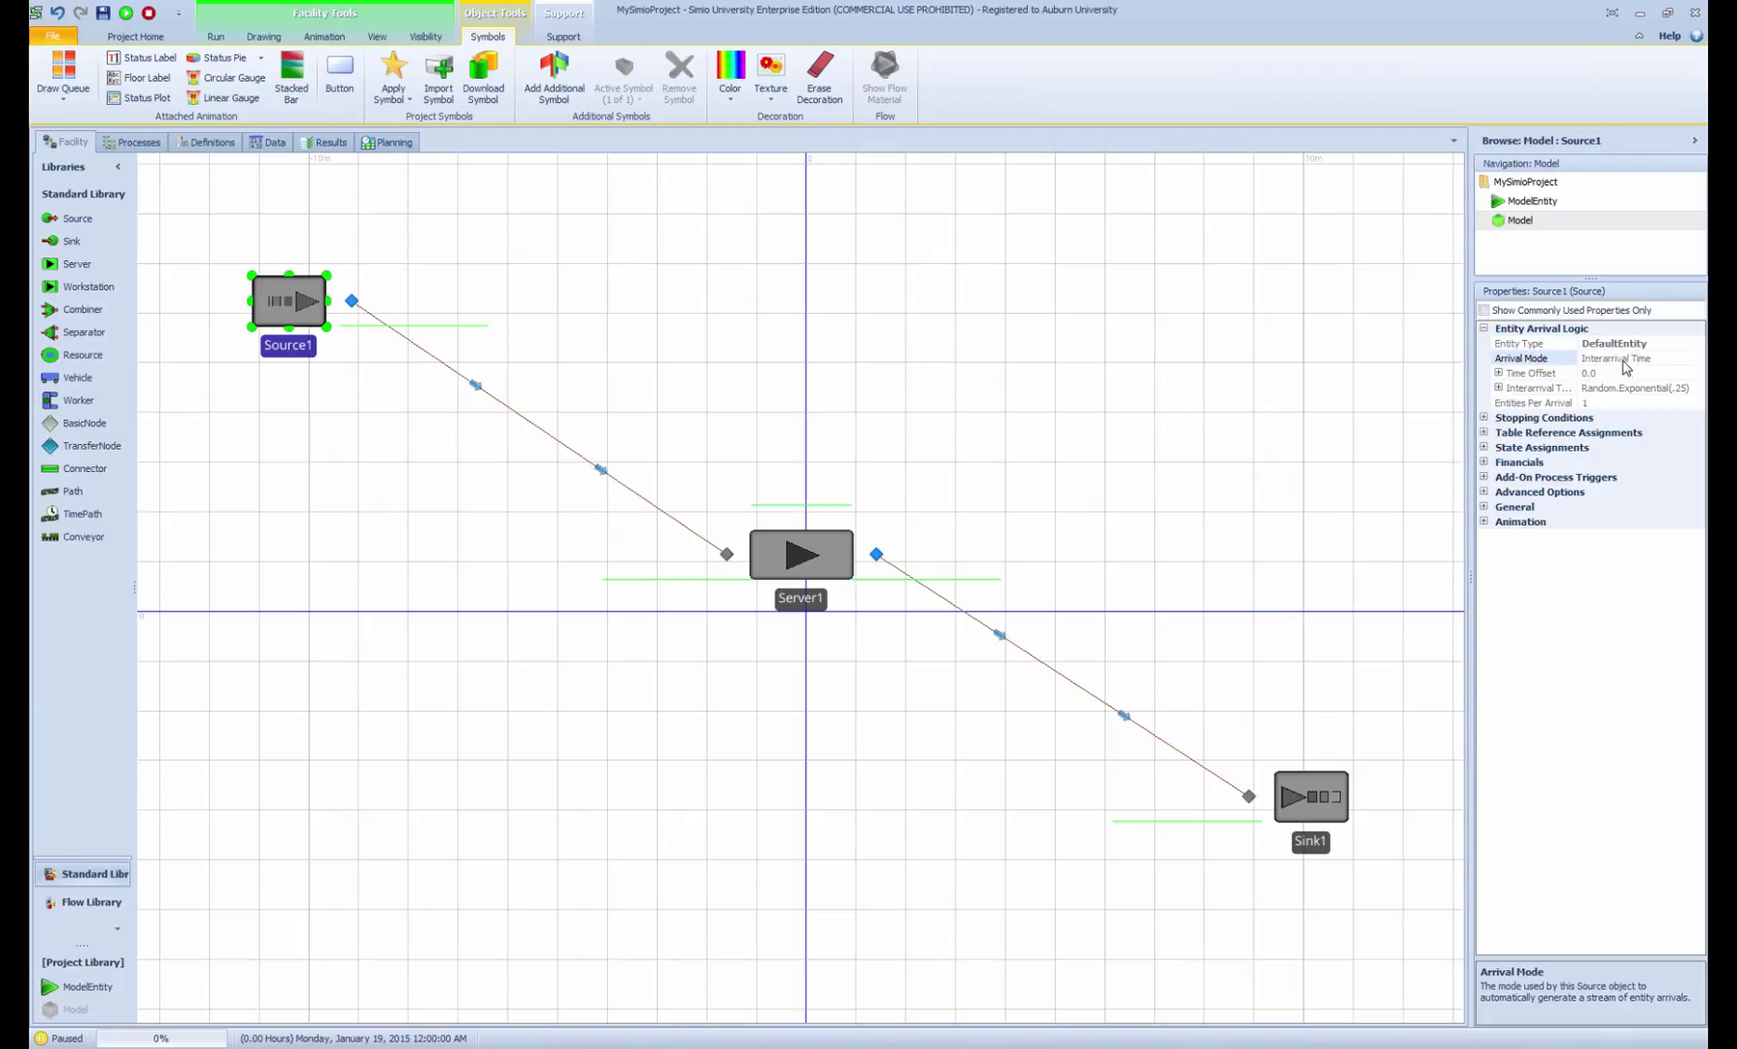
left_click(1622, 375)
left_click(1617, 389)
left_click(1609, 375)
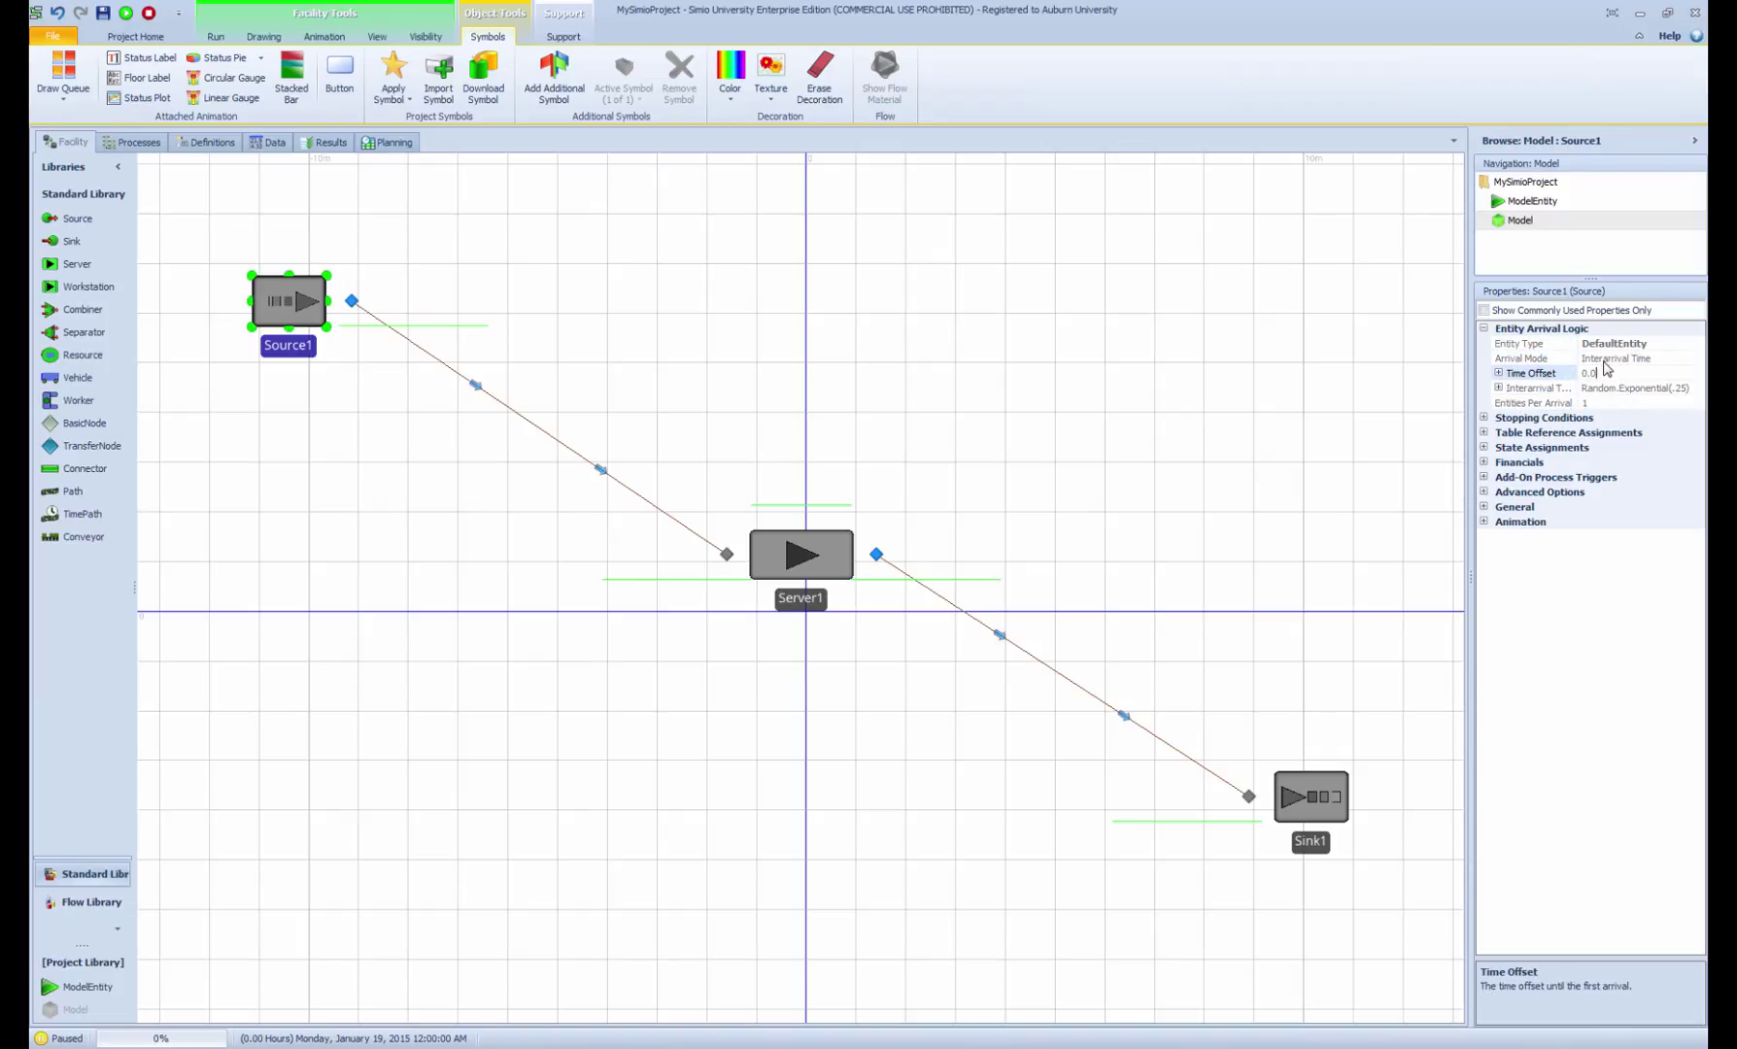
left_click(1607, 359)
left_click(1604, 345)
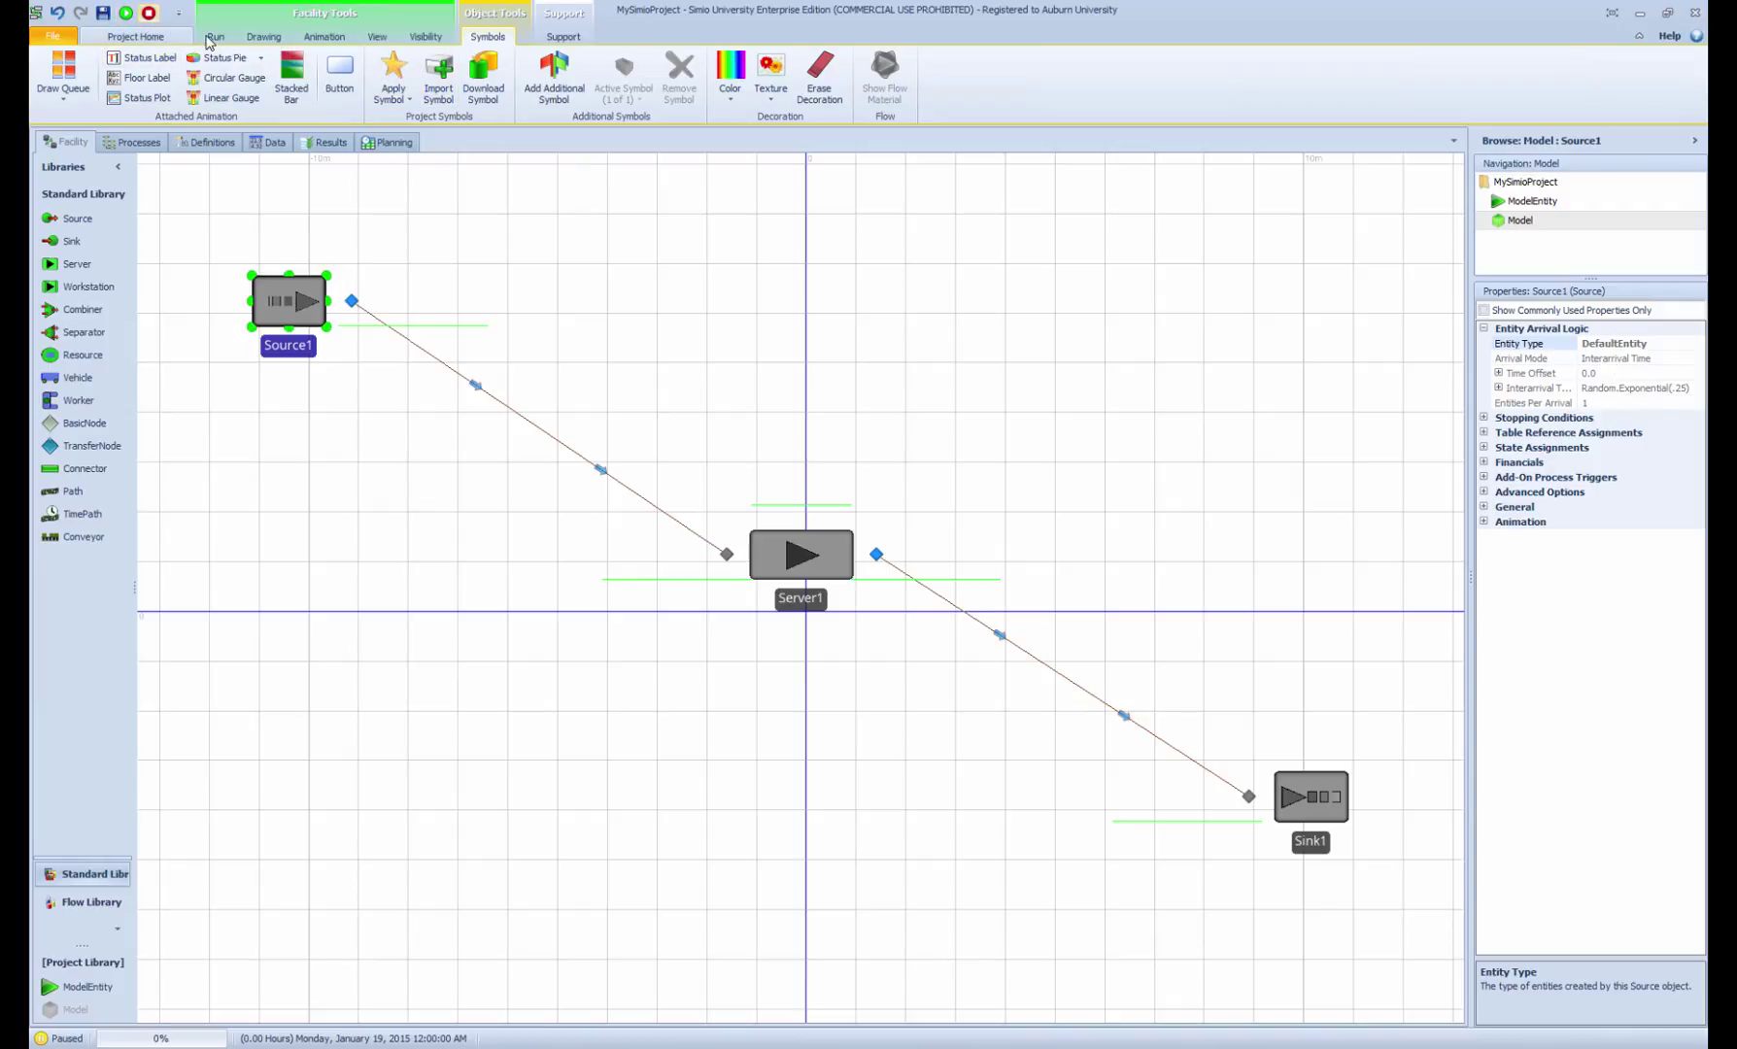
Stop the paused simulation run to unlock Source1's properties for editing.
left_click(216, 36)
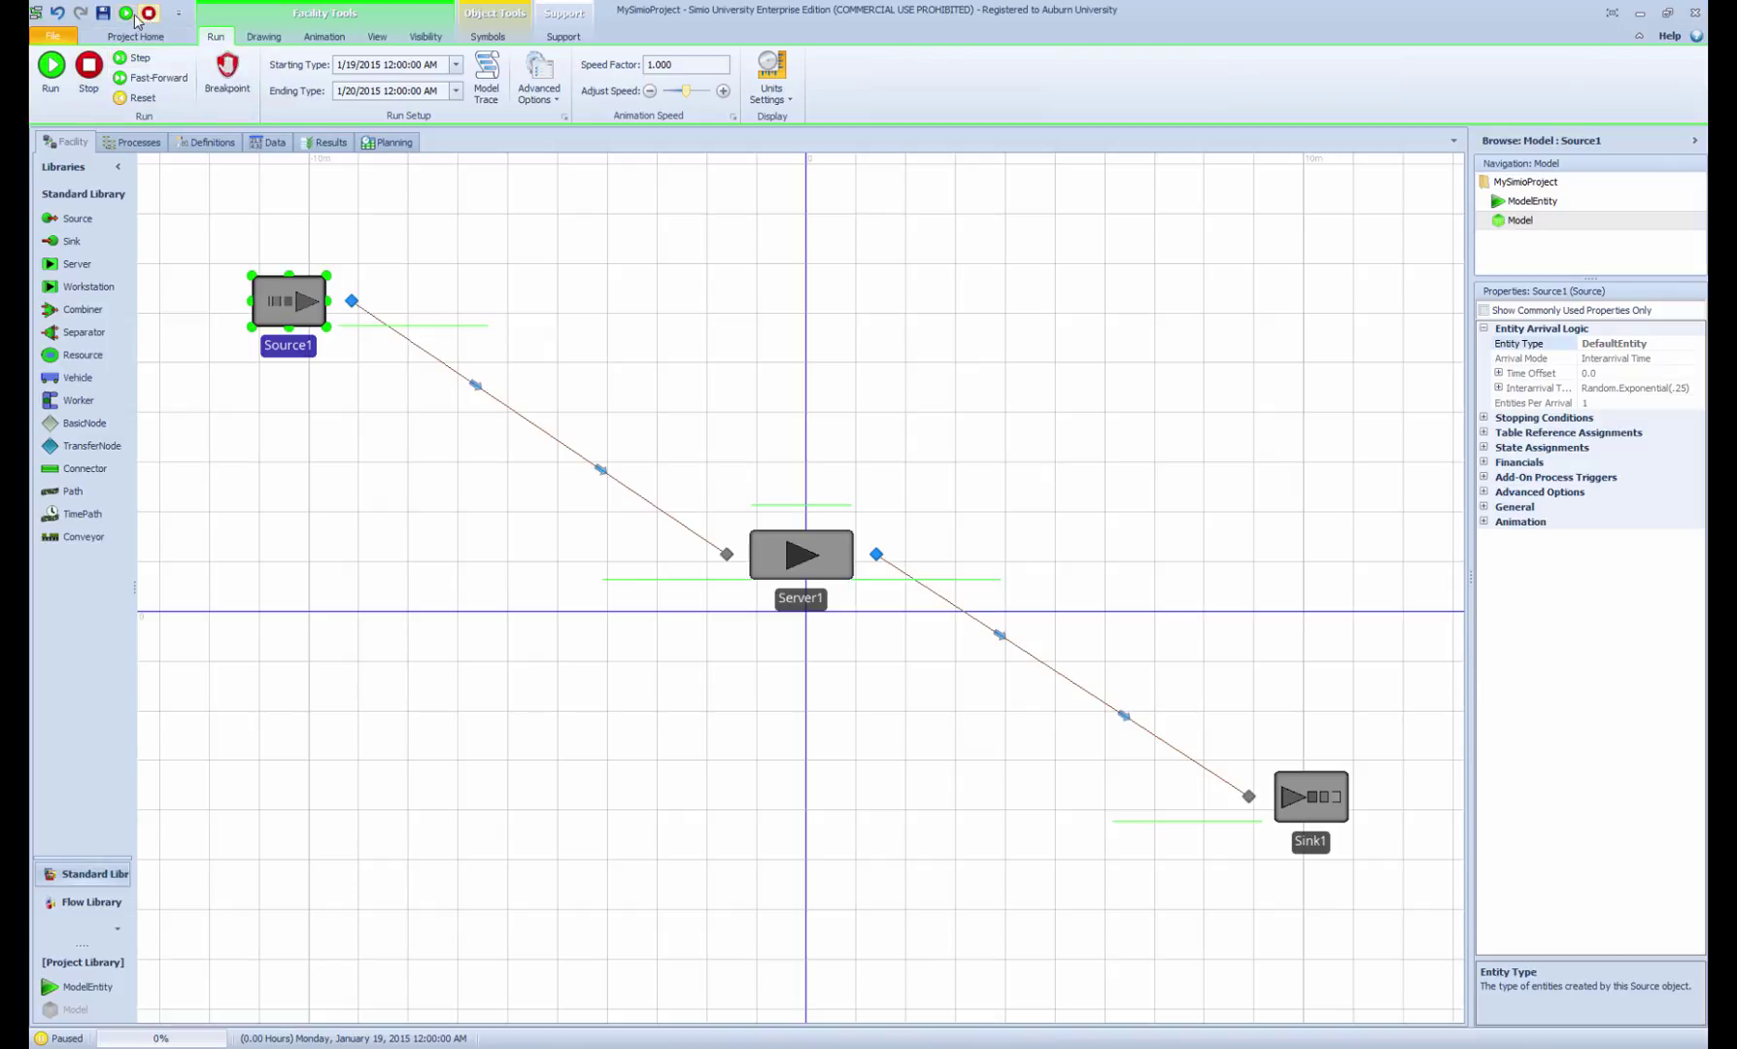
left_click(89, 72)
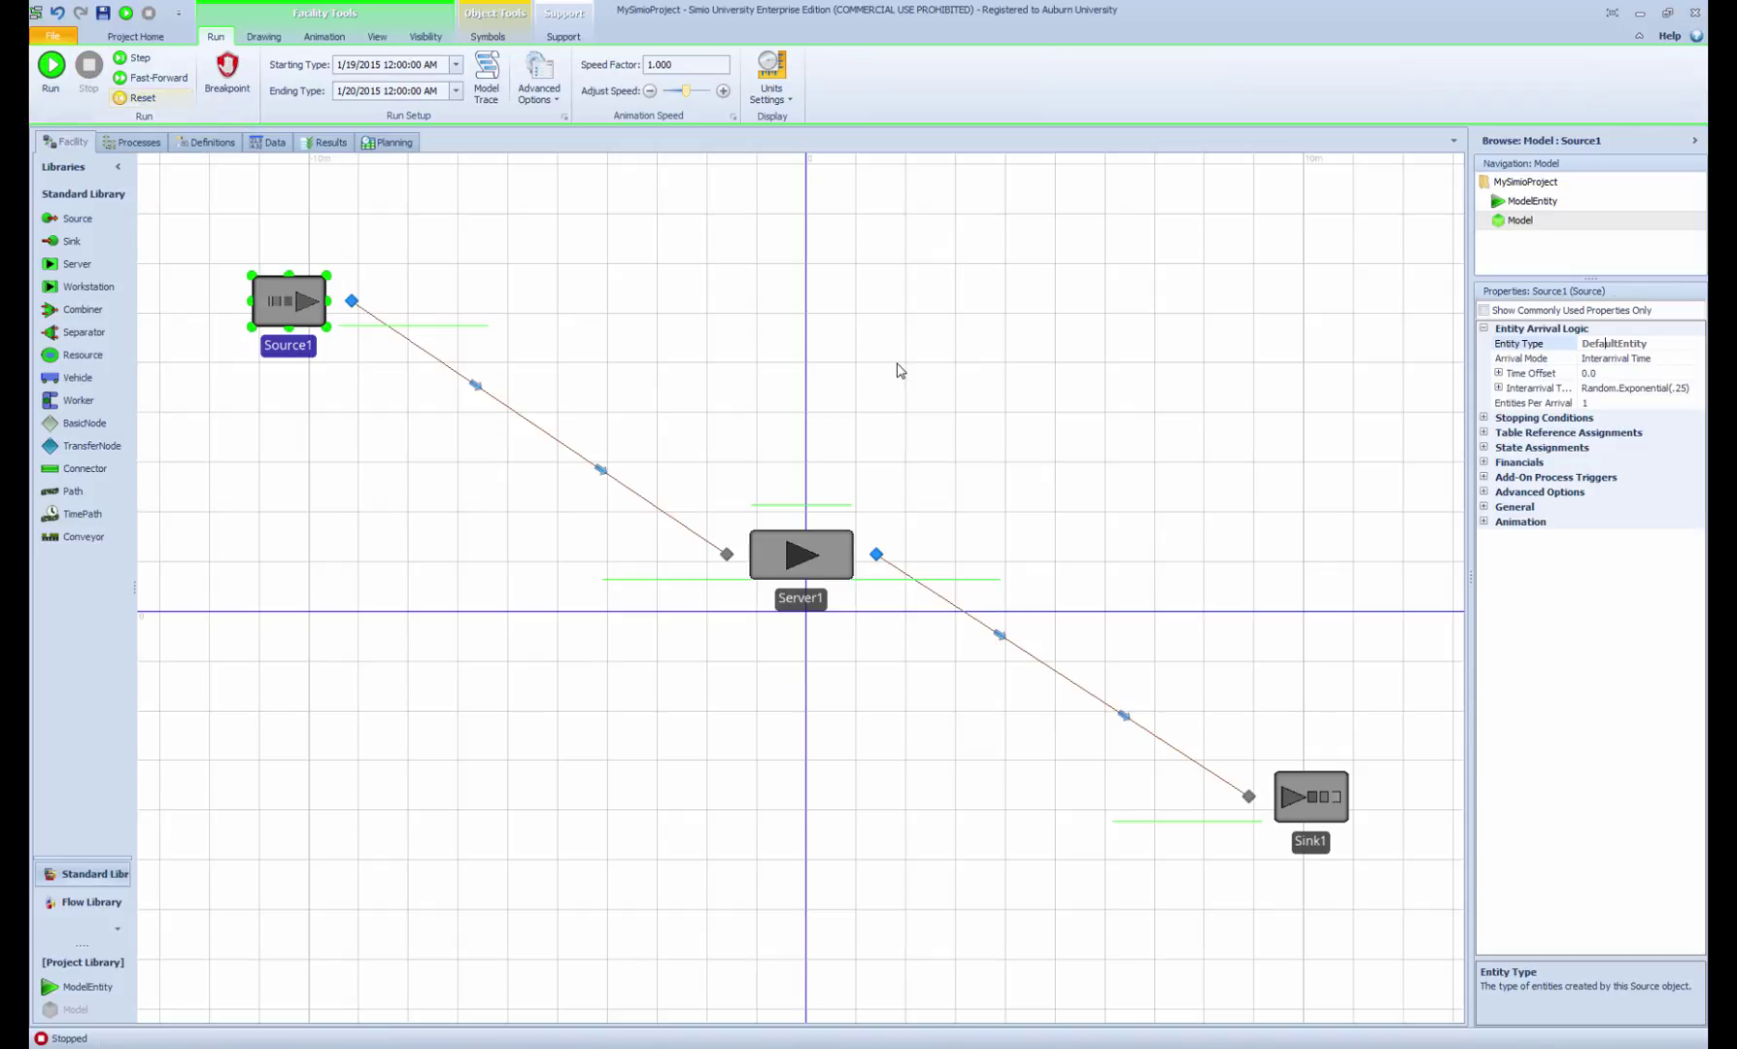
Examine Source1's Time Offset, Interarrival Time and Arrival Mode properties, including the list of available arrival modes.
left_click(368, 339)
left_click(271, 305)
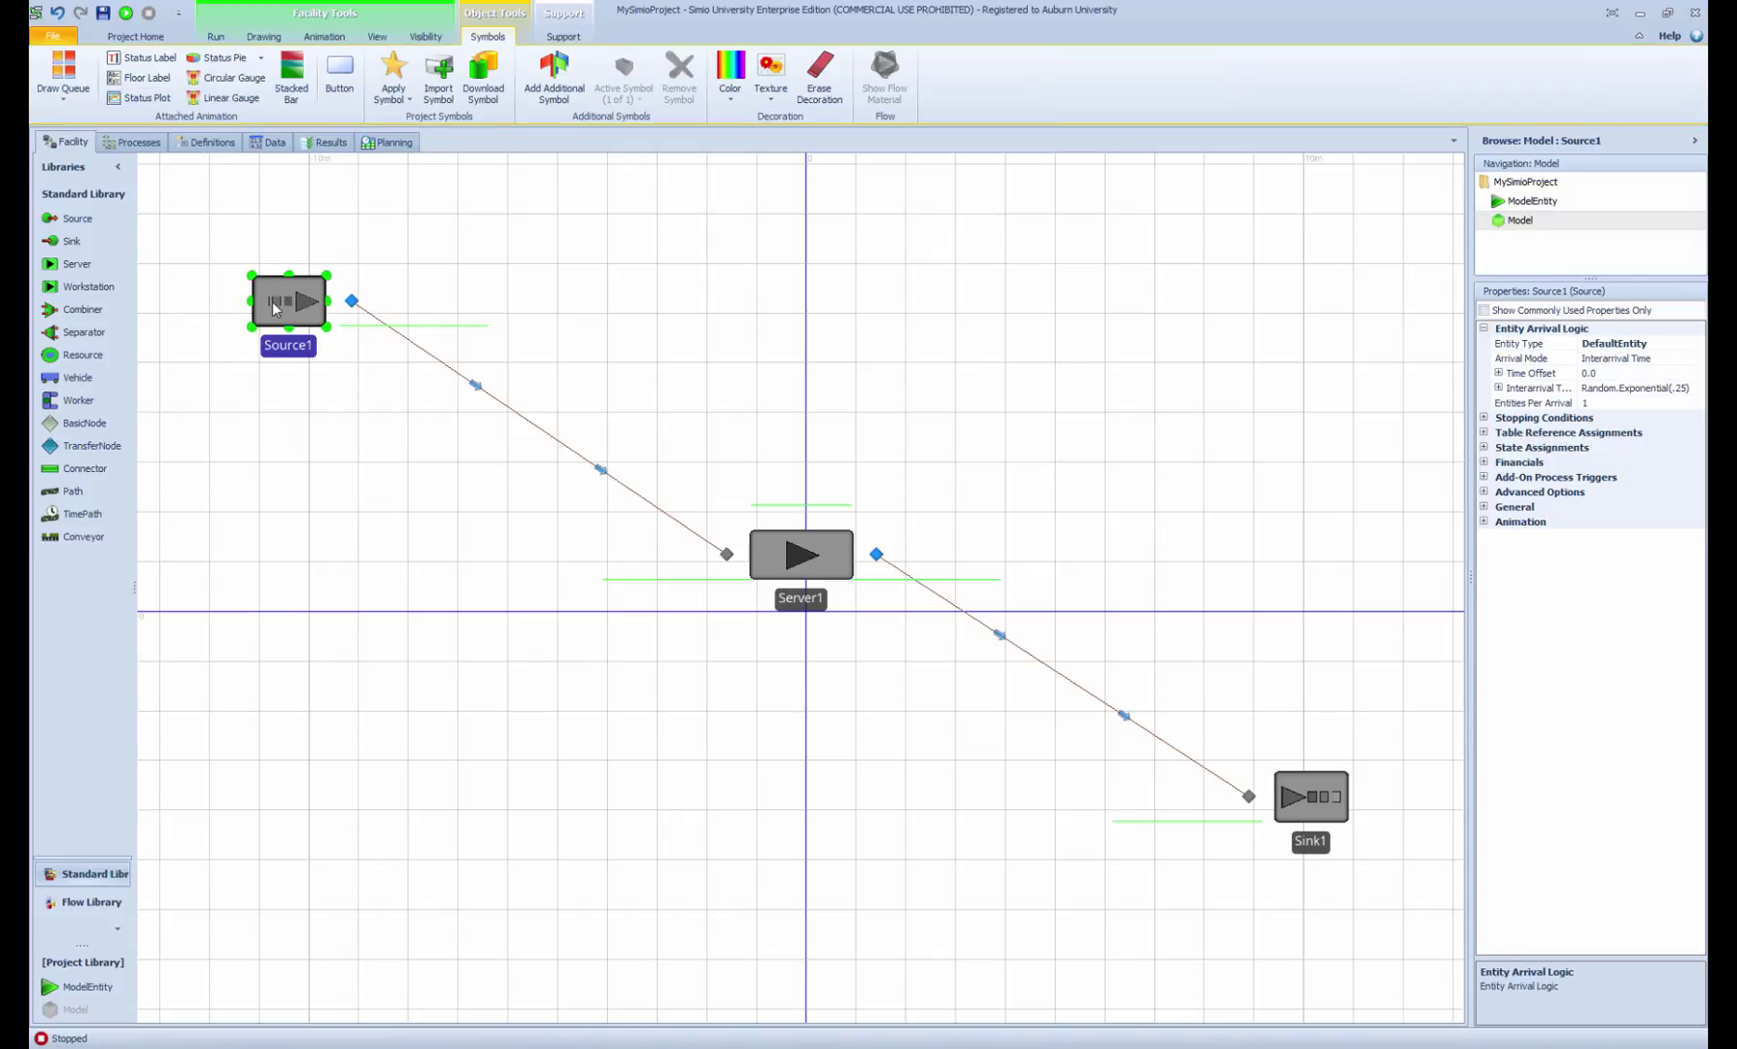
left_click(1632, 358)
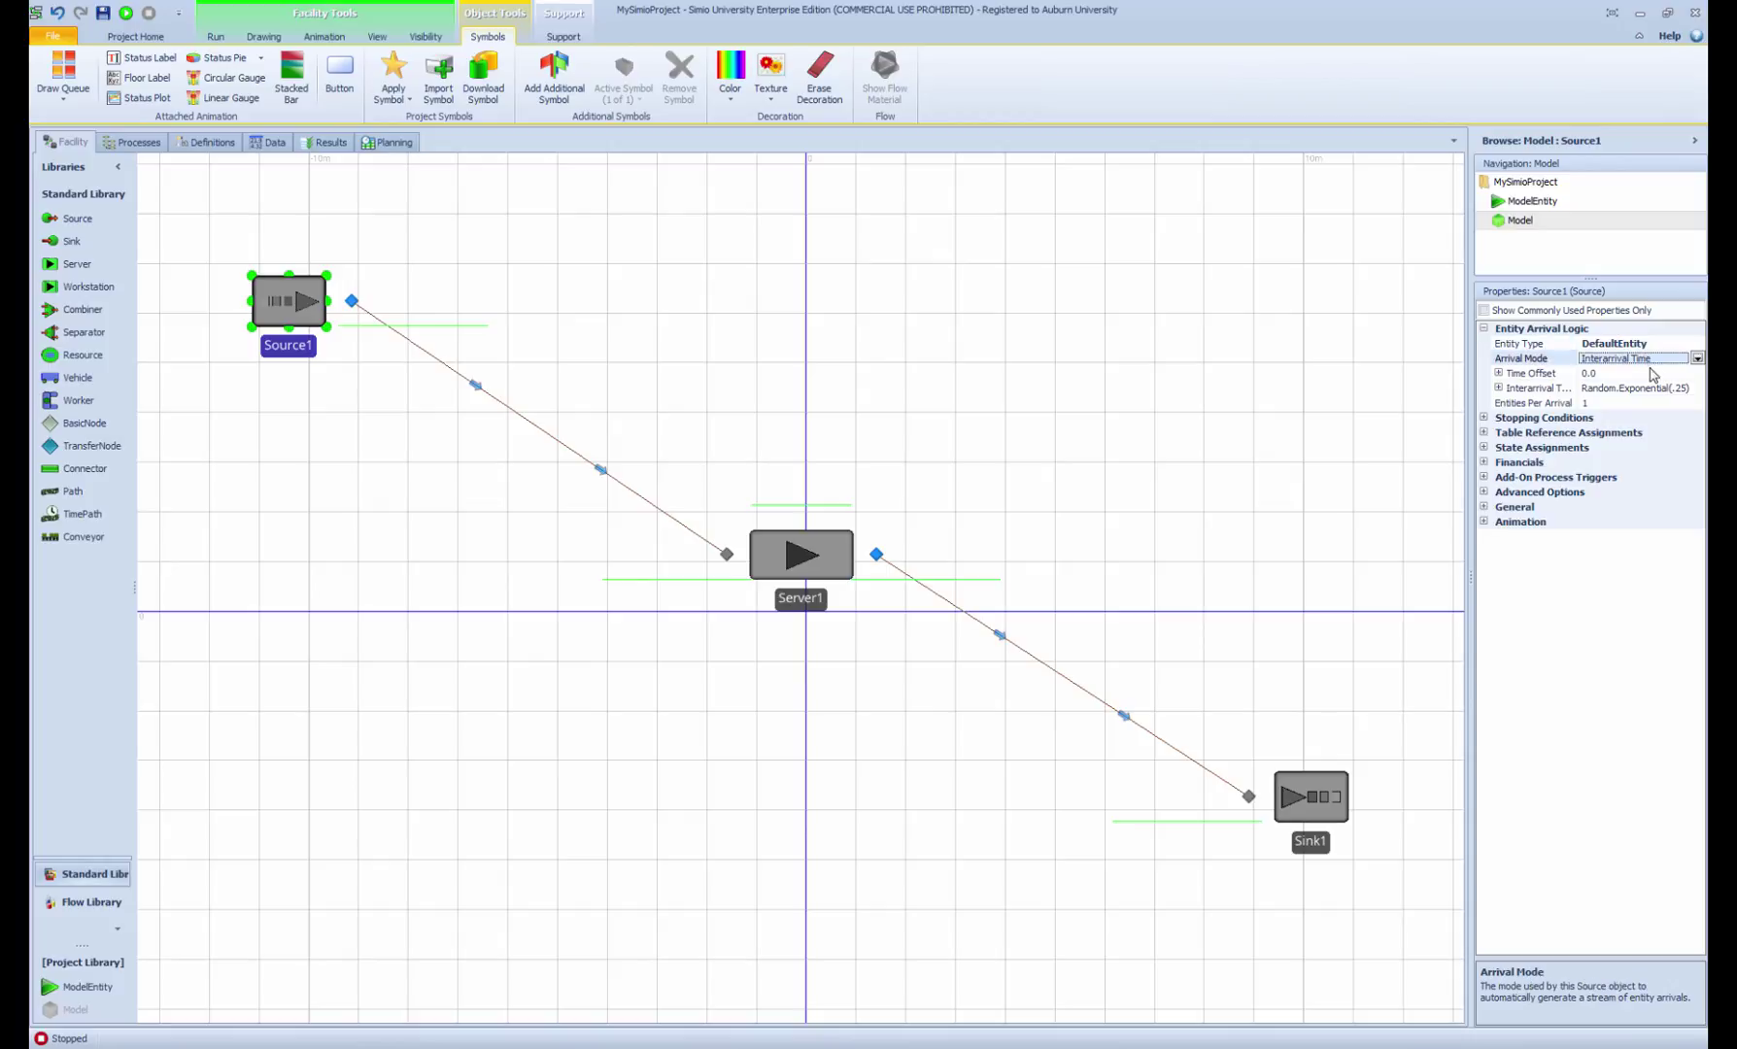
left_click(1643, 388)
left_click(1611, 373)
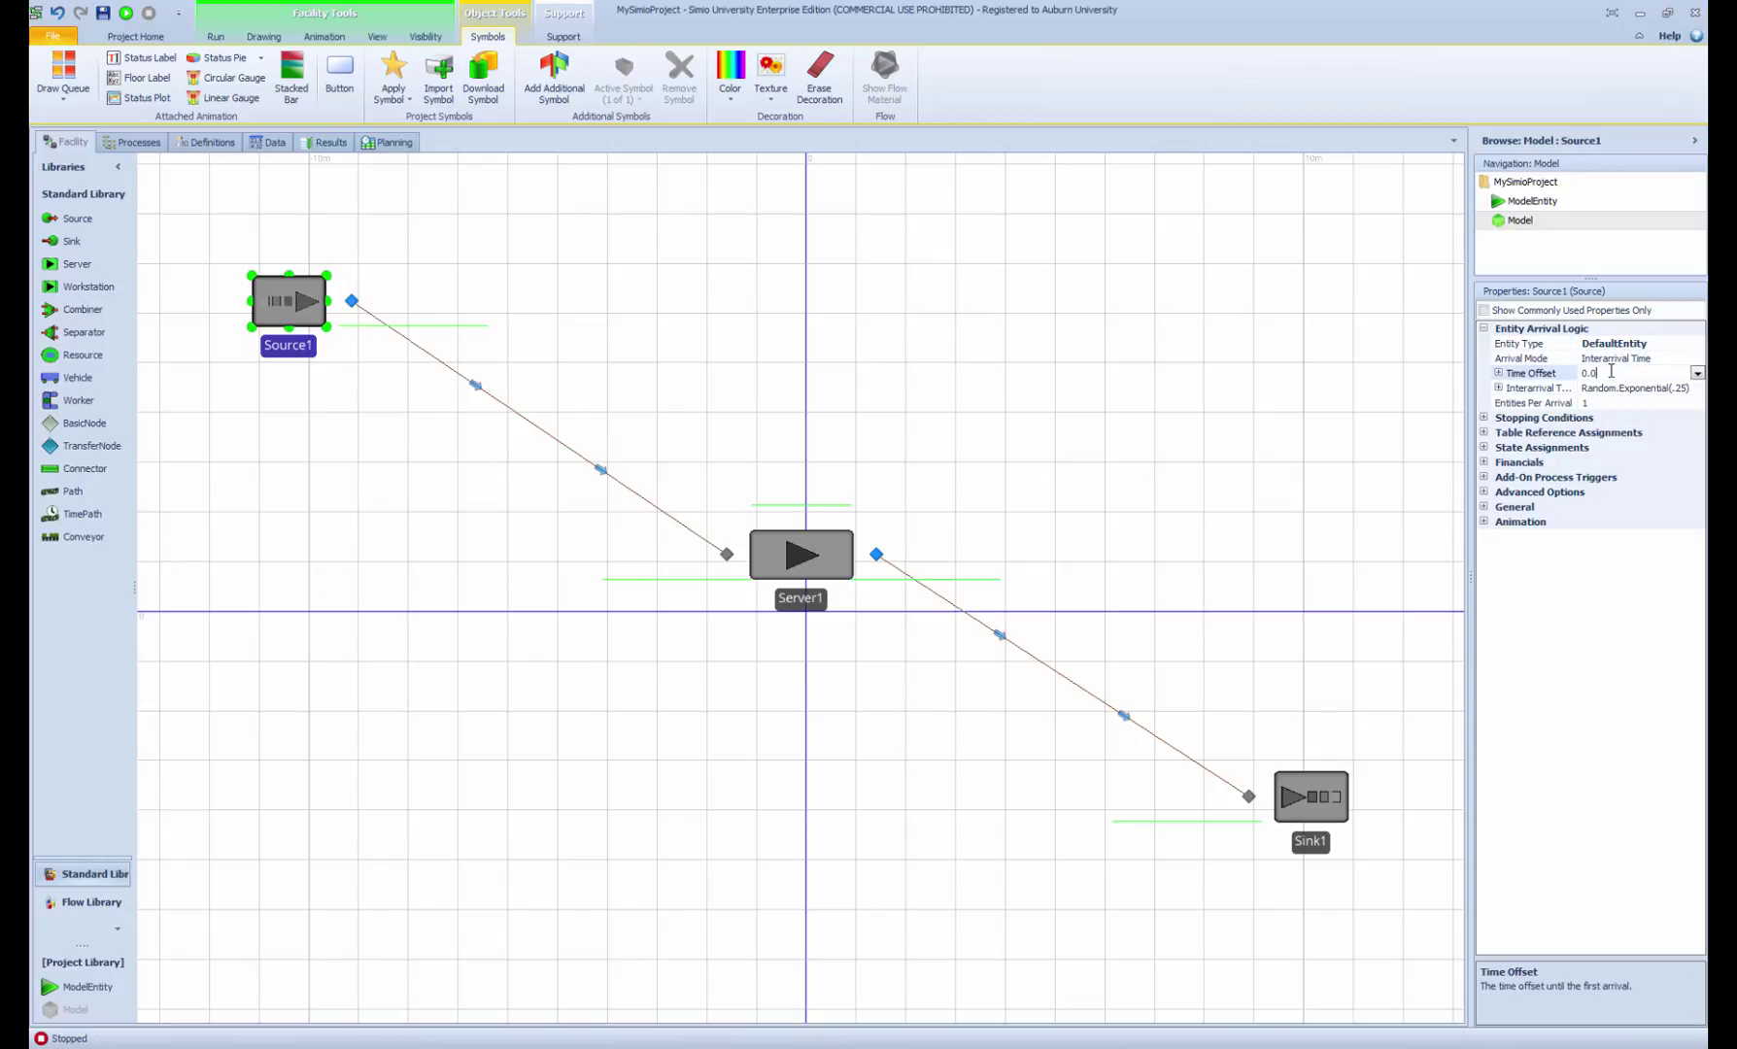
left_click(1606, 358)
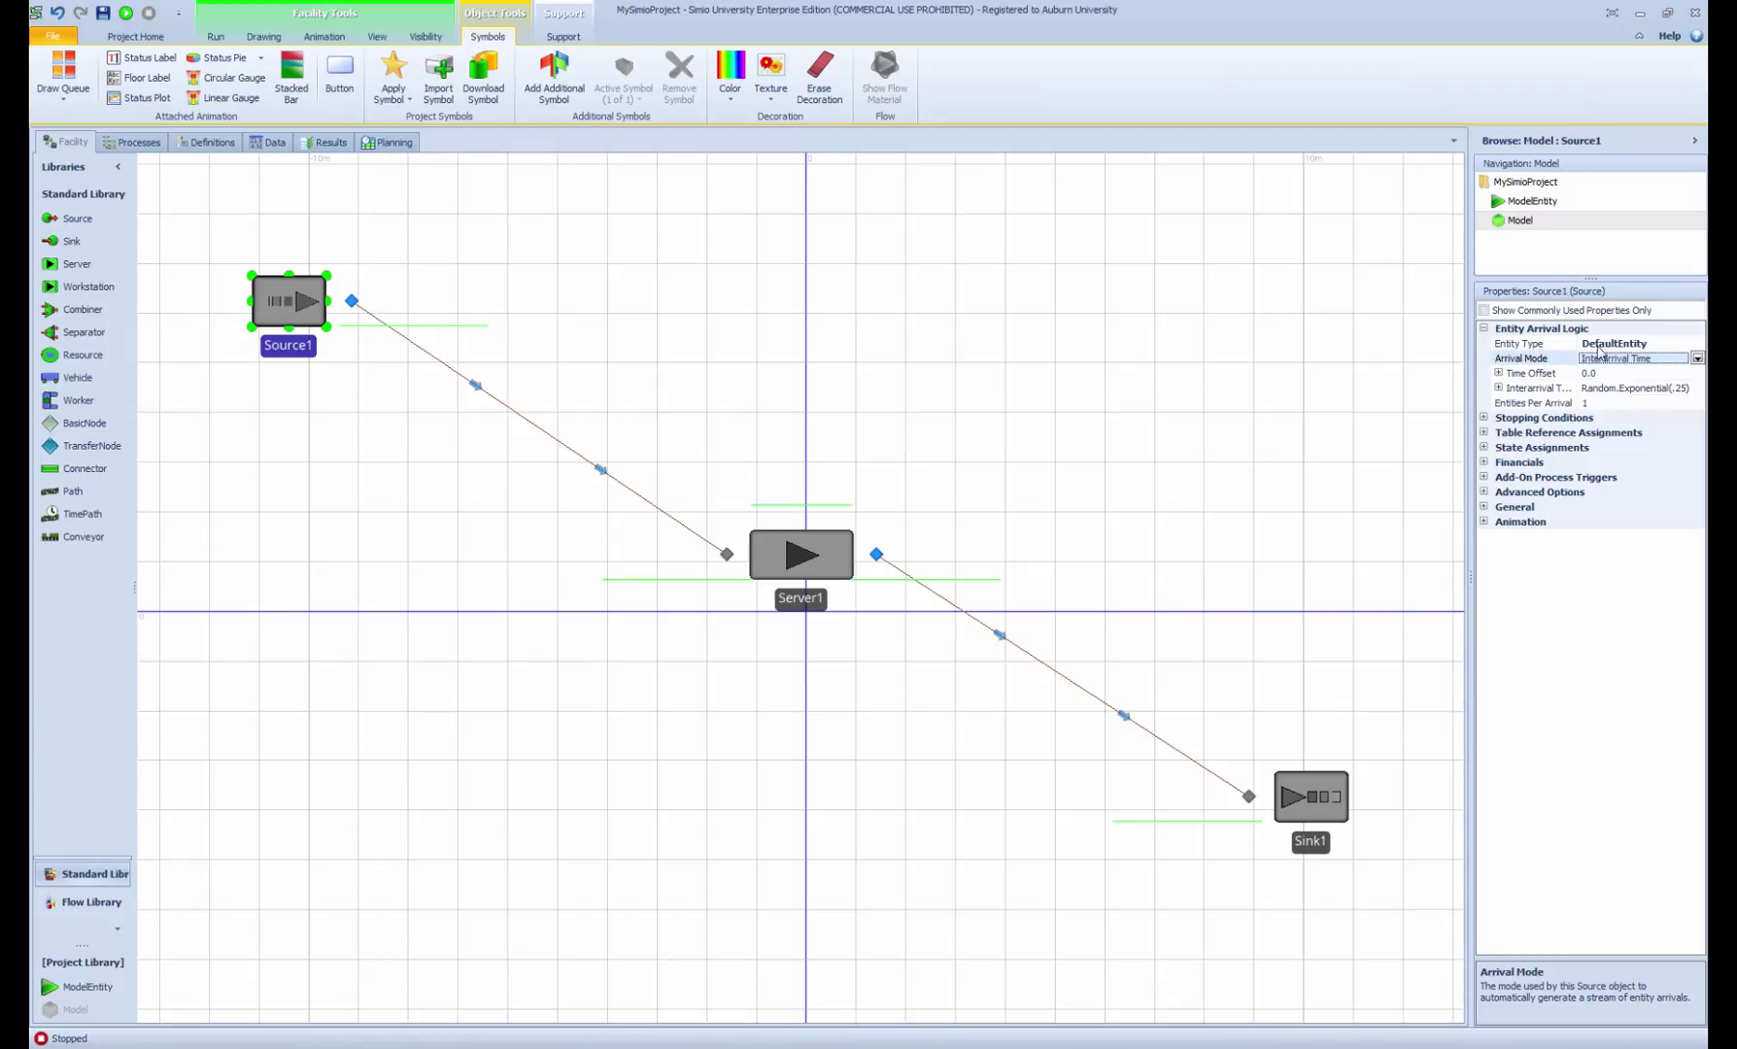
left_click(1697, 359)
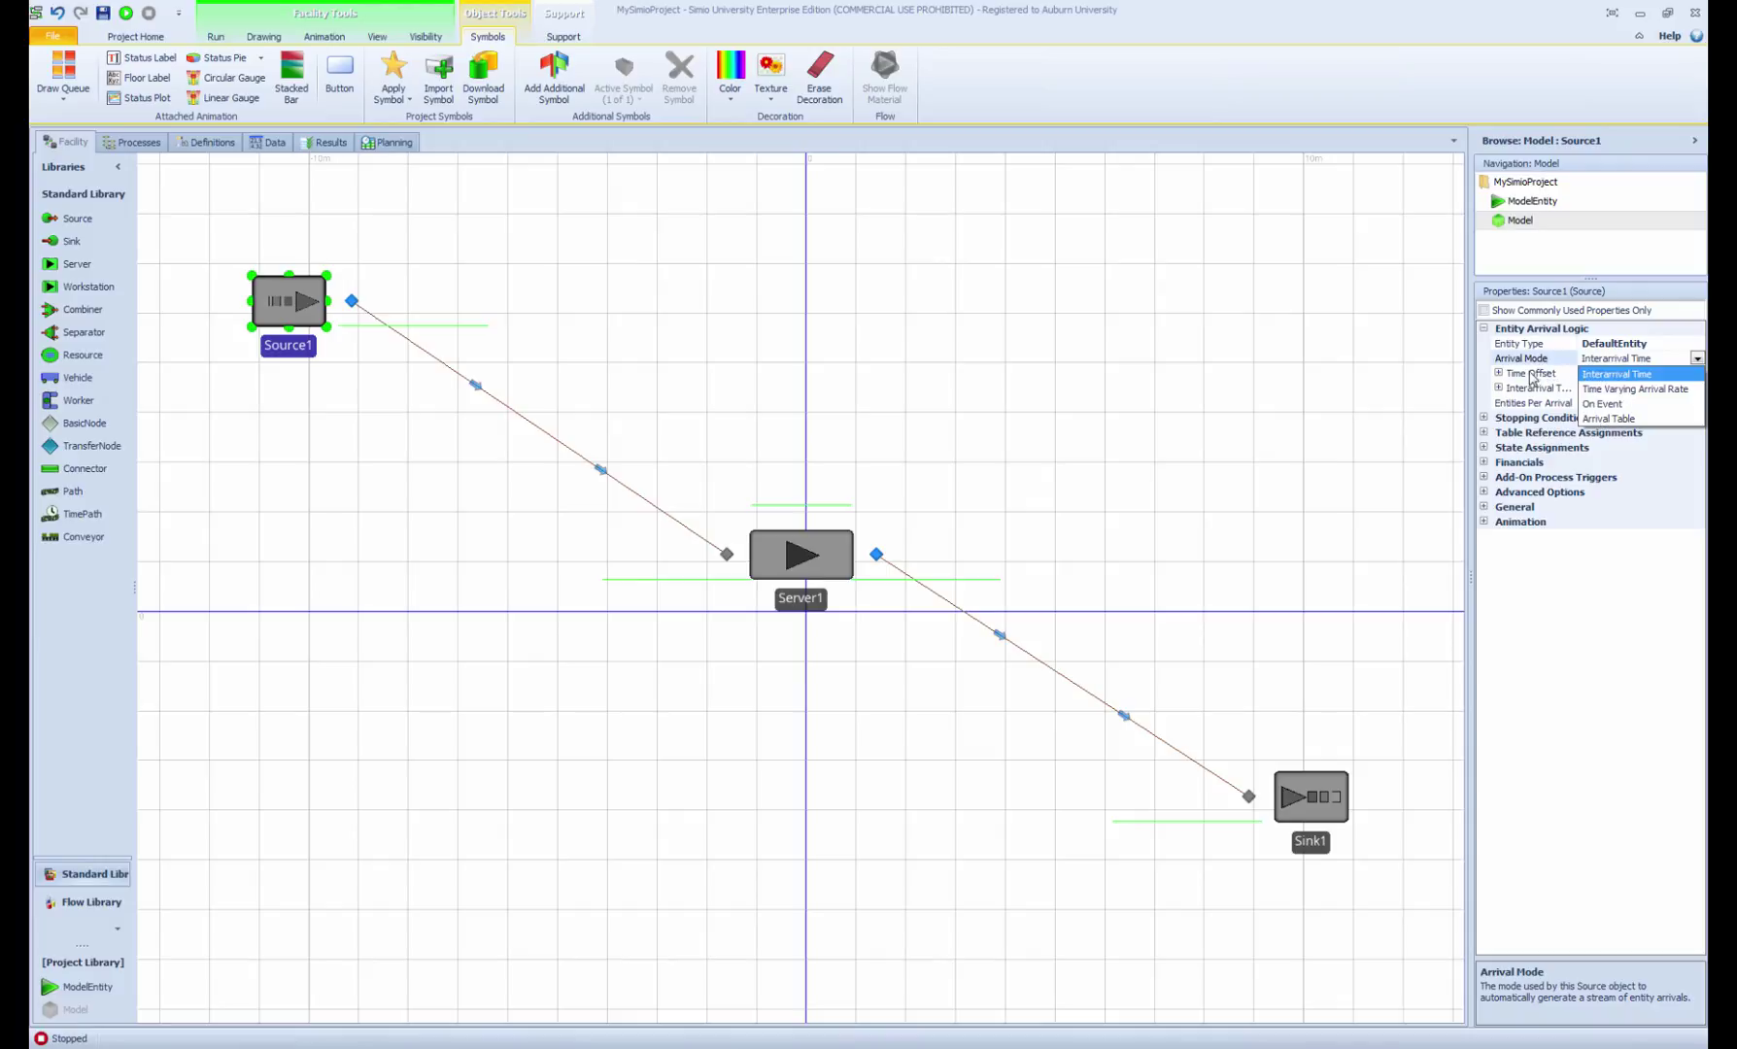
Widen the properties area and expand Source1's Interarrival Time to view its units.
left_click(1481, 392)
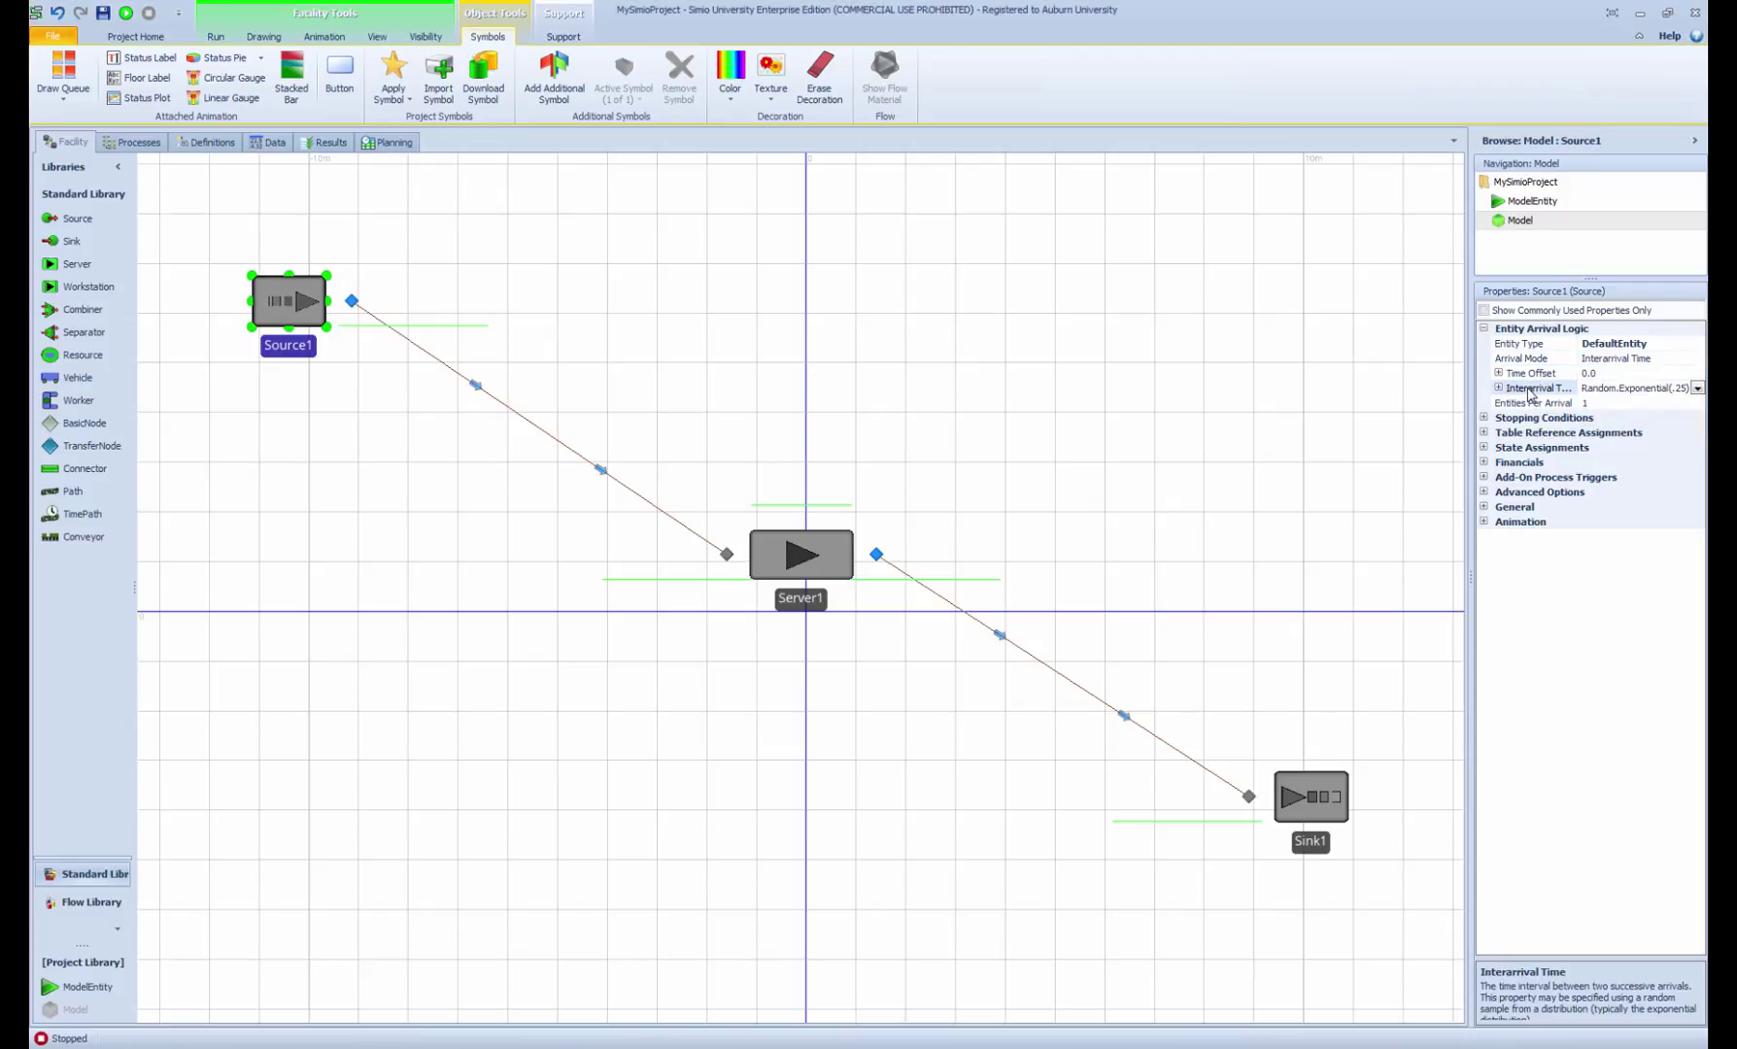
left_click_drag(1469, 377, 1373, 378)
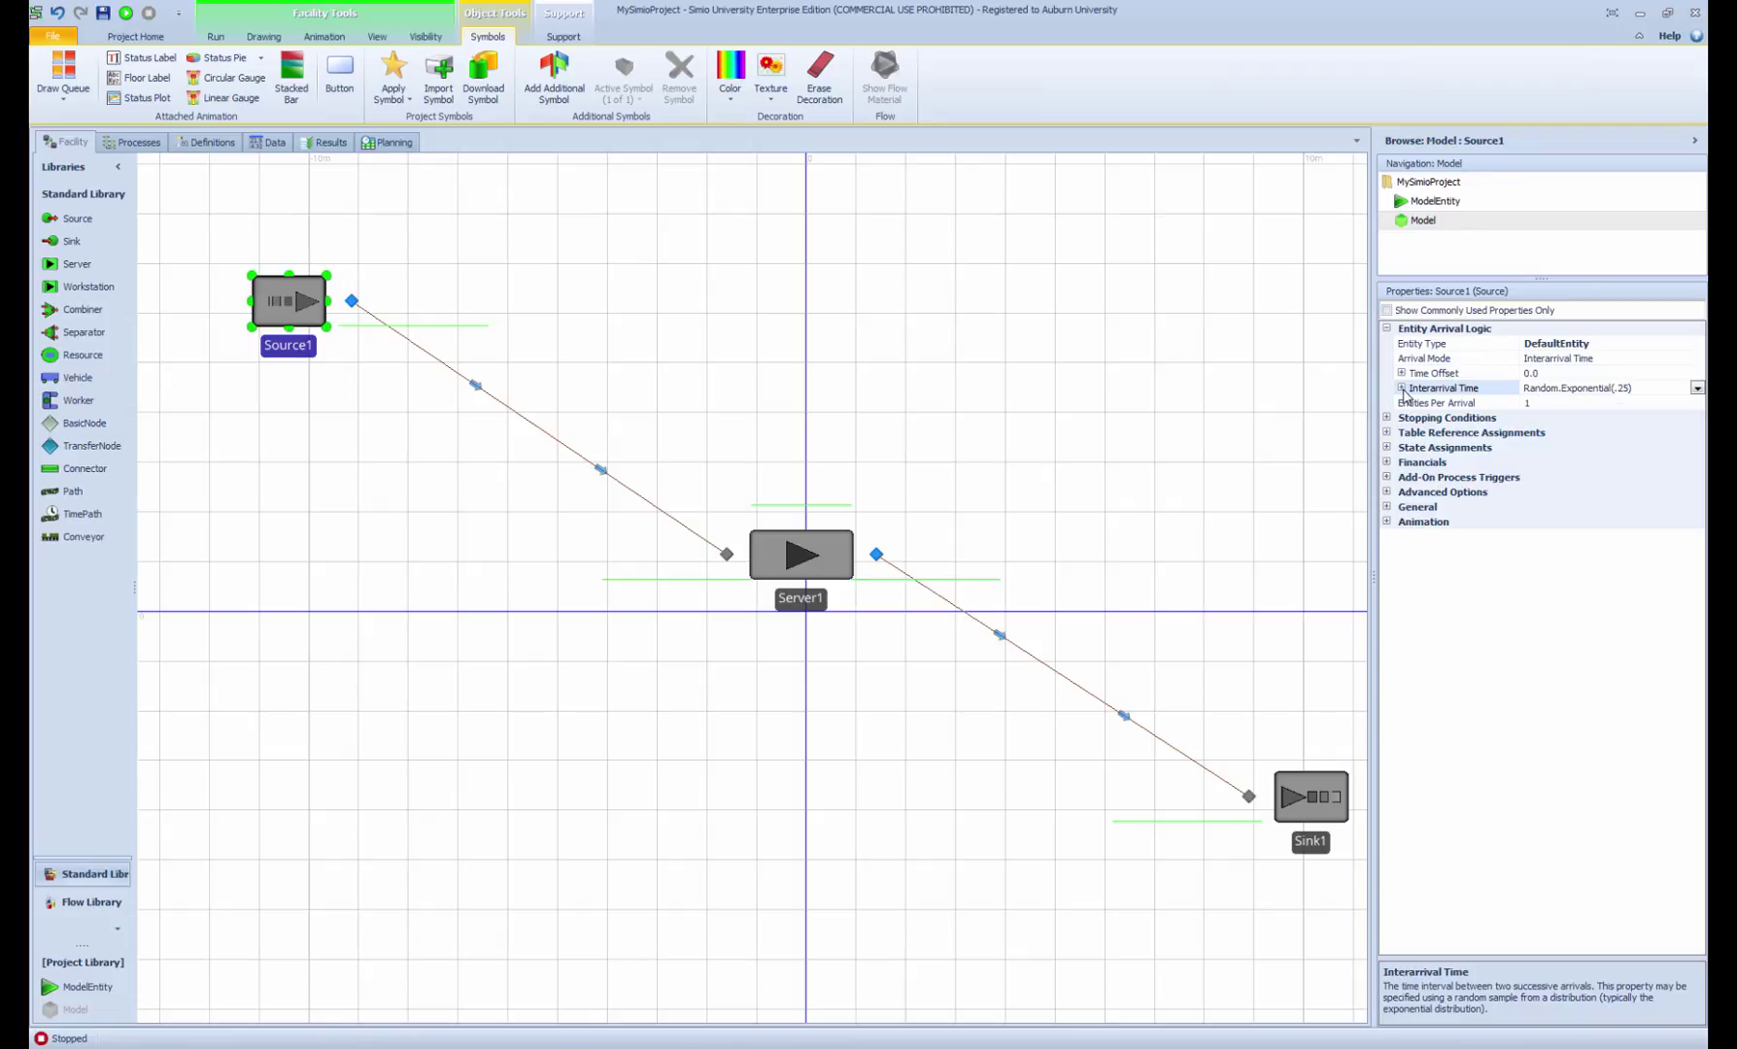
left_click(1401, 388)
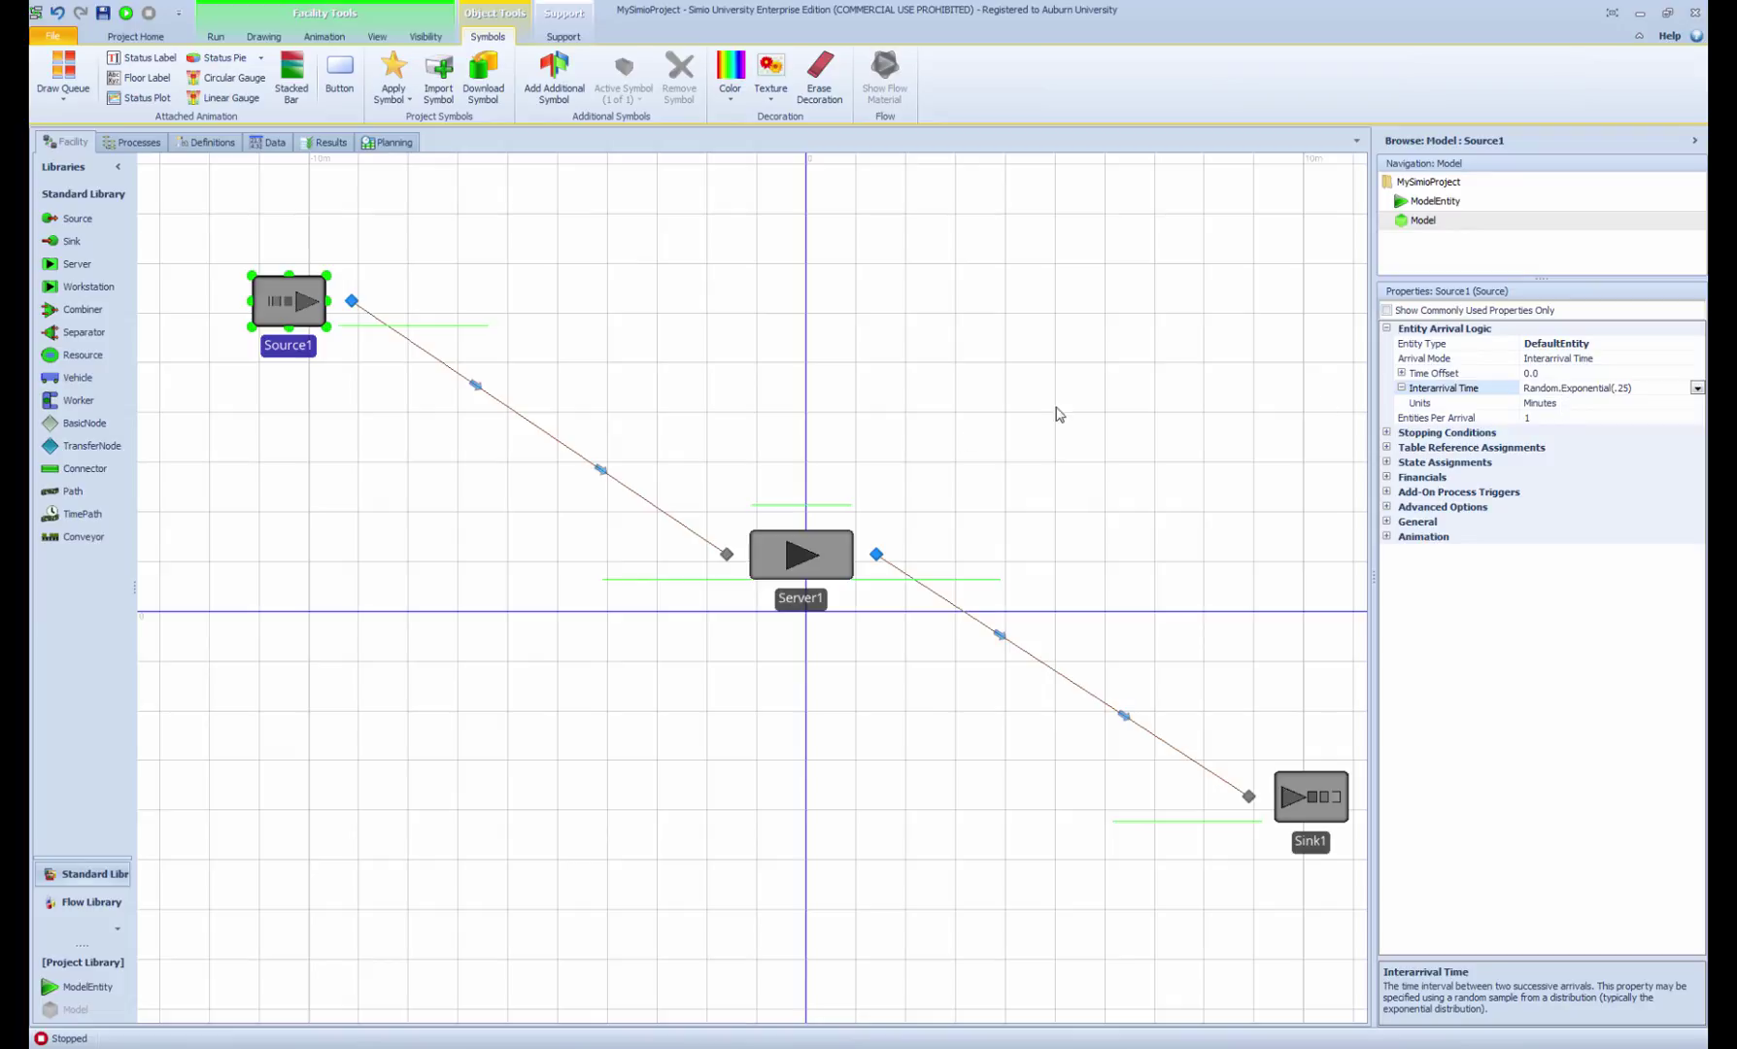
Expand Source1's Stopping Conditions, Table Reference Assignments, State Assignments, Financials and Add-On Process Triggers categories to examine their properties.
left_click(1386, 433)
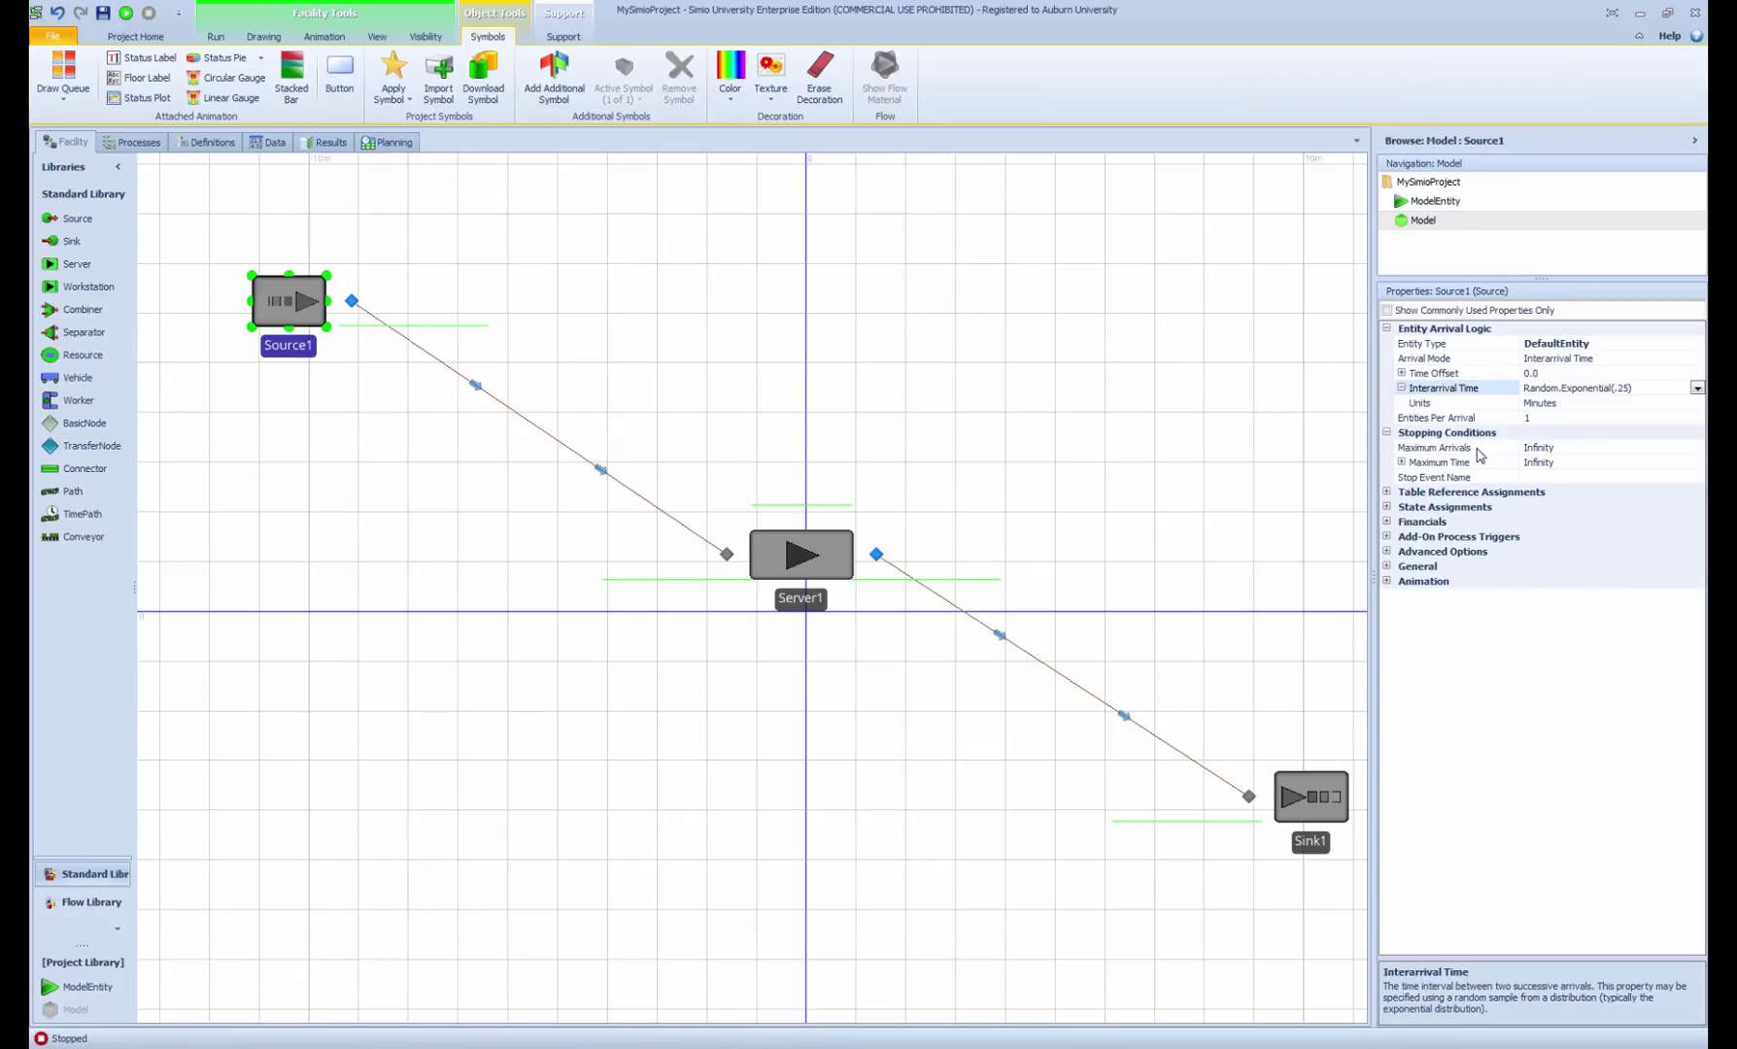
left_click(1402, 463)
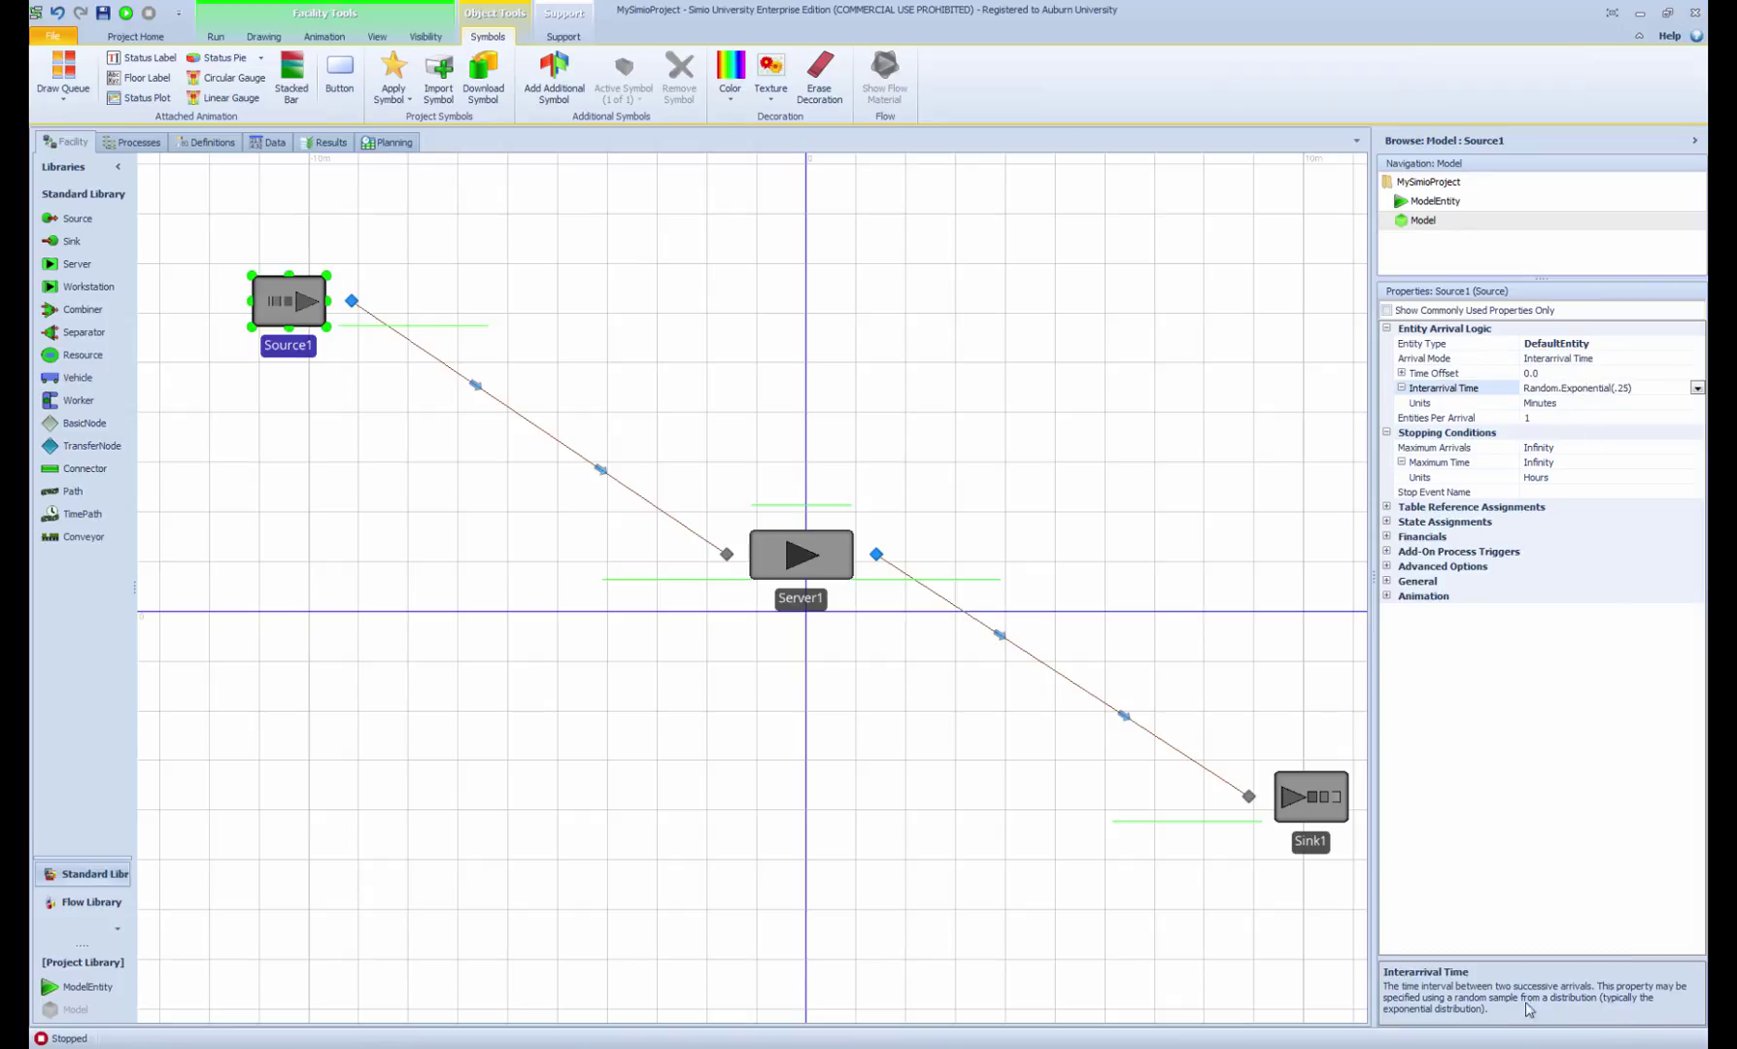
left_click(1435, 451)
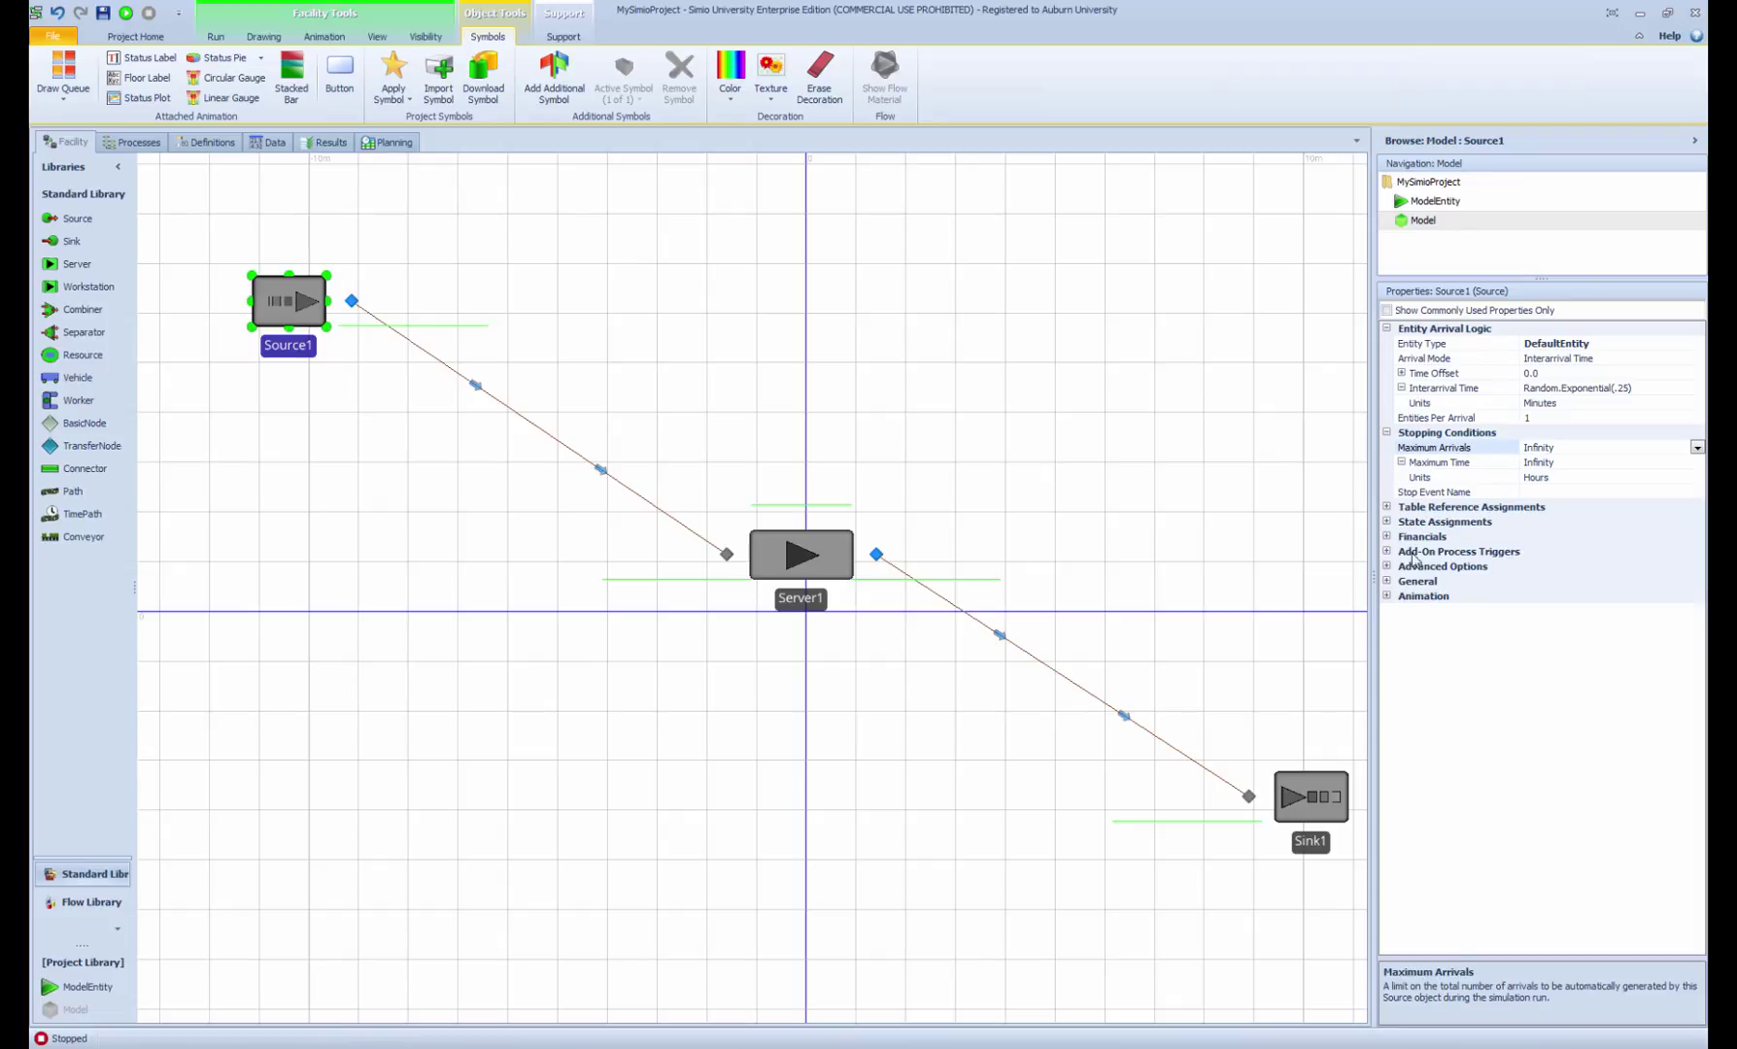
left_click(1387, 506)
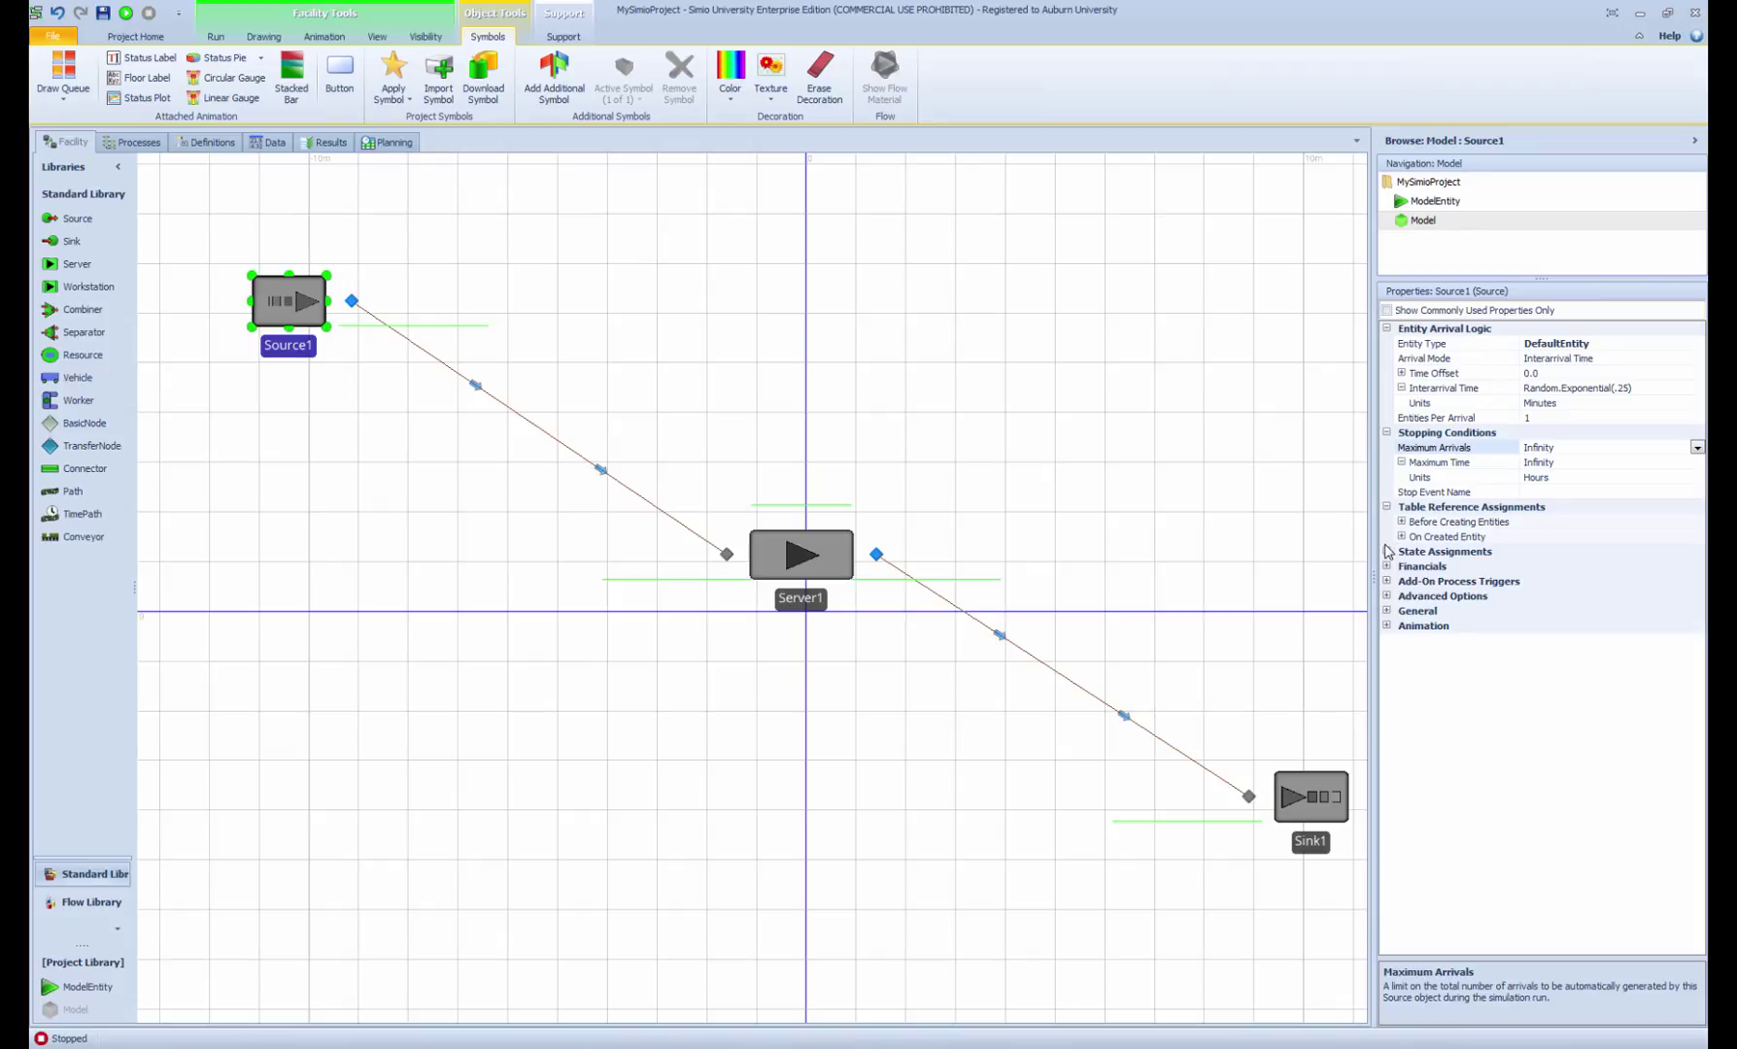
left_click(1387, 551)
left_click(1387, 581)
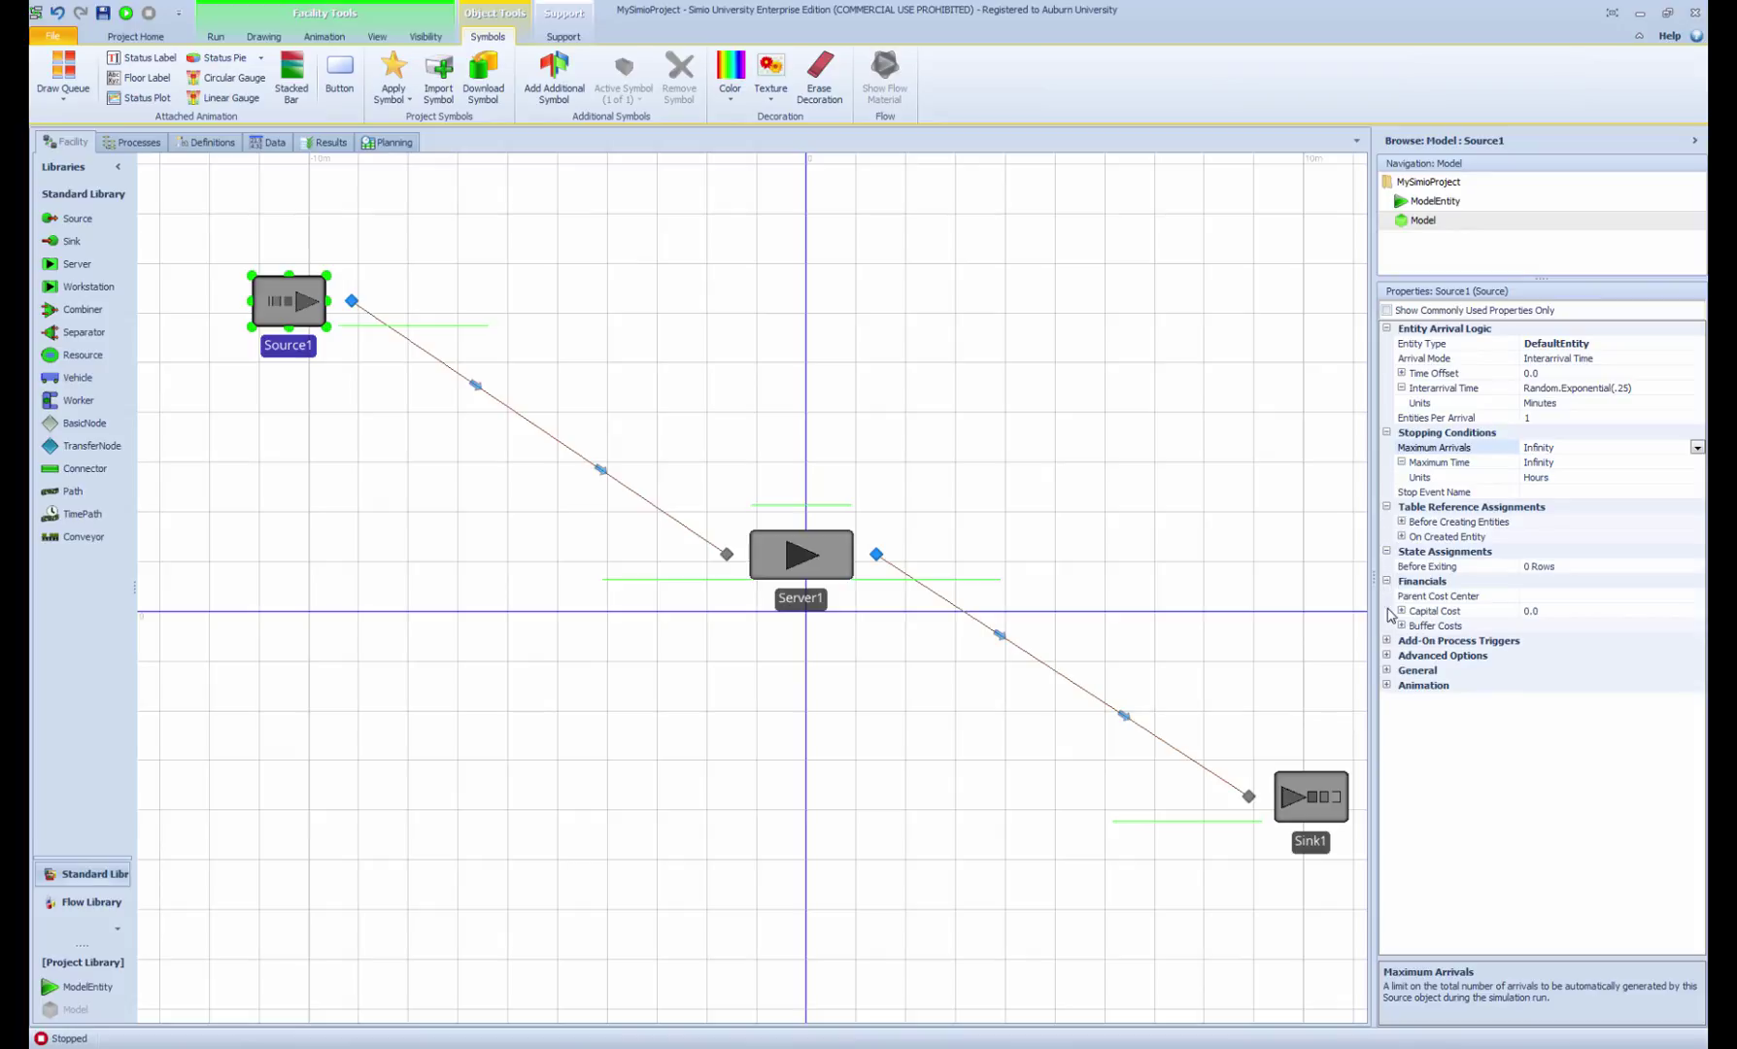
left_click(1387, 641)
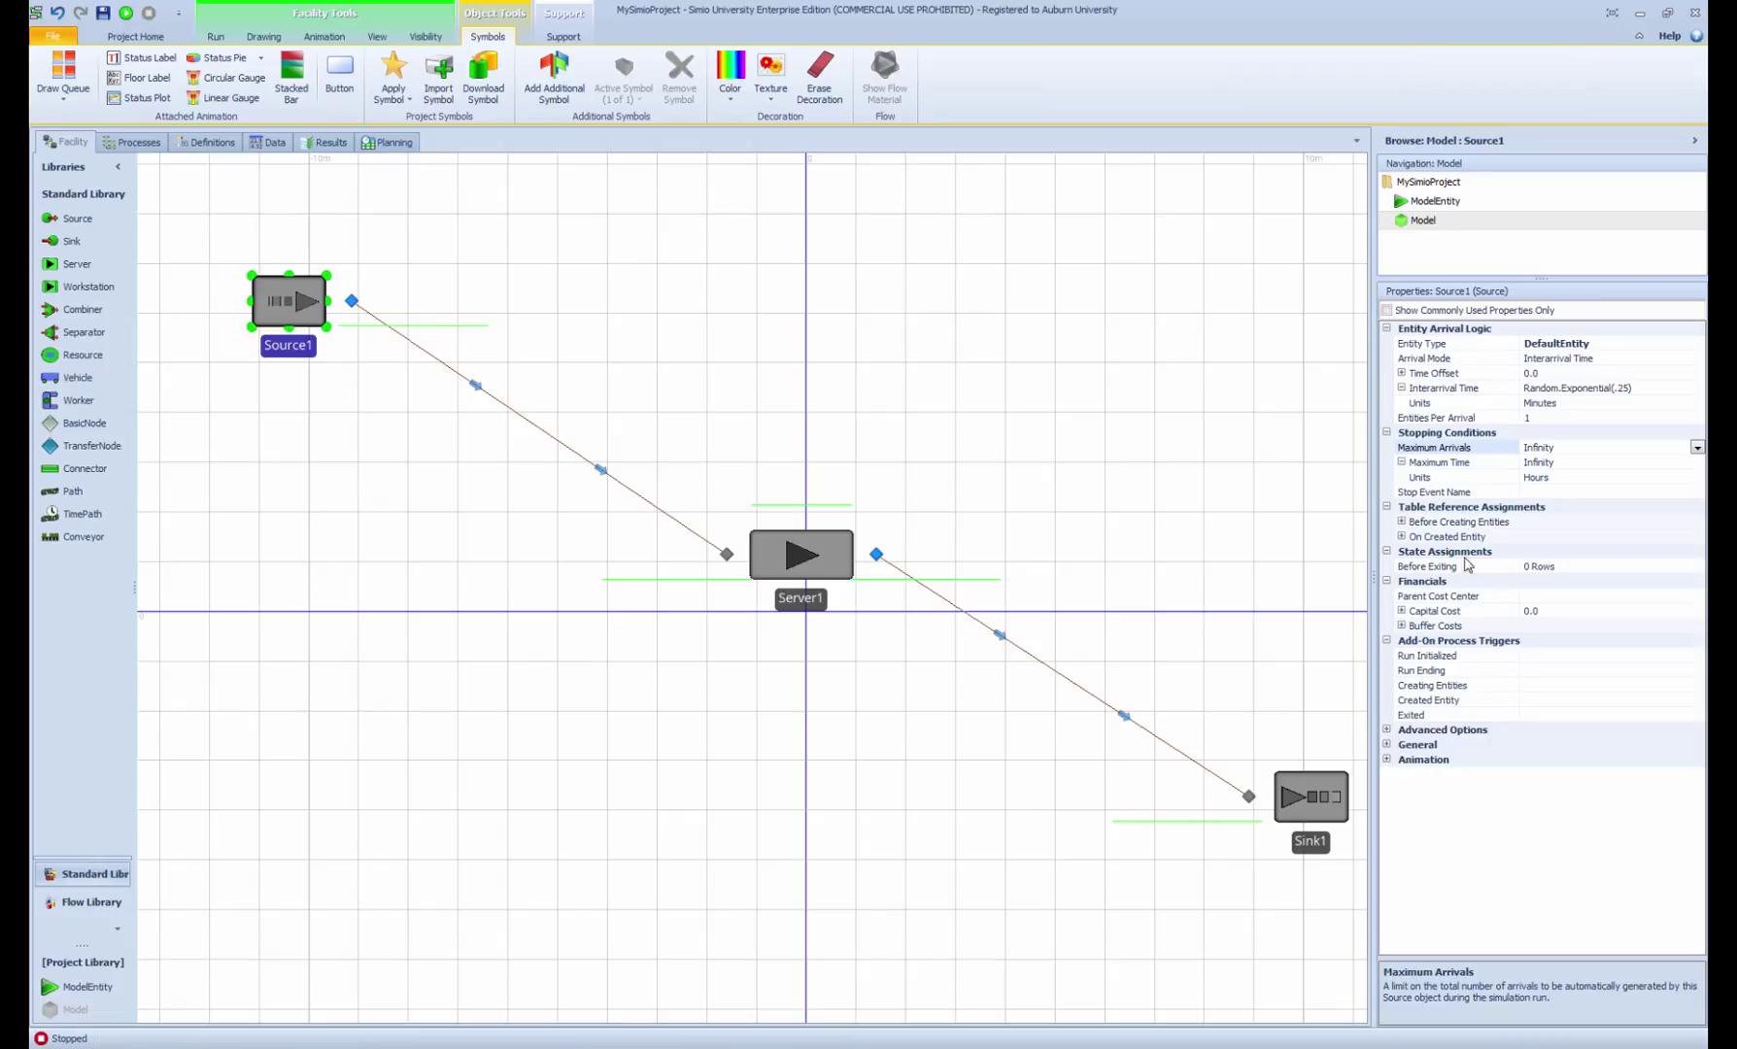
Compare the property sets of Source1 and Server1 by selecting each object alternately in the facility.
left_click(805, 563)
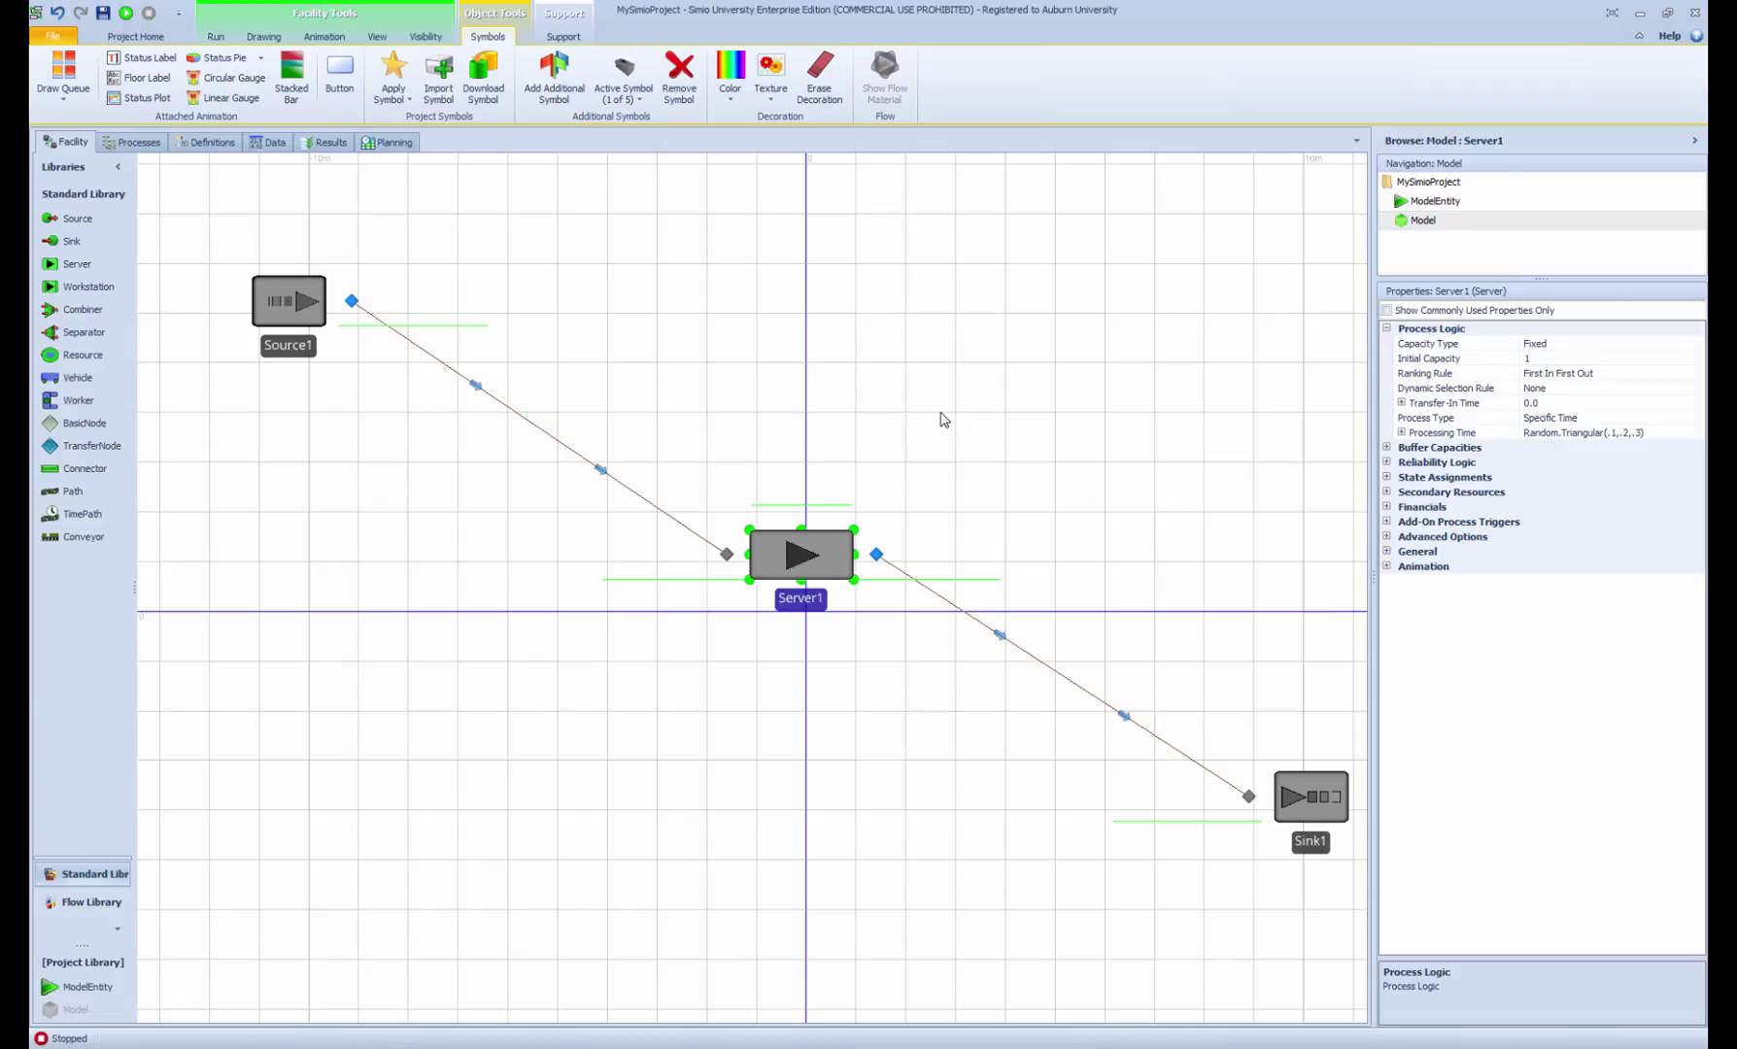
left_click(281, 304)
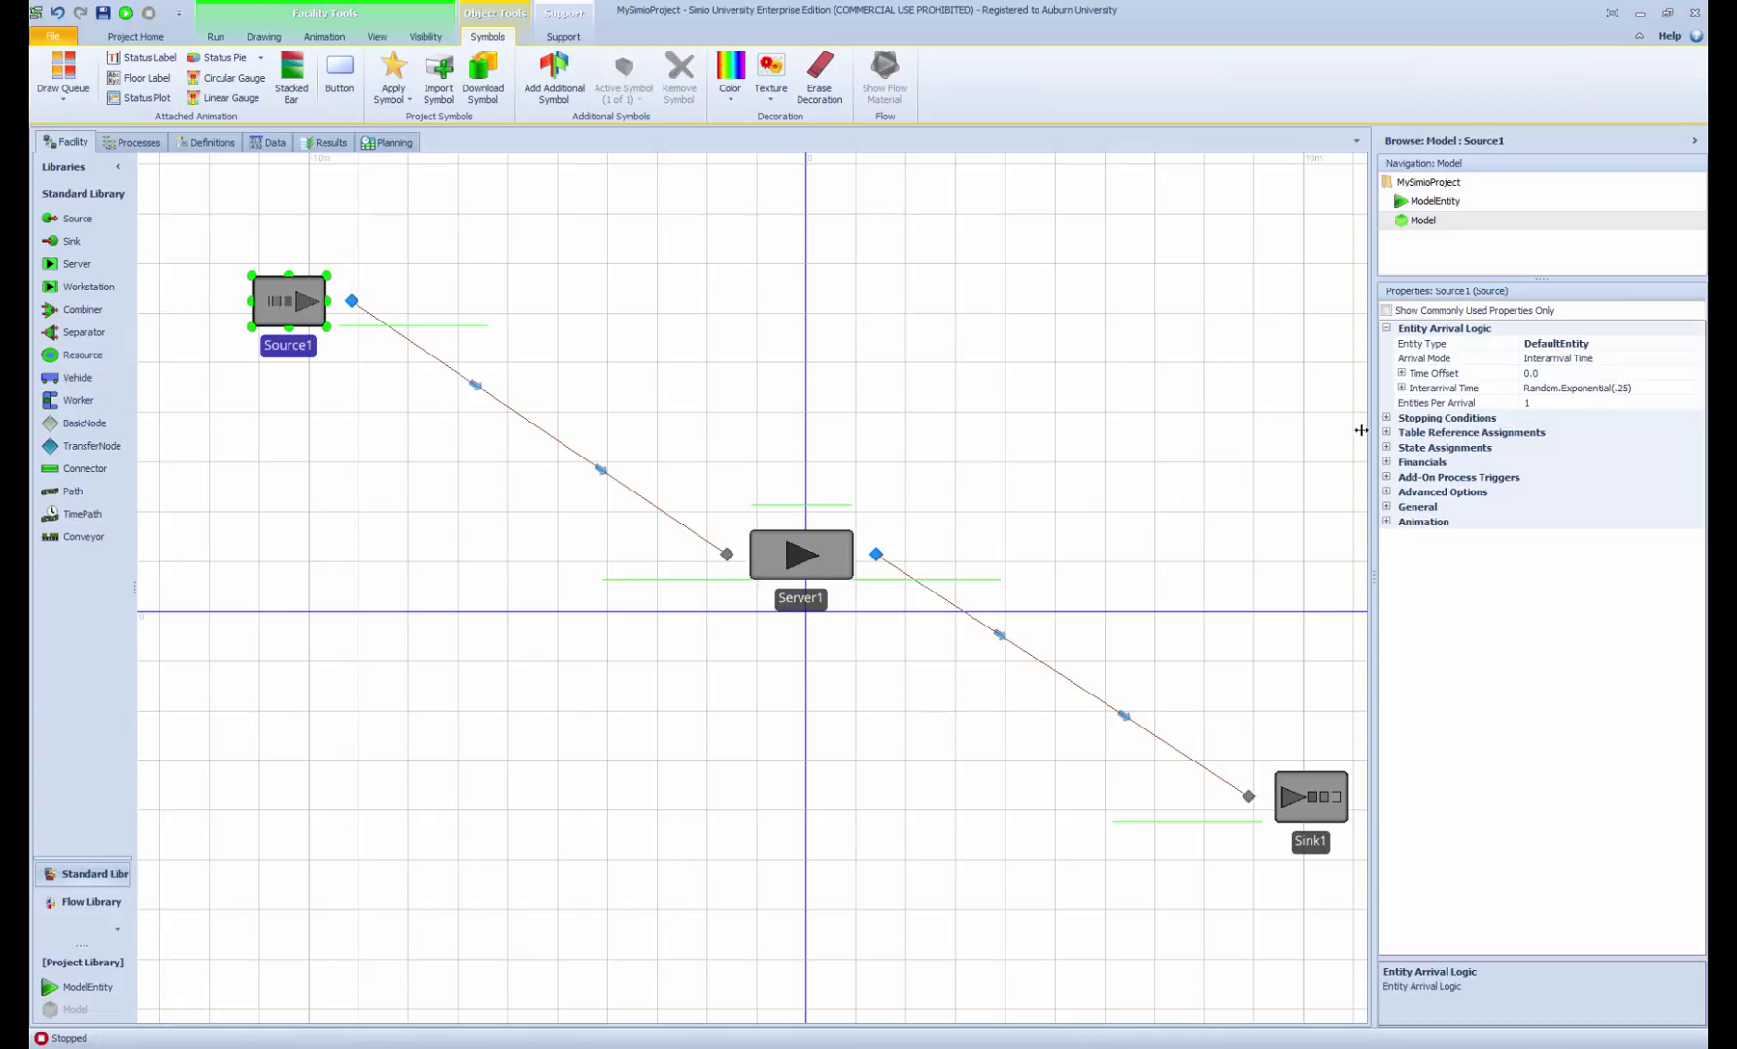
left_click(823, 563)
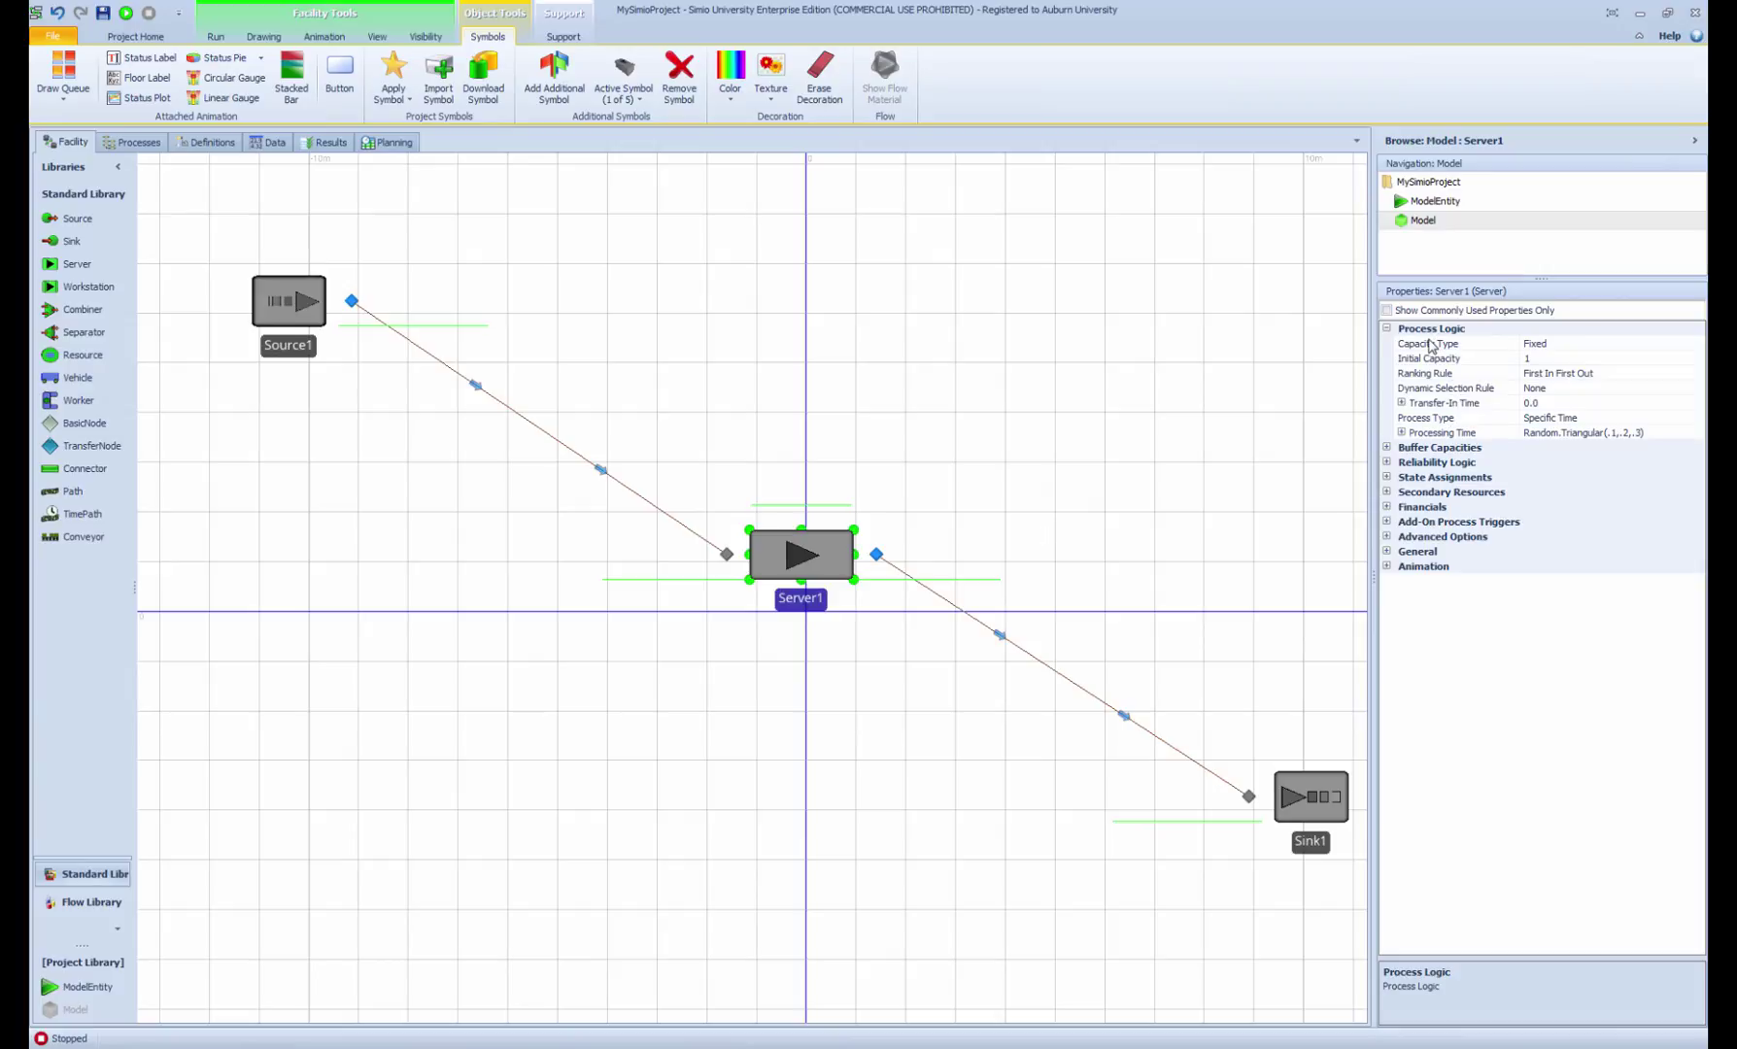
left_click(286, 321)
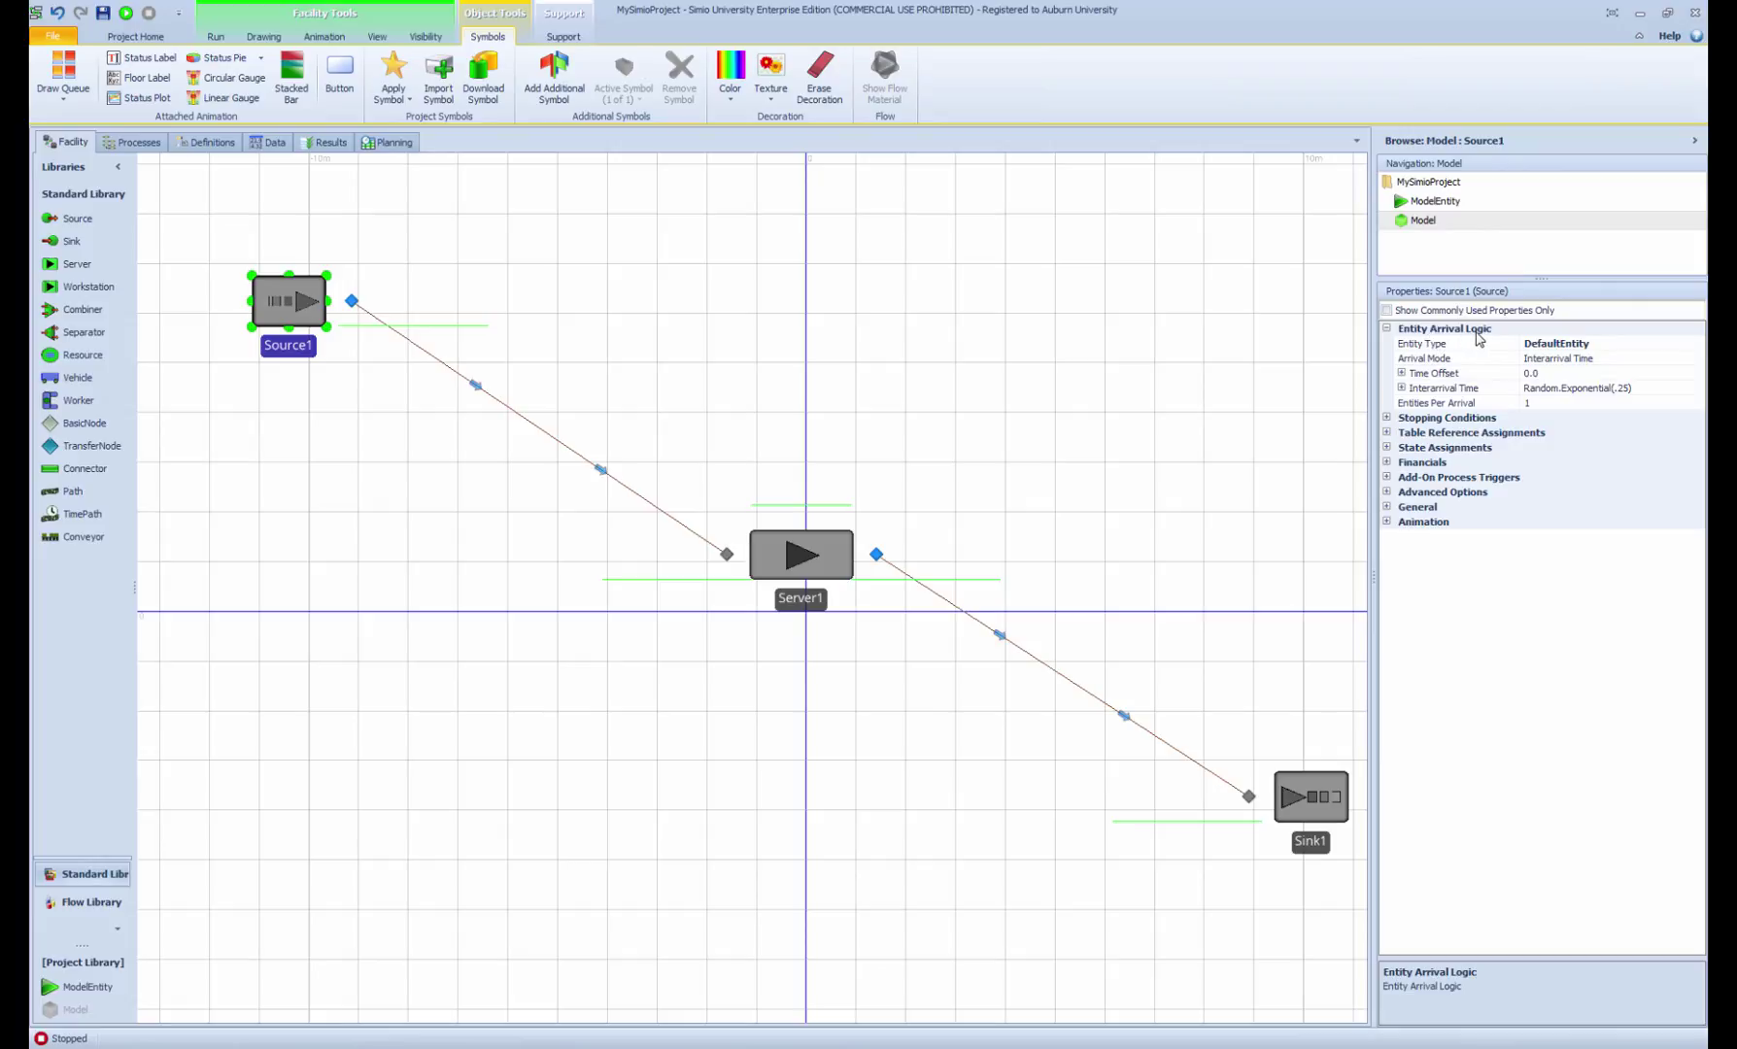
left_click(830, 574)
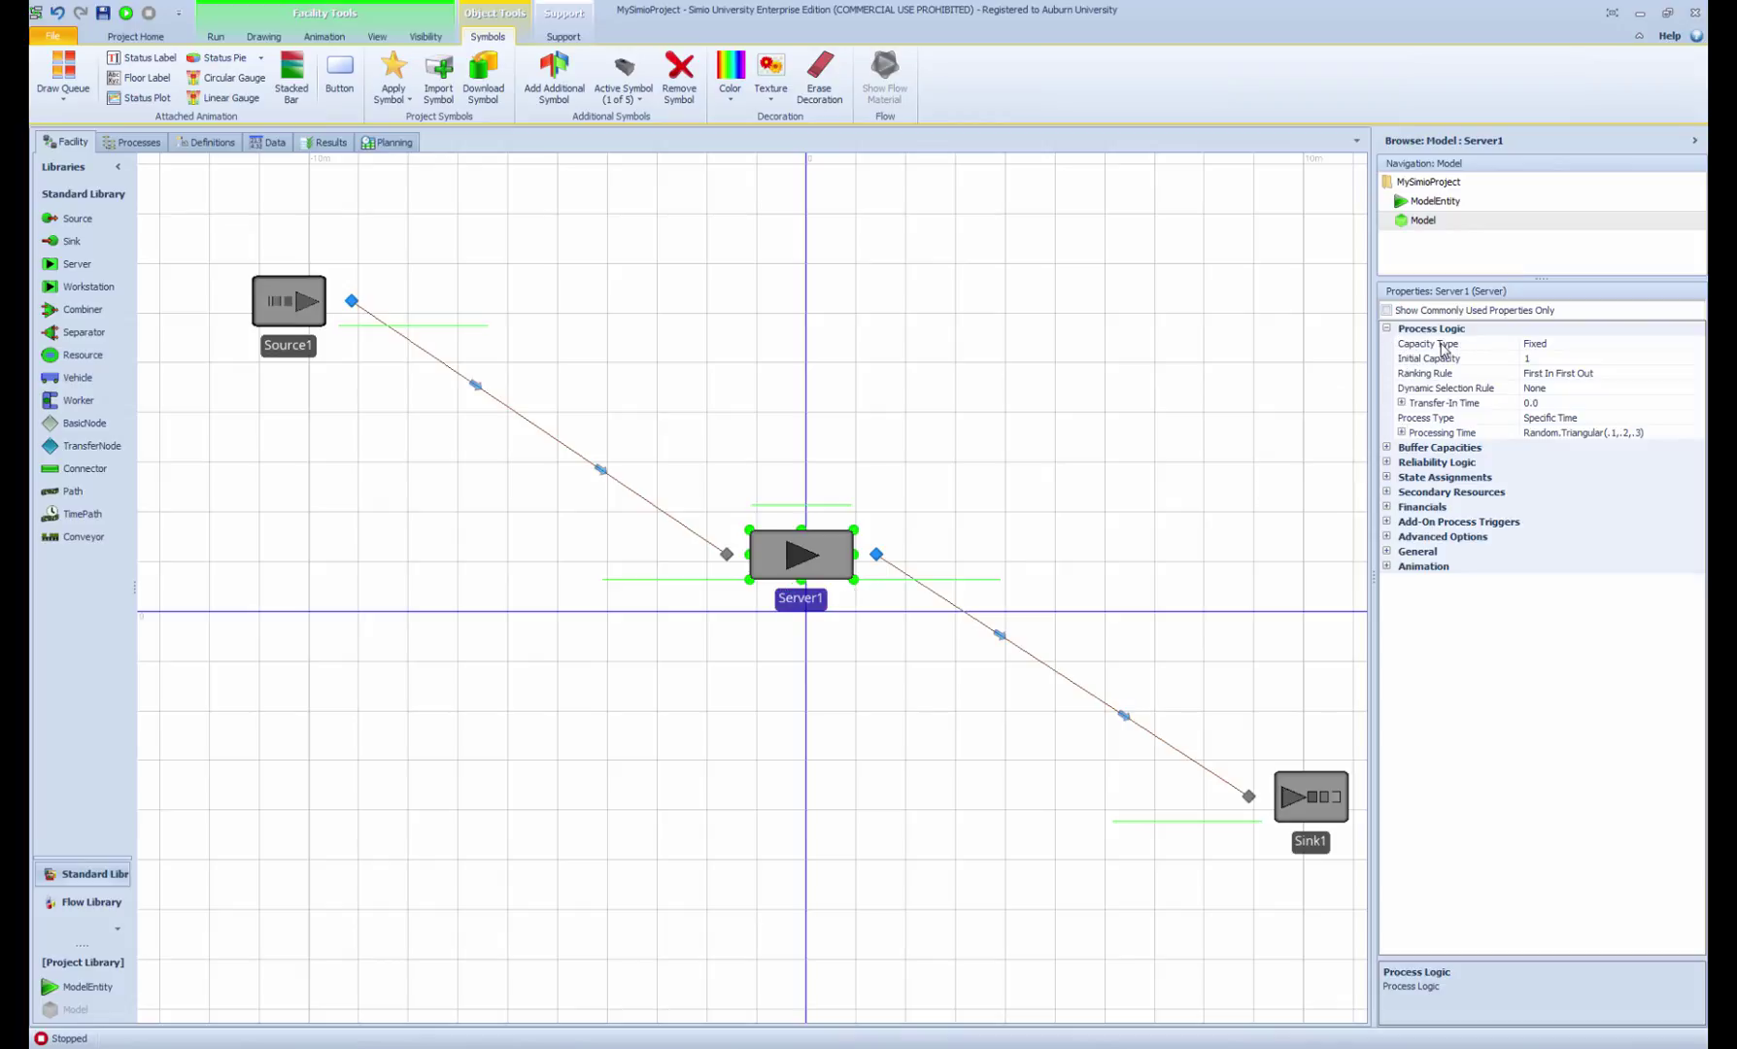
Examine Server1's Capacity Type options and the description of its Initial Capacity property.
left_click(1566, 352)
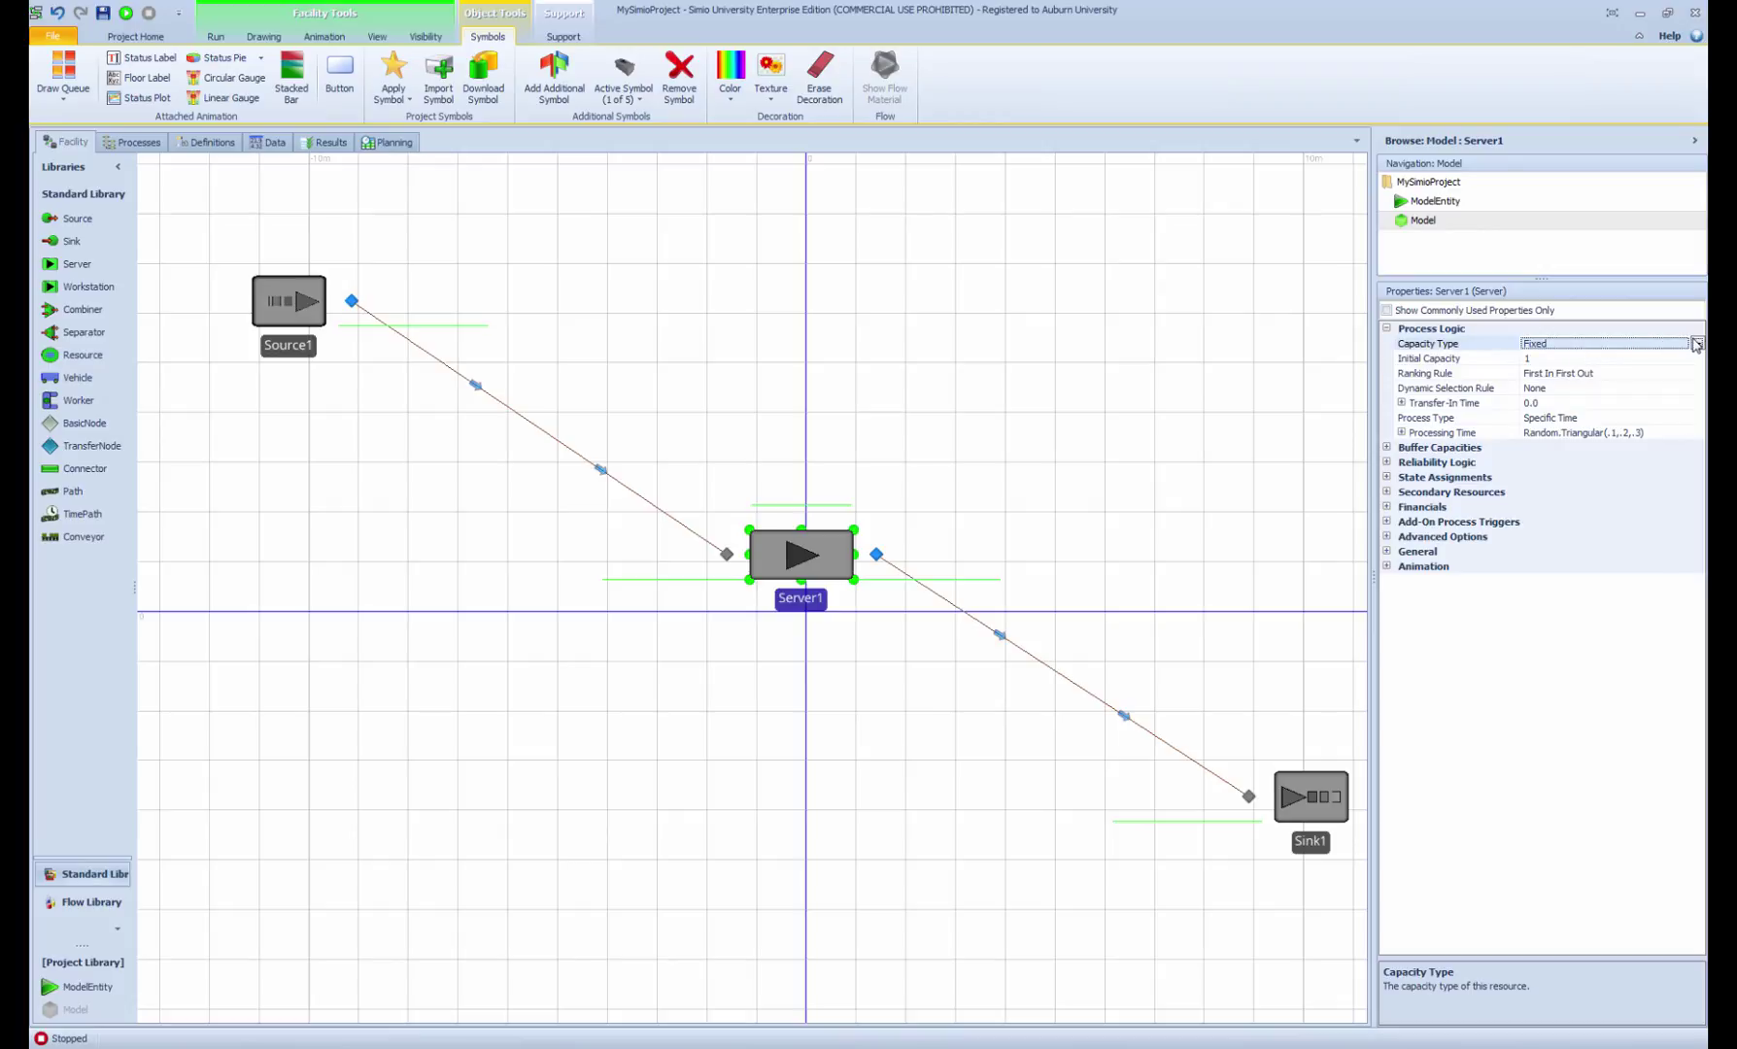
left_click(1695, 344)
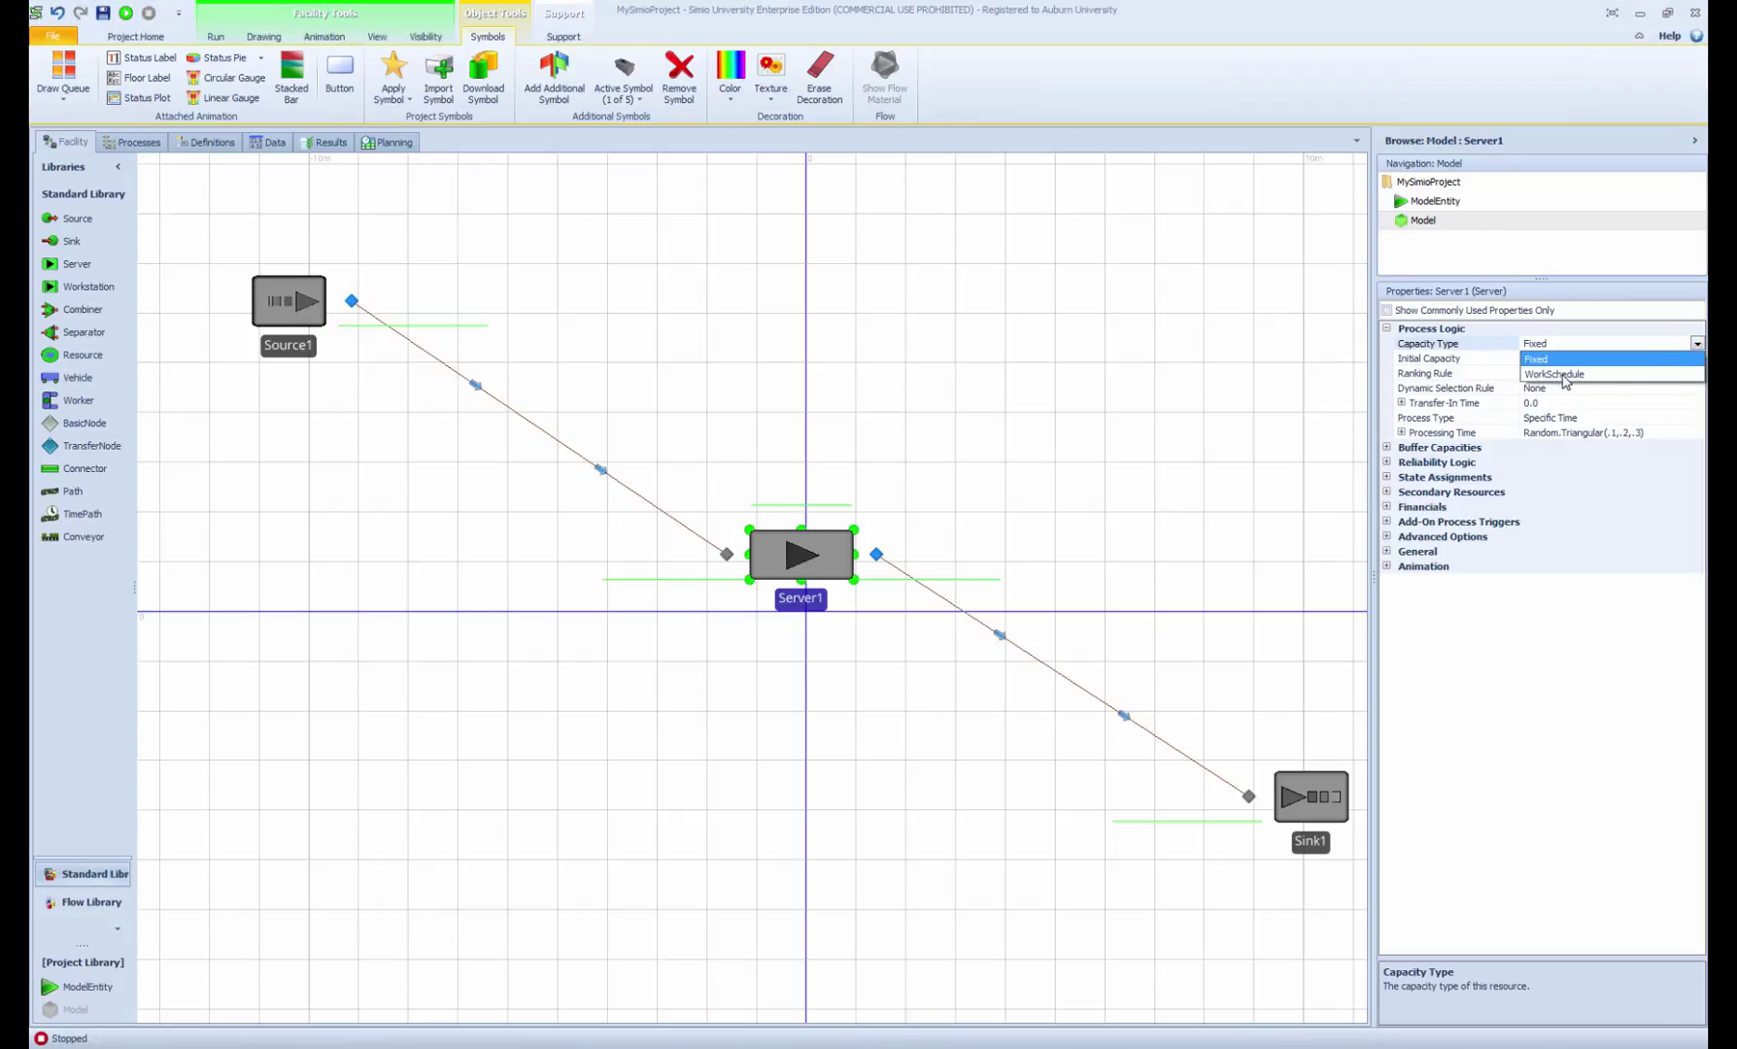
left_click(1479, 352)
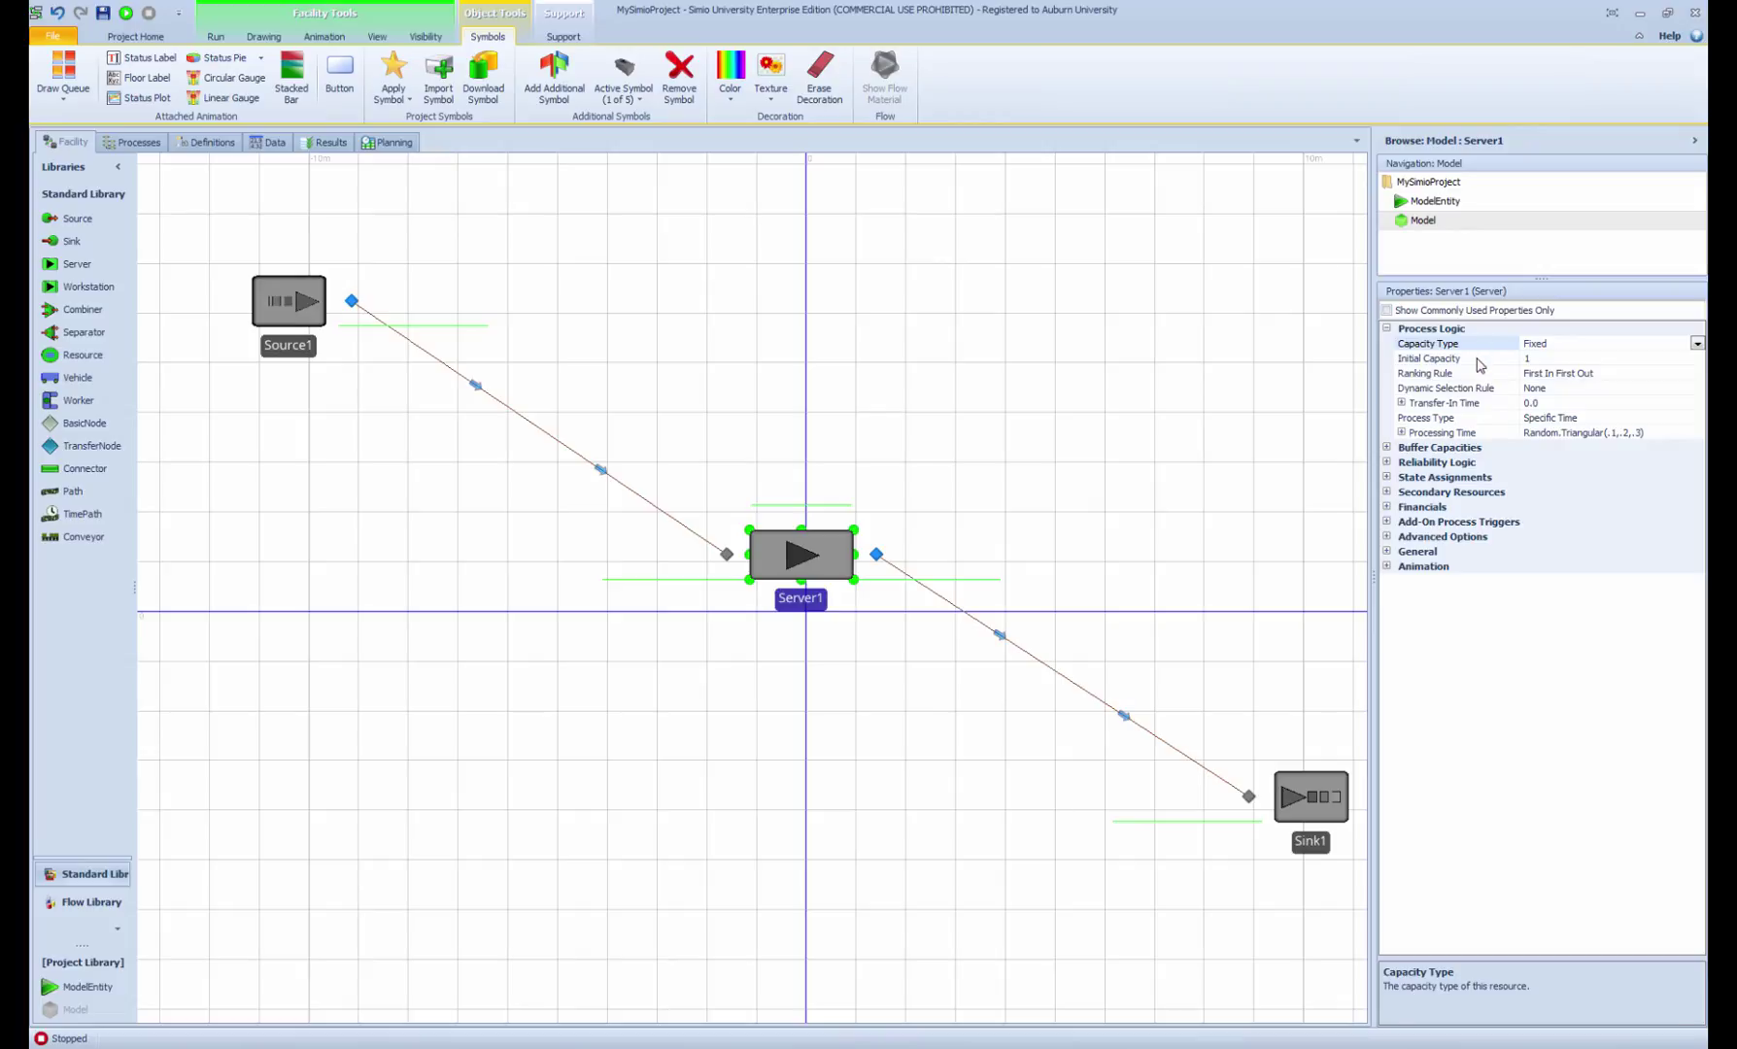
left_click(1479, 360)
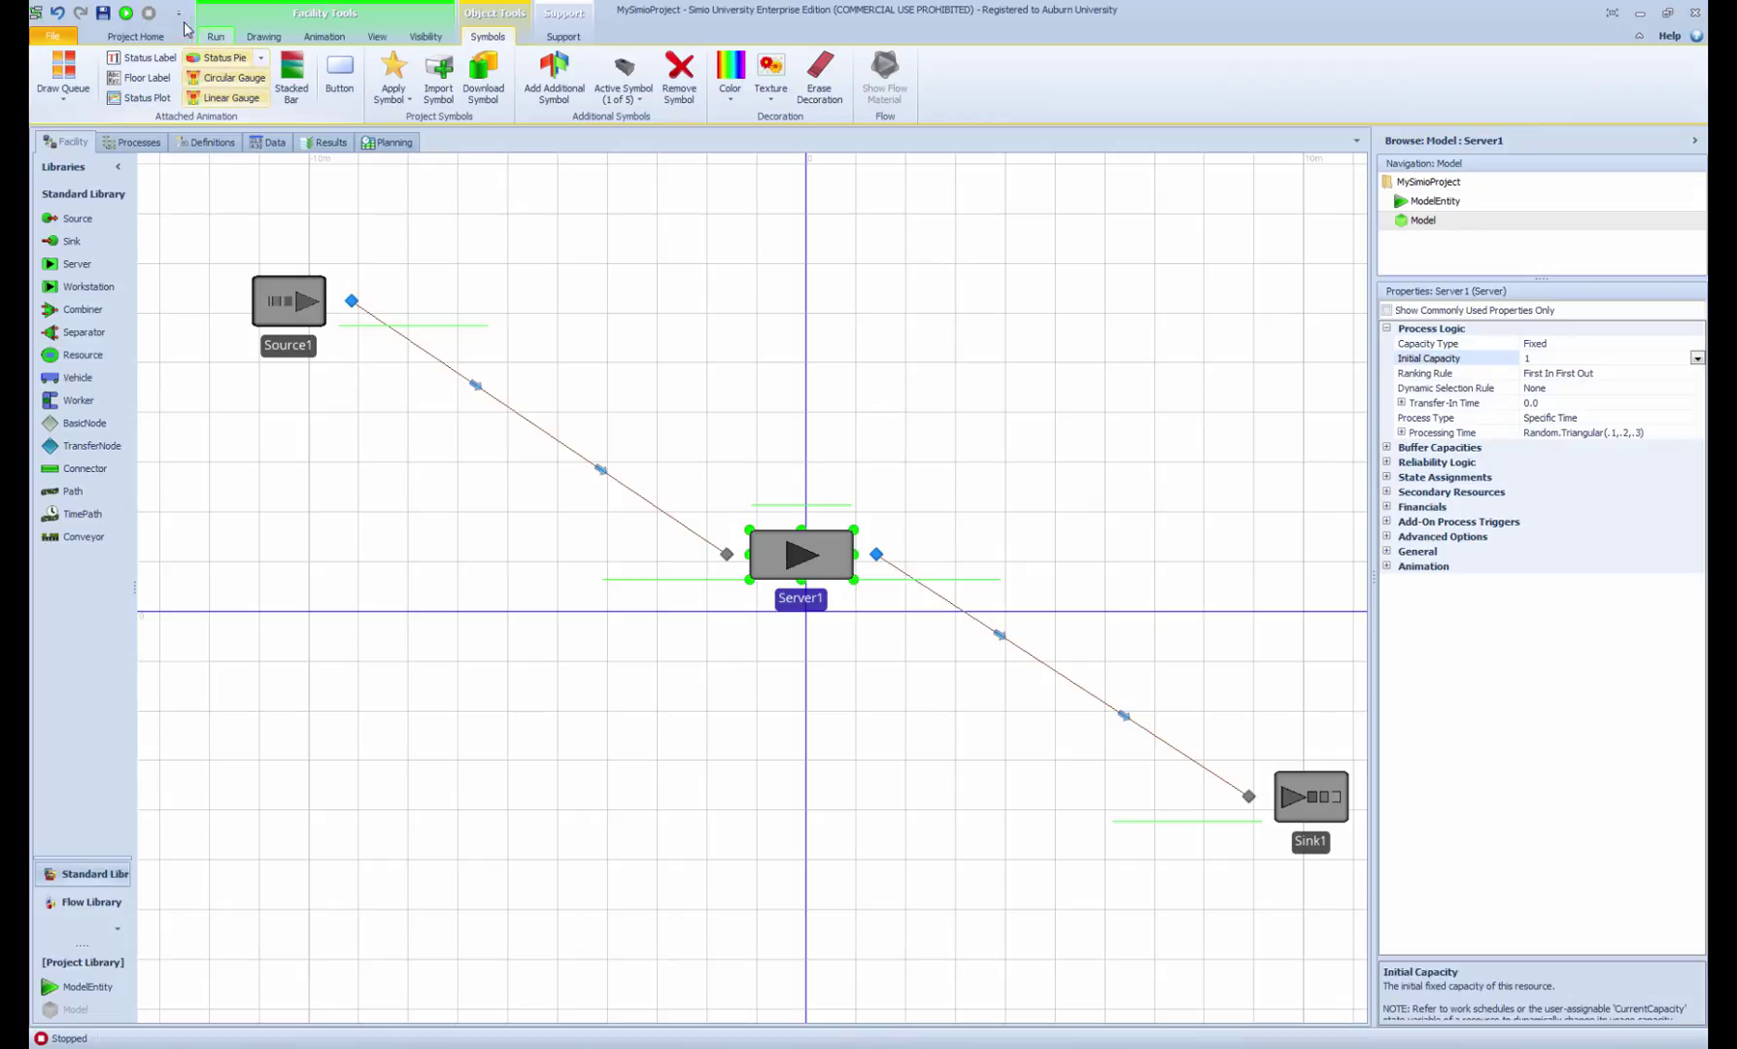
Run the model briefly to watch Server1 process entities, and stop the run.
left_click(215, 36)
left_click(47, 78)
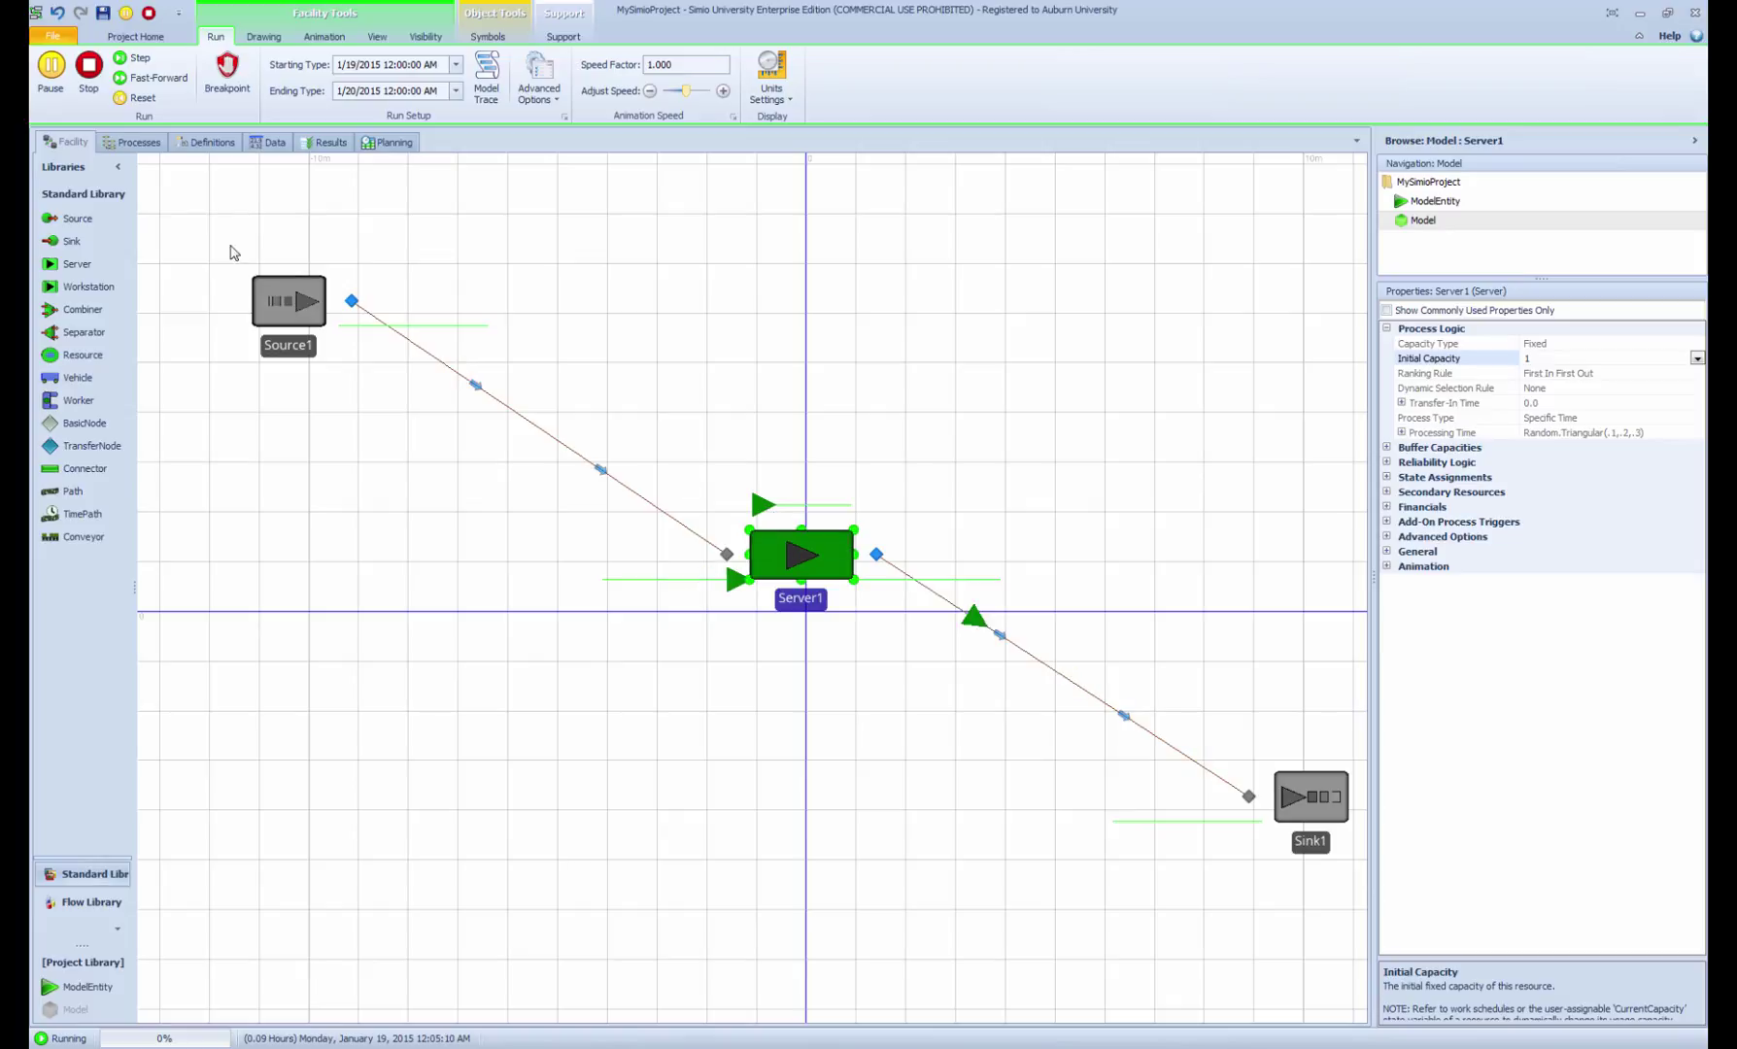
left_click(89, 66)
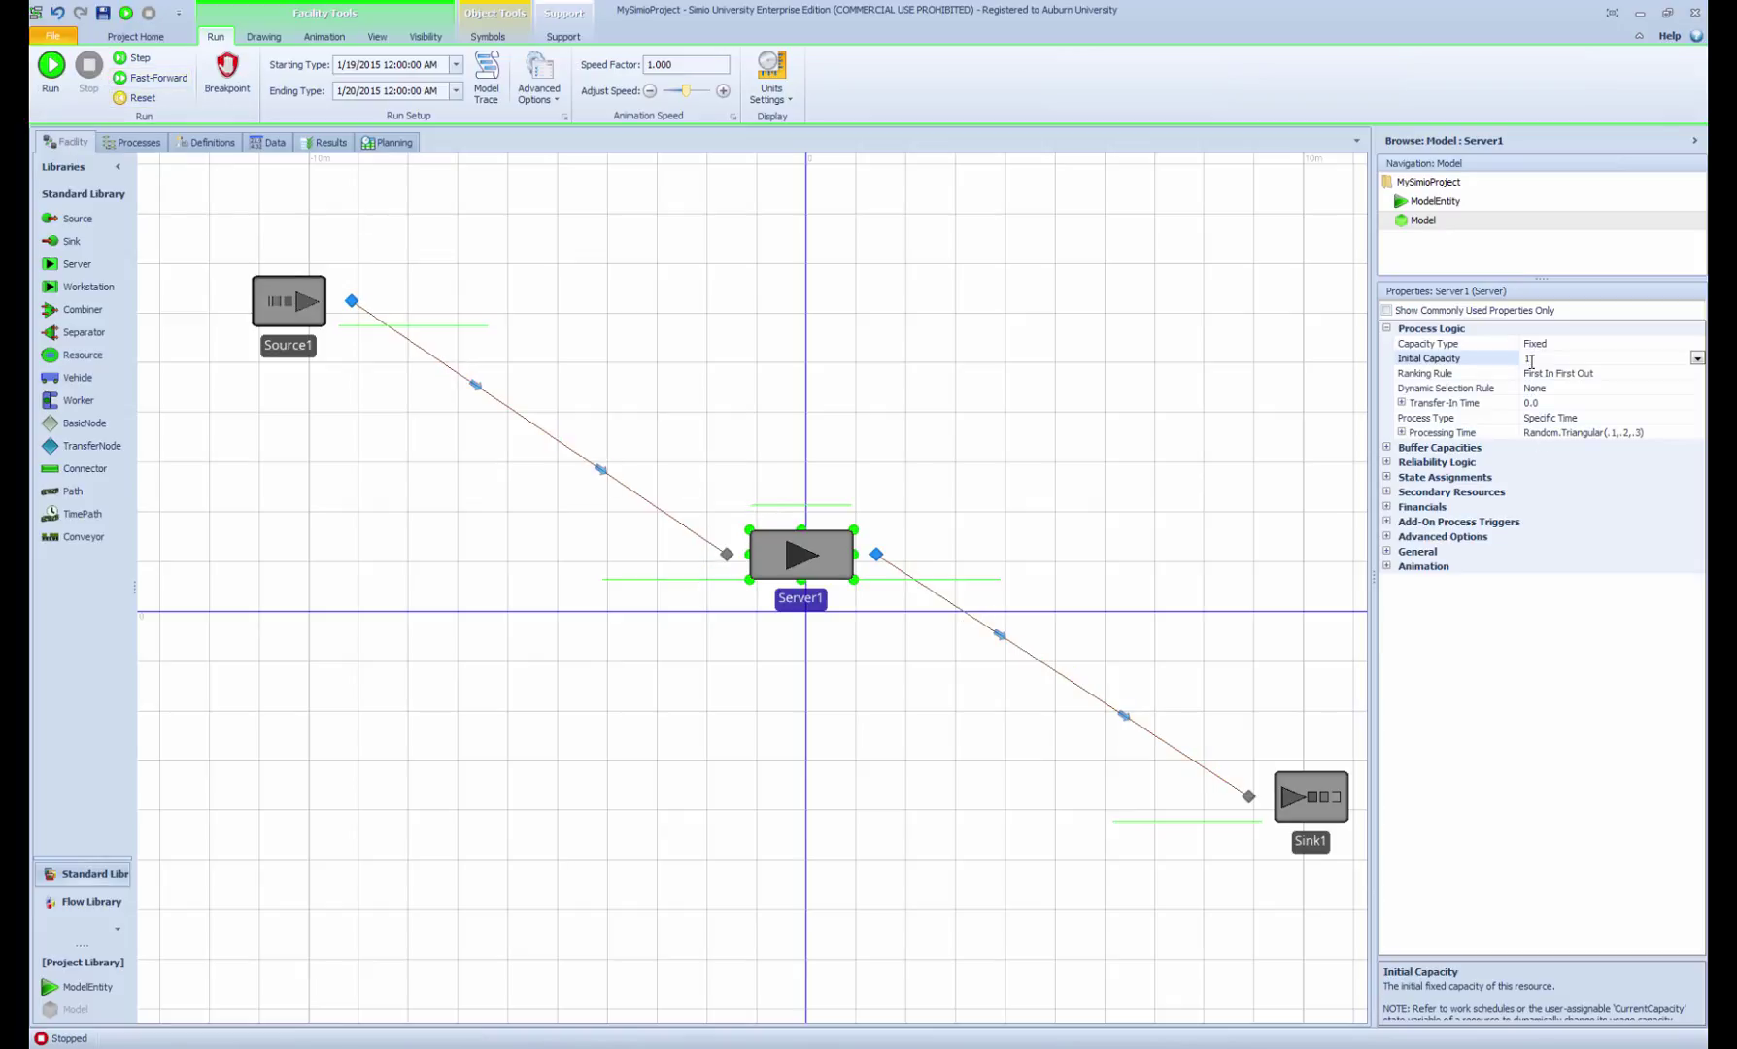
Set Server1's Initial Capacity to 2 and test it with a brief model run.
left_click(1502, 357)
left_click(51, 65)
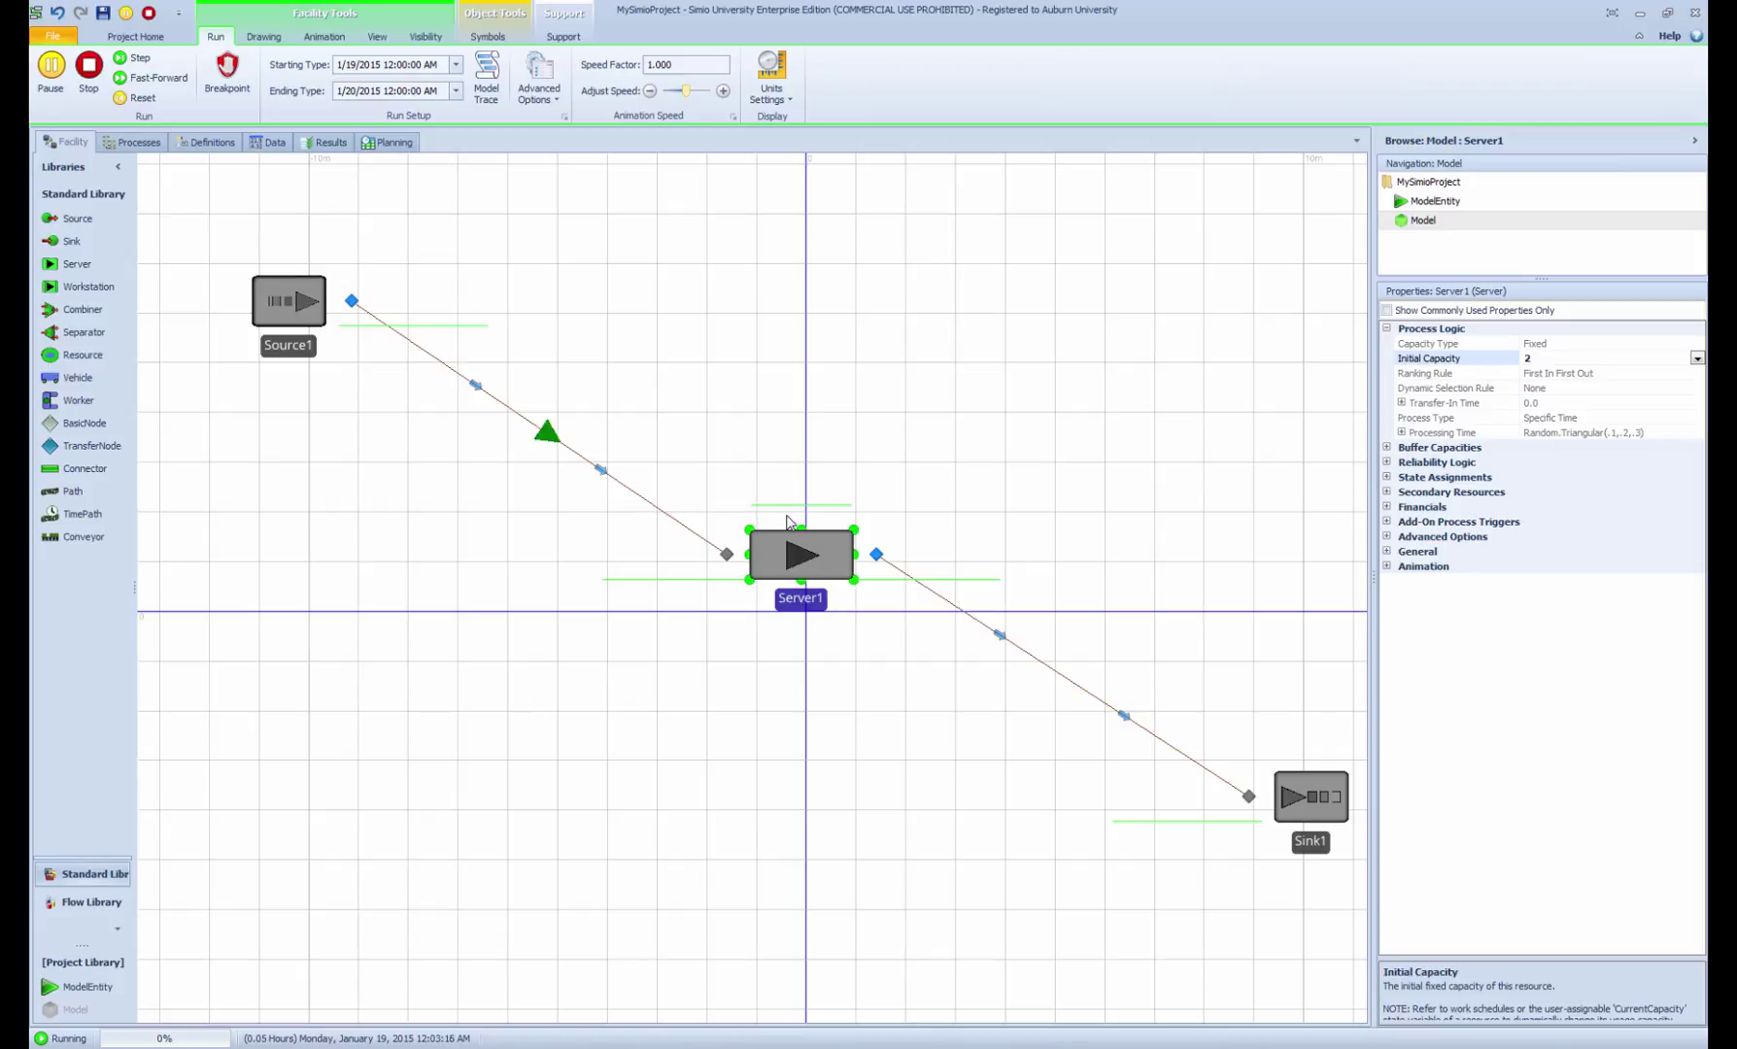
left_click(89, 66)
Set Server1's Initial Capacity back to 1 and show the description of its Ranking Rule.
double_click(1538, 358)
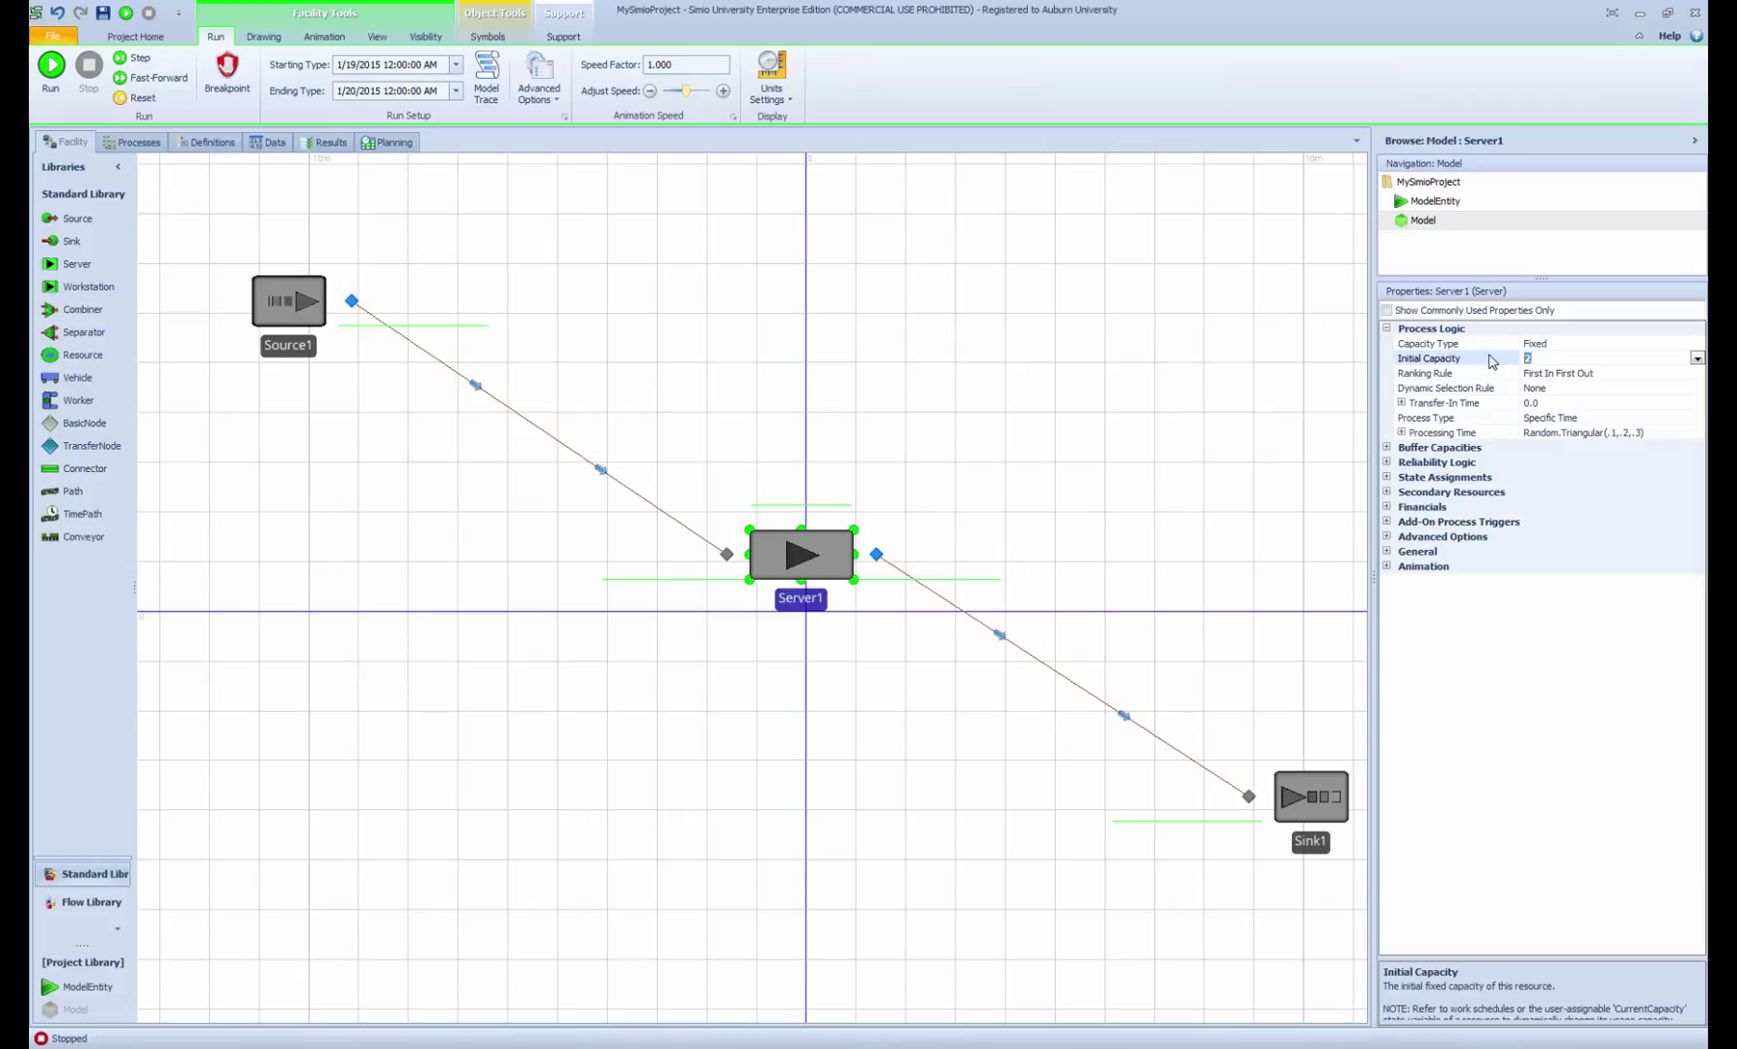
type("1")
left_click(1423, 375)
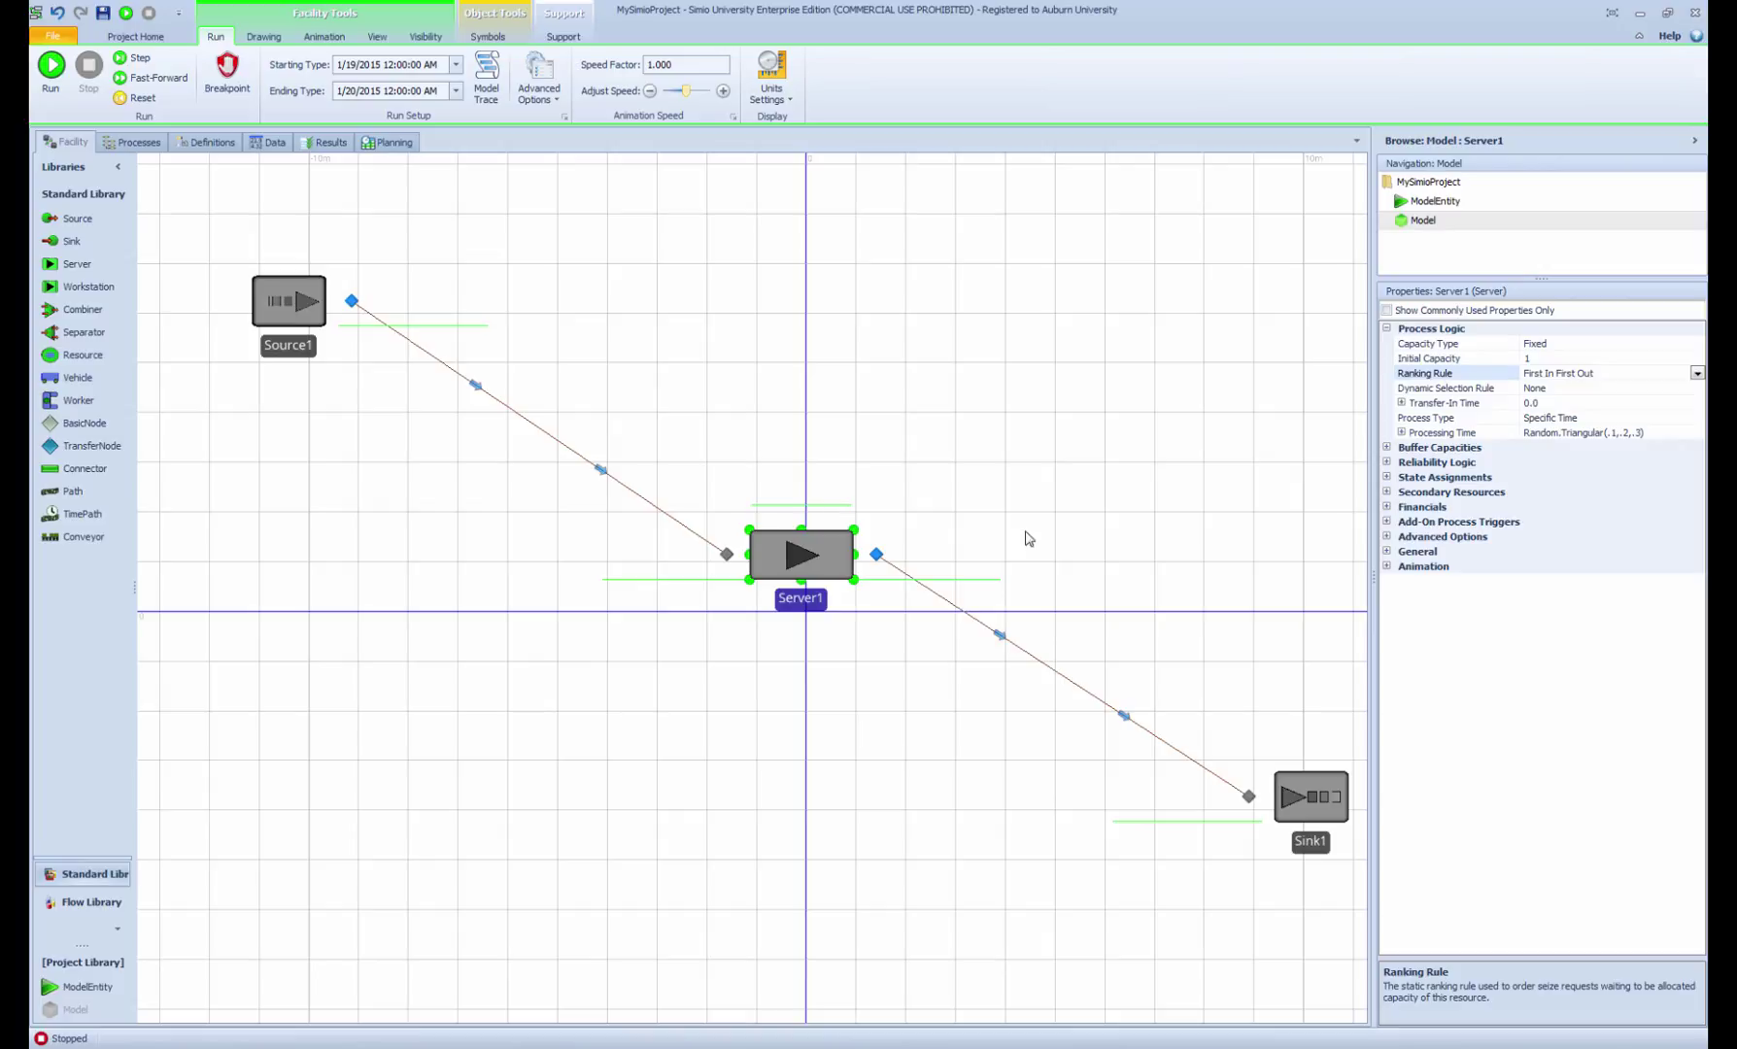
Examine Server1's Processing Time with its units, and the Input Buffer property under Buffer Capacities.
left_click(1444, 435)
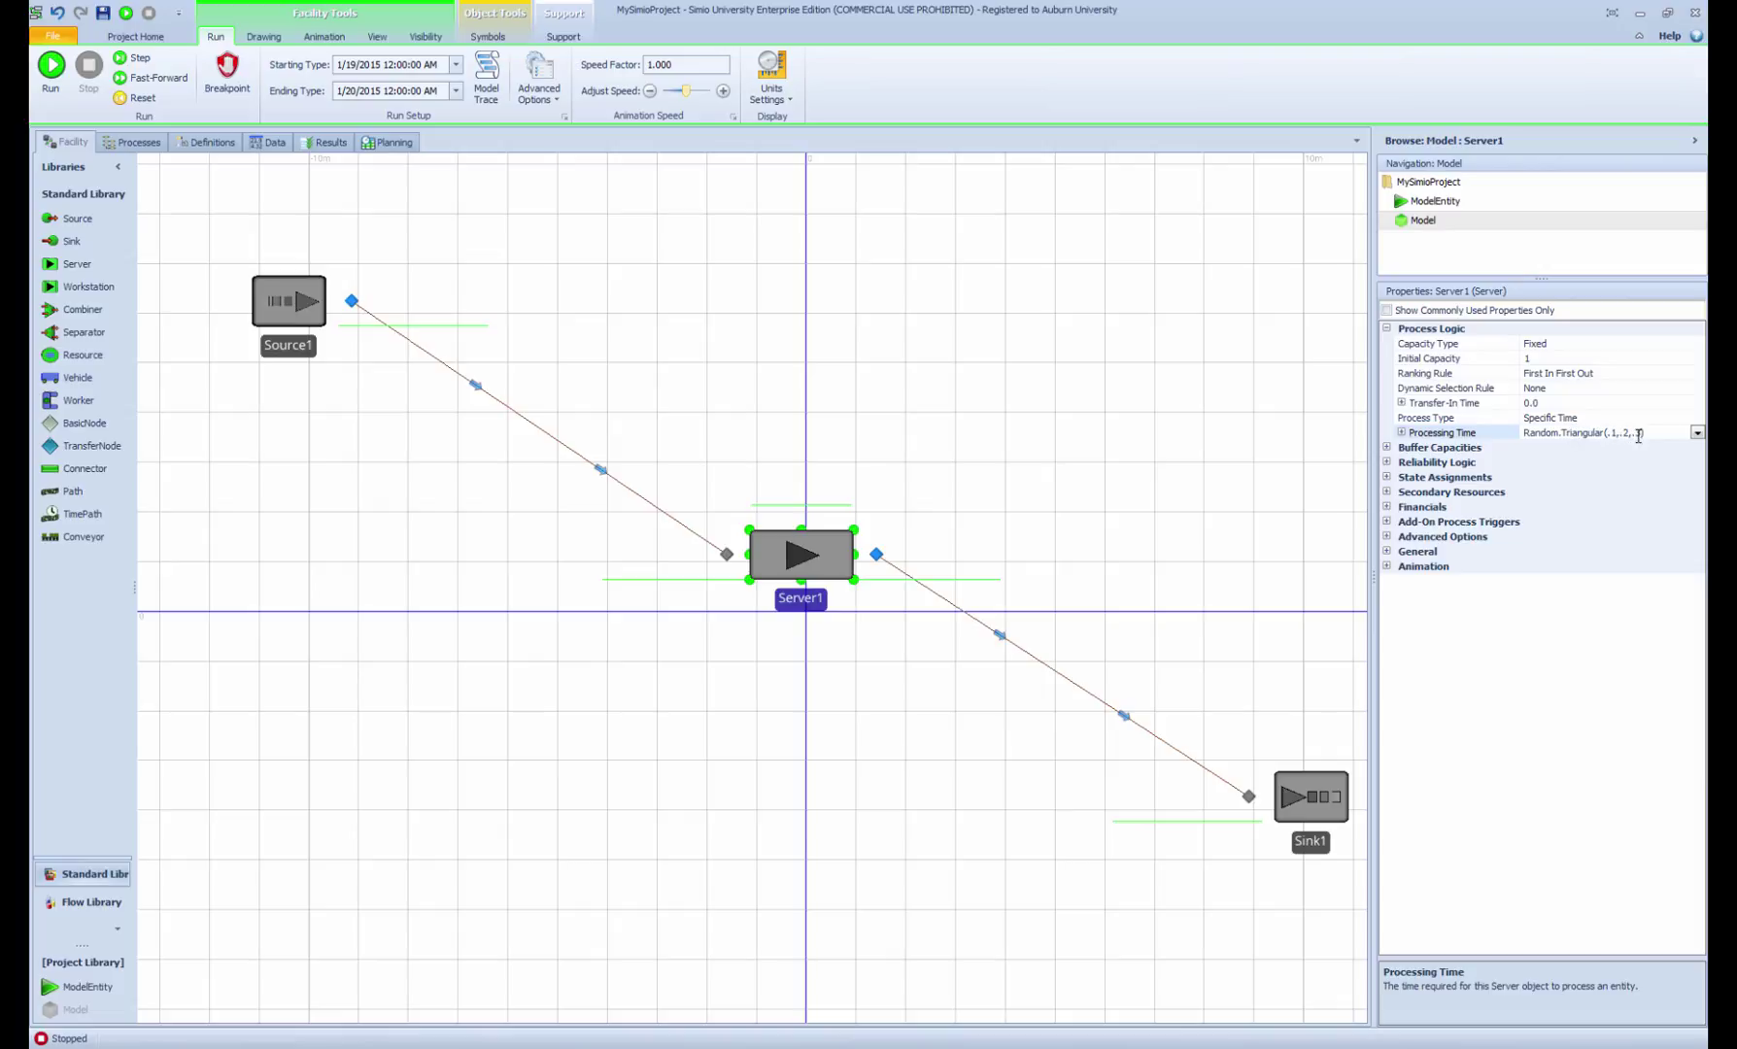
left_click(1402, 432)
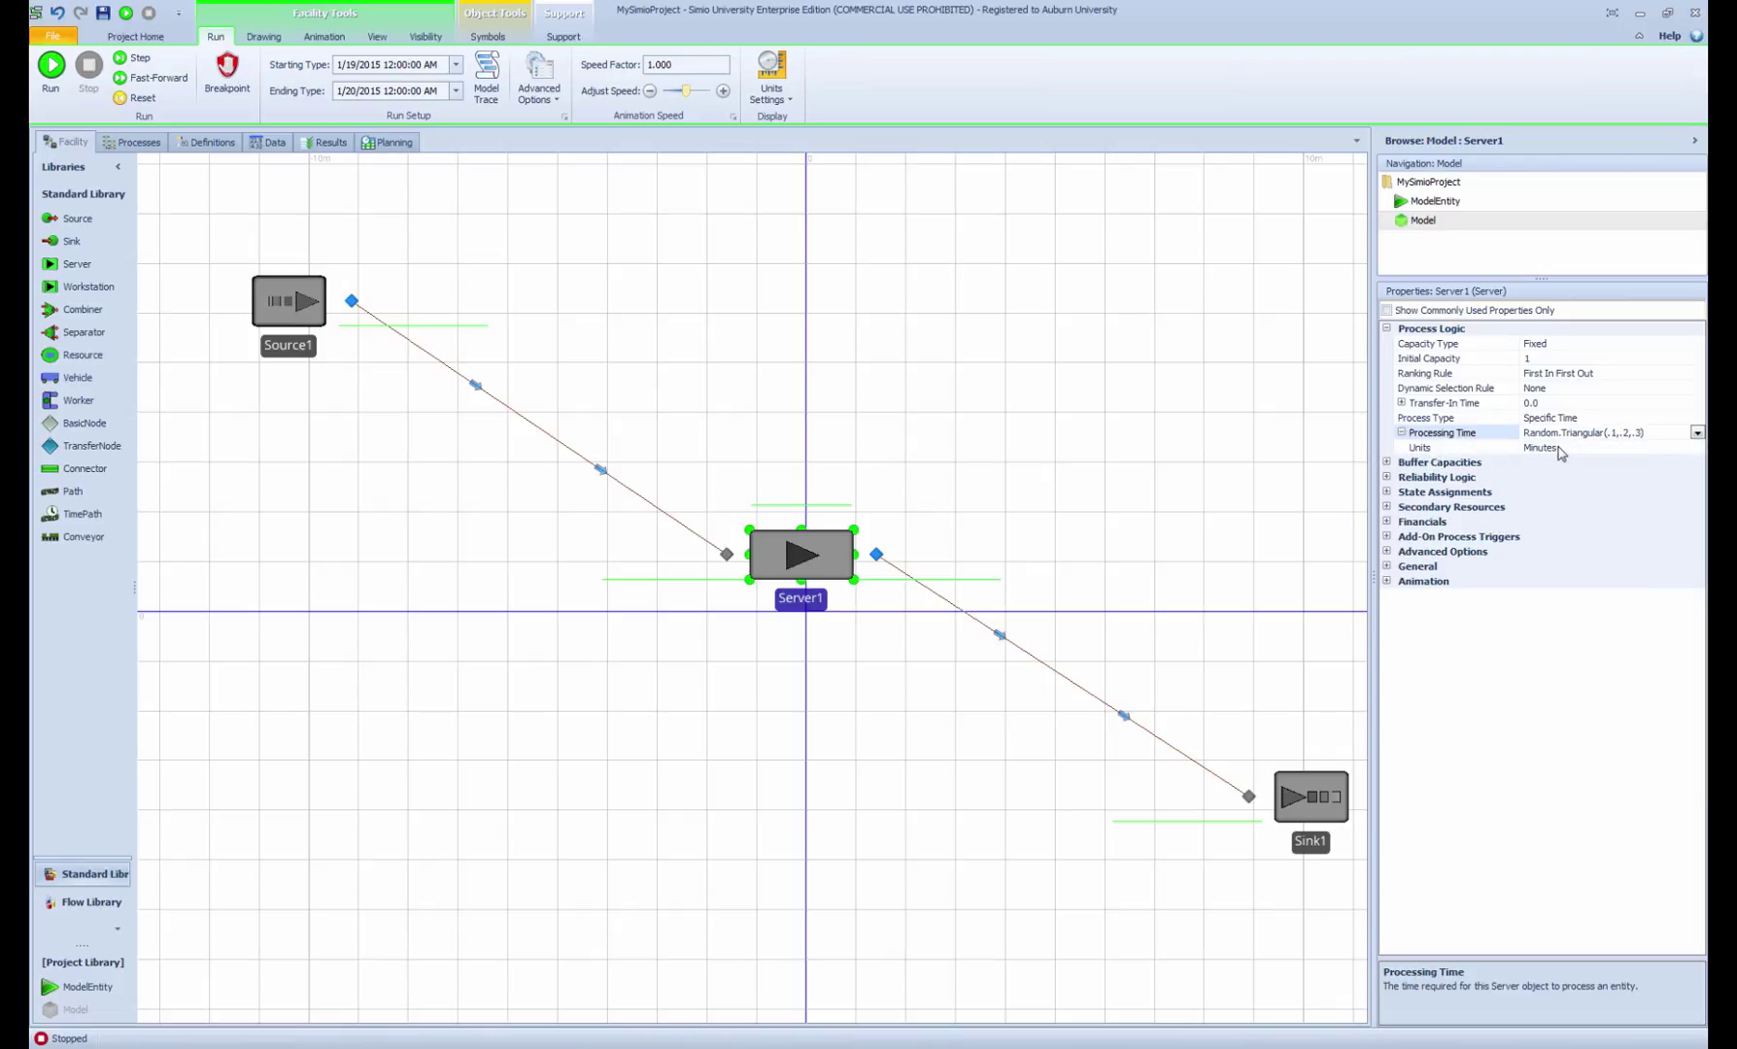
left_click(1387, 464)
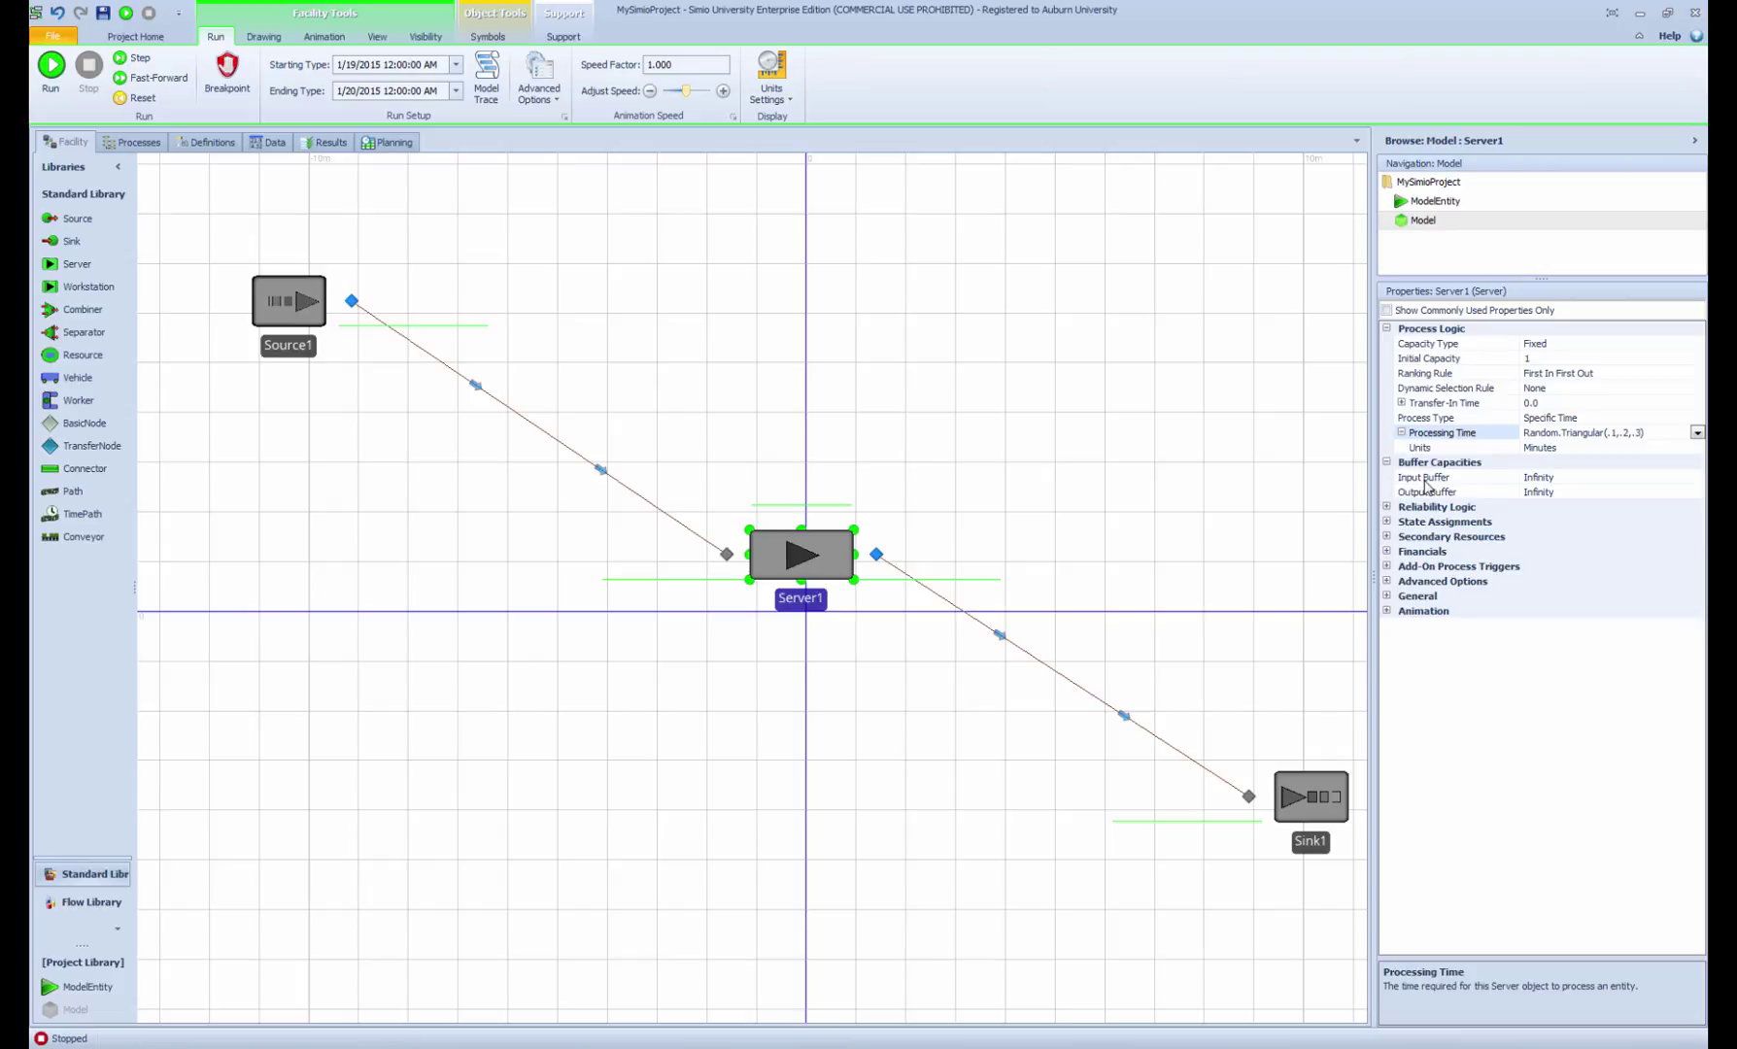
left_click(1420, 480)
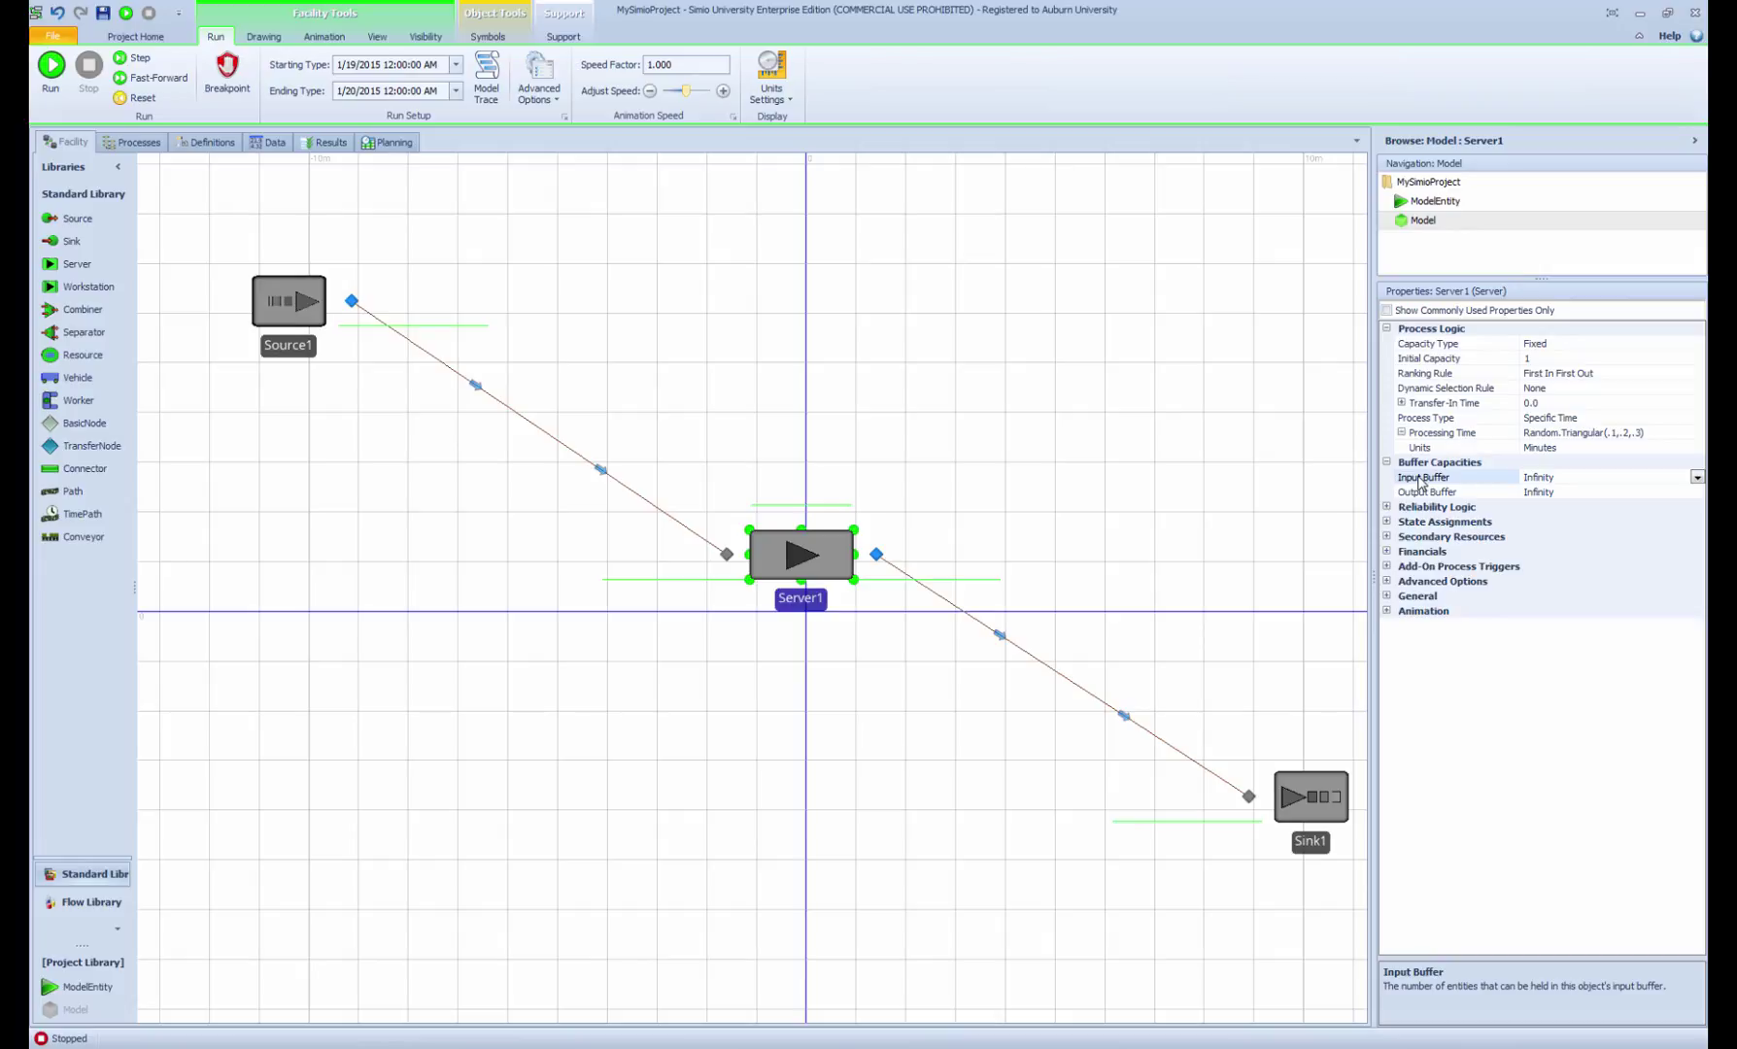
Run the model briefly to watch Server1's input queue, and set Server1's Input Buffer capacity to 1 after stopping.
left_click(51, 64)
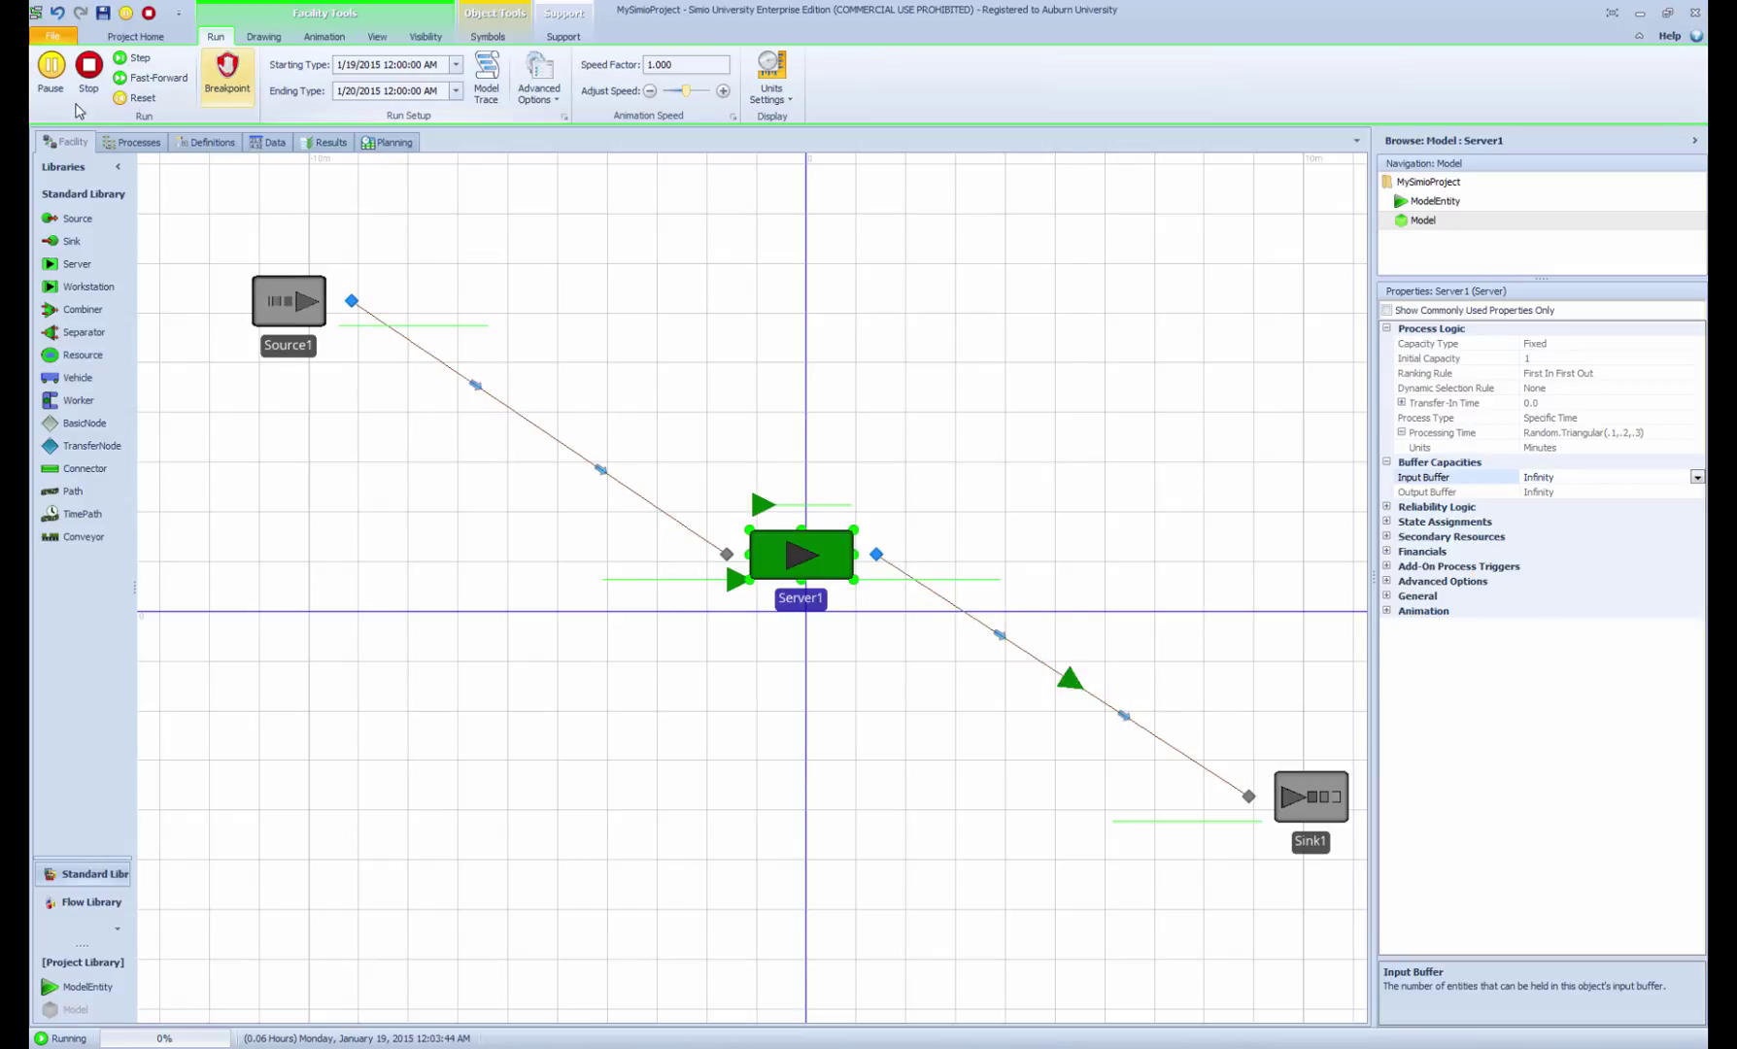
left_click(90, 66)
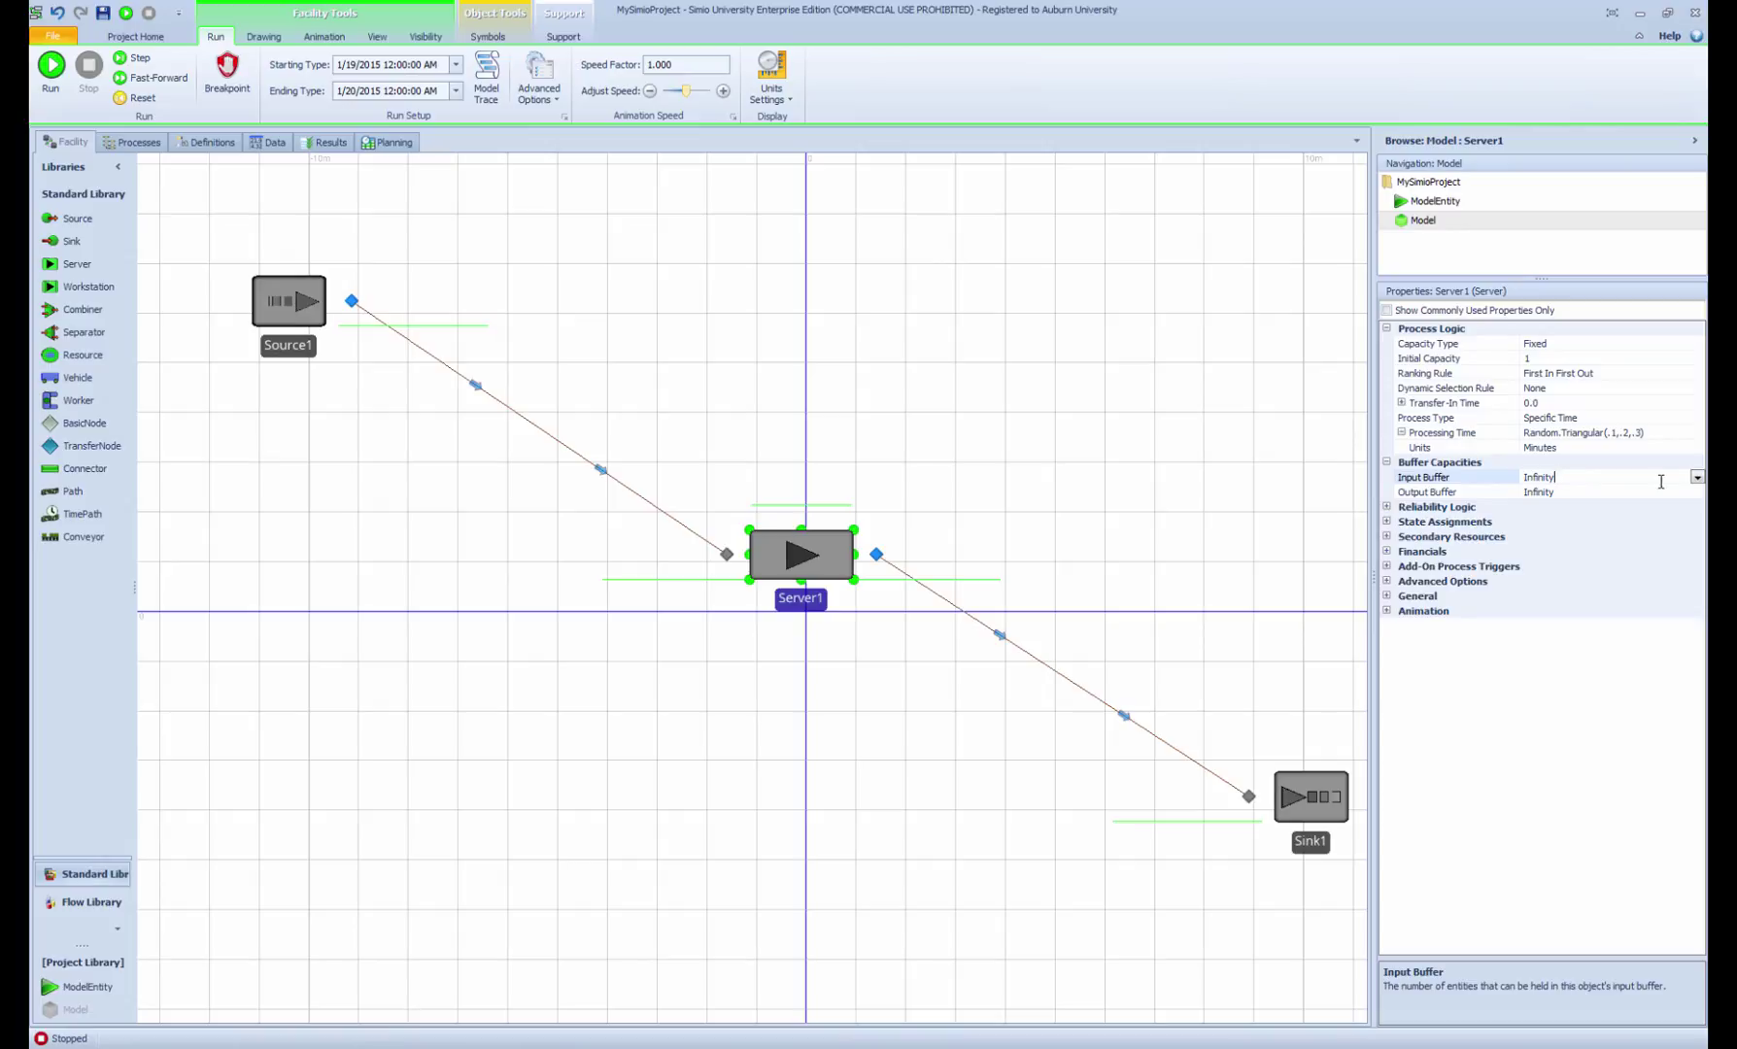
double_click(1625, 473)
type("1")
key("Return")
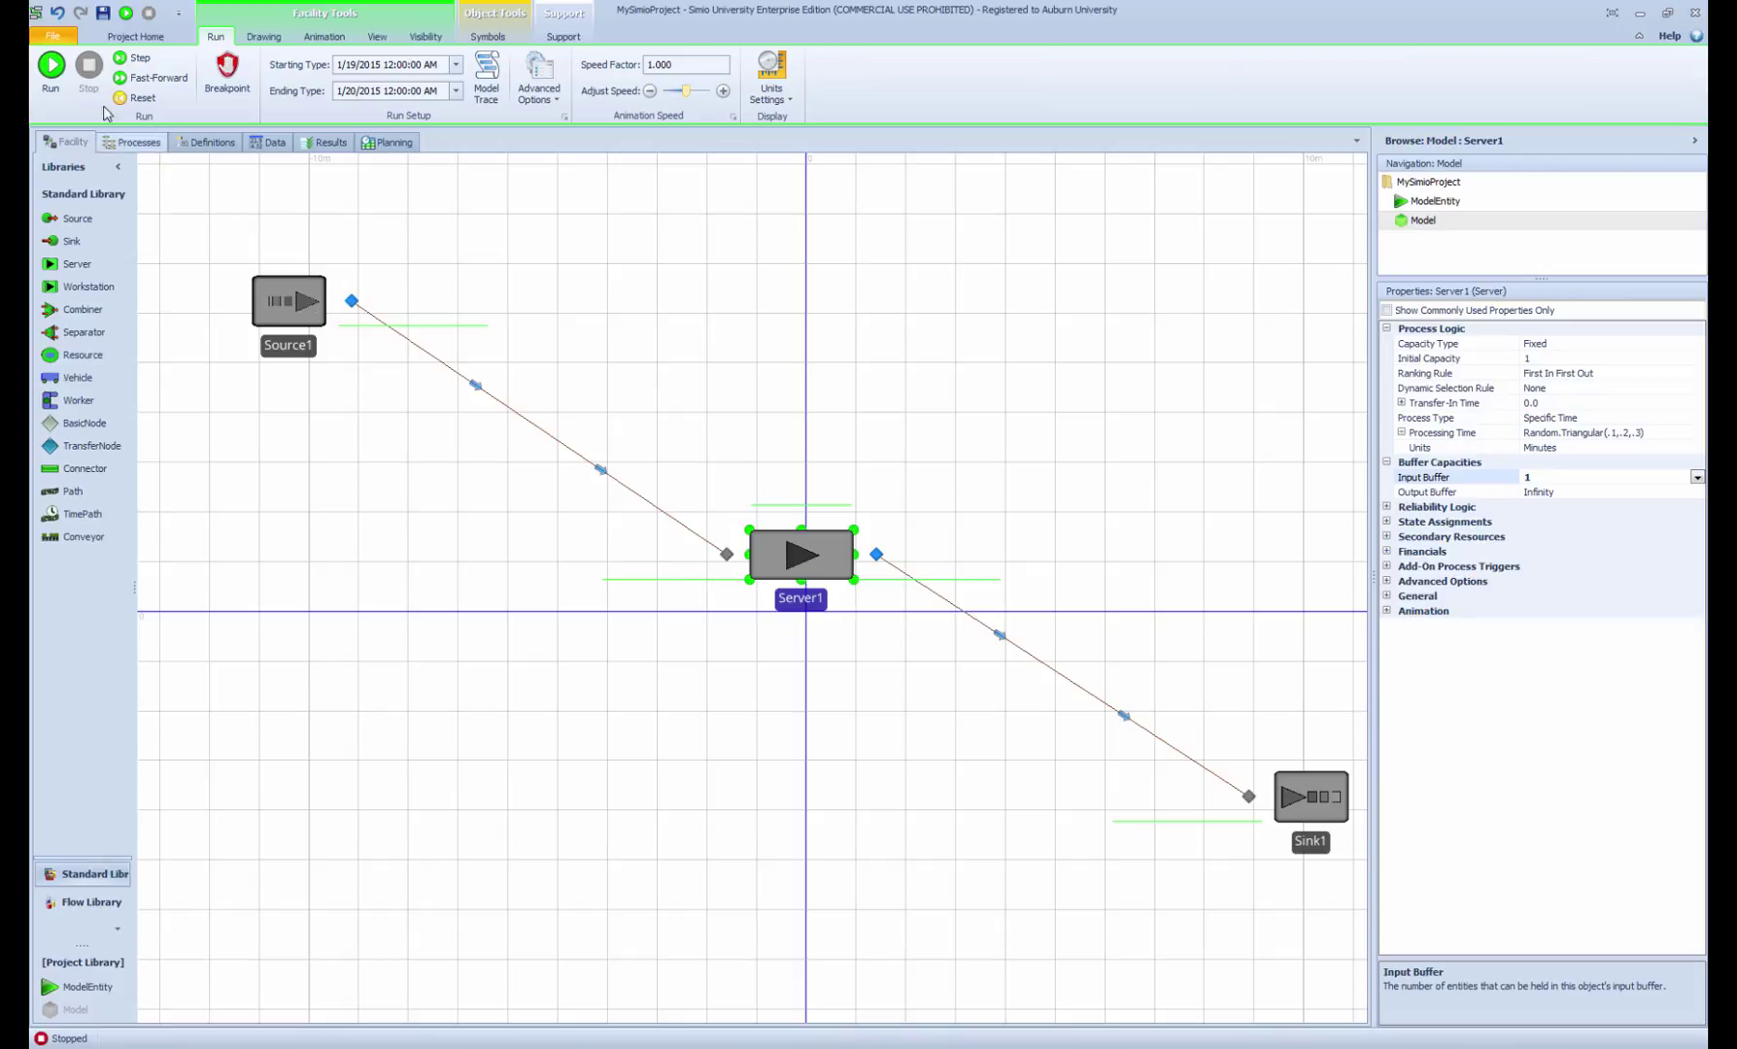
Run the model briefly to watch Server1's limited input queue, and set its Input Buffer capacity back to Infinity after stopping.
left_click(51, 68)
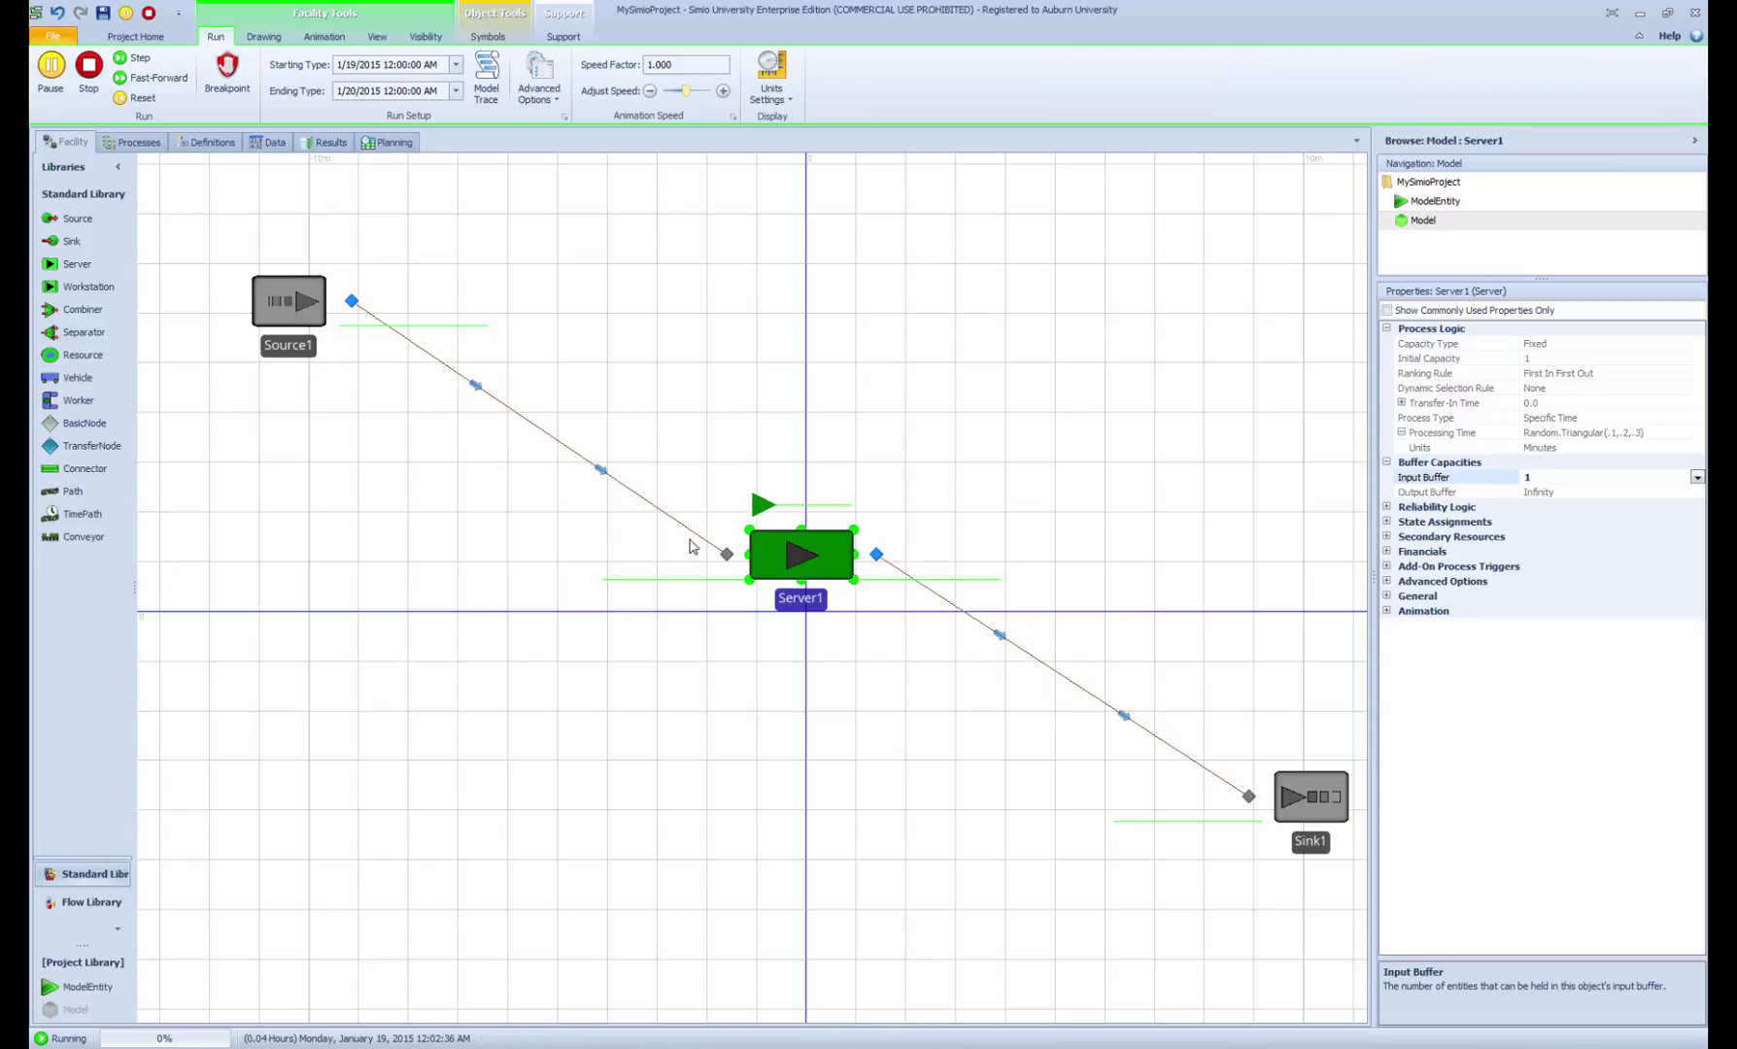
left_click(89, 66)
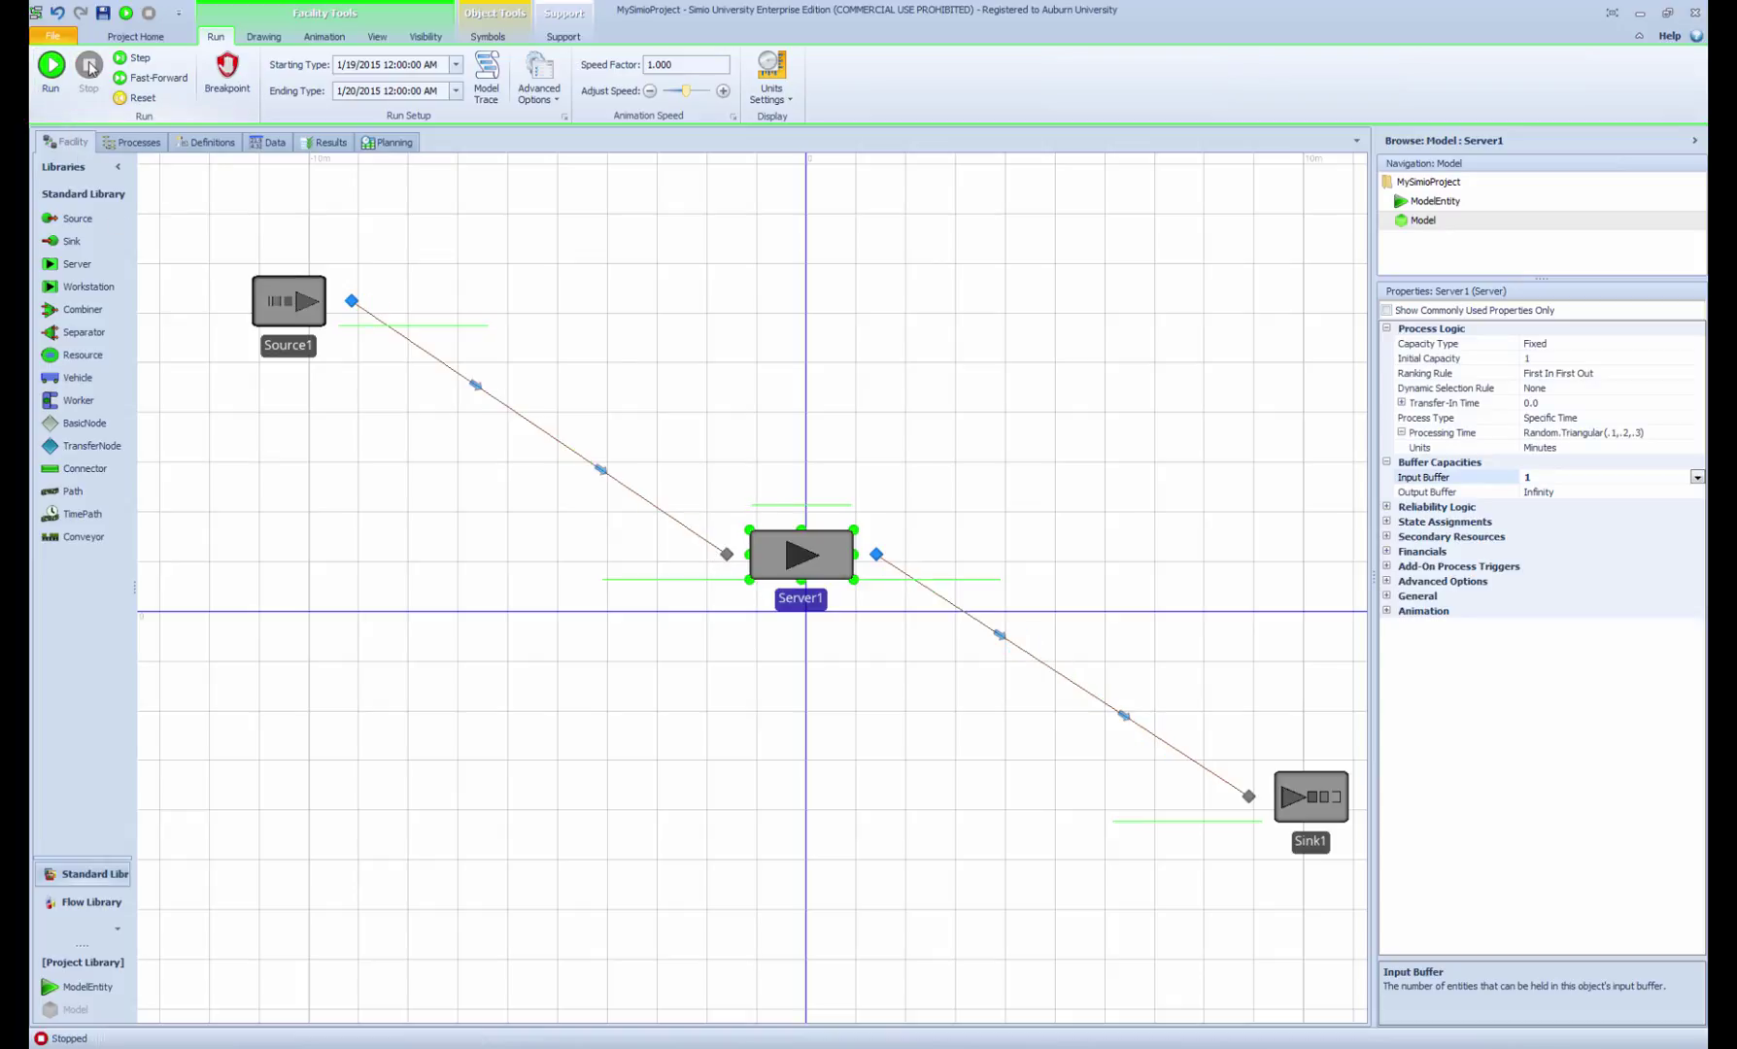
left_click(1532, 477)
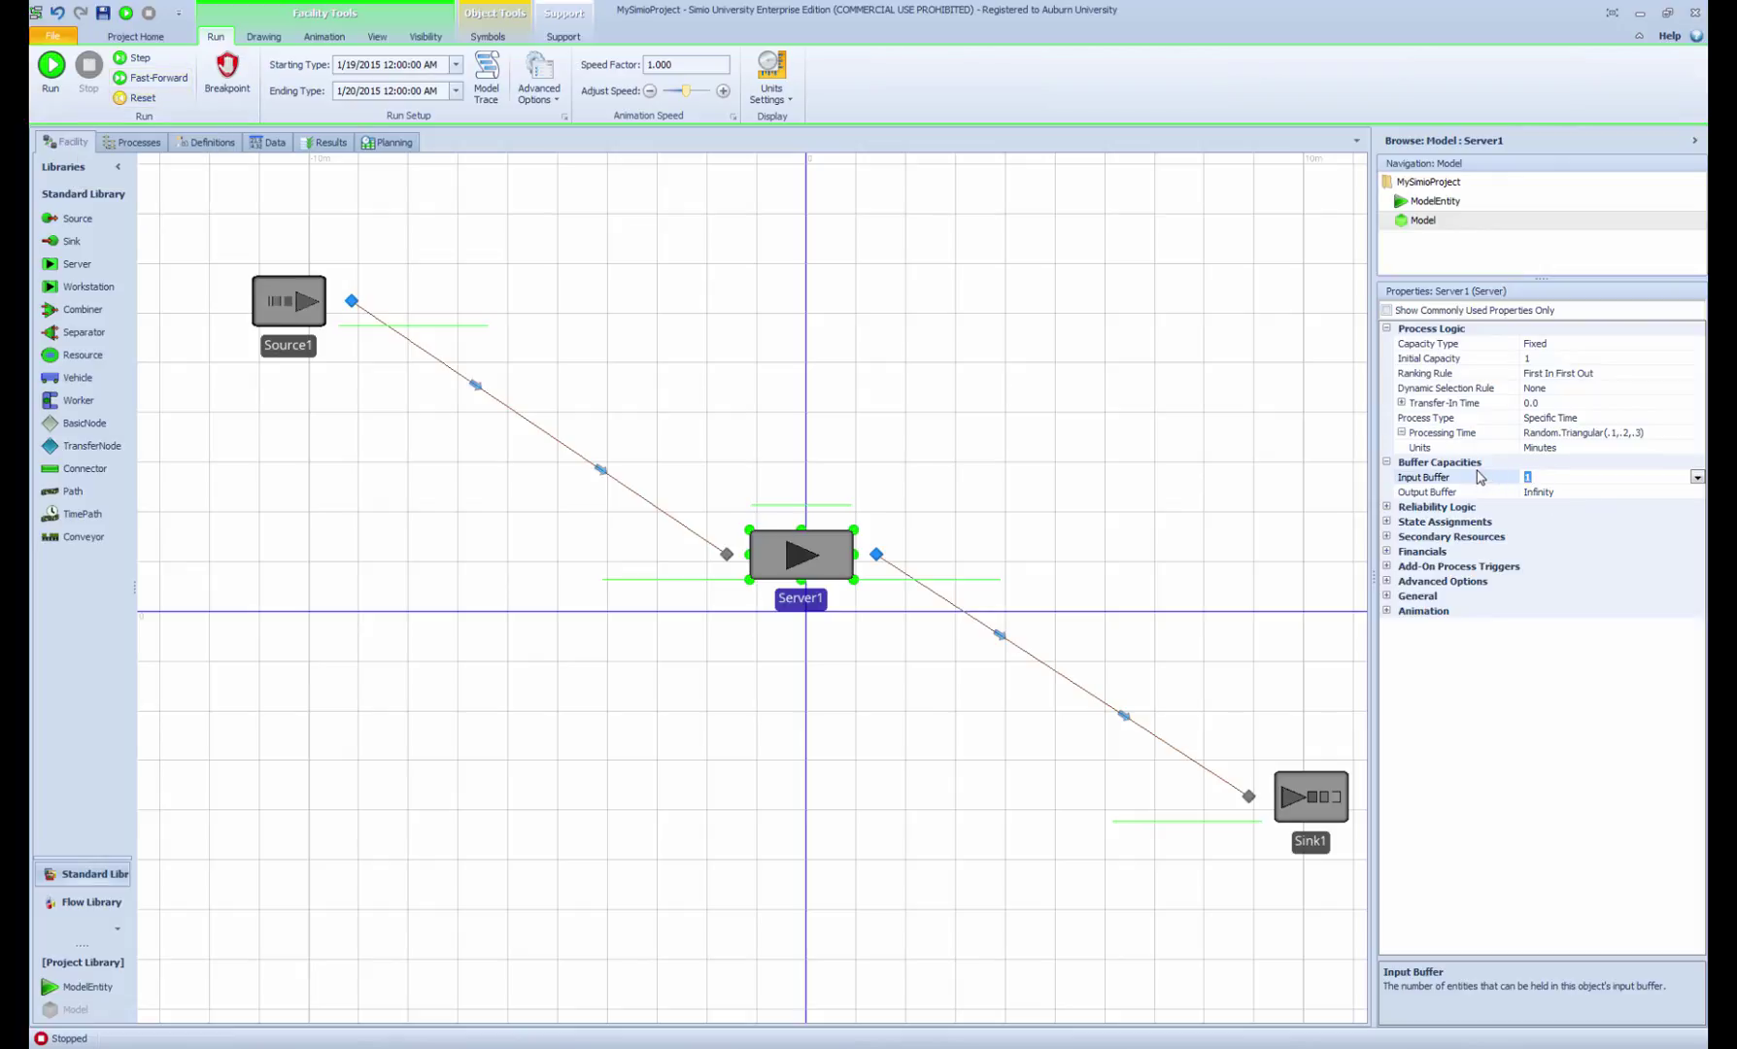
type("Infinity")
key("Return")
Show the Failure Type property and its description under Server1's Reliability Logic.
left_click(1386, 507)
left_click(1417, 524)
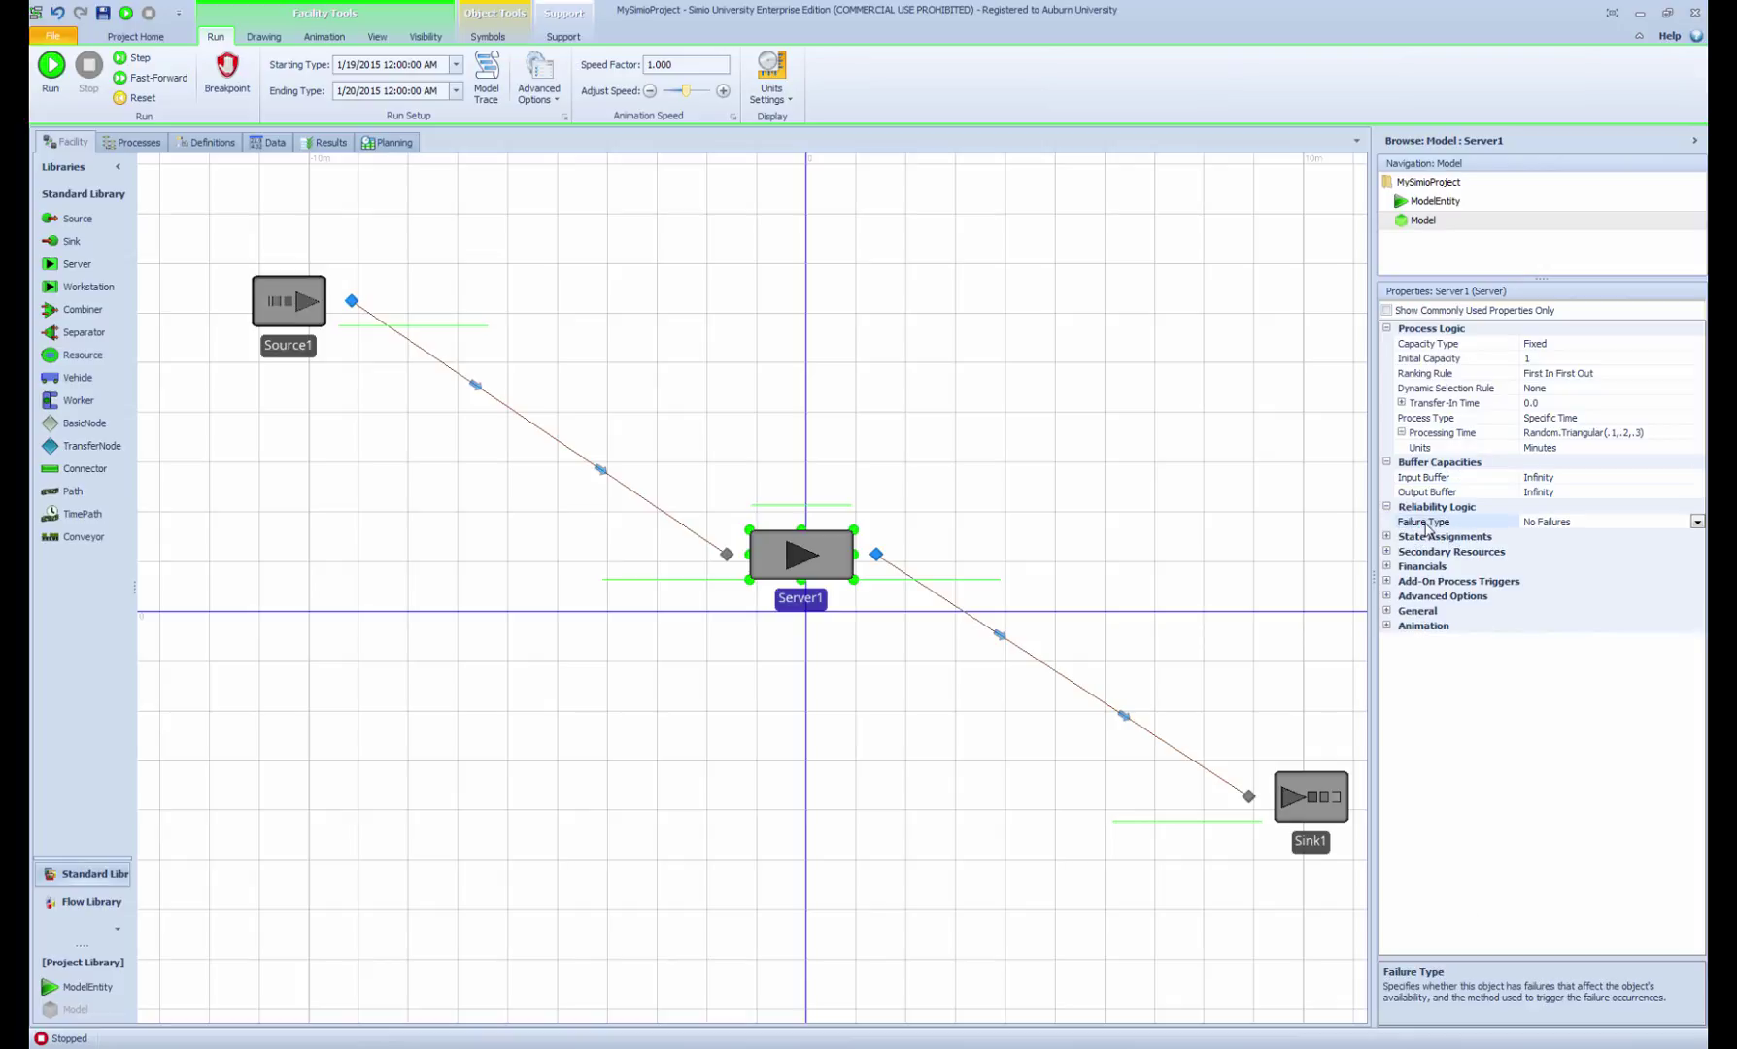
left_click(1276, 523)
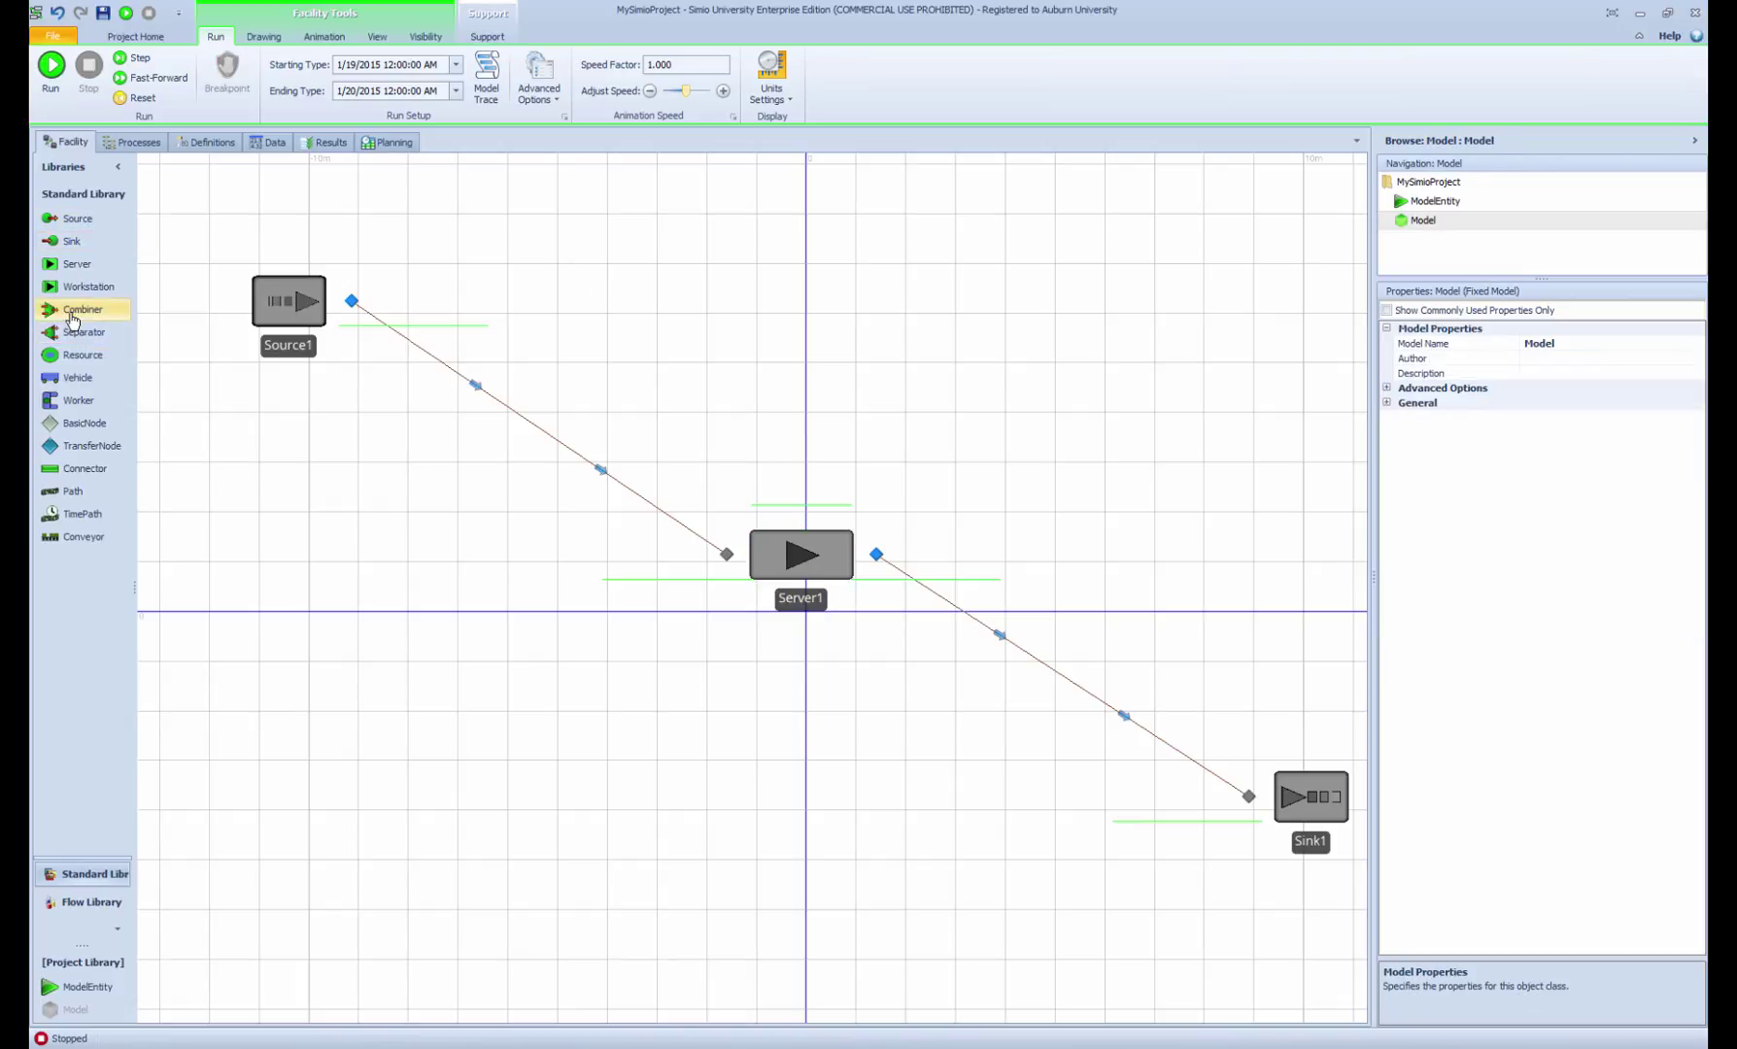
Place a Combiner above Server1 to view its Matching Logic properties, and delete it again.
left_click_drag(78, 310, 981, 338)
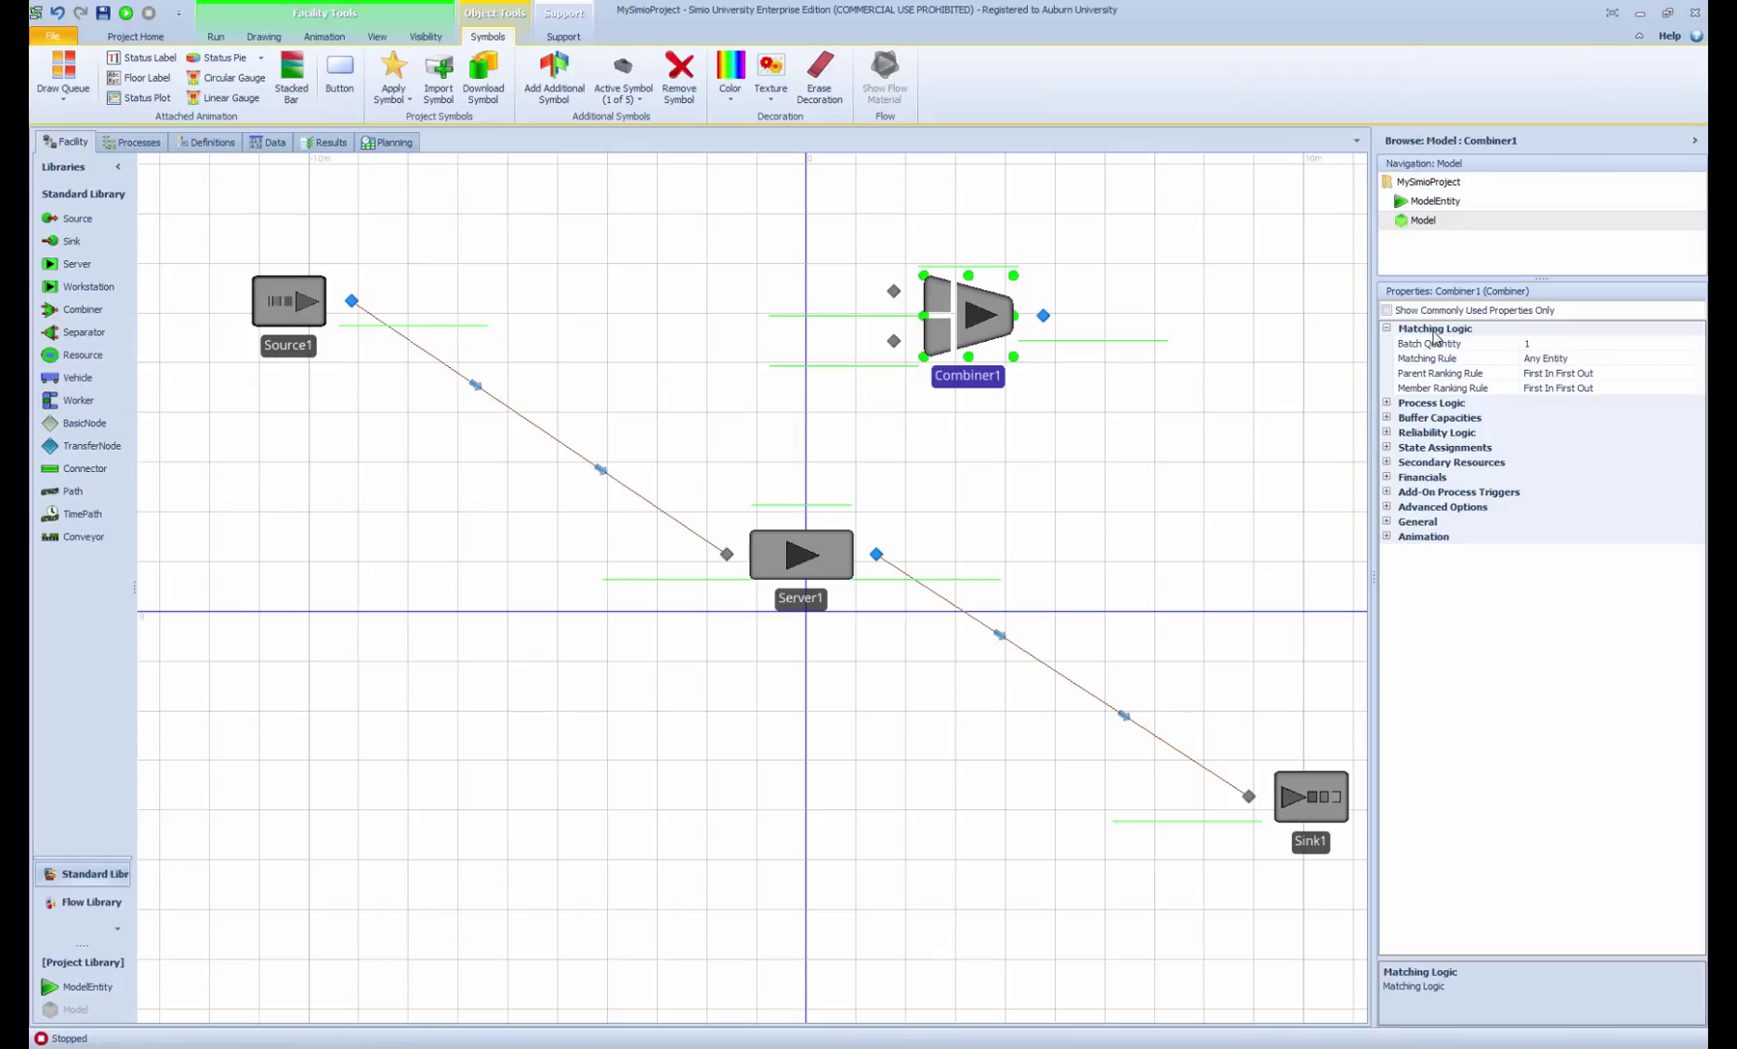
key("Delete")
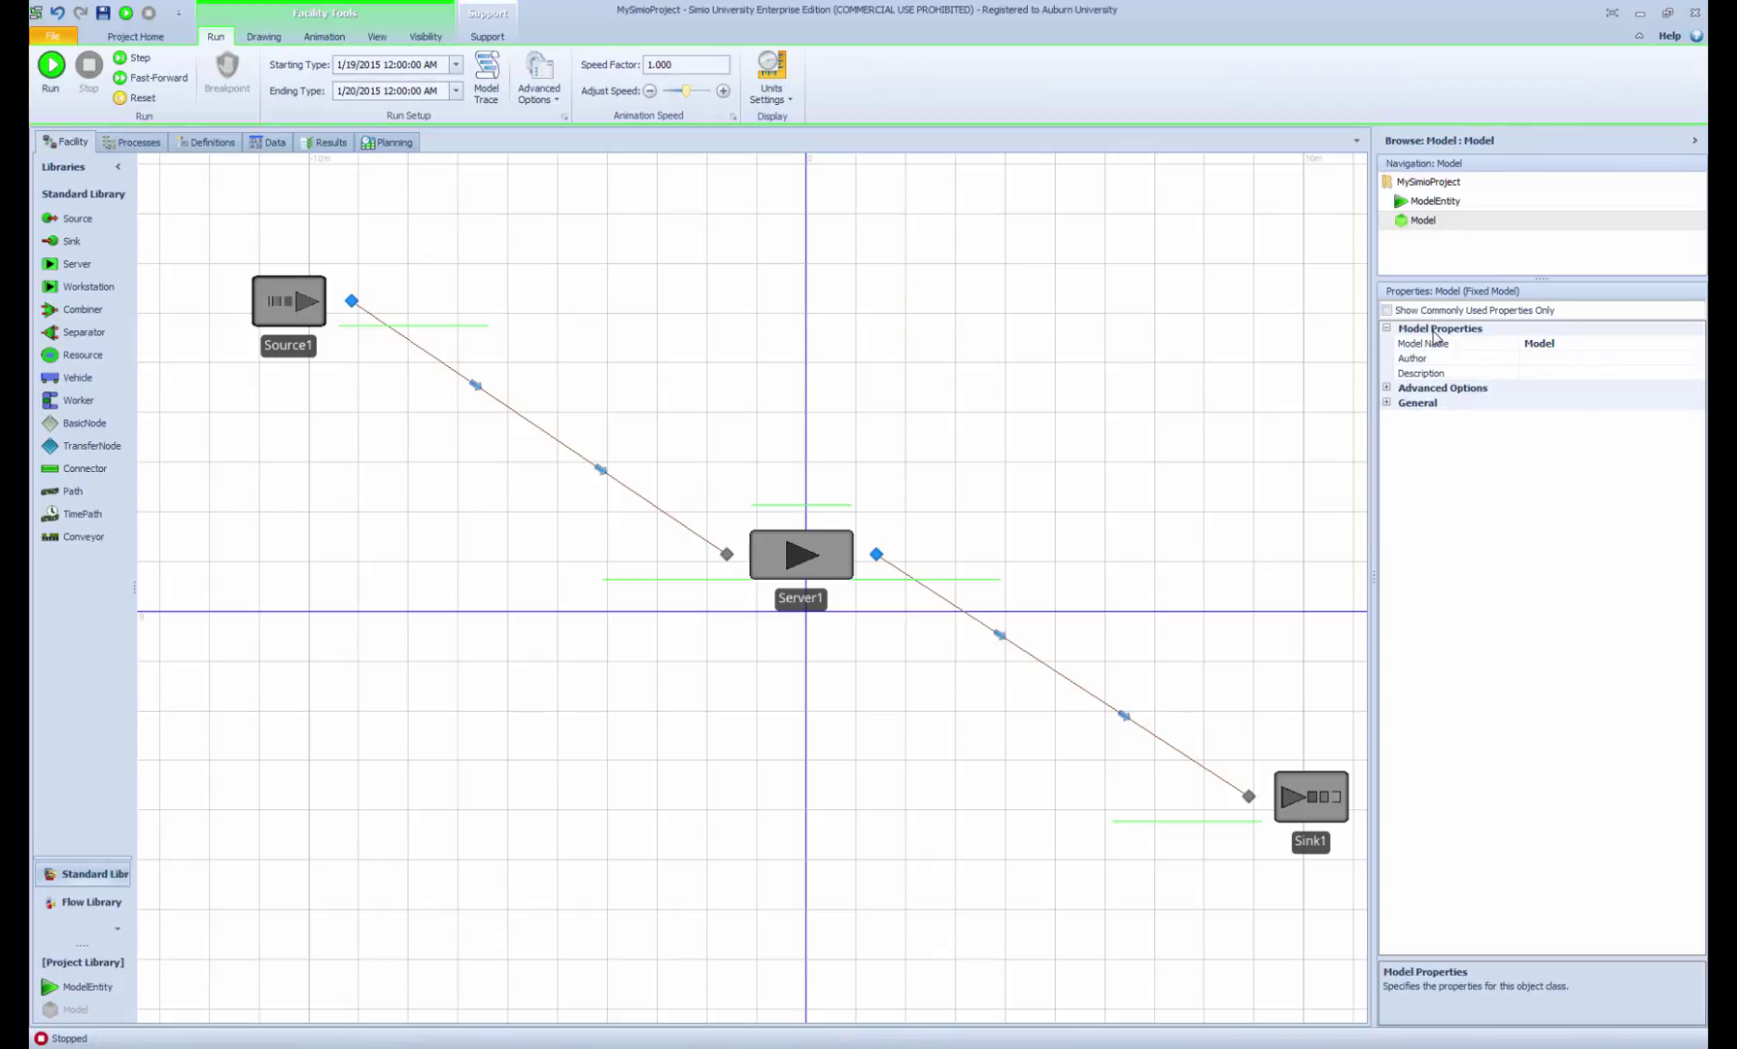
Examine Server1's Input Buffer and Output Buffer capacities and its Failure Type.
left_click(777, 573)
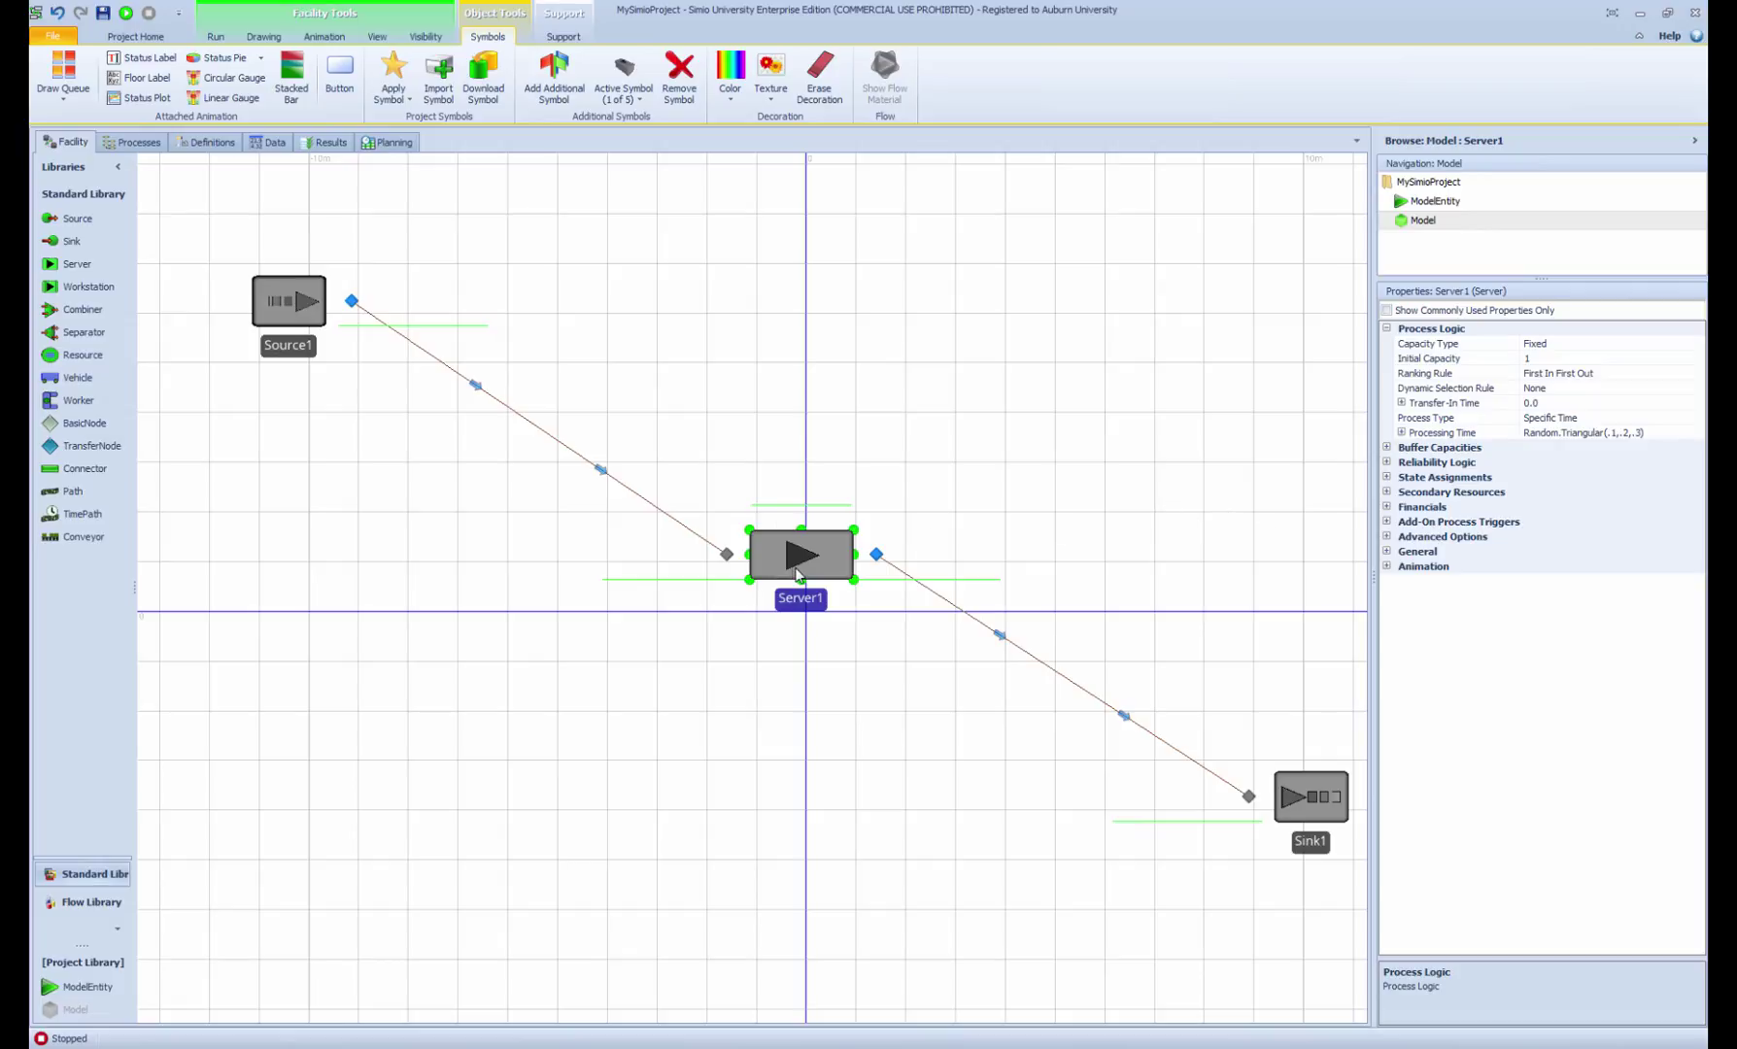
left_click(1388, 449)
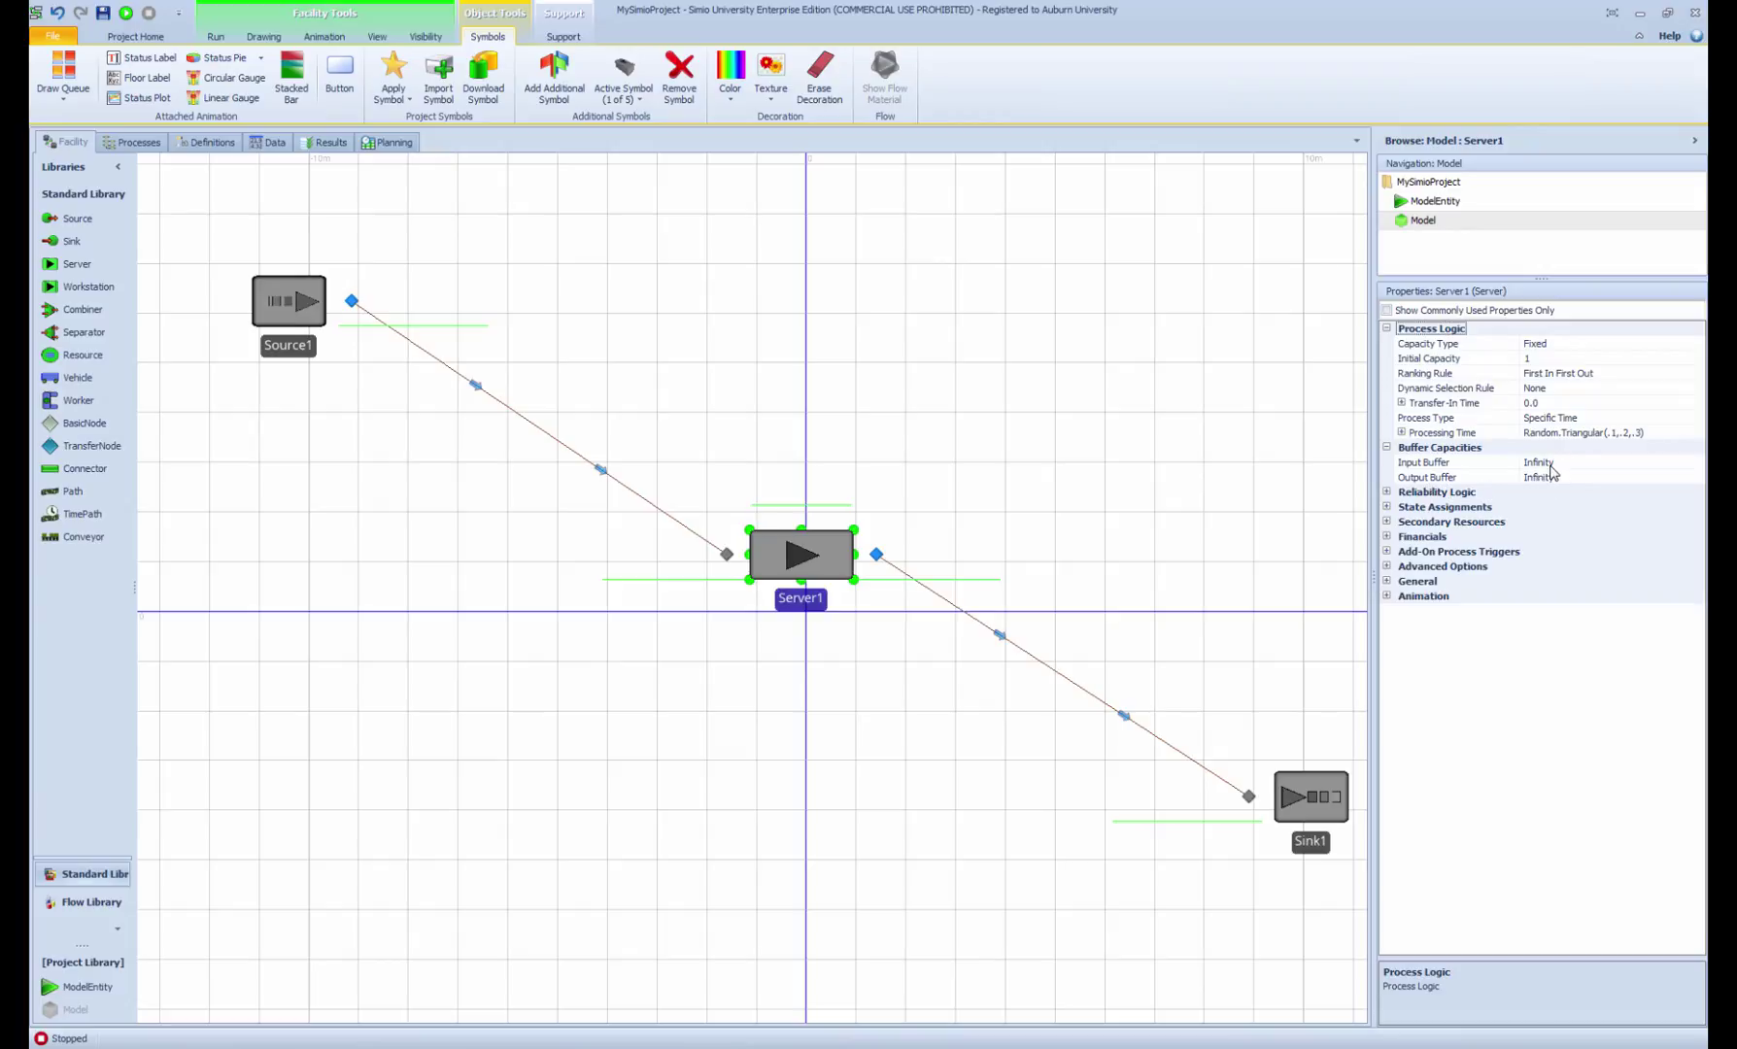
left_click(1386, 493)
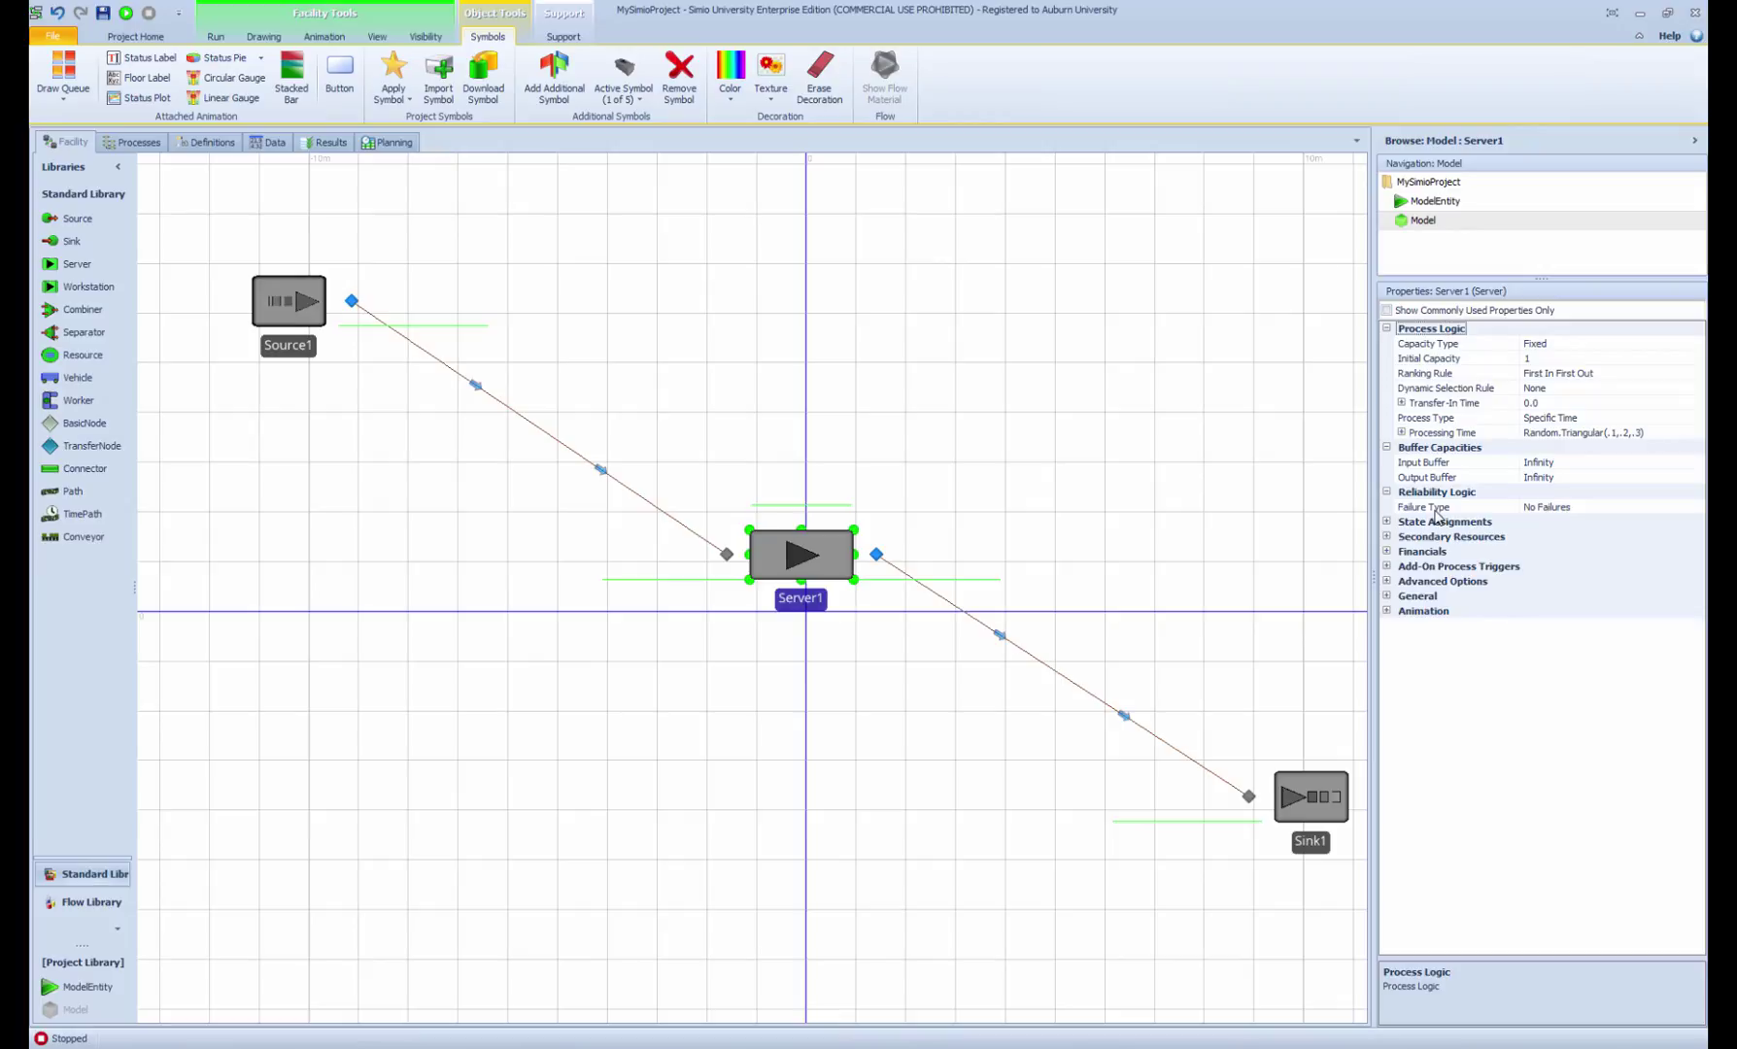
left_click(1387, 494)
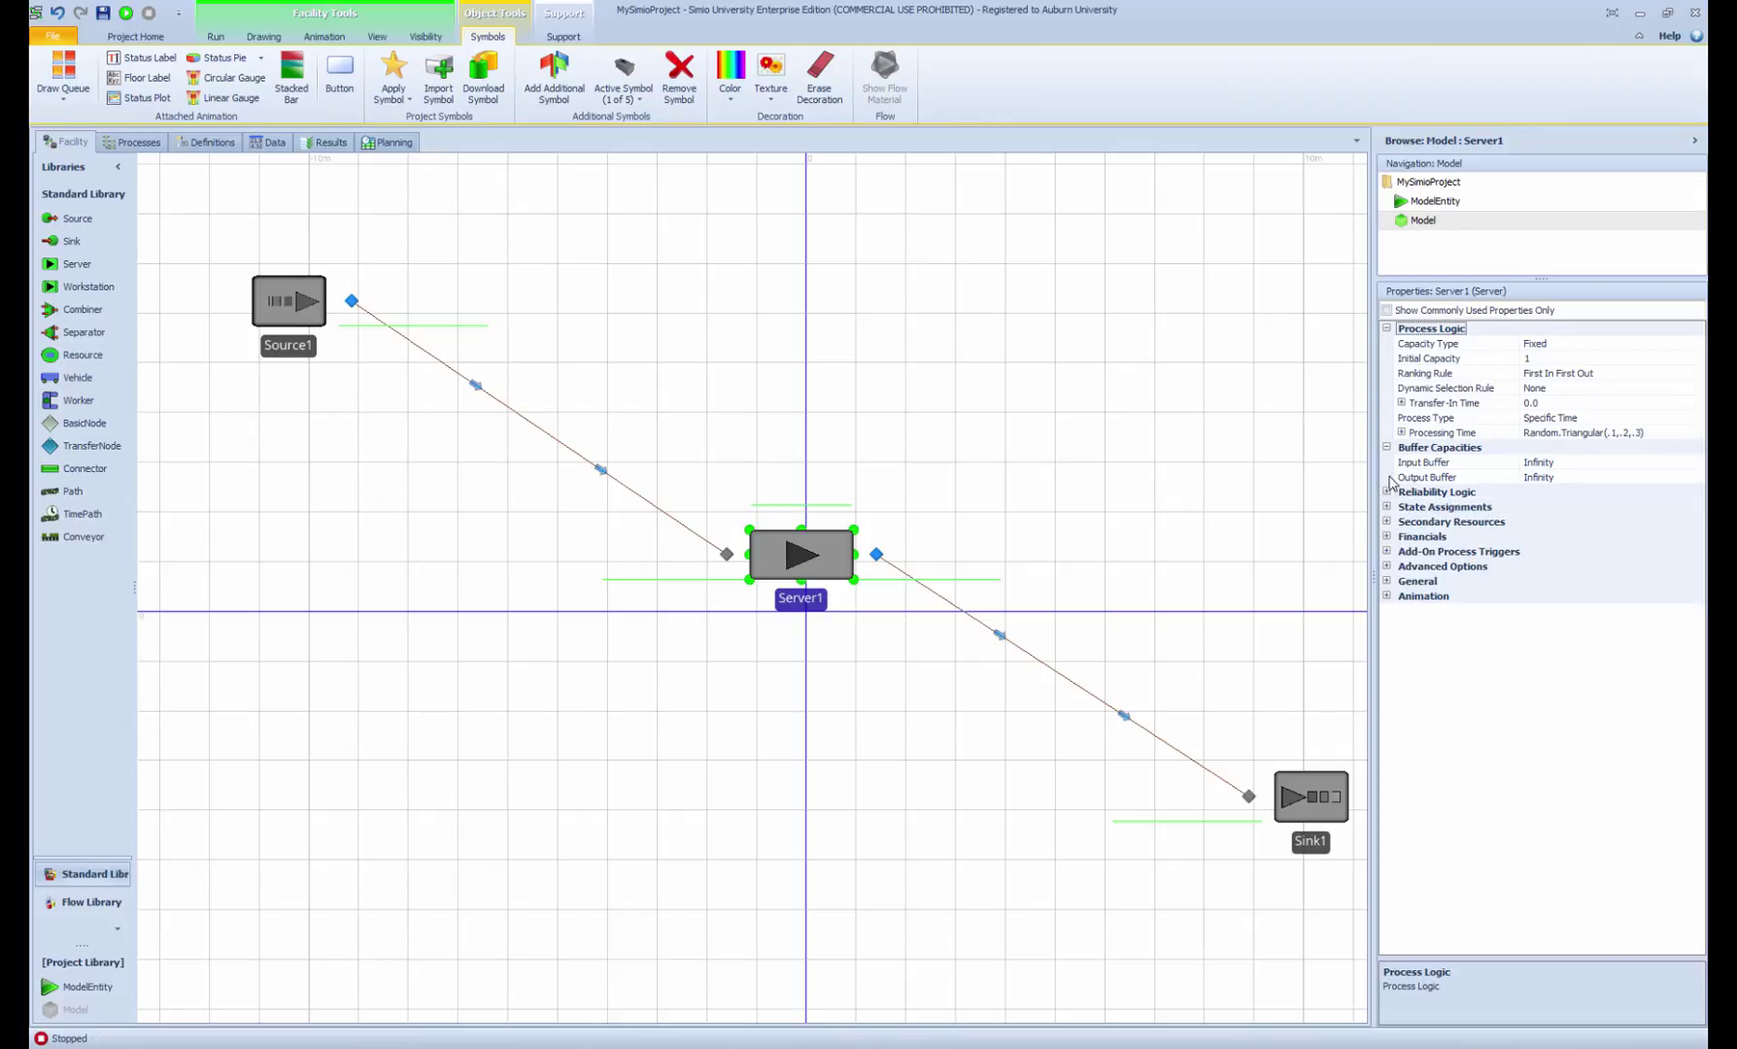
left_click(1387, 493)
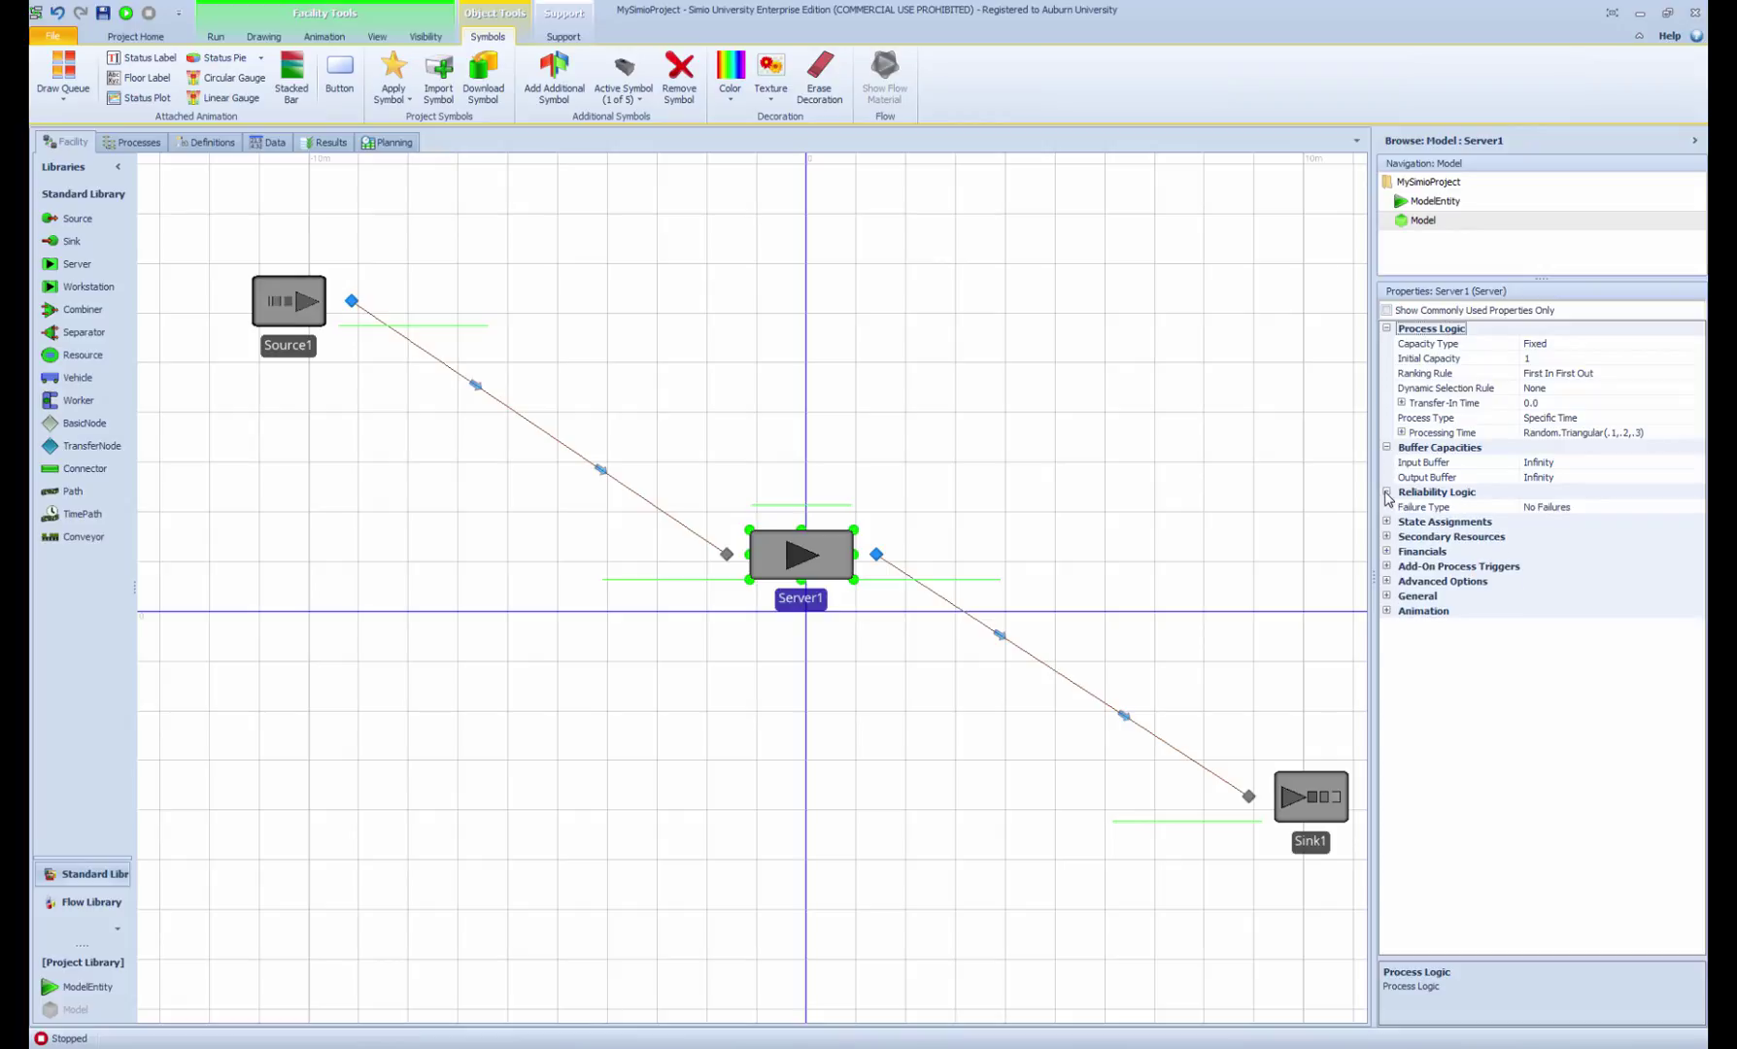
Set Server1's Input Buffer capacity to 1.
left_click(1564, 462)
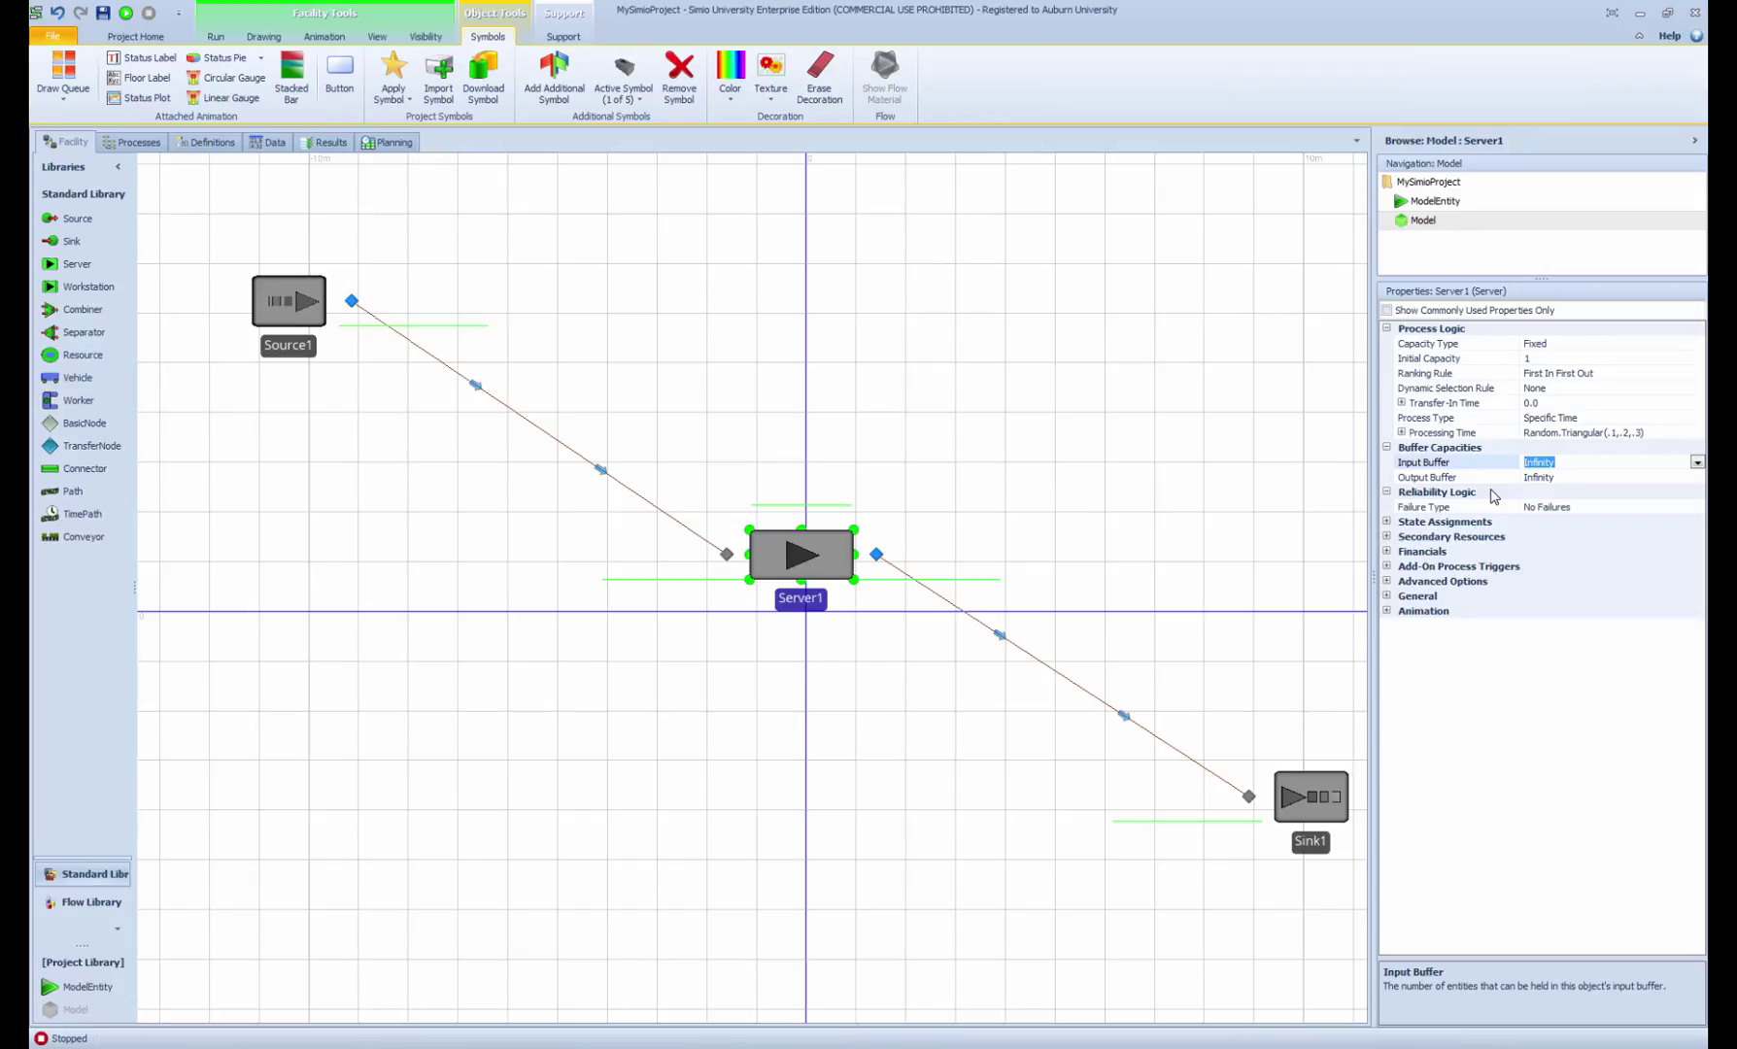
type("1")
key("Return")
Change the minimum in Server1's Processing Time to .05, giving Random.Triangular(.05,.2,.3).
left_click(1616, 433)
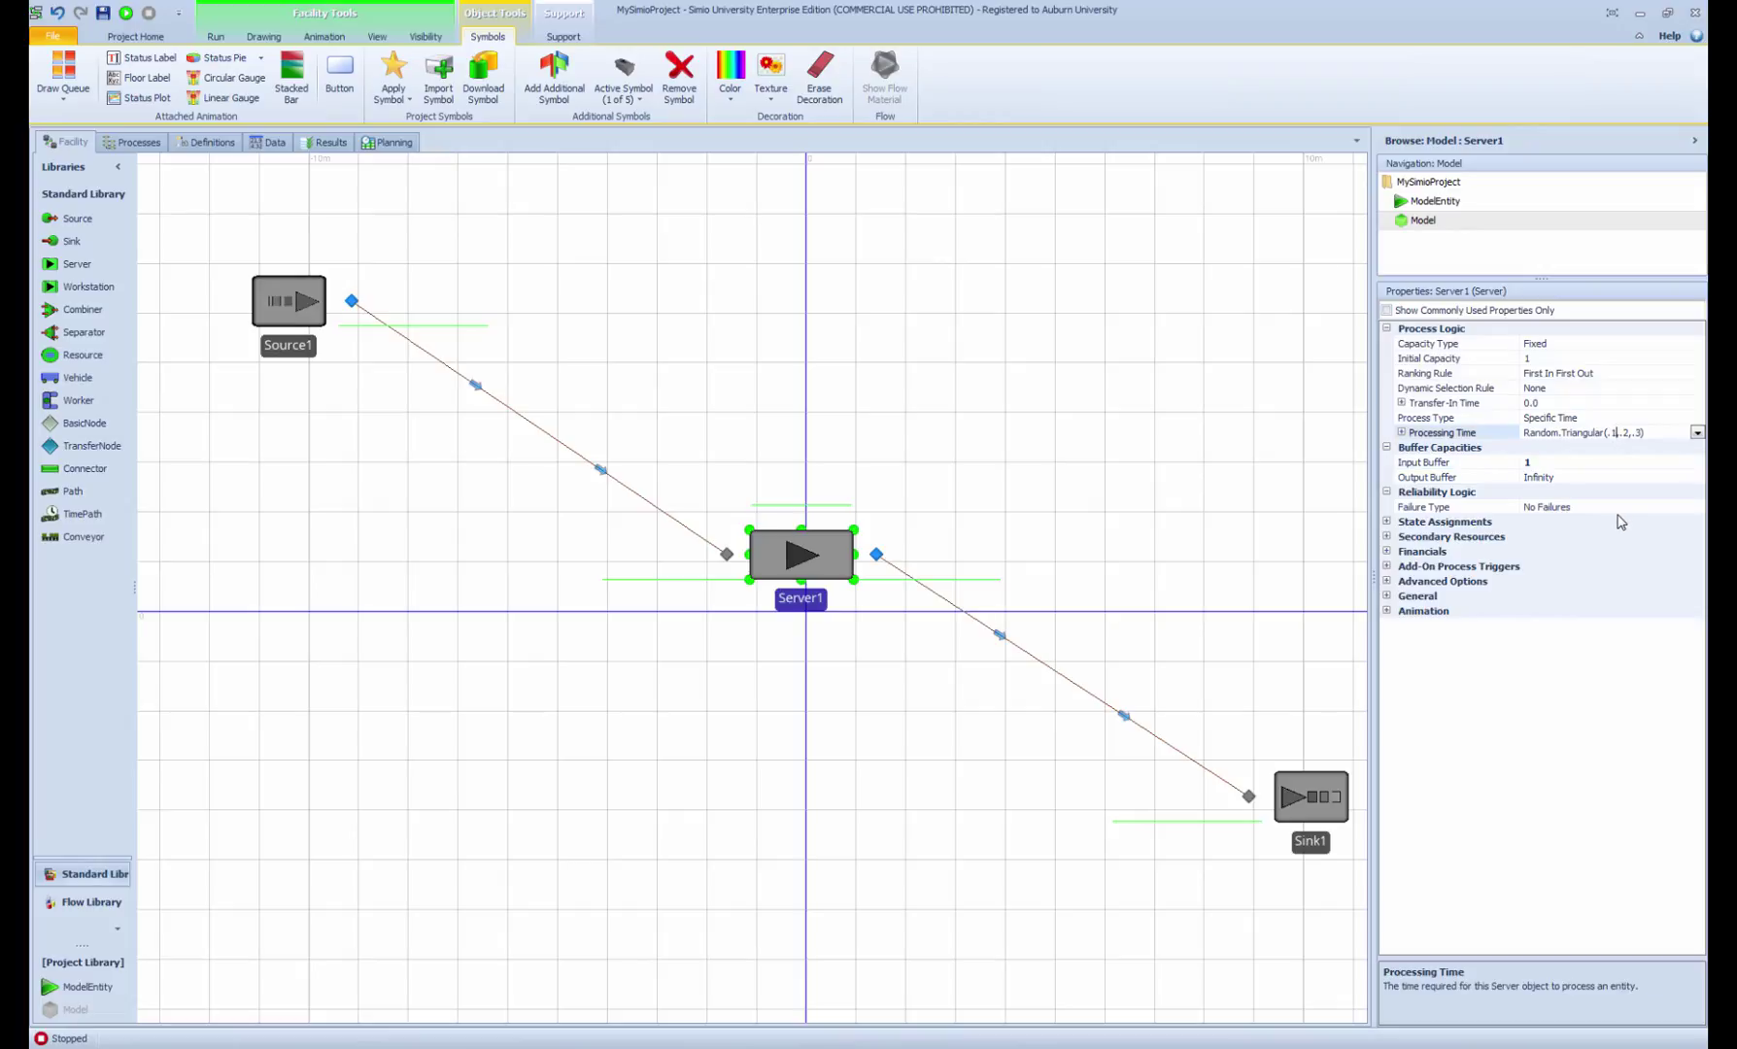
key("shift+Left")
type("0.")
key("BackSpace")
type("05")
key("BackSpace")
key("Return")
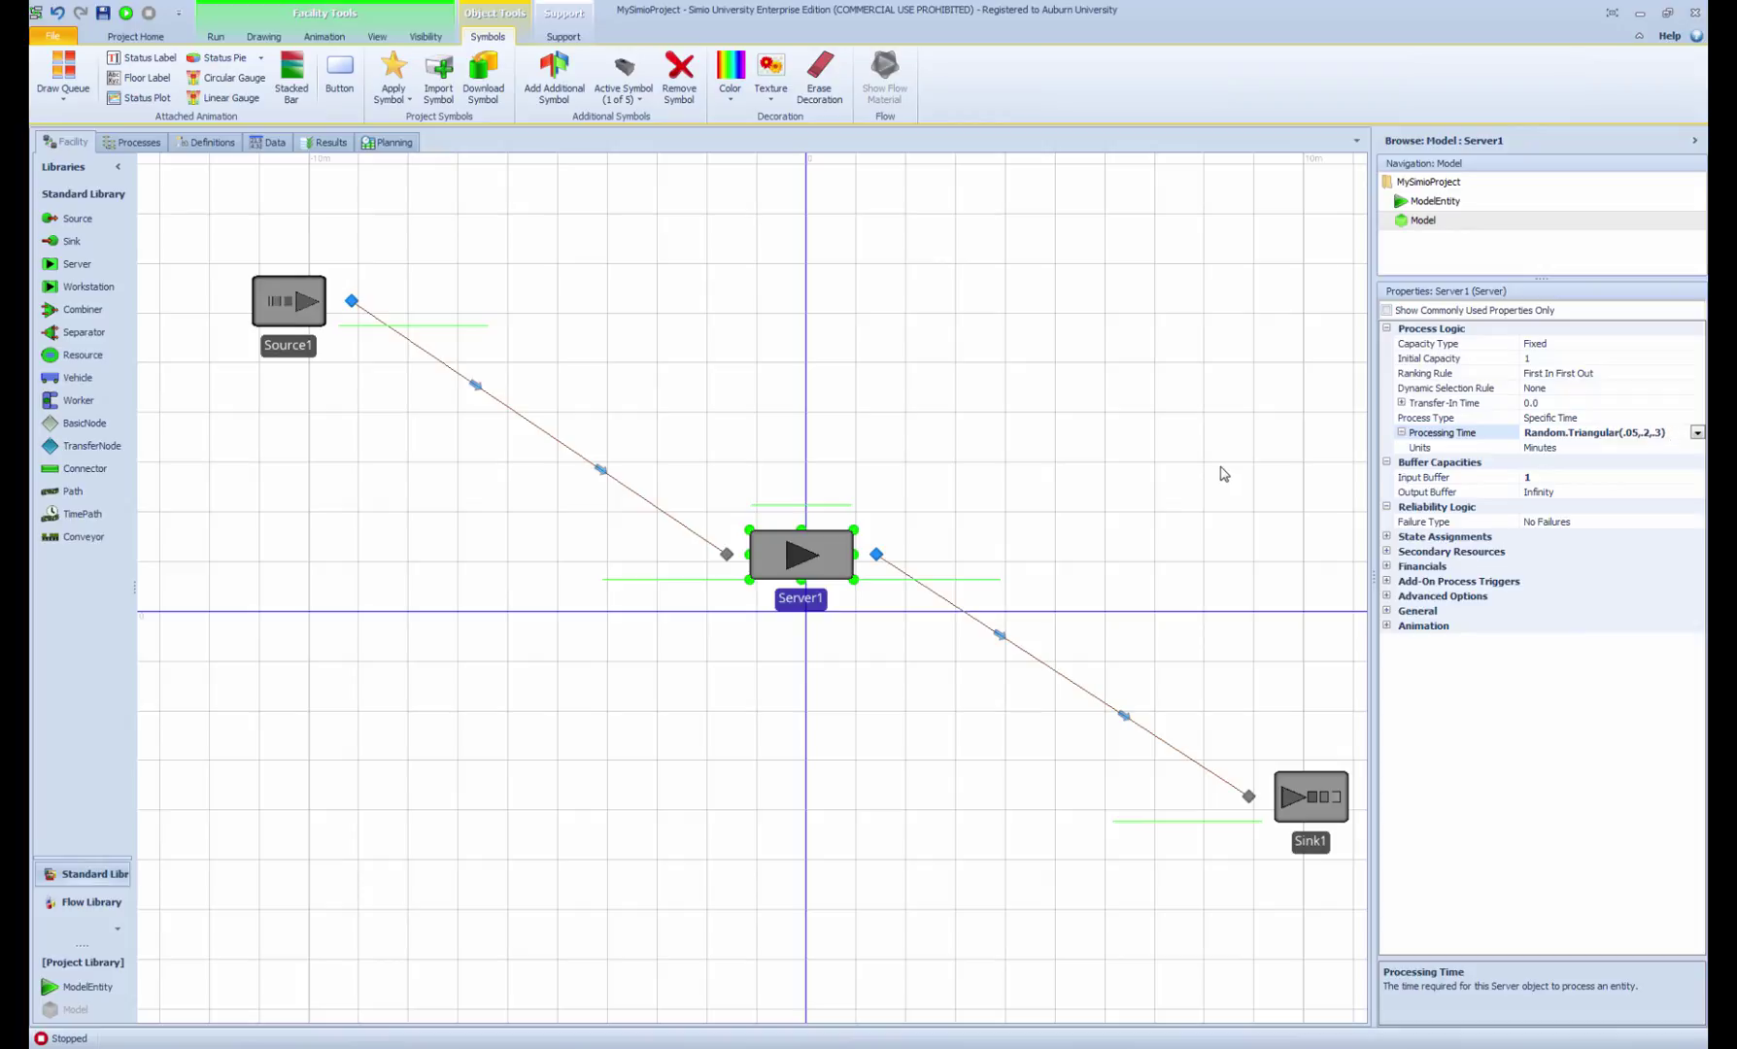
left_click(1014, 439)
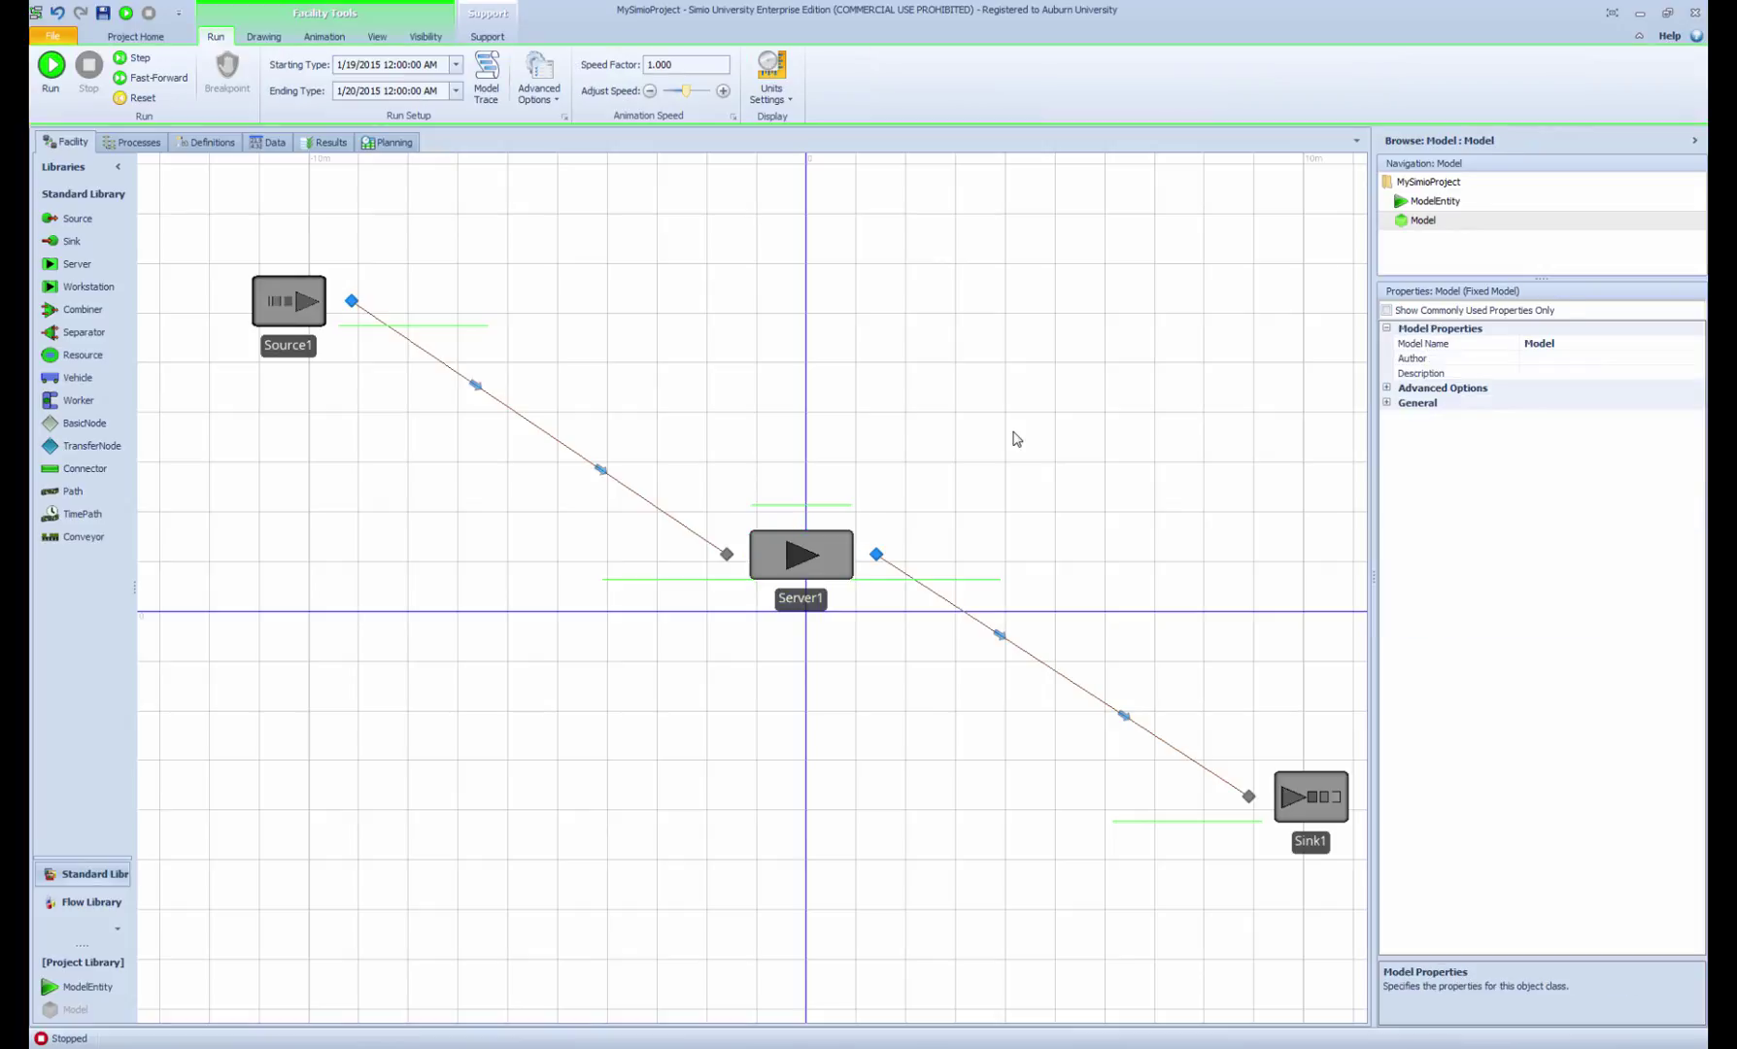
Restore Server1's Input Buffer capacity to Infinity.
left_click(794, 575)
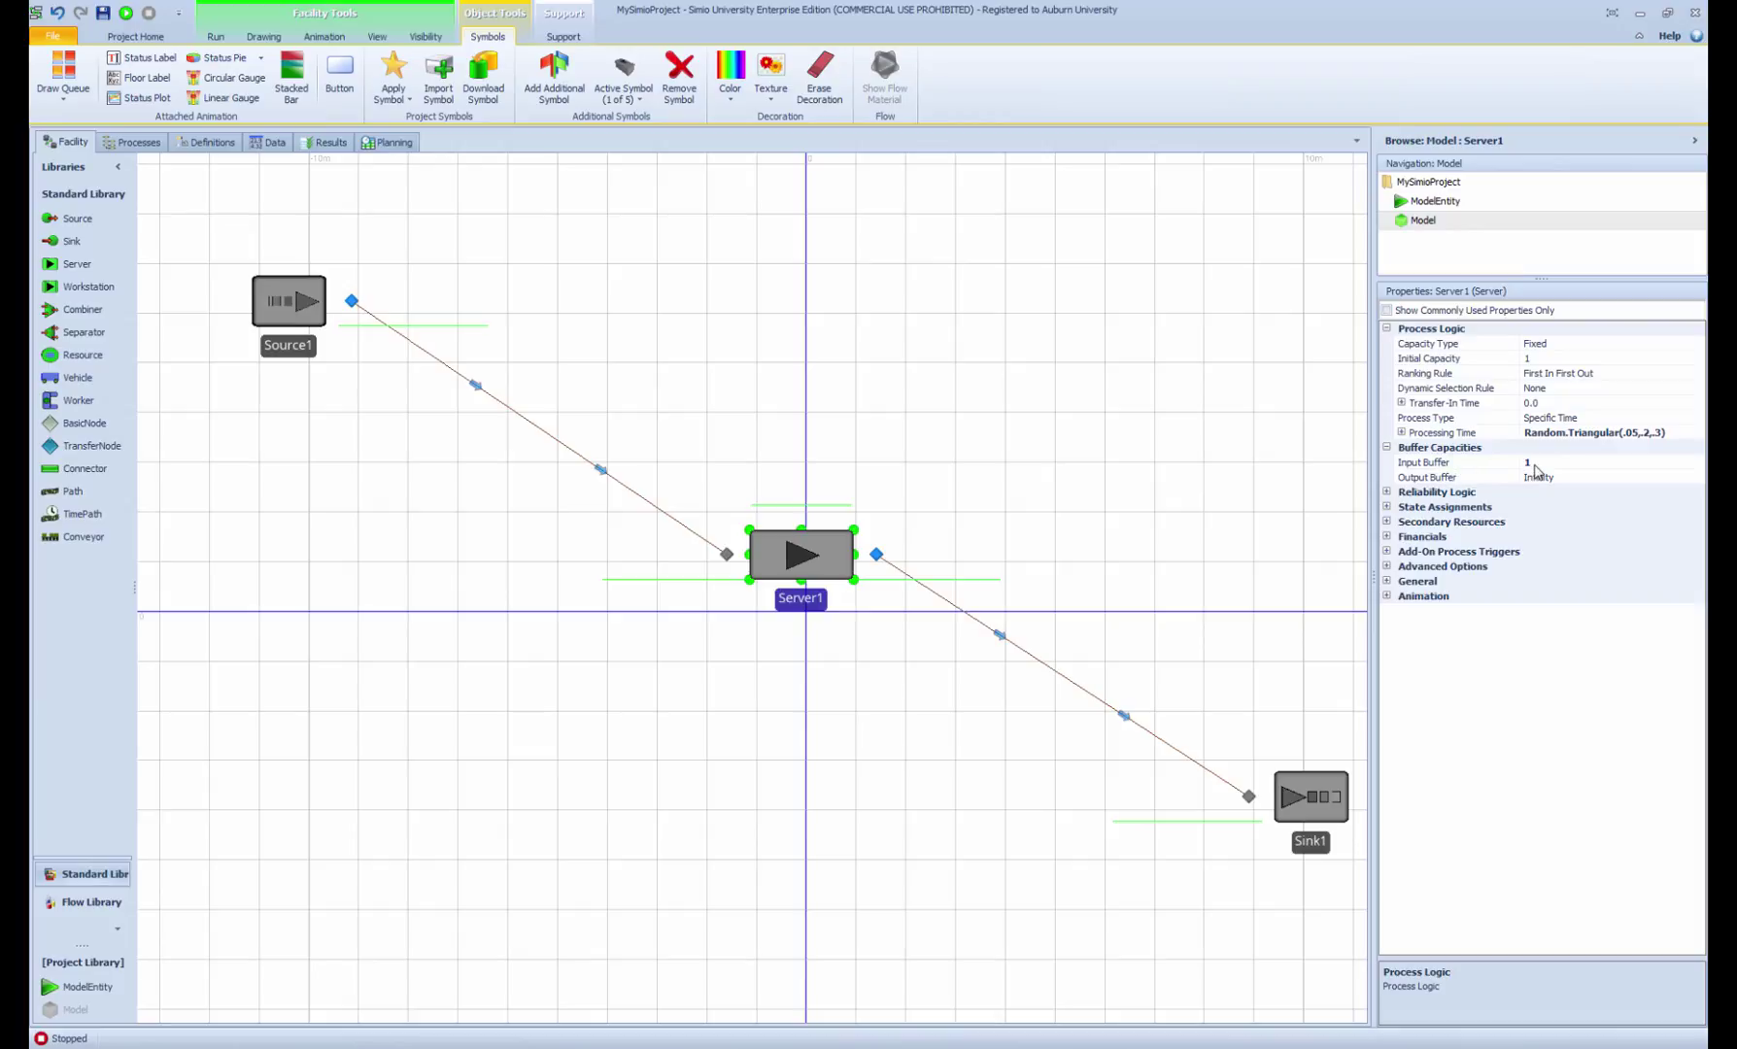
left_click(1491, 463)
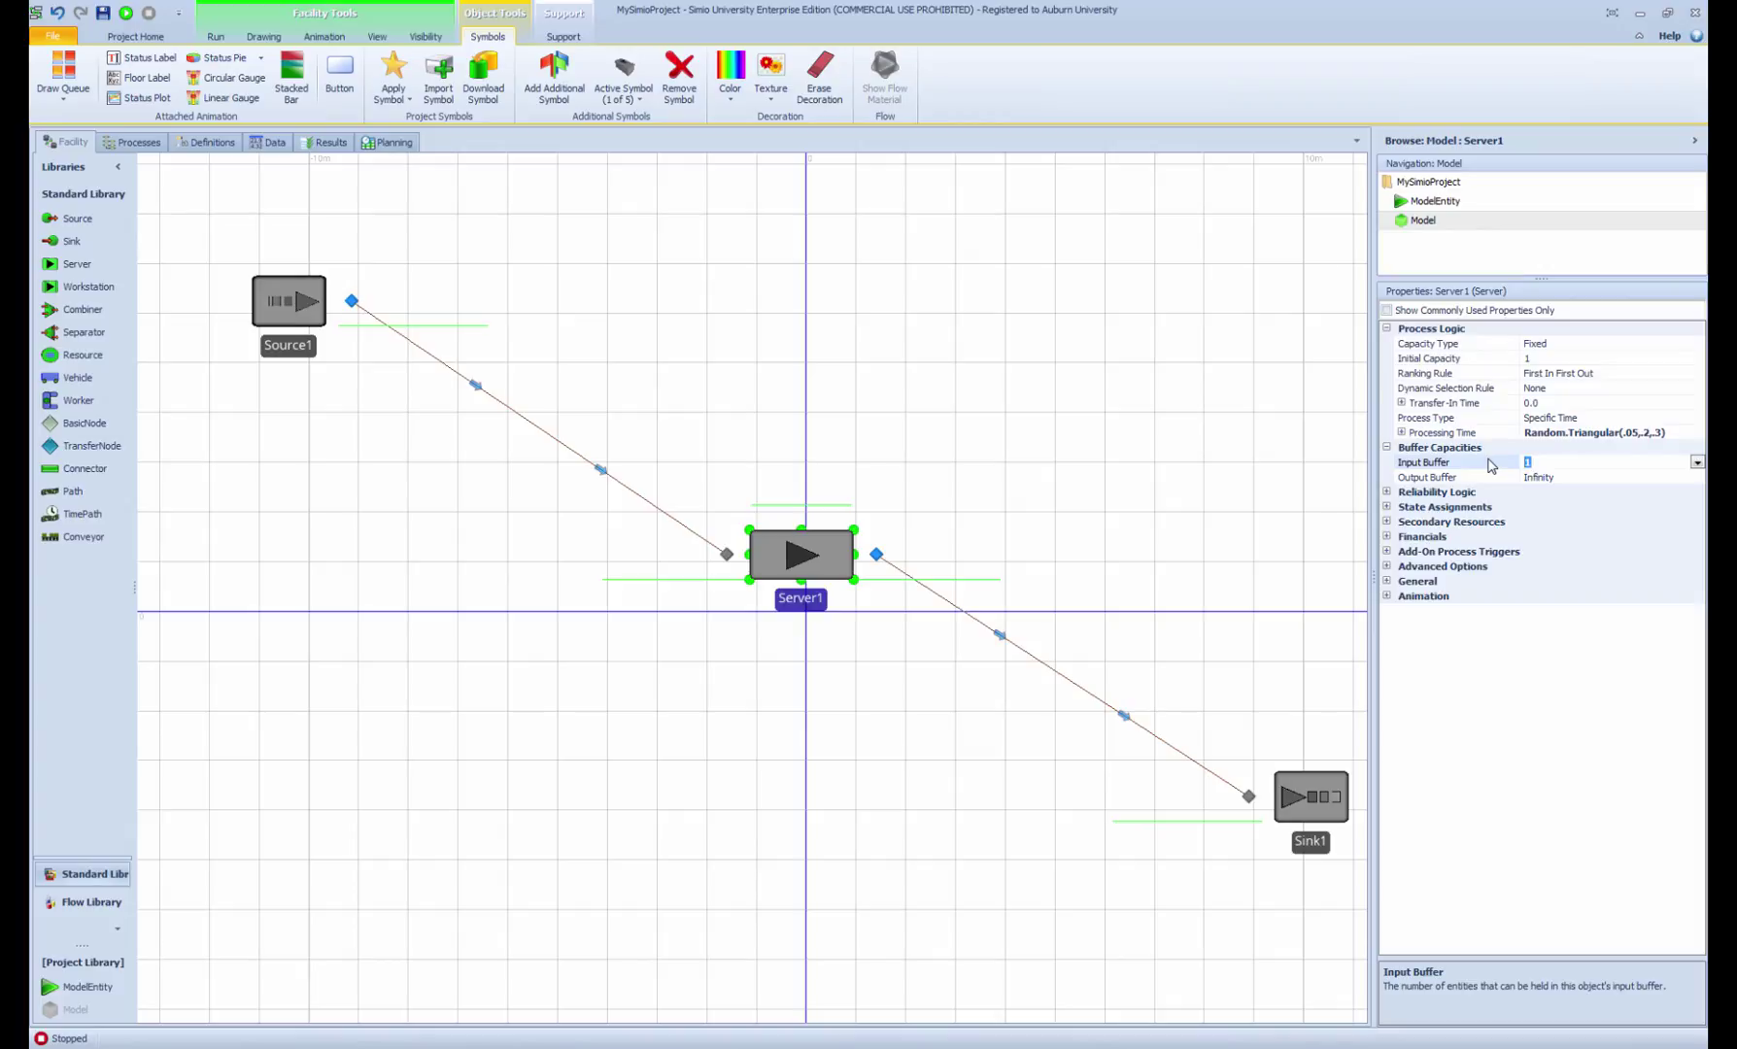
type("Infinity")
key("Return")
left_click(1168, 550)
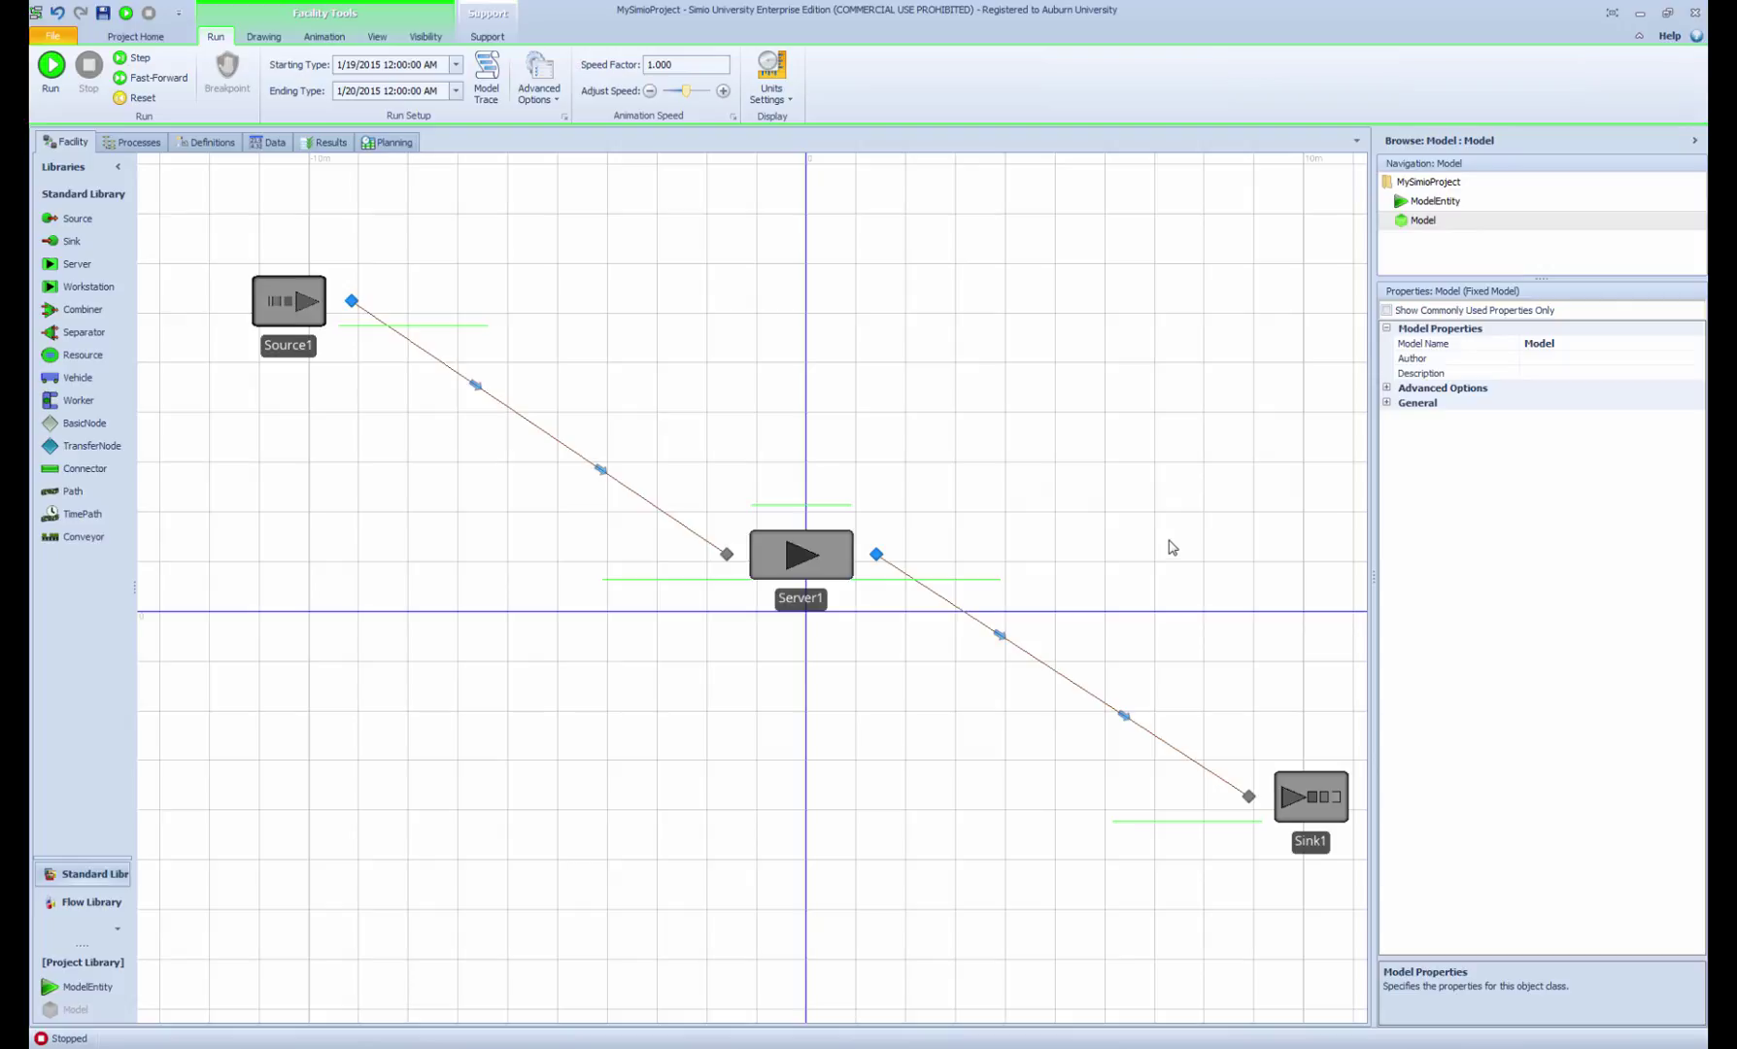
Set Server1's Input Buffer under Buffer Capacities to 1 again.
left_click(811, 567)
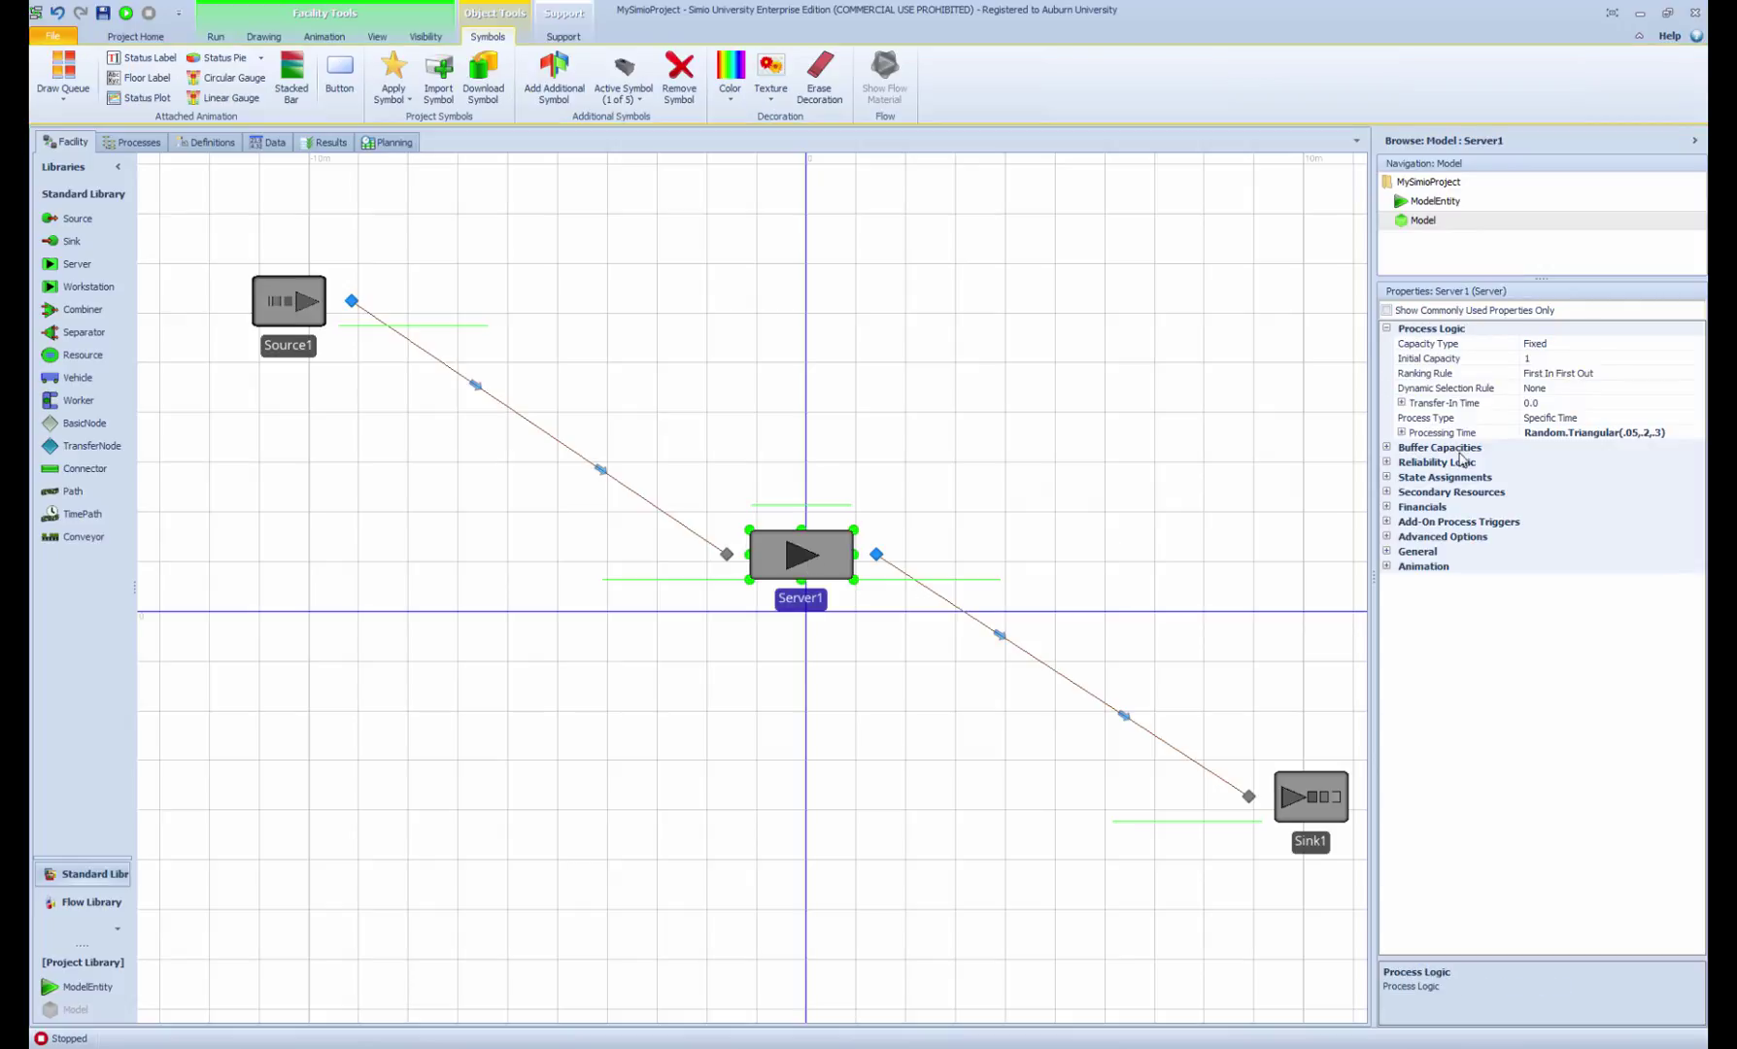
left_click(1386, 447)
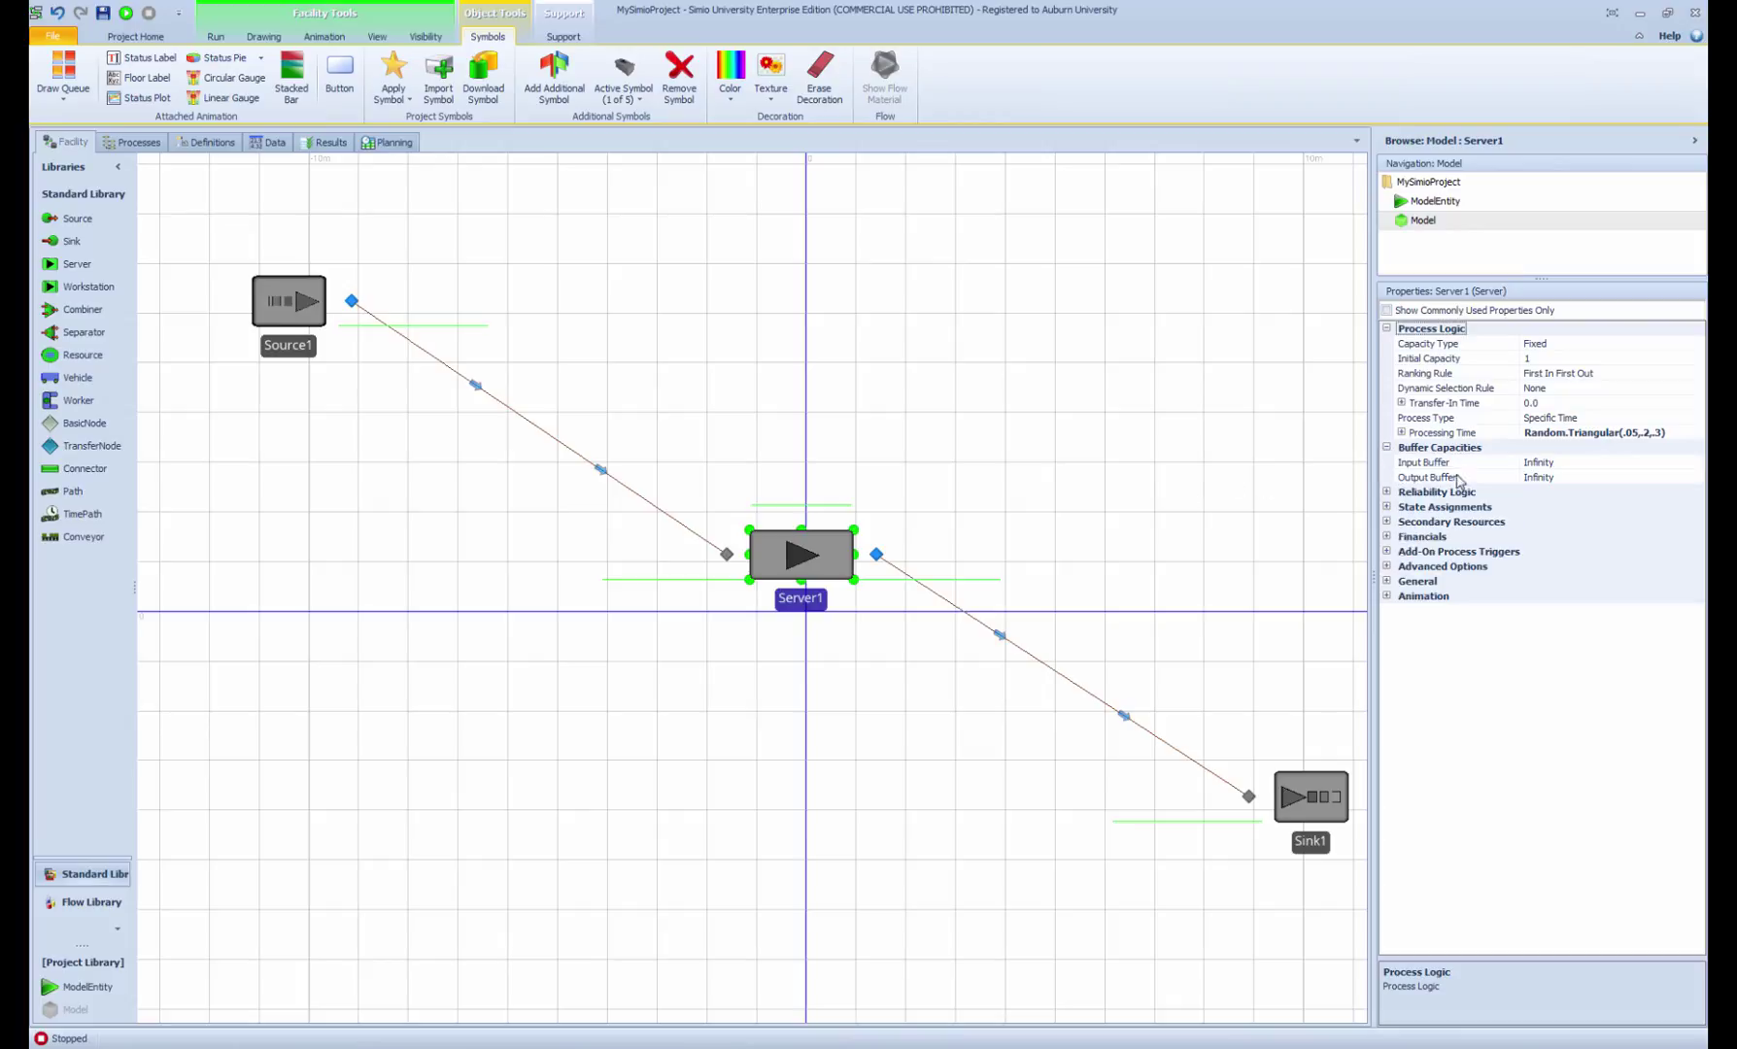
left_click(1449, 464)
type("1")
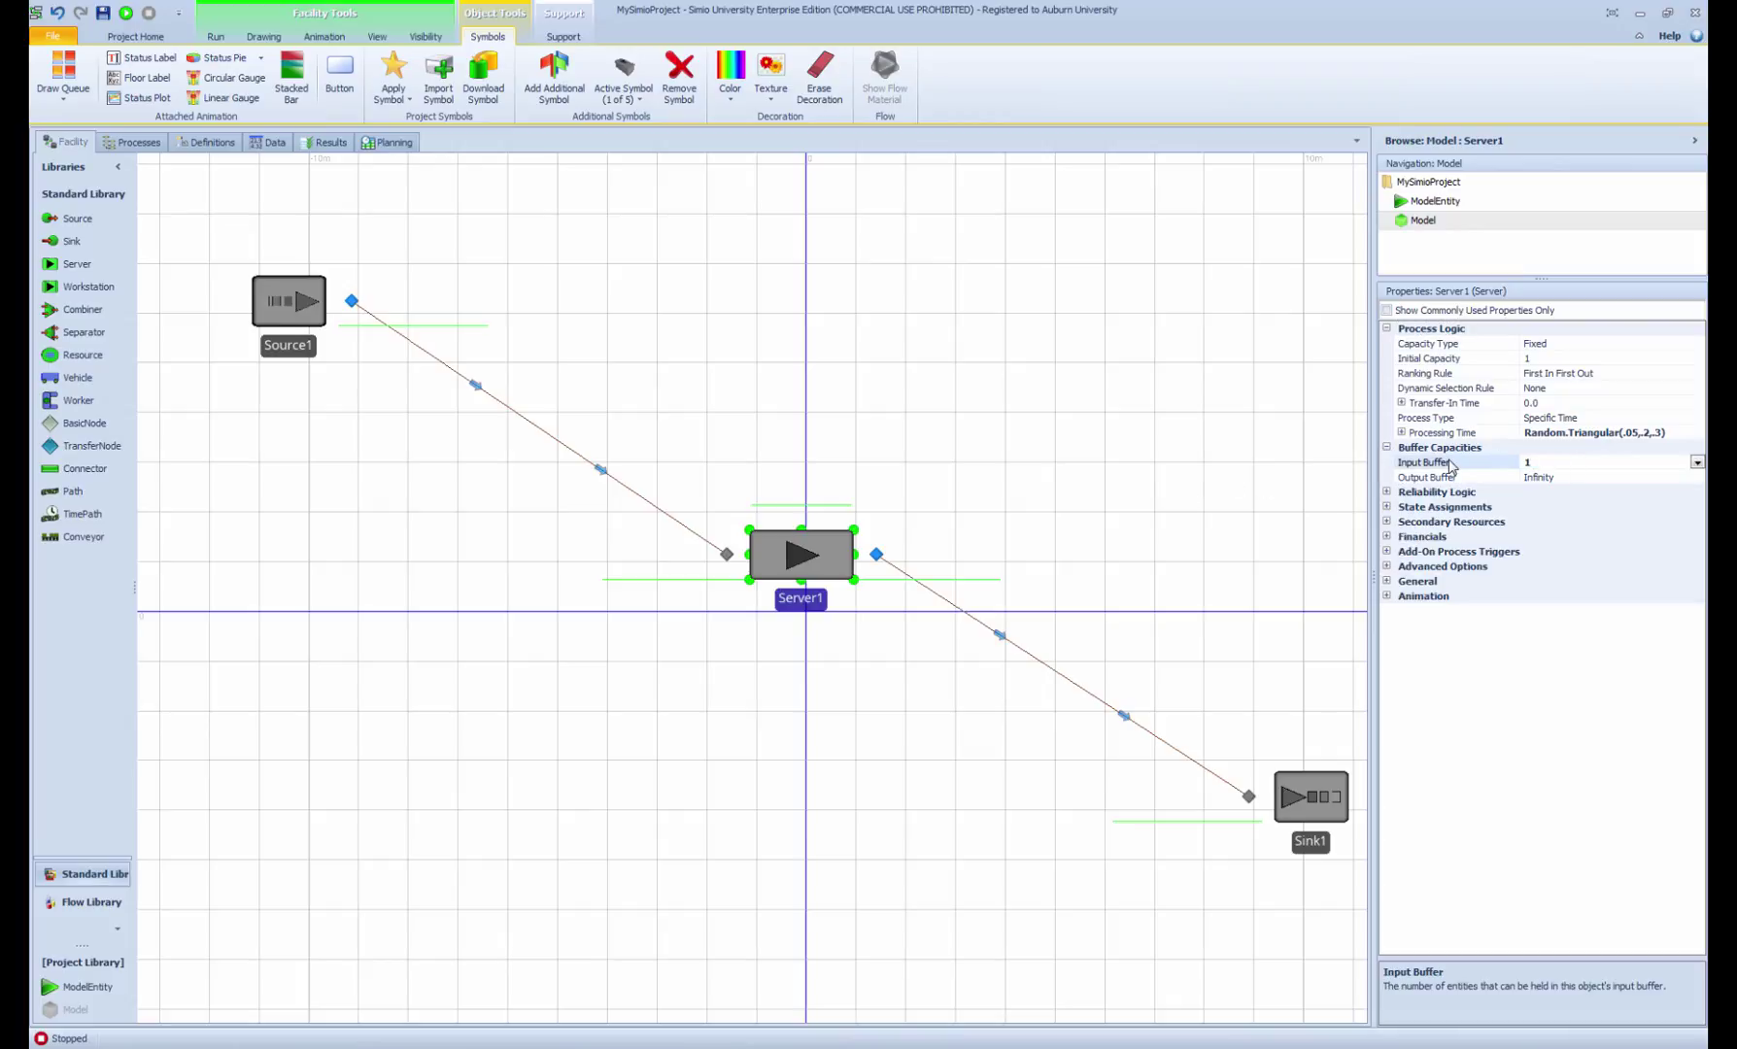
left_click(1098, 489)
View the expression editor for Server1's Processing Time and close it without changing the expression.
left_click(790, 552)
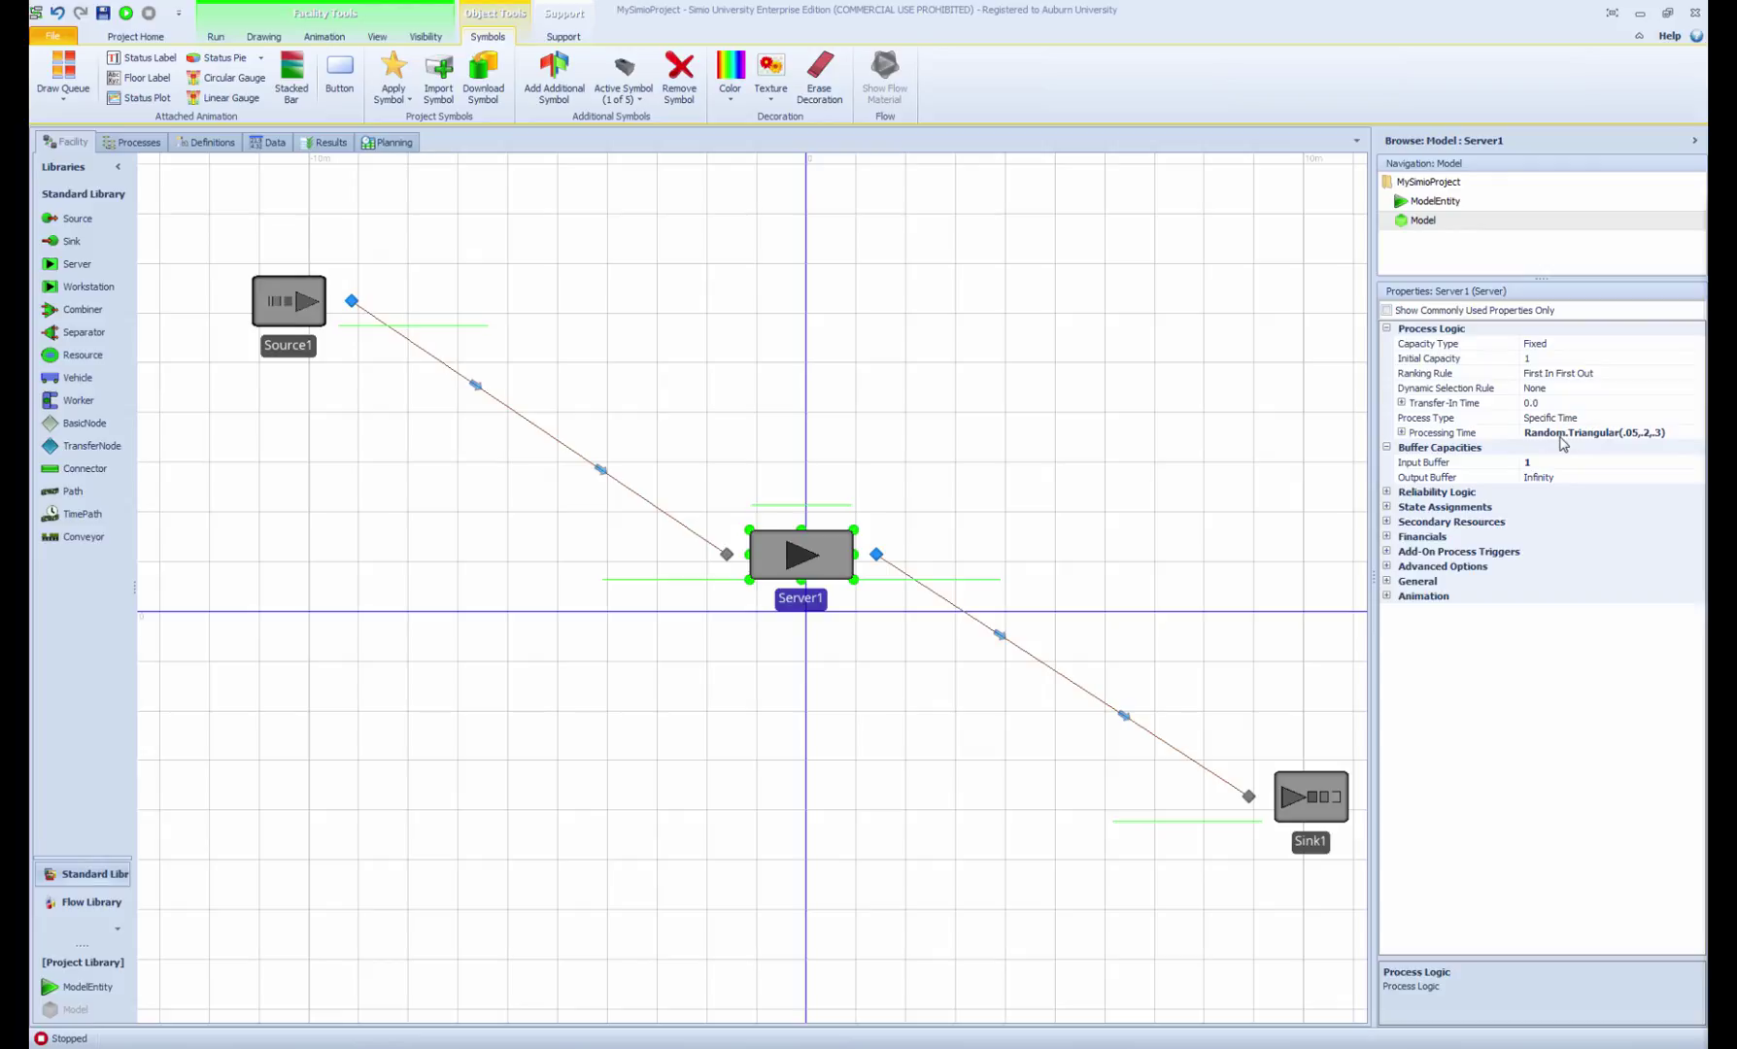
left_click(1684, 437)
left_click(1697, 434)
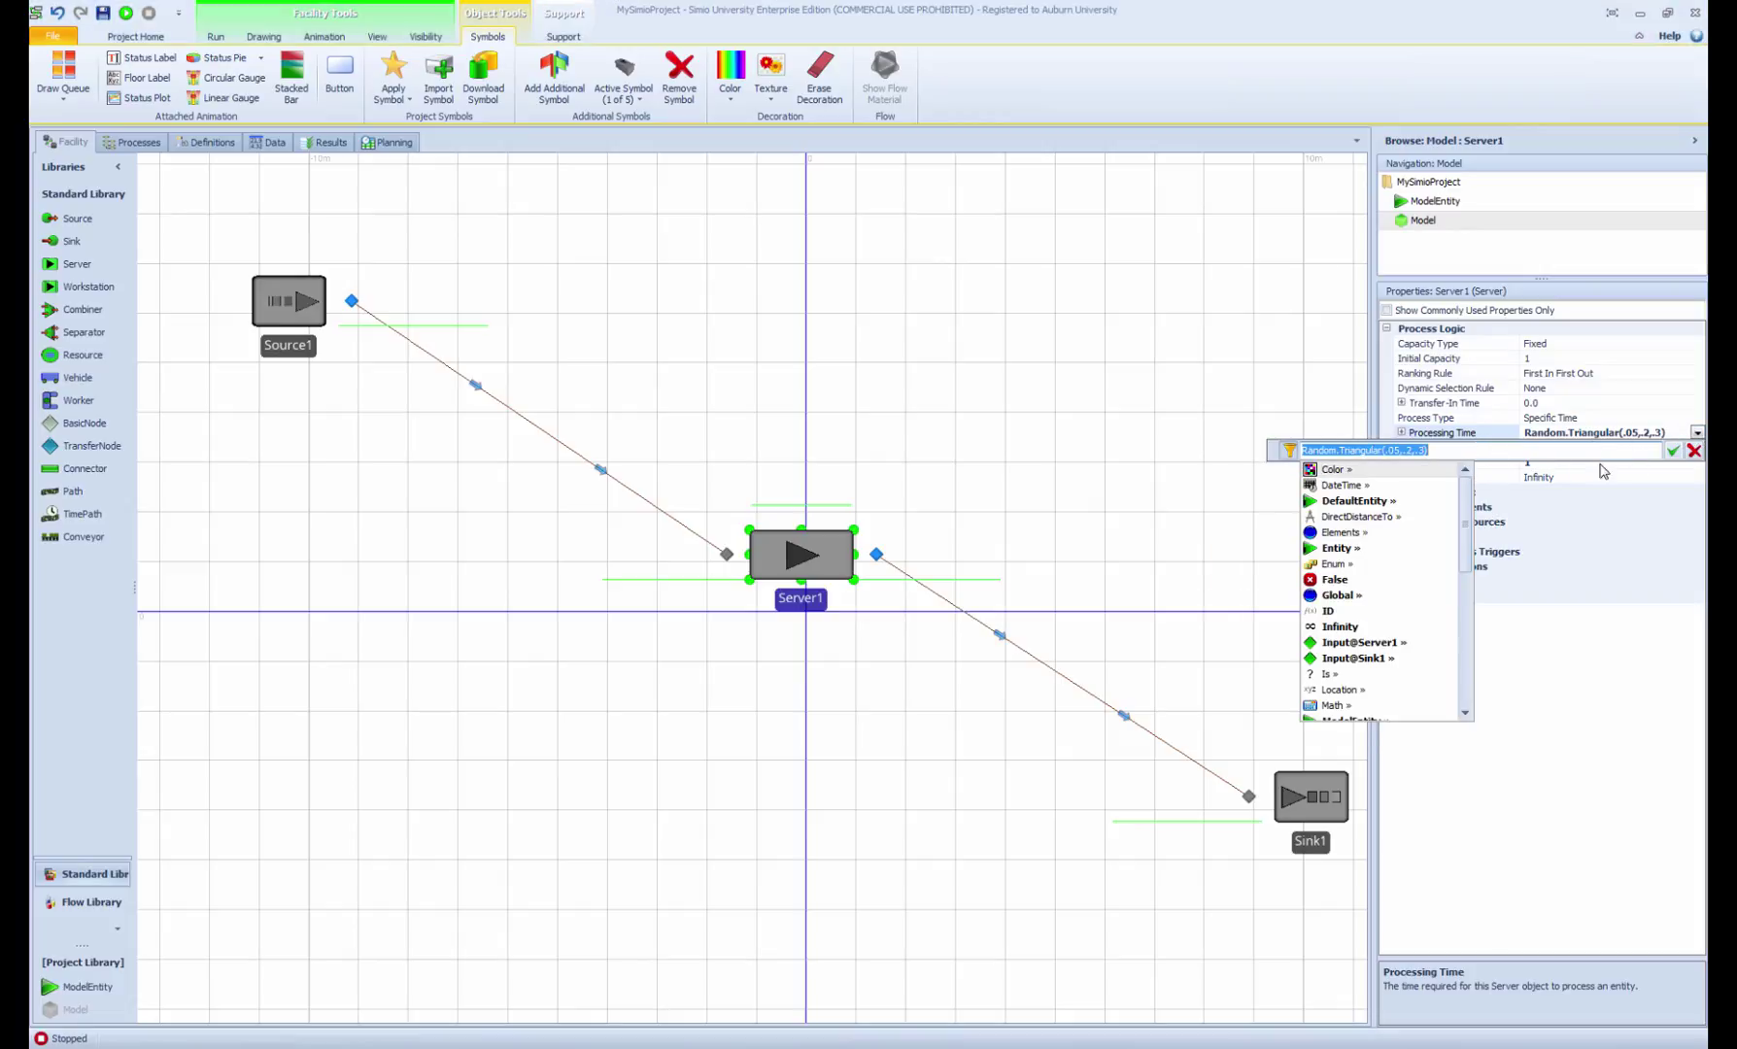
left_click(1693, 451)
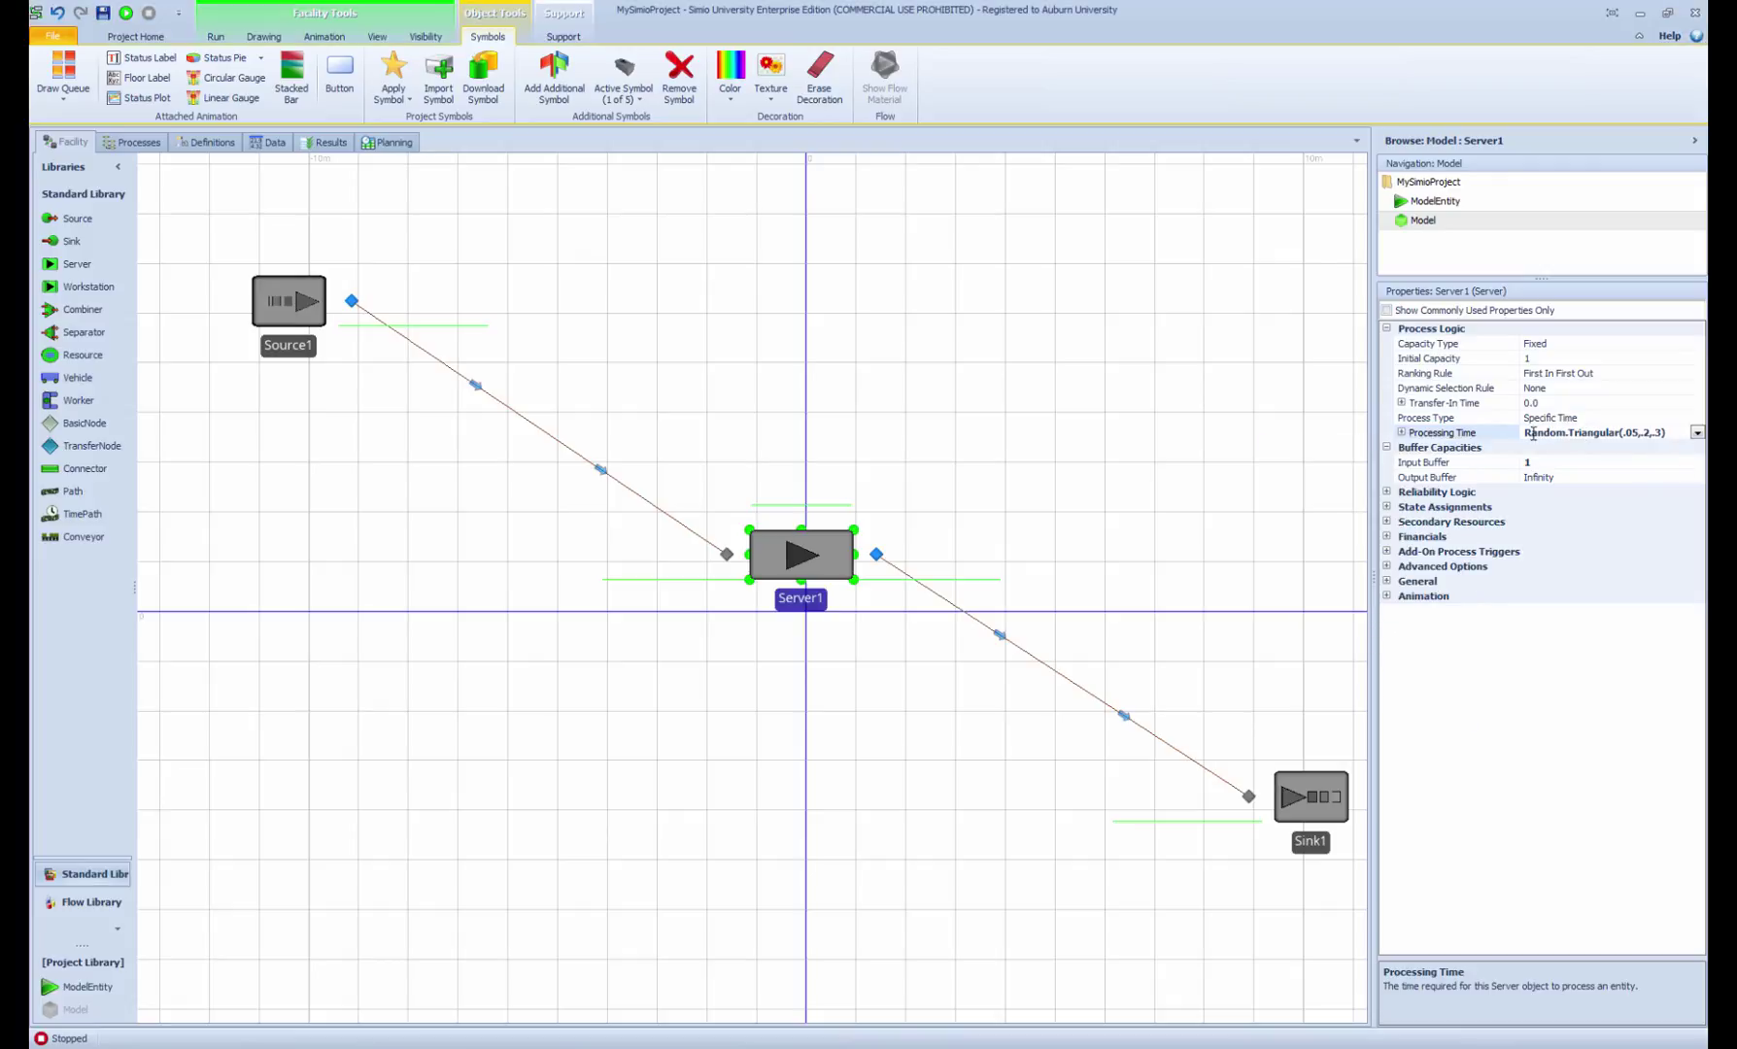
Replace Server1's Processing Time with "Random." in the expression editor to list the available distributions.
left_click(1697, 434)
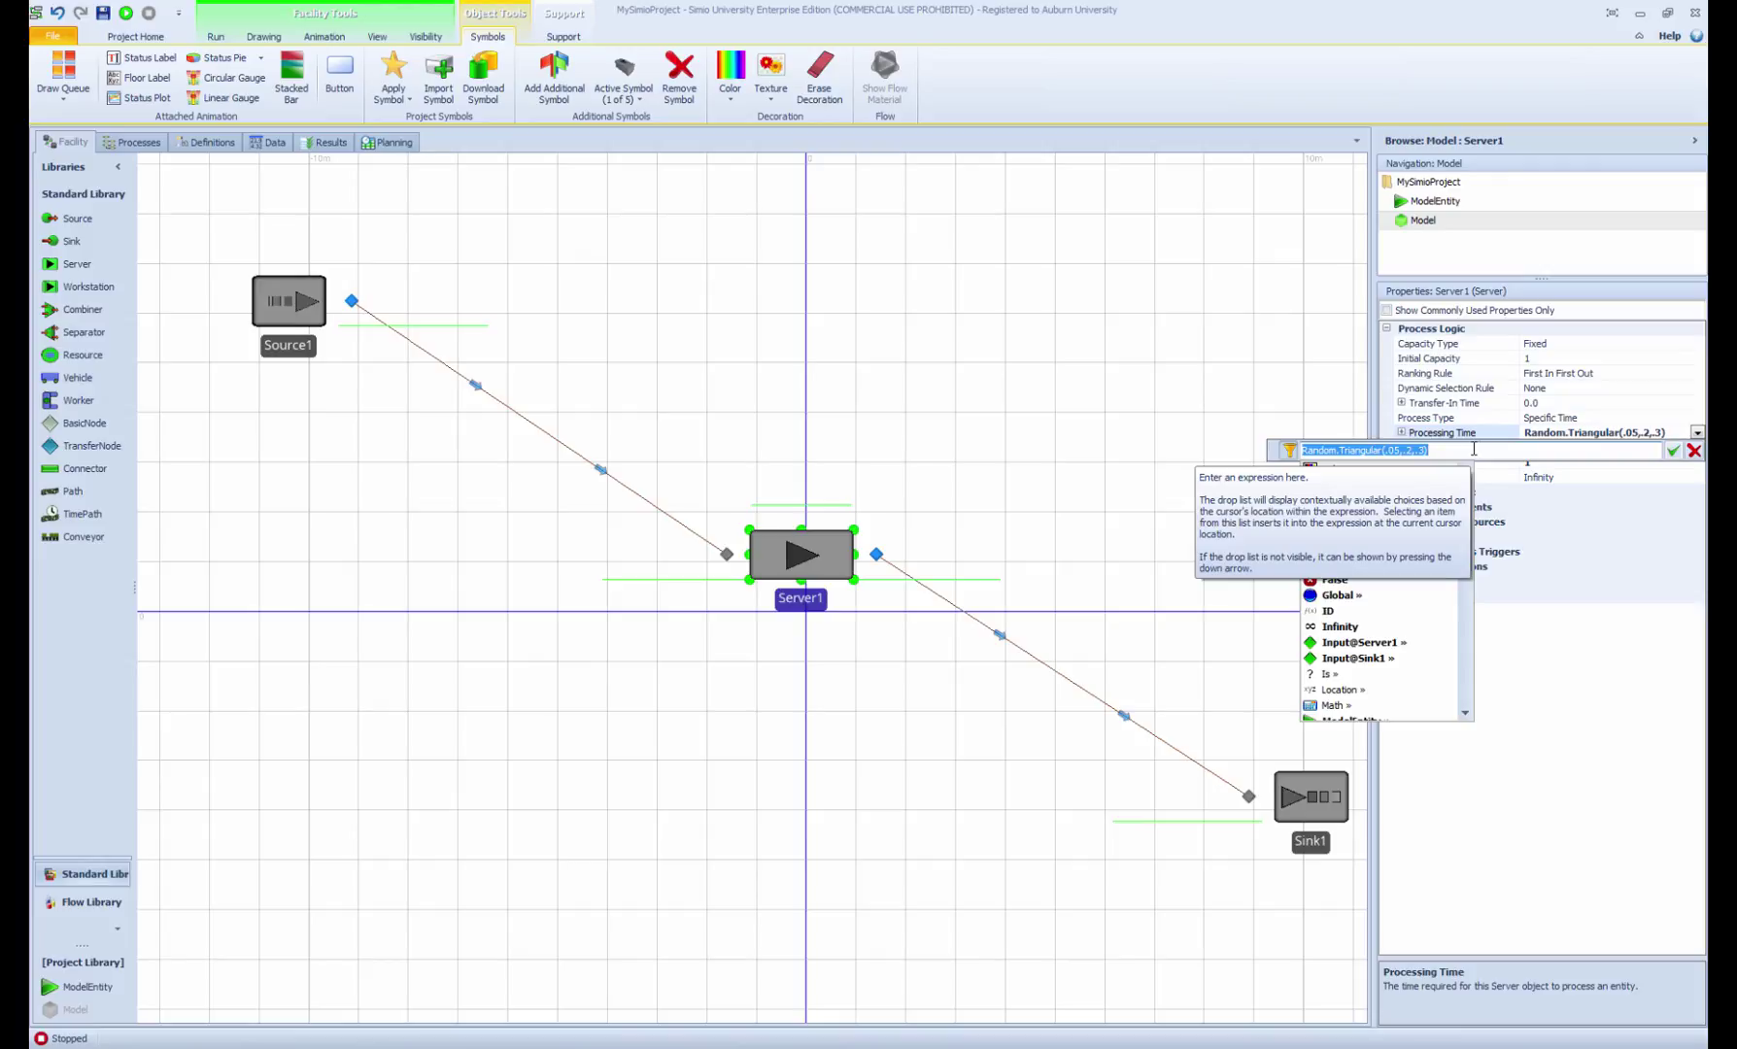
type("Random")
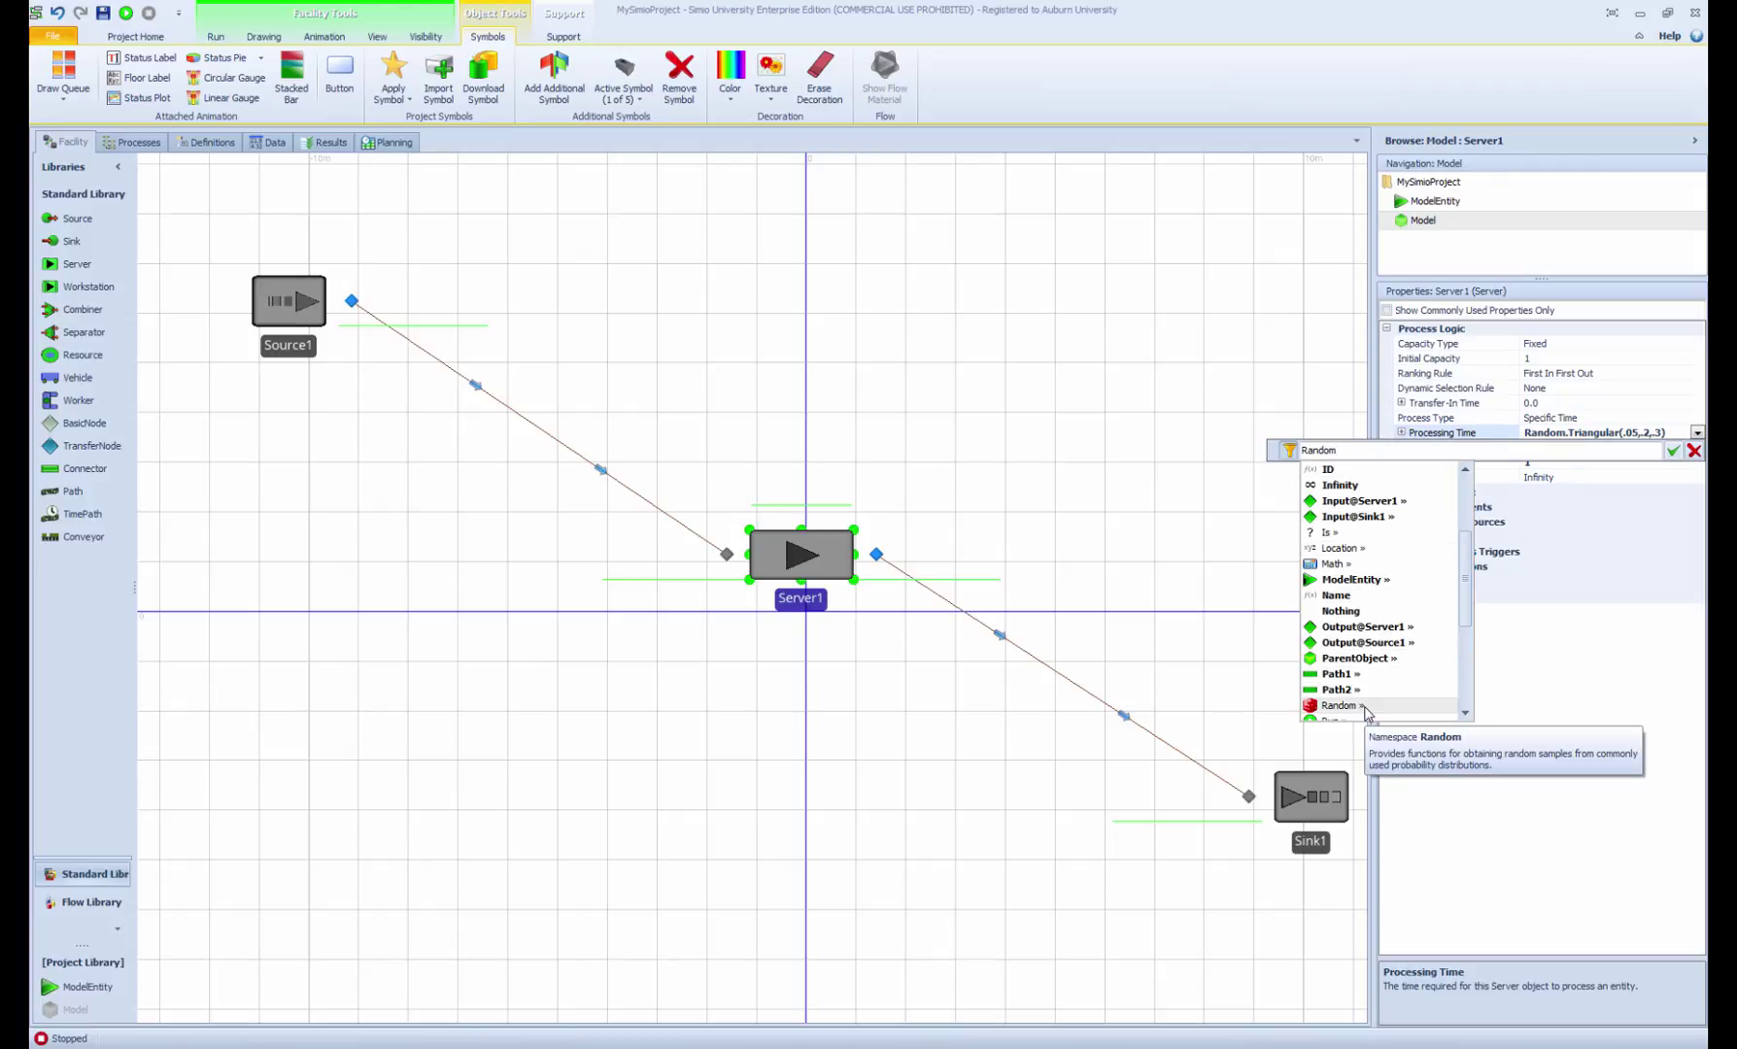
left_click(1348, 450)
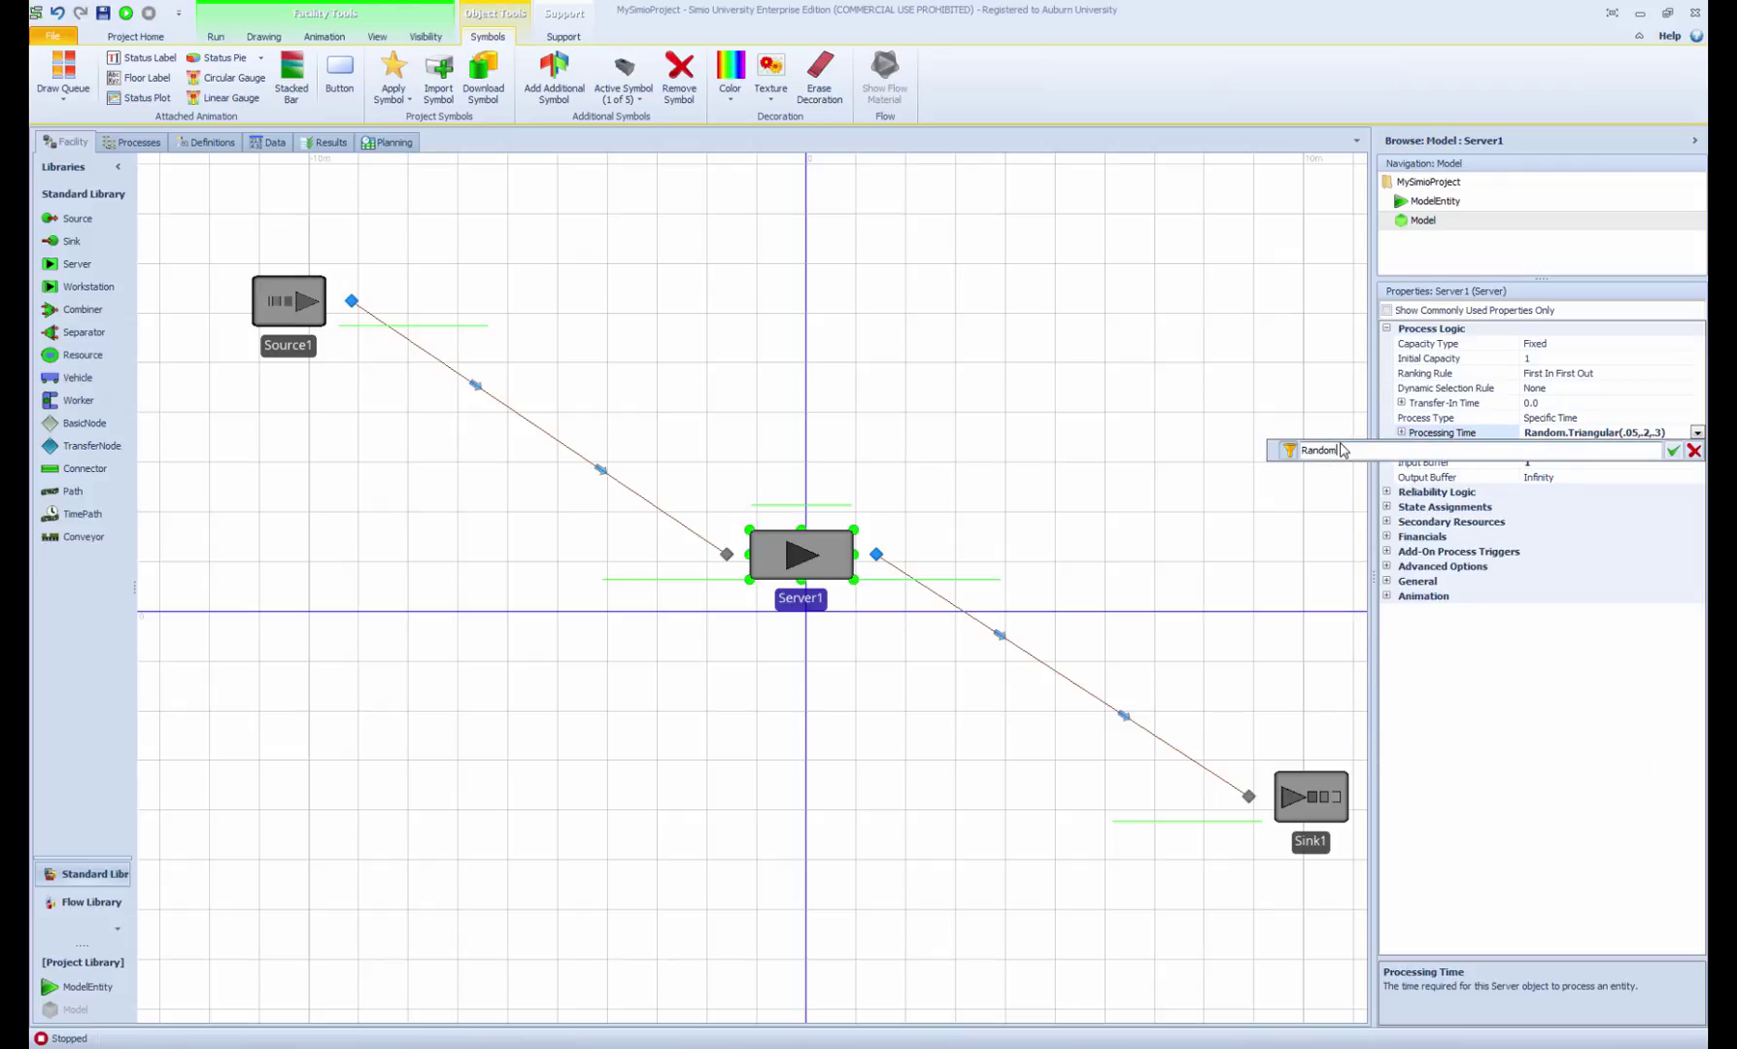
left_click_drag(1348, 449, 1256, 451)
type("Random")
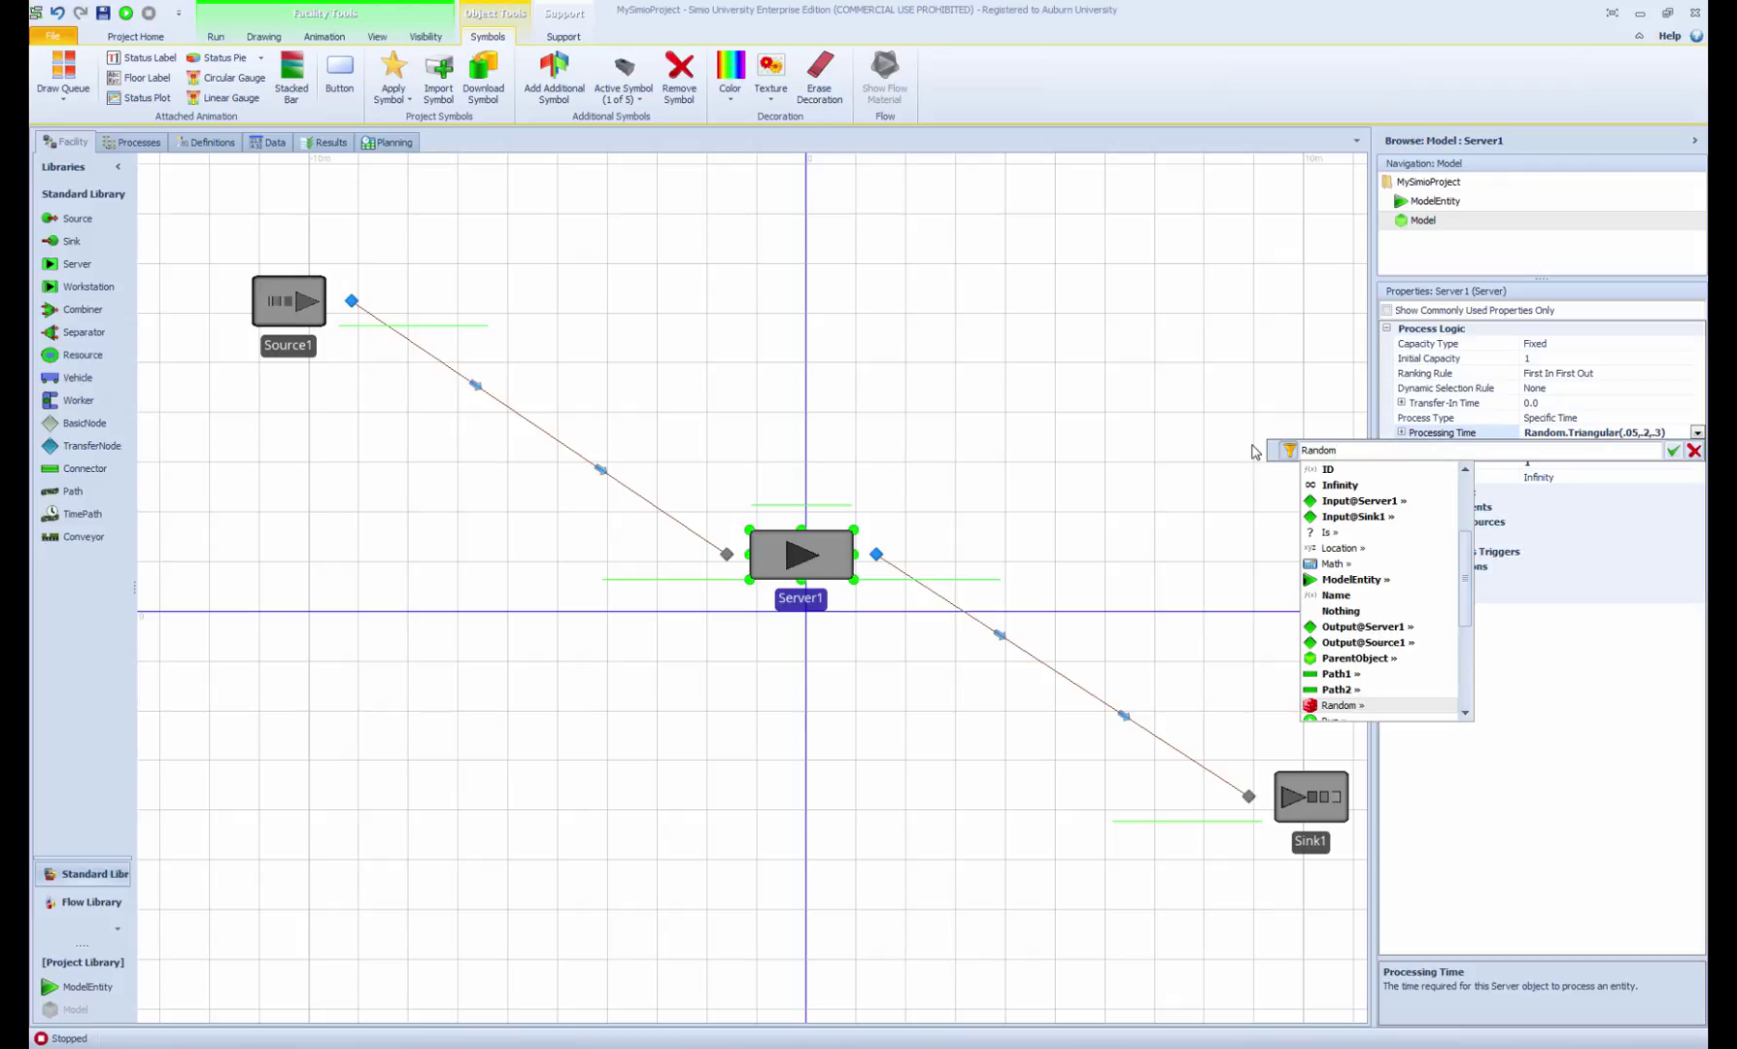
type(".")
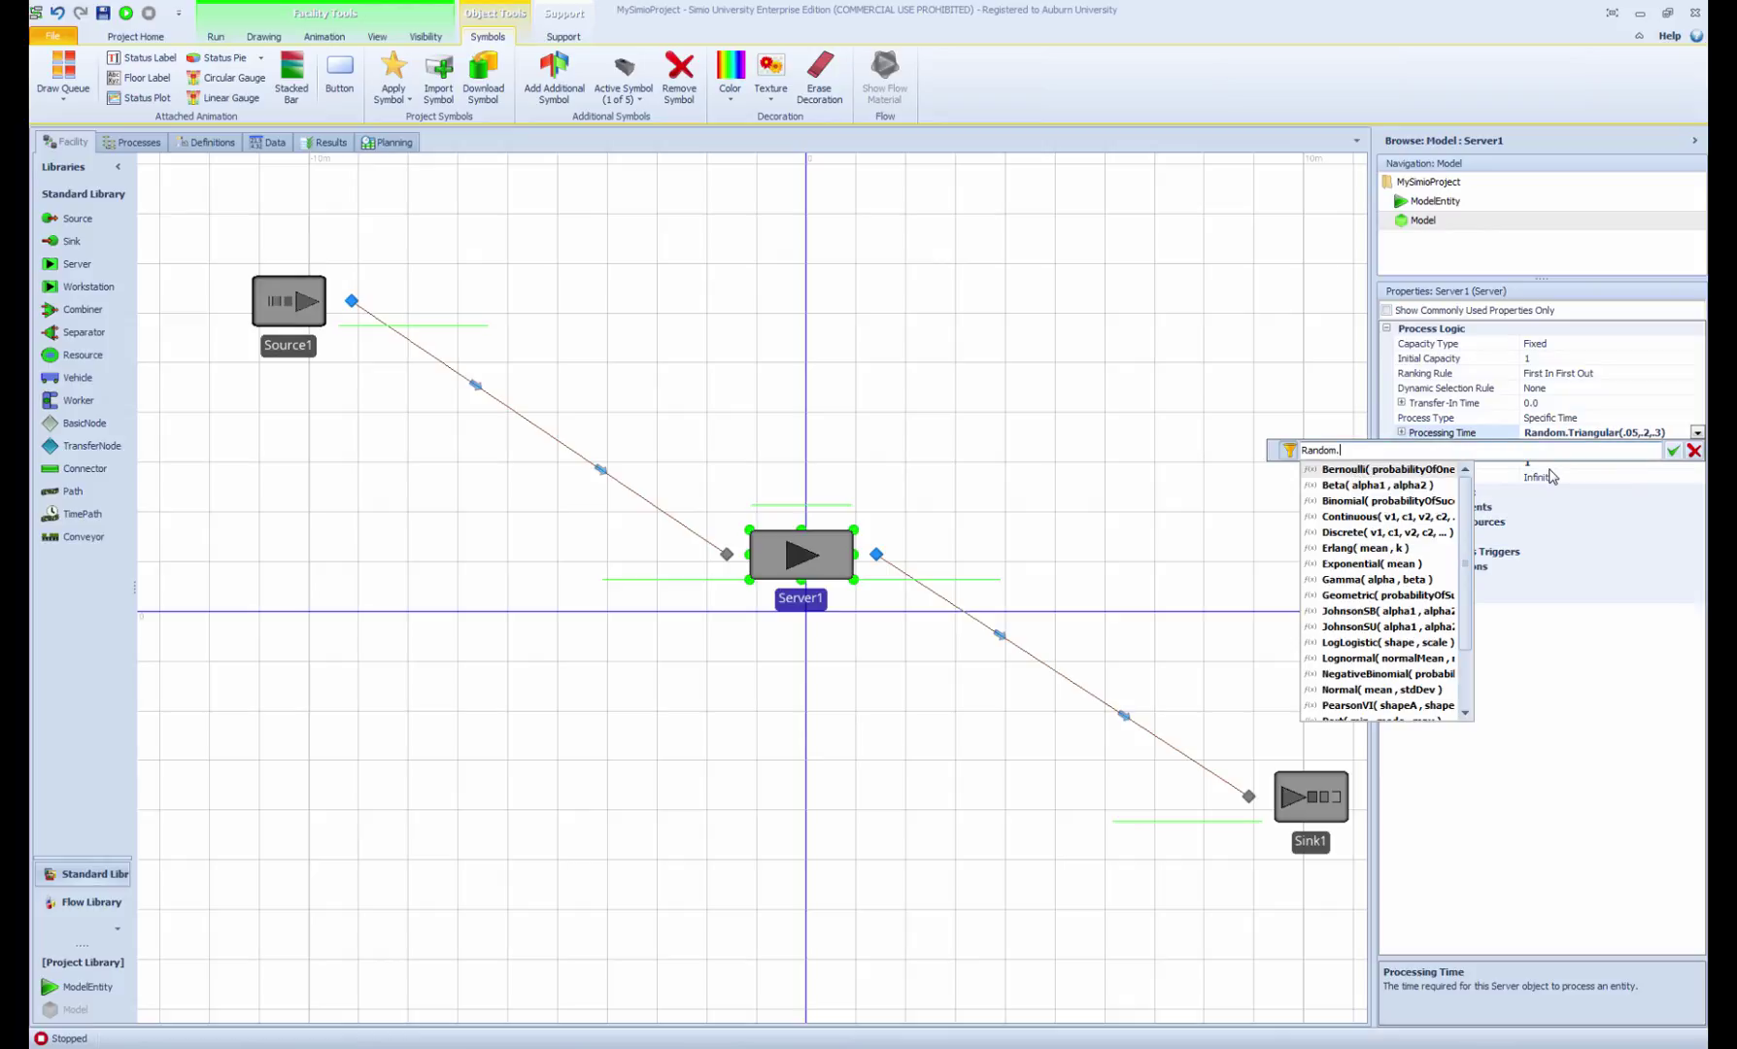
Browse the random distributions for Server1's Processing Time, check the Exponential description and insert Exponential into the expression.
scroll(1471, 546, "down", 2)
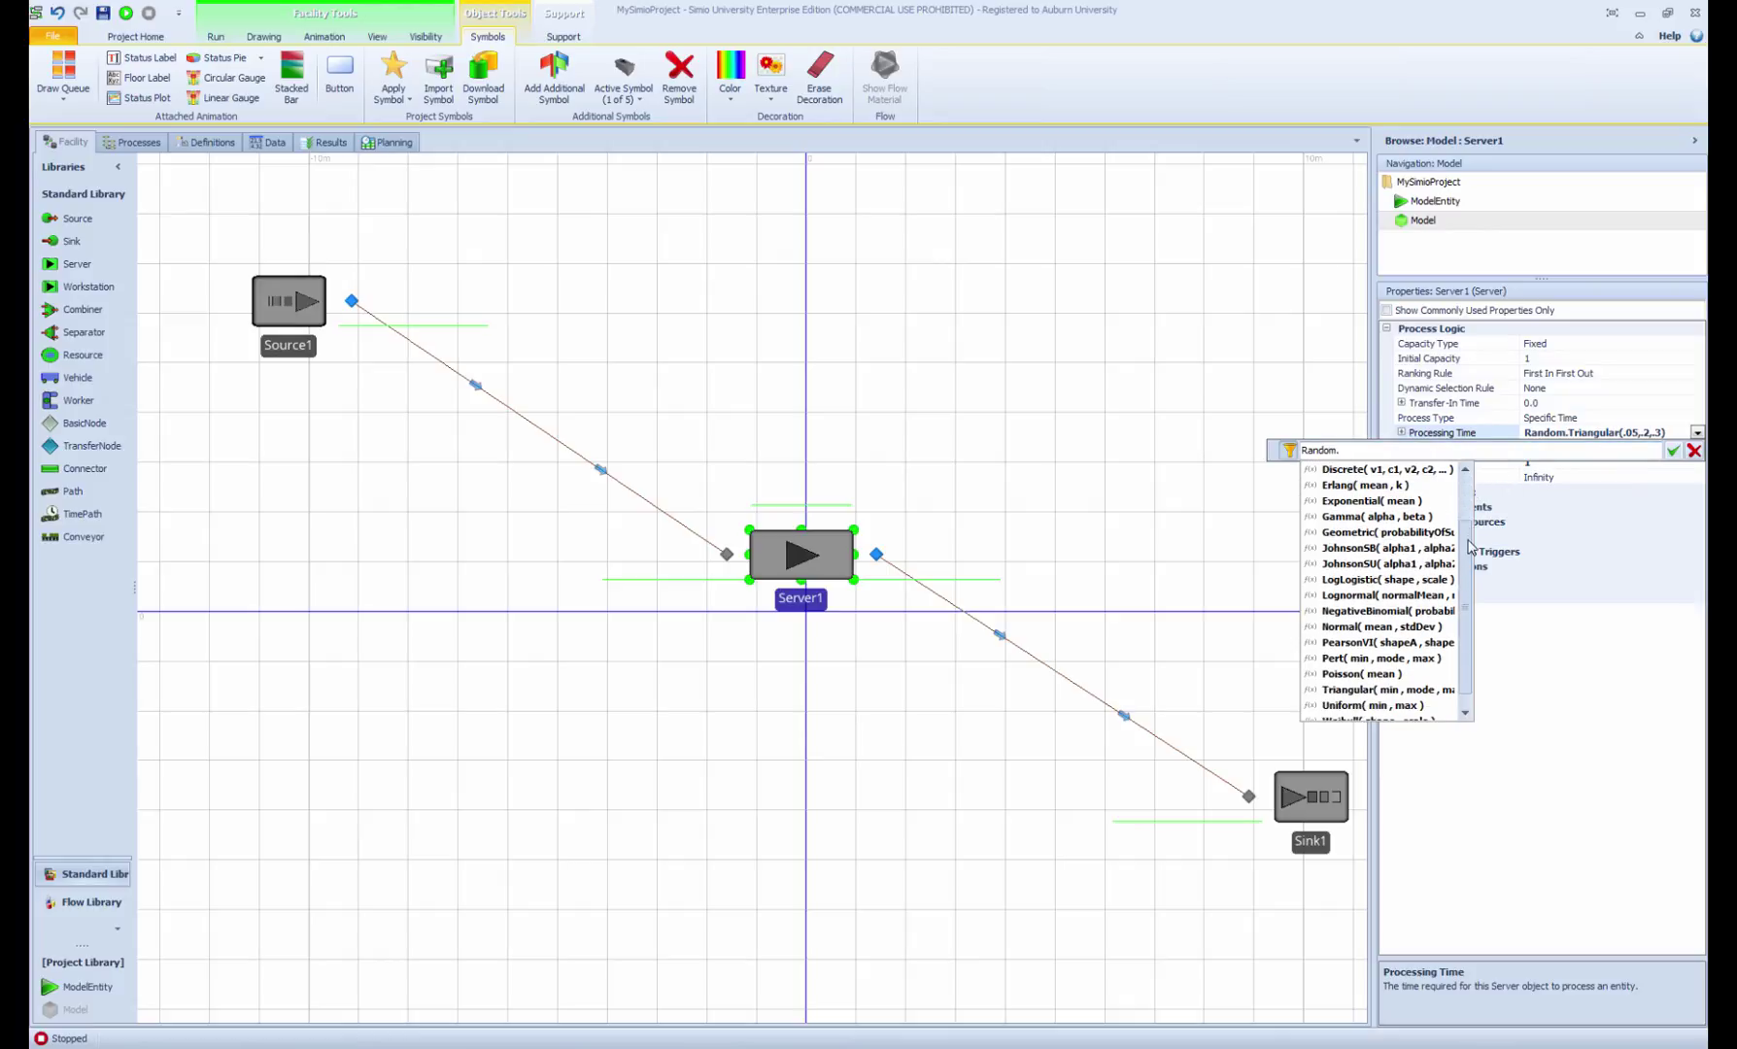
scroll(1471, 559, "down", 1)
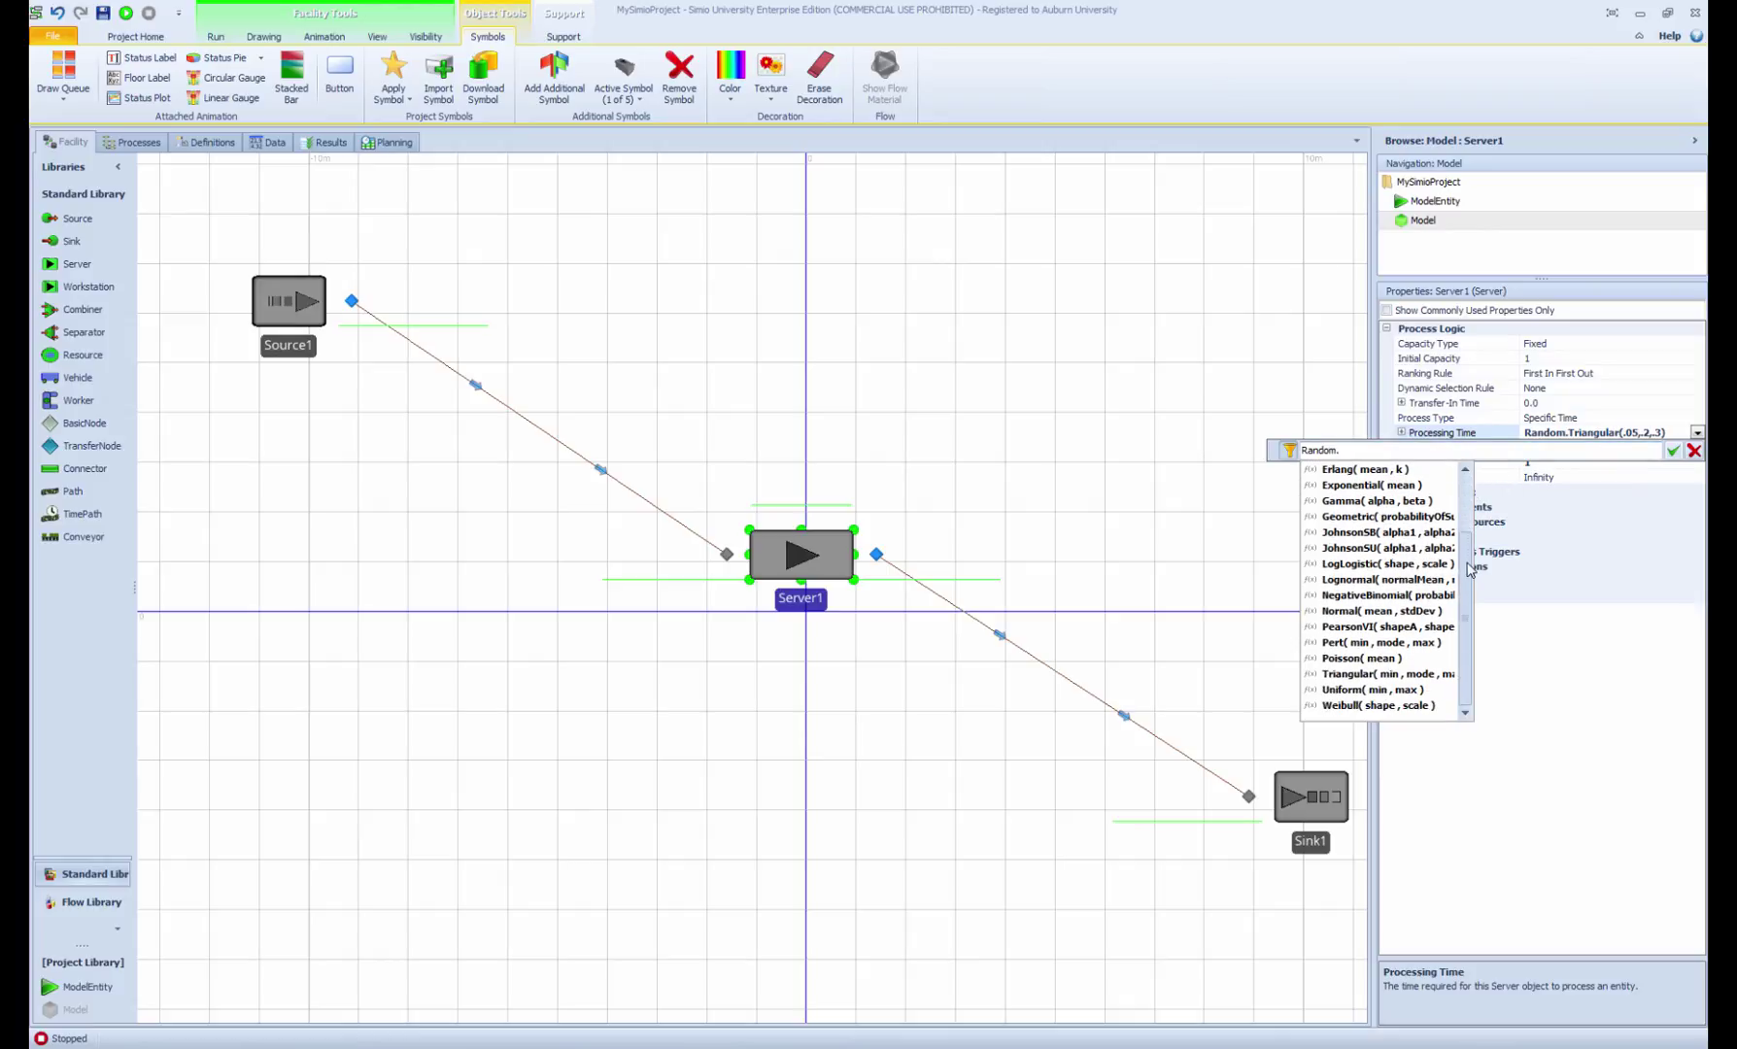
scroll(1470, 559, "up", 3)
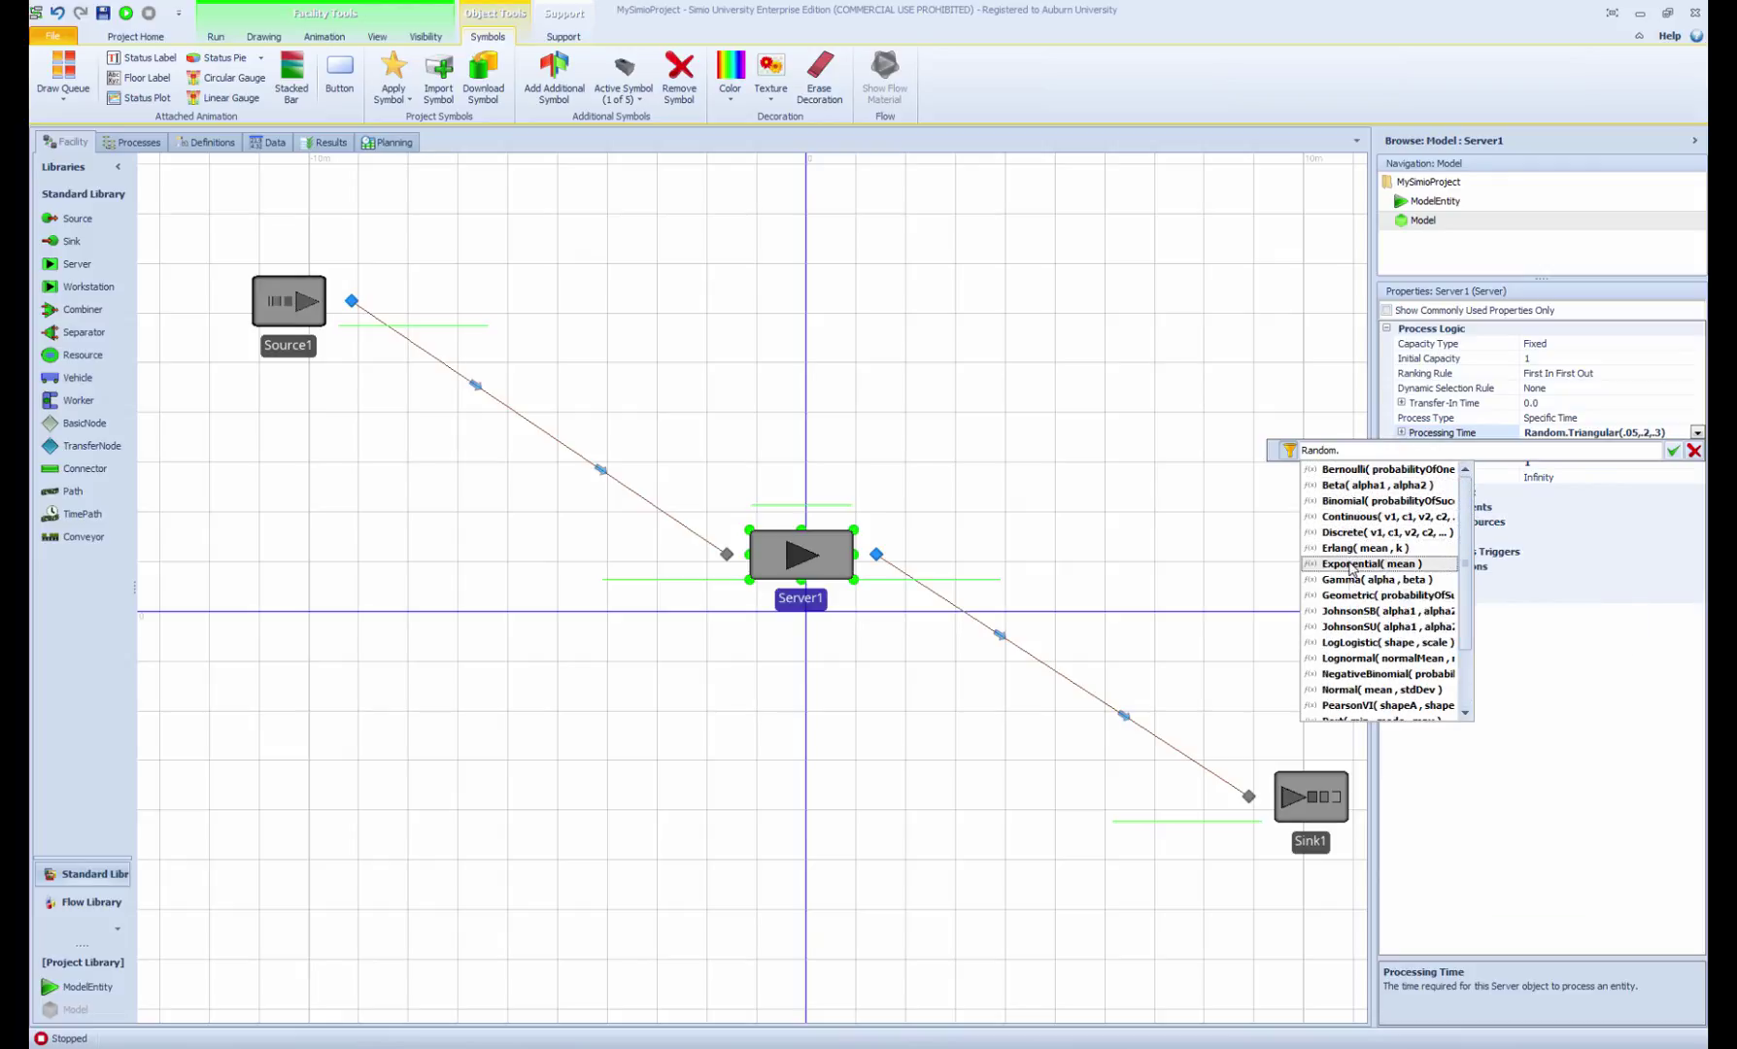
mouse_move(1335, 569)
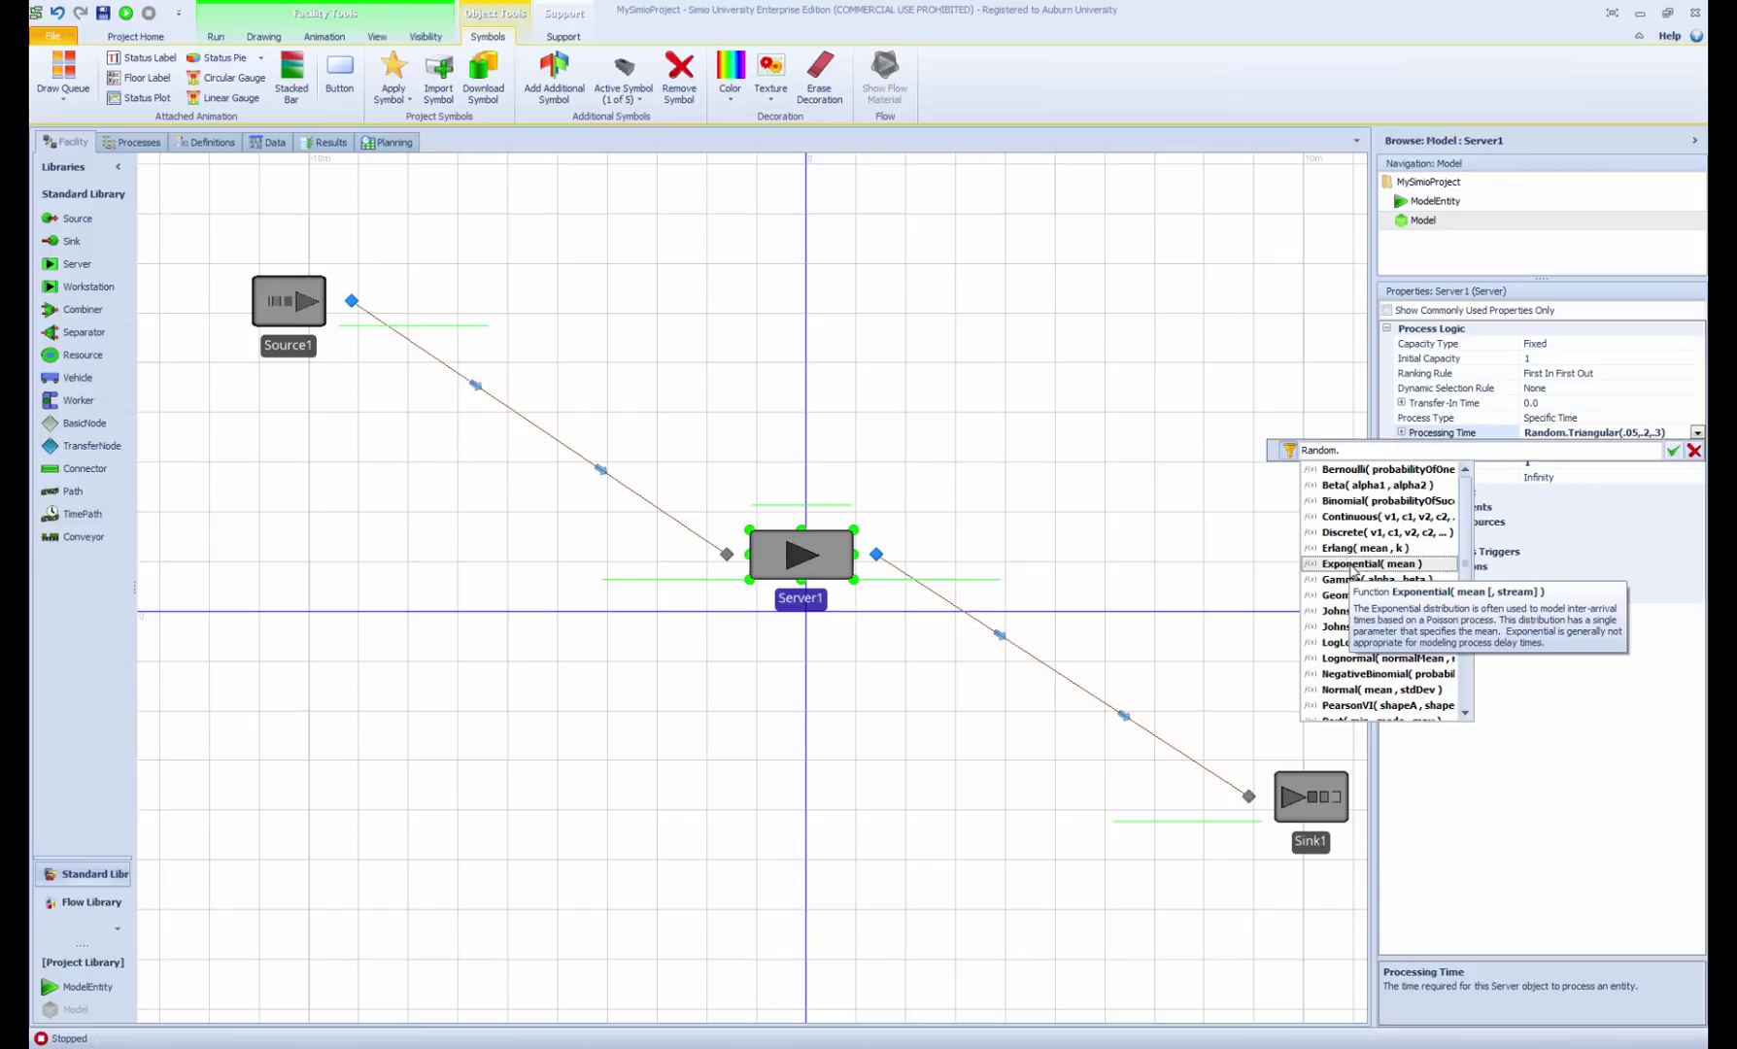
double_click(1353, 571)
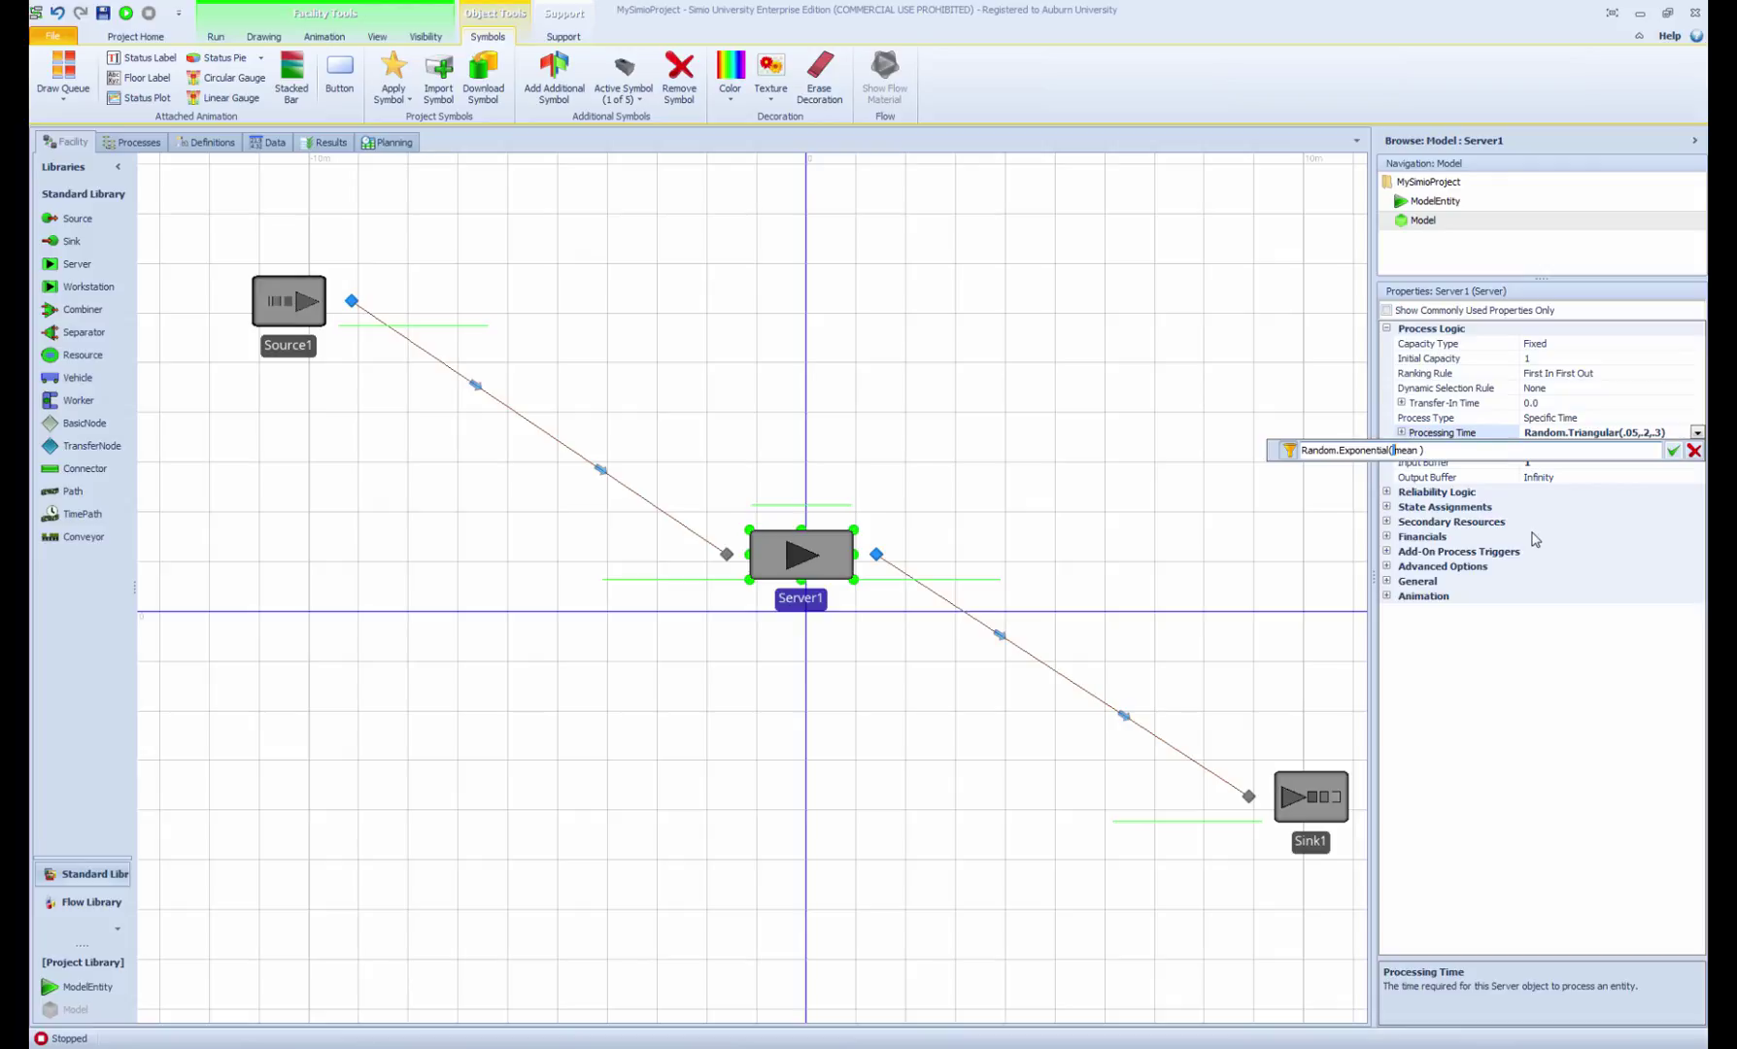
Clear the Processing Time expression and enter Random.Exponential again, using "Random.Ex" to pick it from the suggestions.
key("ctrl+shift+Right")
key("End")
key("BackSpace")
key("BackSpace")
key("BackSpace")
key("BackSpace")
key("BackSpace")
key("BackSpace")
key("BackSpace")
key("BackSpace")
key("BackSpace")
key("BackSpace")
key("BackSpace")
key("BackSpace")
key("BackSpace")
key("BackSpace")
key("BackSpace")
key("BackSpace")
key("BackSpace")
key("BackSpace")
key("BackSpace")
key("BackSpace")
type("Random")
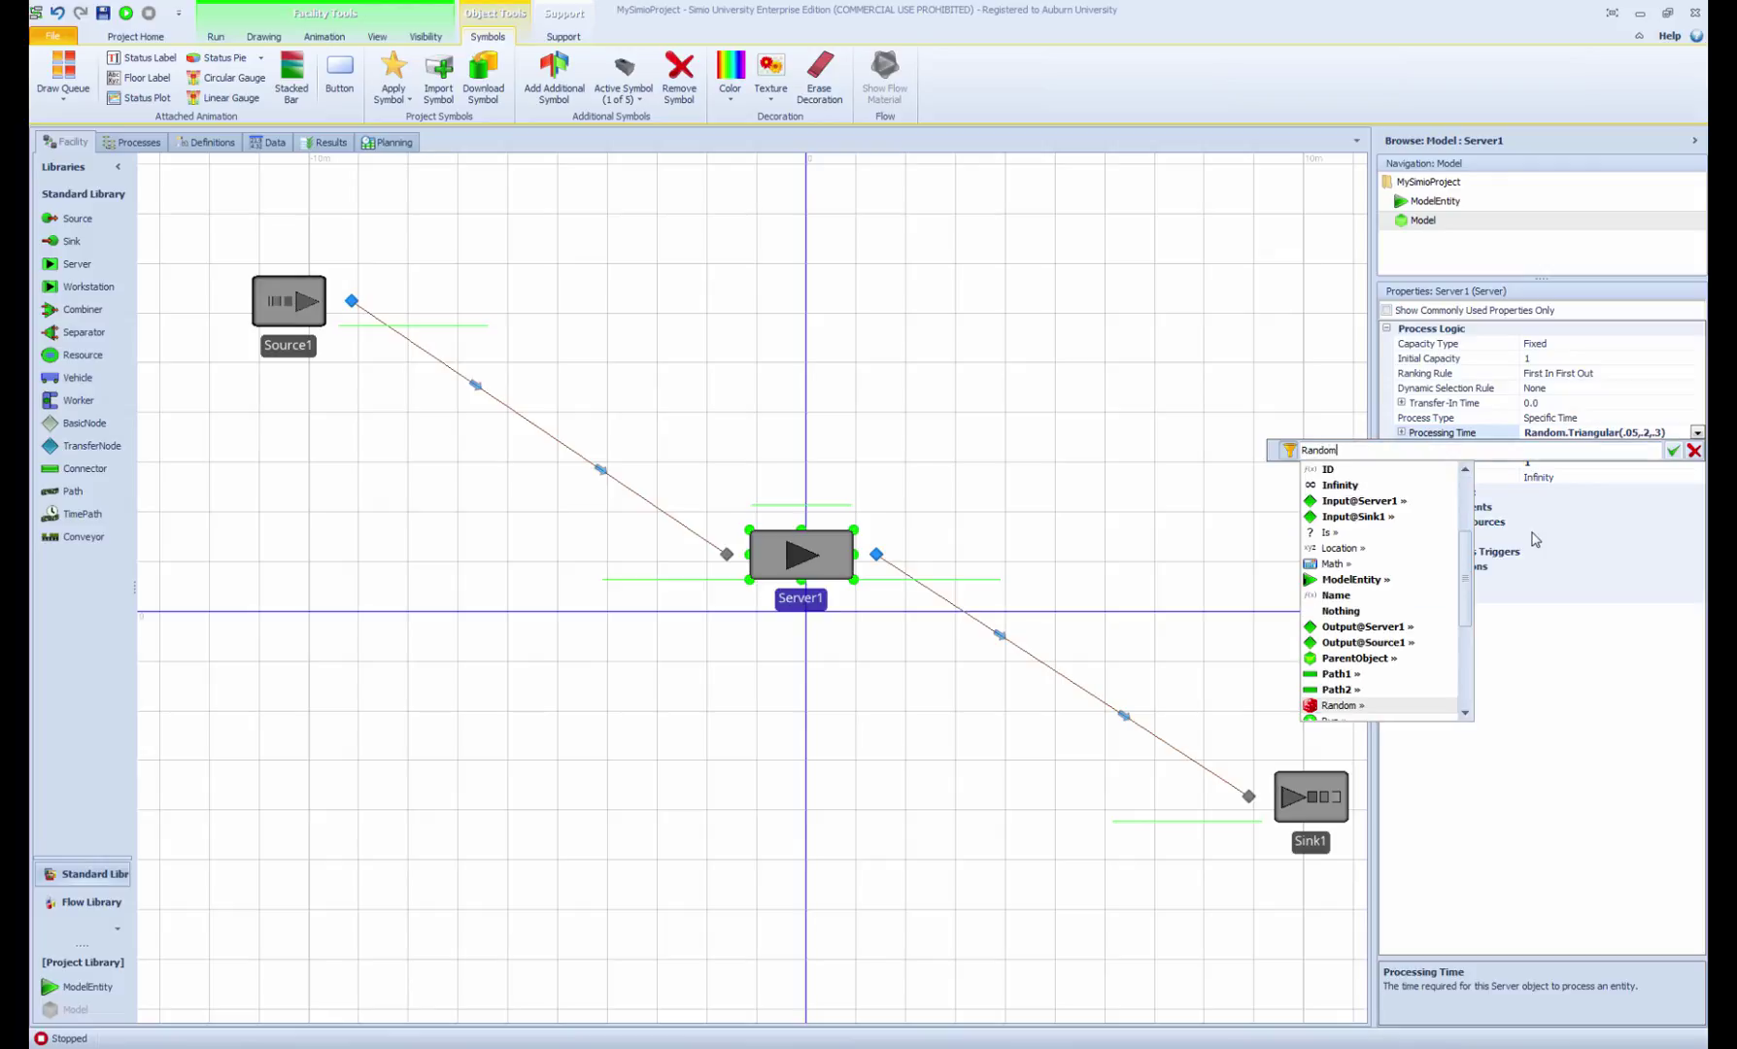
type(".")
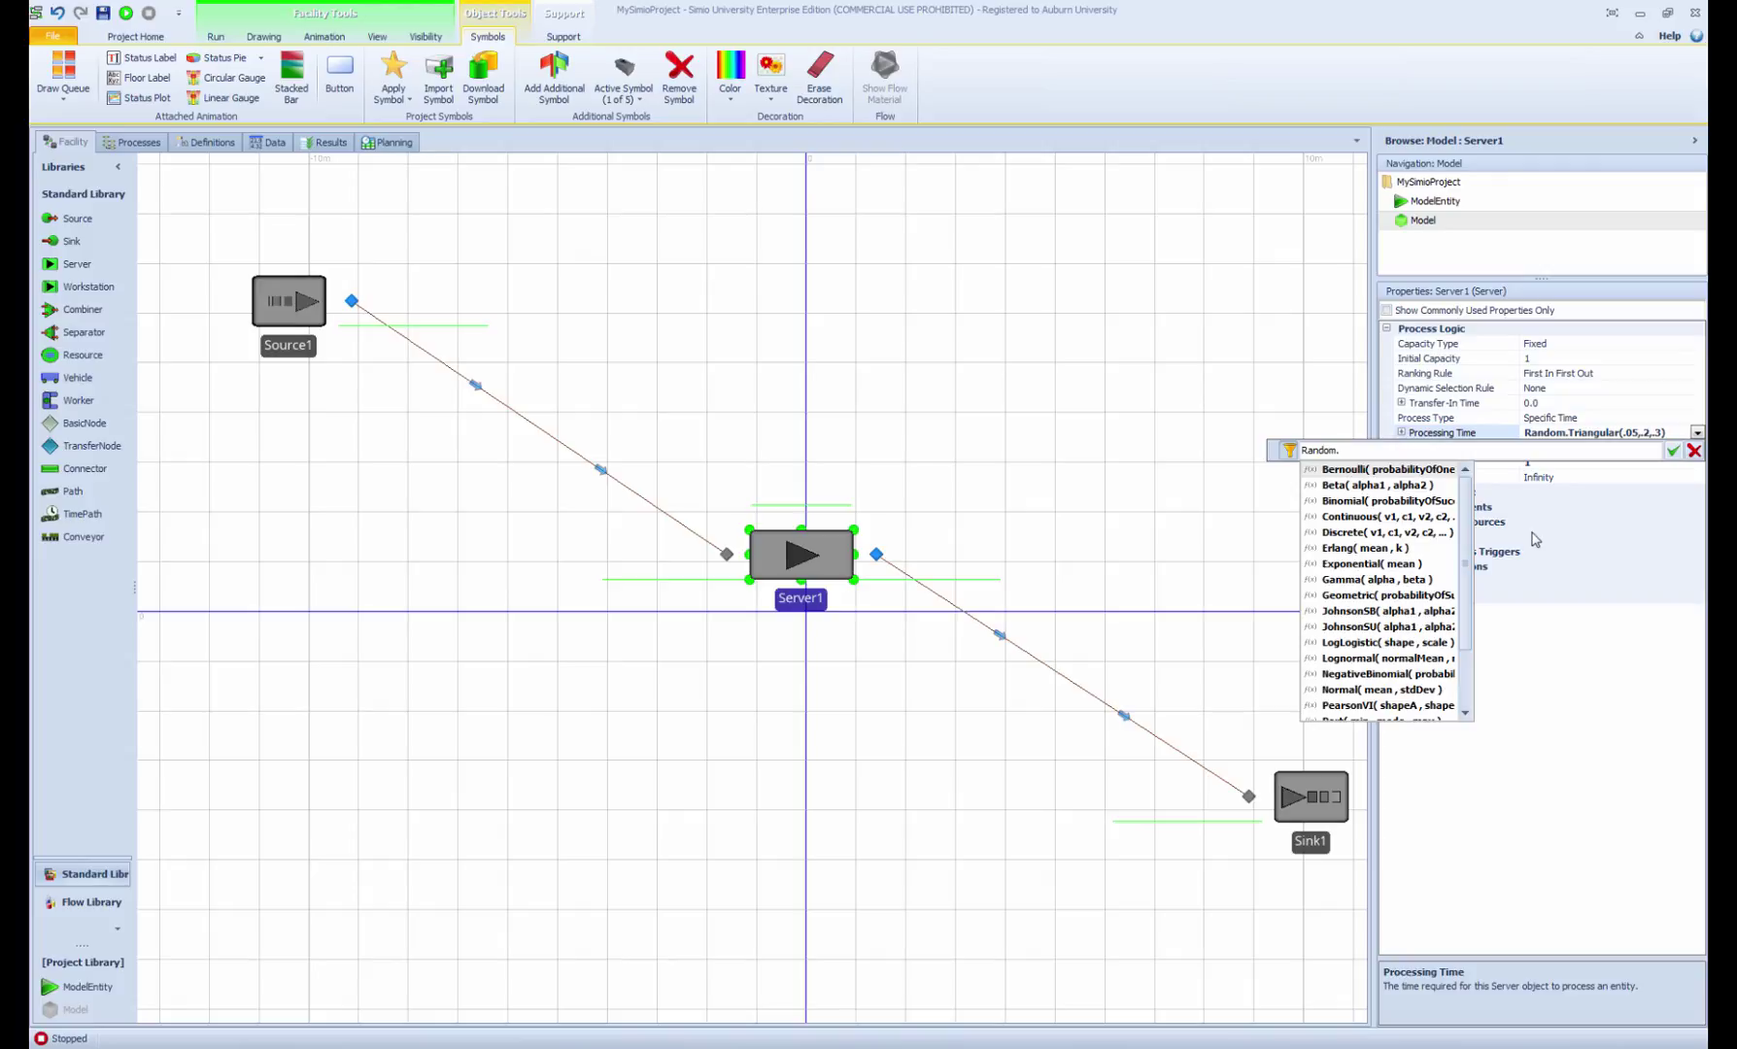
type("Ex")
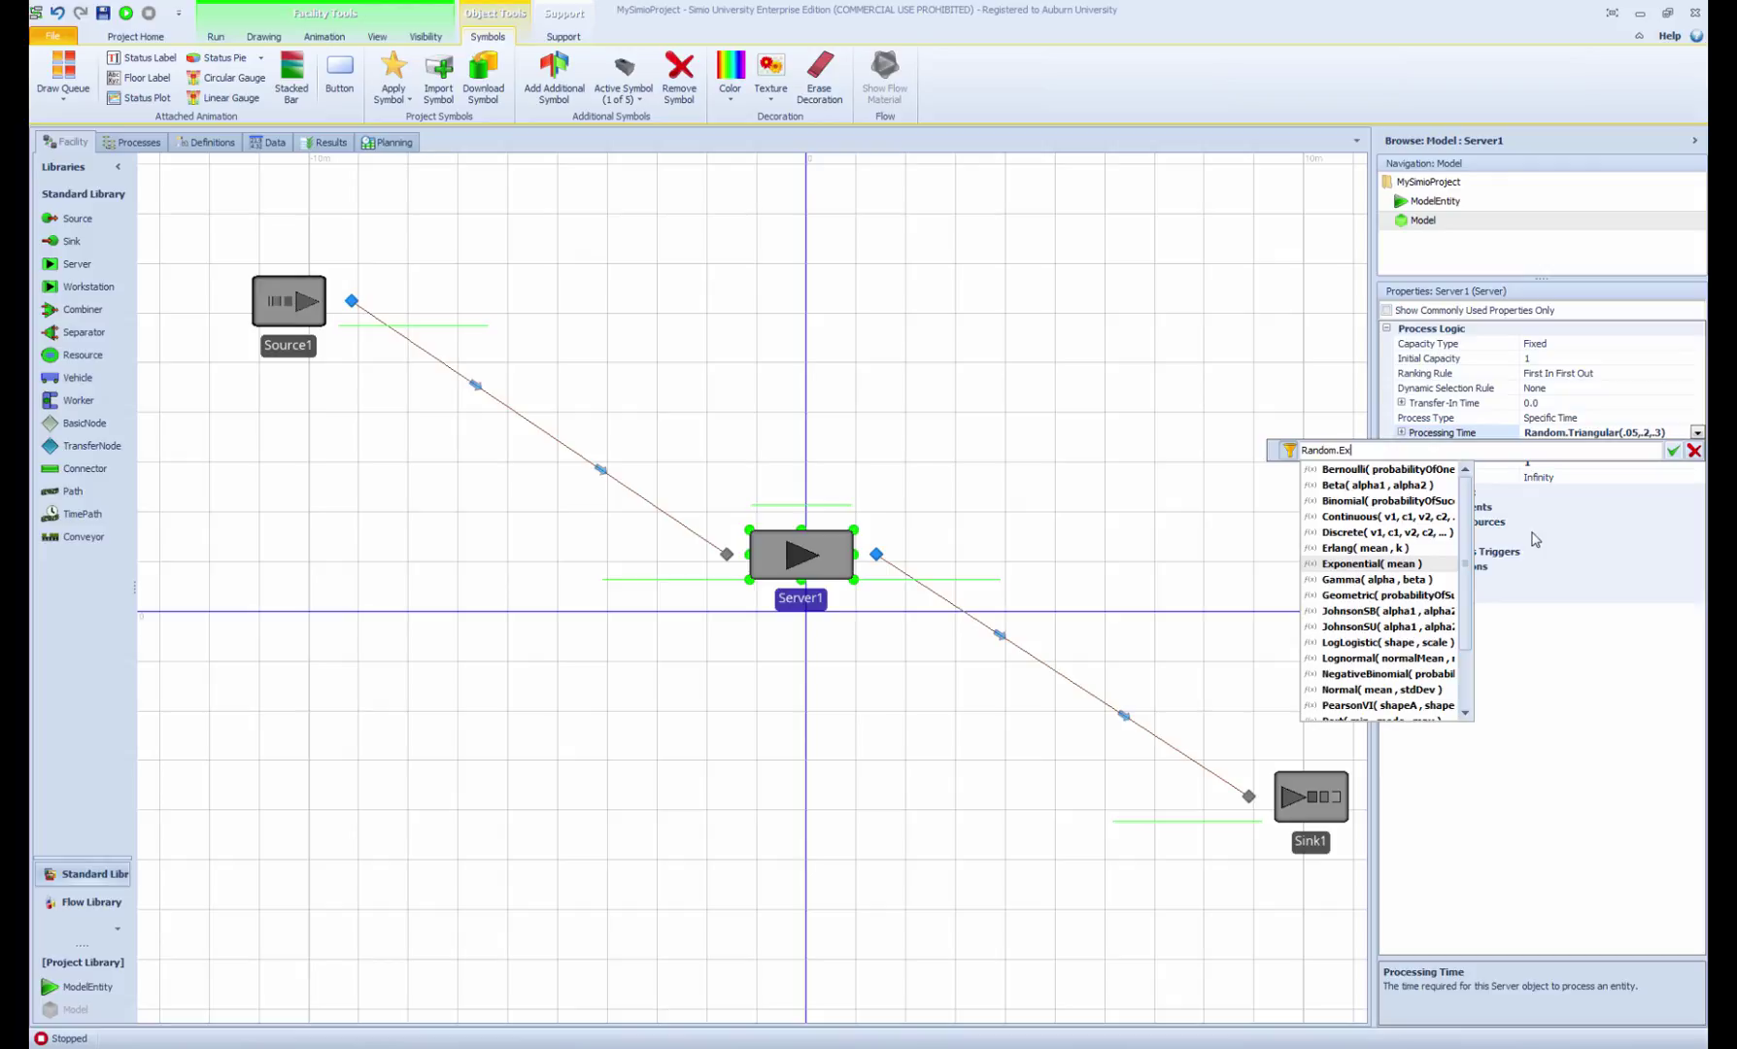
key("Return")
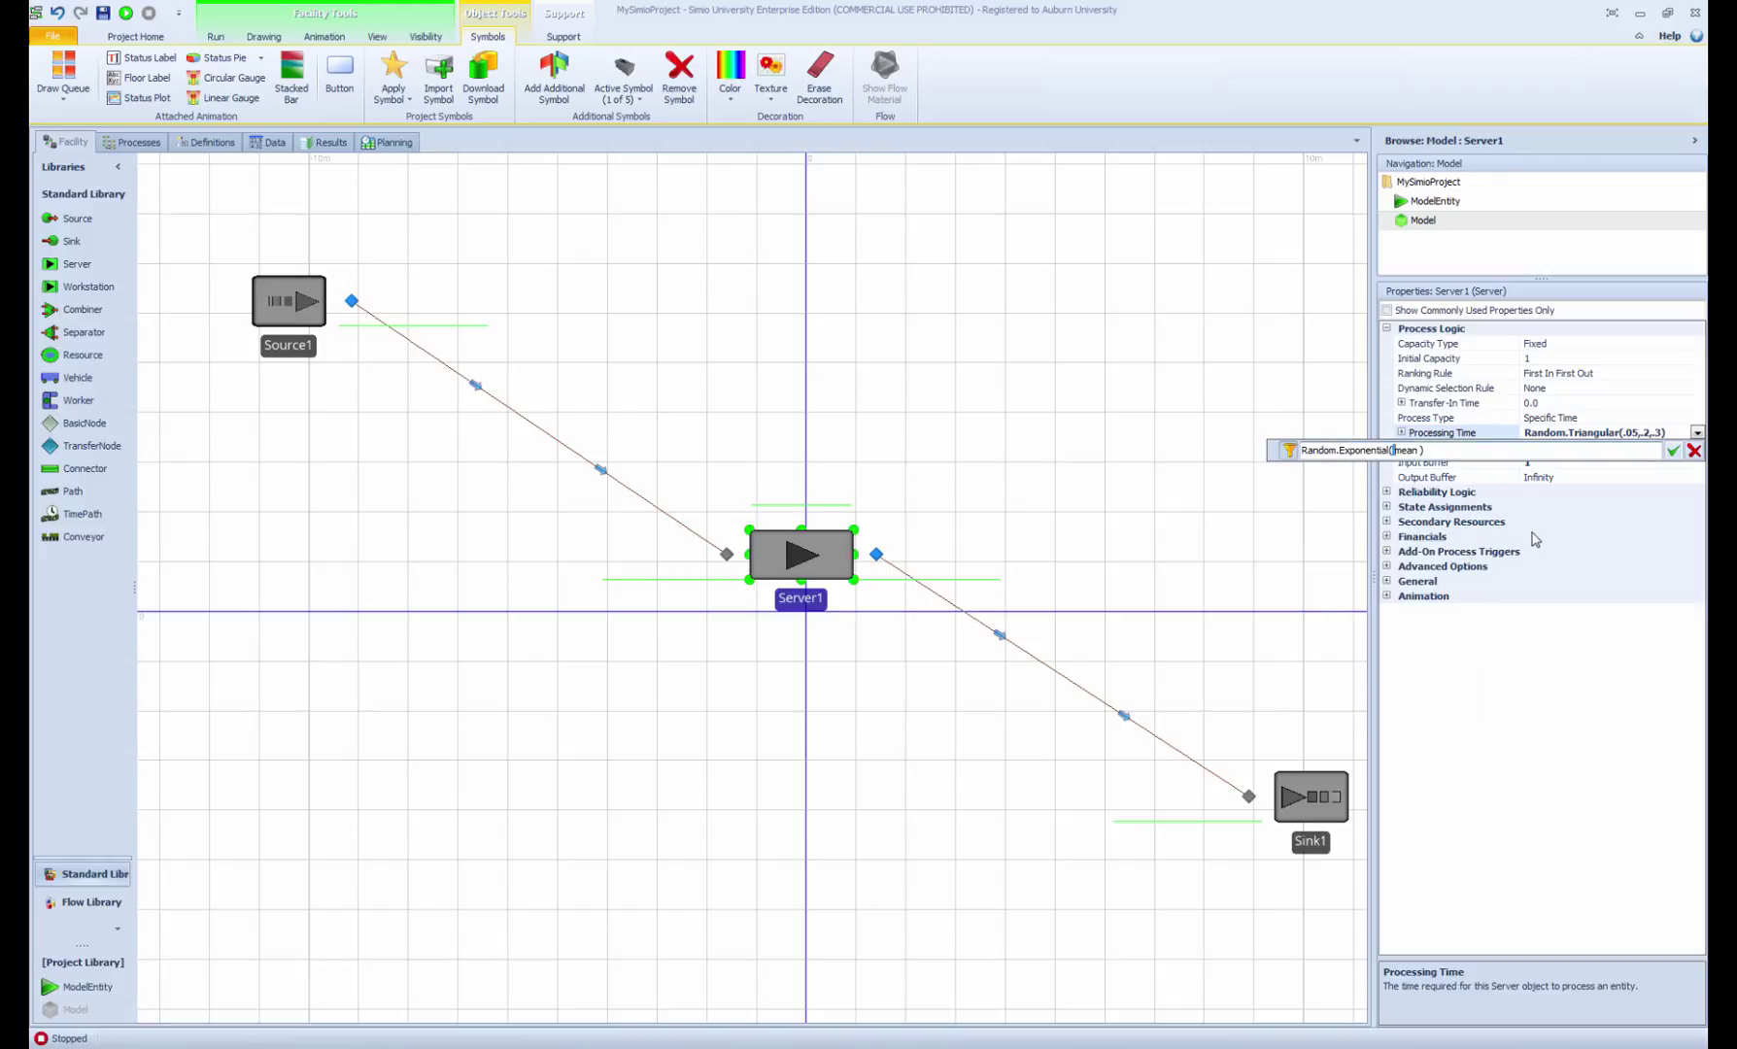
Replace the mean placeholder with 0.2 and accept Random.Exponential(0.2) as Server1's Processing Time.
key("shift+Right")
key("shift+Right")
key("shift+Right")
key("shift+Right")
key("shift+Right")
type("0.2")
left_click(1672, 452)
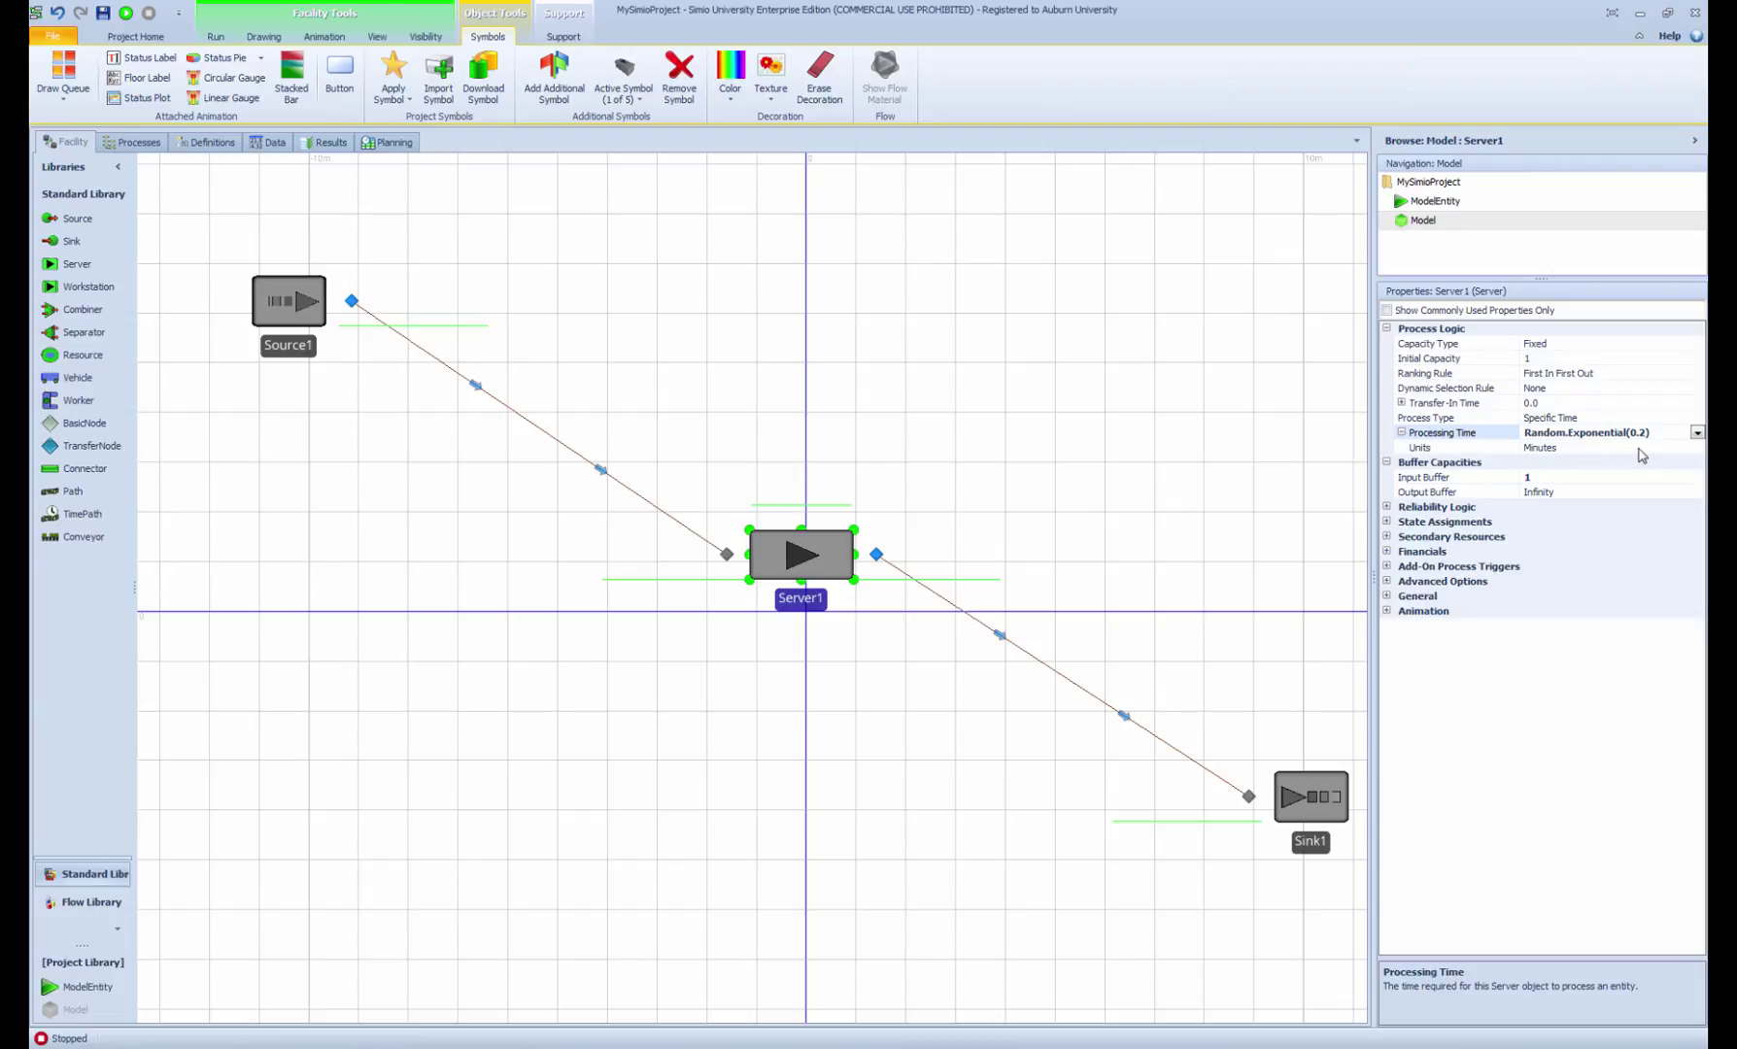
Clear Server1's Processing Time expression, enter "Math." and browse the available math functions.
left_click(1698, 434)
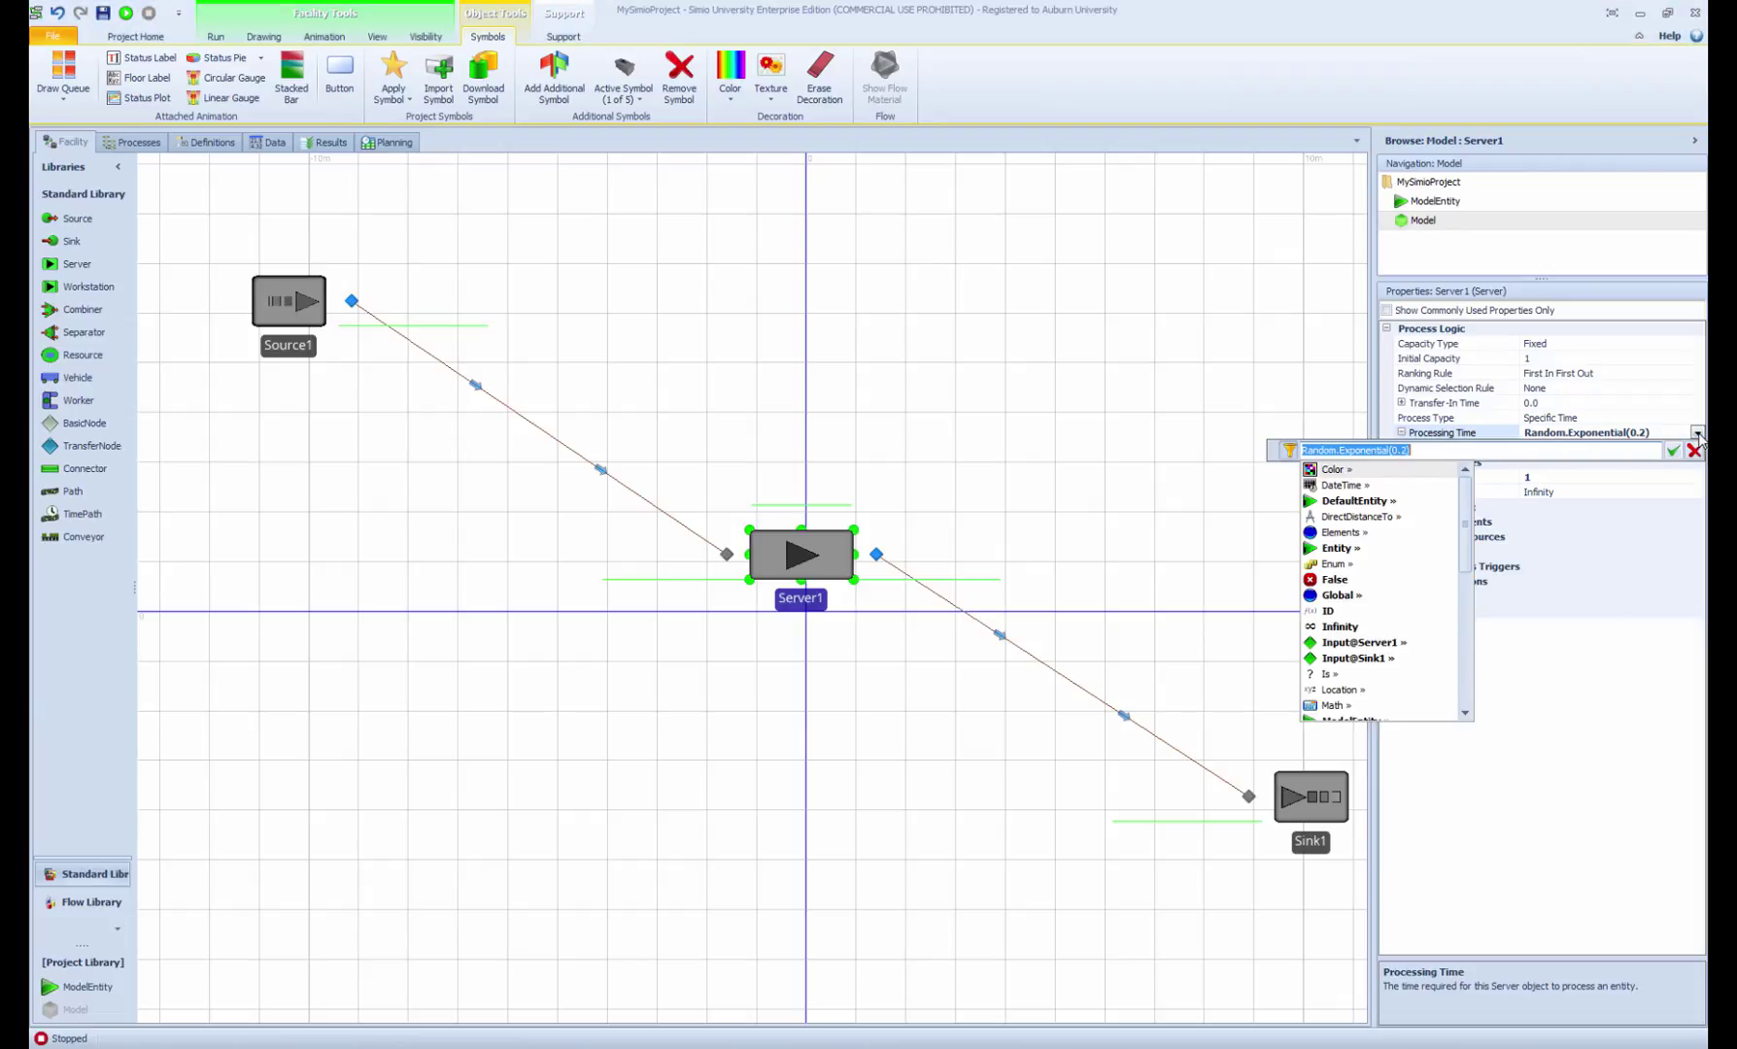
left_click(1444, 447)
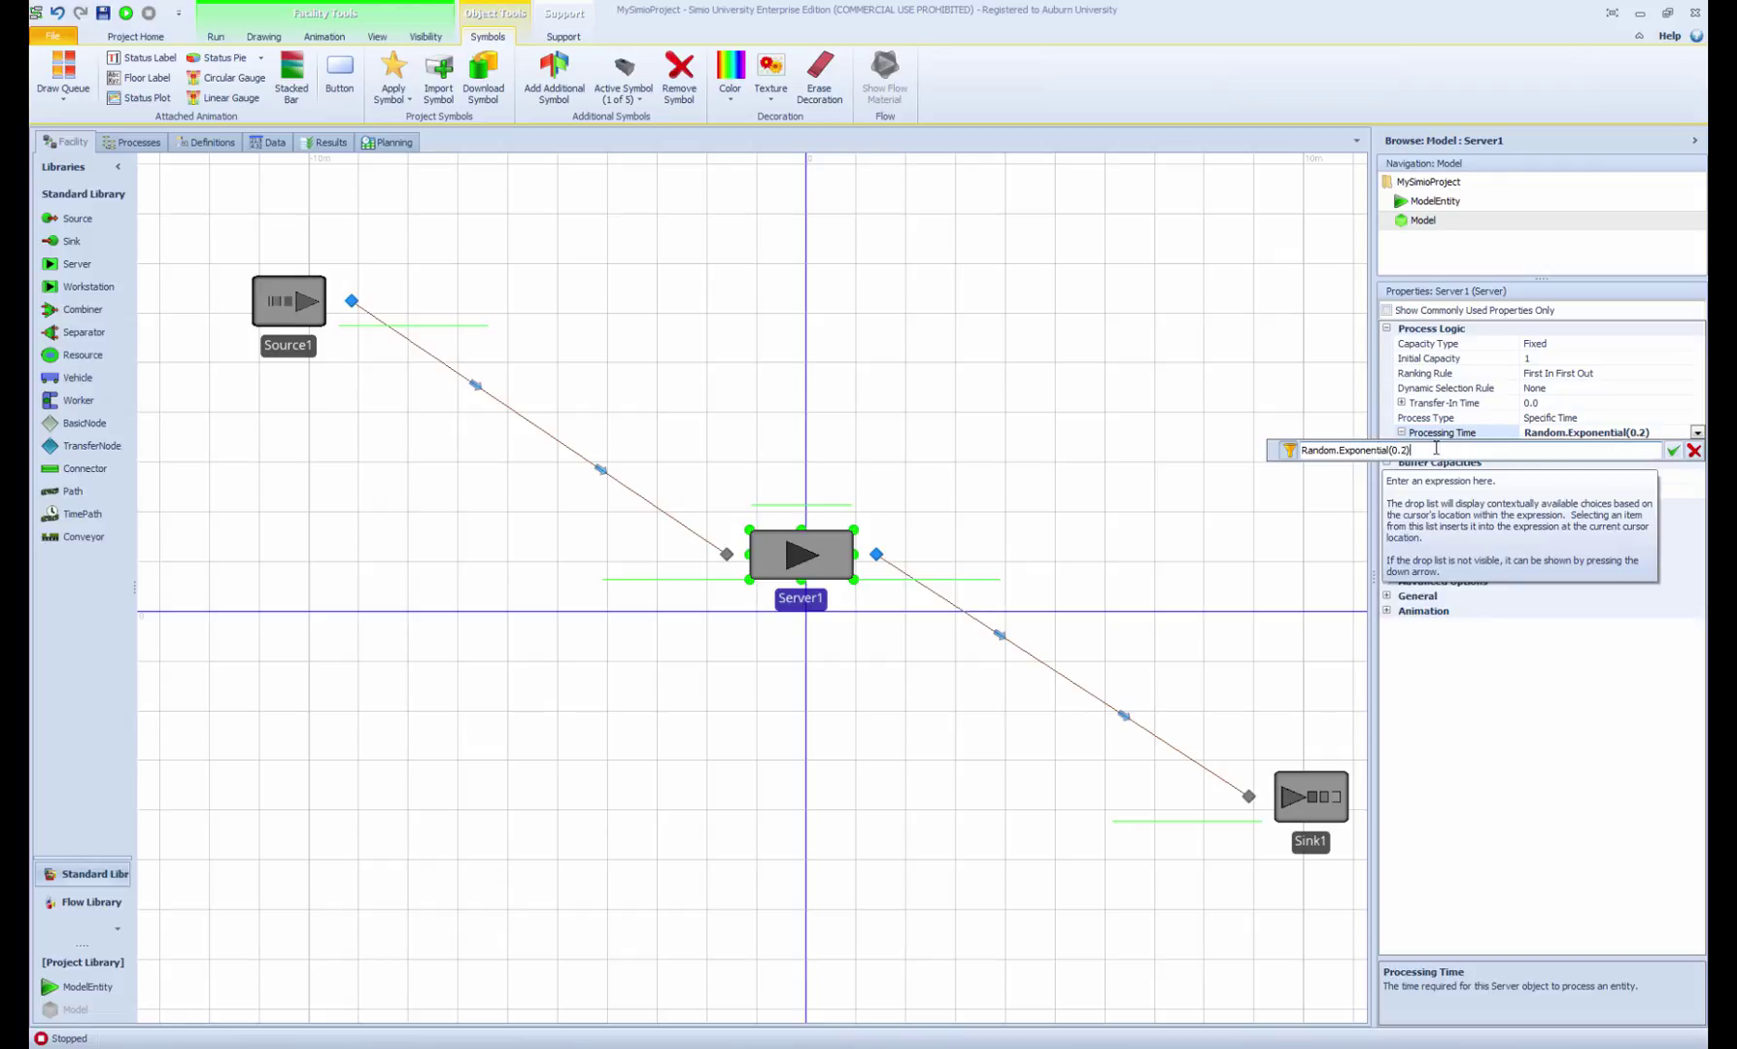
left_click_drag(1303, 450, 1423, 500)
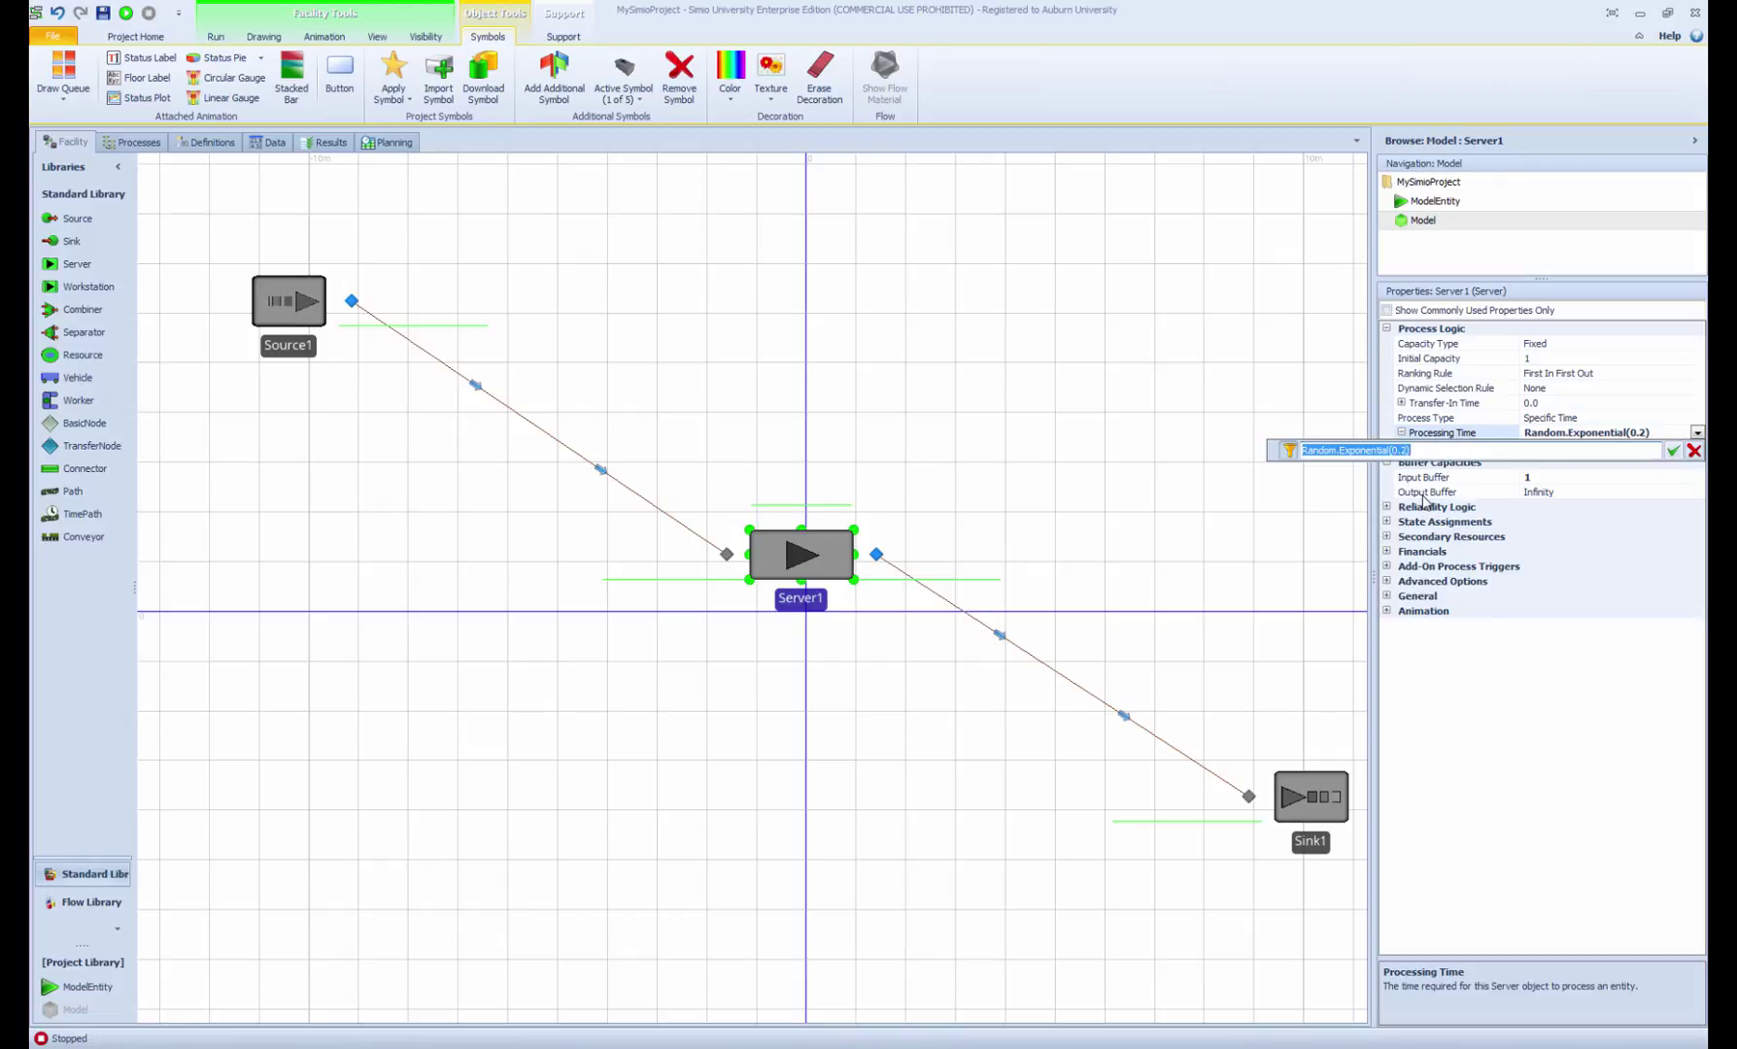
key("BackSpace")
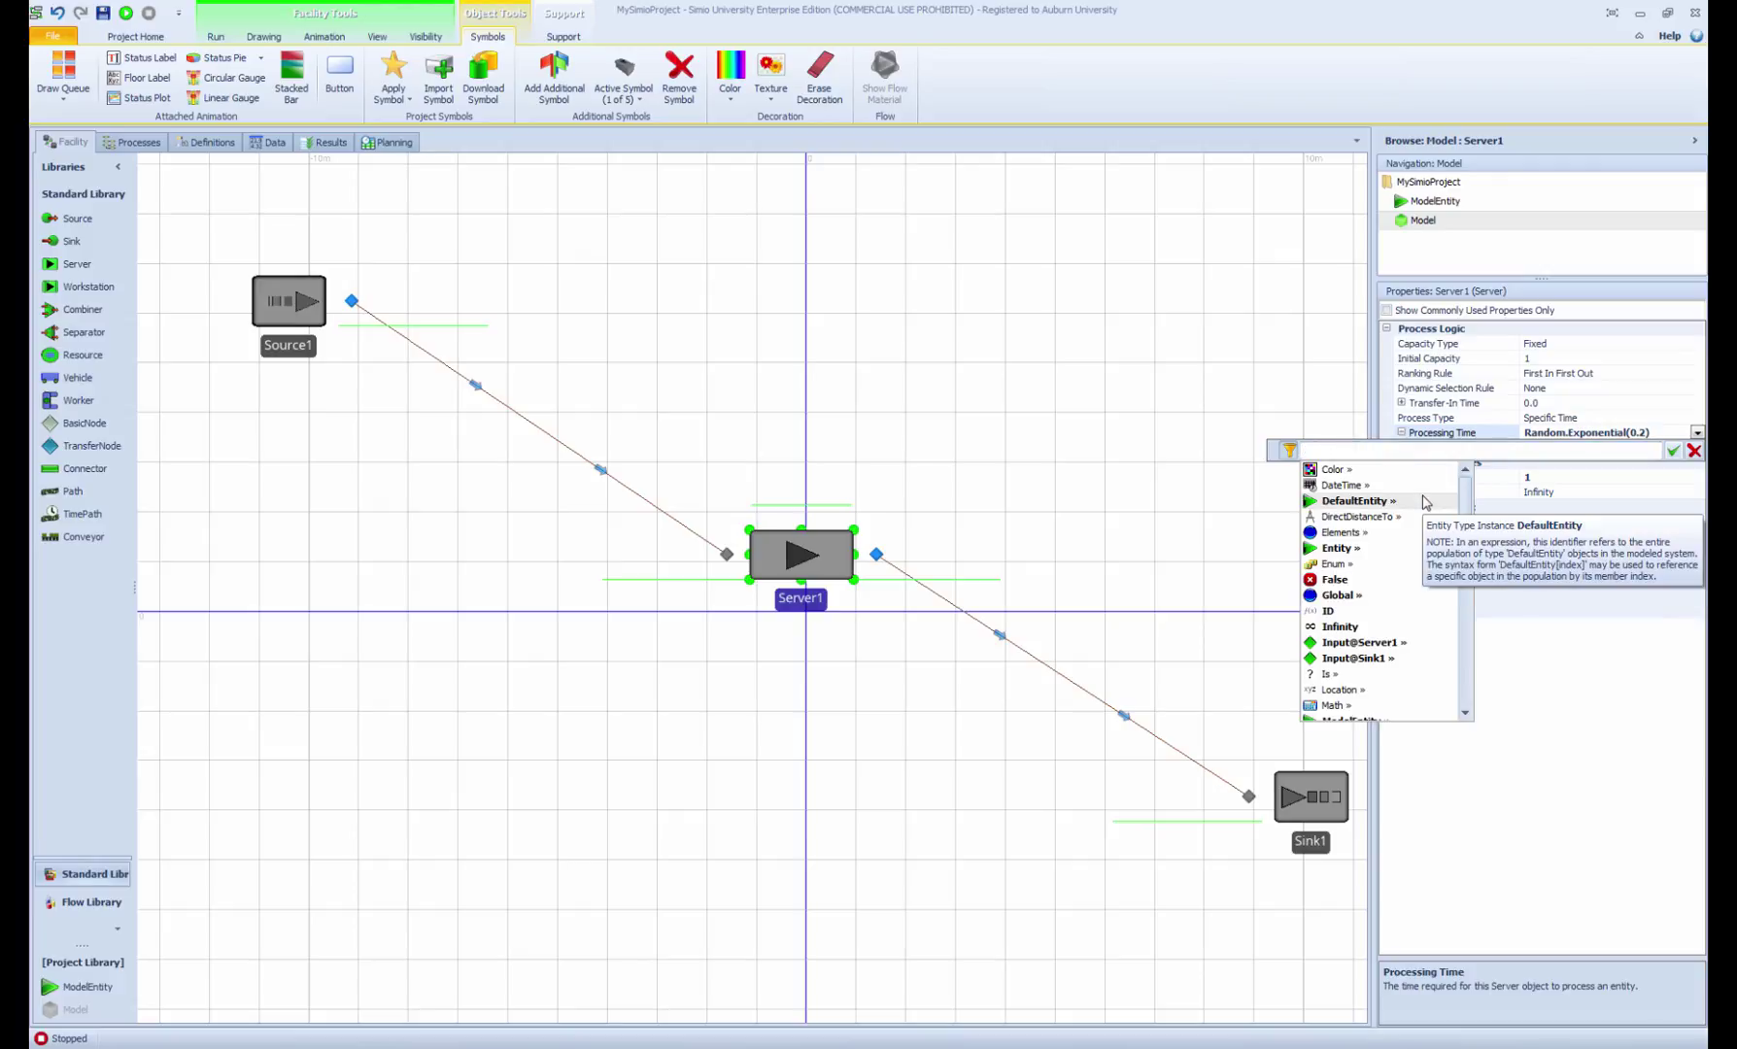
type("Math")
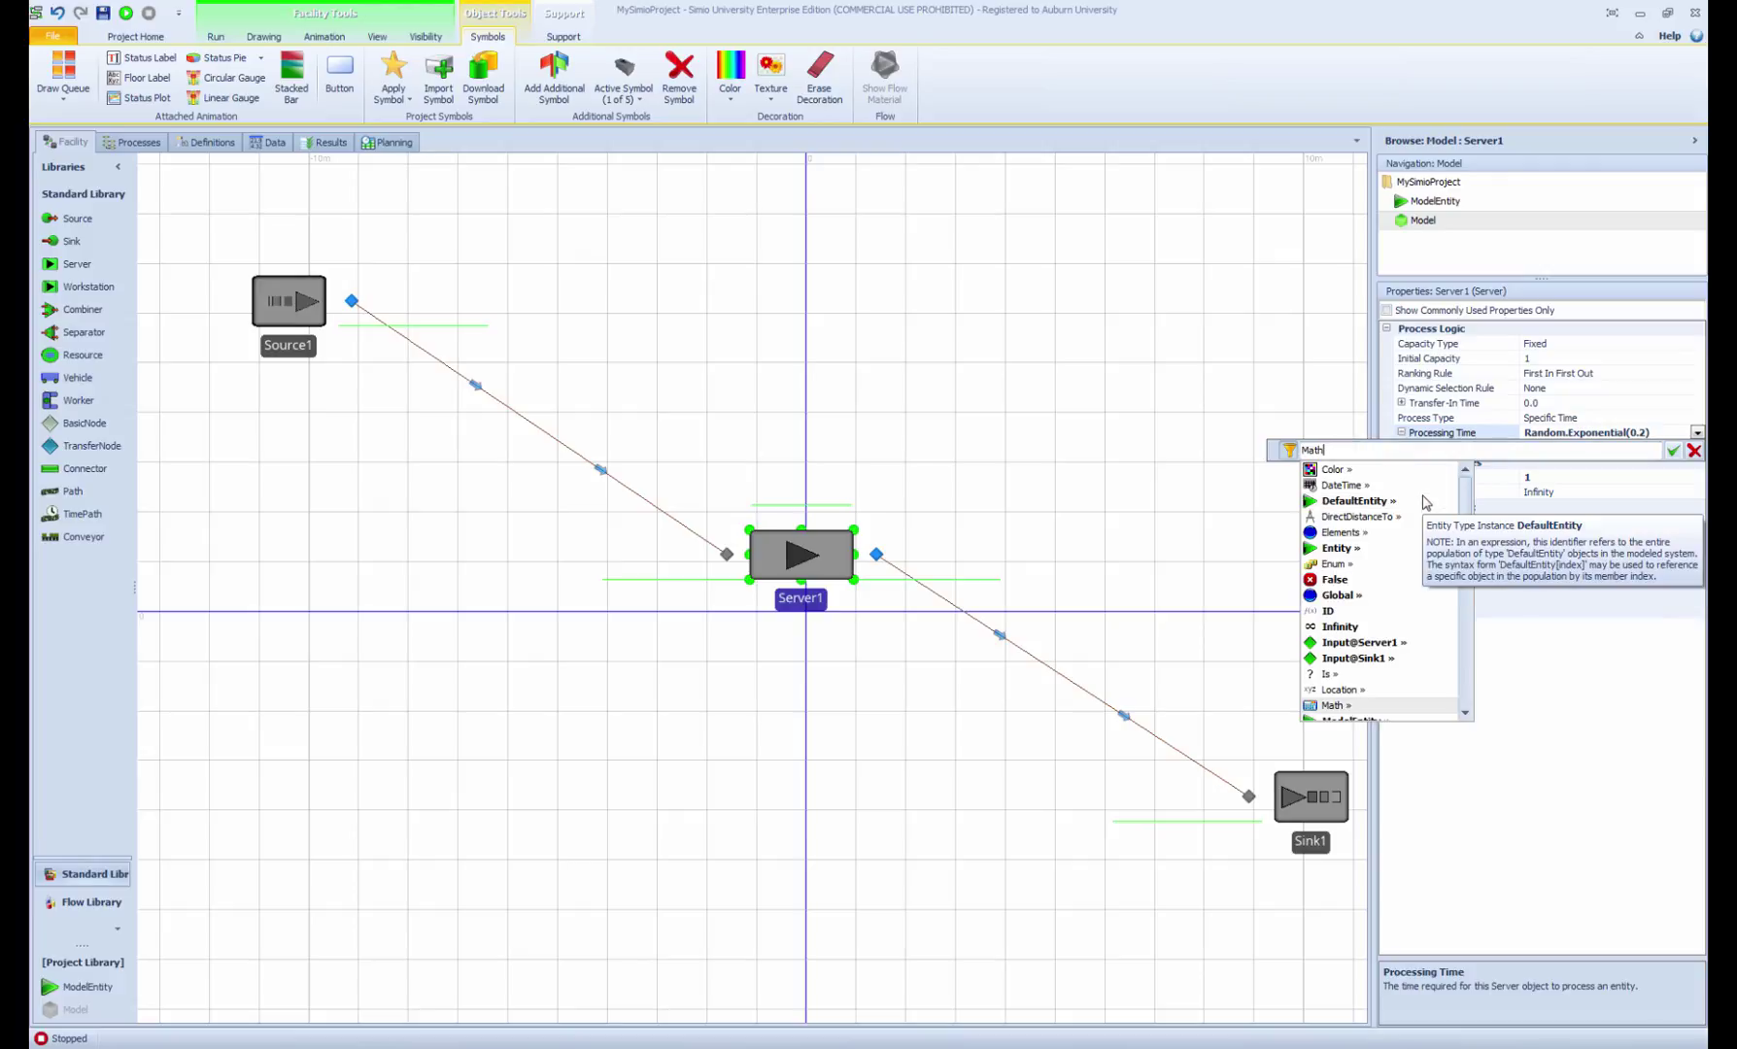
type(".")
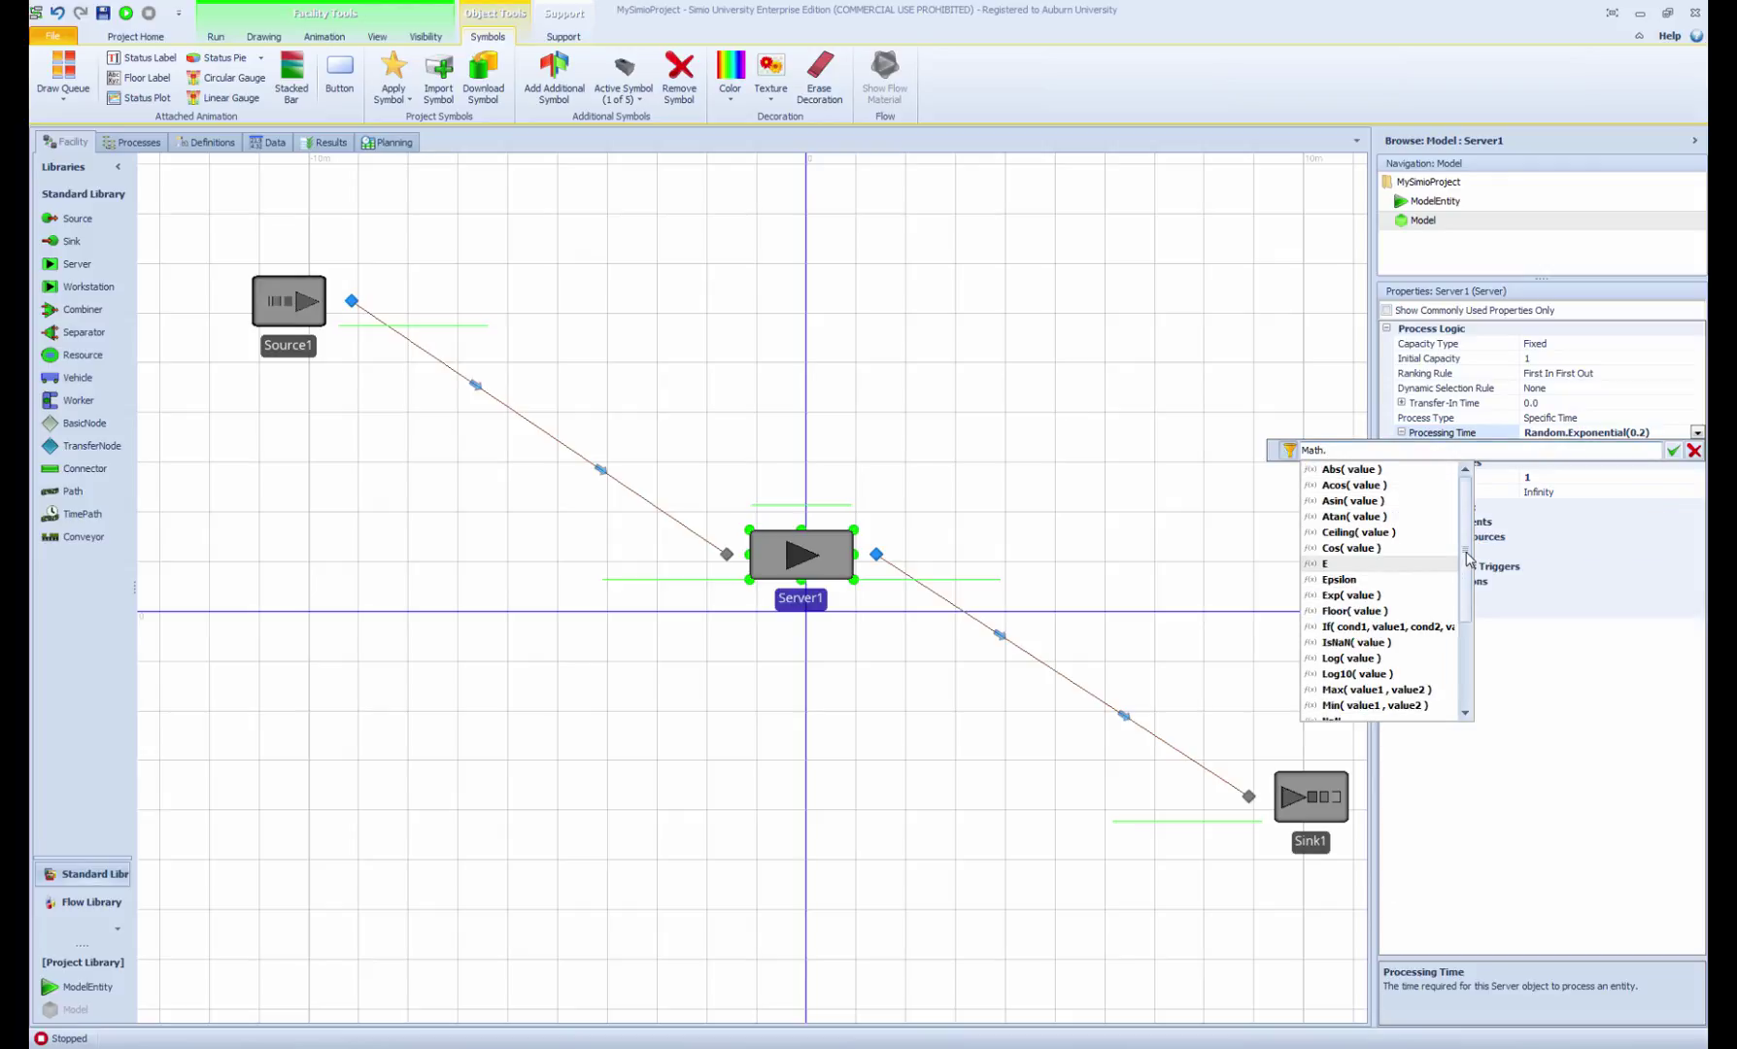
scroll(1467, 556, "down", 3)
scroll(1467, 556, "up", 3)
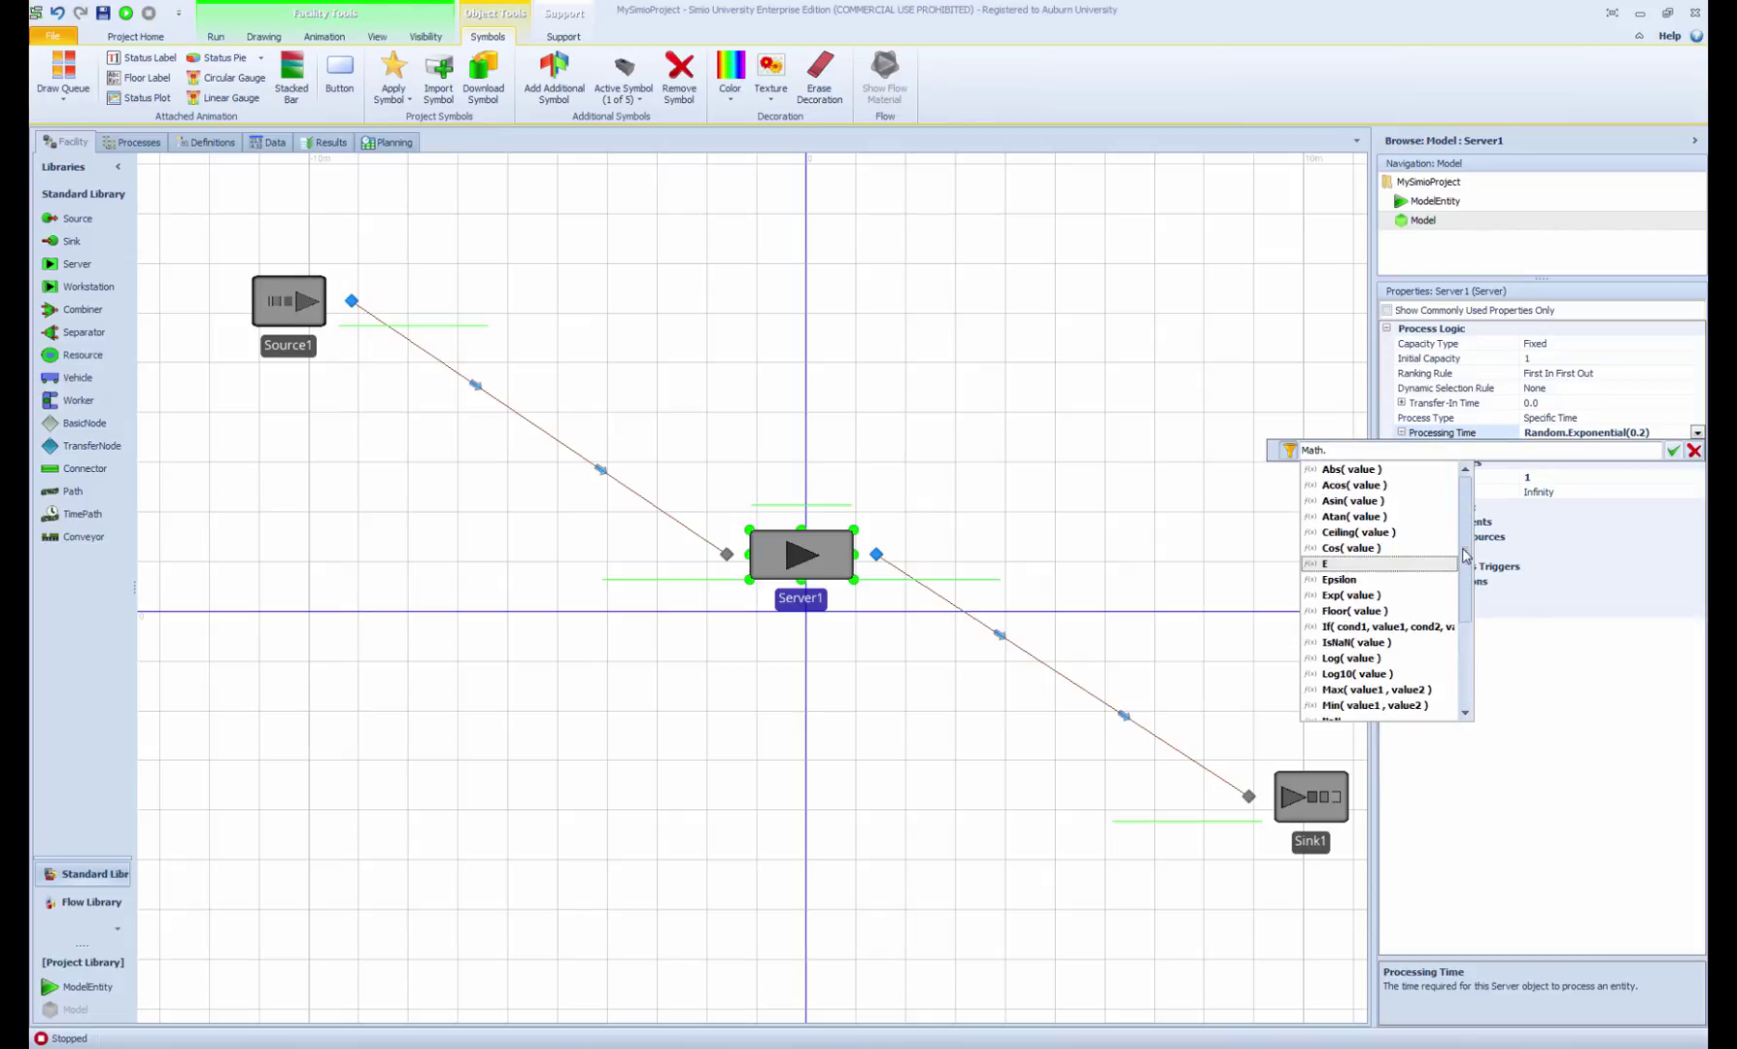
scroll(1467, 556, "down", 3)
scroll(1467, 555, "up", 3)
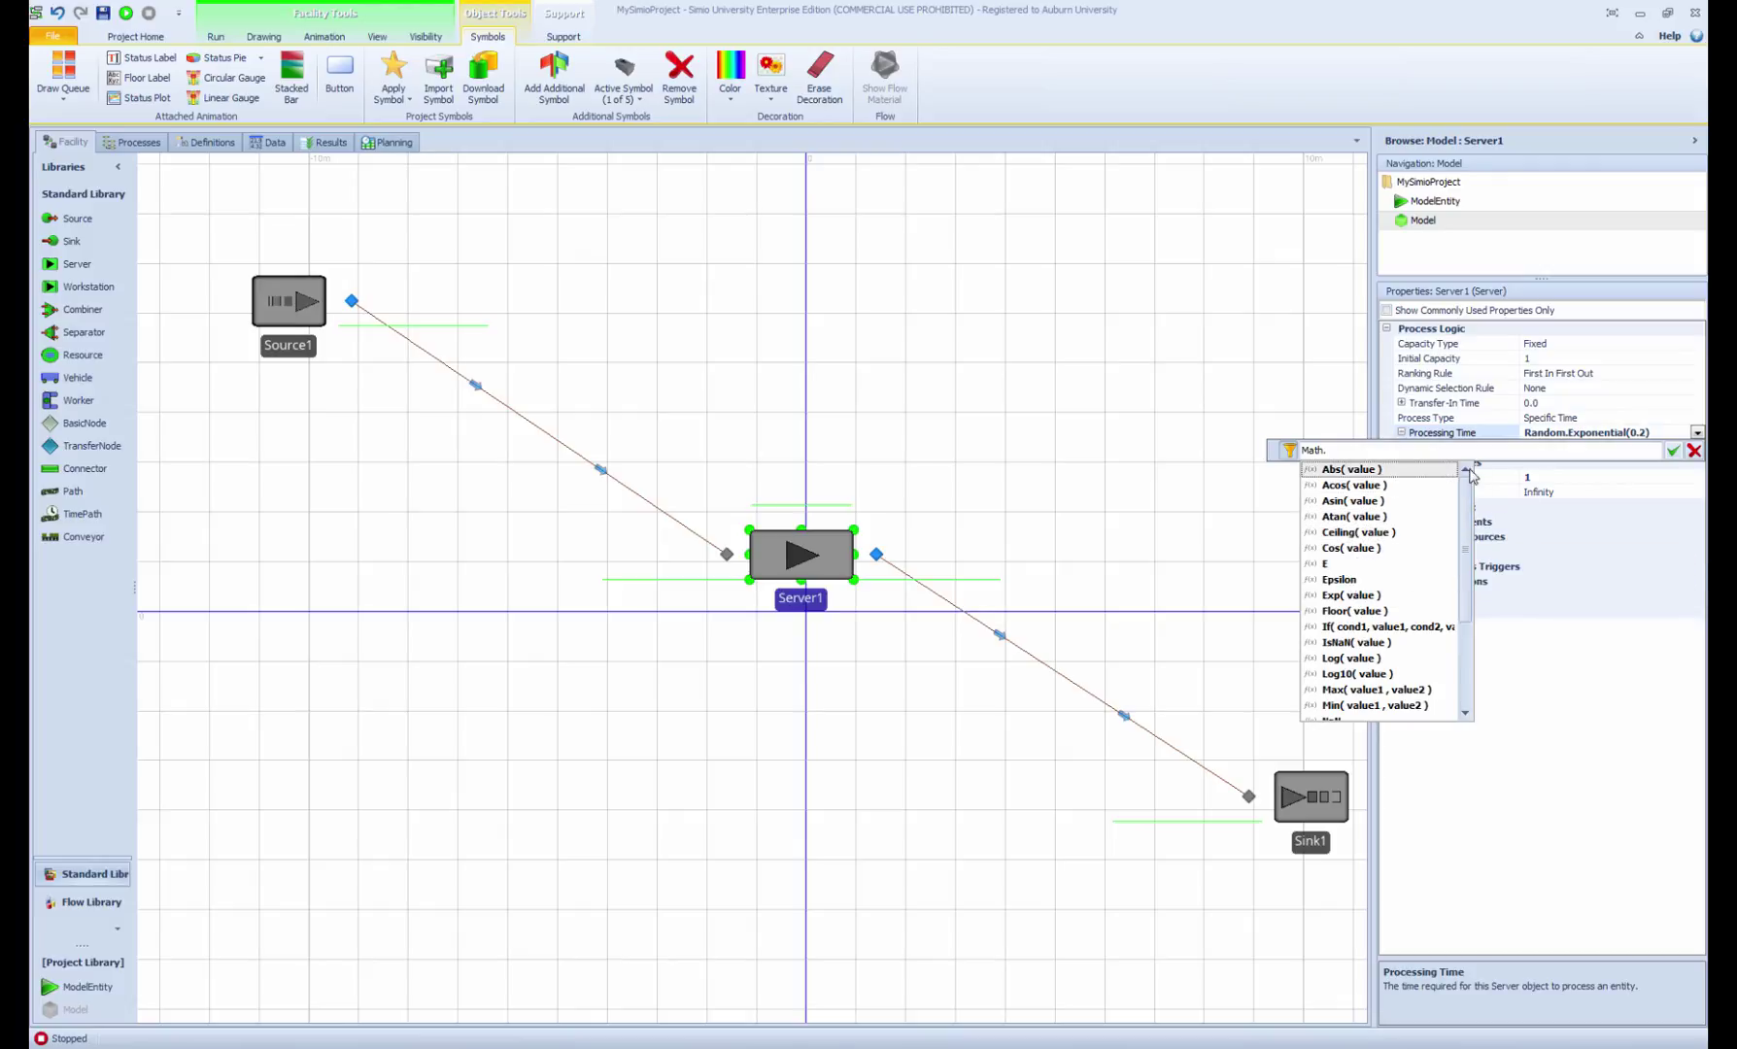
Insert the Ceiling function and set Server1's Processing Time to Math.Ceiling(Random.Exponential(0.2)).
left_click(1405, 451)
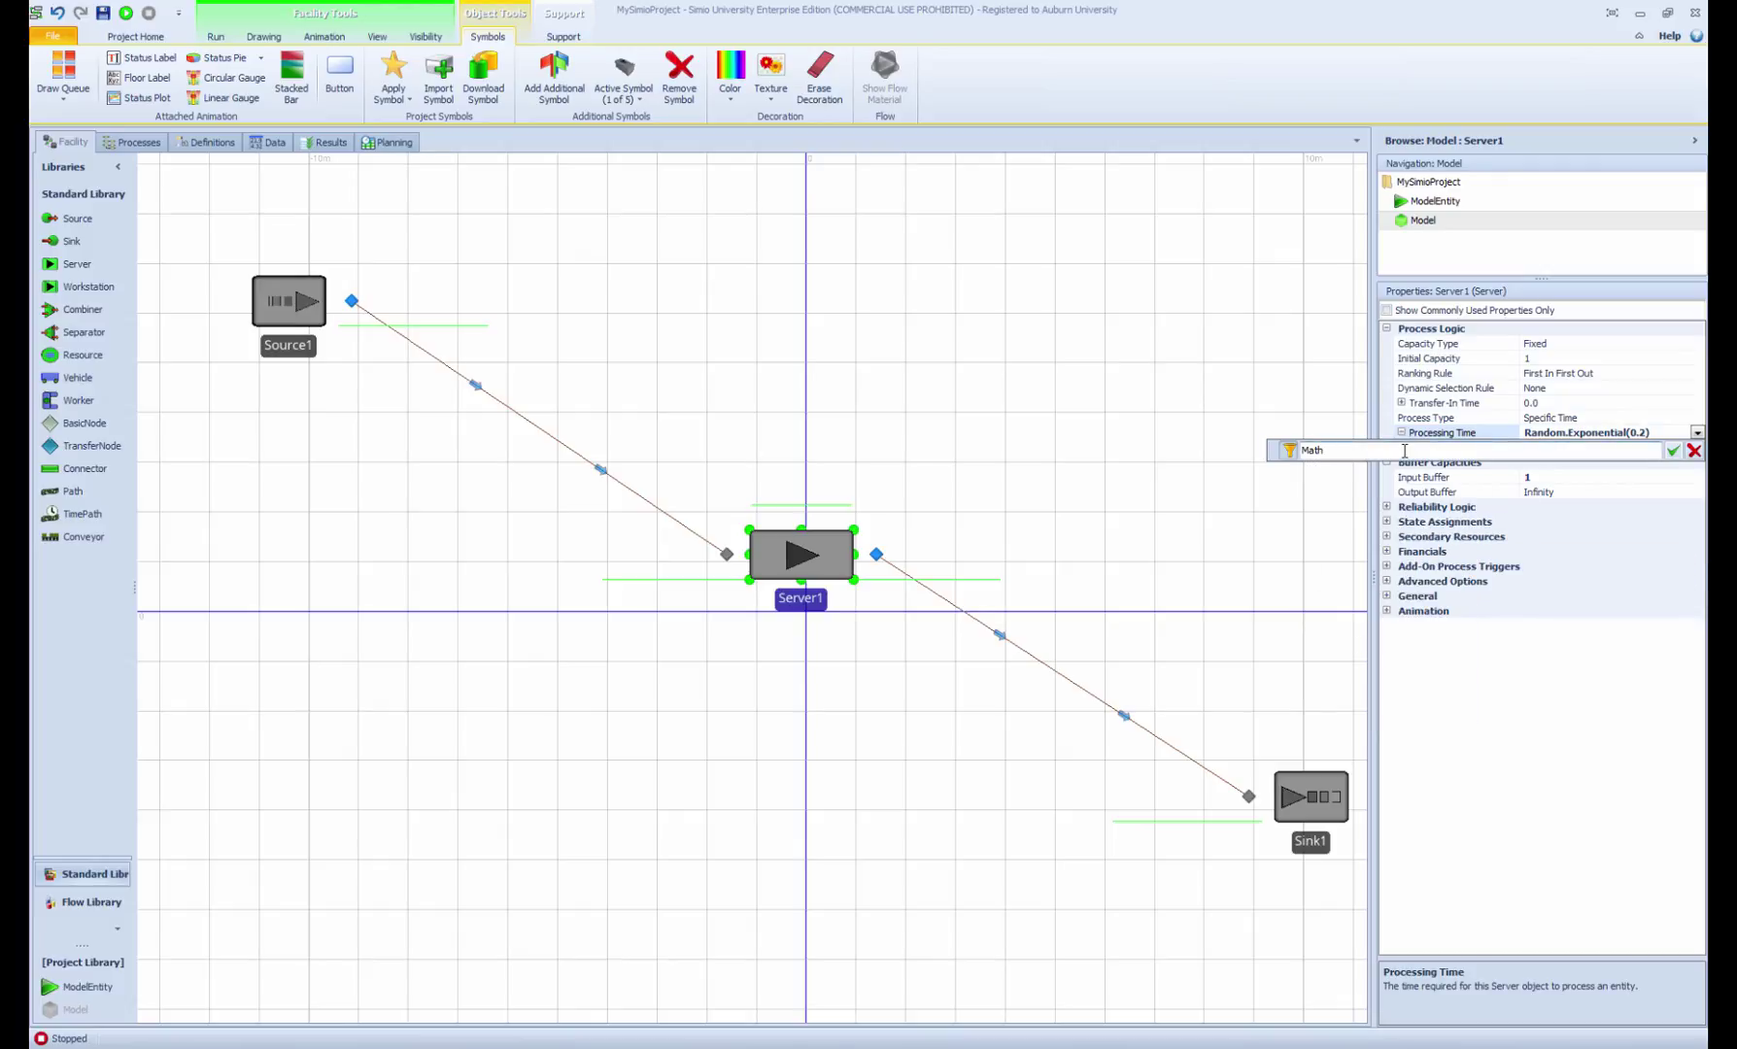
type(".")
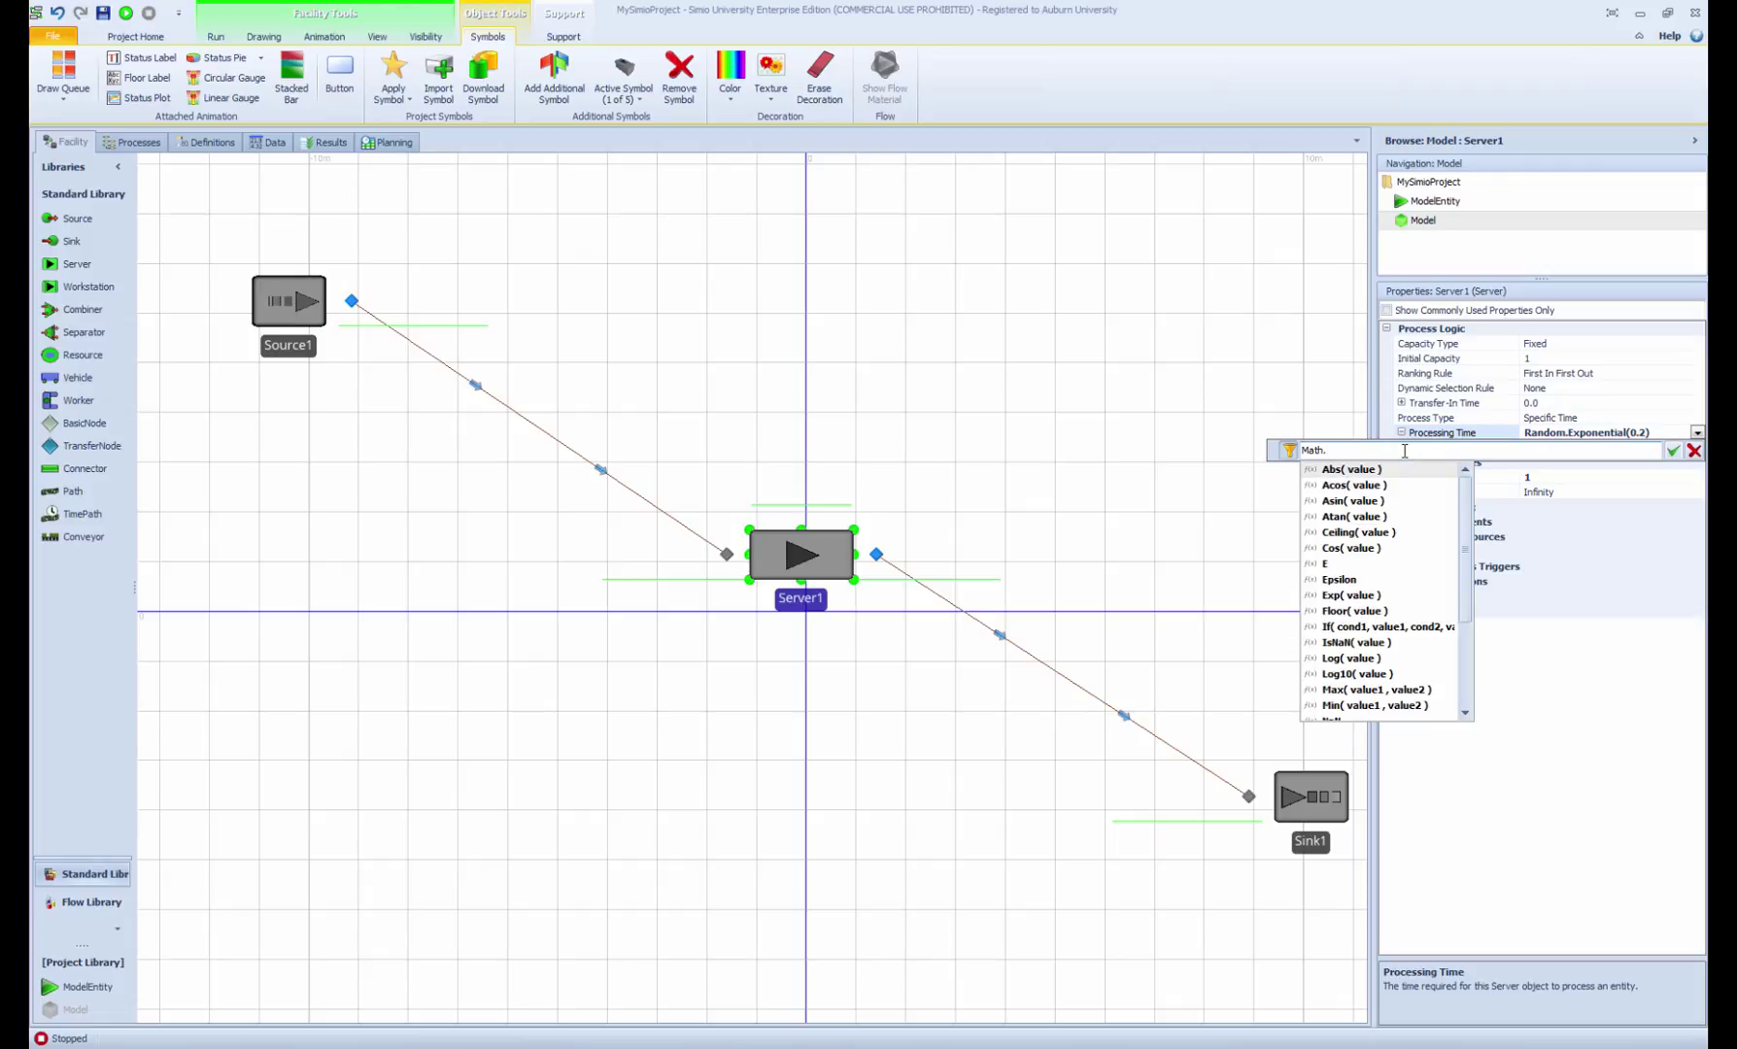
type("C")
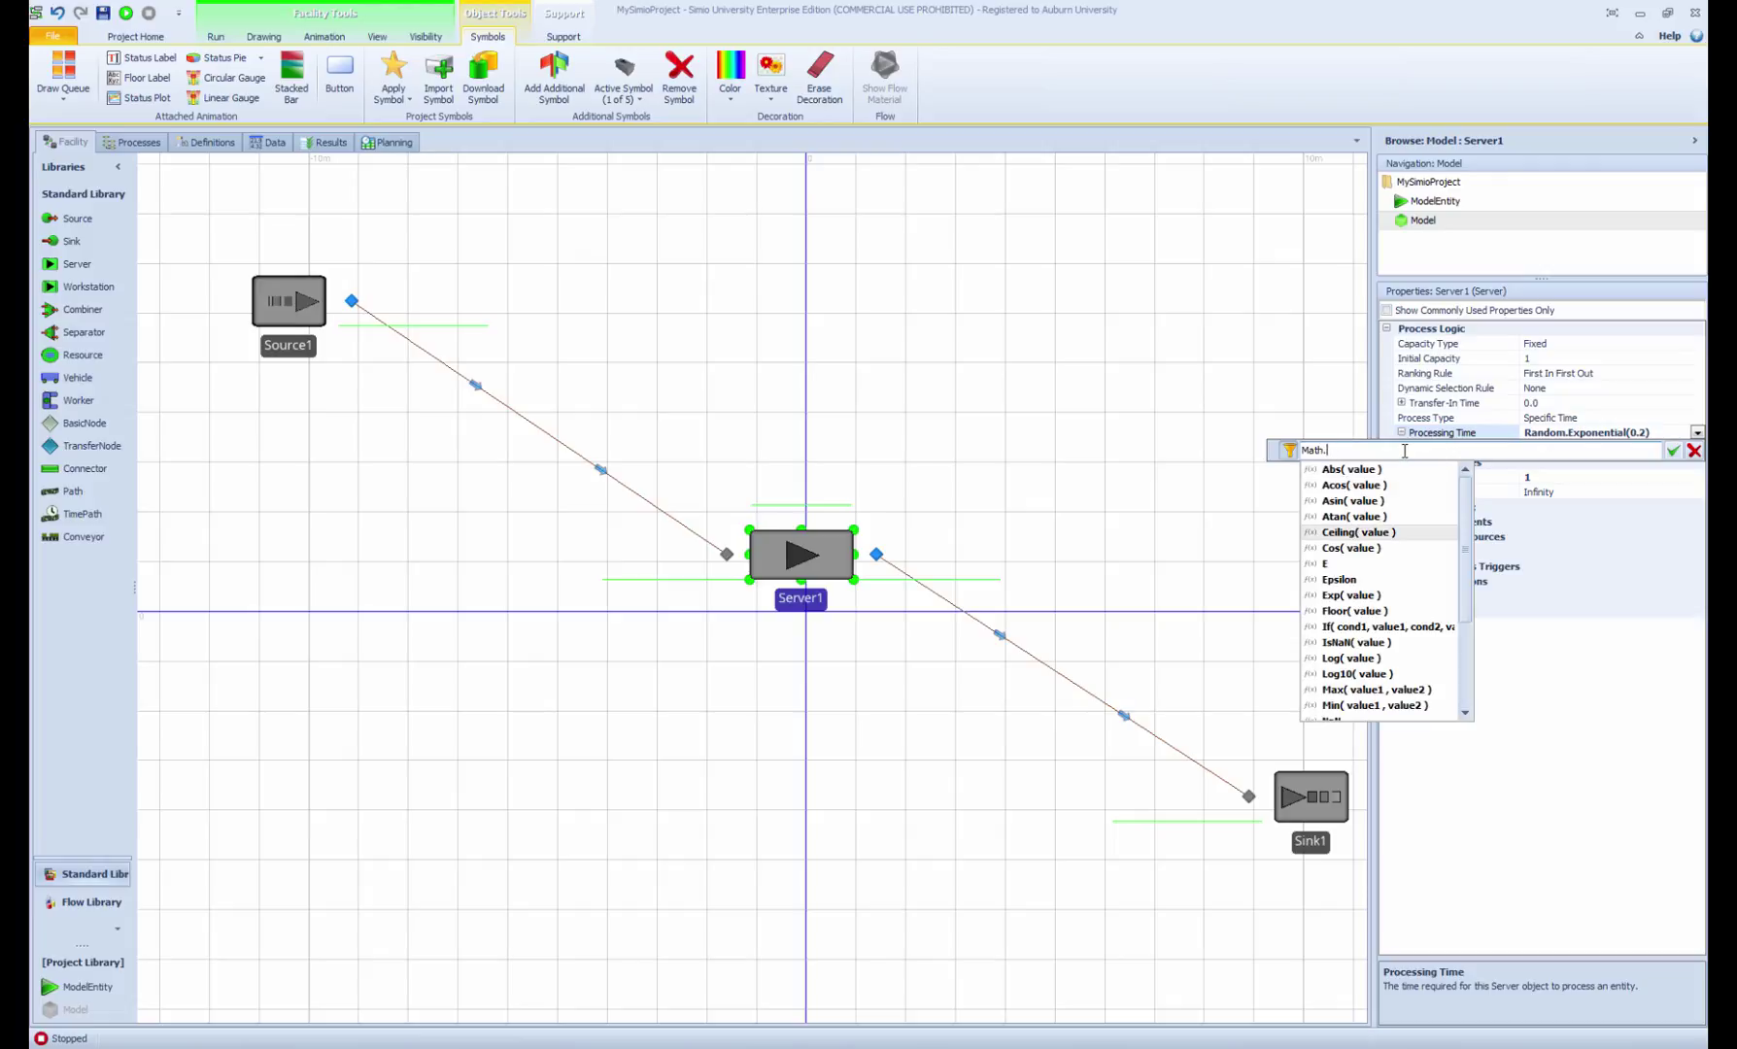
type("ei")
key("Tab")
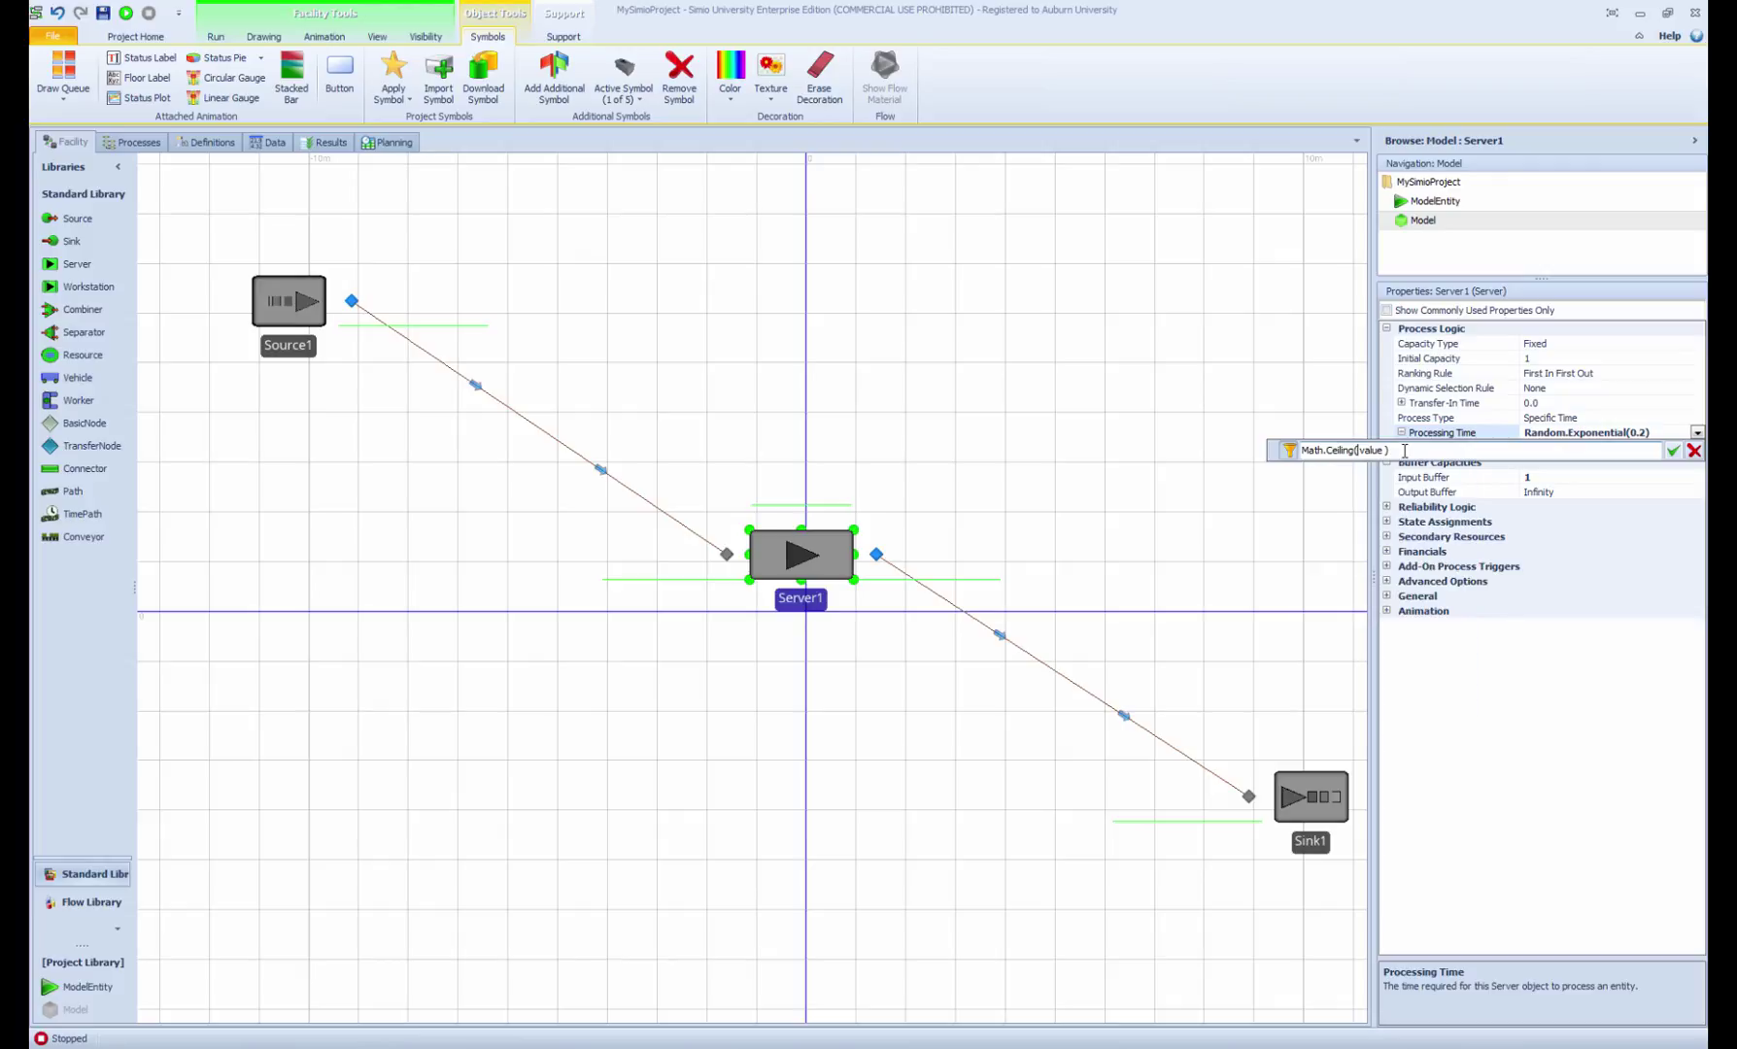
key("shift+Right")
key("shift+Right")
key("shift+Right")
key("shift+Right")
key("shift+Right")
type("Random.Exponential(0.2)")
left_click(1672, 451)
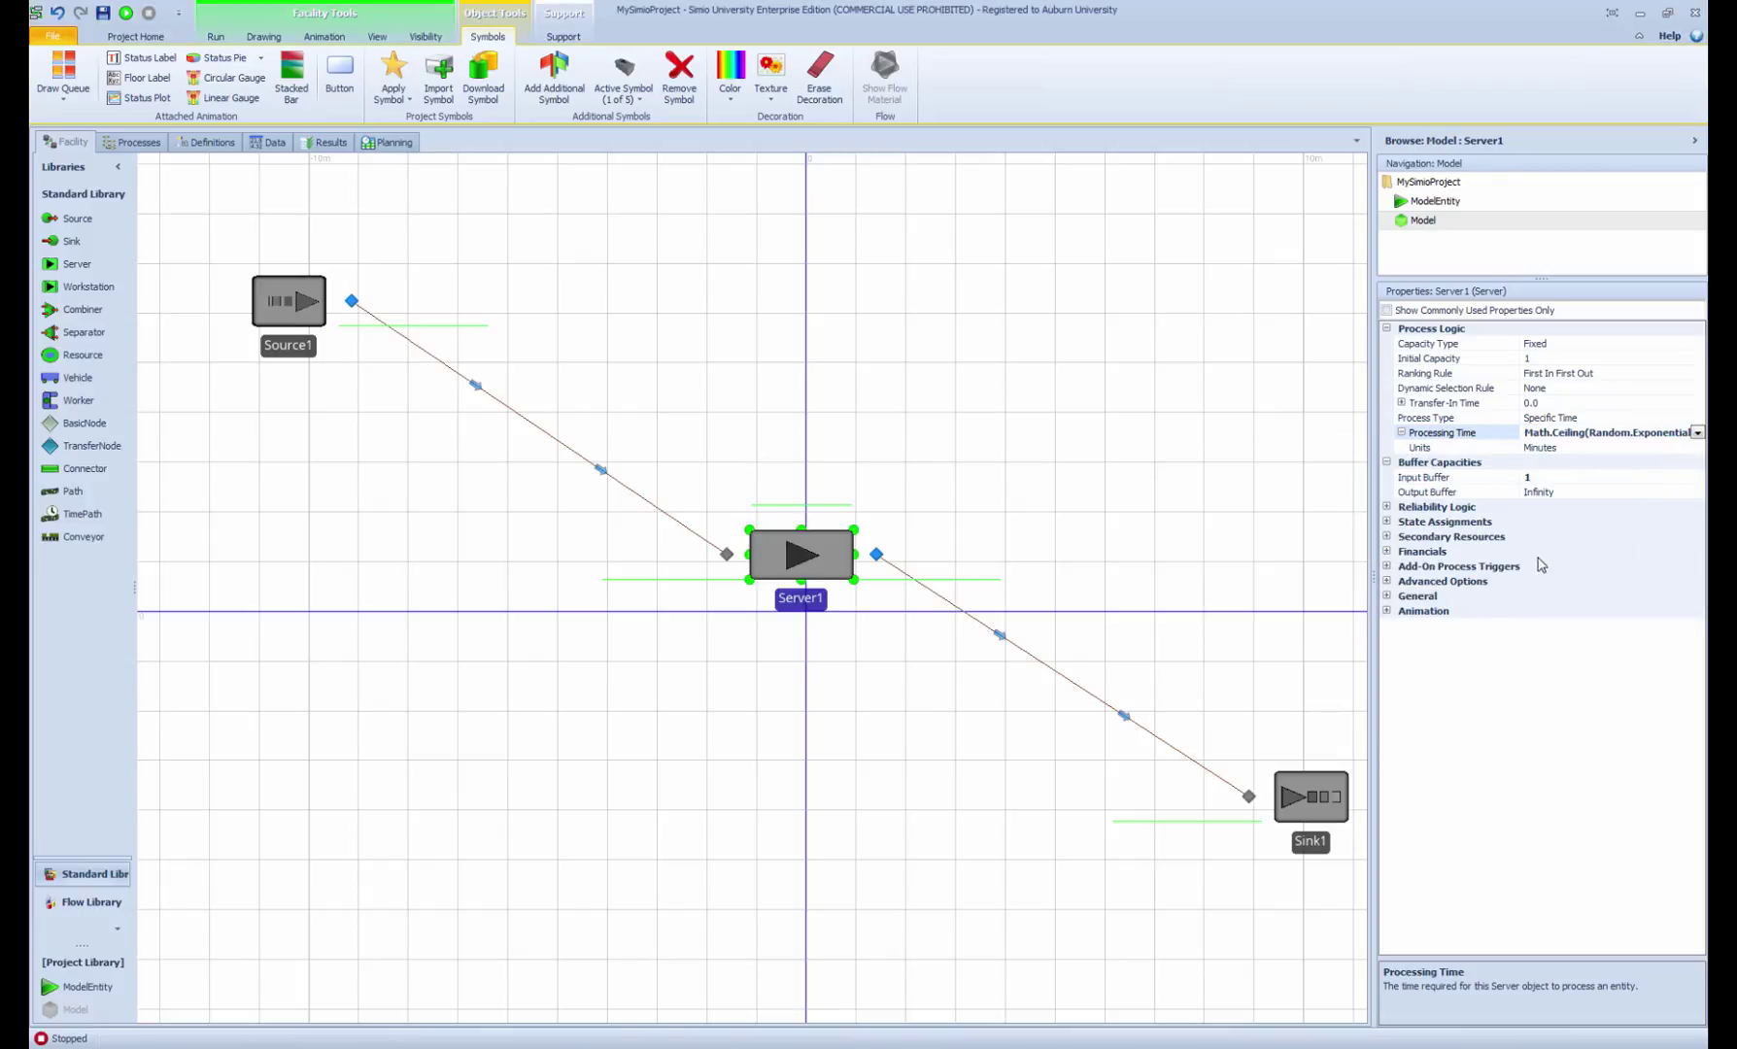
Widen the properties area enough to show Server1's full Processing Time expression.
left_click_drag(1374, 456, 1344, 448)
left_click(1172, 483)
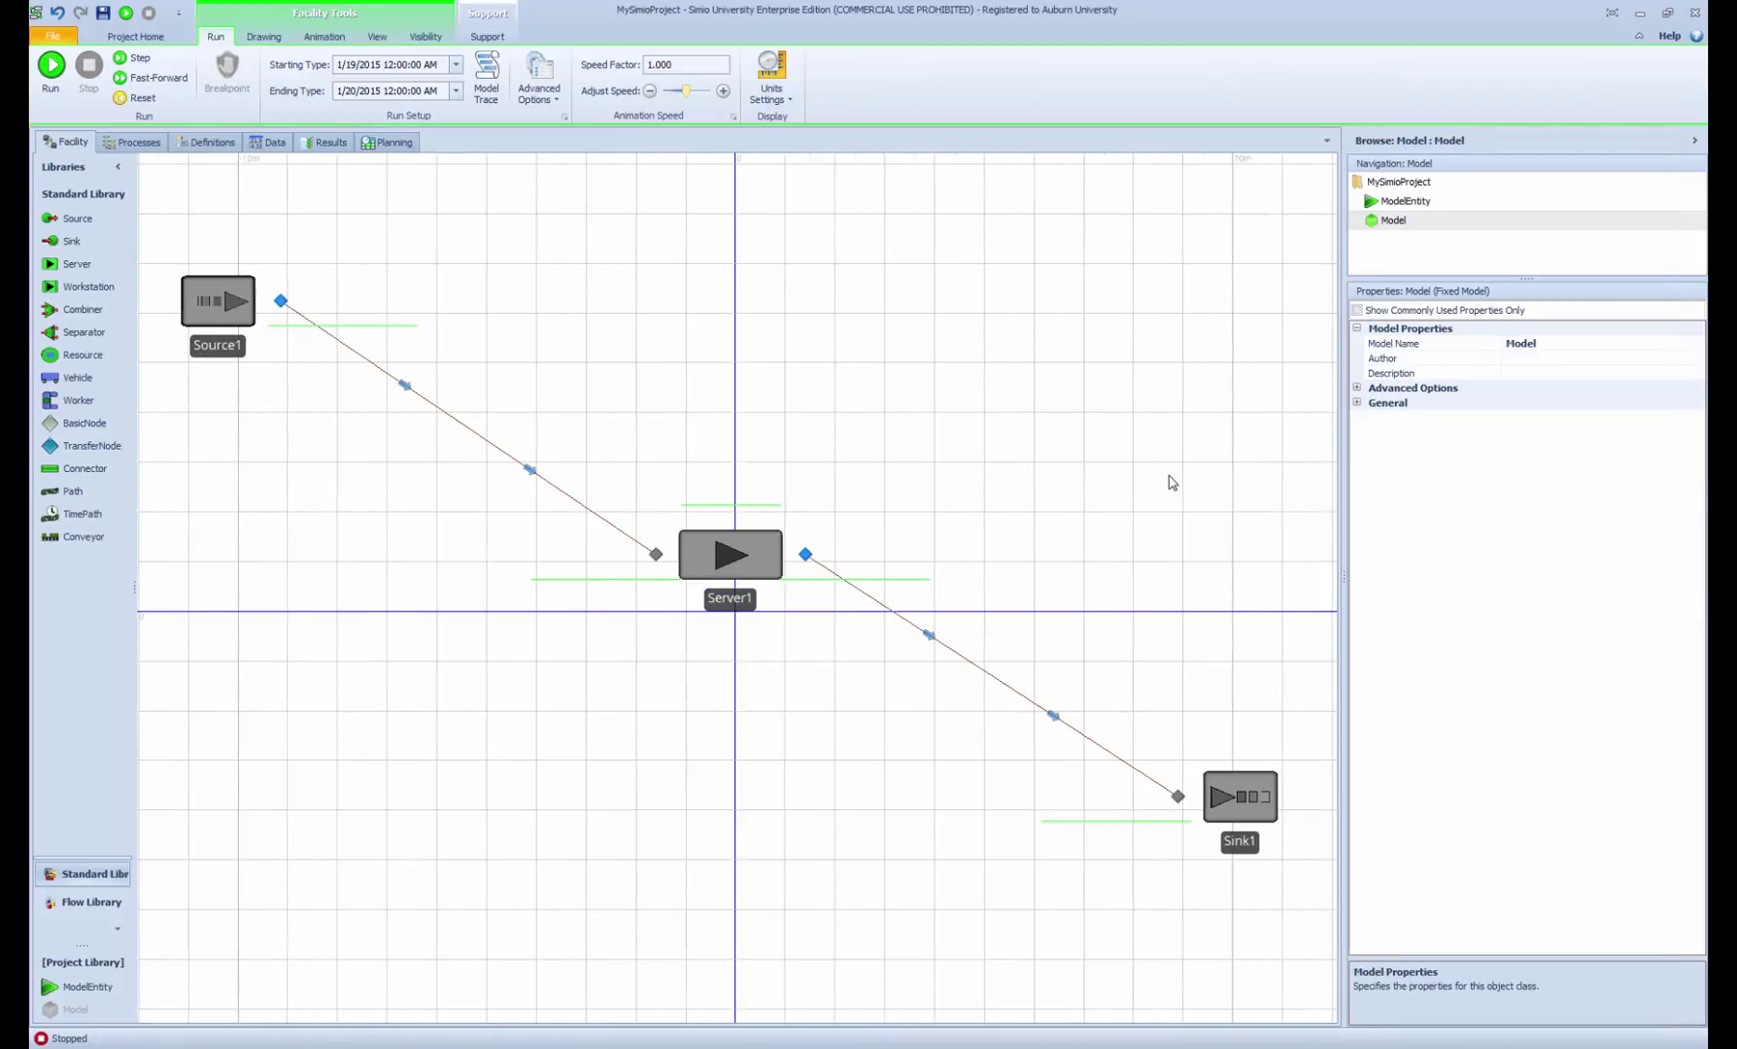
left_click_drag(1169, 477, 1193, 476)
left_click_drag(1345, 479, 1330, 479)
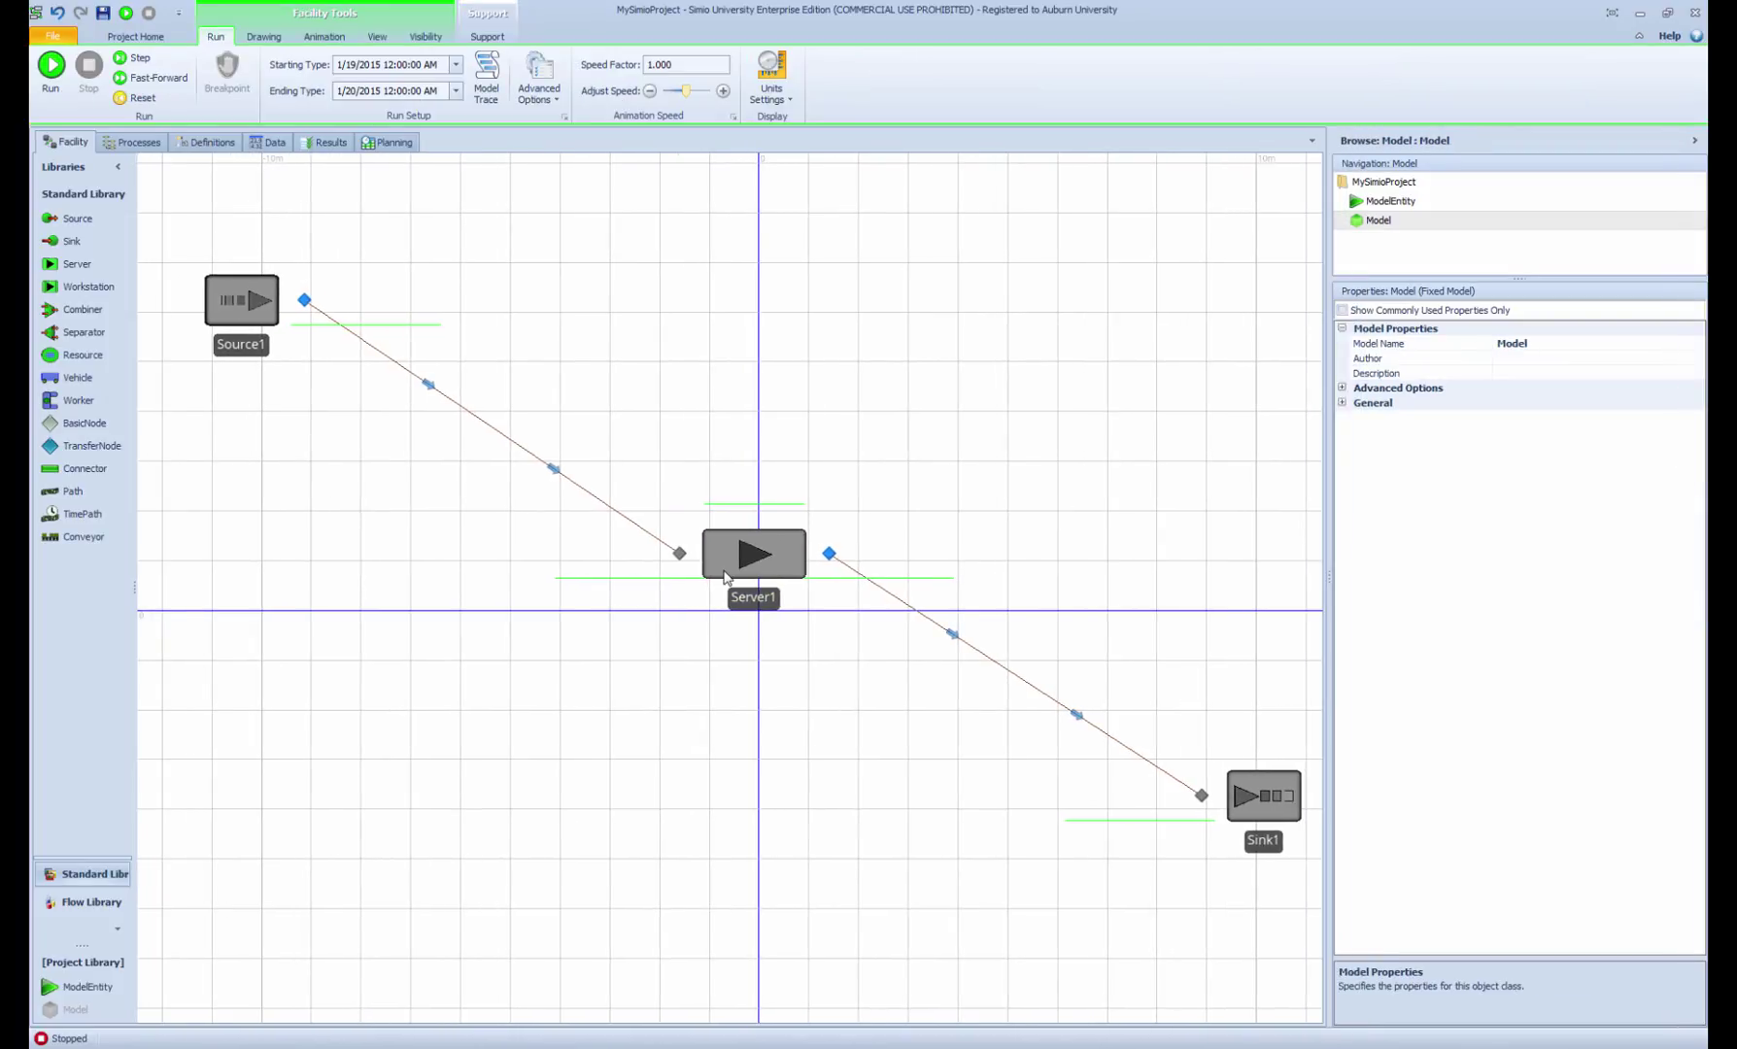
left_click(724, 576)
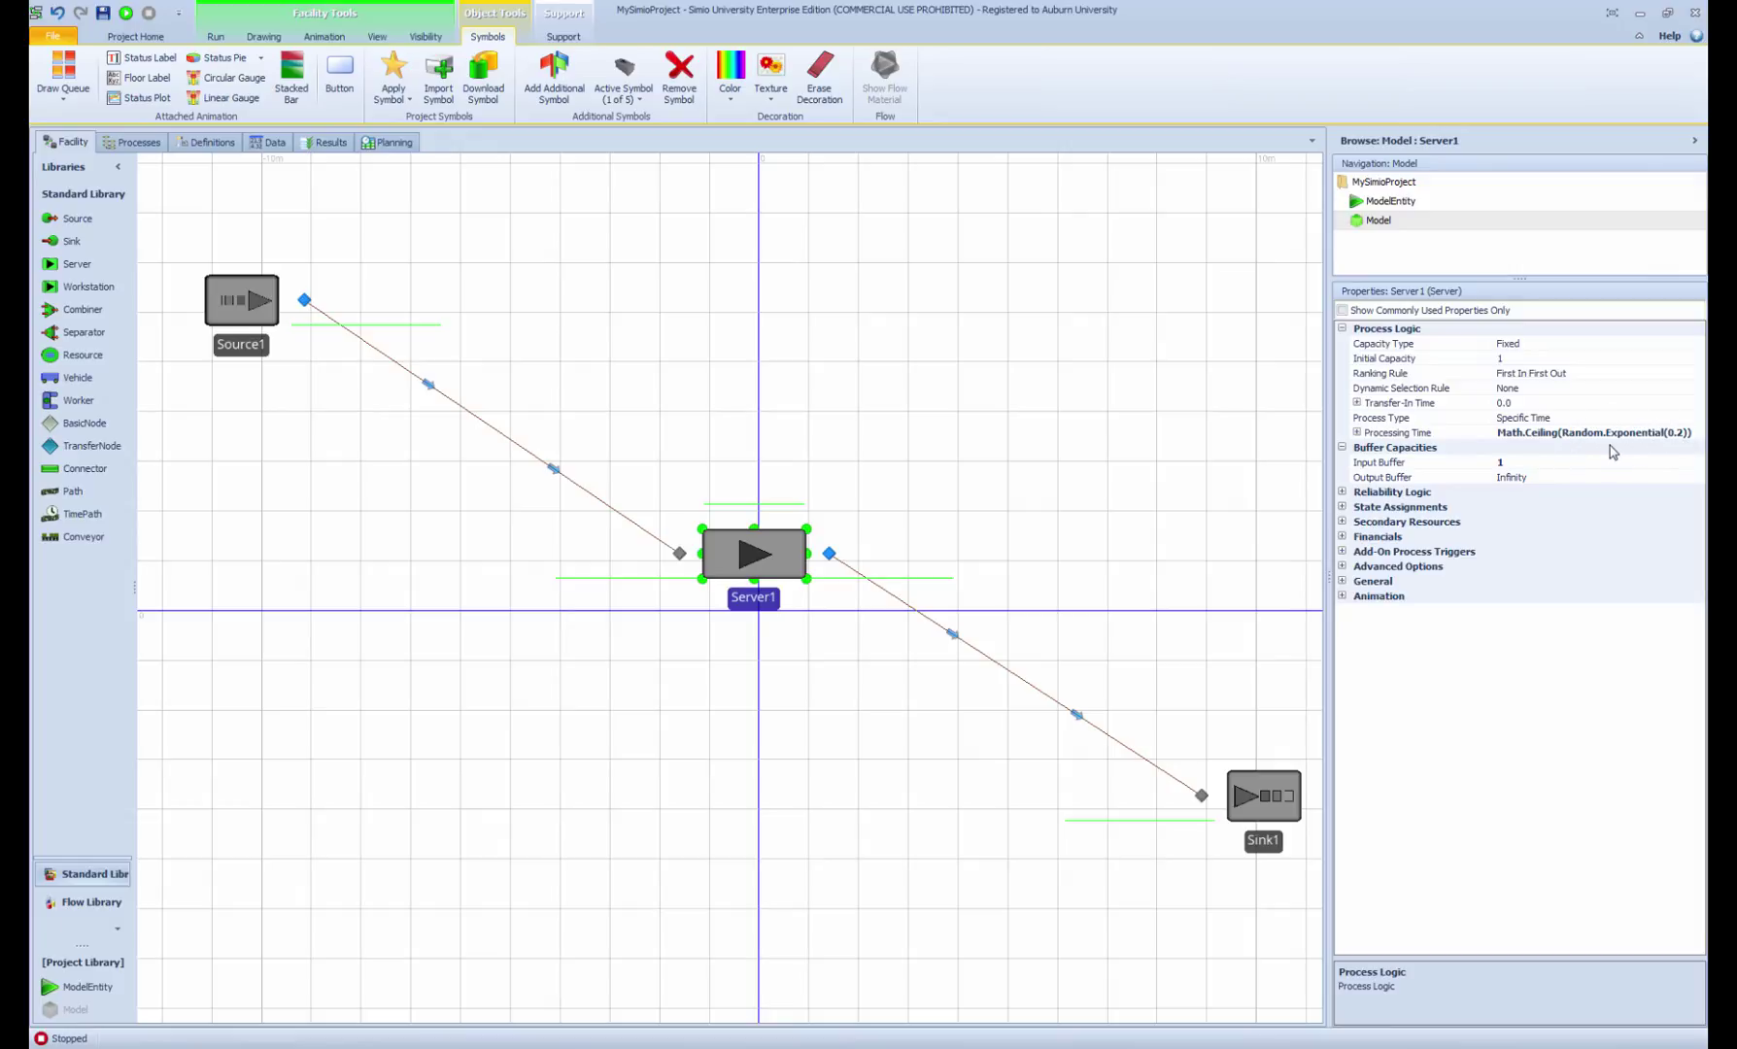
Run the model with the rounded-up Processing Time, watch entities at Server1, and stop the run.
left_click(215, 39)
left_click(52, 65)
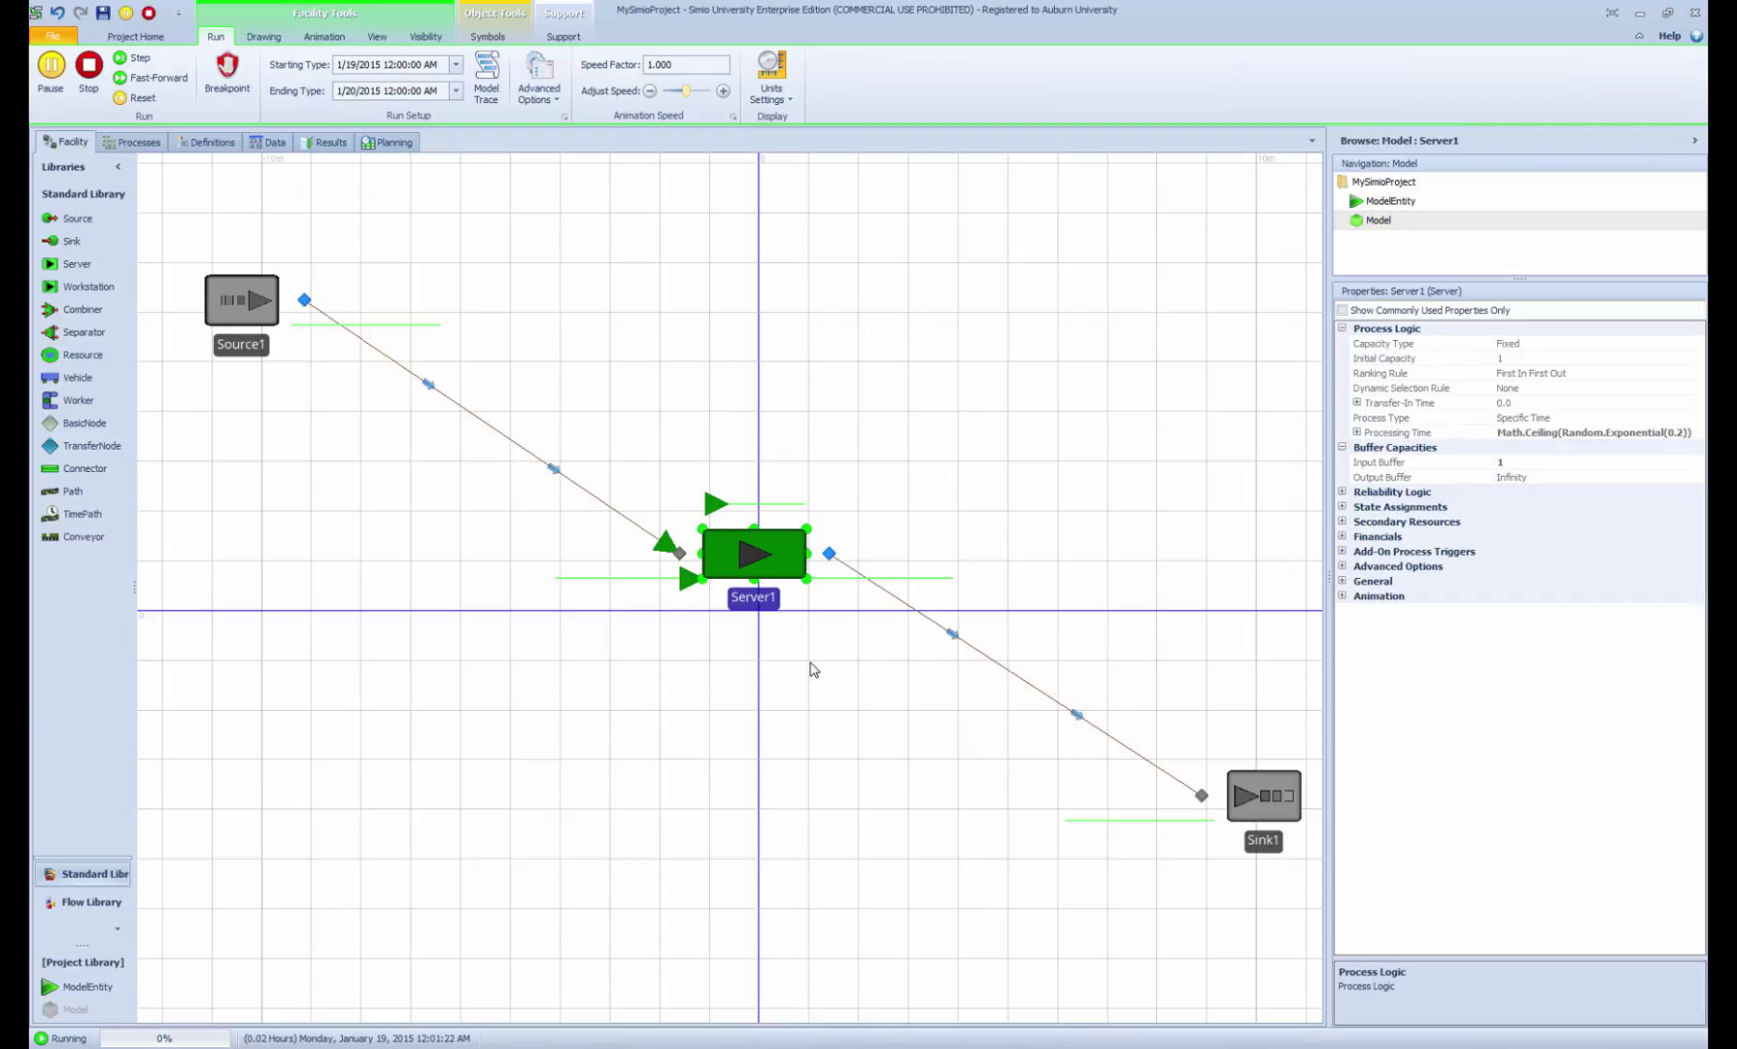
left_click(89, 65)
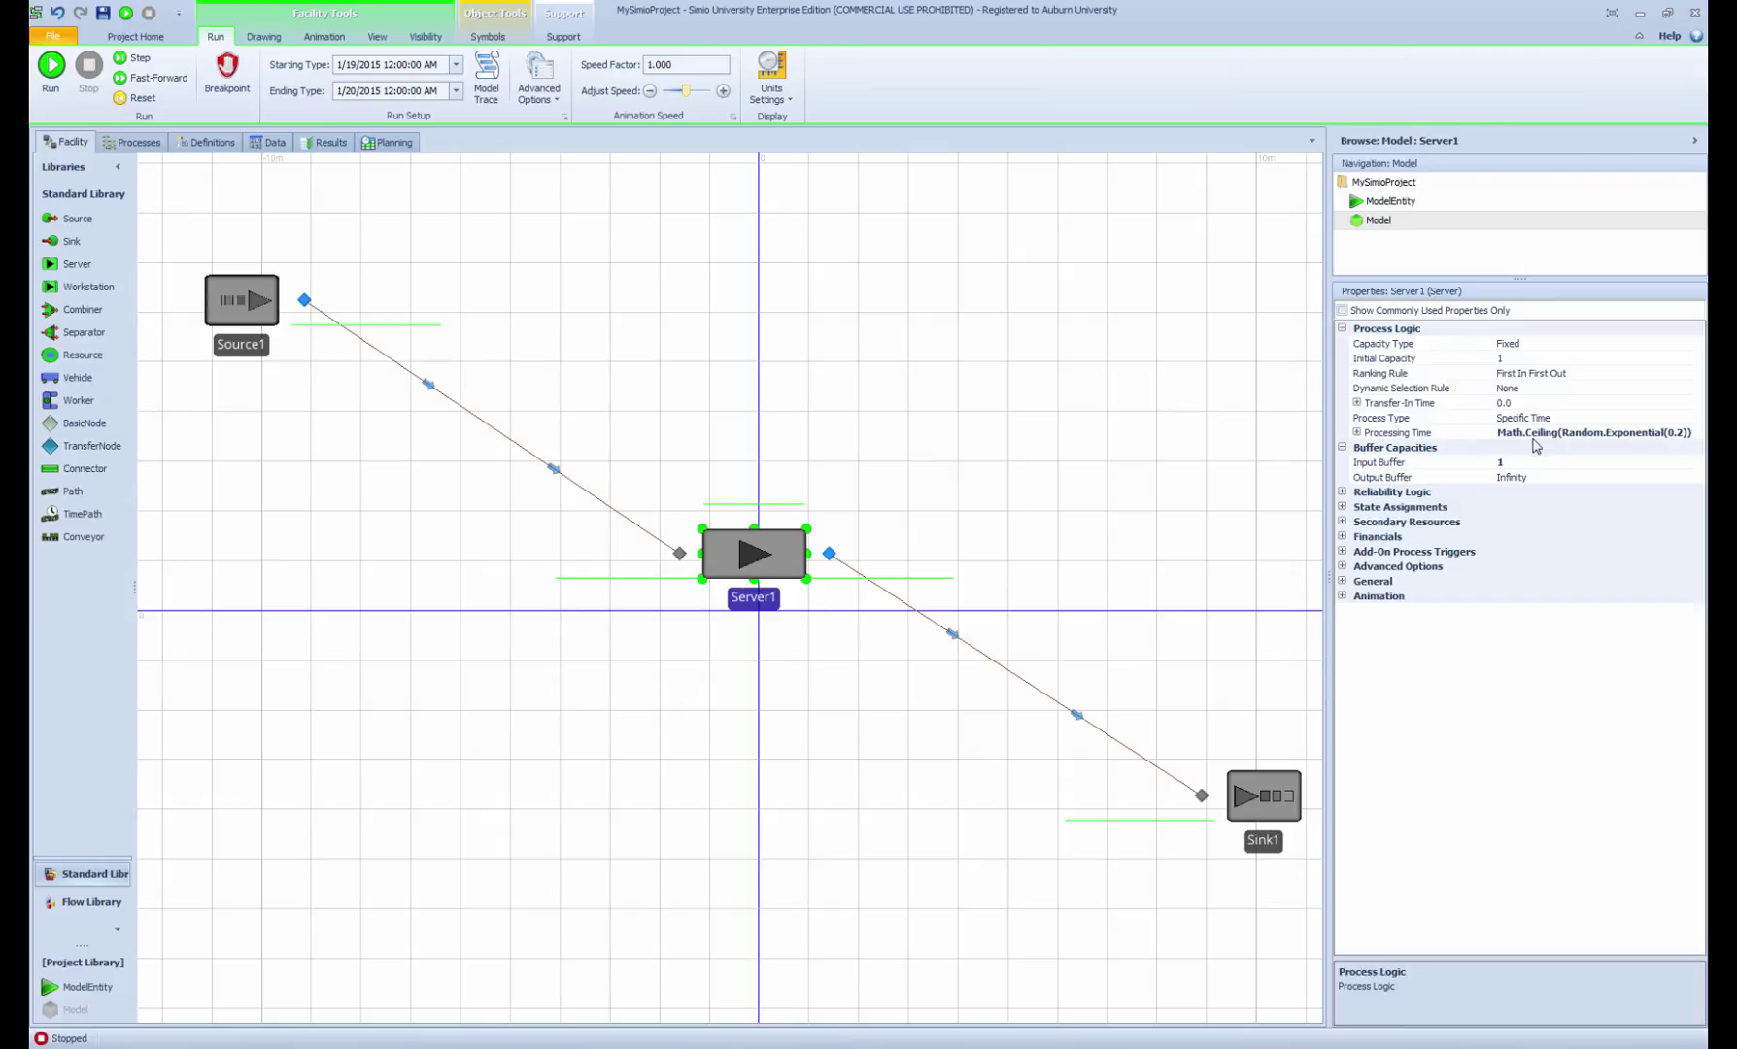
Try adding a second argument of 1, making Server1's Processing Time Math.Ceiling(Random.Exponential(0.2), 1).
left_click(1691, 434)
left_click(1695, 433)
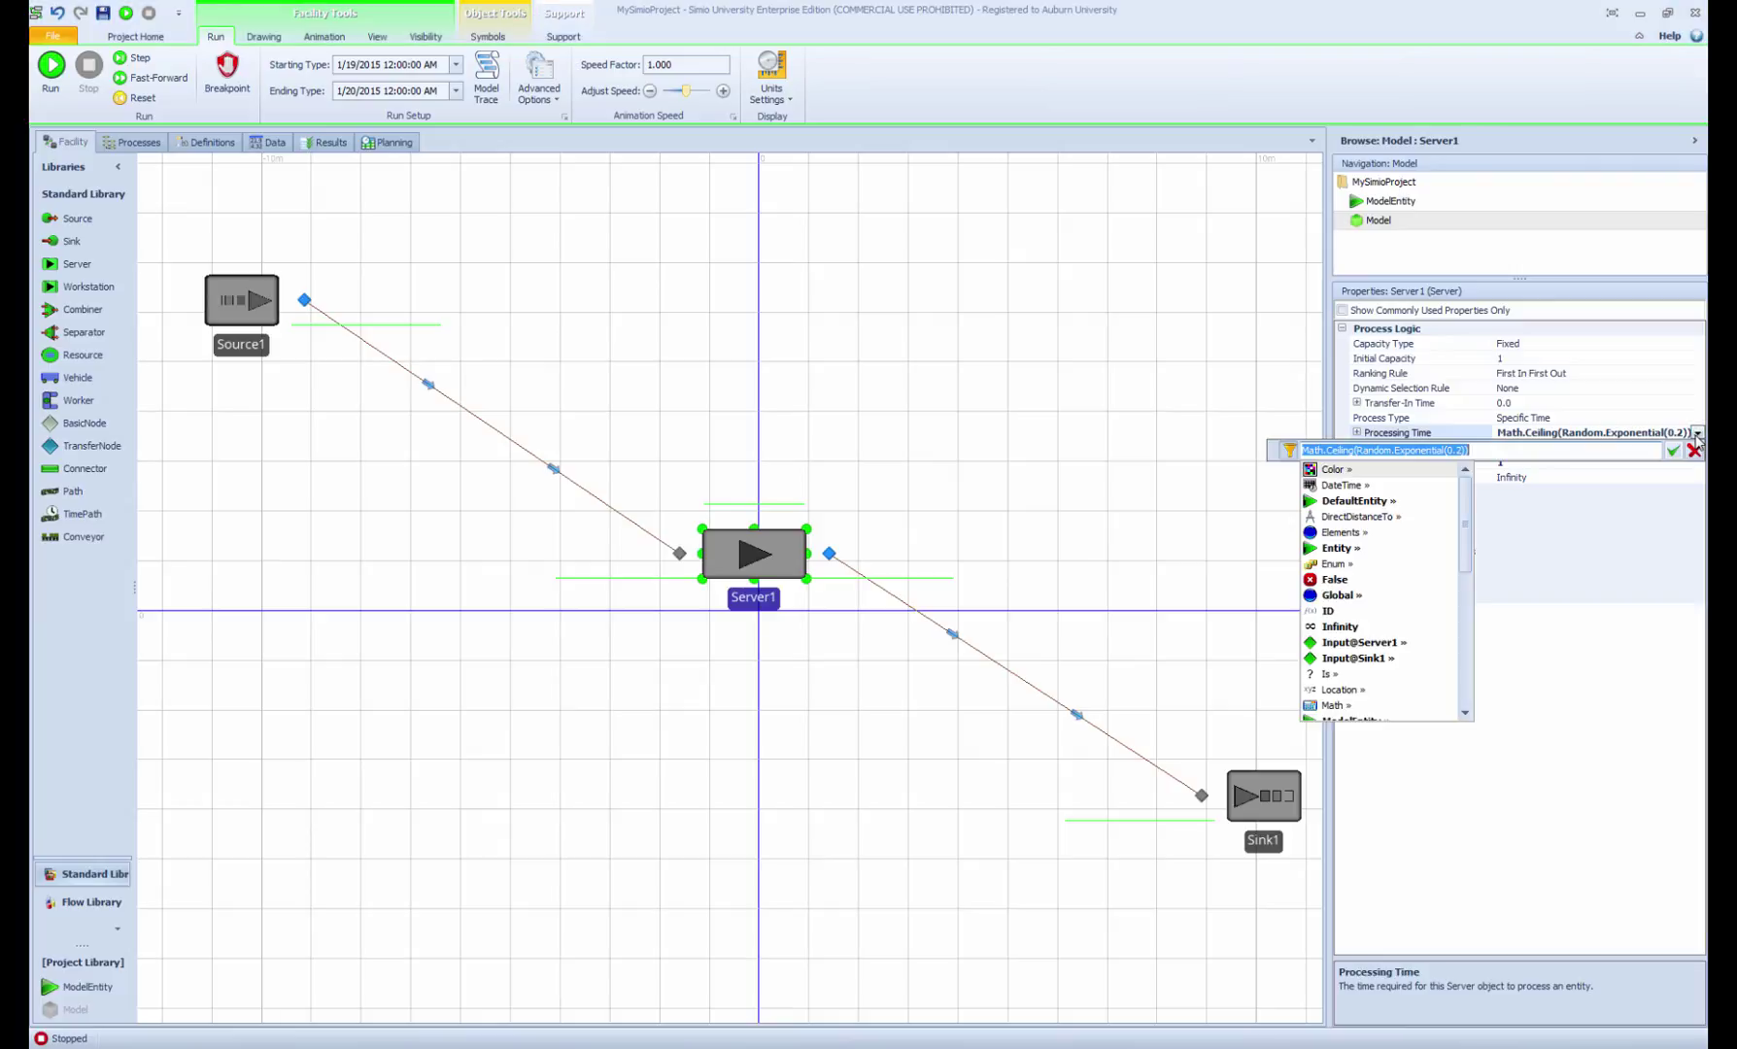
left_click(1463, 446)
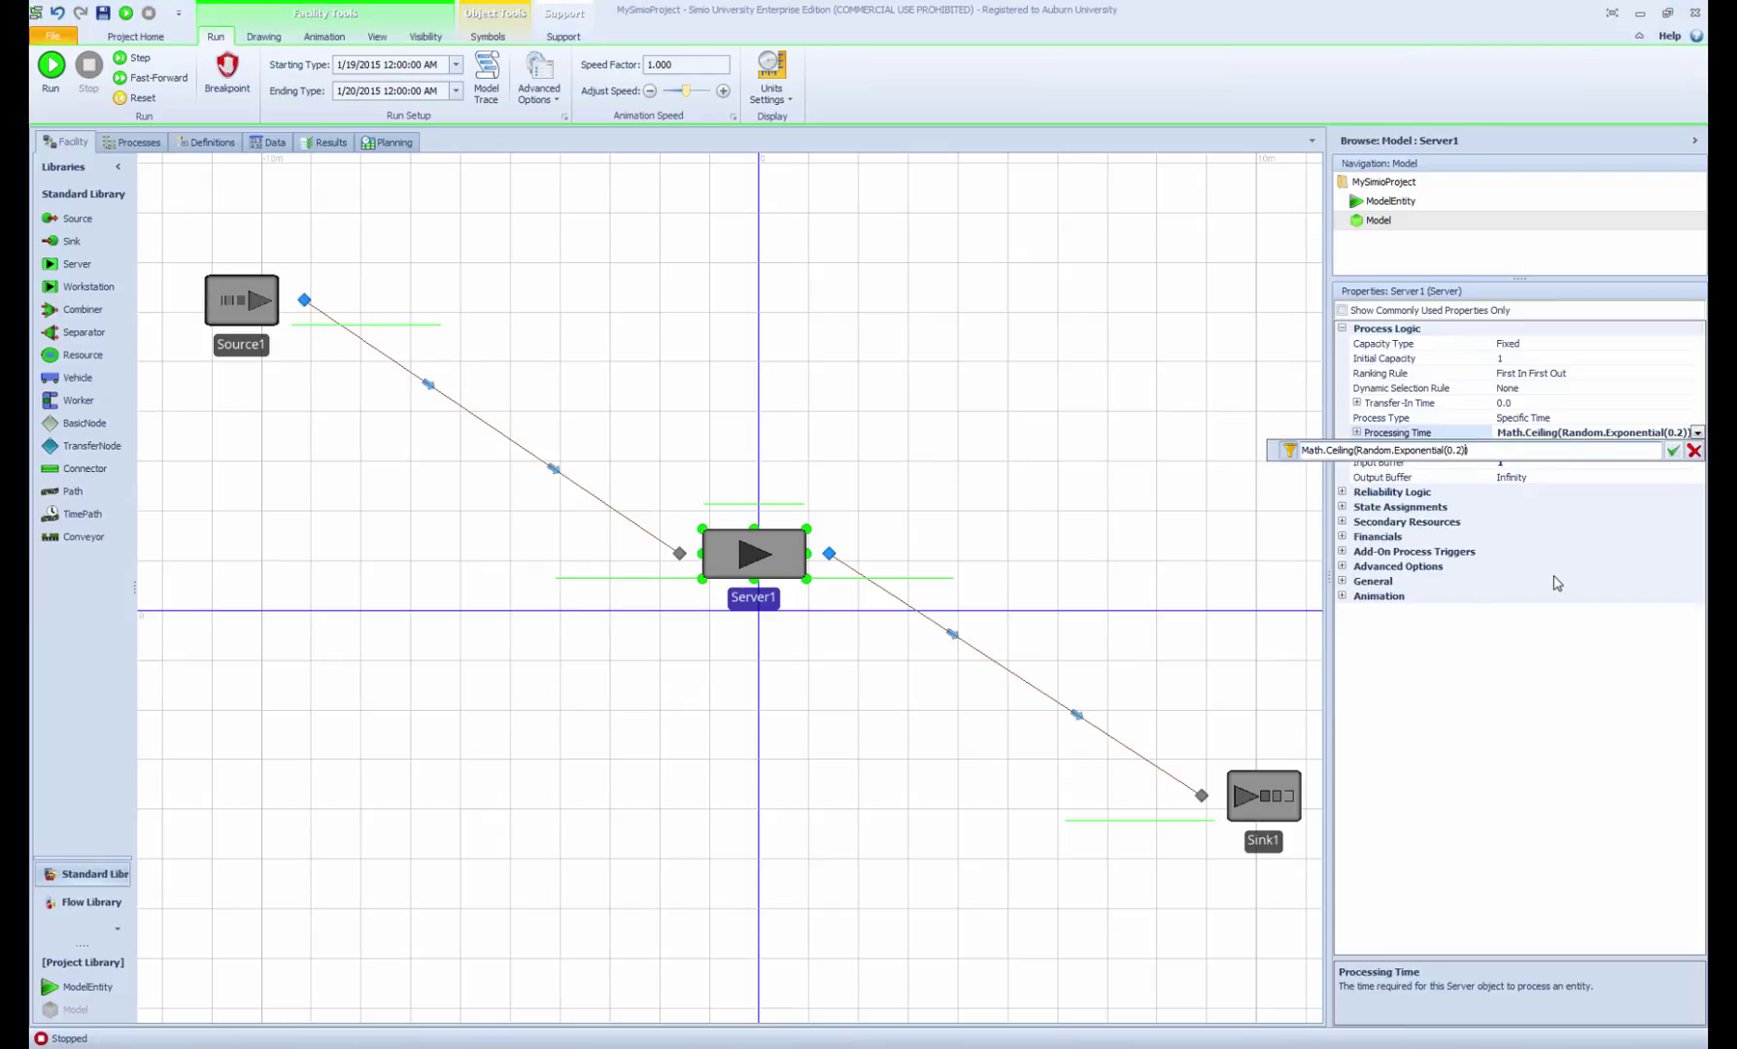
type(", 1")
key("Return")
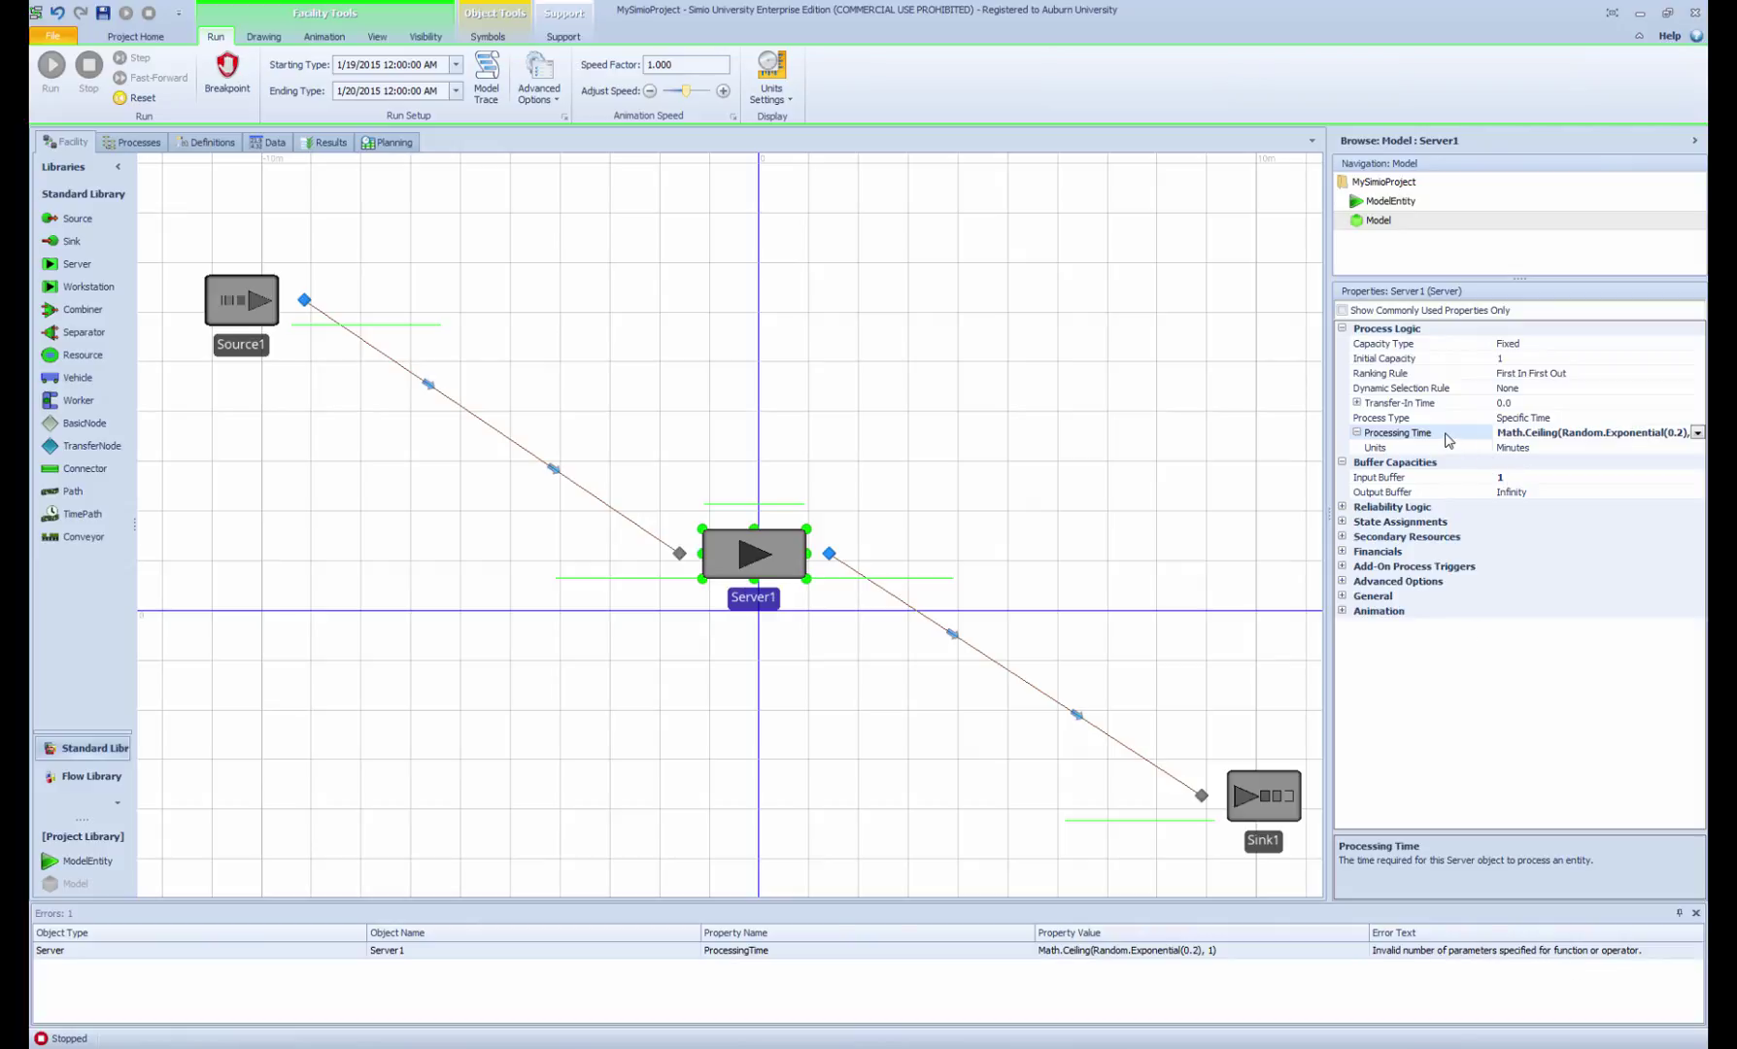
Reselect Server1 and remove the second Ceiling argument, restoring its Processing Time to Math.Ceiling(Random.Exponential(0.2)).
left_click(1186, 546)
left_click(742, 574)
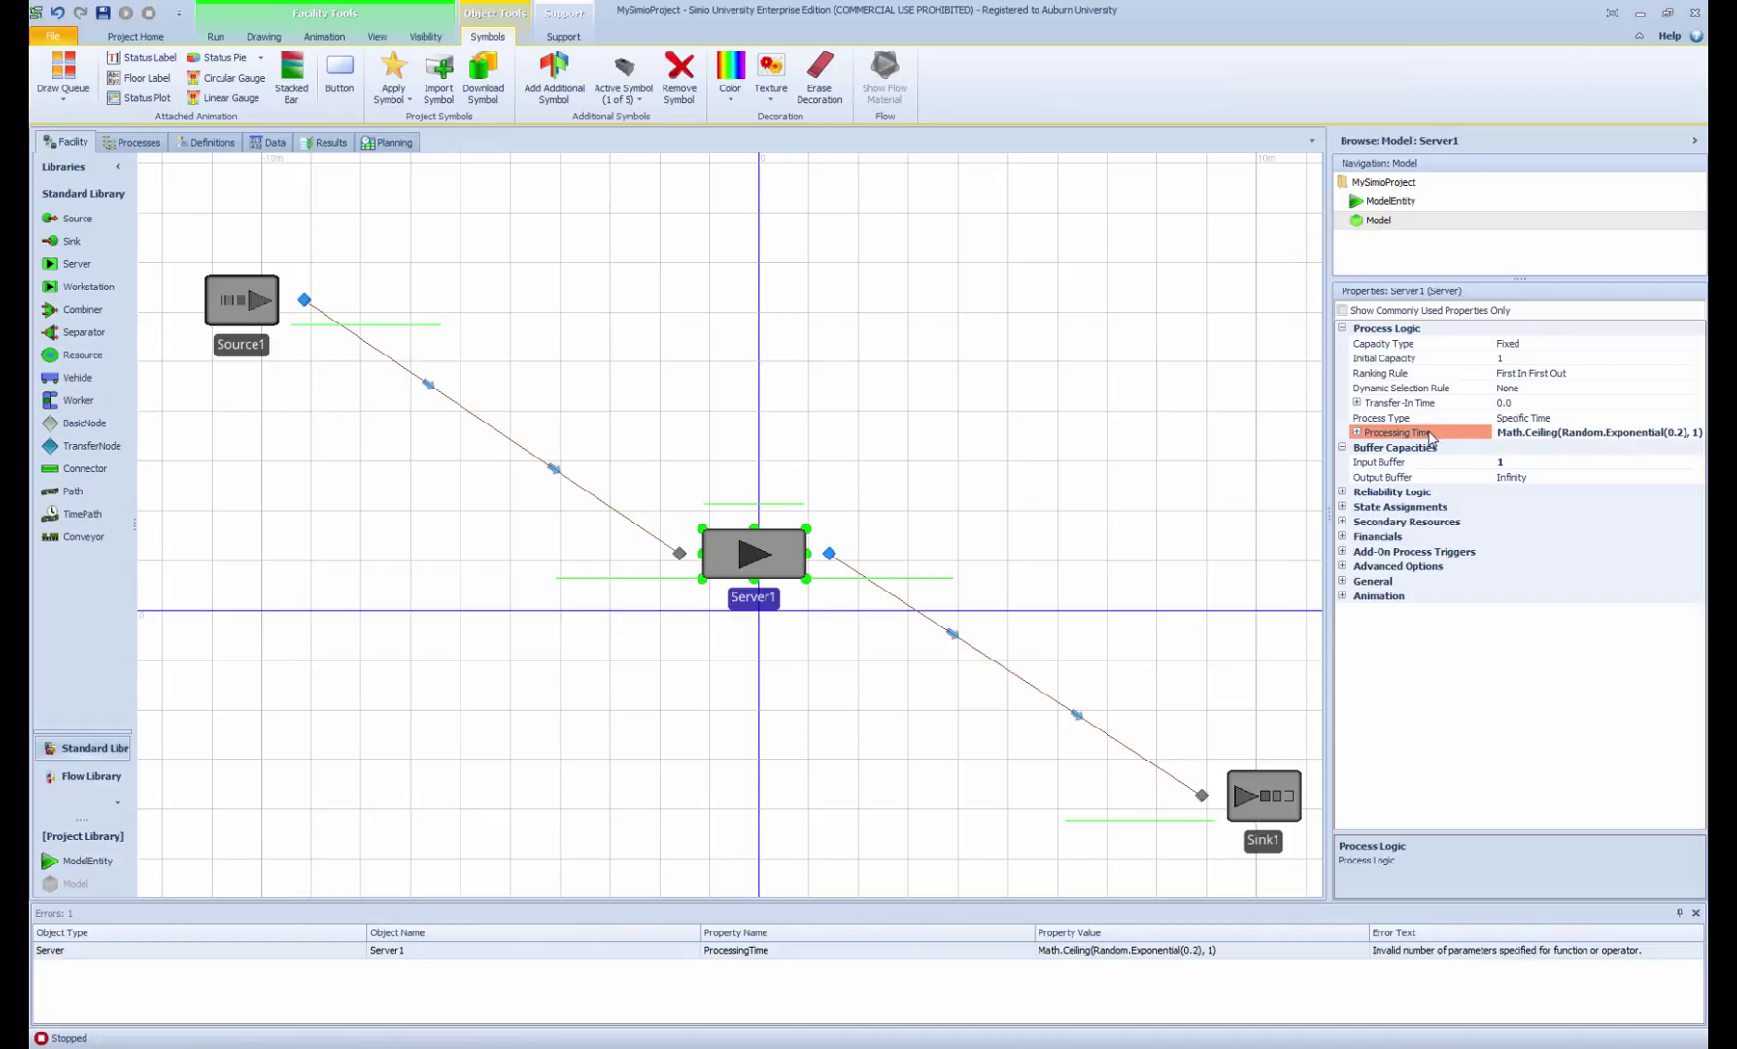
left_click(1562, 431)
left_click(1696, 432)
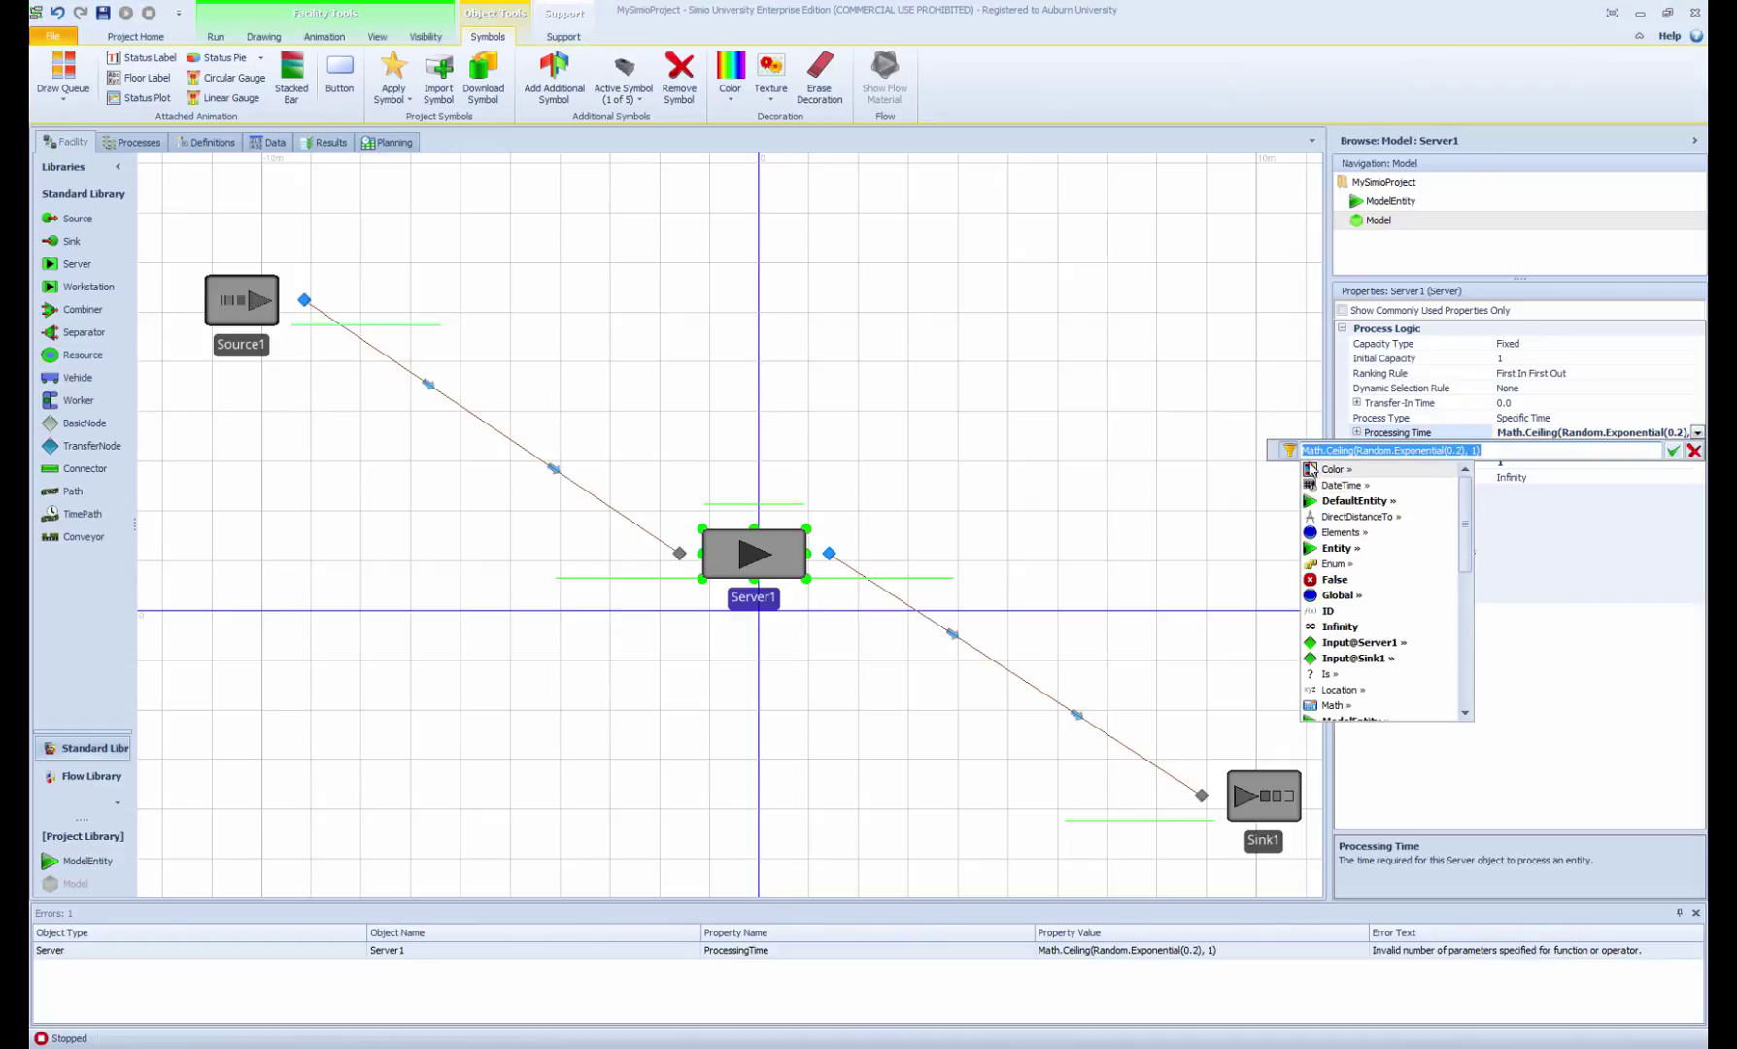
left_click(1476, 451)
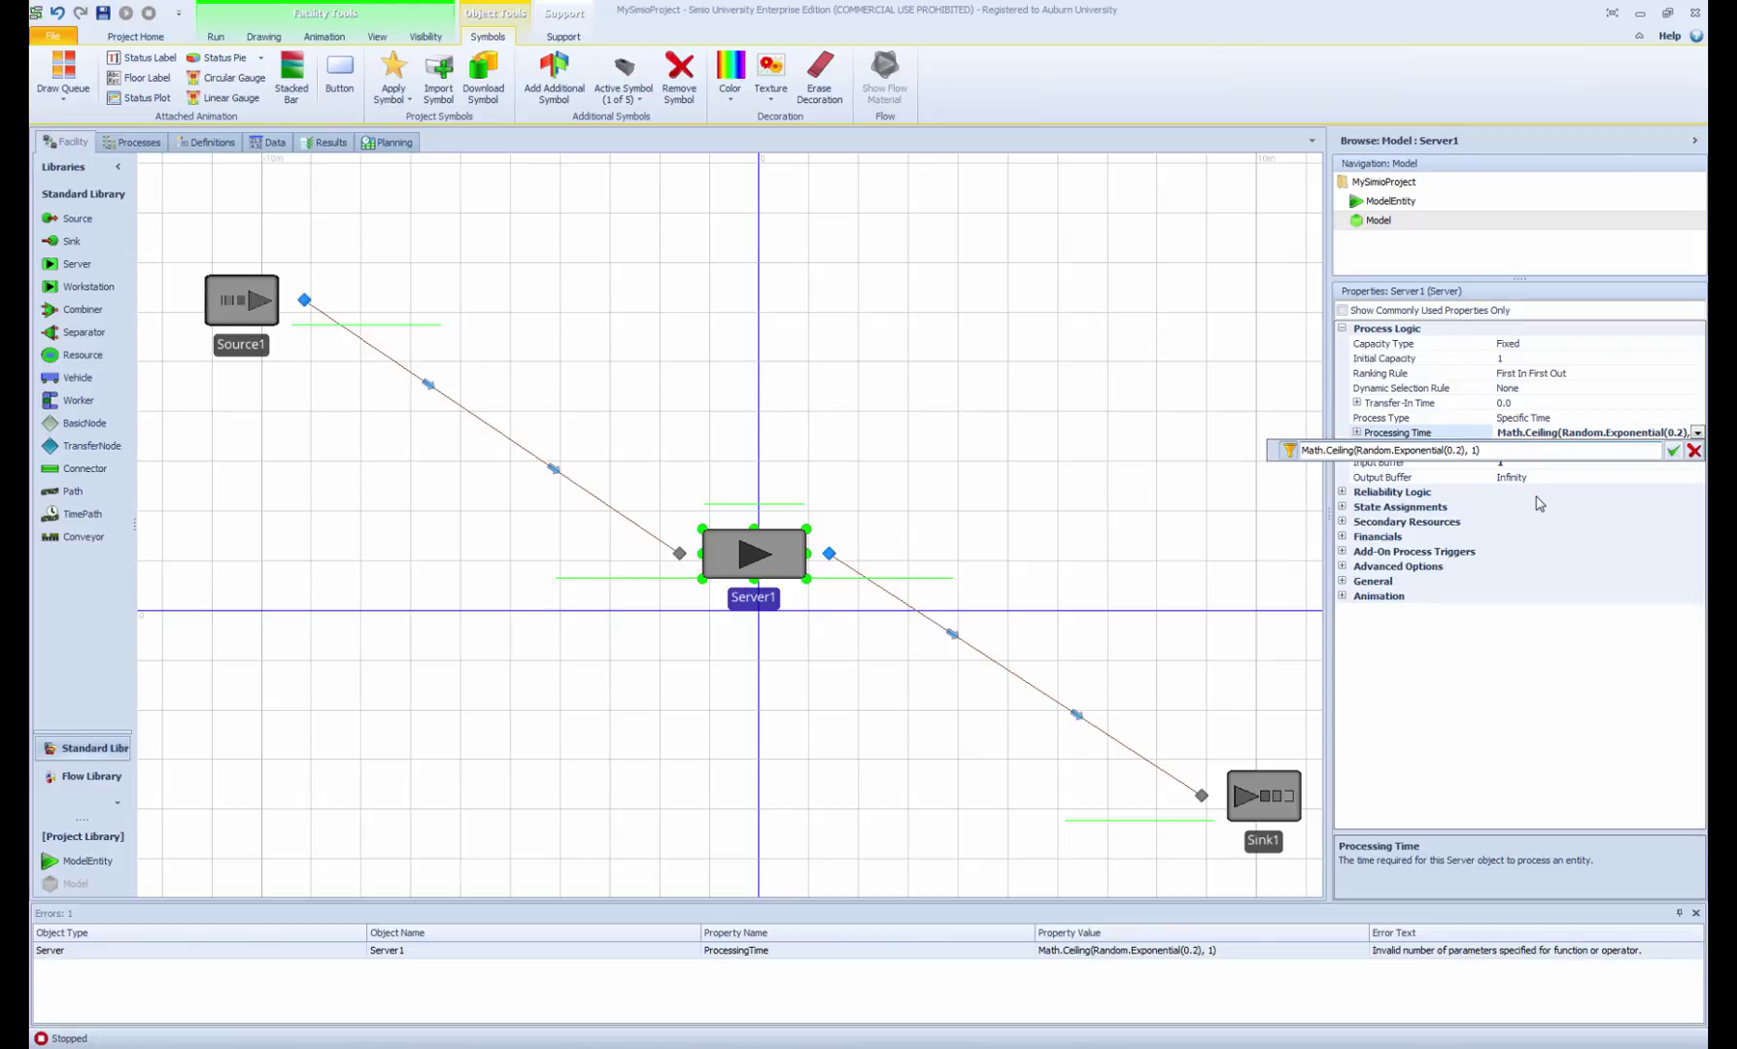
key("shift+Left")
key("shift+Left")
key("shift+Left")
type(")")
left_click(1672, 451)
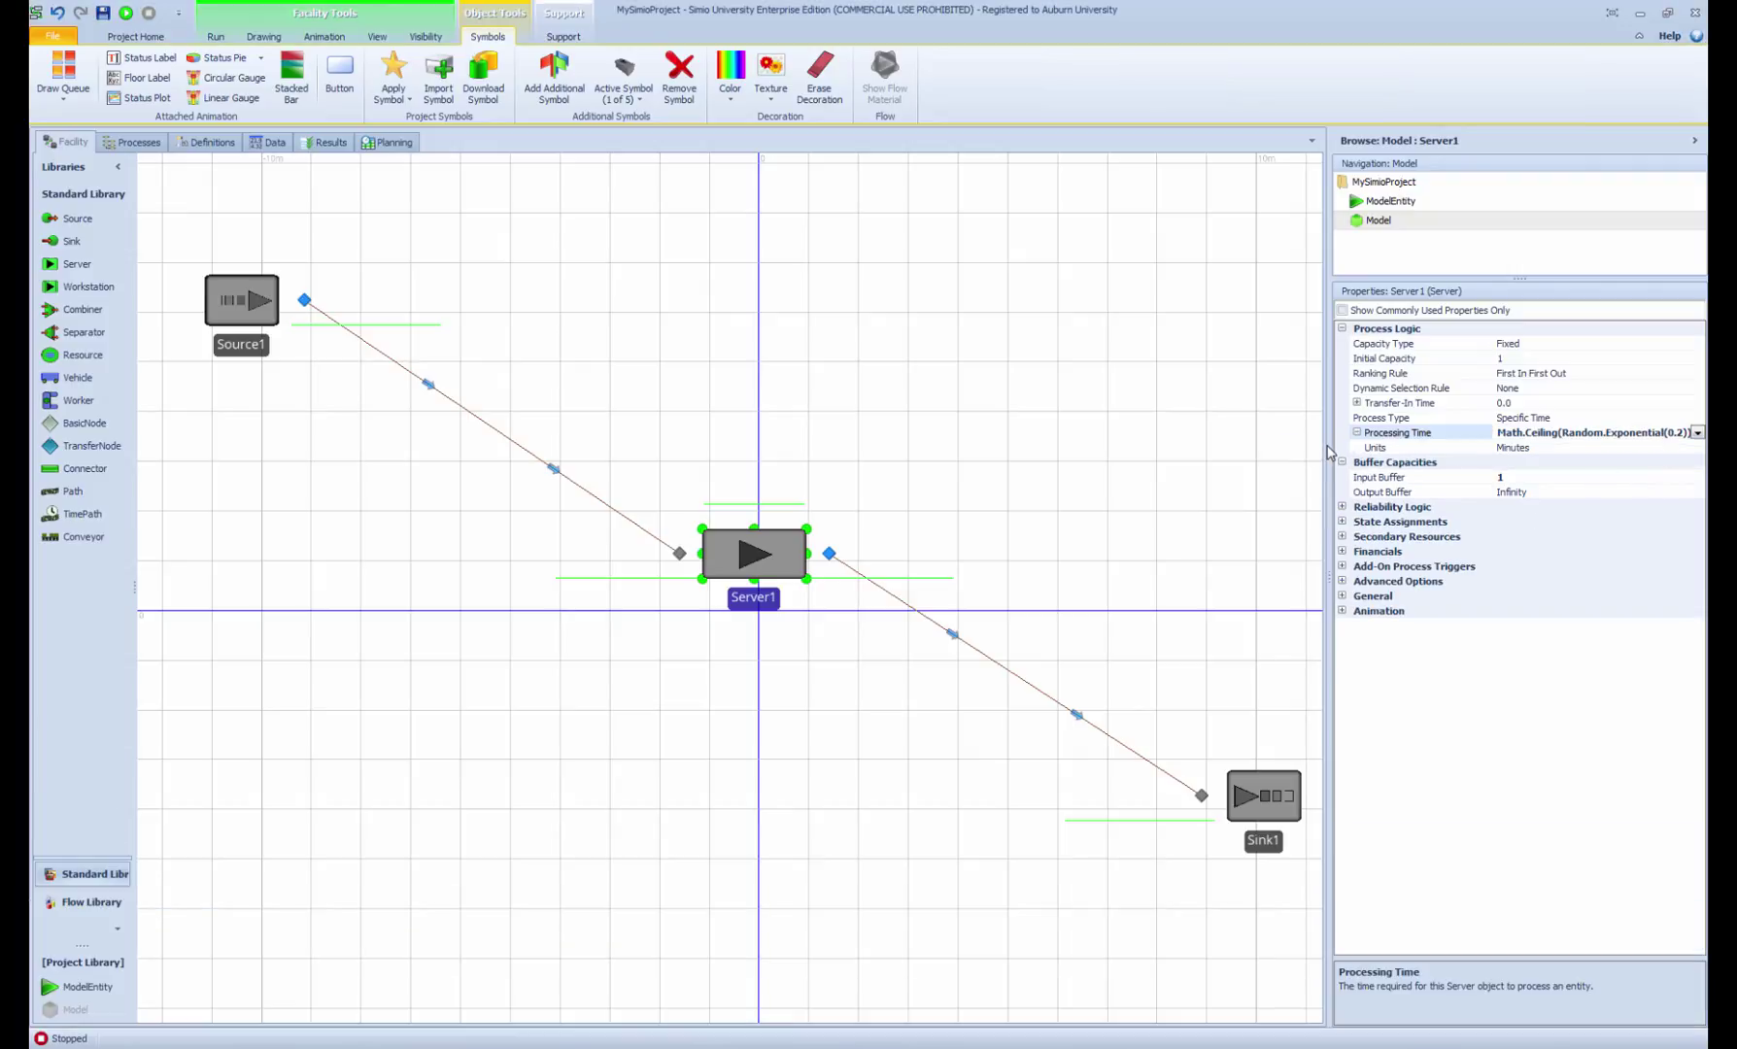
Widen the properties area slightly more so Server1's whole Processing Time expression fits, and deselect the server.
left_click_drag(1328, 453, 1315, 453)
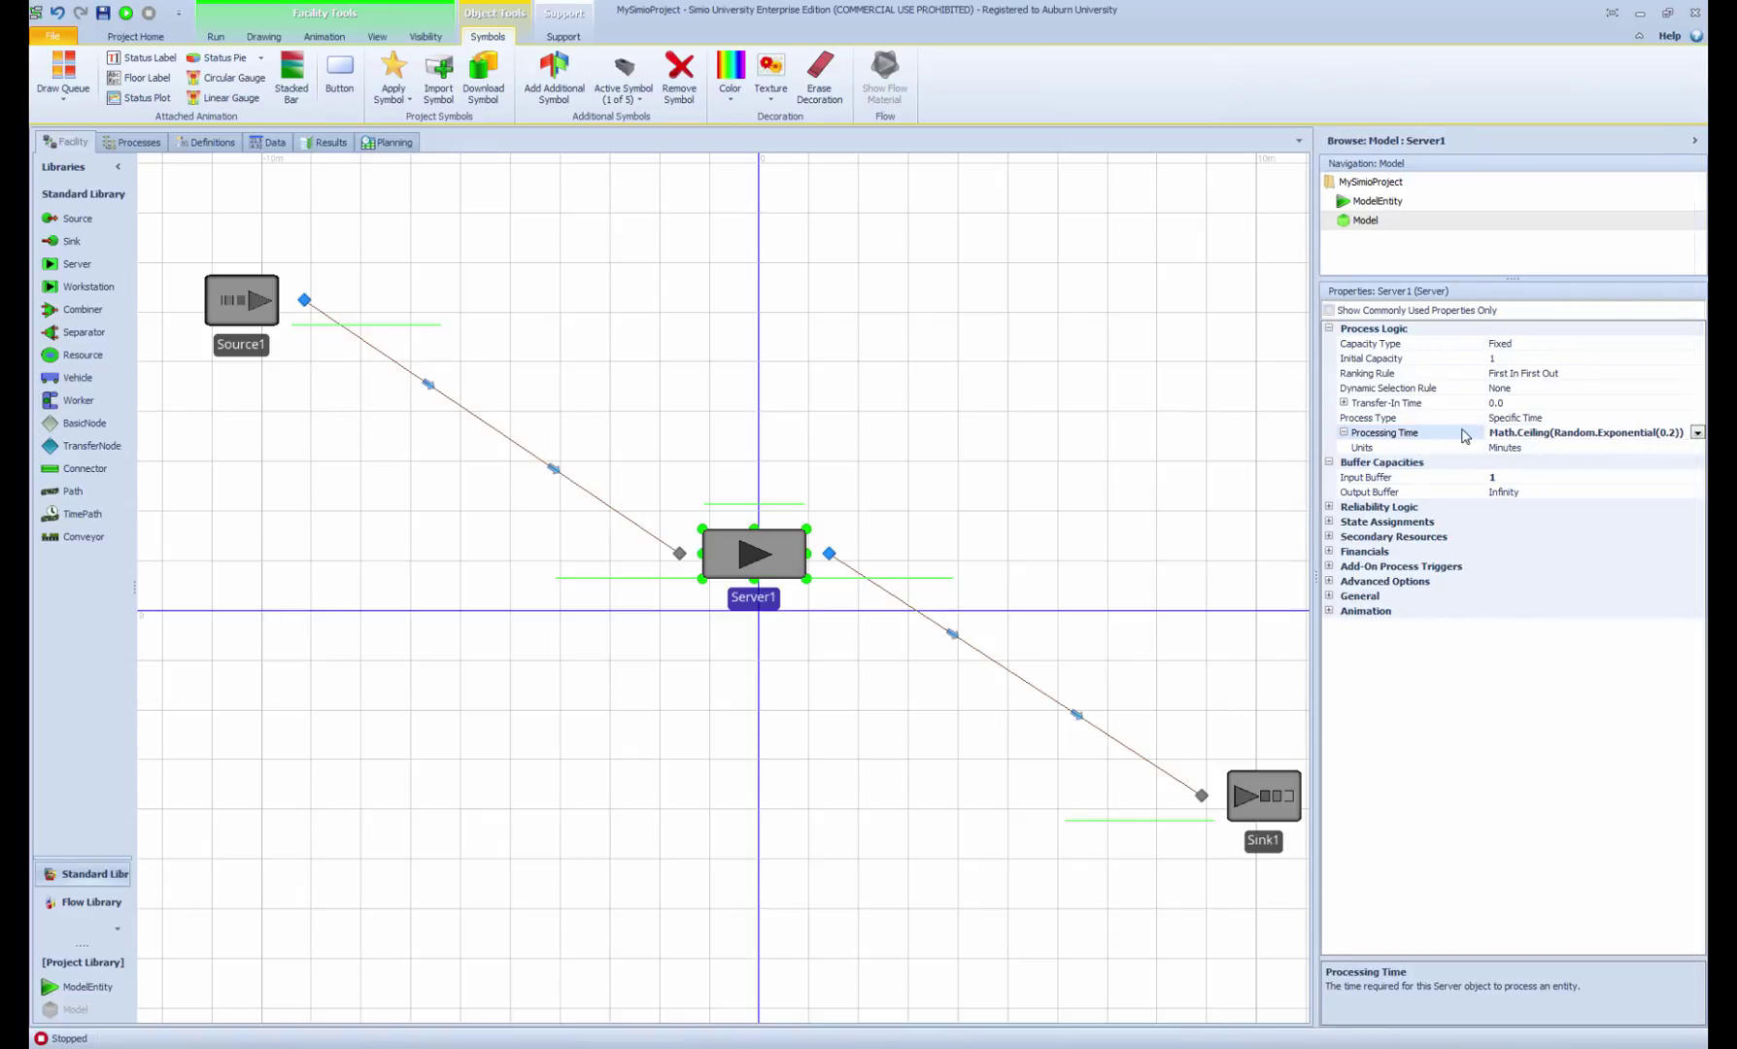
left_click(1068, 514)
key("F5")
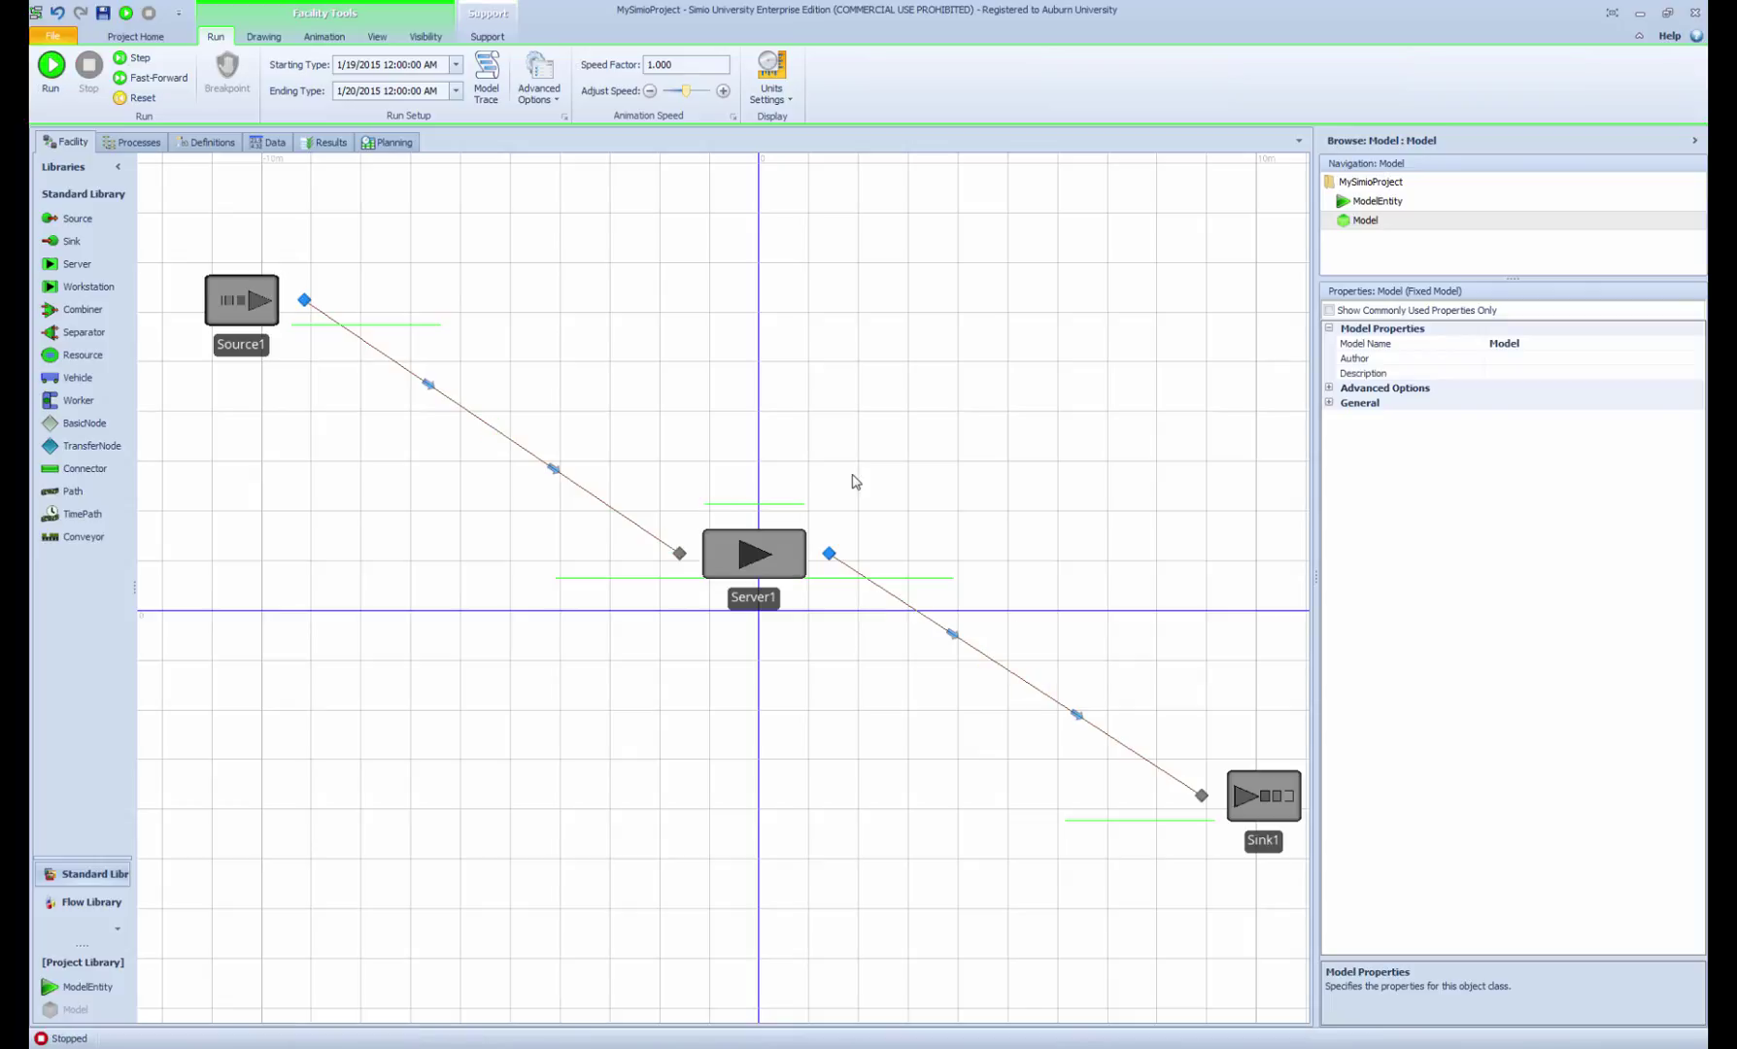
Reselect Server1 and replace its Processing Time expression with the ModelEntity object reference.
left_click(793, 538)
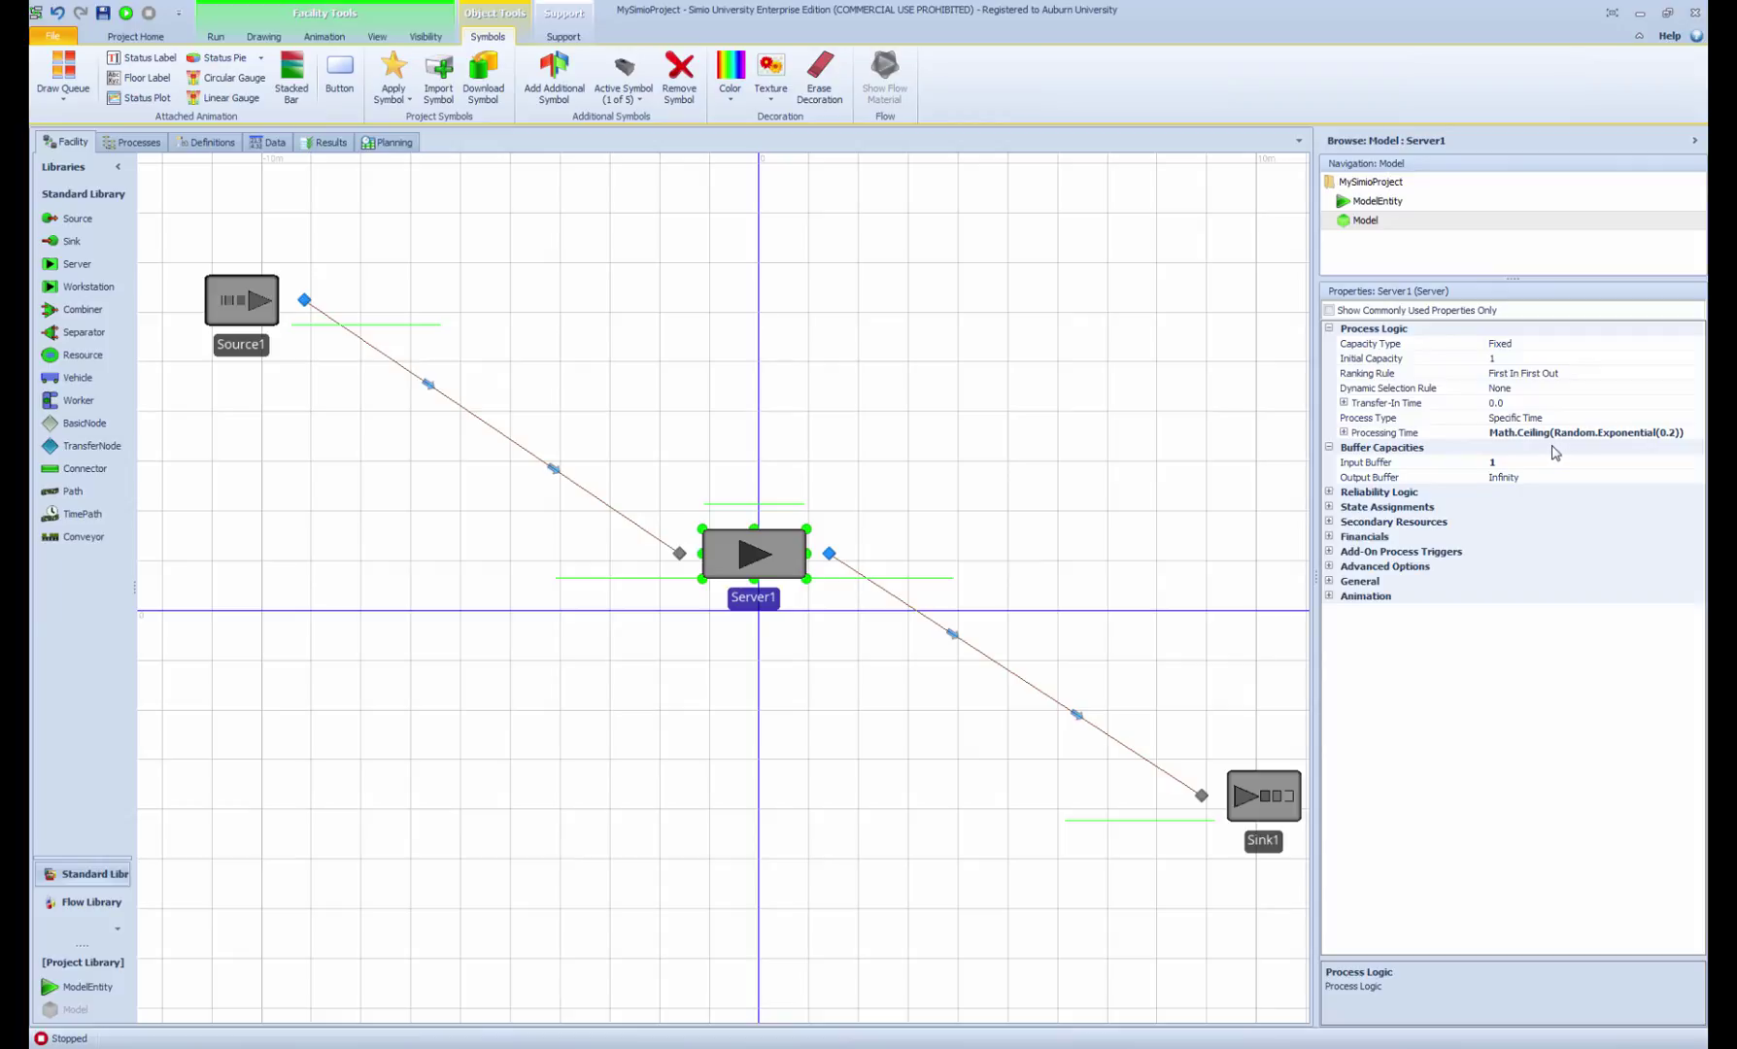
left_click(1681, 431)
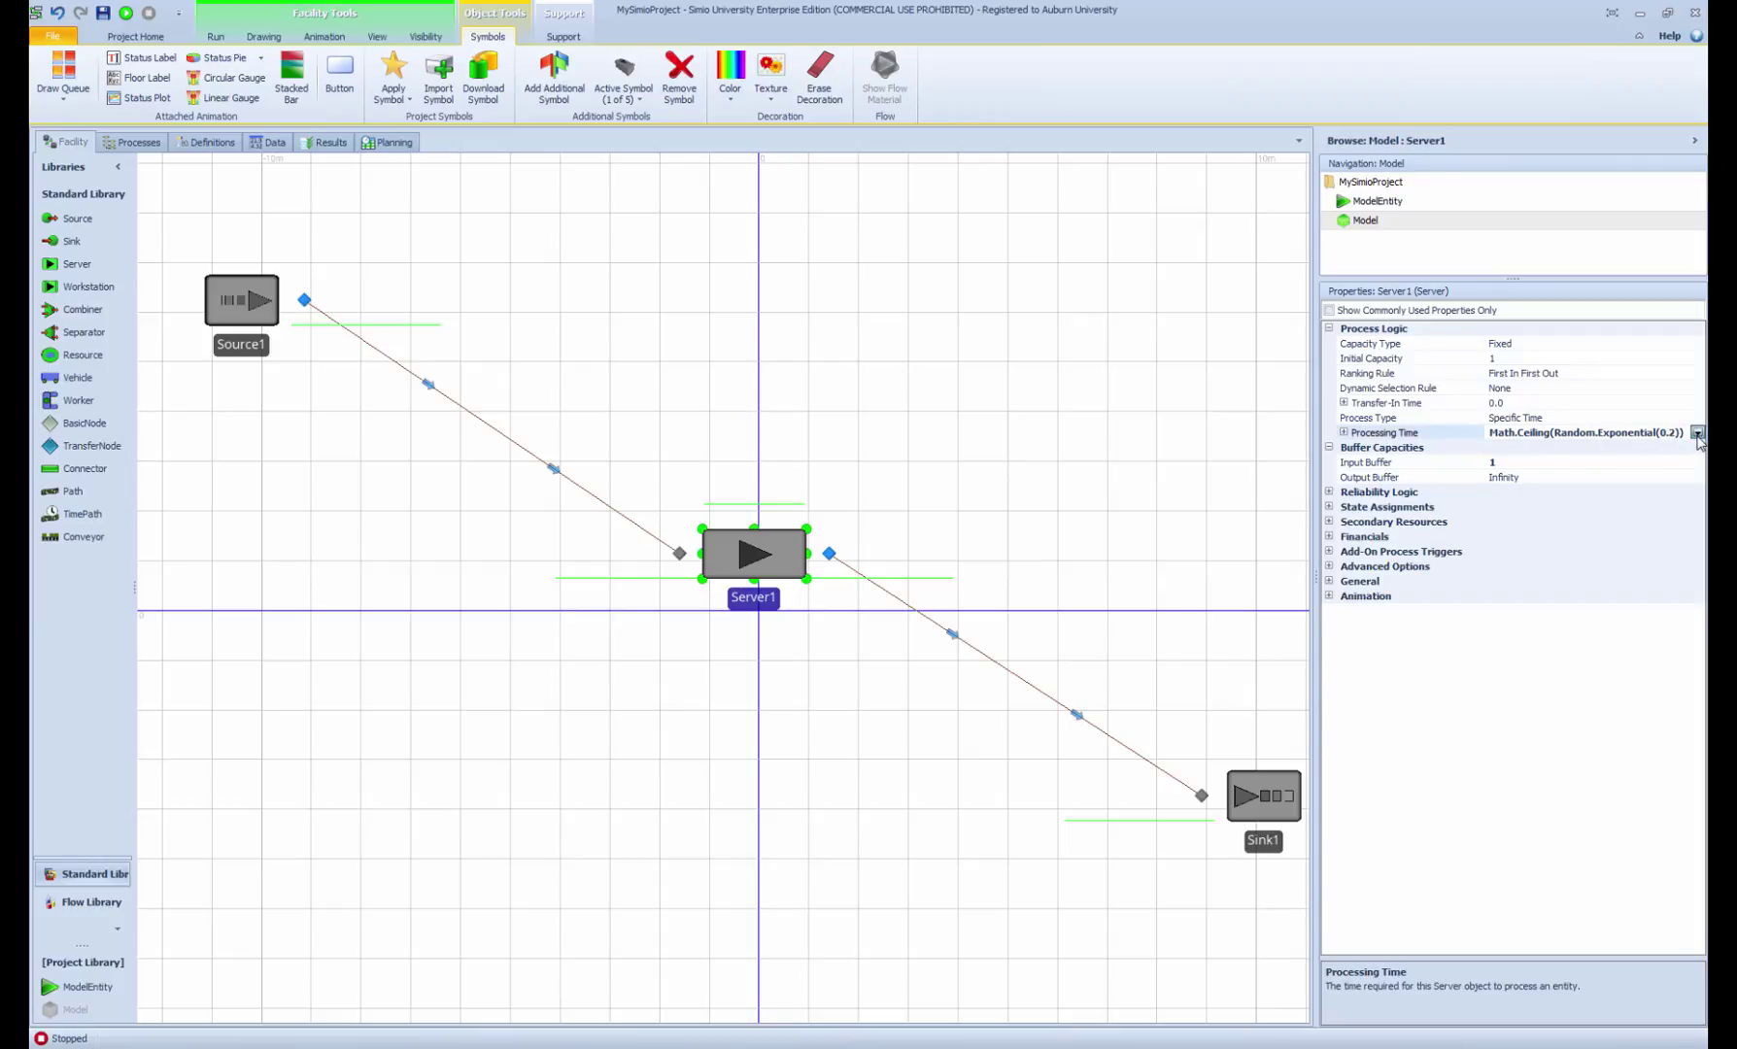
left_click(1697, 432)
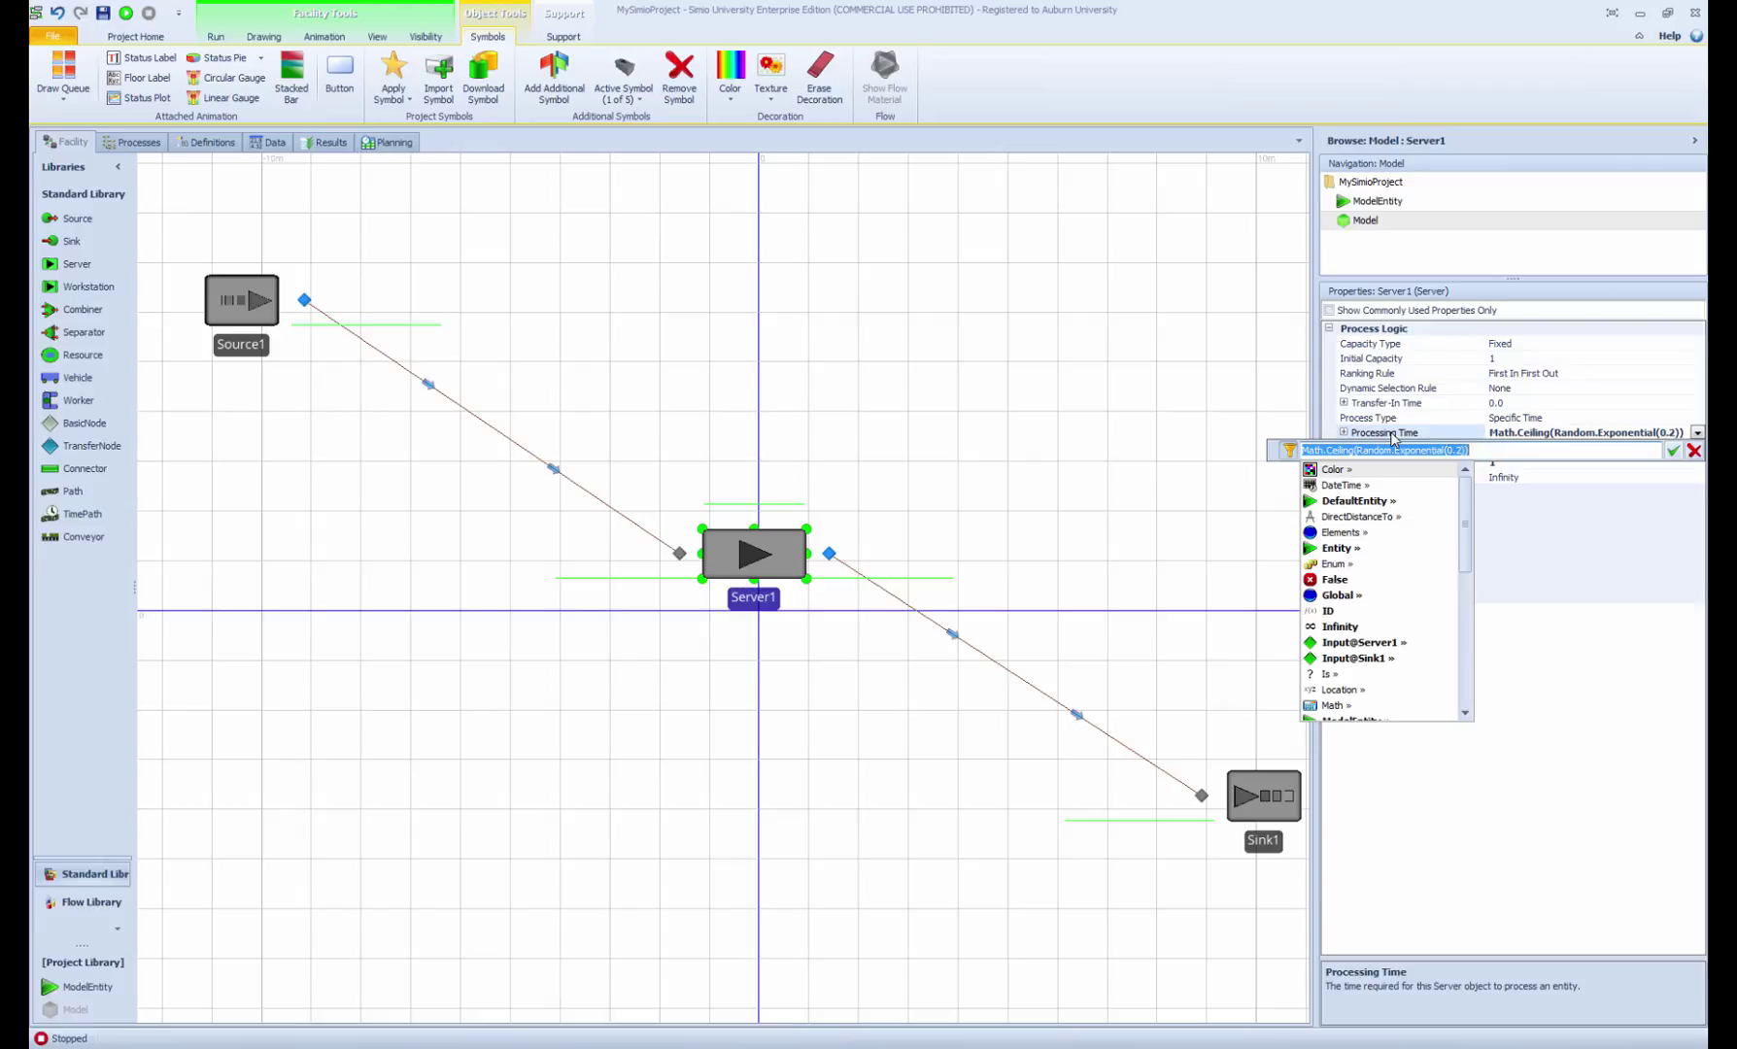
type("Model")
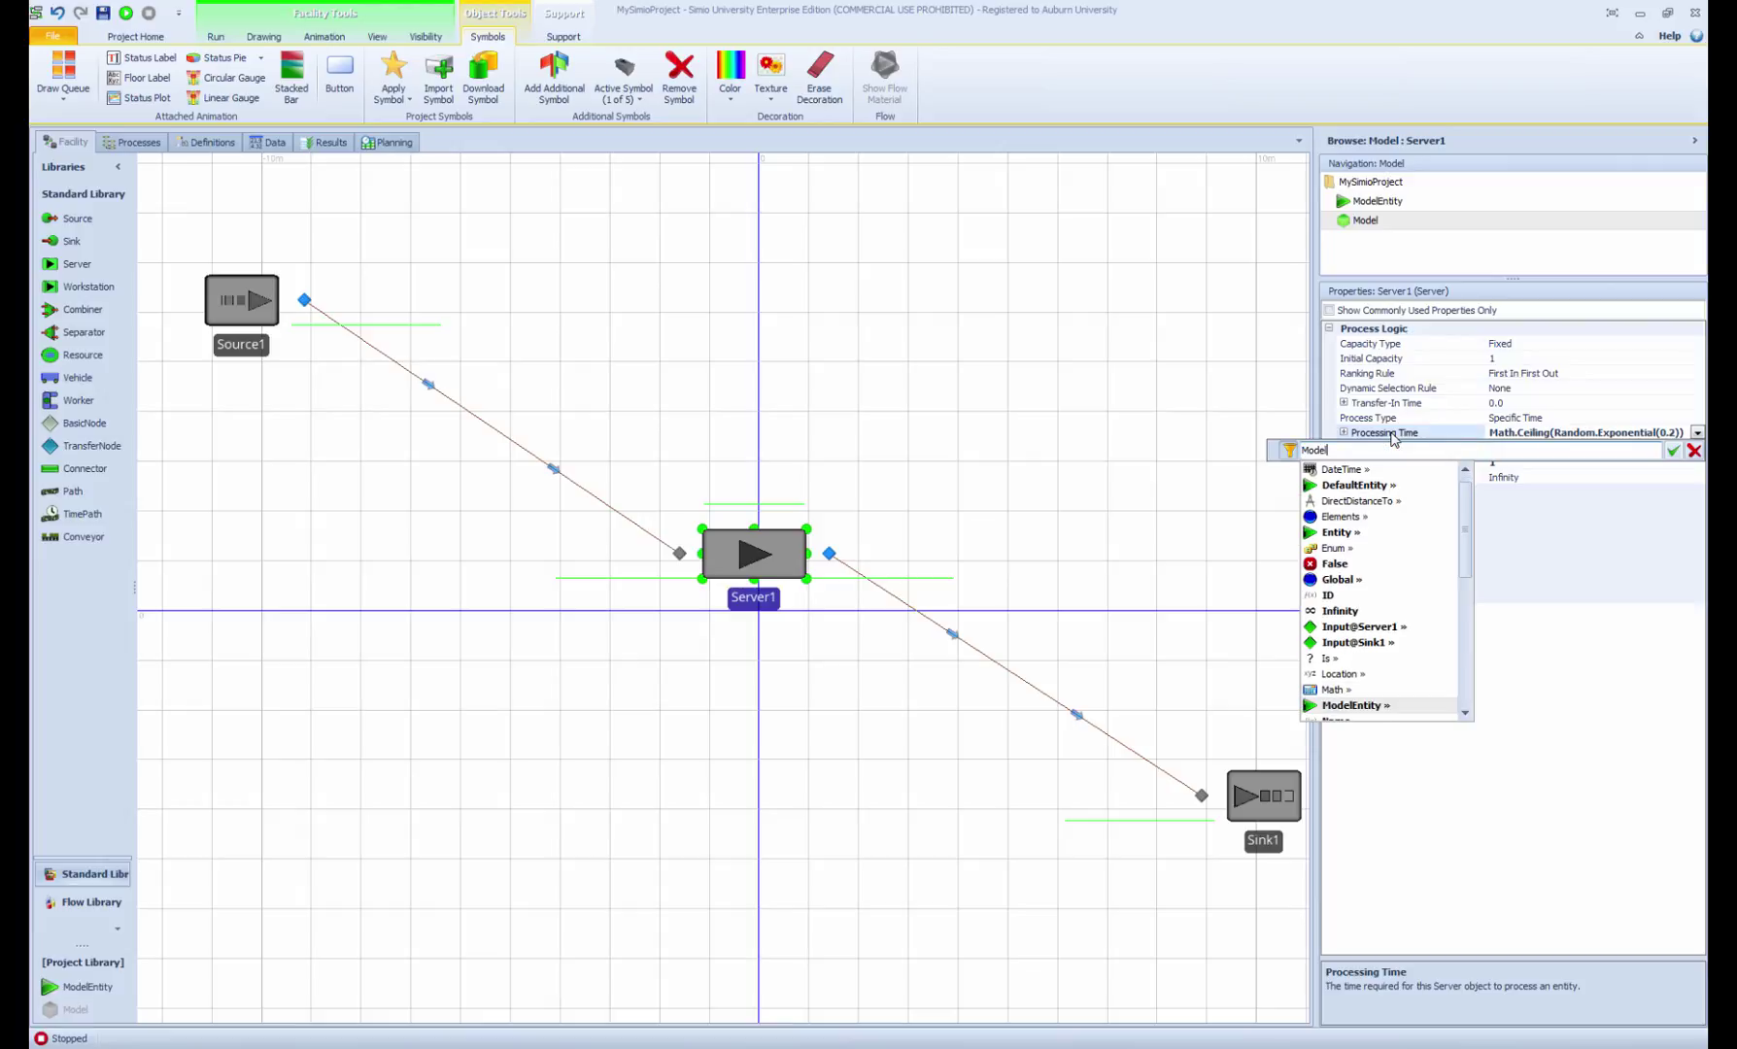
type("Entity")
left_click(1361, 452)
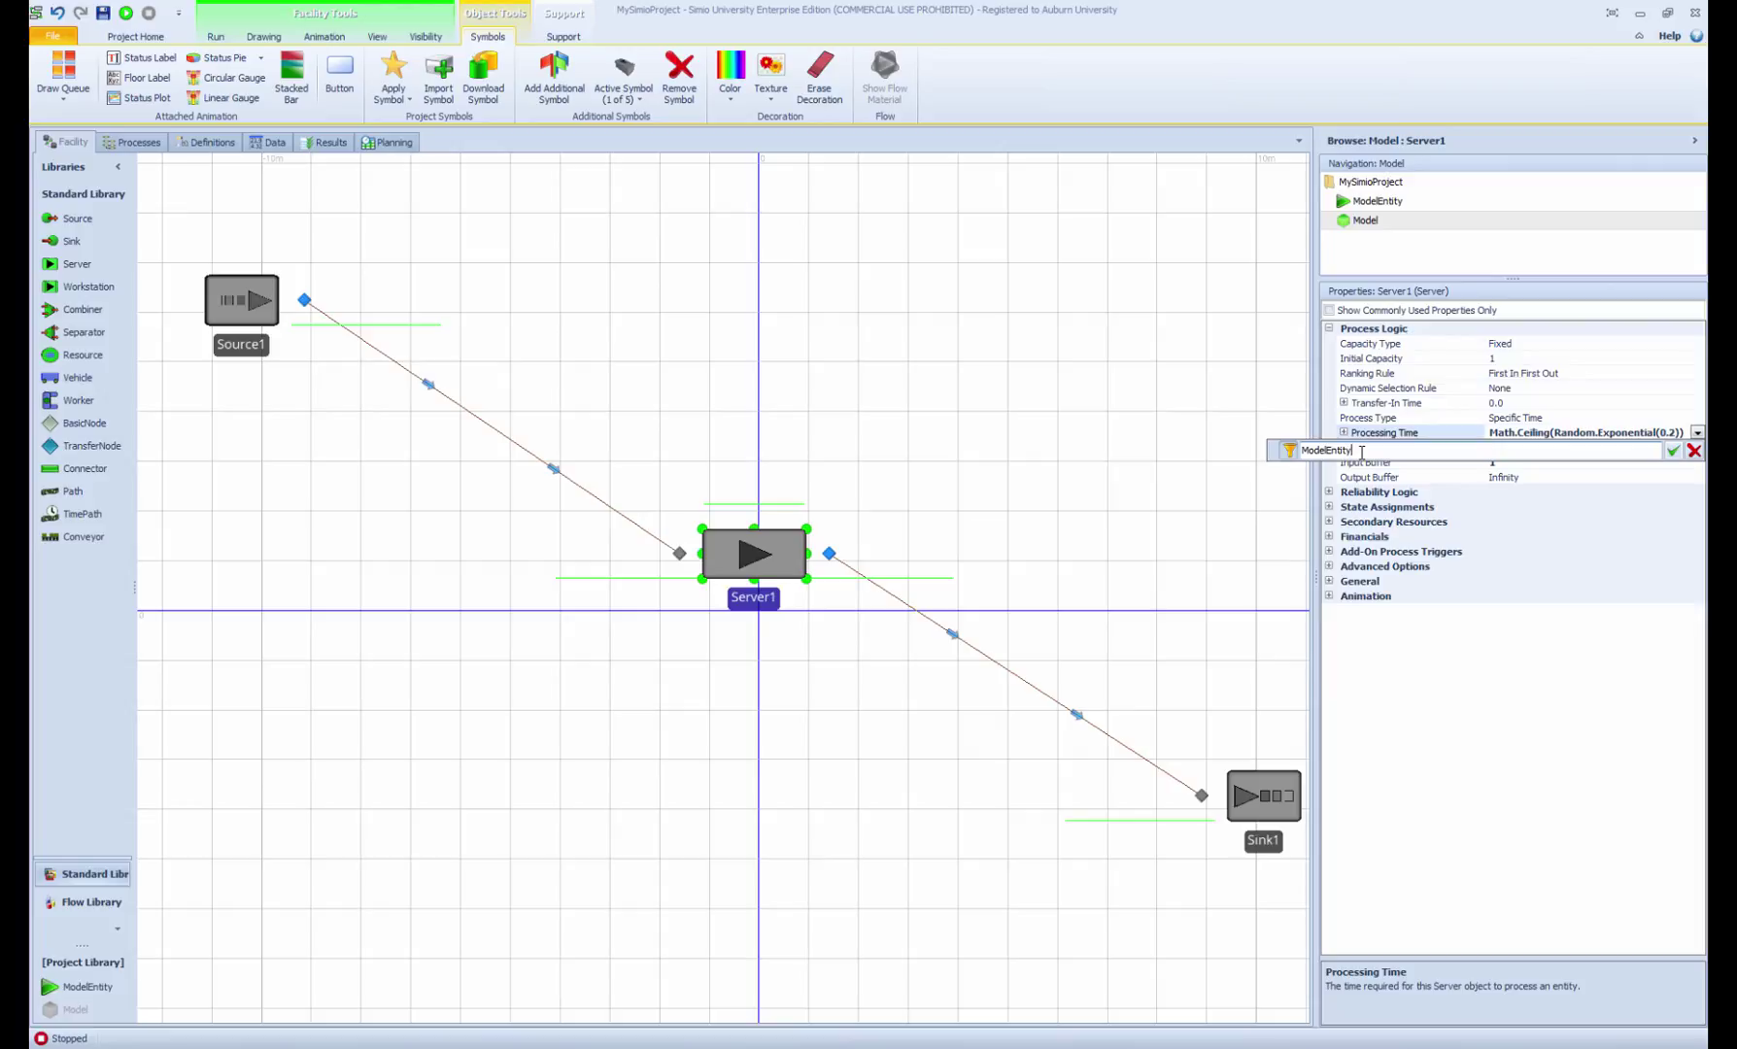
key("ctrl+a")
key("BackSpace")
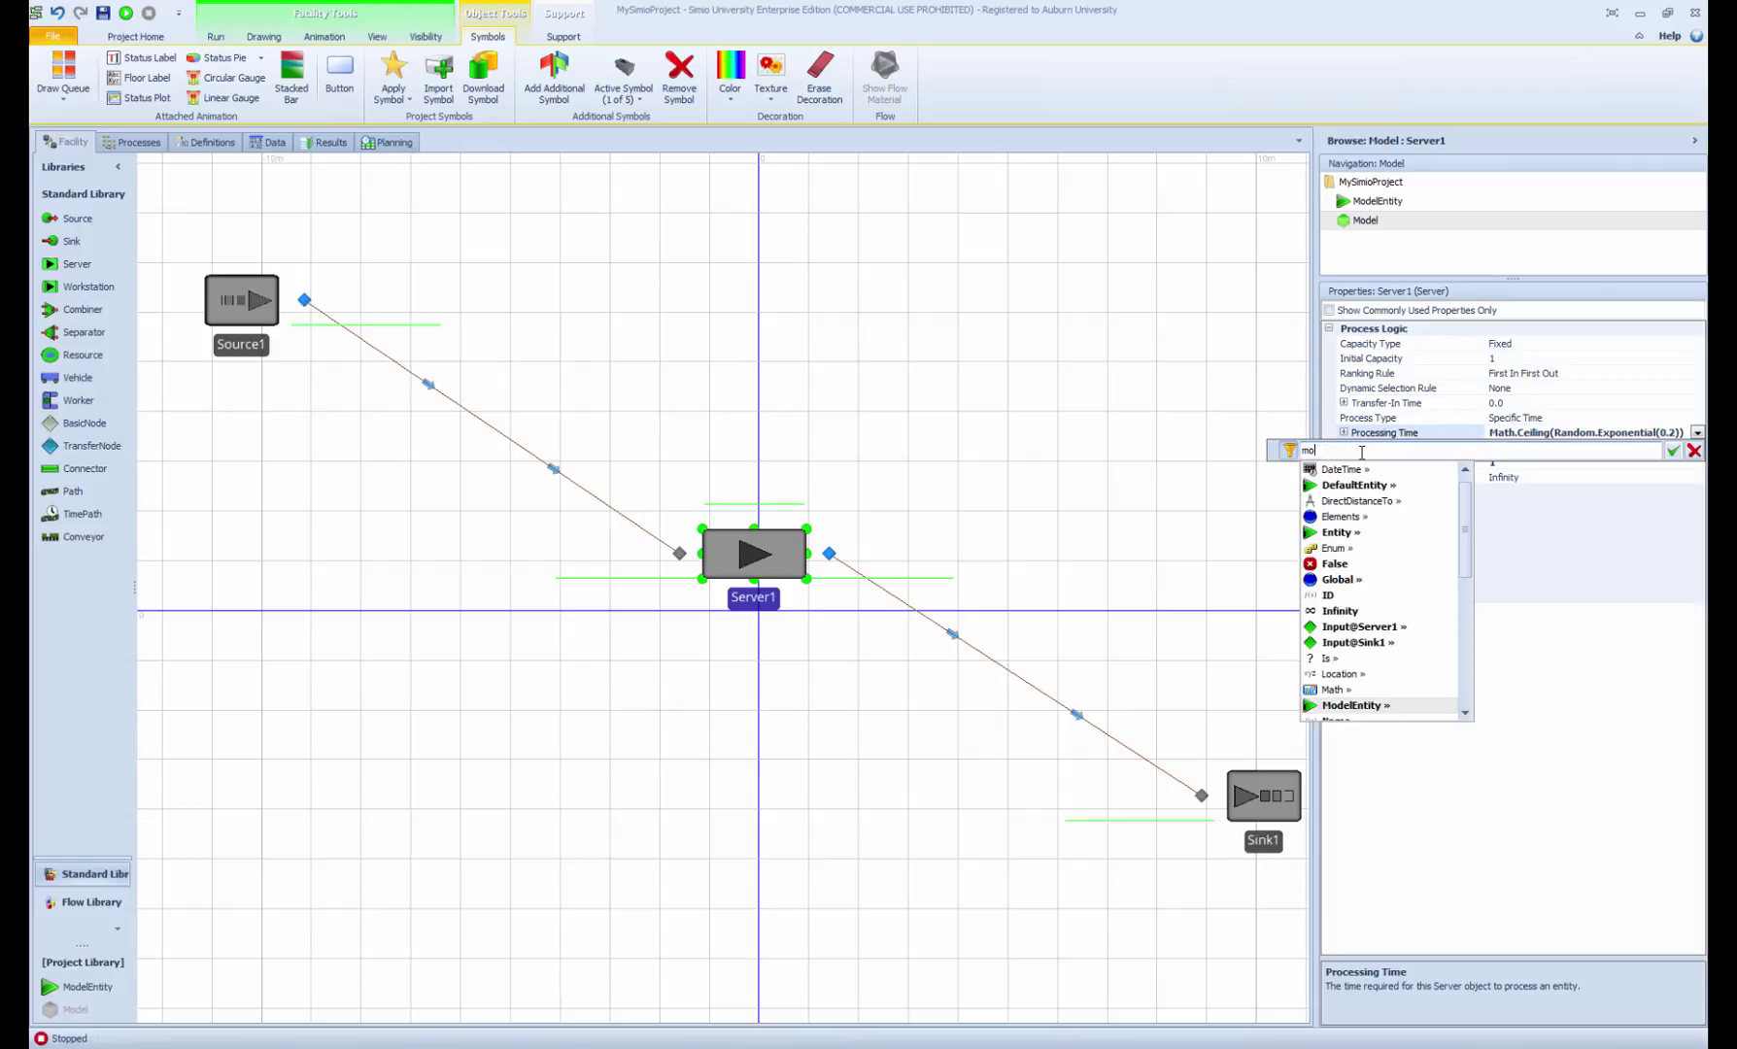
type("Model")
key("Tab")
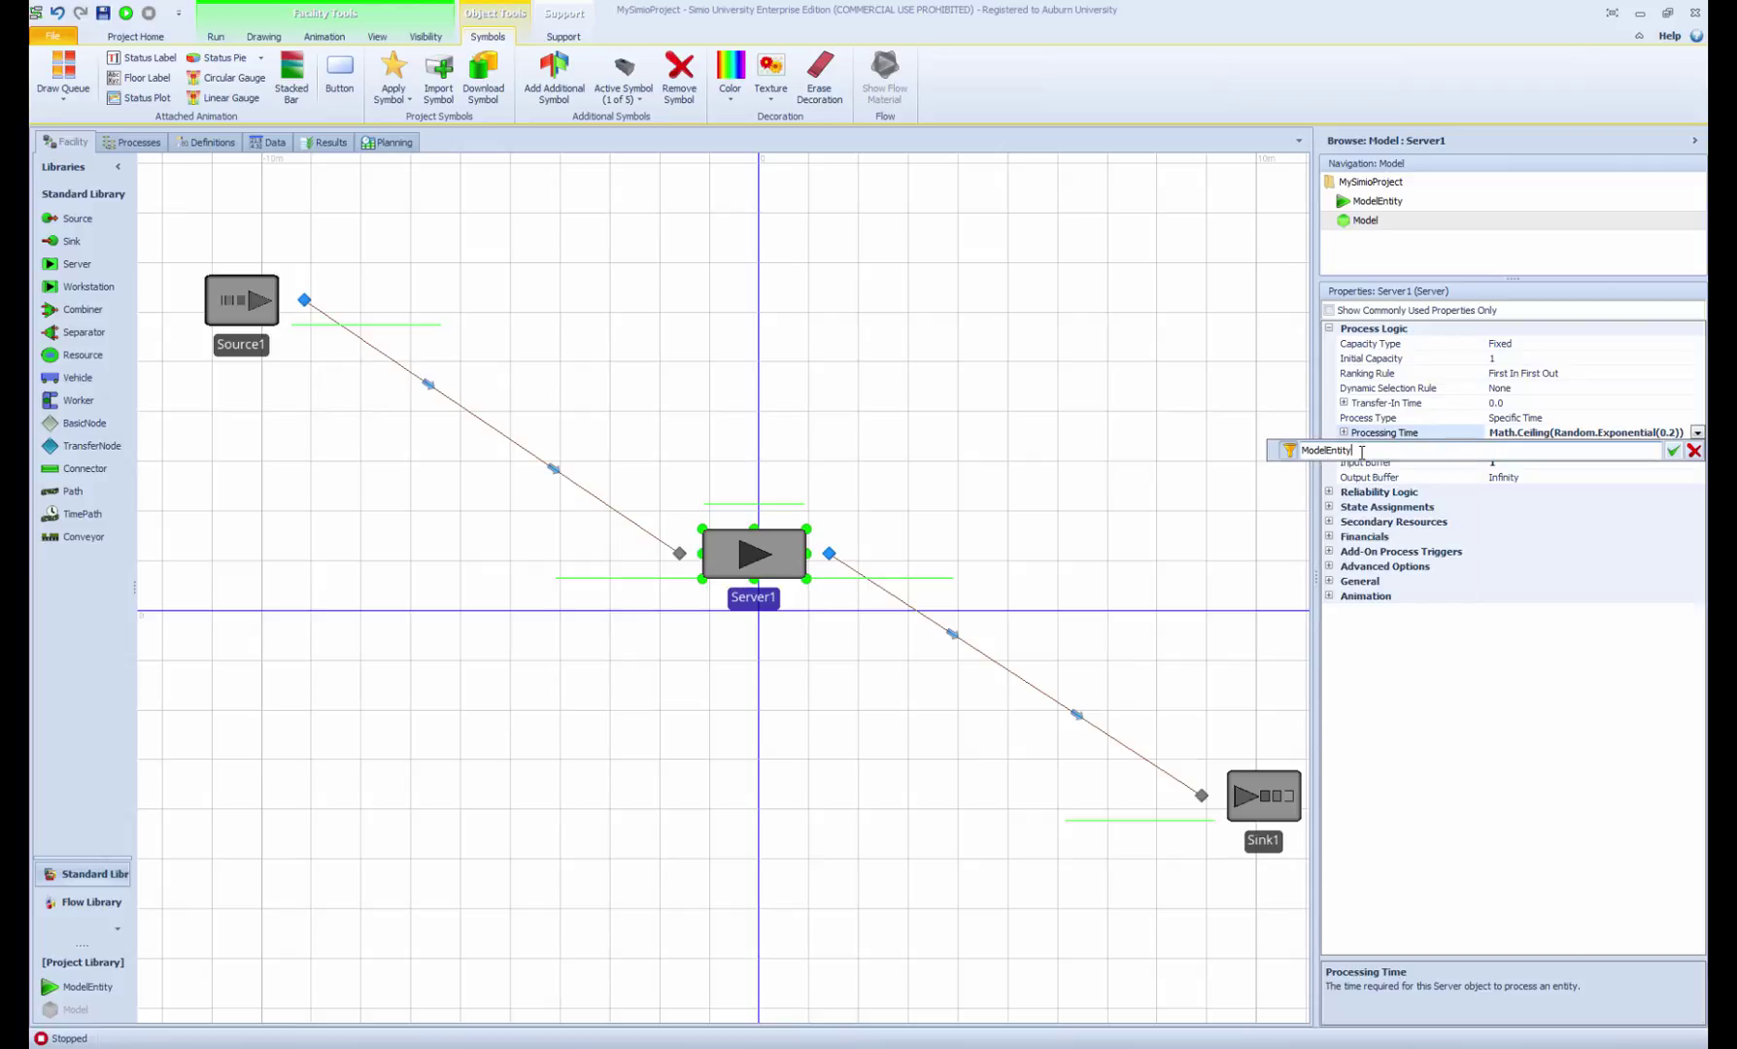
Complete Server1's Processing Time expression with the Priority state, making it ModelEntity.Priority.
type(".")
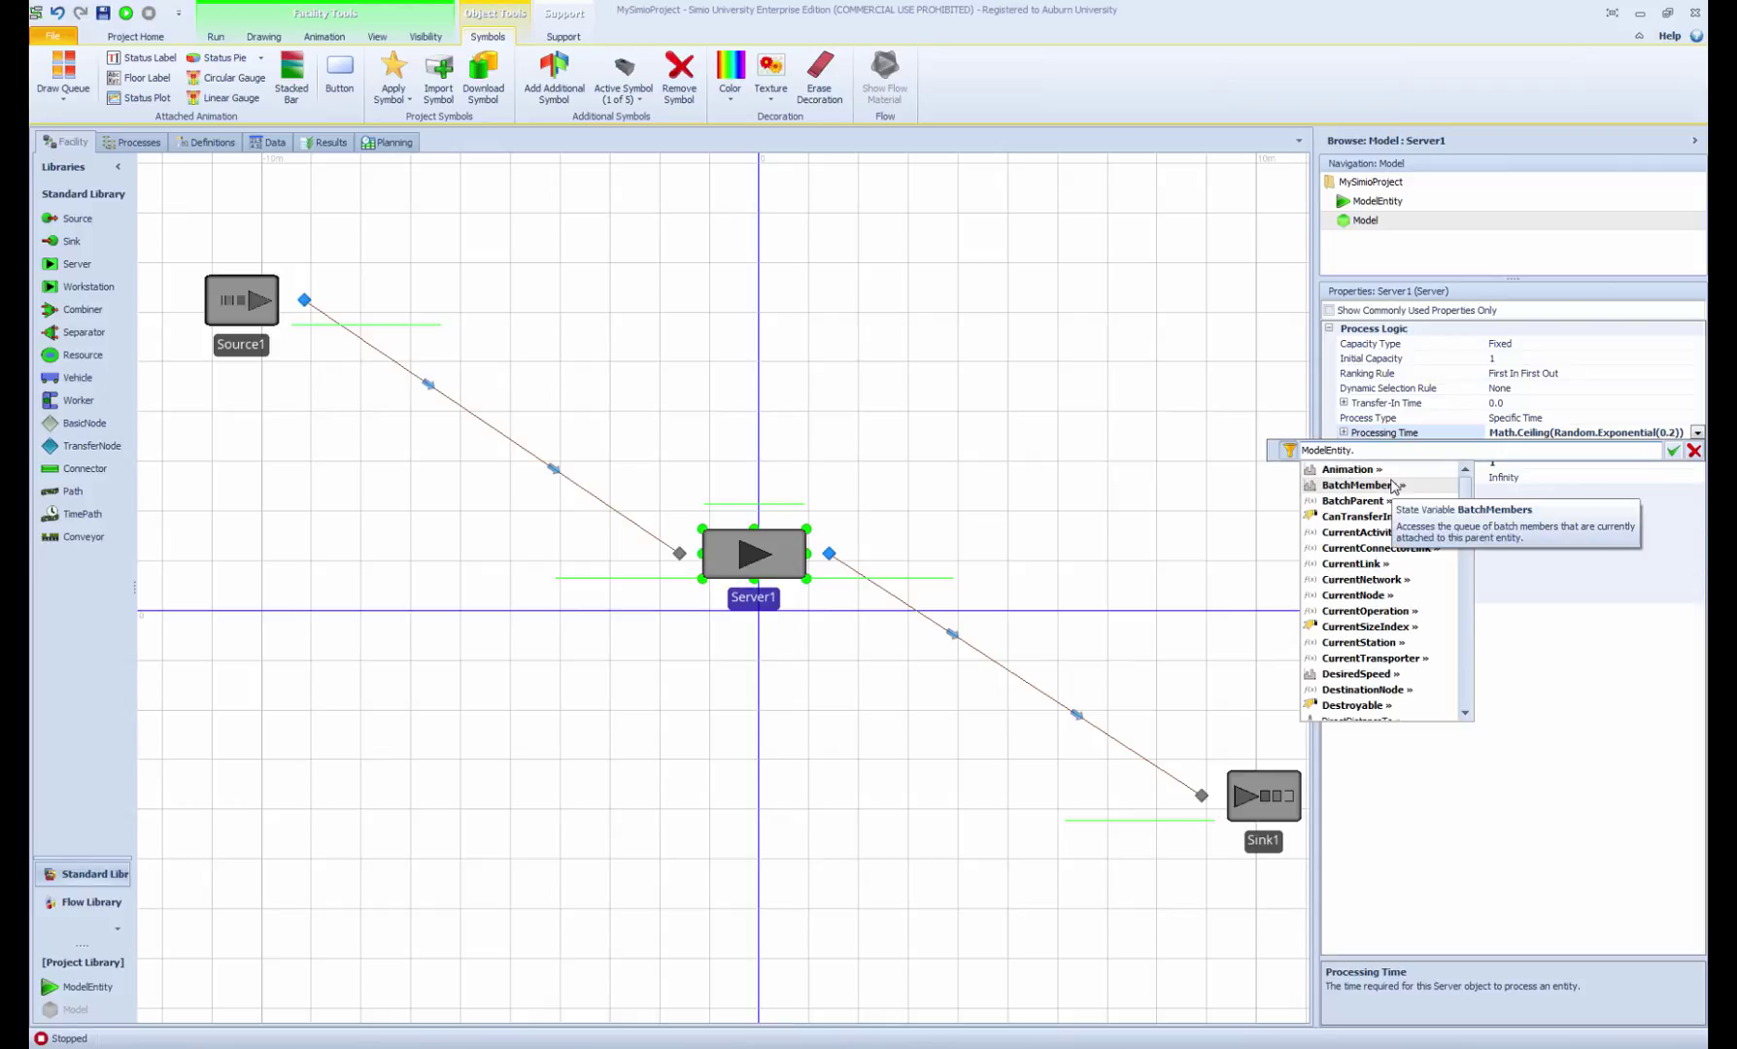
type("Pr")
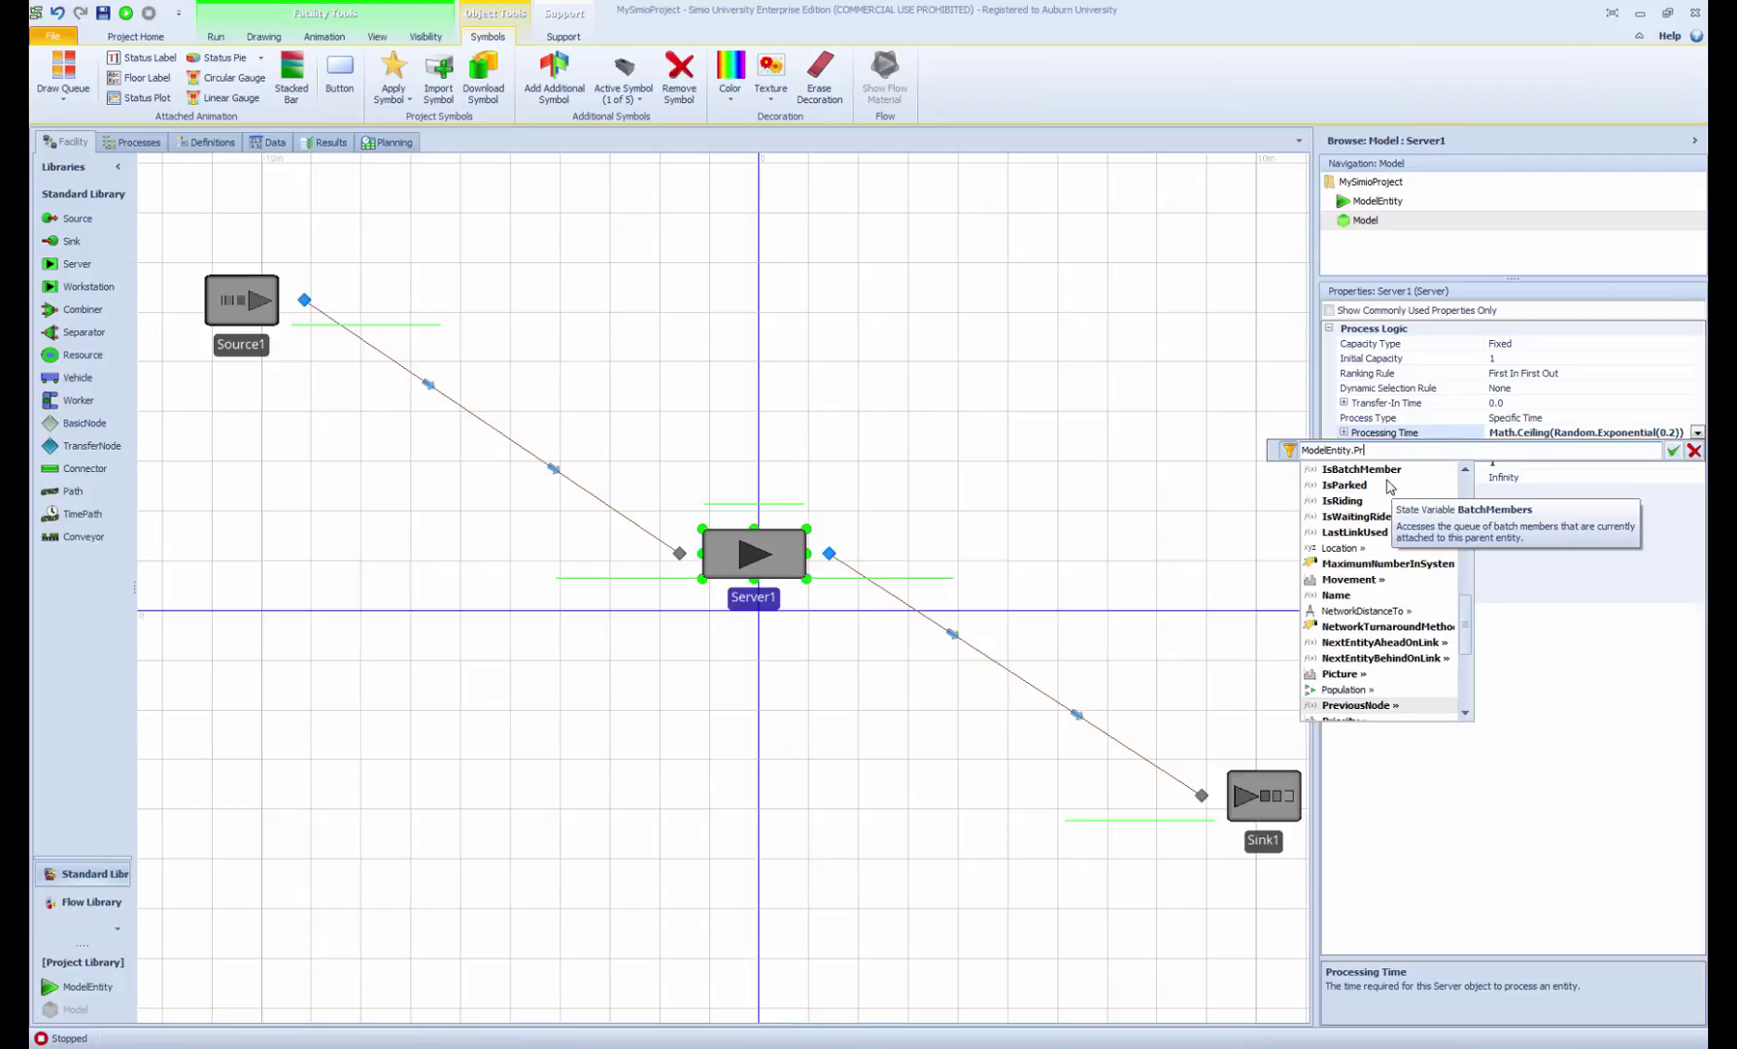
type("i")
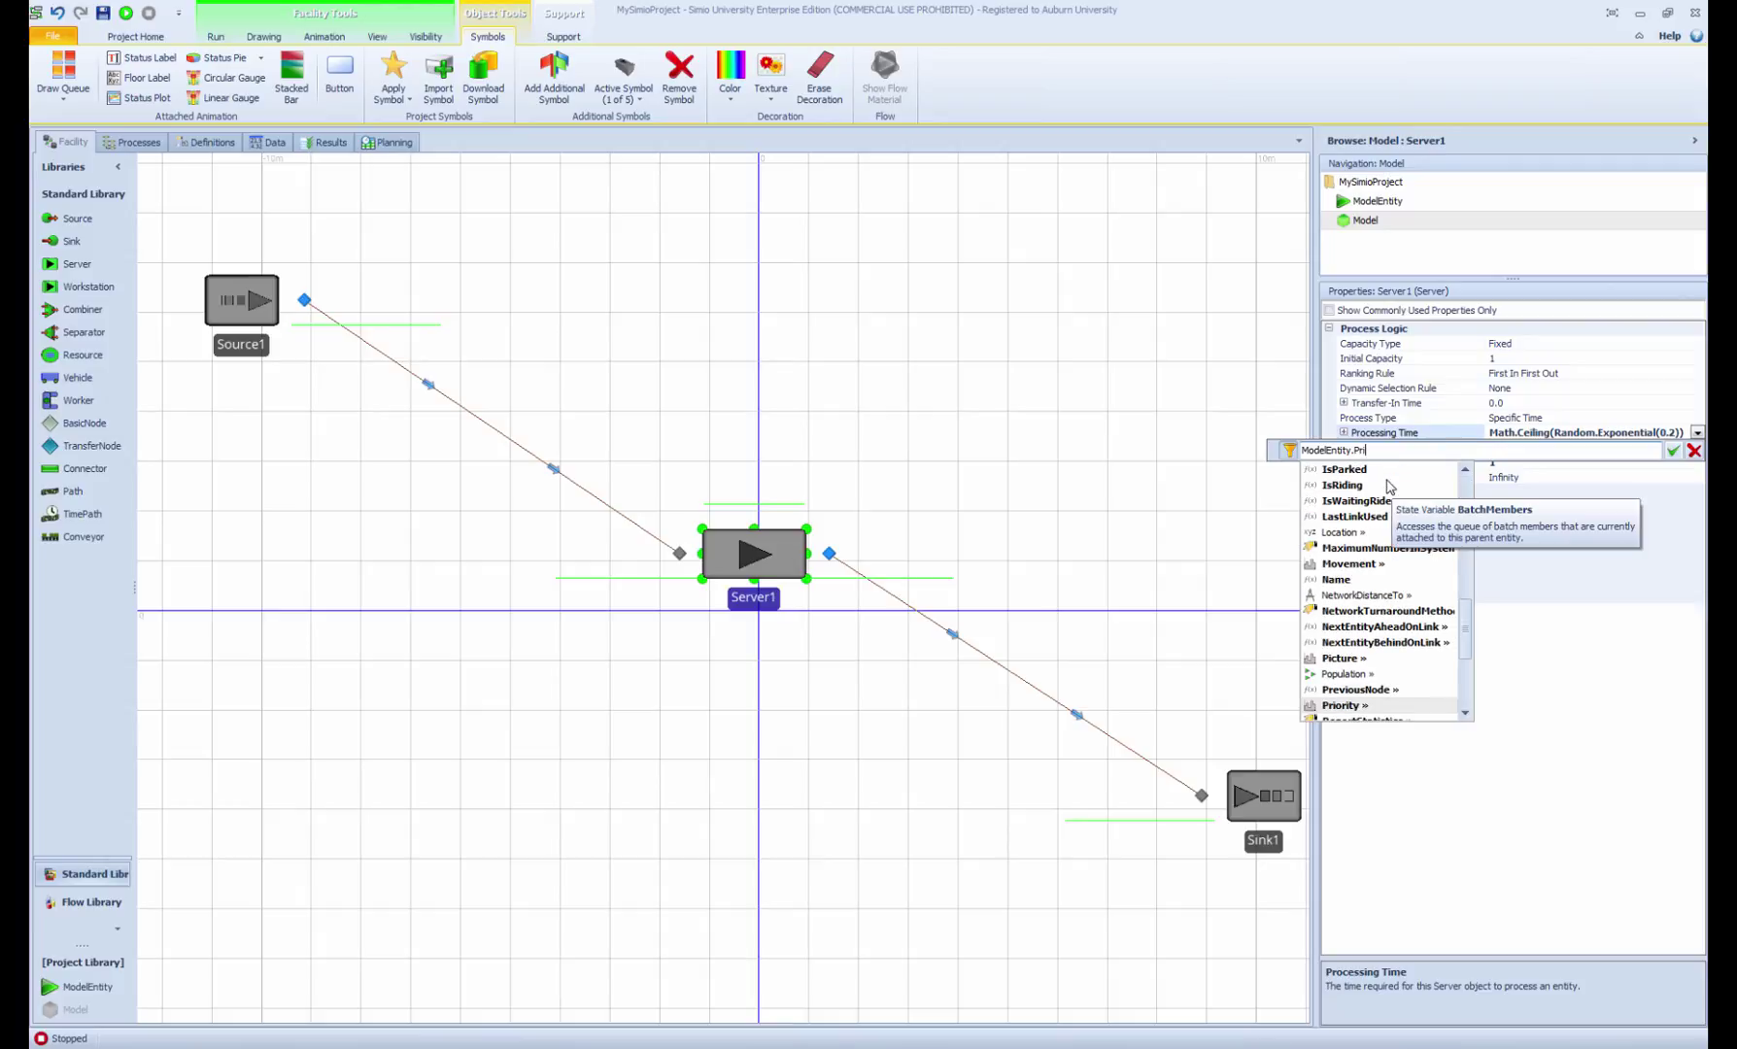
key("Return")
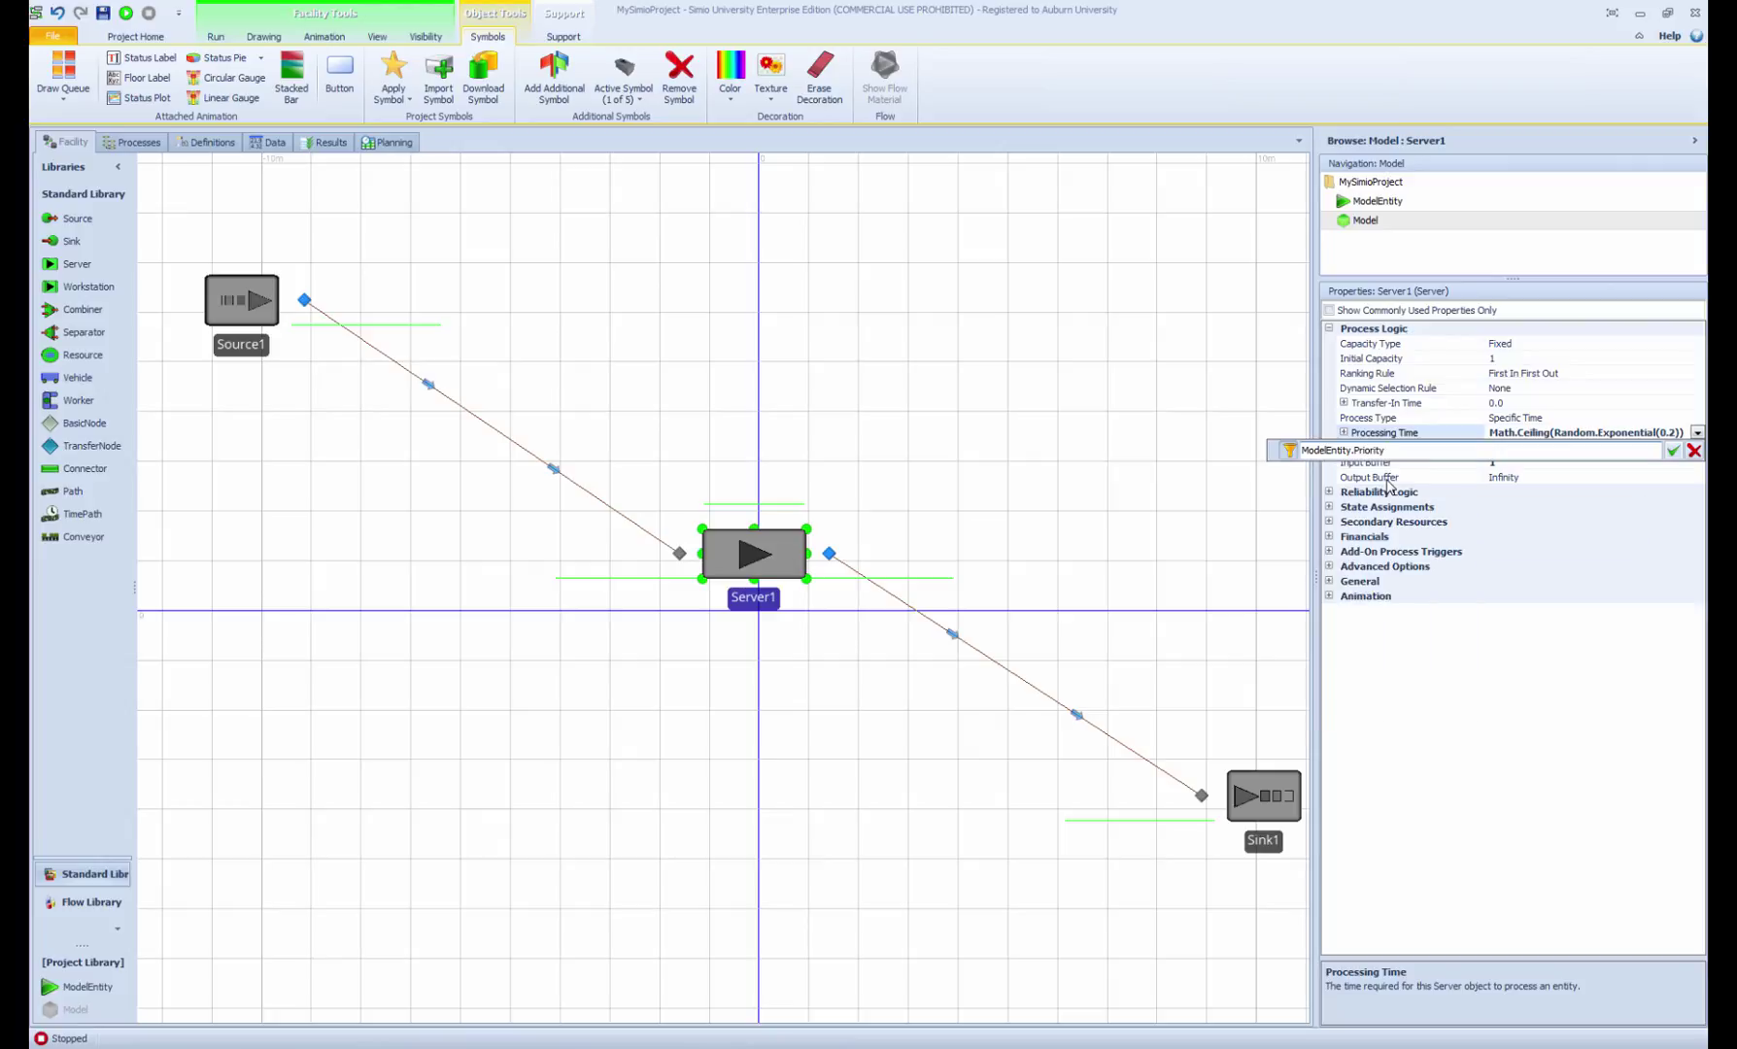
key("Return")
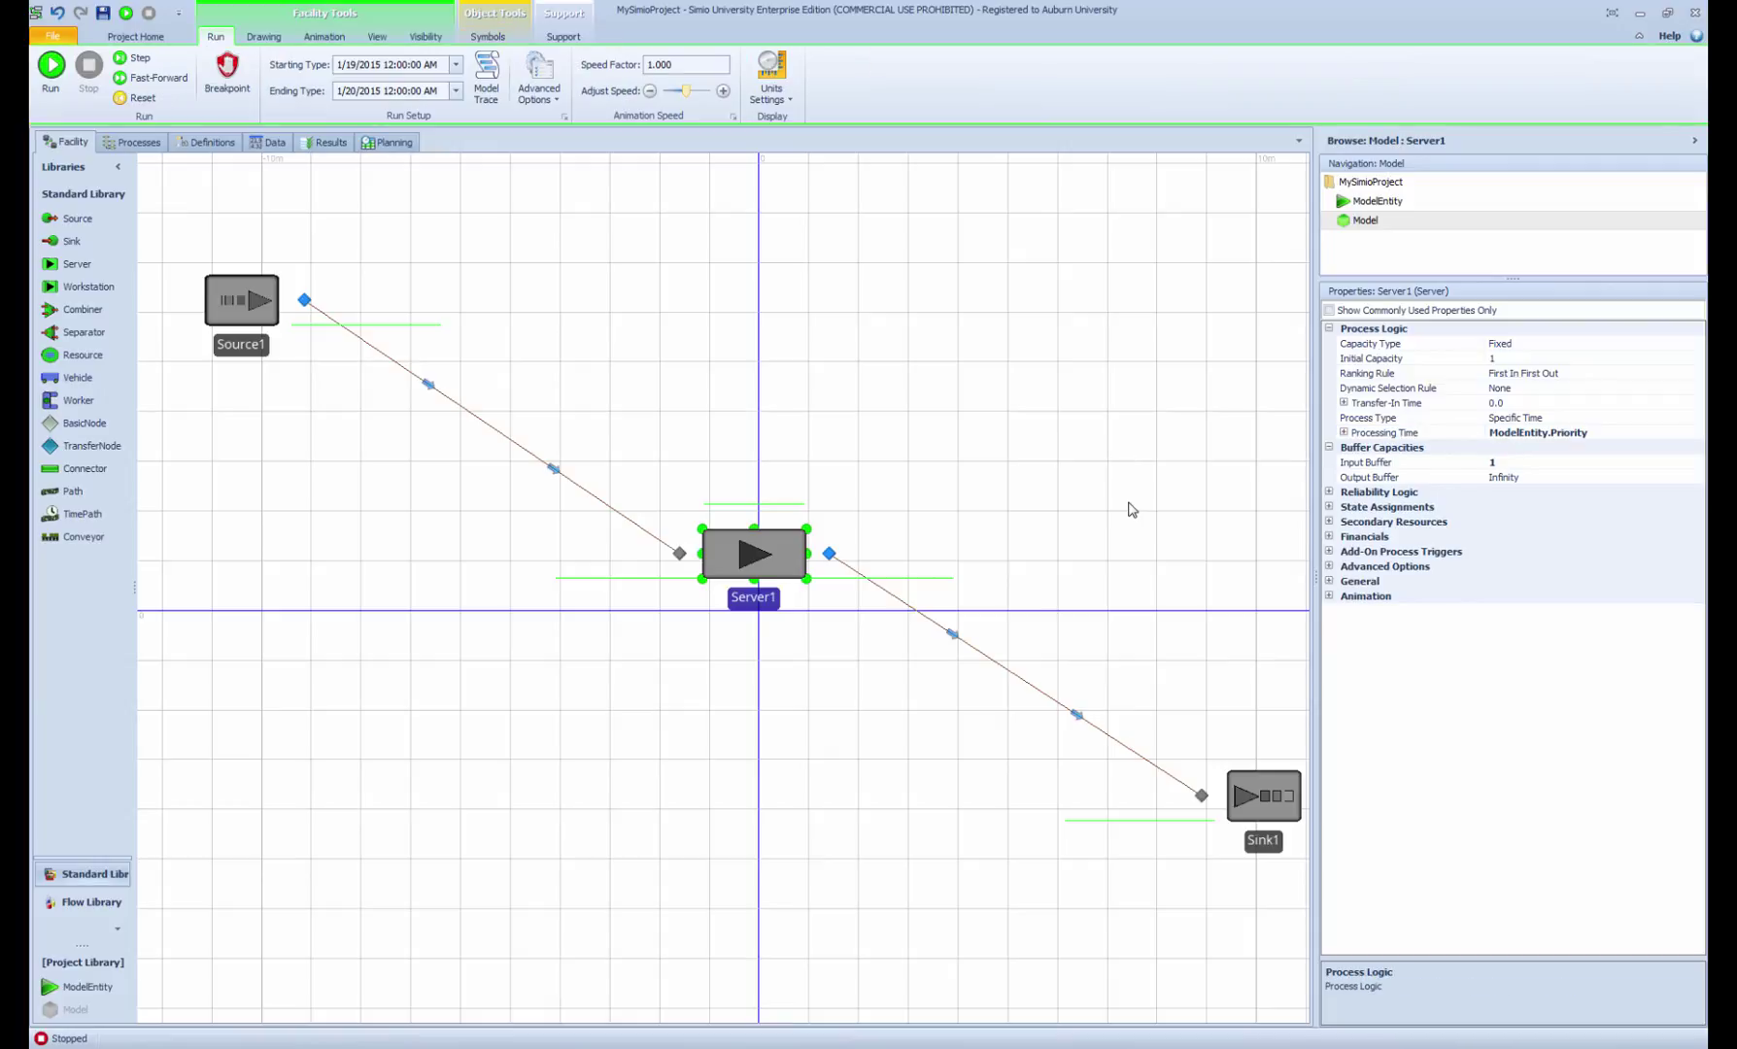
Reset Server1's Input Buffer capacity to its default value.
left_click(1506, 434)
left_click(1503, 463)
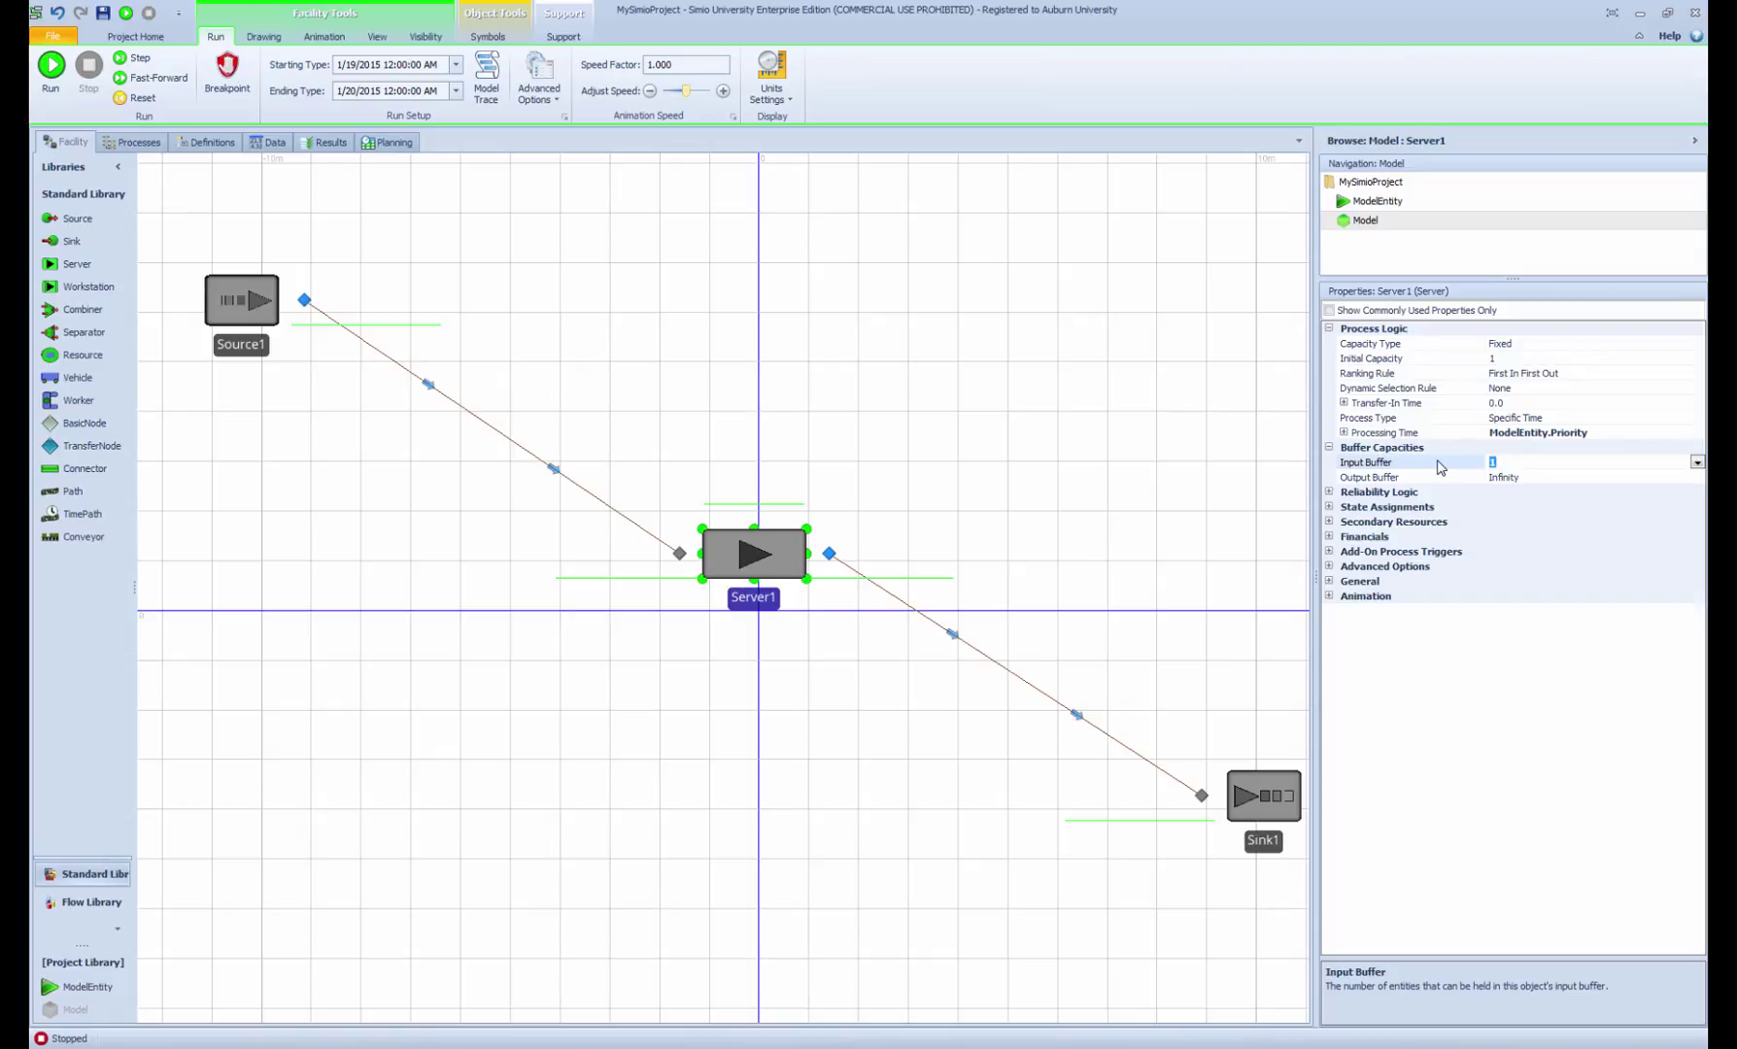
left_click(1545, 462)
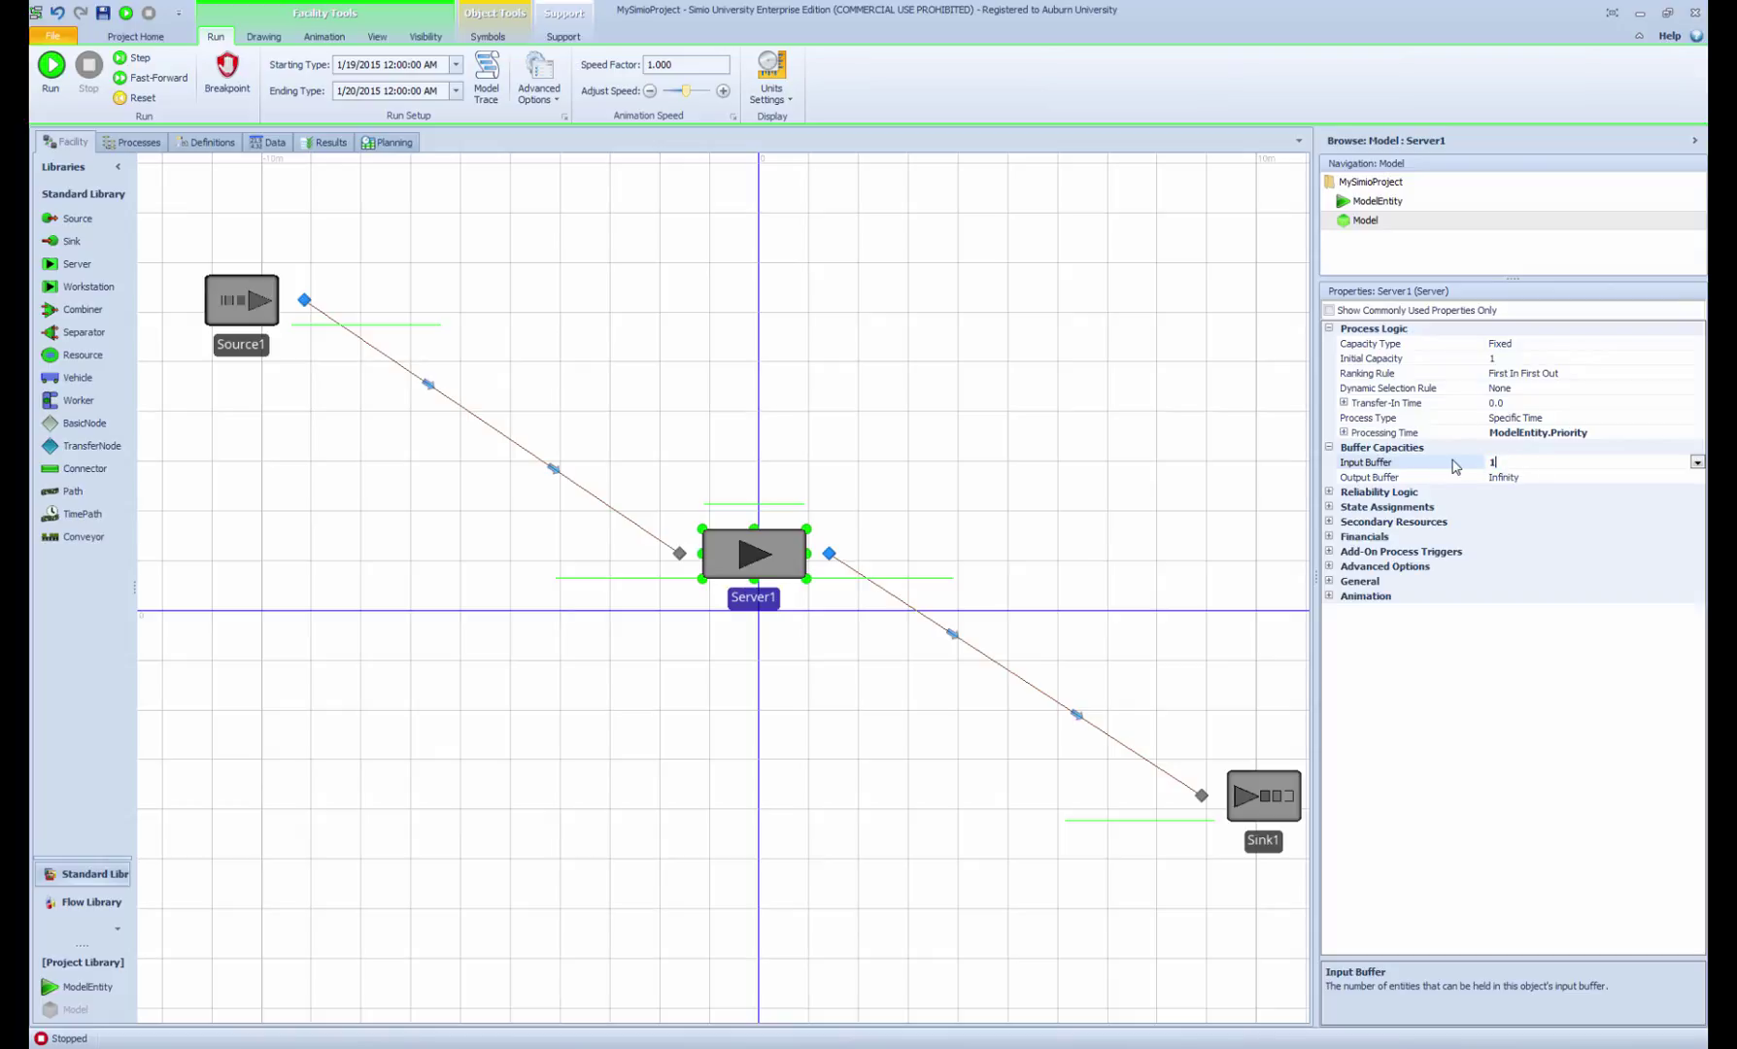
right_click(1427, 464)
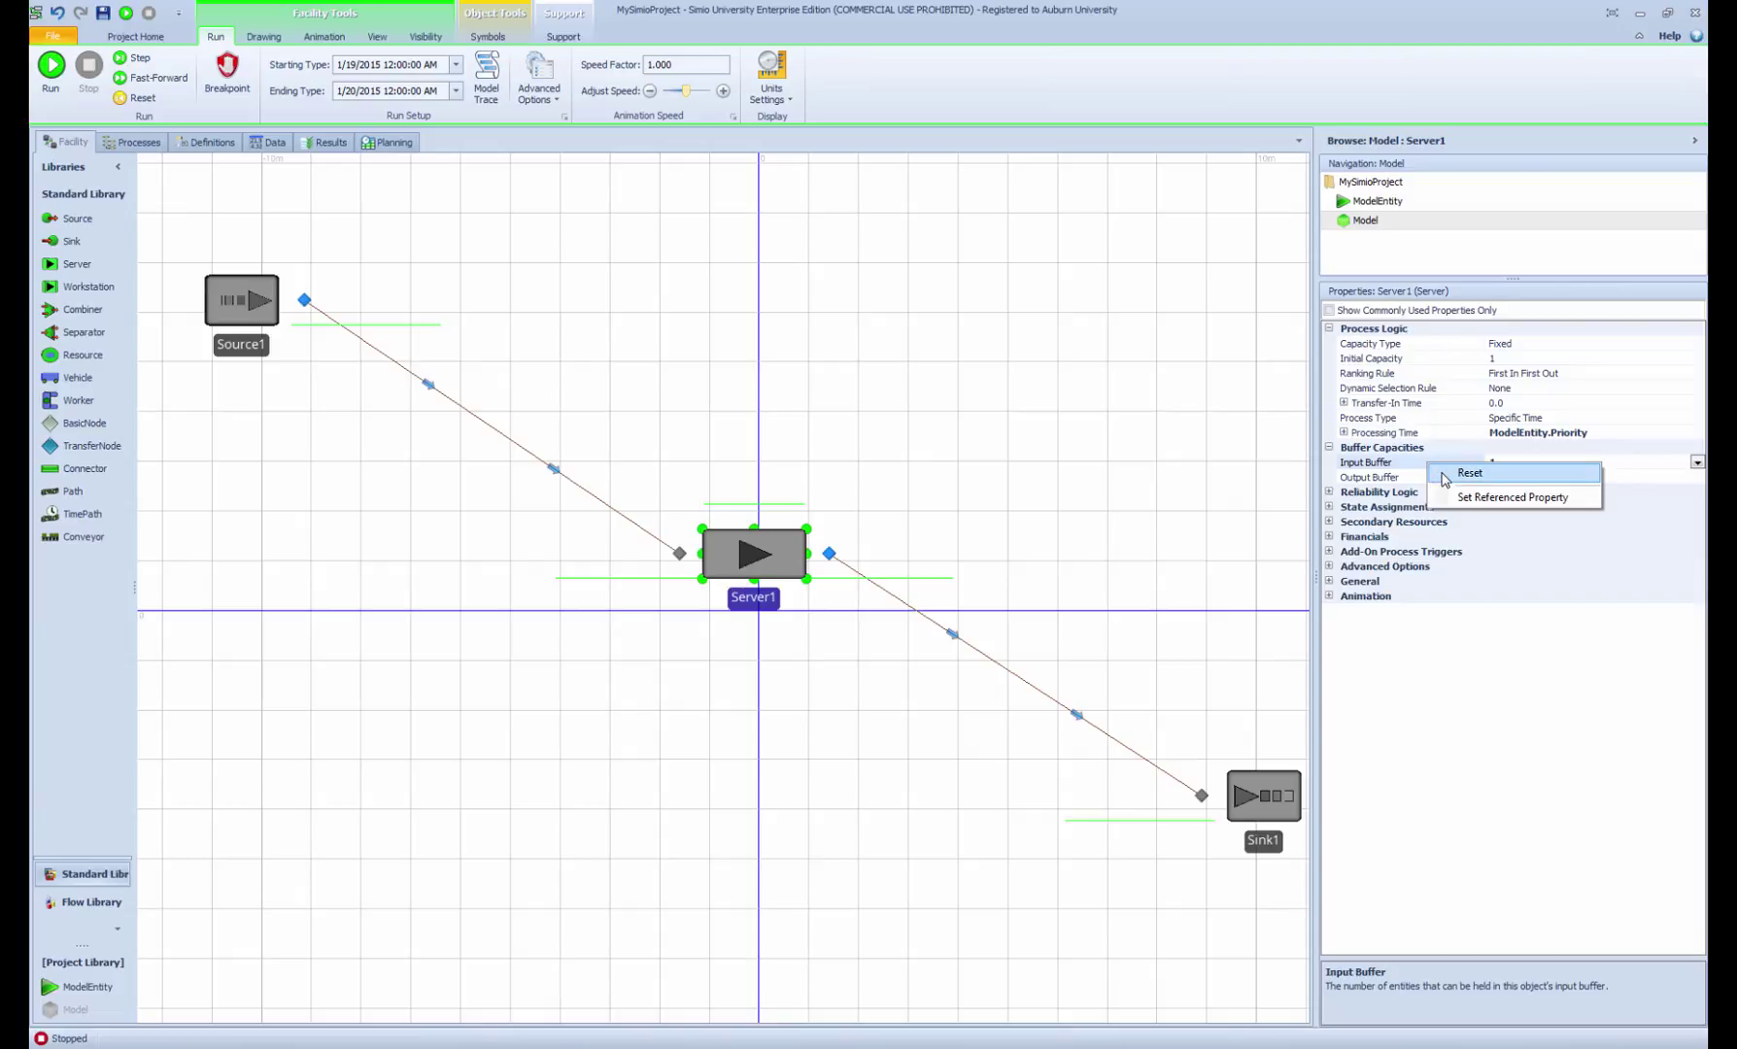
left_click(1469, 473)
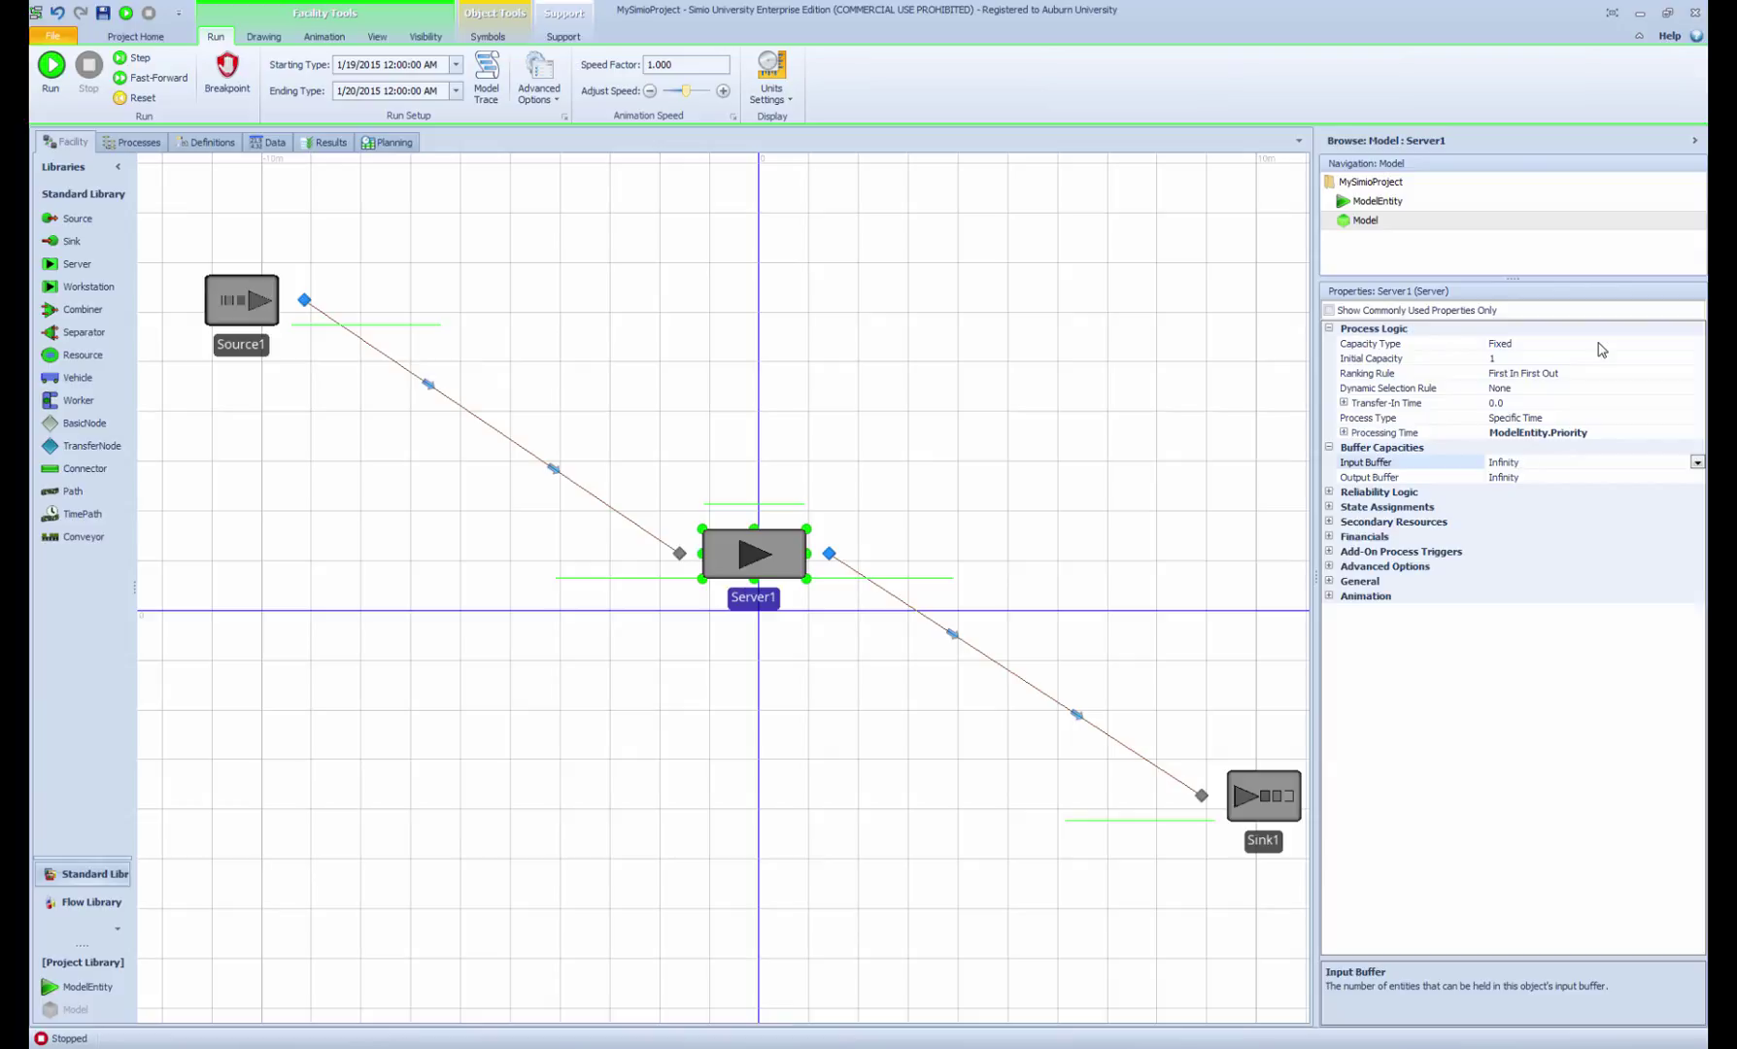
During a model run, stretch Server1's input buffer queue line diagonally to a point well below Source1, ending the run when done.
left_click(52, 65)
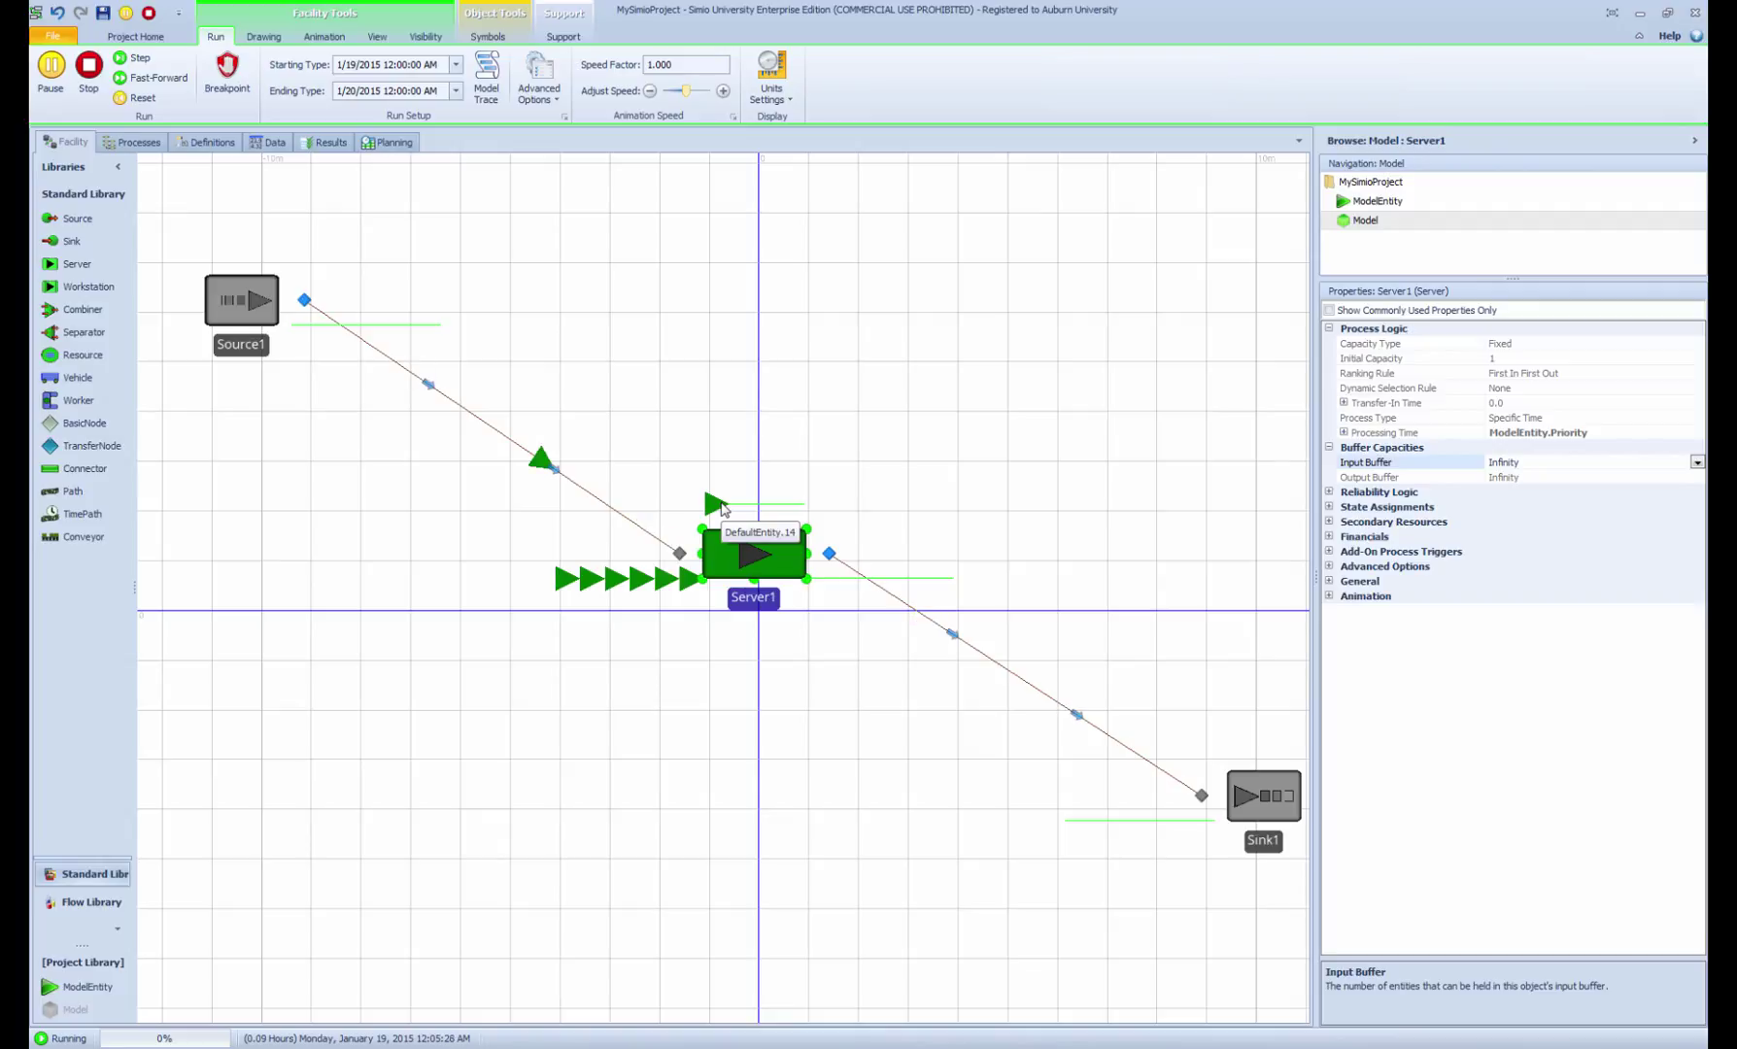
left_click(559, 585)
left_click(558, 583)
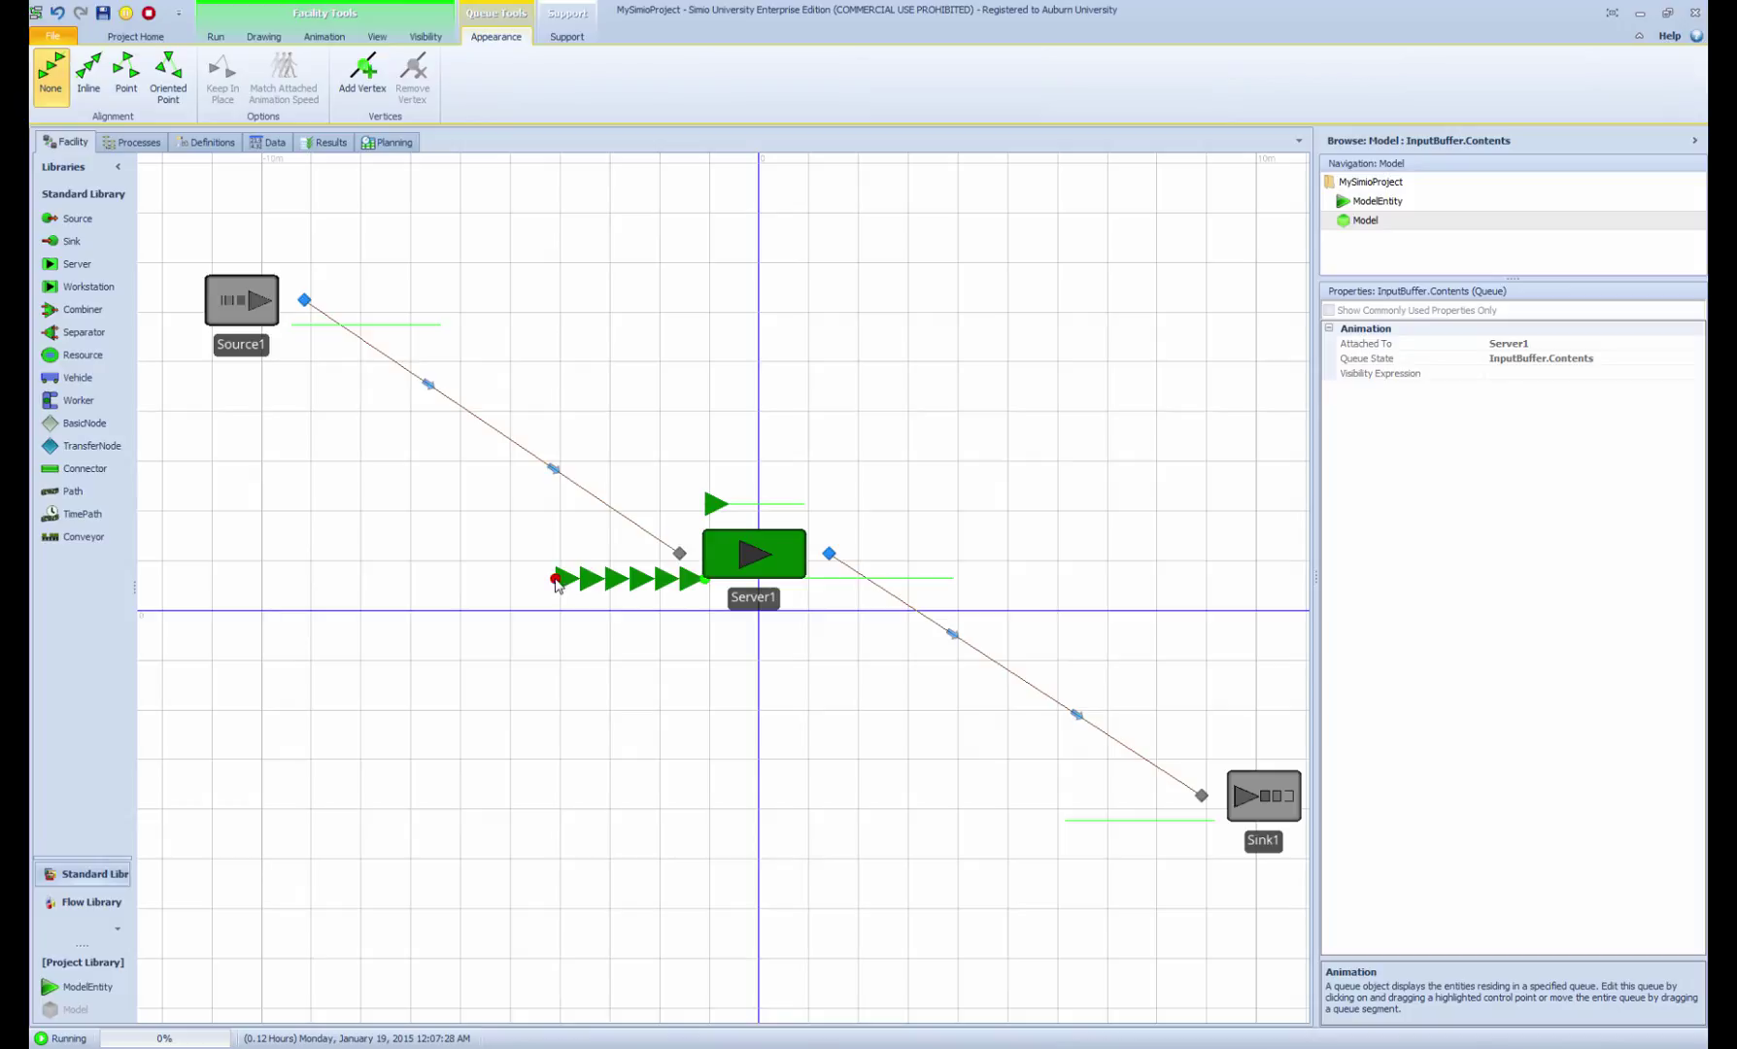
left_click_drag(558, 582, 199, 897)
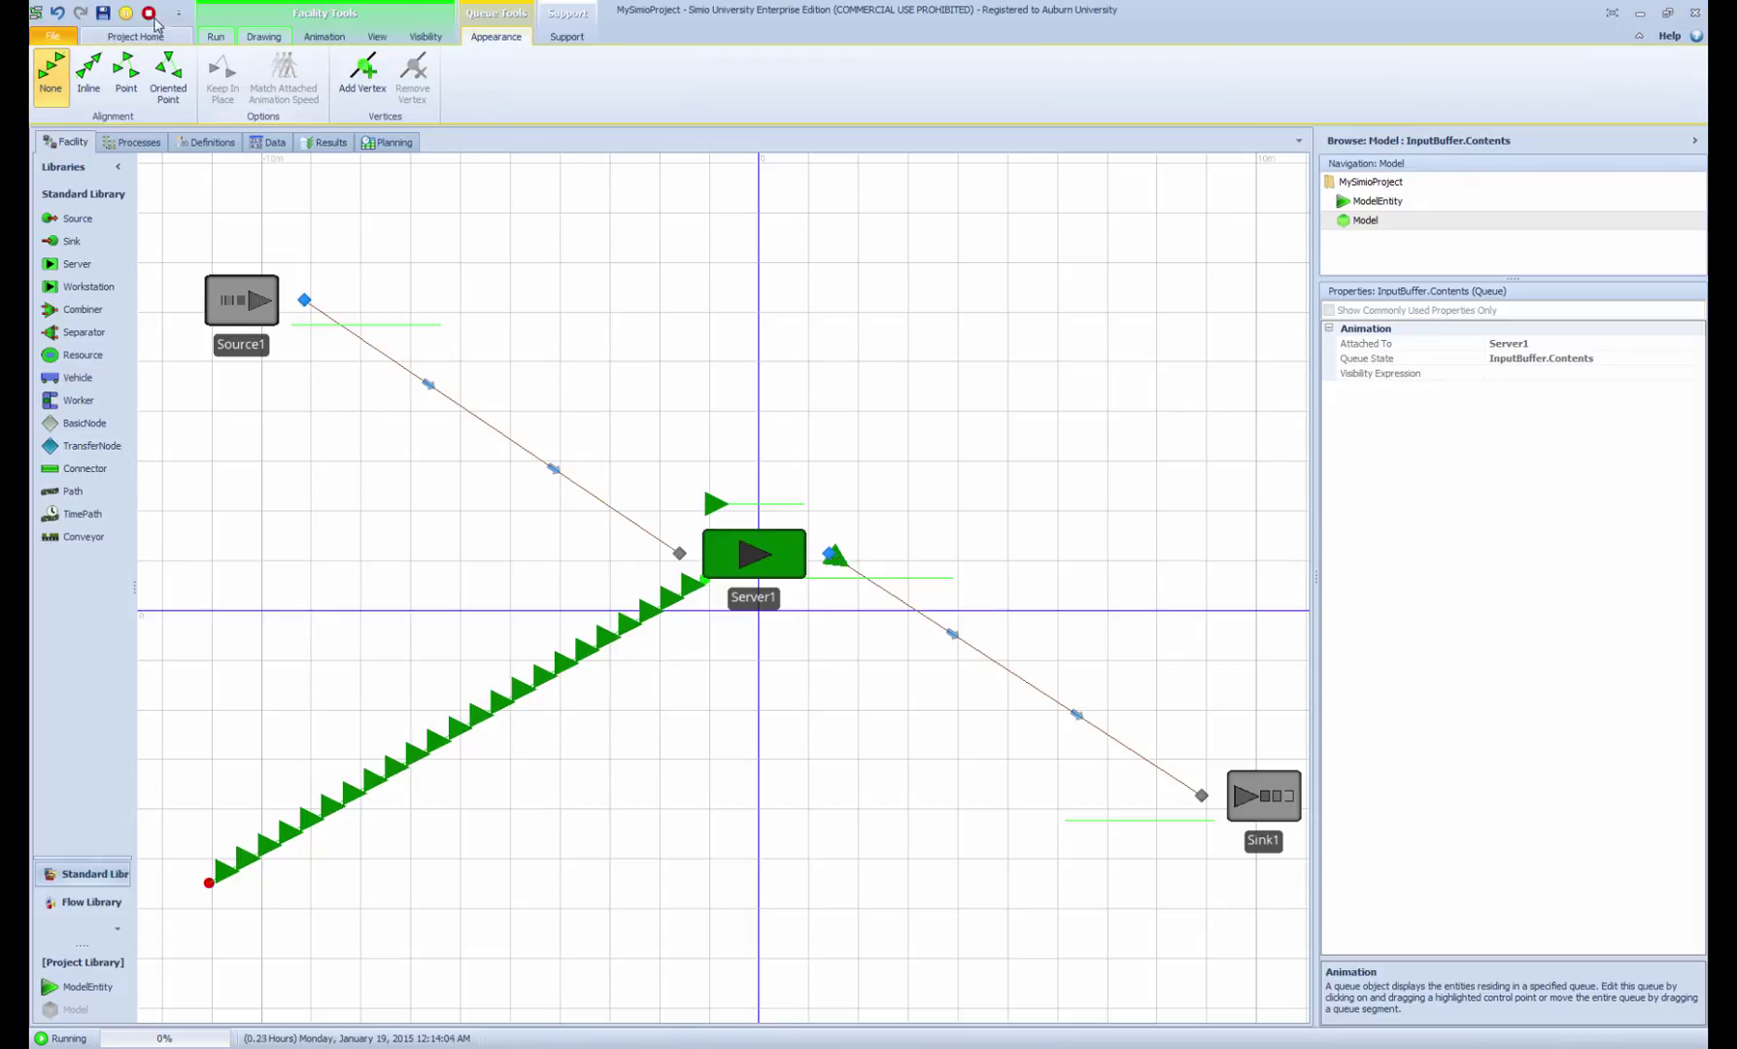
left_click(148, 15)
Select Source1 and add a row to its Before Exiting state assignments.
left_click(777, 554)
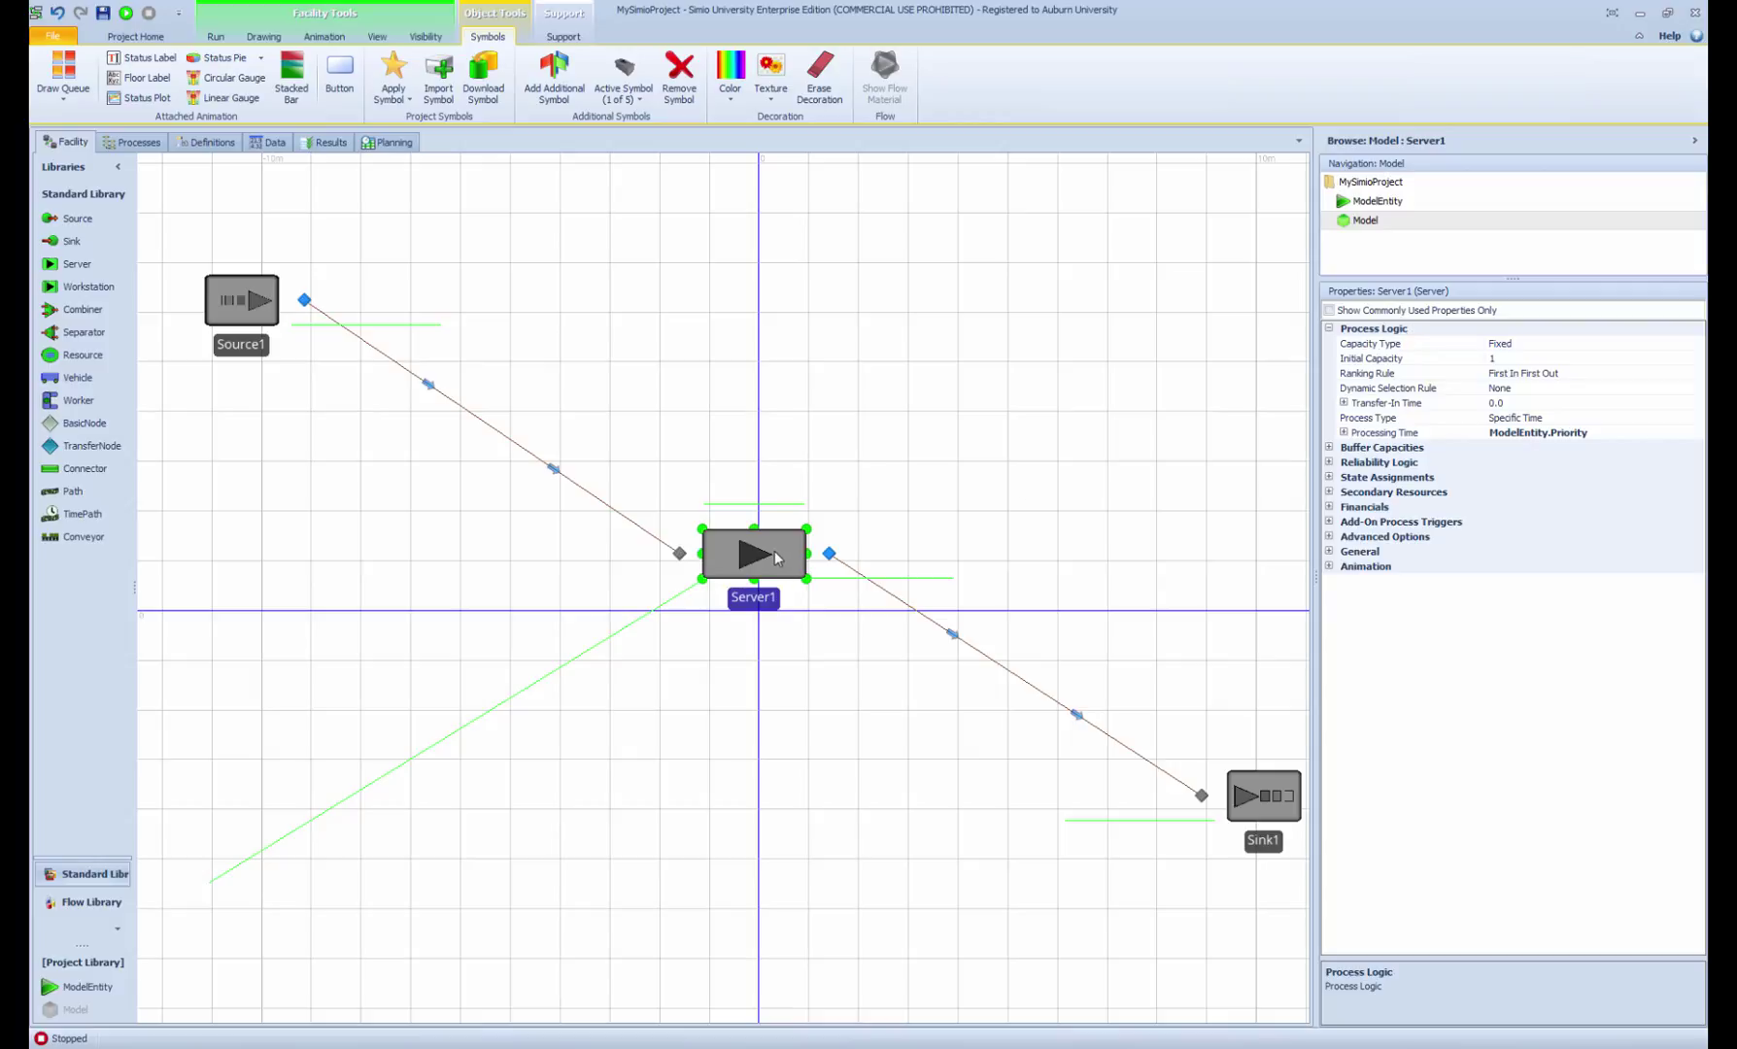
left_click(250, 307)
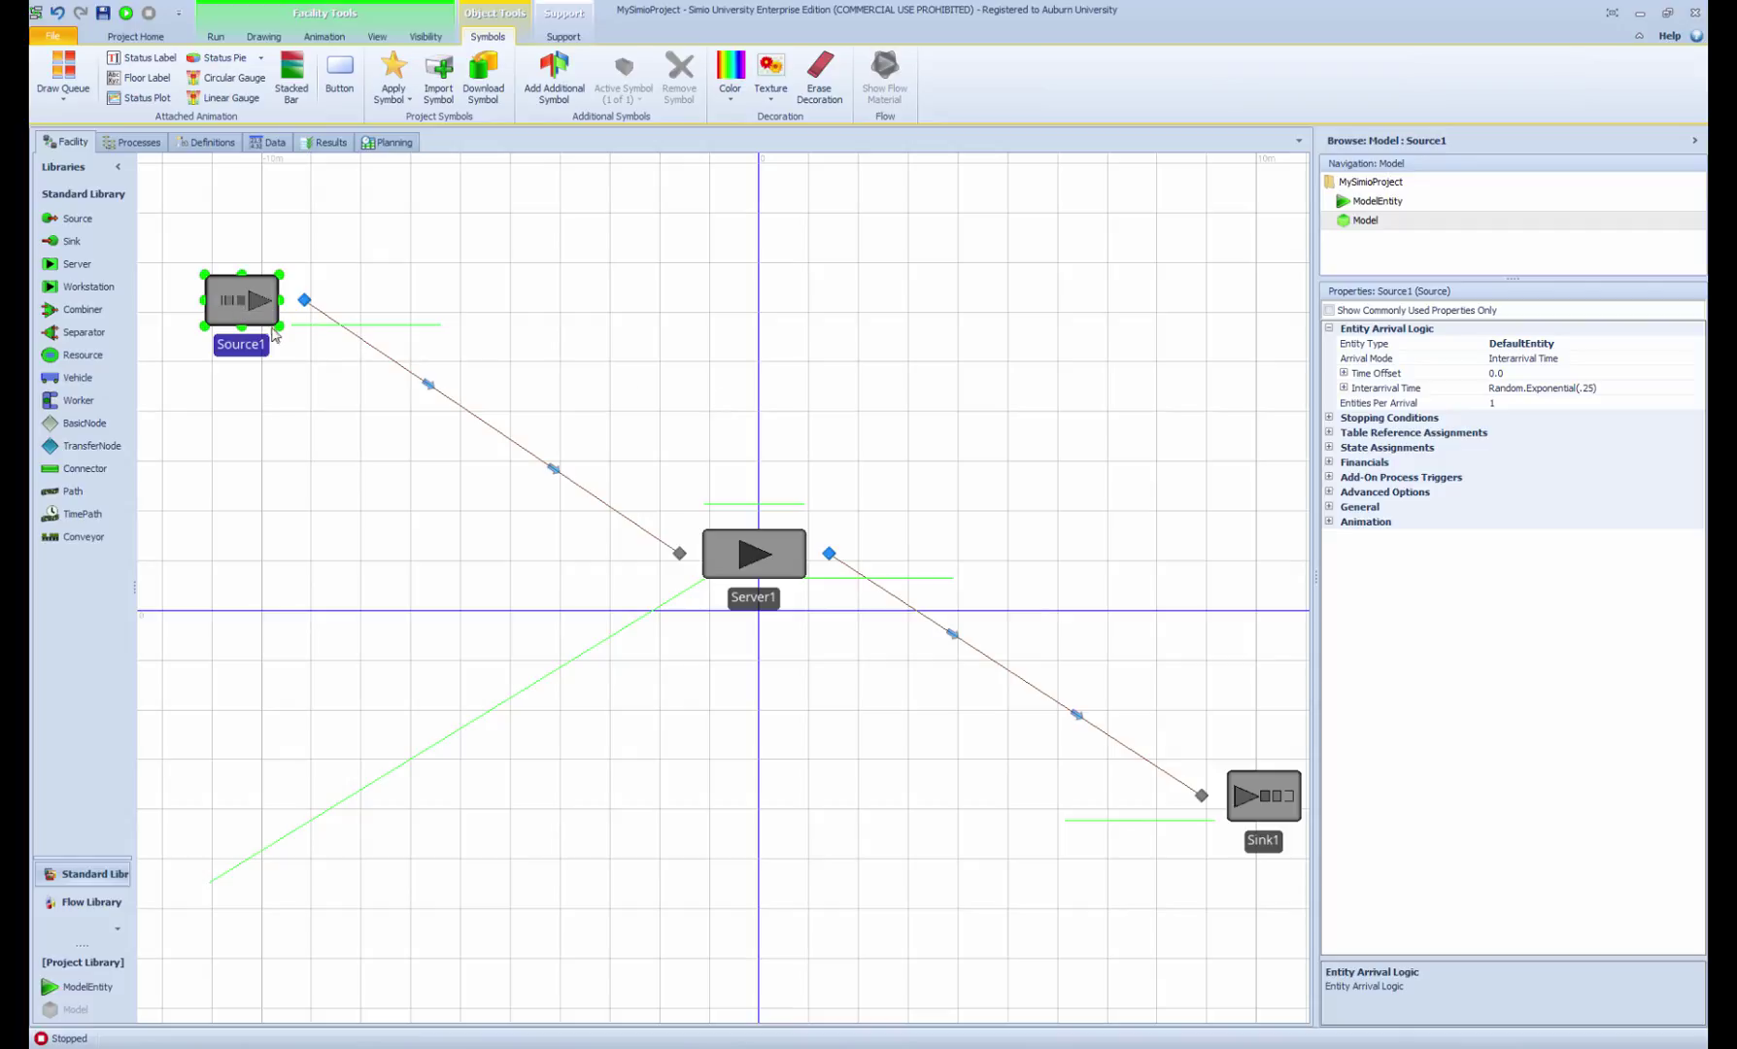
left_click(1329, 448)
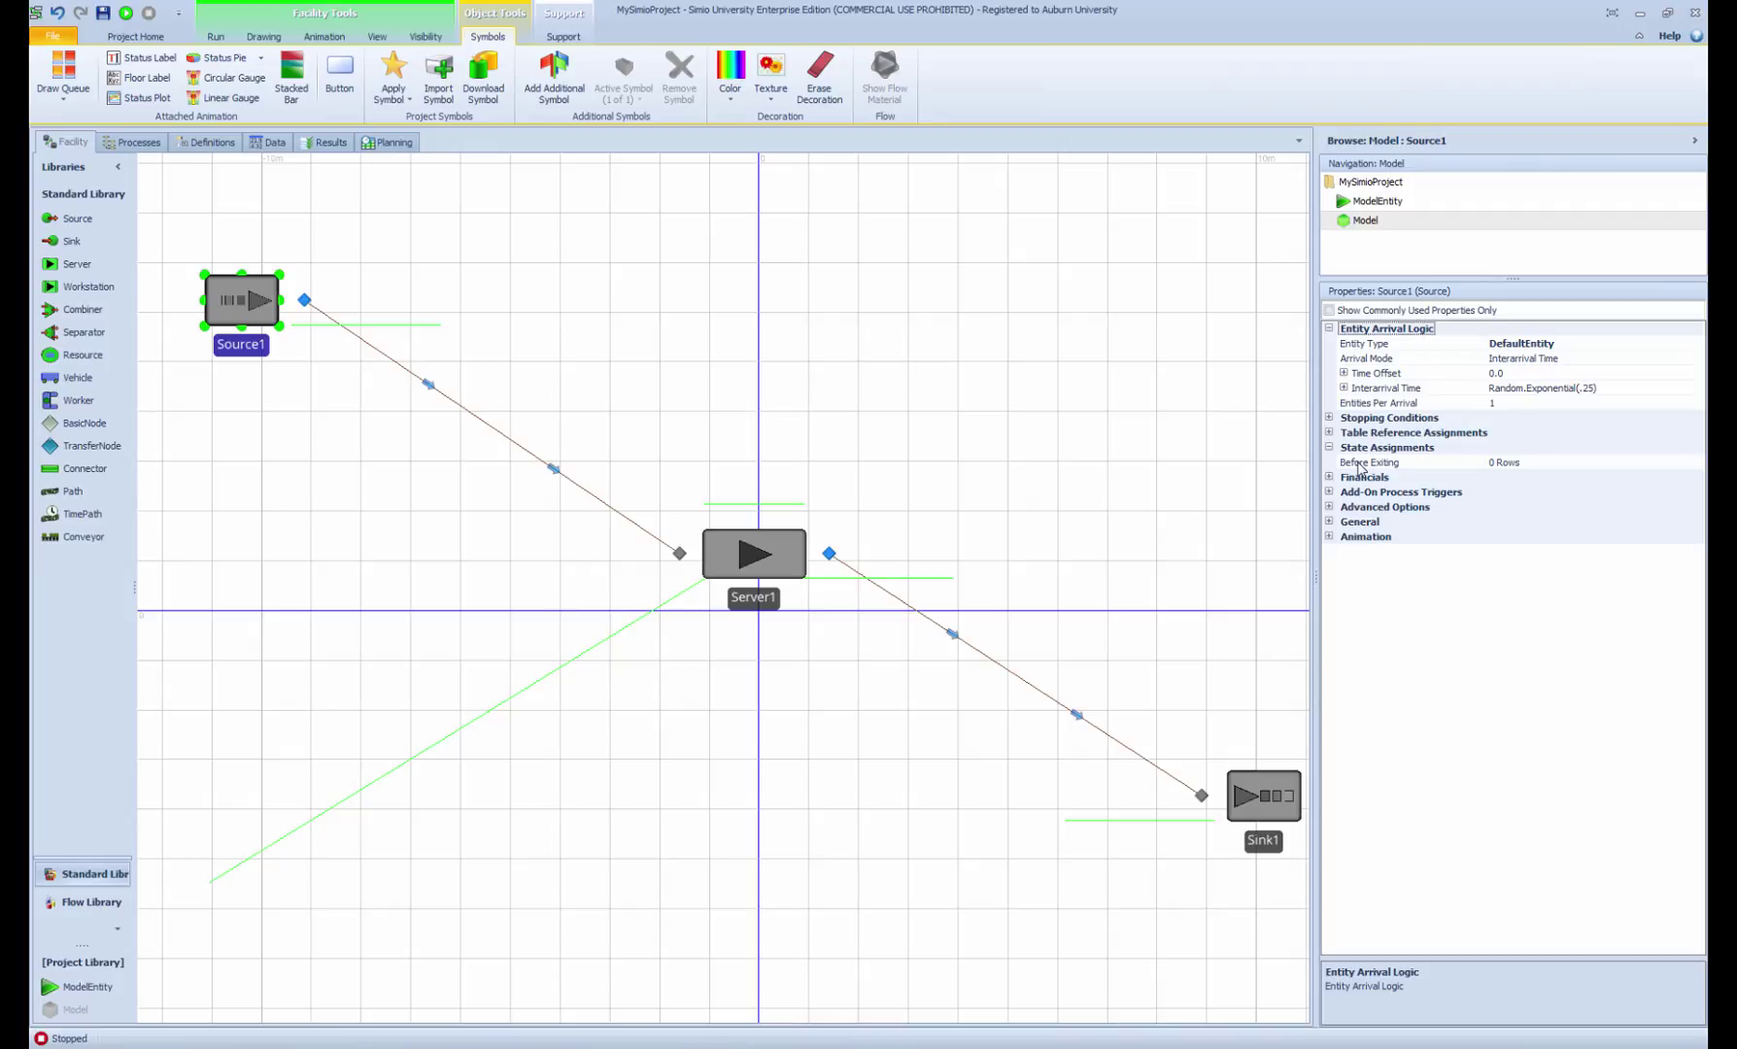
left_click(1402, 468)
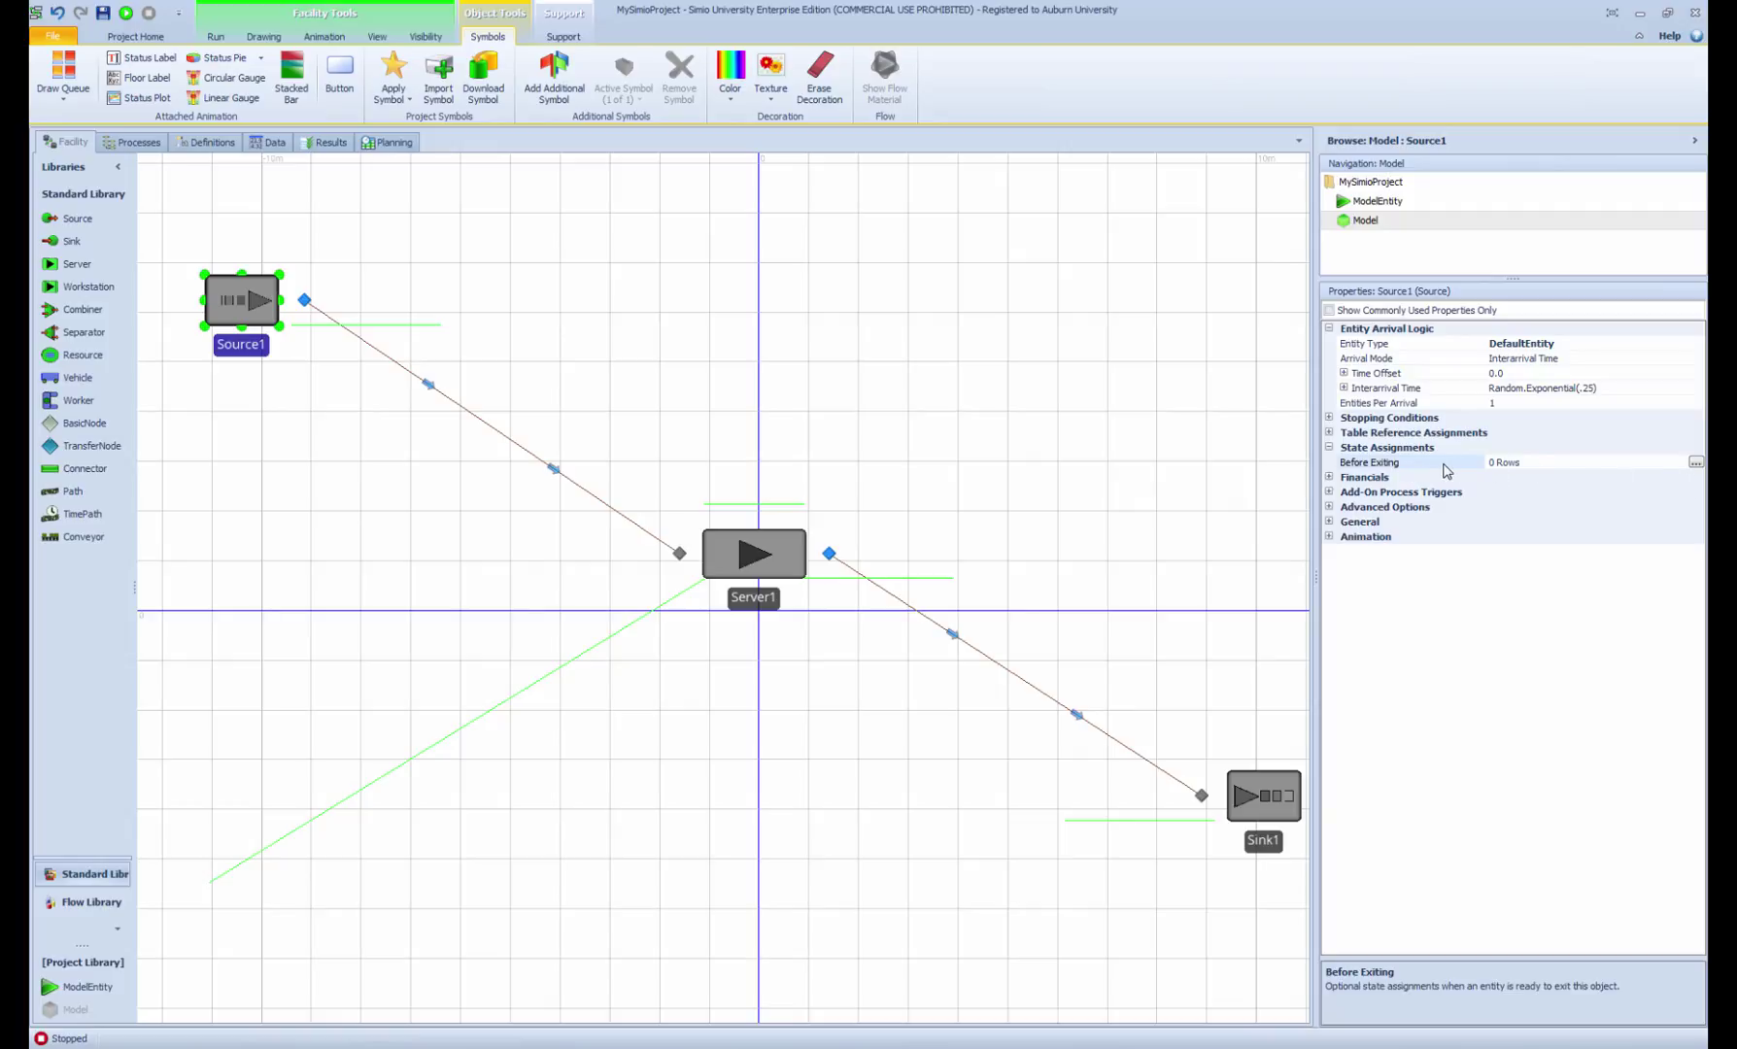
left_click(1695, 463)
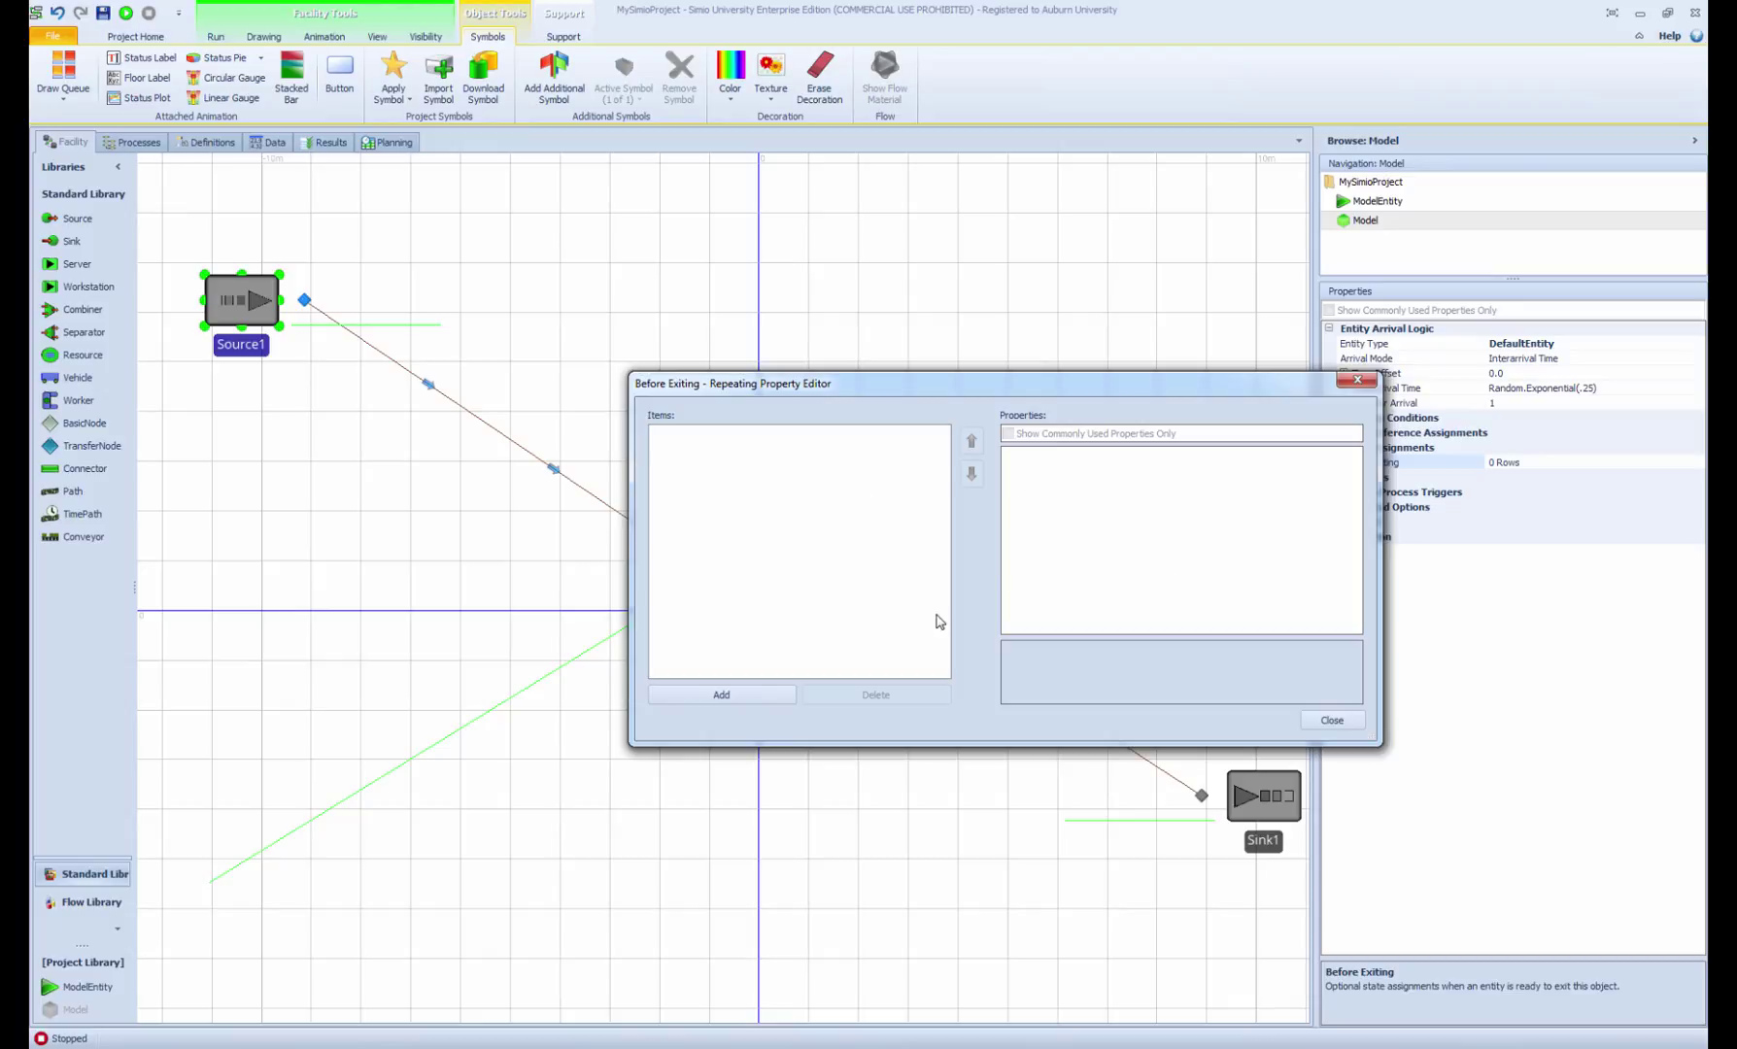
left_click(738, 702)
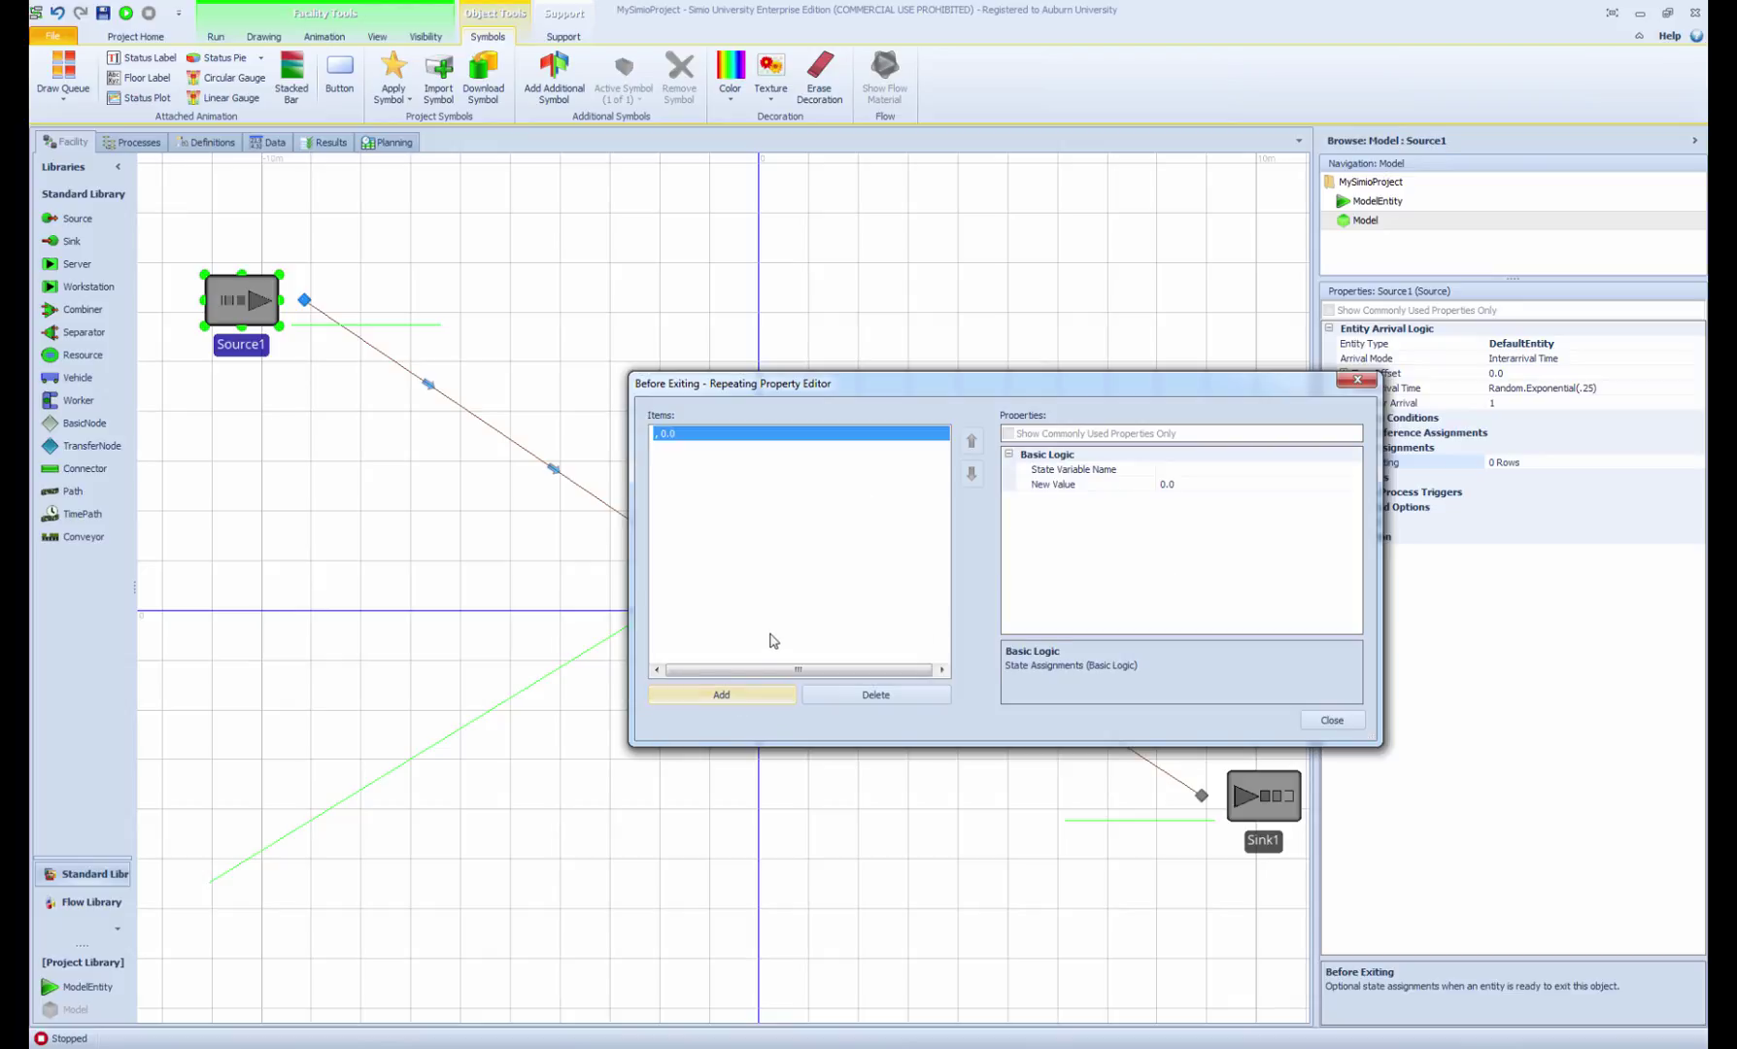
Set the new assignment's State Variable Name to ModelEntity.Priority.
left_click(1183, 472)
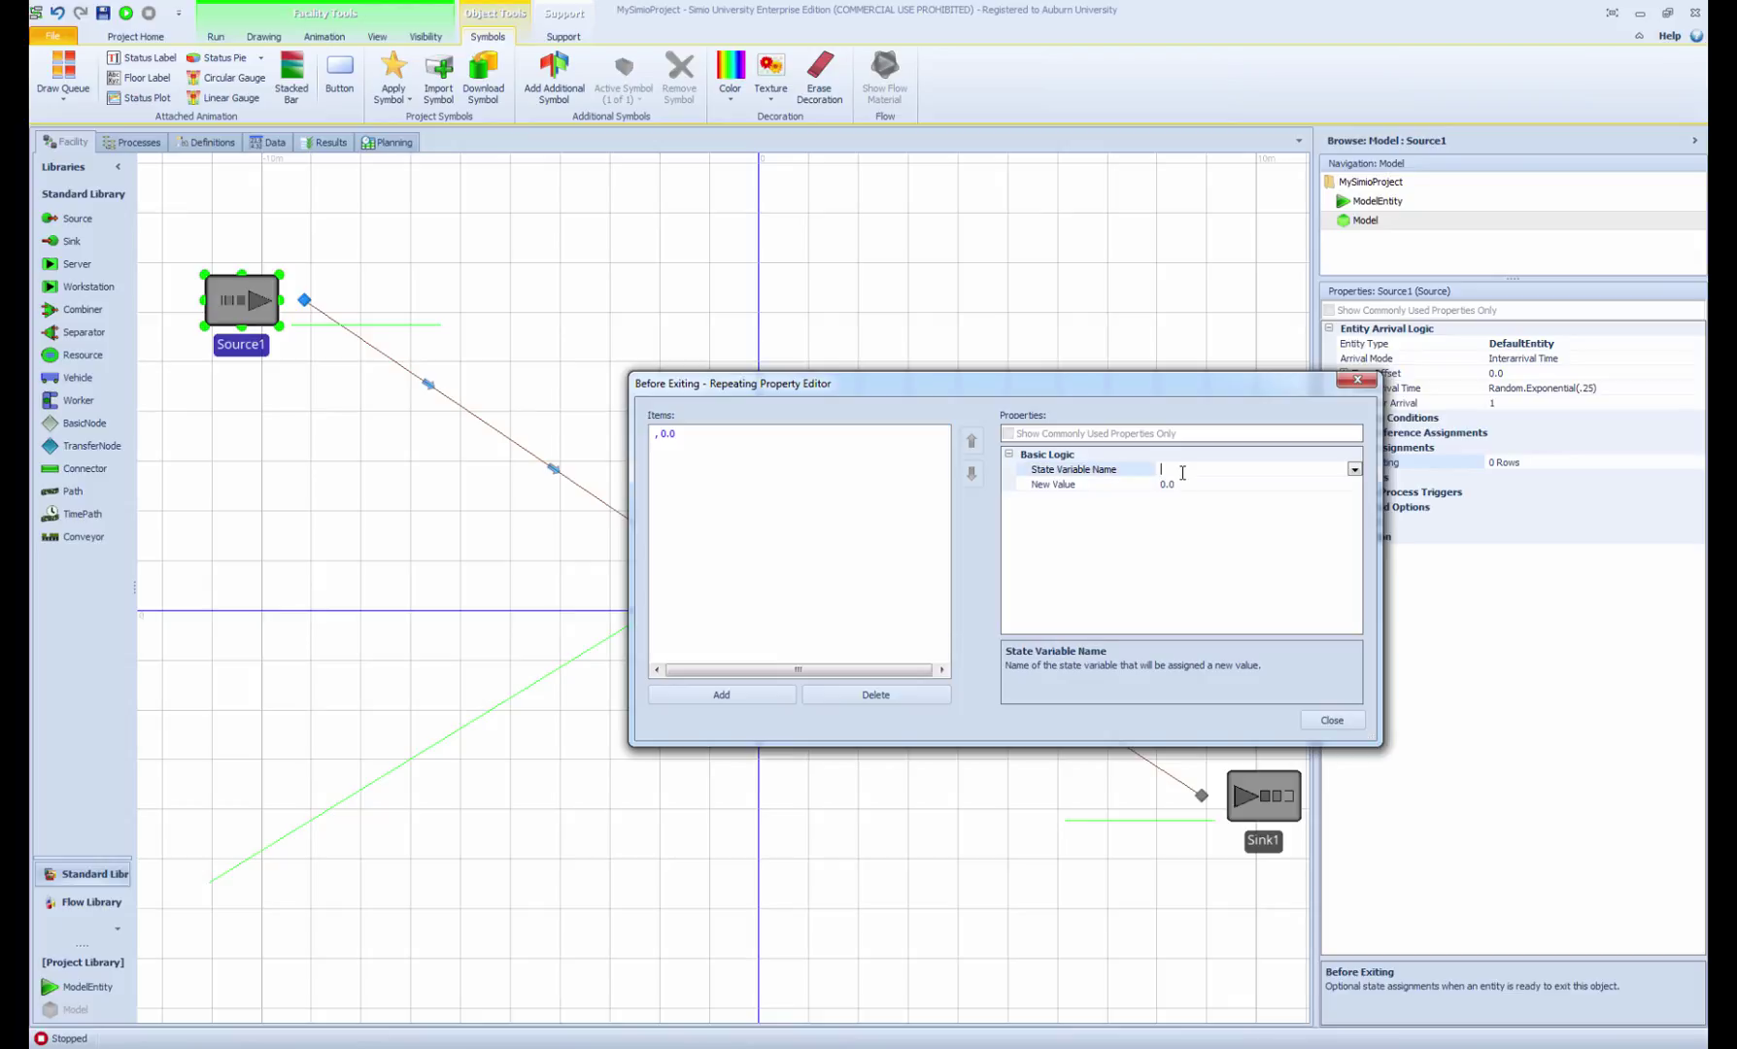
left_click(1355, 470)
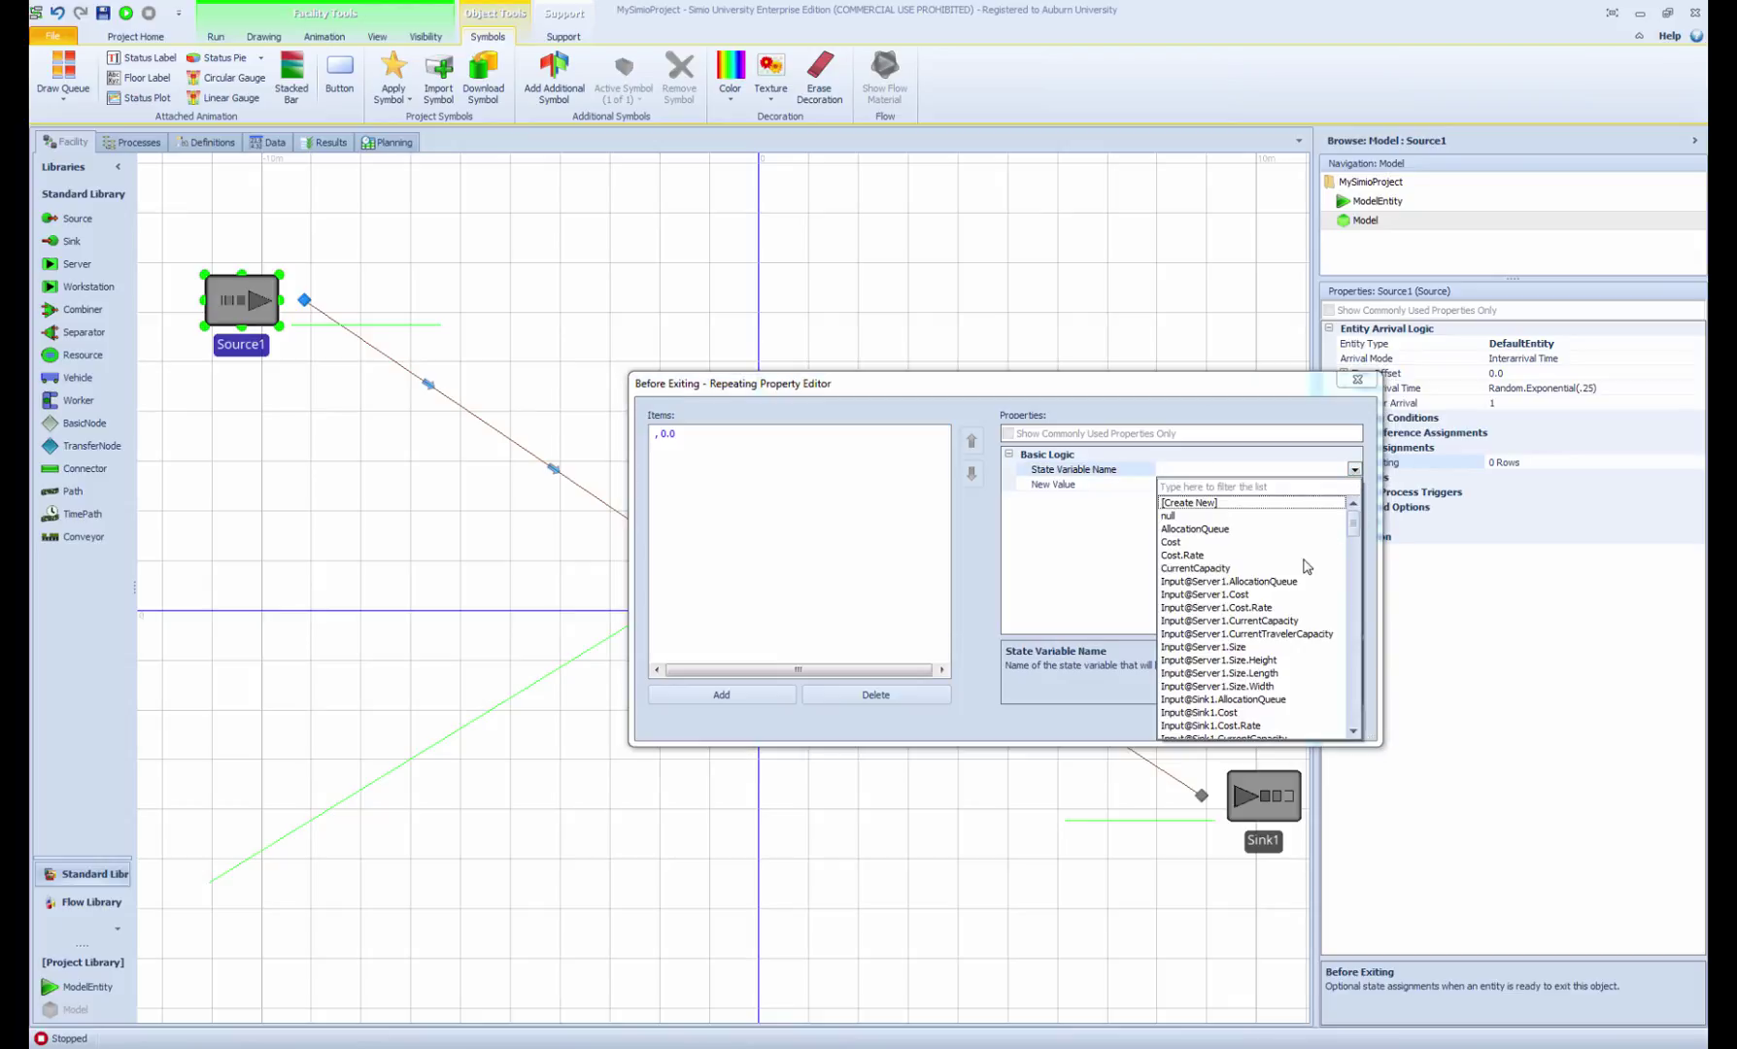
scroll(1307, 566, "down", 3)
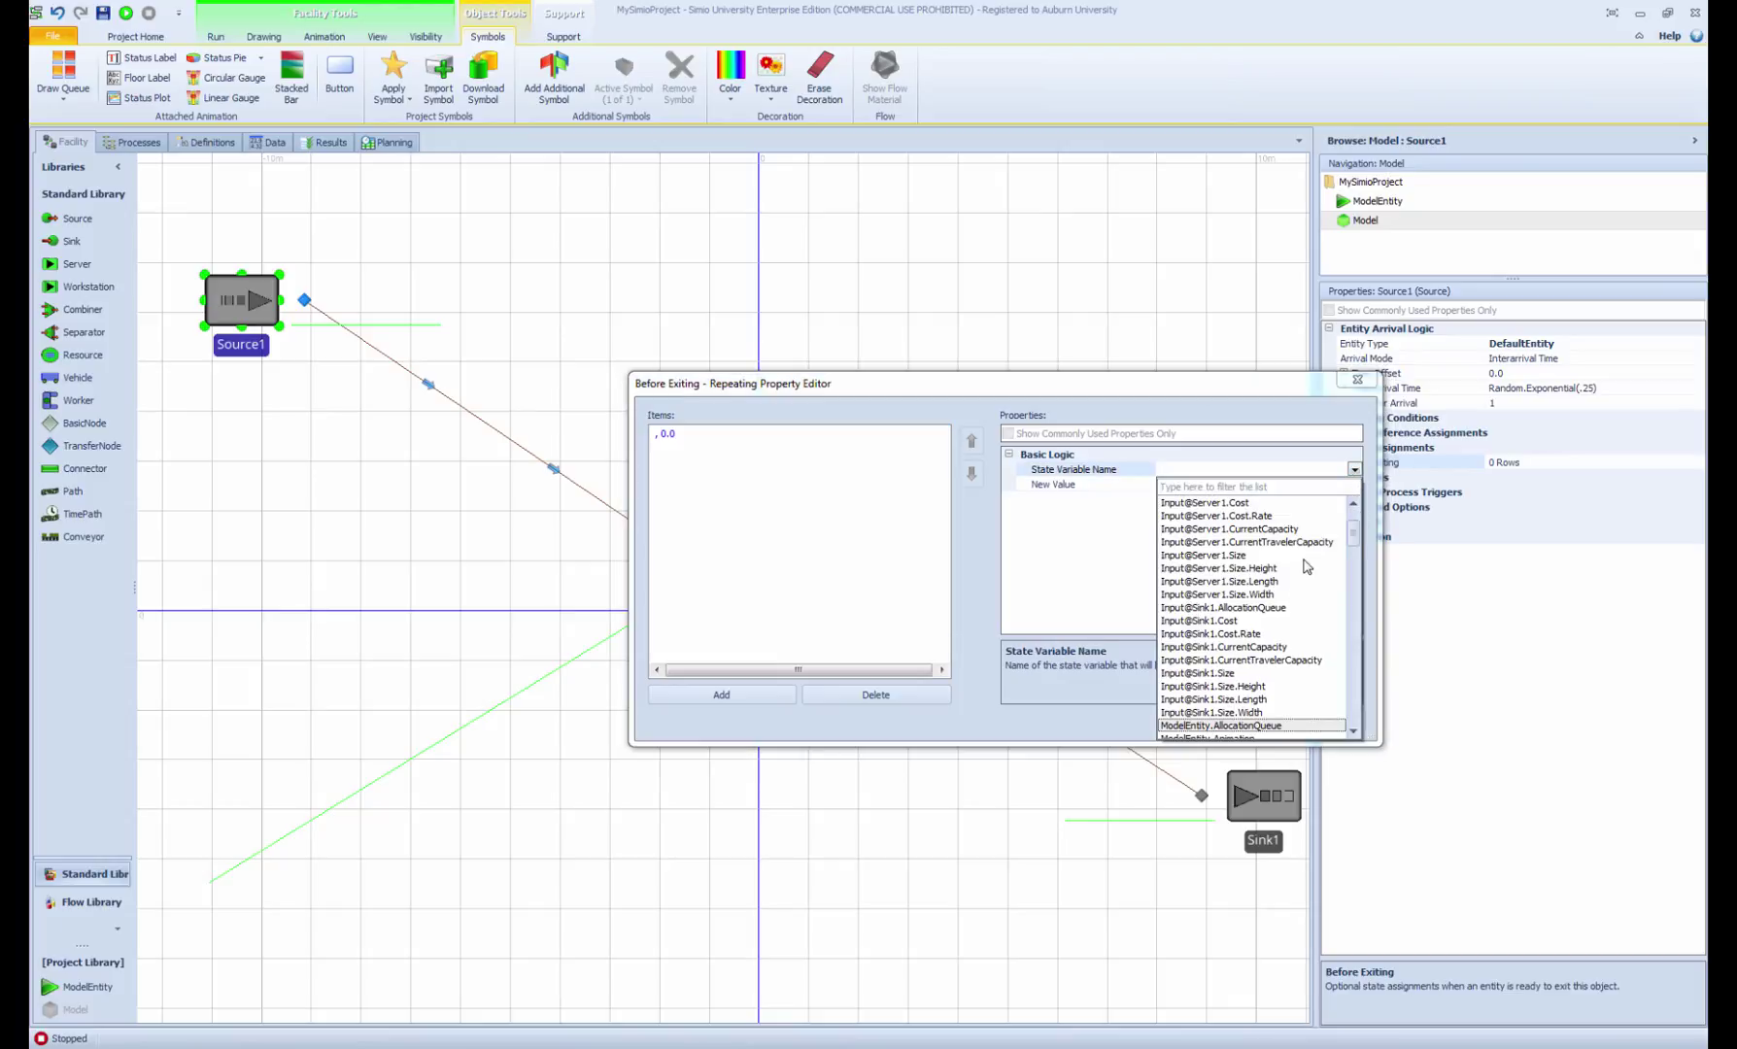
scroll(1306, 566, "down", 6)
scroll(1307, 566, "up", 3)
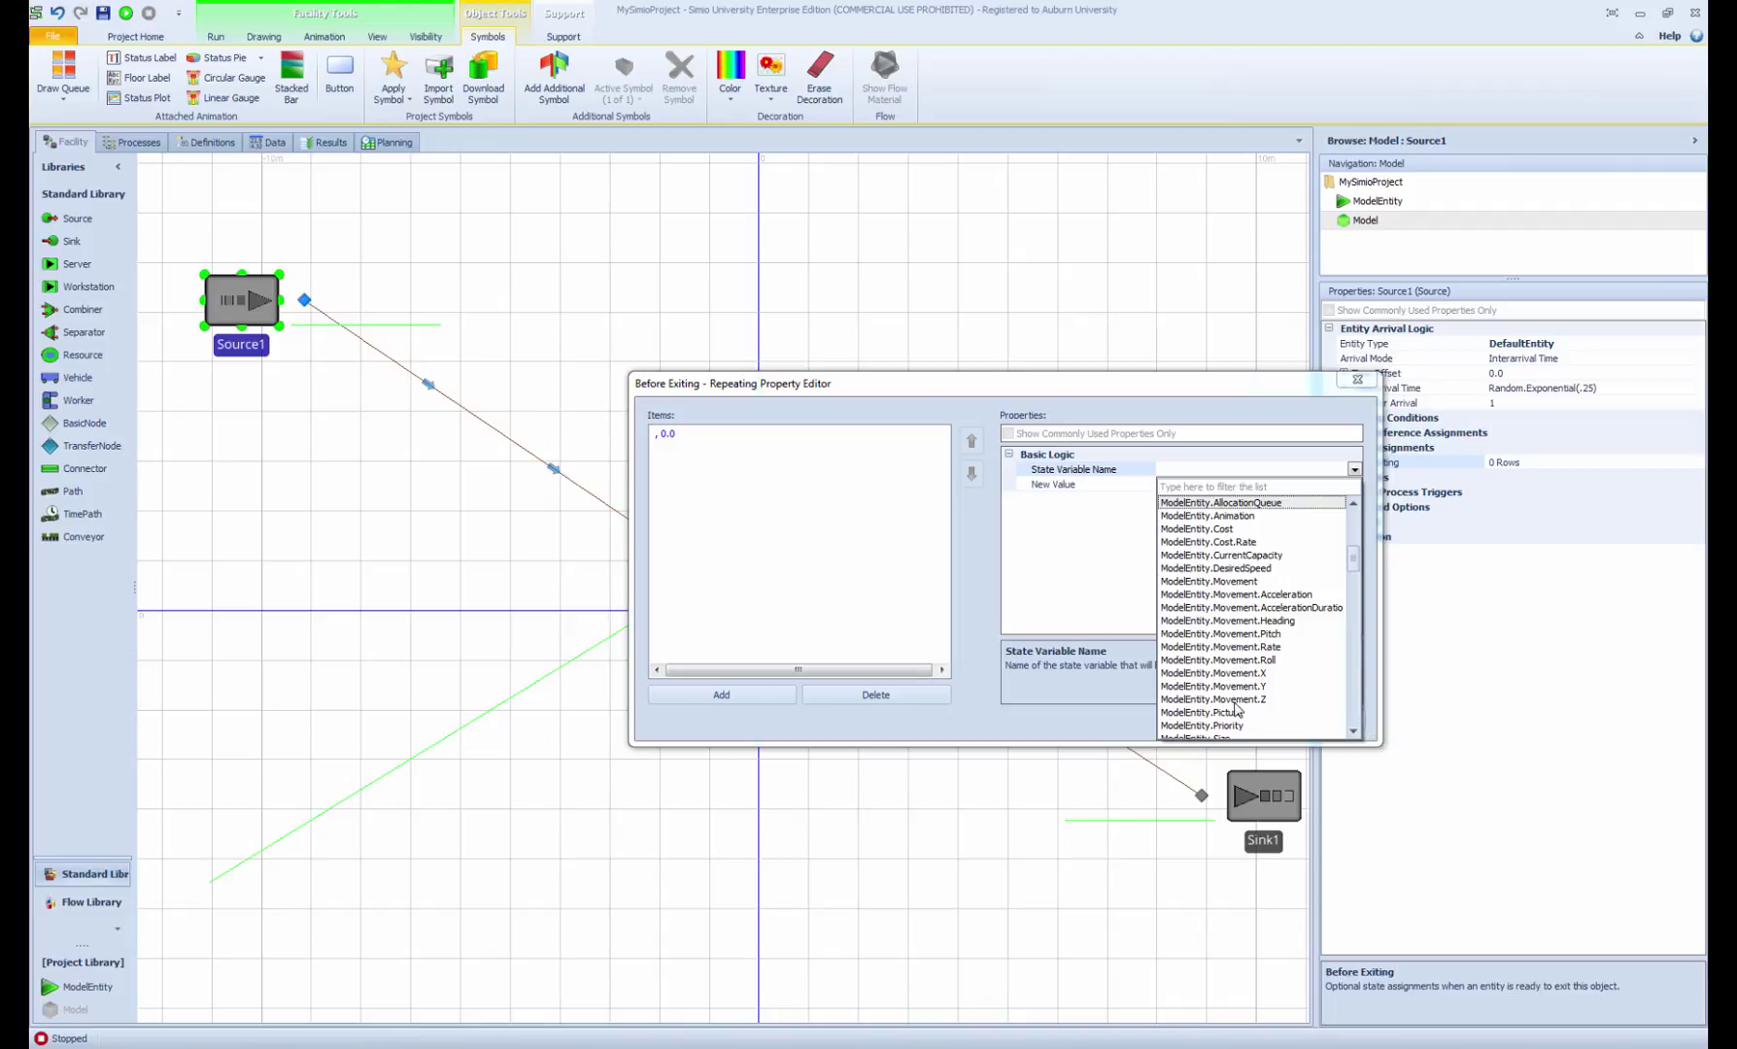
left_click(1184, 726)
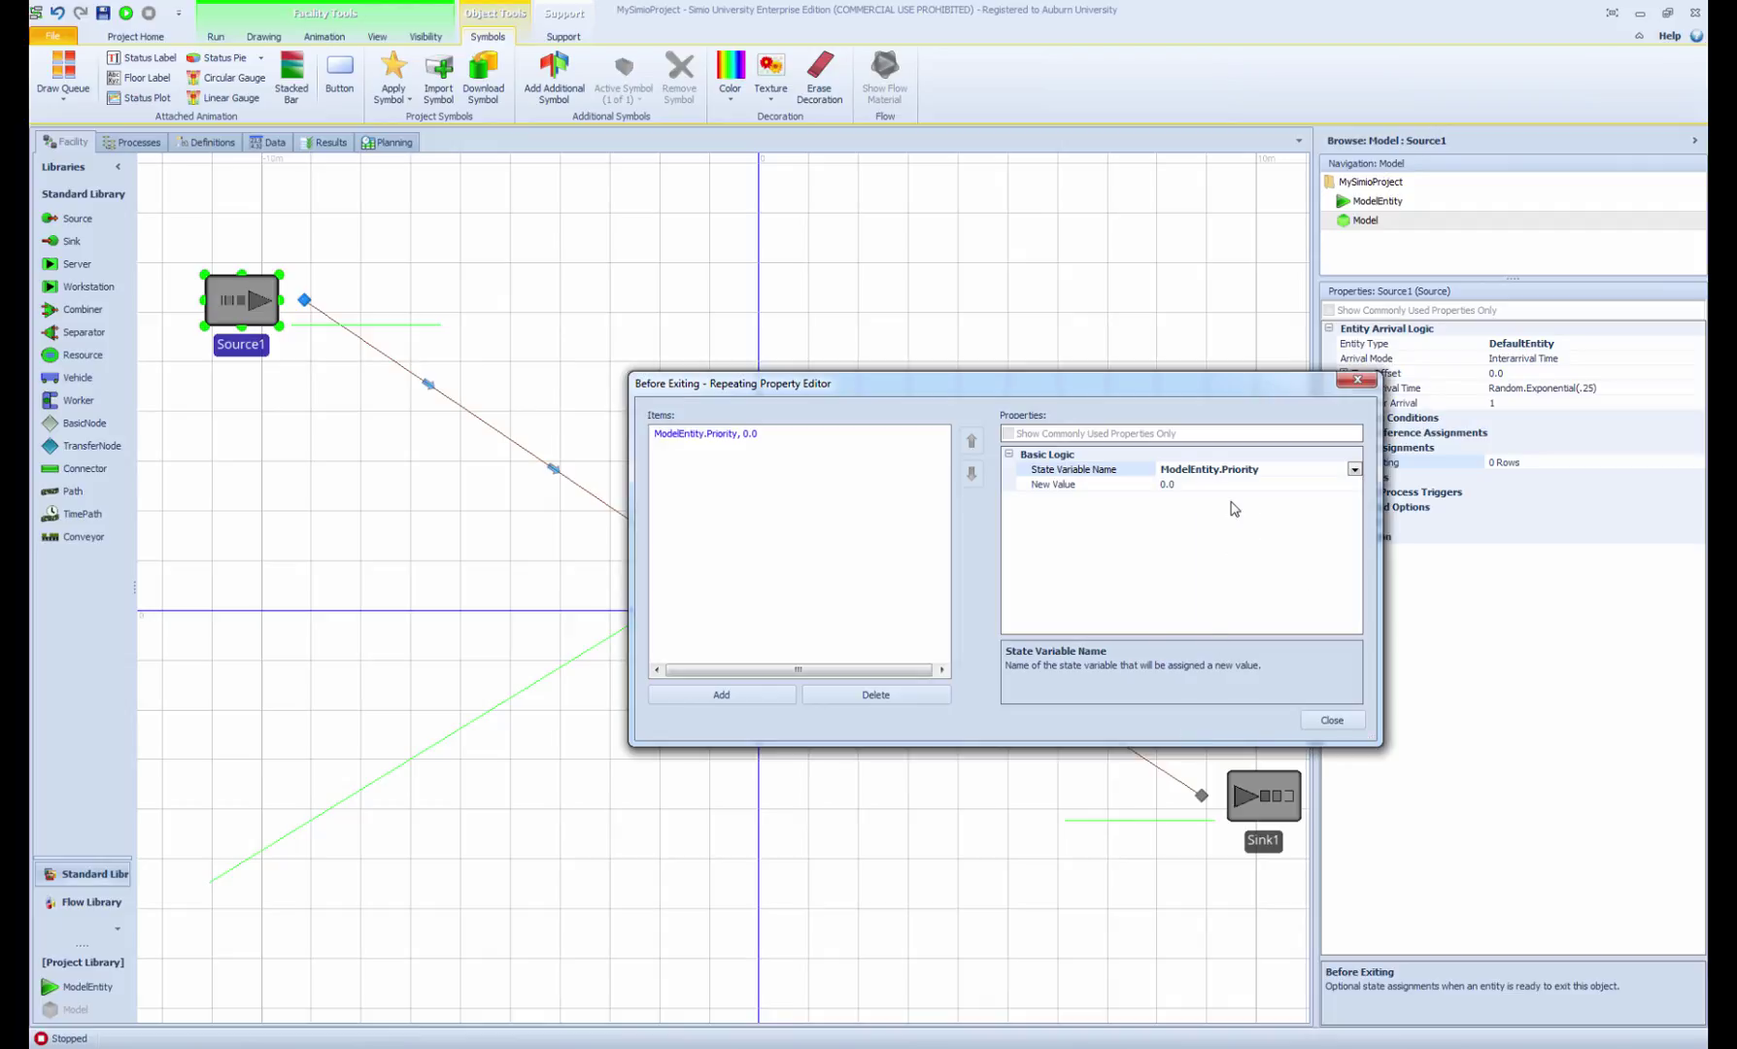
Set the new value of the ModelEntity.Priority assignment to Random.Exponential(0.2).
left_click(1183, 485)
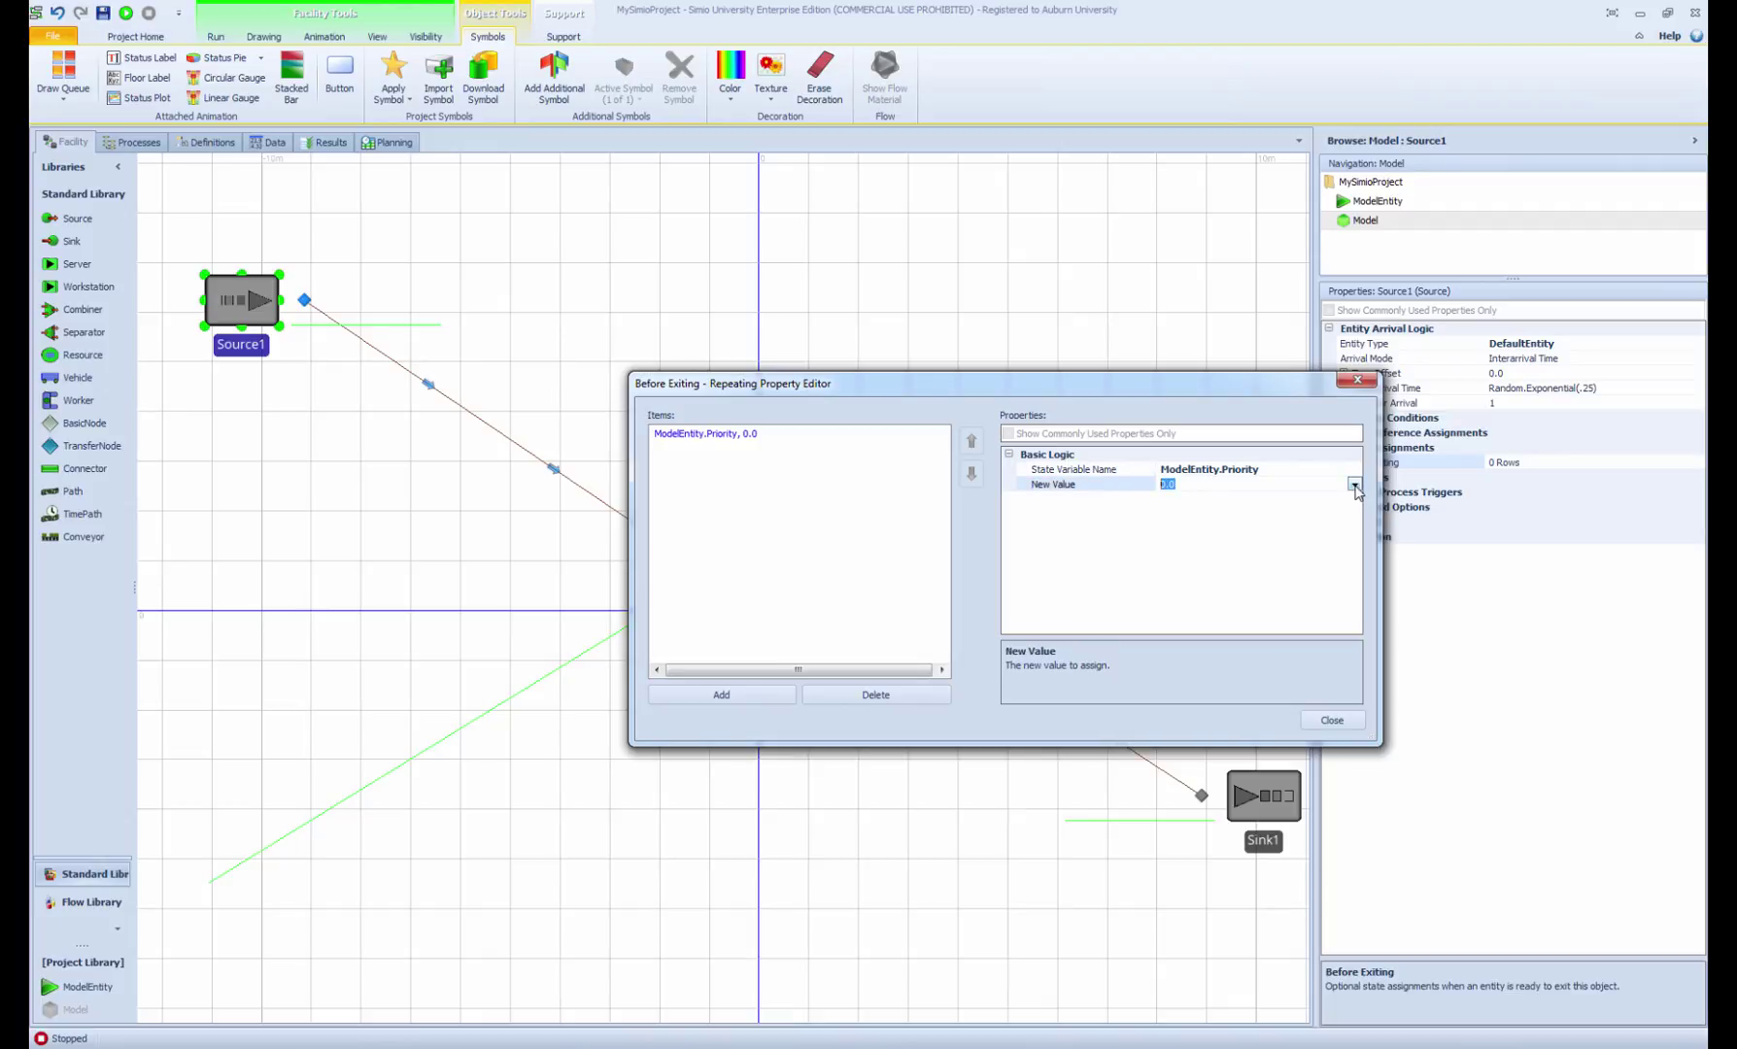
left_click(1354, 485)
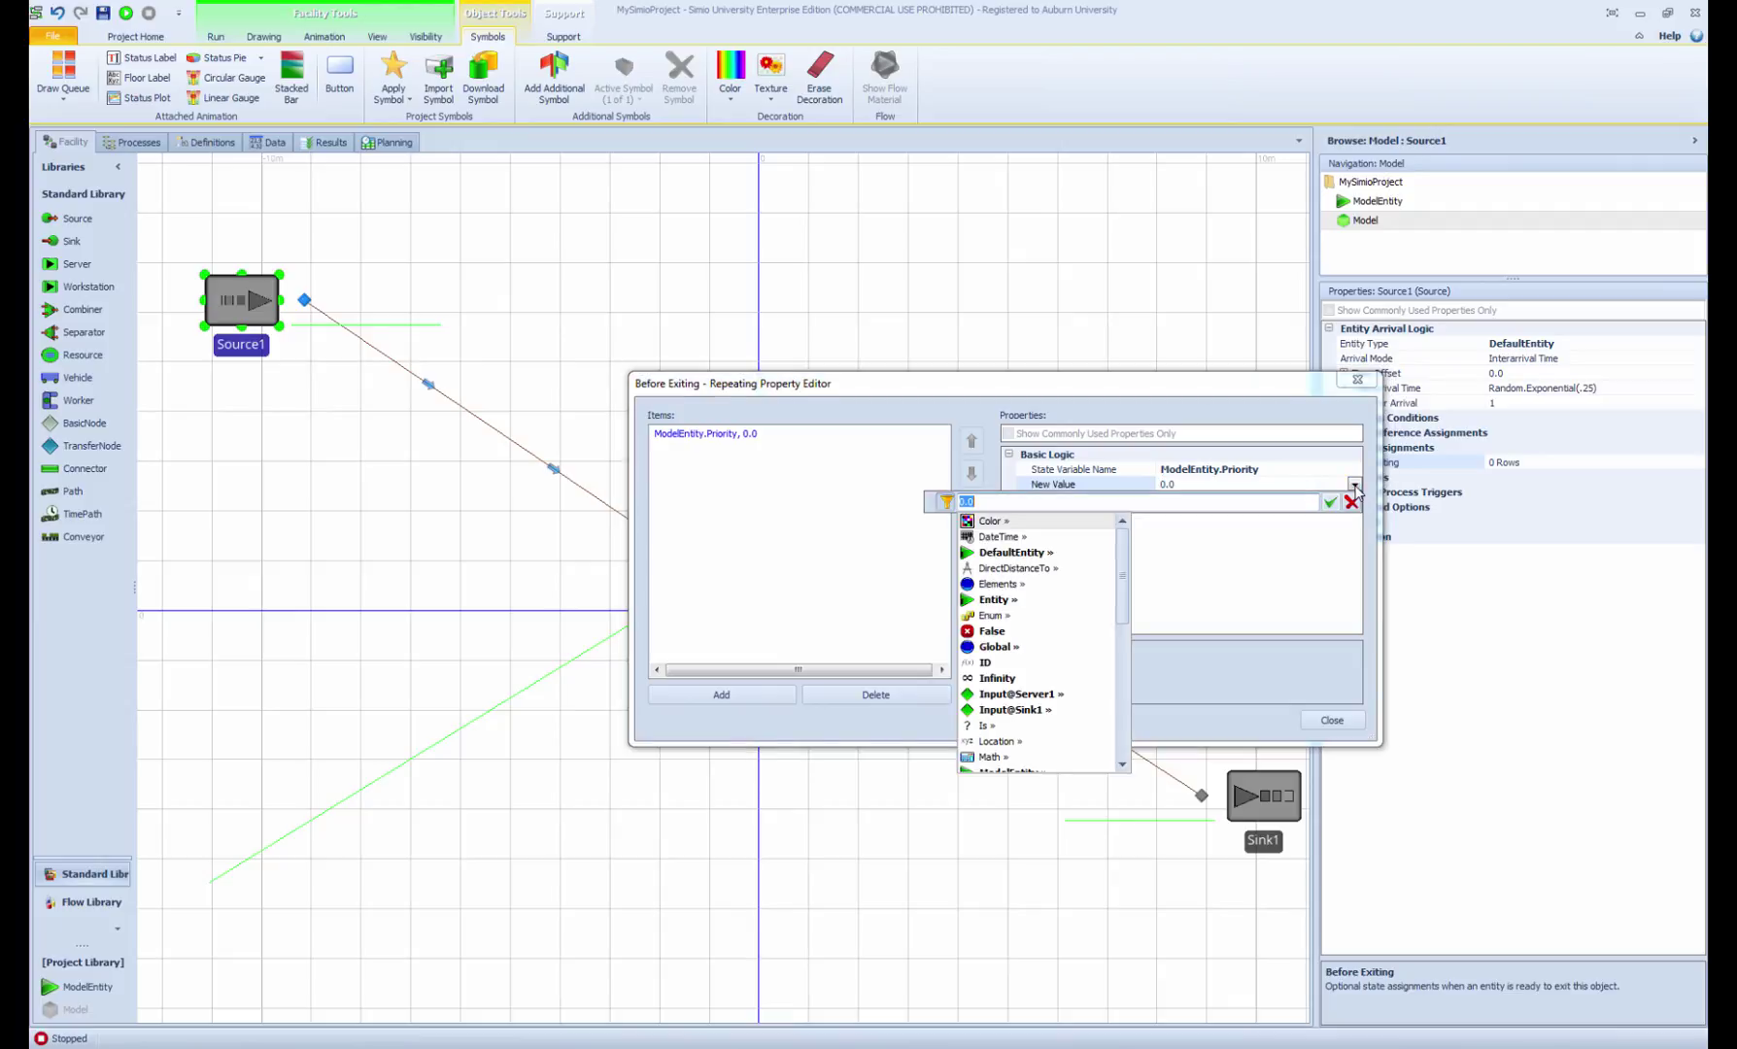
type("Random")
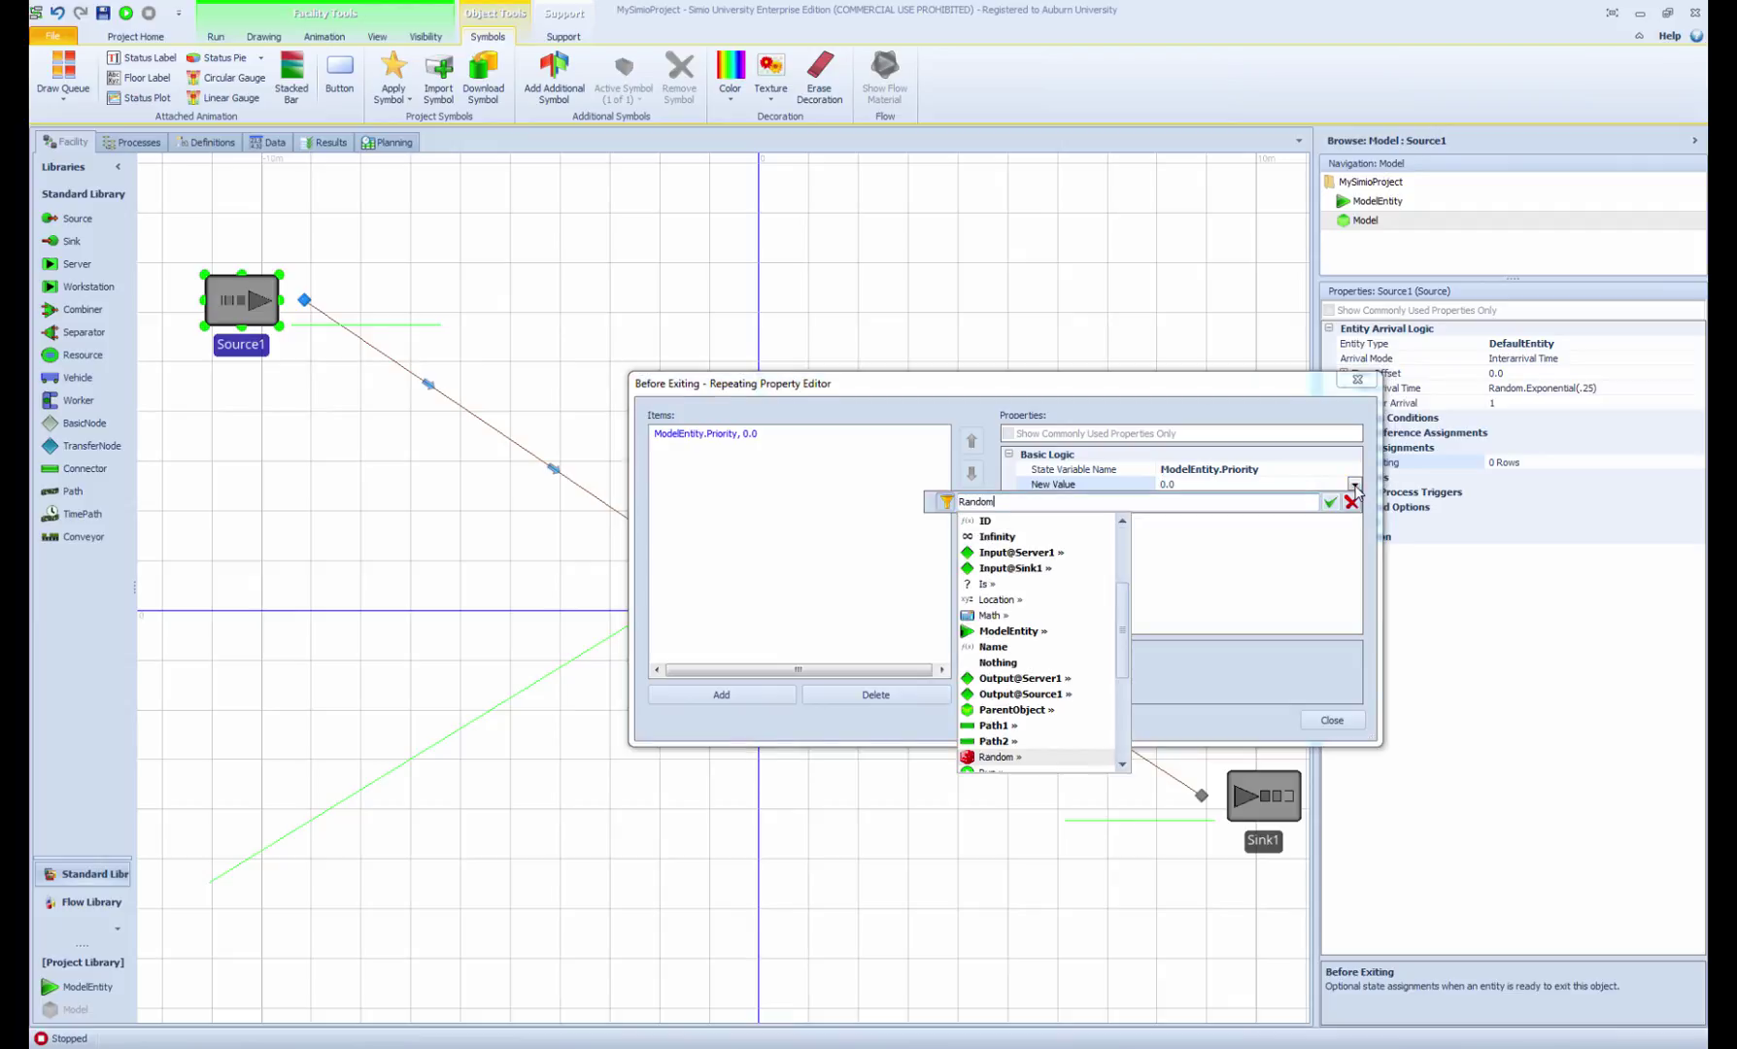
type(".Ex")
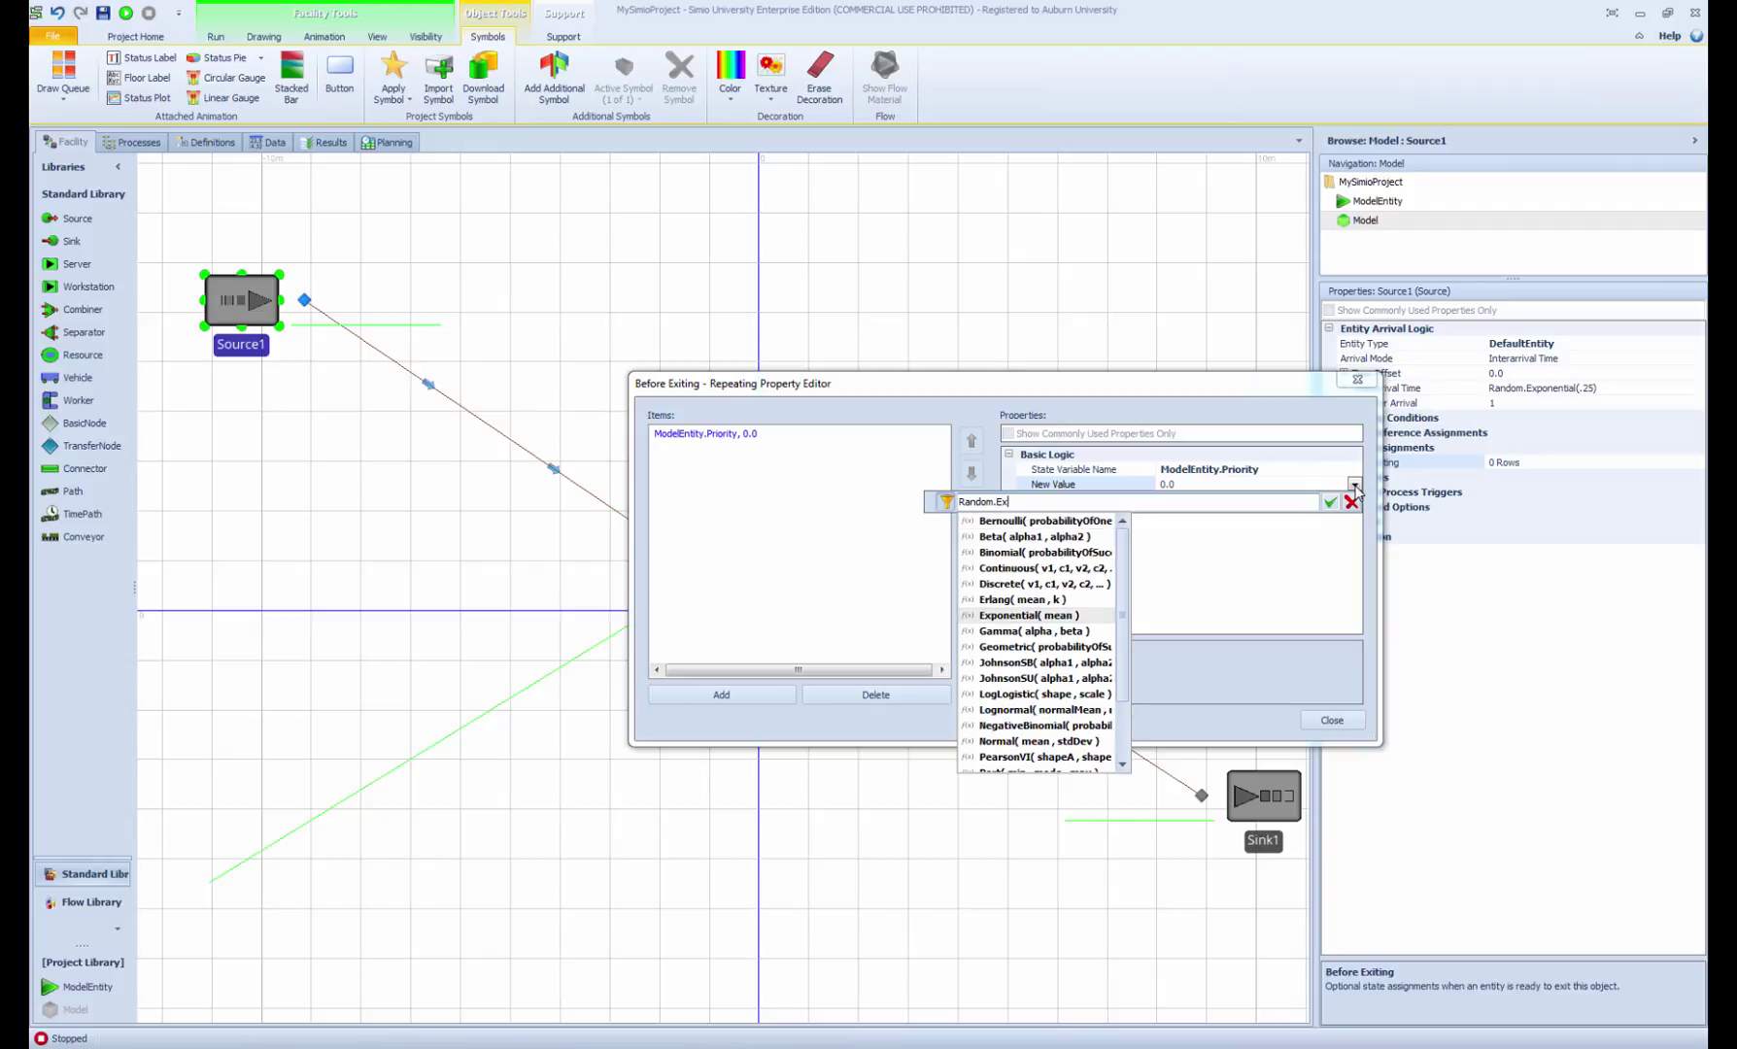
type("pon")
key("Return")
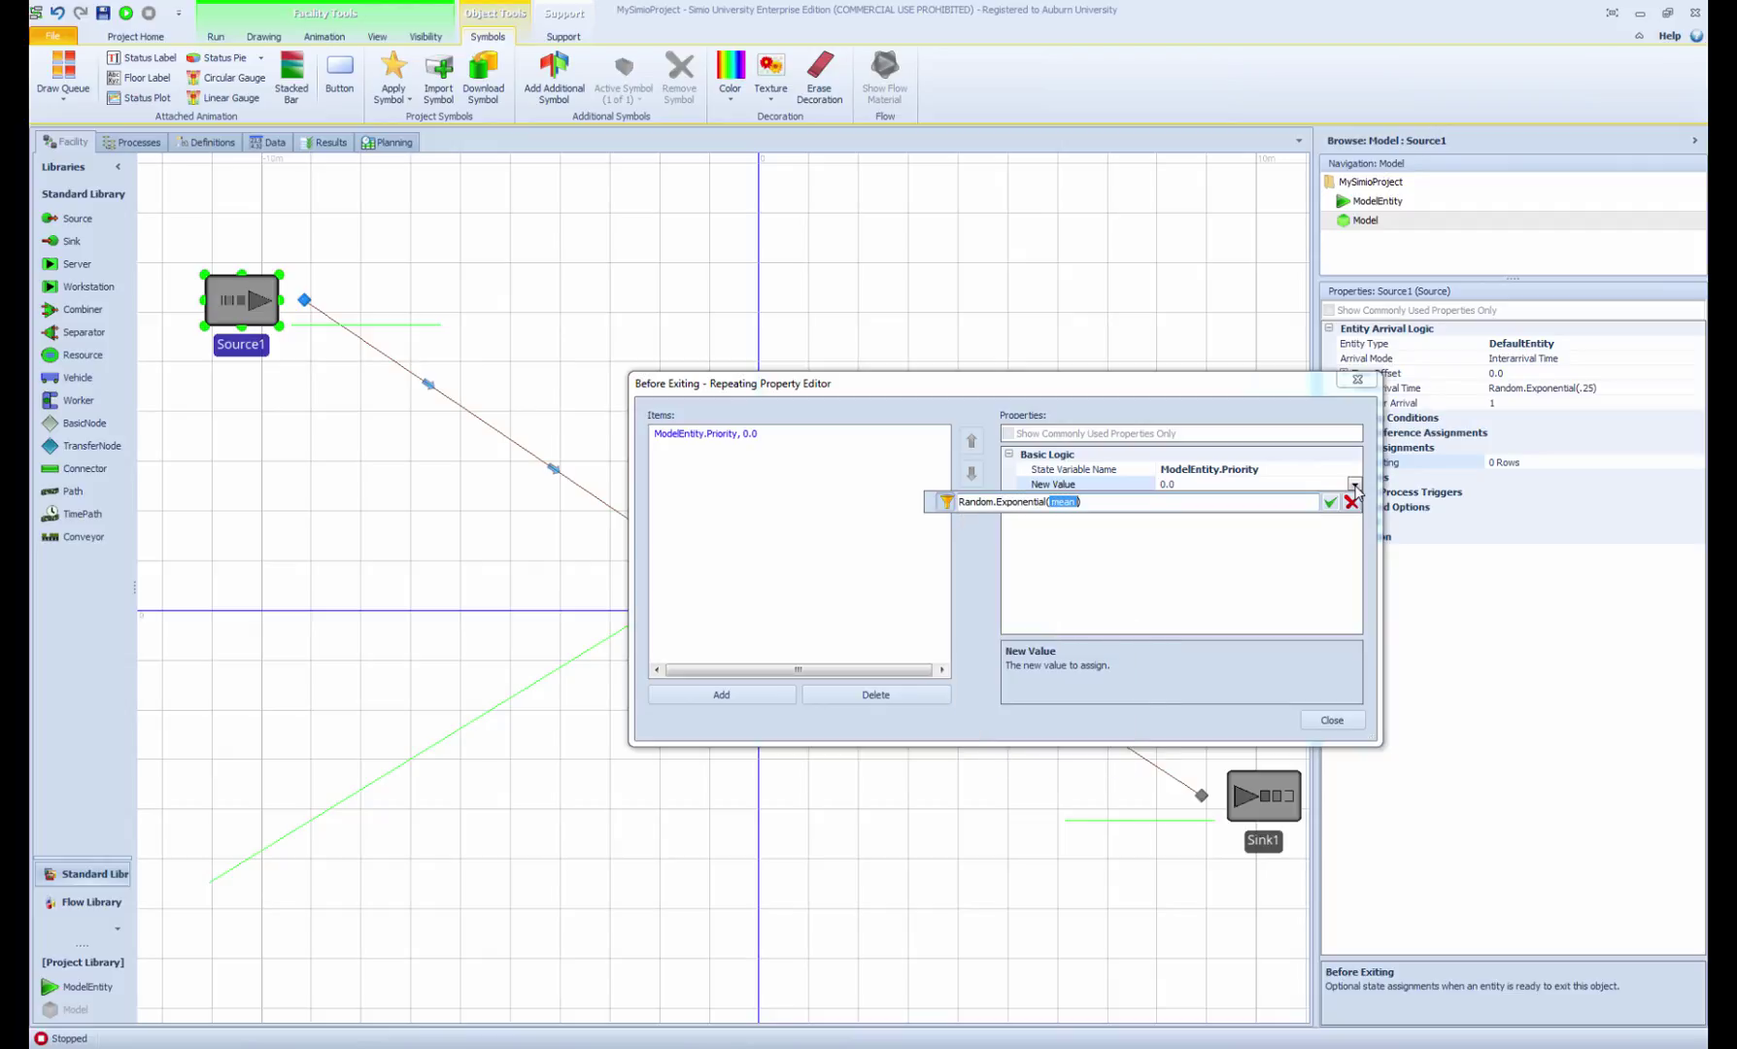
key("BackSpace")
type("0.2")
key("Return")
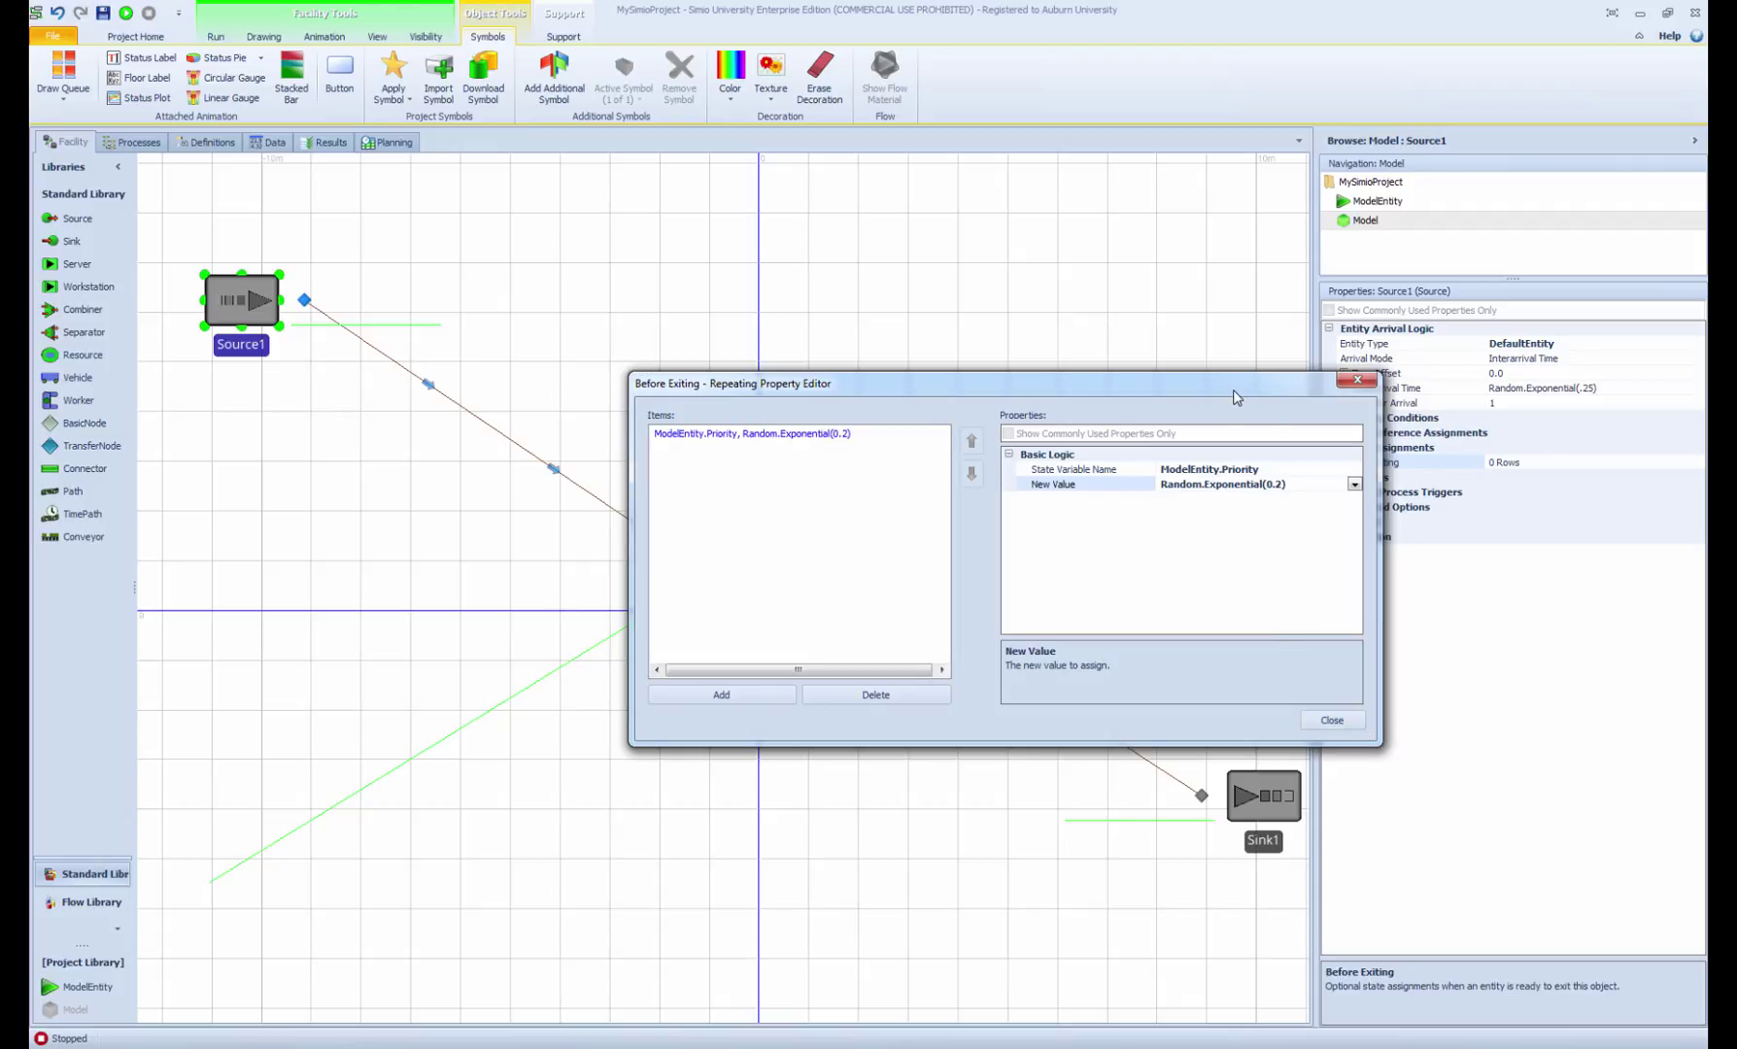
Add a second assignment to Source1's Before Exiting list with ModelEntity.DesiredSpeed as its State Variable Name.
left_click_drag(1232, 386, 1108, 617)
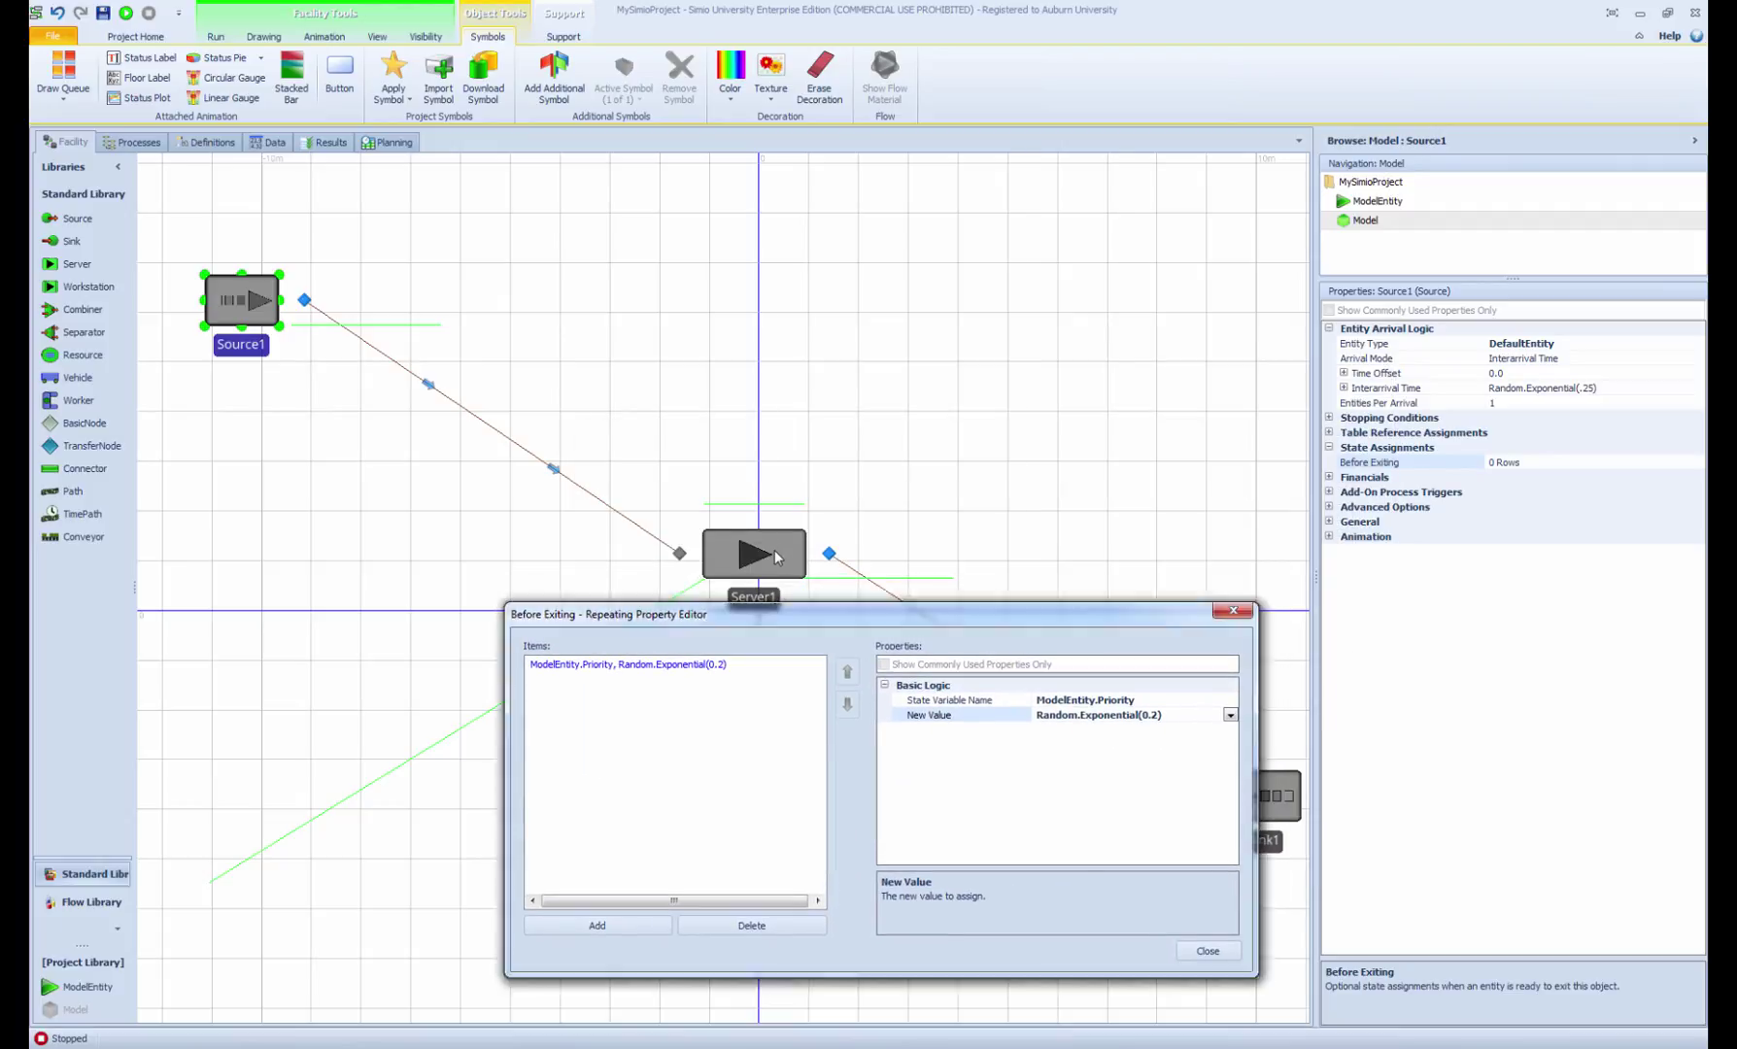
left_click_drag(794, 609, 811, 404)
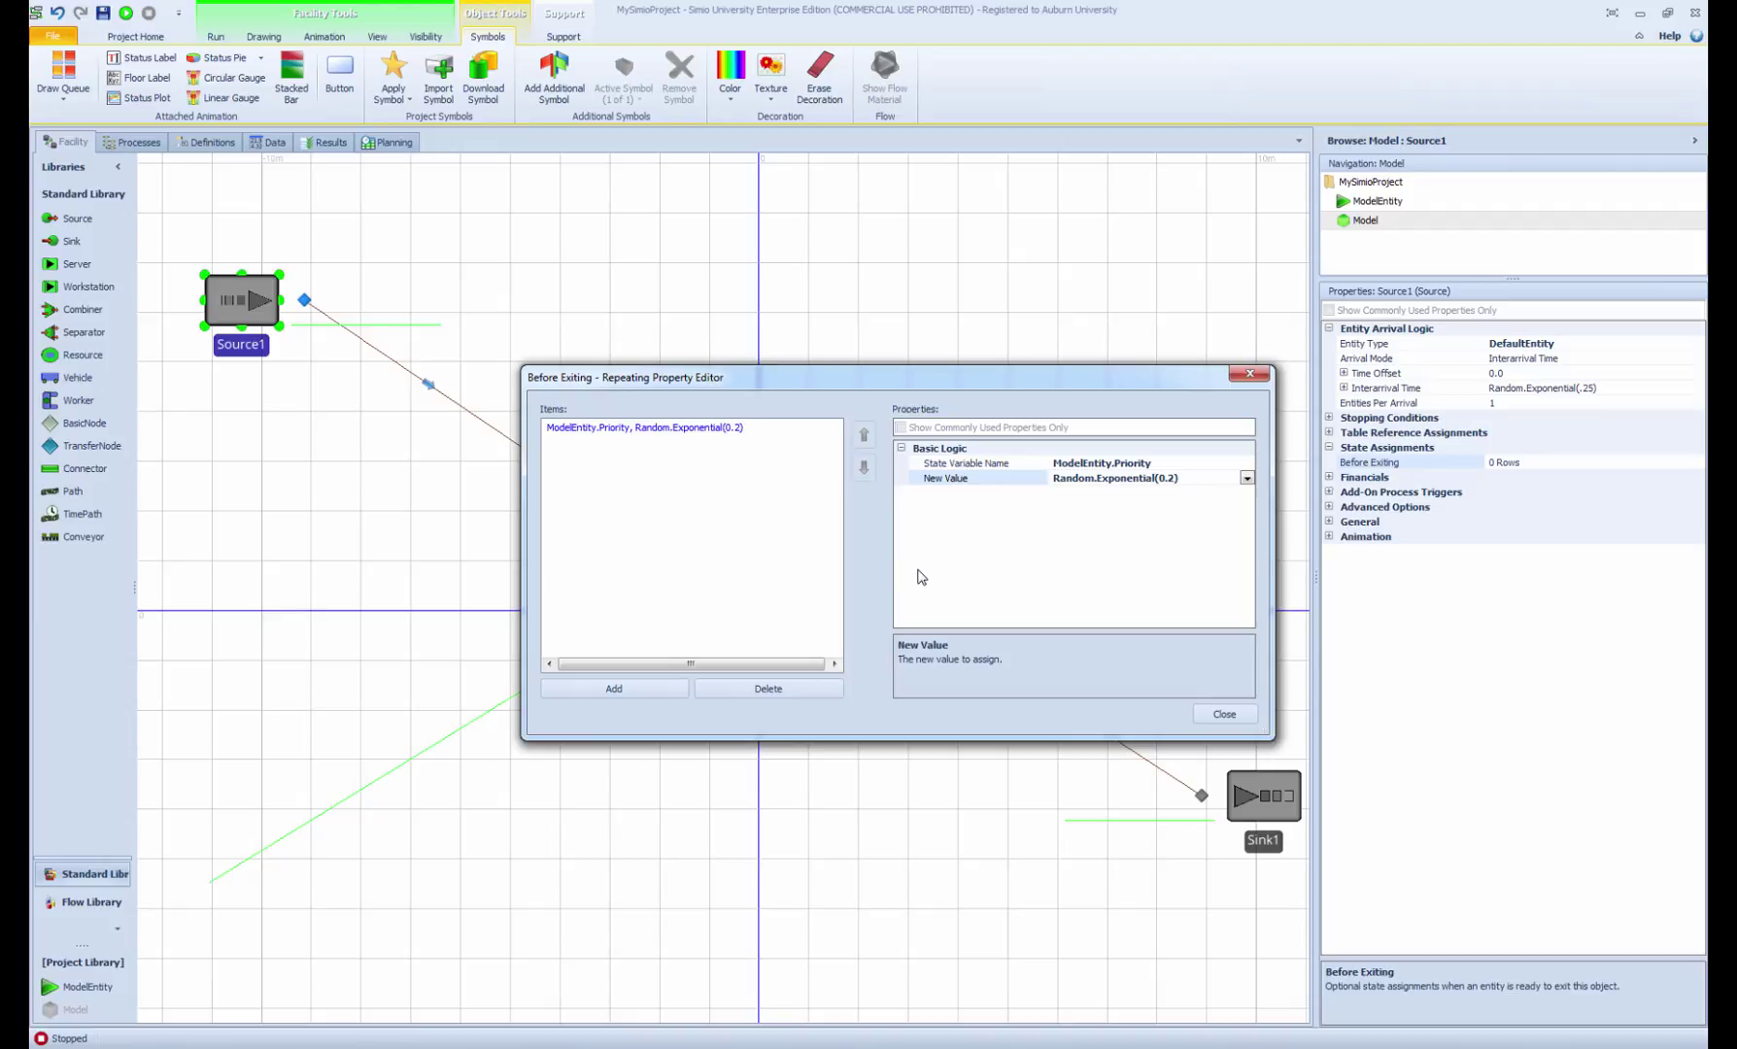
left_click_drag(923, 377, 940, 415)
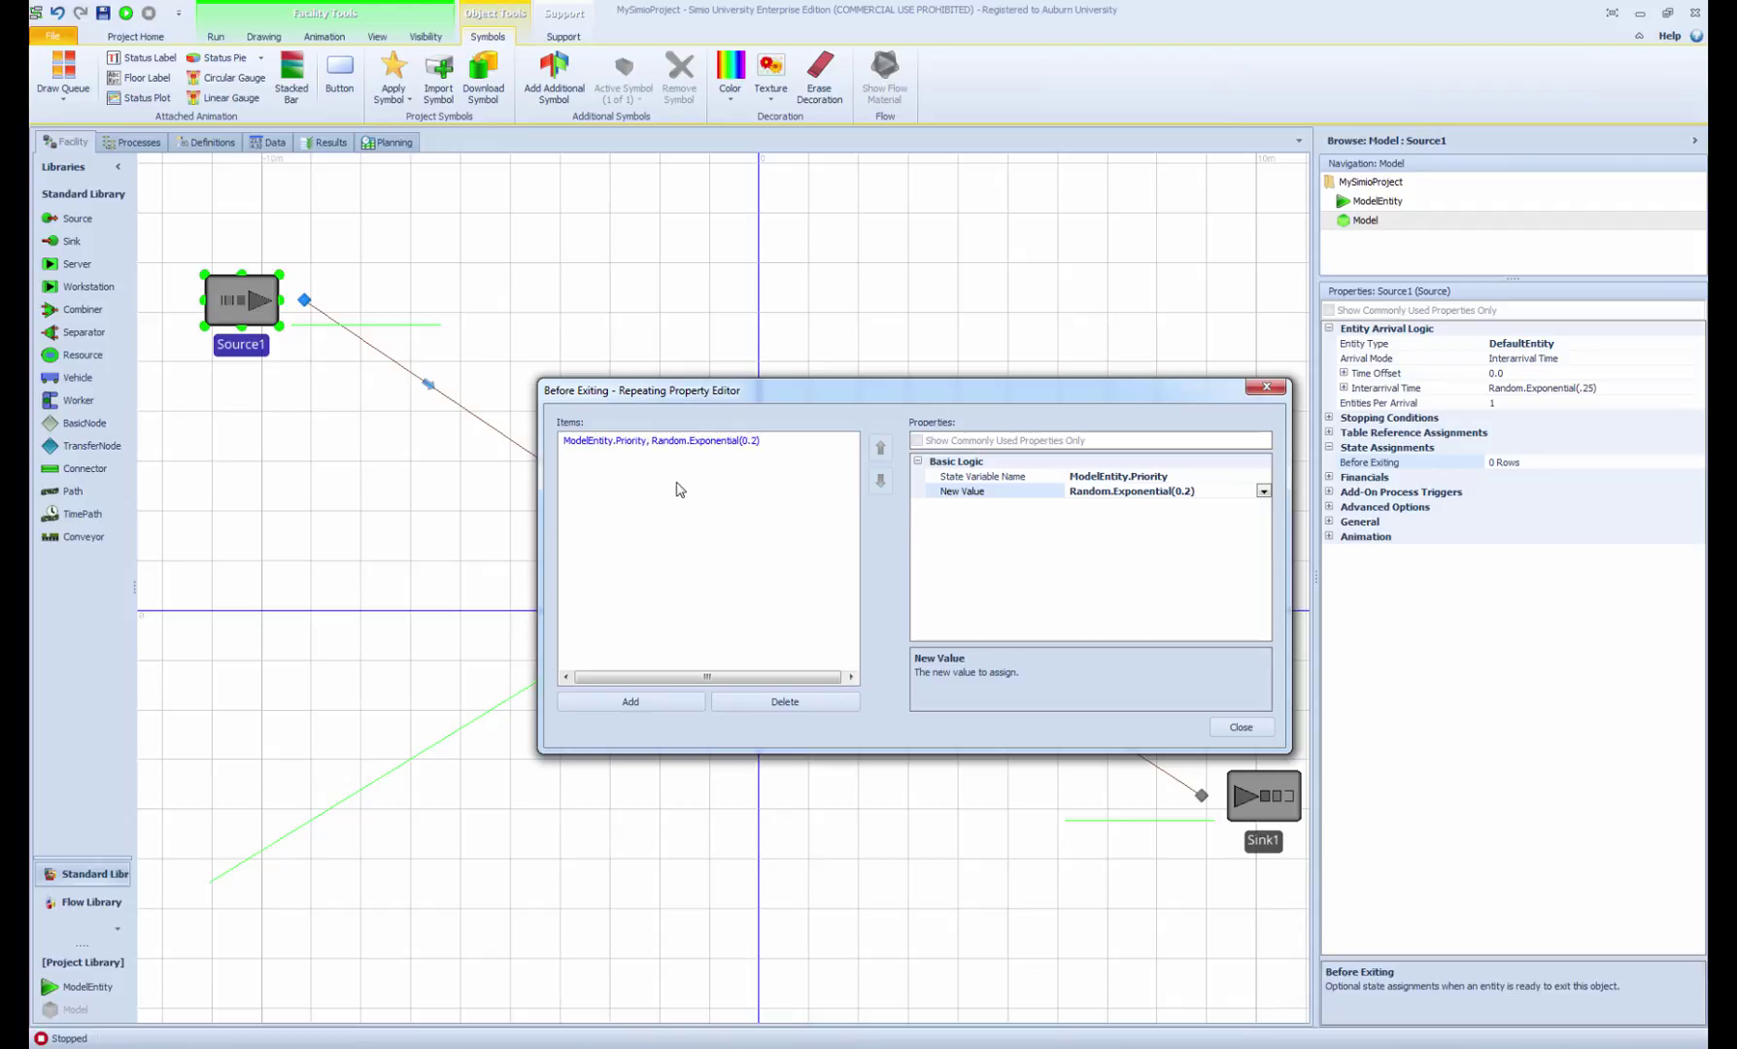
left_click(640, 703)
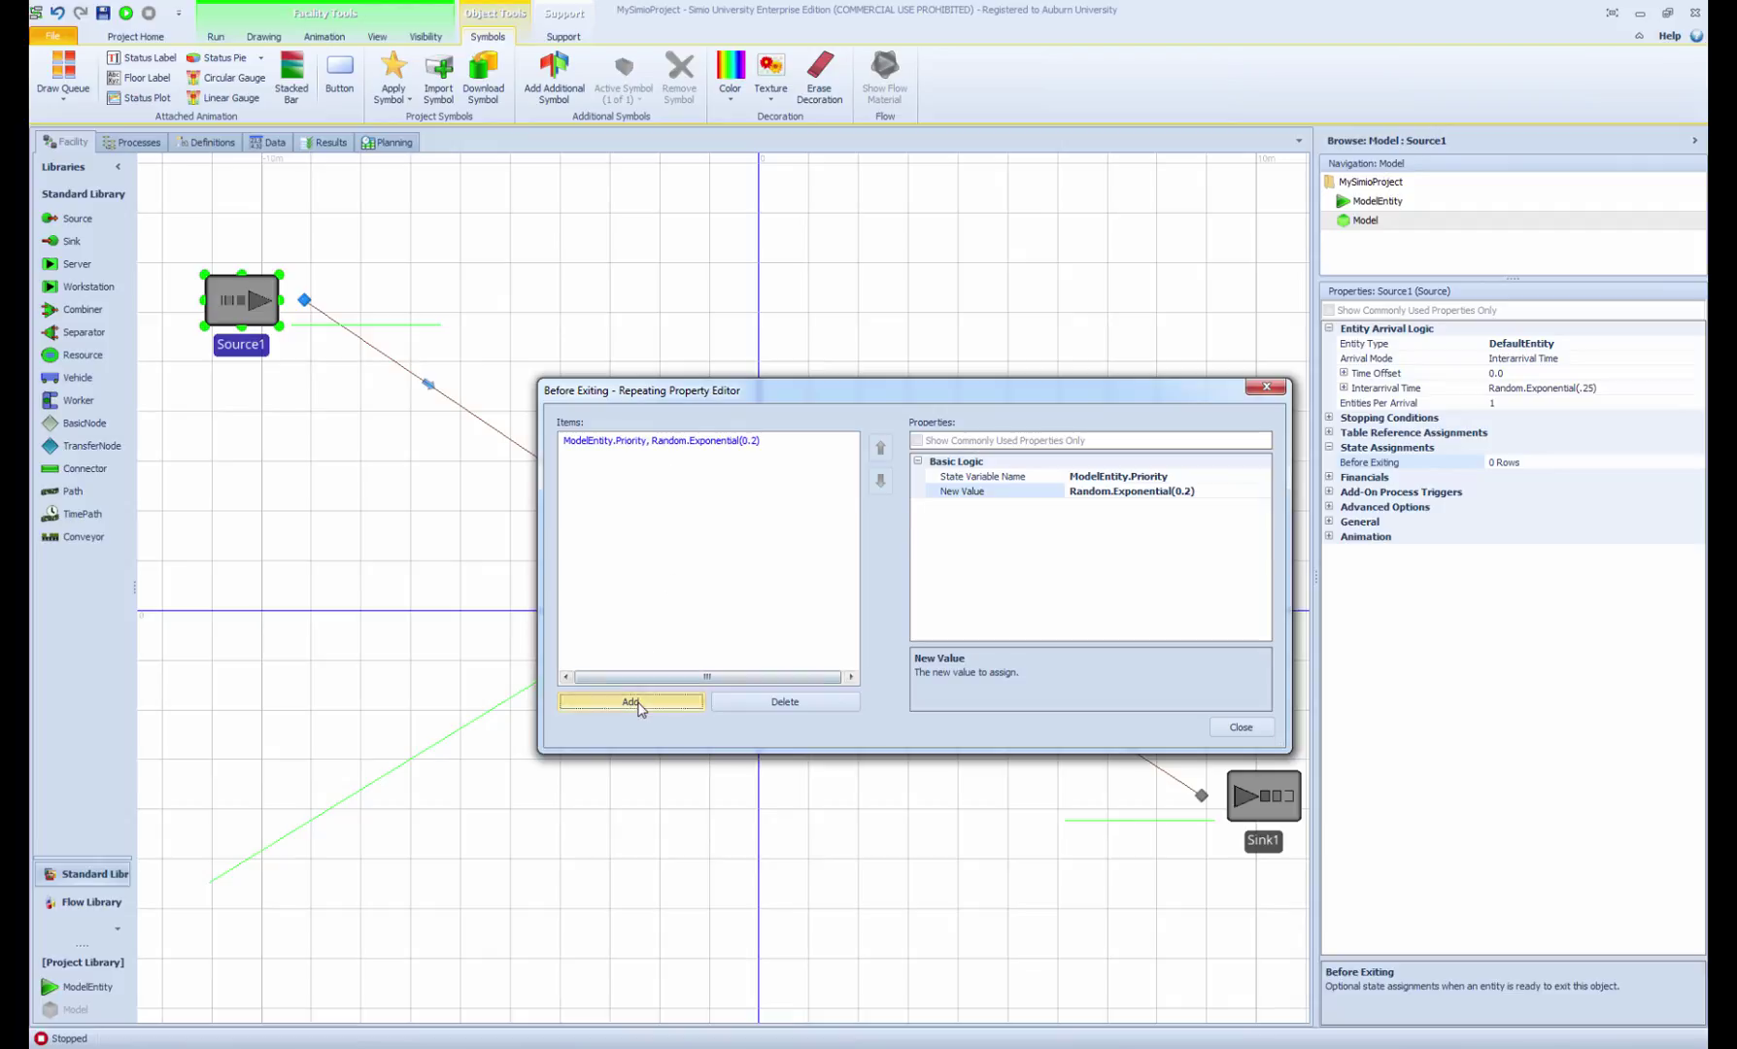
left_click(1129, 476)
left_click(1263, 477)
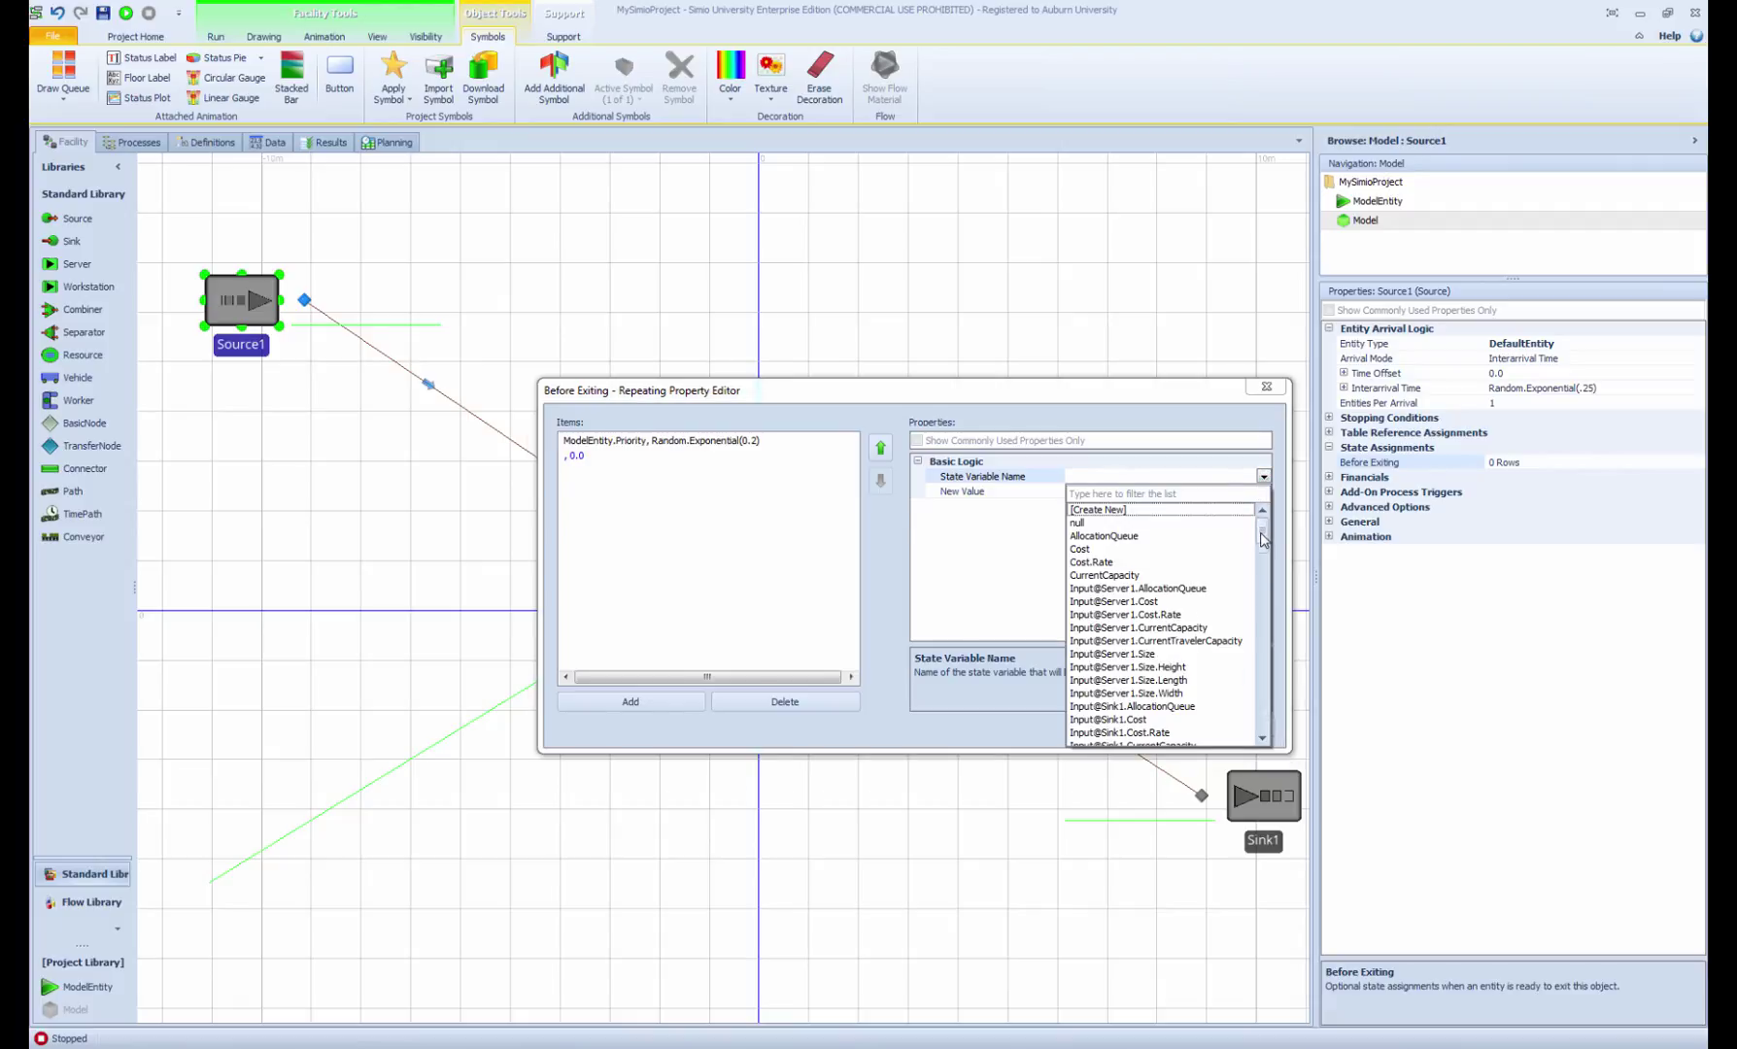
scroll(1261, 540, "down", 2)
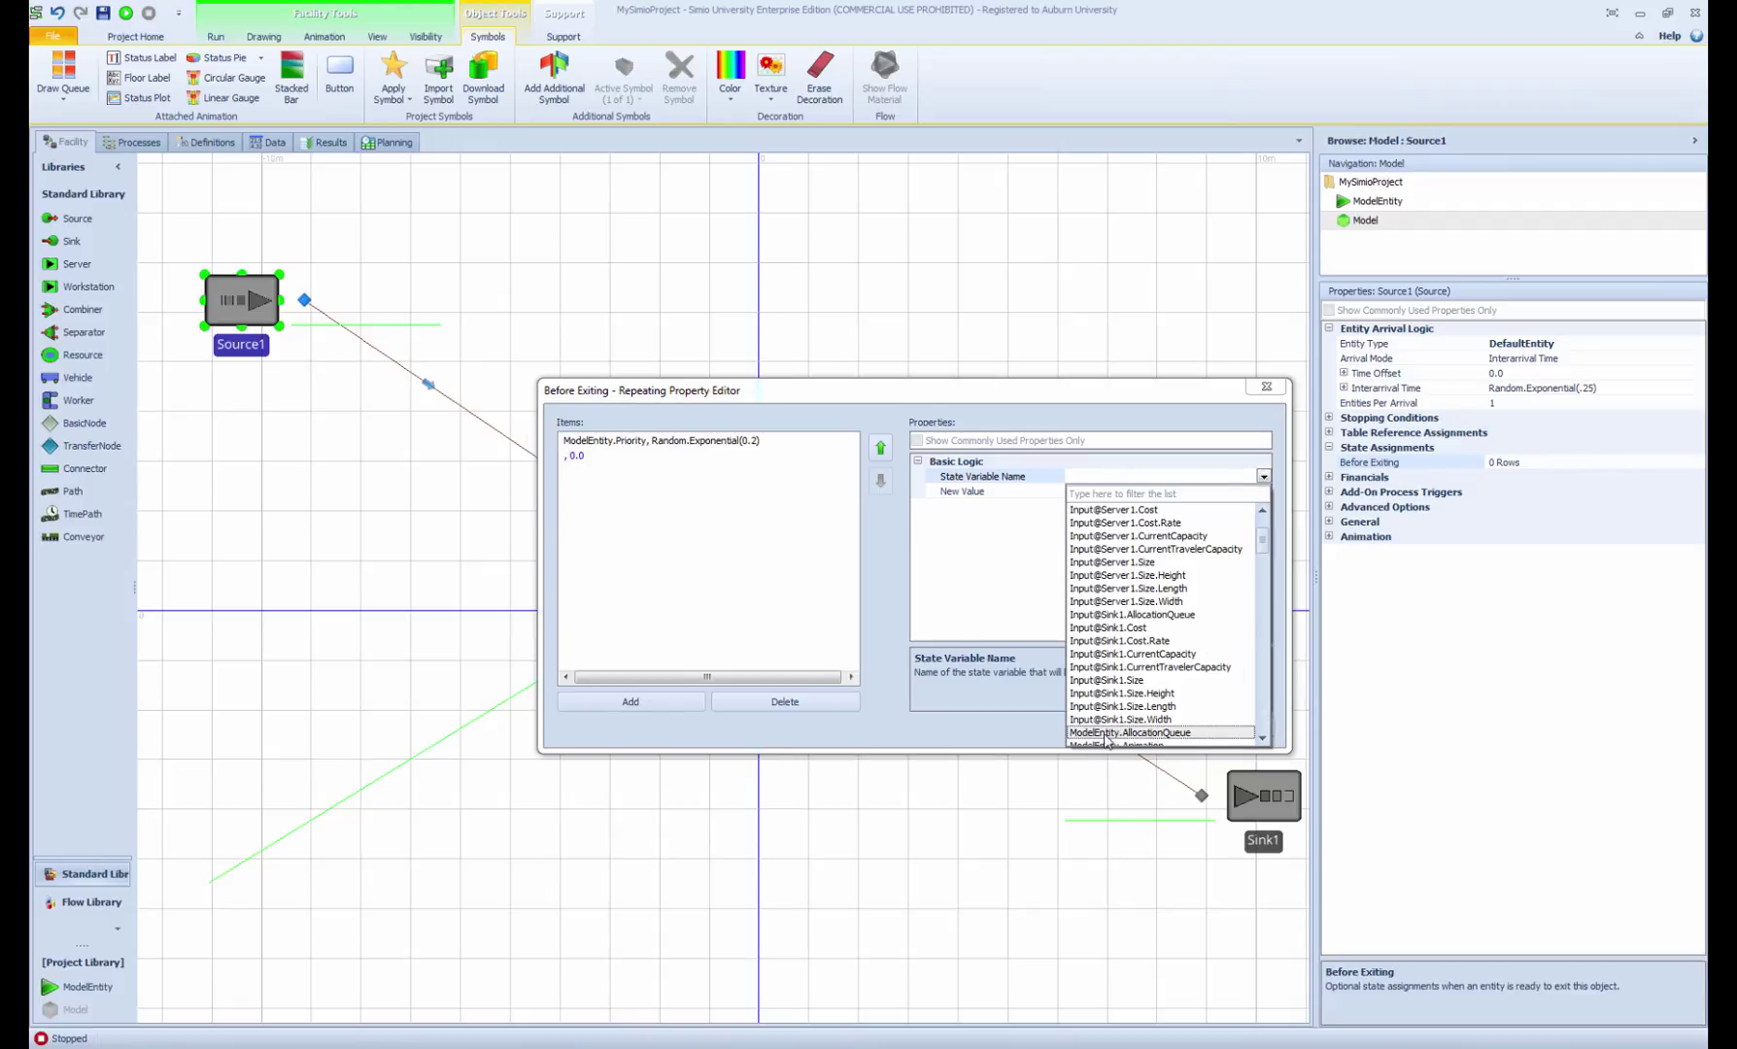
scroll(1103, 680, "down", 5)
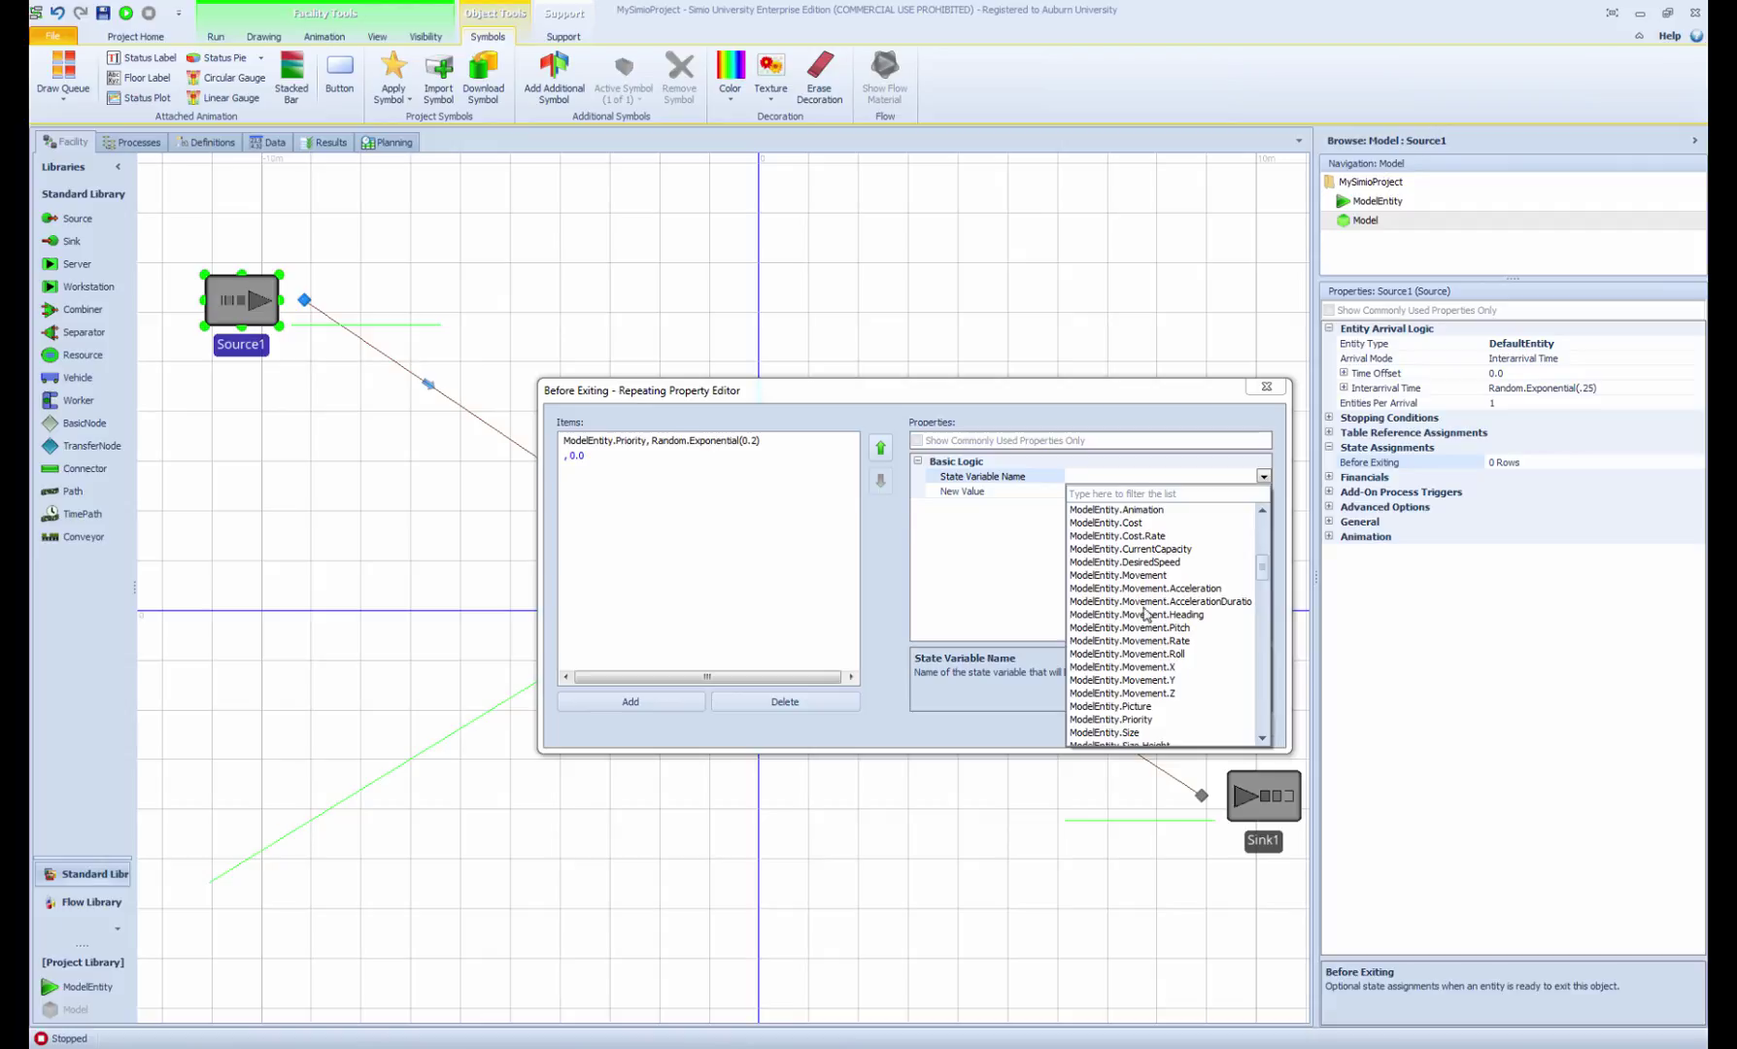
left_click(1141, 564)
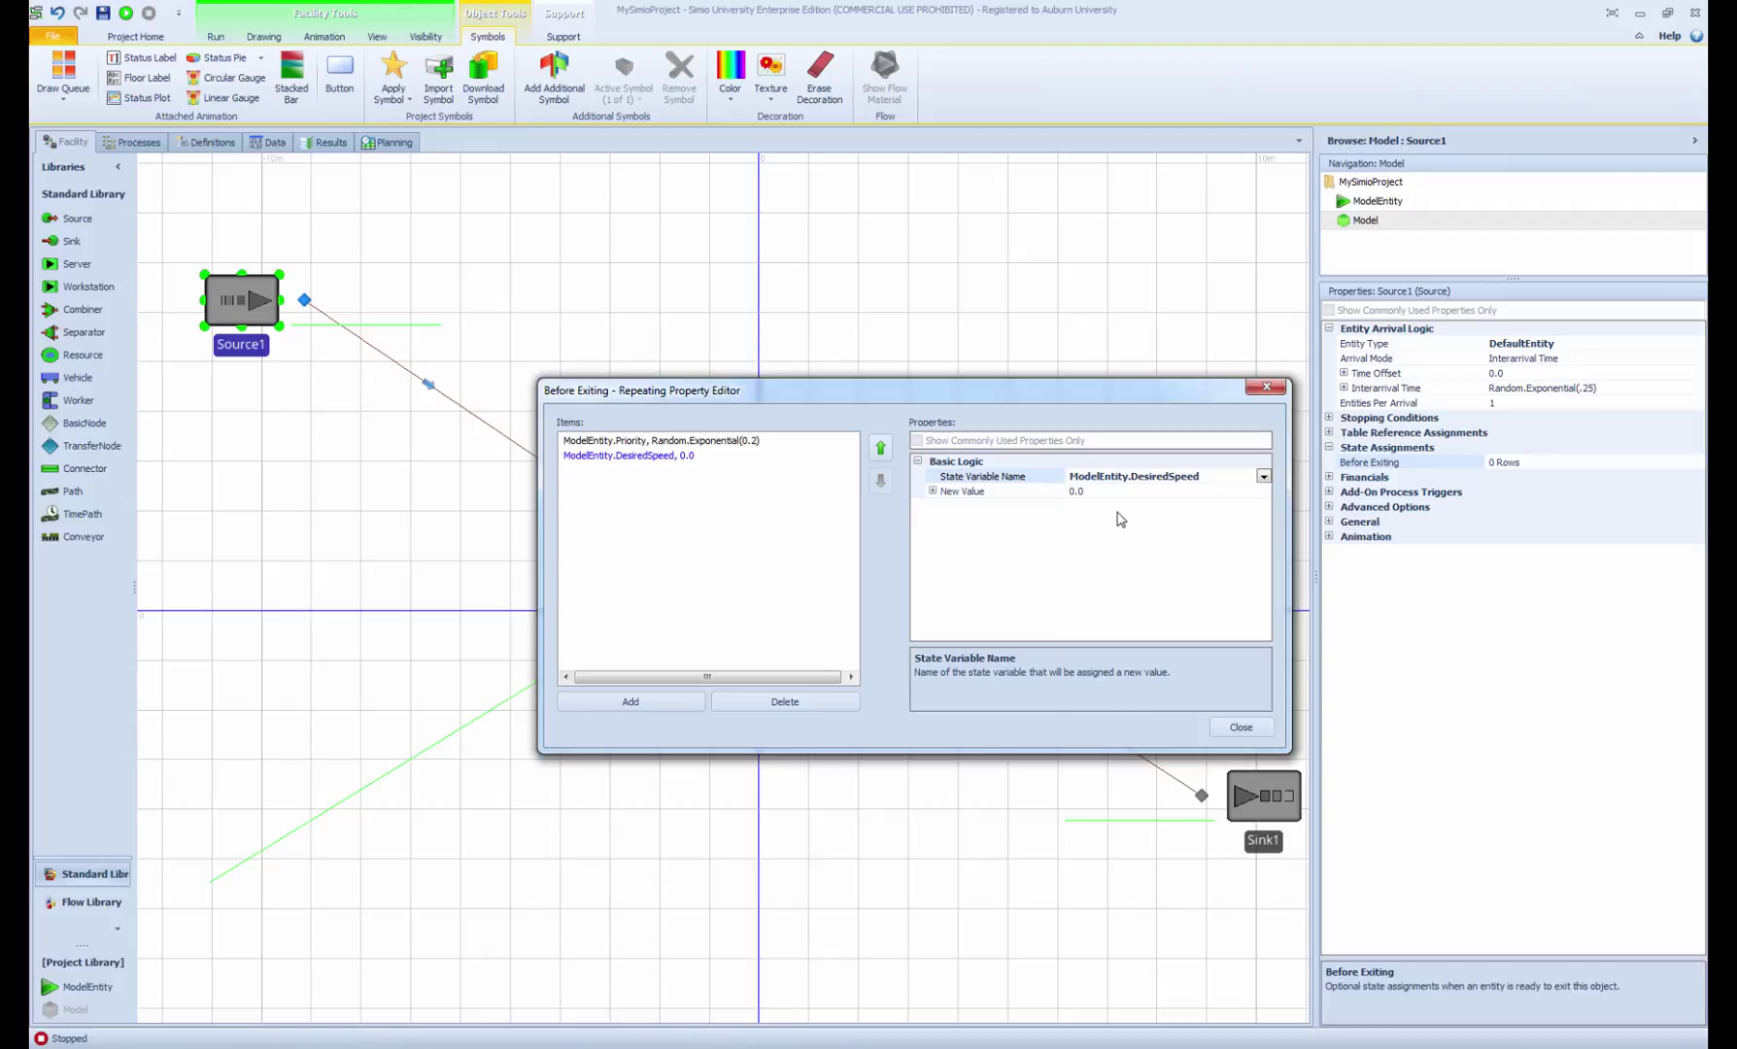
Set the DesiredSpeed assignment's new value to 3.0 and close the assignment editor.
left_click(1084, 492)
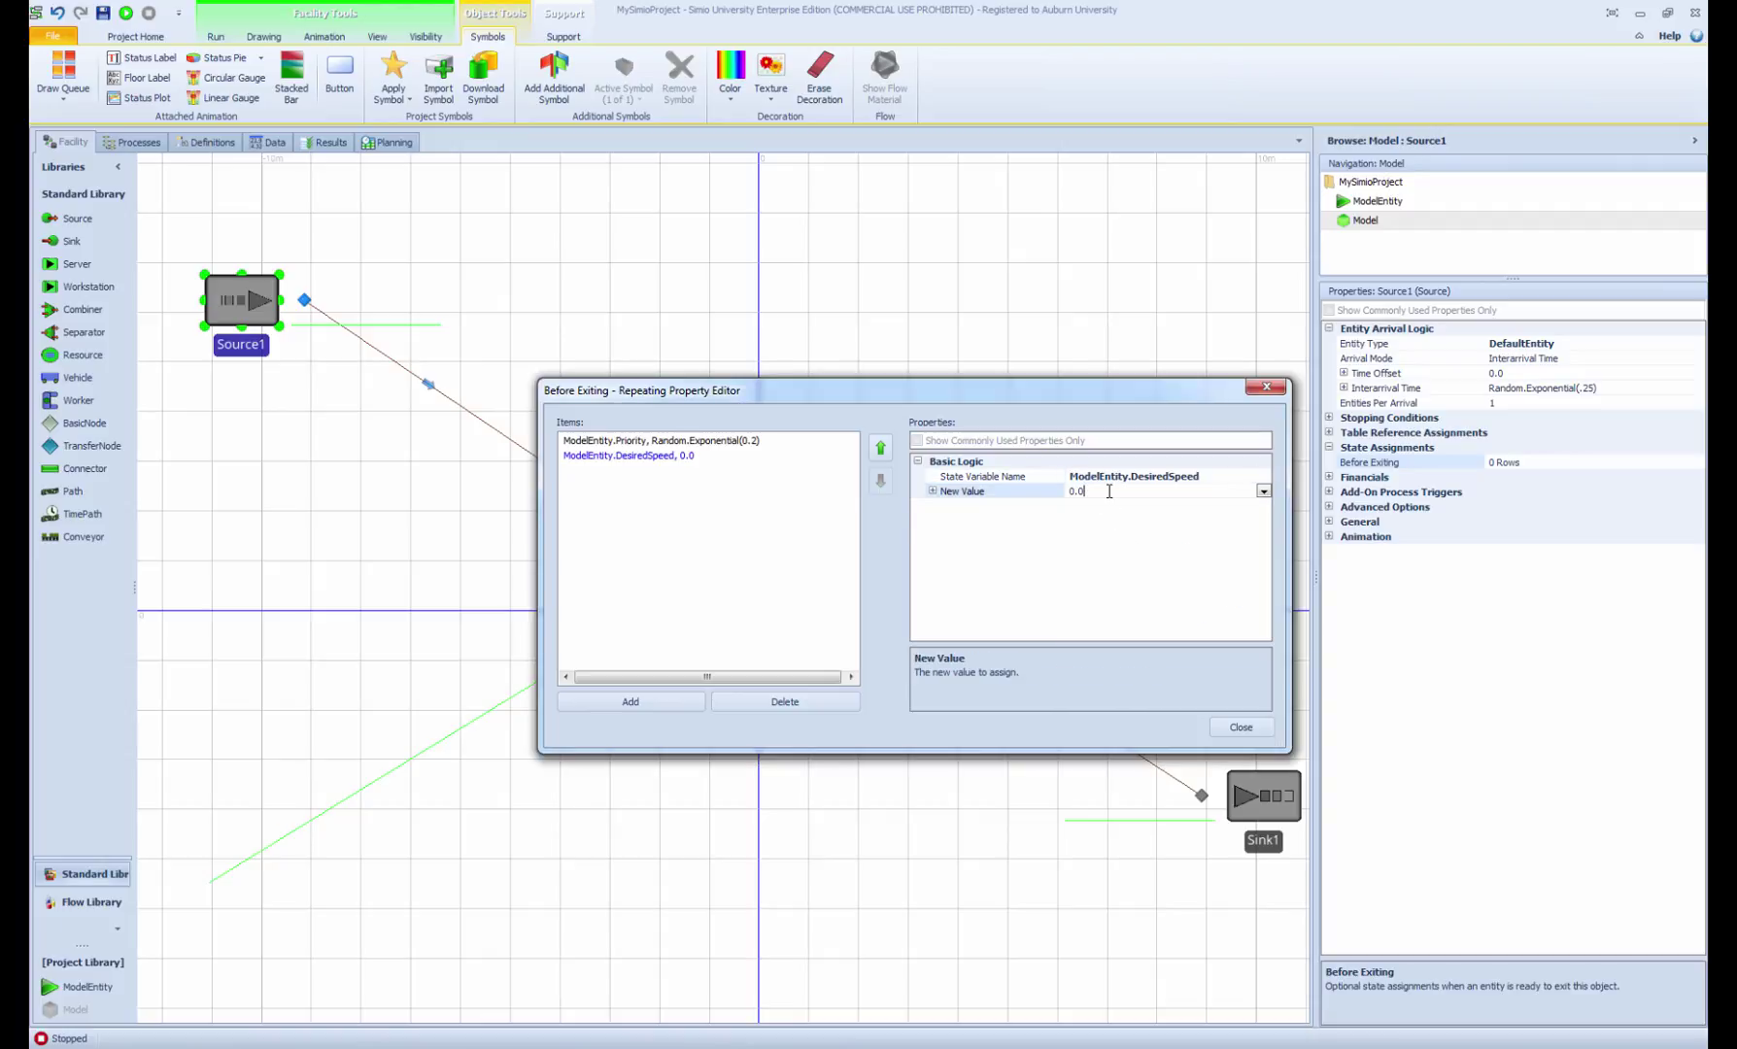
left_click_drag(1108, 492, 1050, 489)
type("3.0")
key("Return")
left_click(1242, 730)
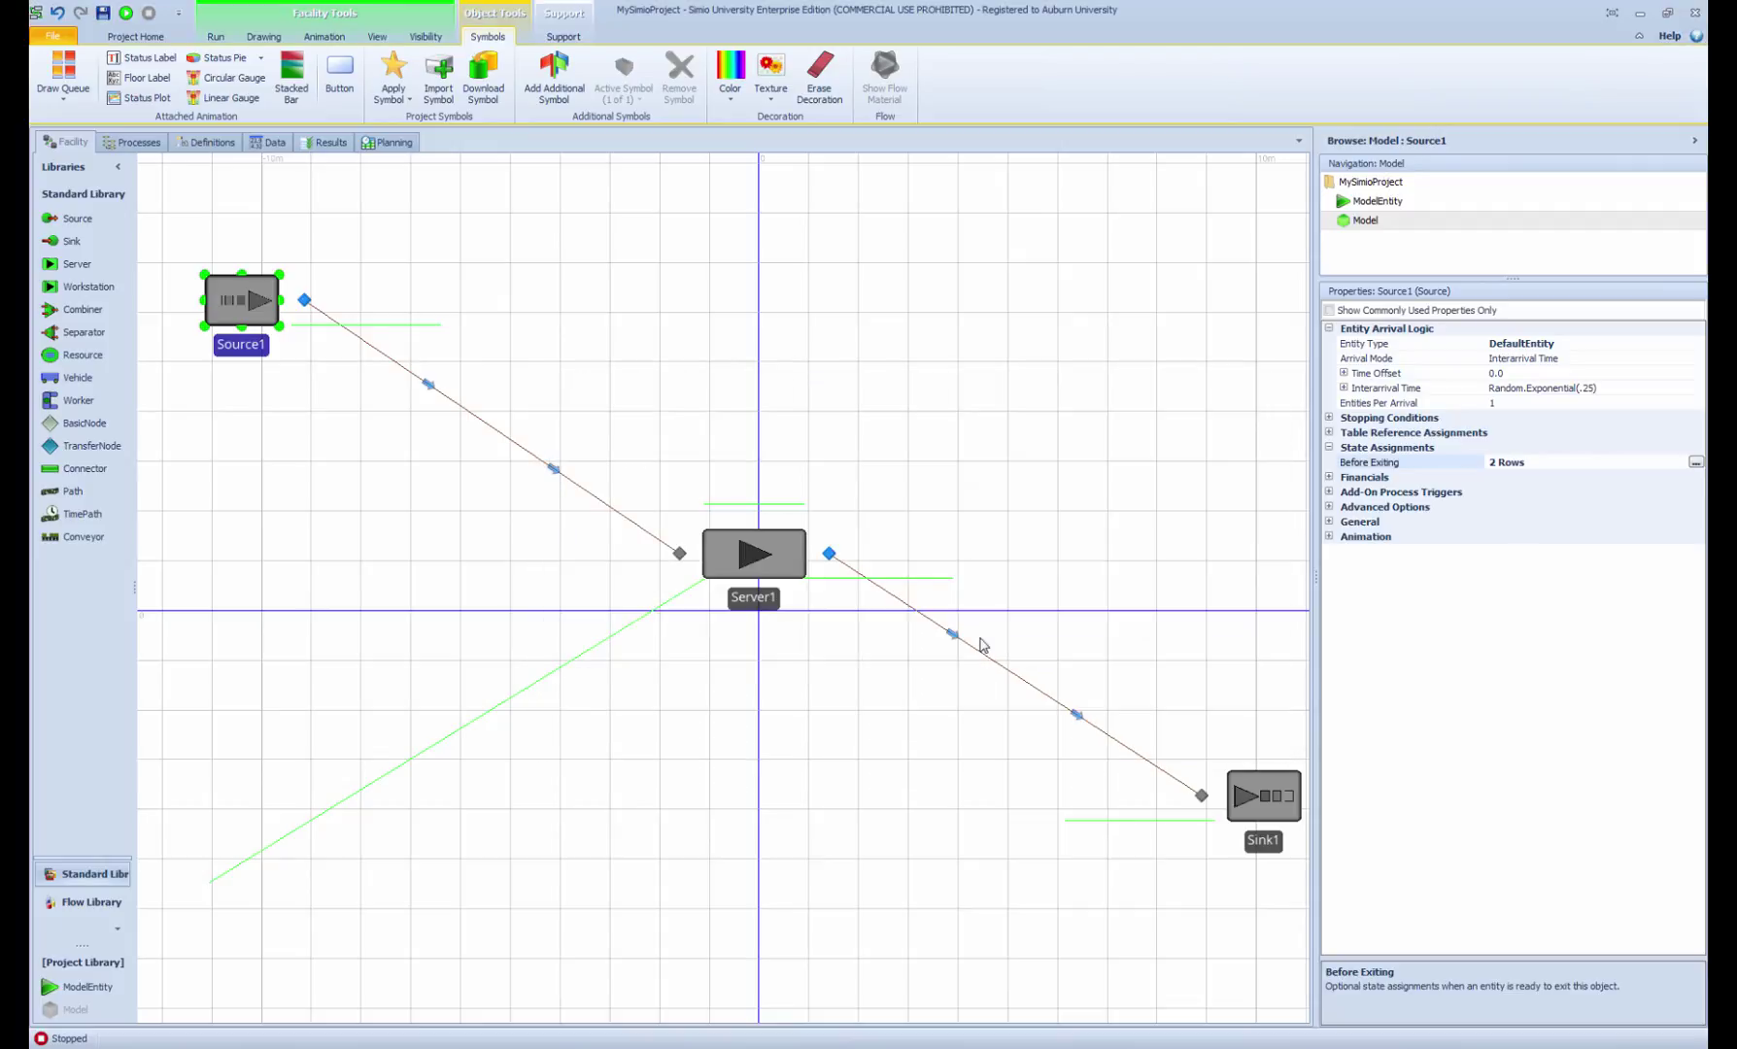
Check Server1's process logic properties, and run the model briefly to watch how fast entities leave Source1.
left_click(1012, 498)
left_click(234, 308)
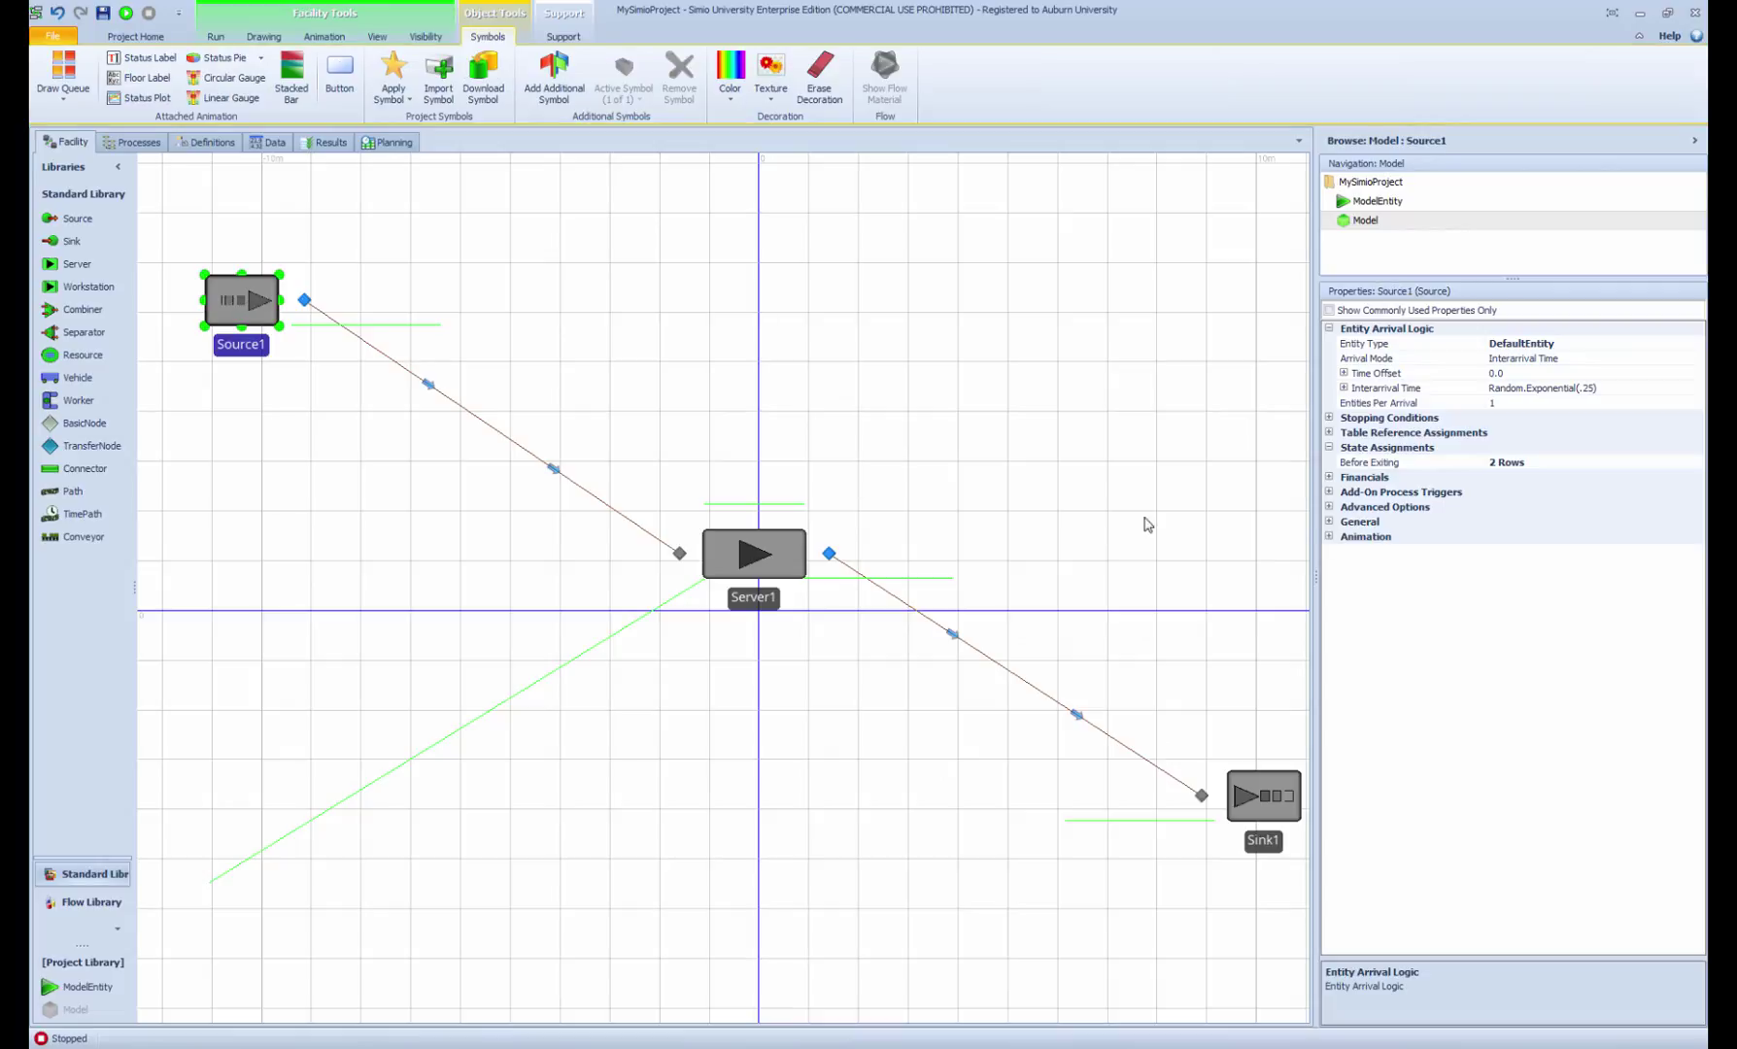
left_click_drag(1063, 531, 1049, 524)
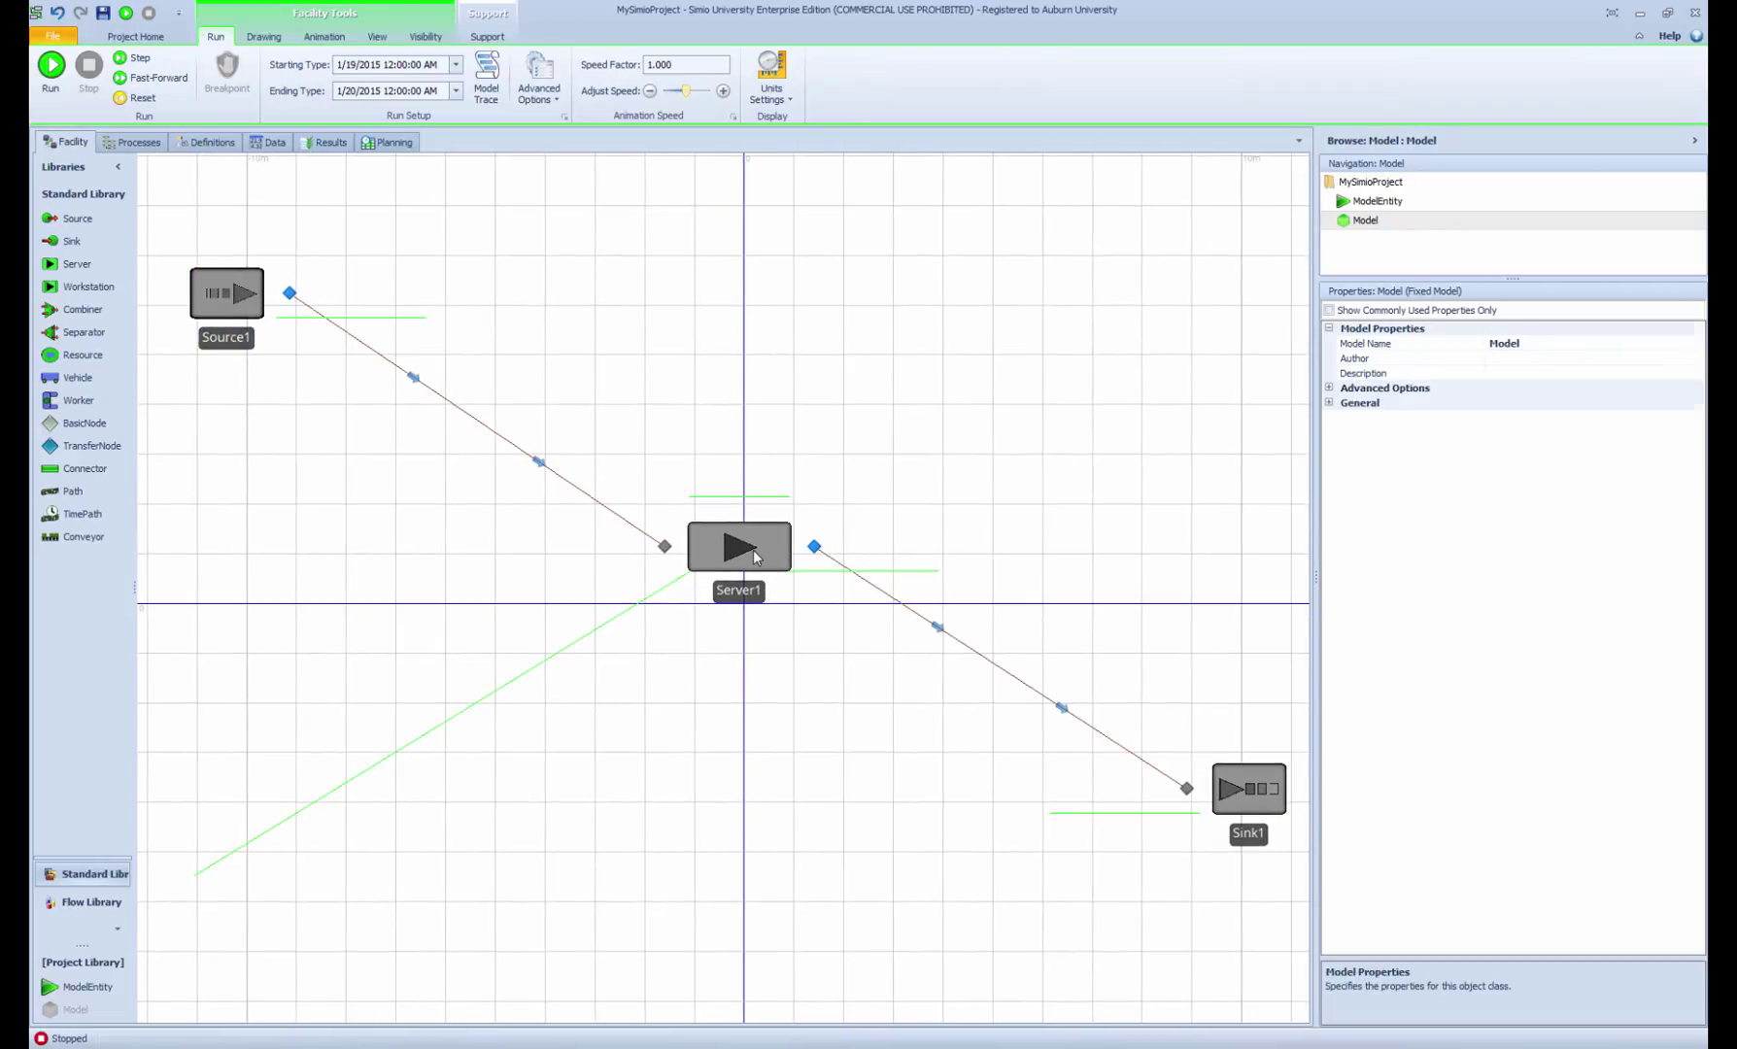
left_click(756, 557)
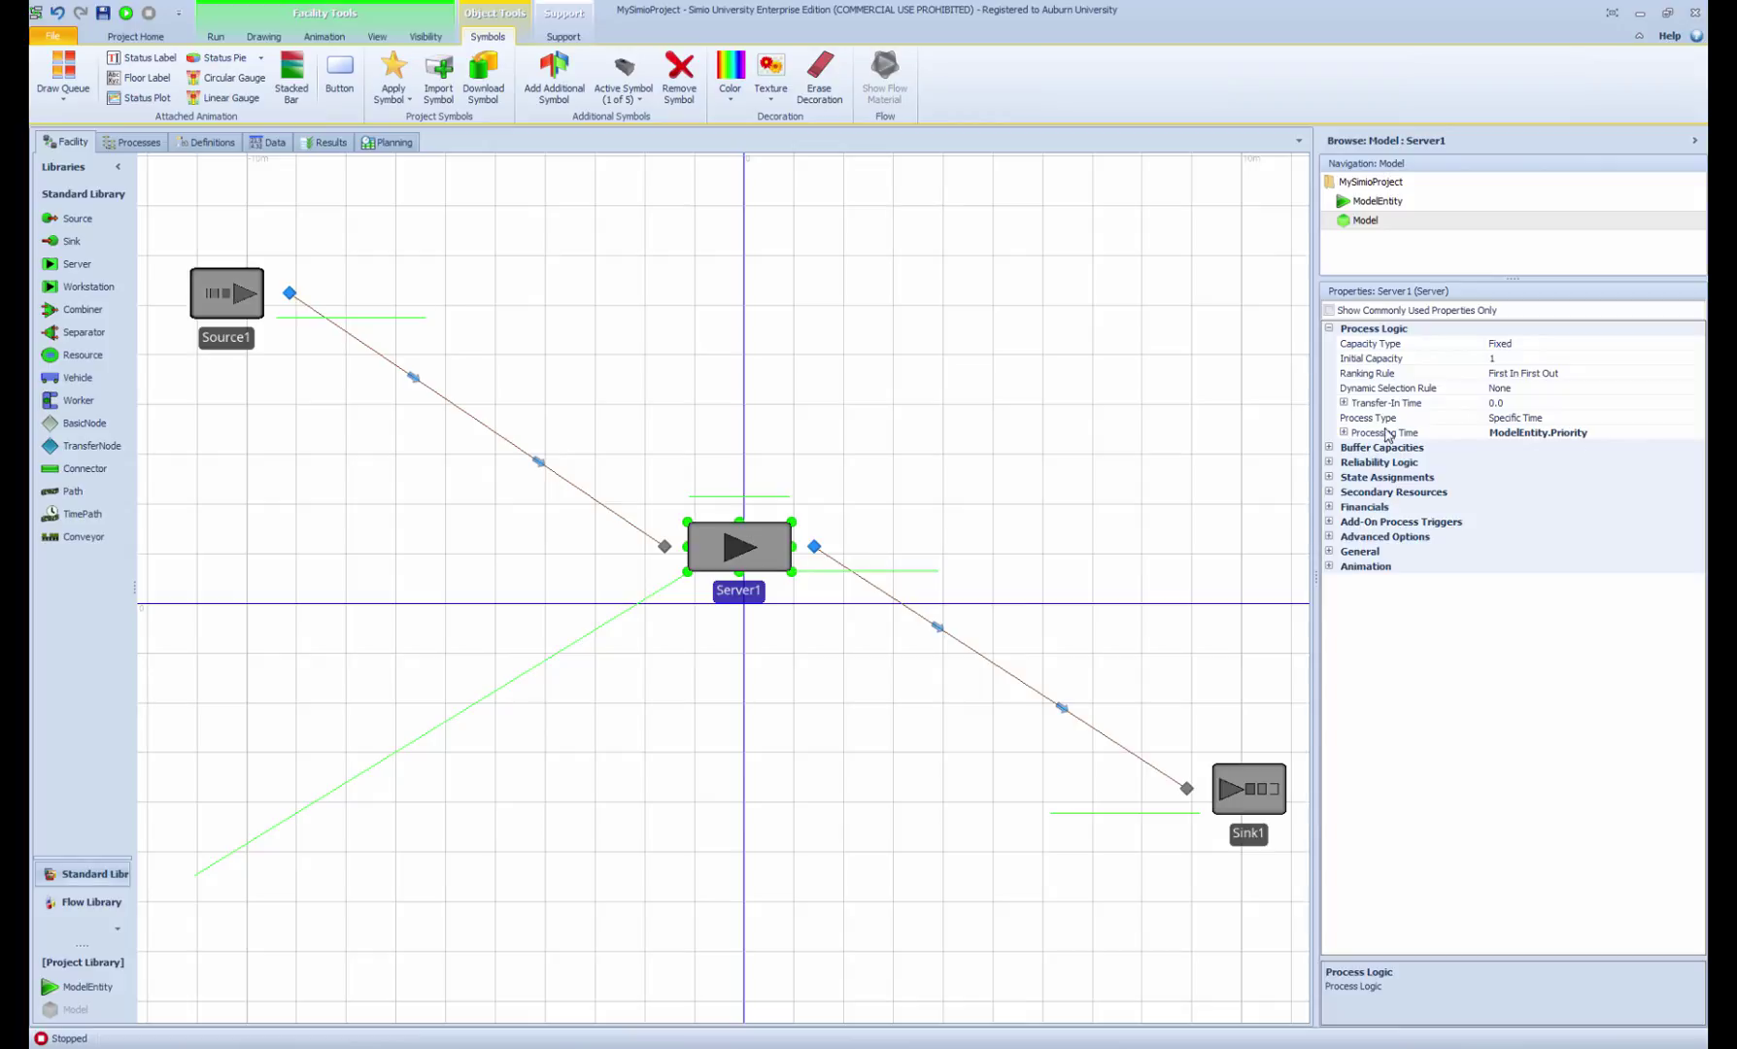
left_click(126, 13)
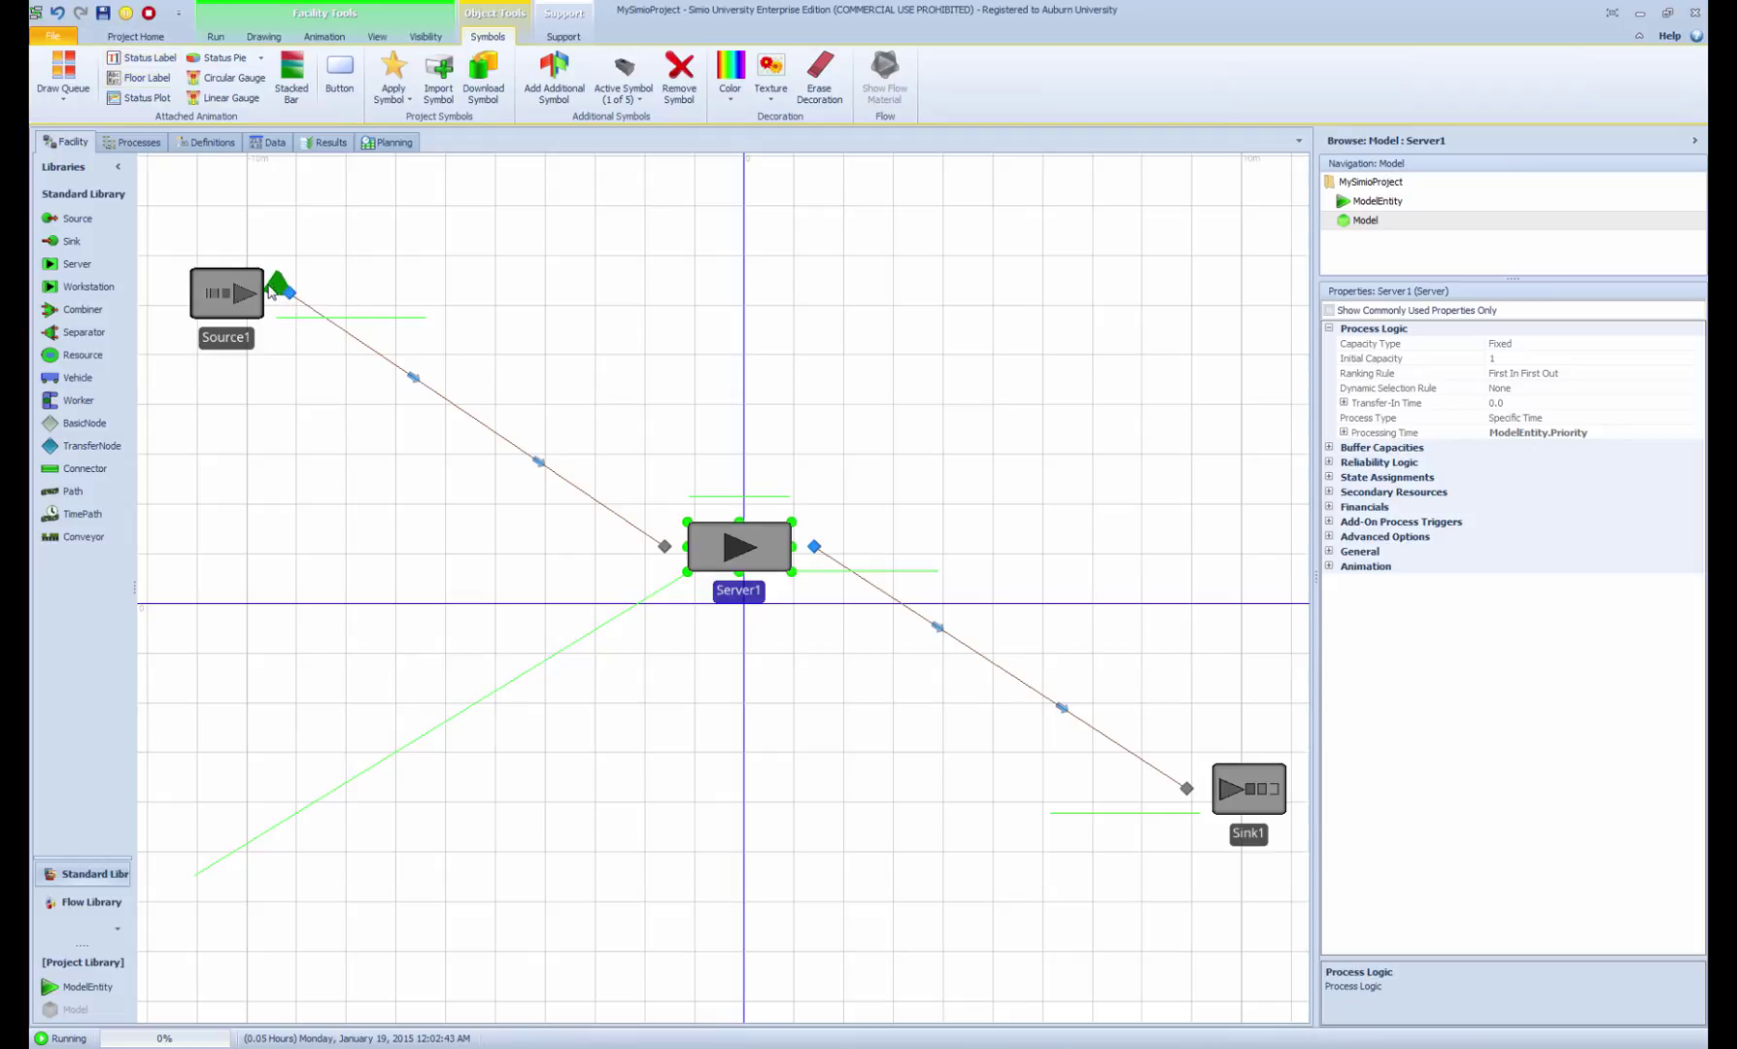
left_click(149, 13)
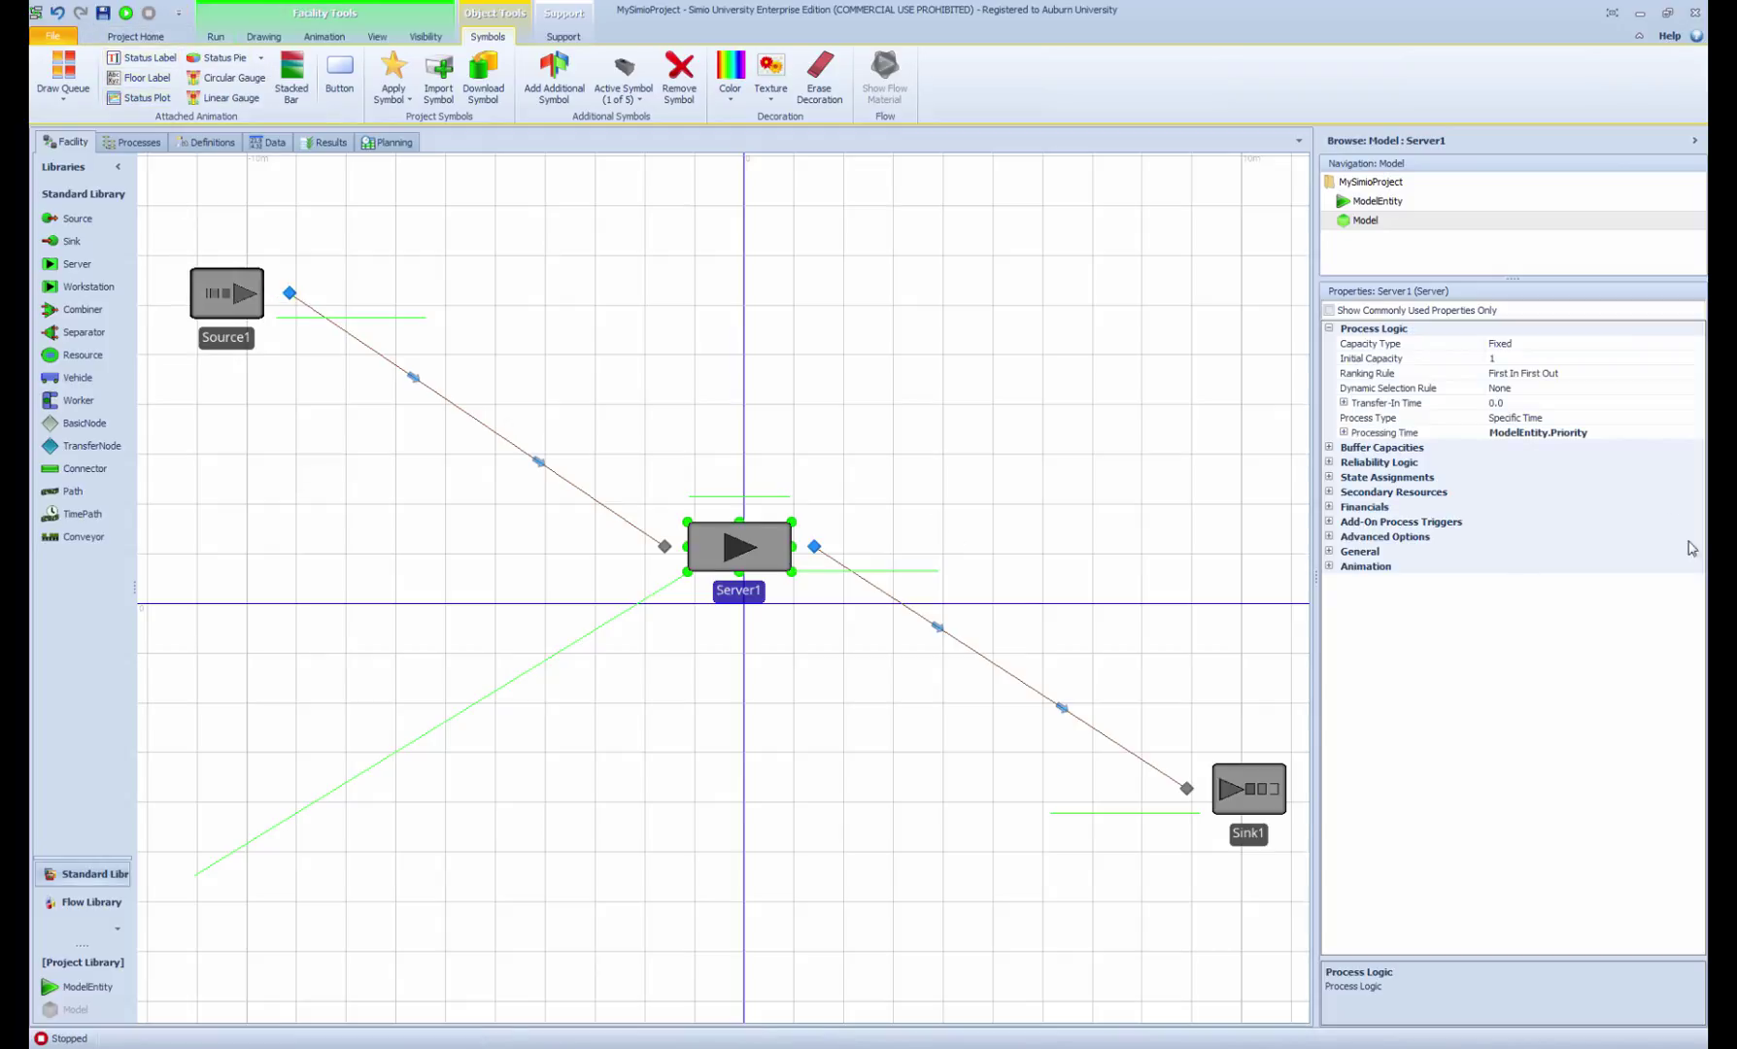
Set the units of Source1's Before Exiting DesiredSpeed assignment to Meters per Second and close the assignment editor.
left_click(234, 312)
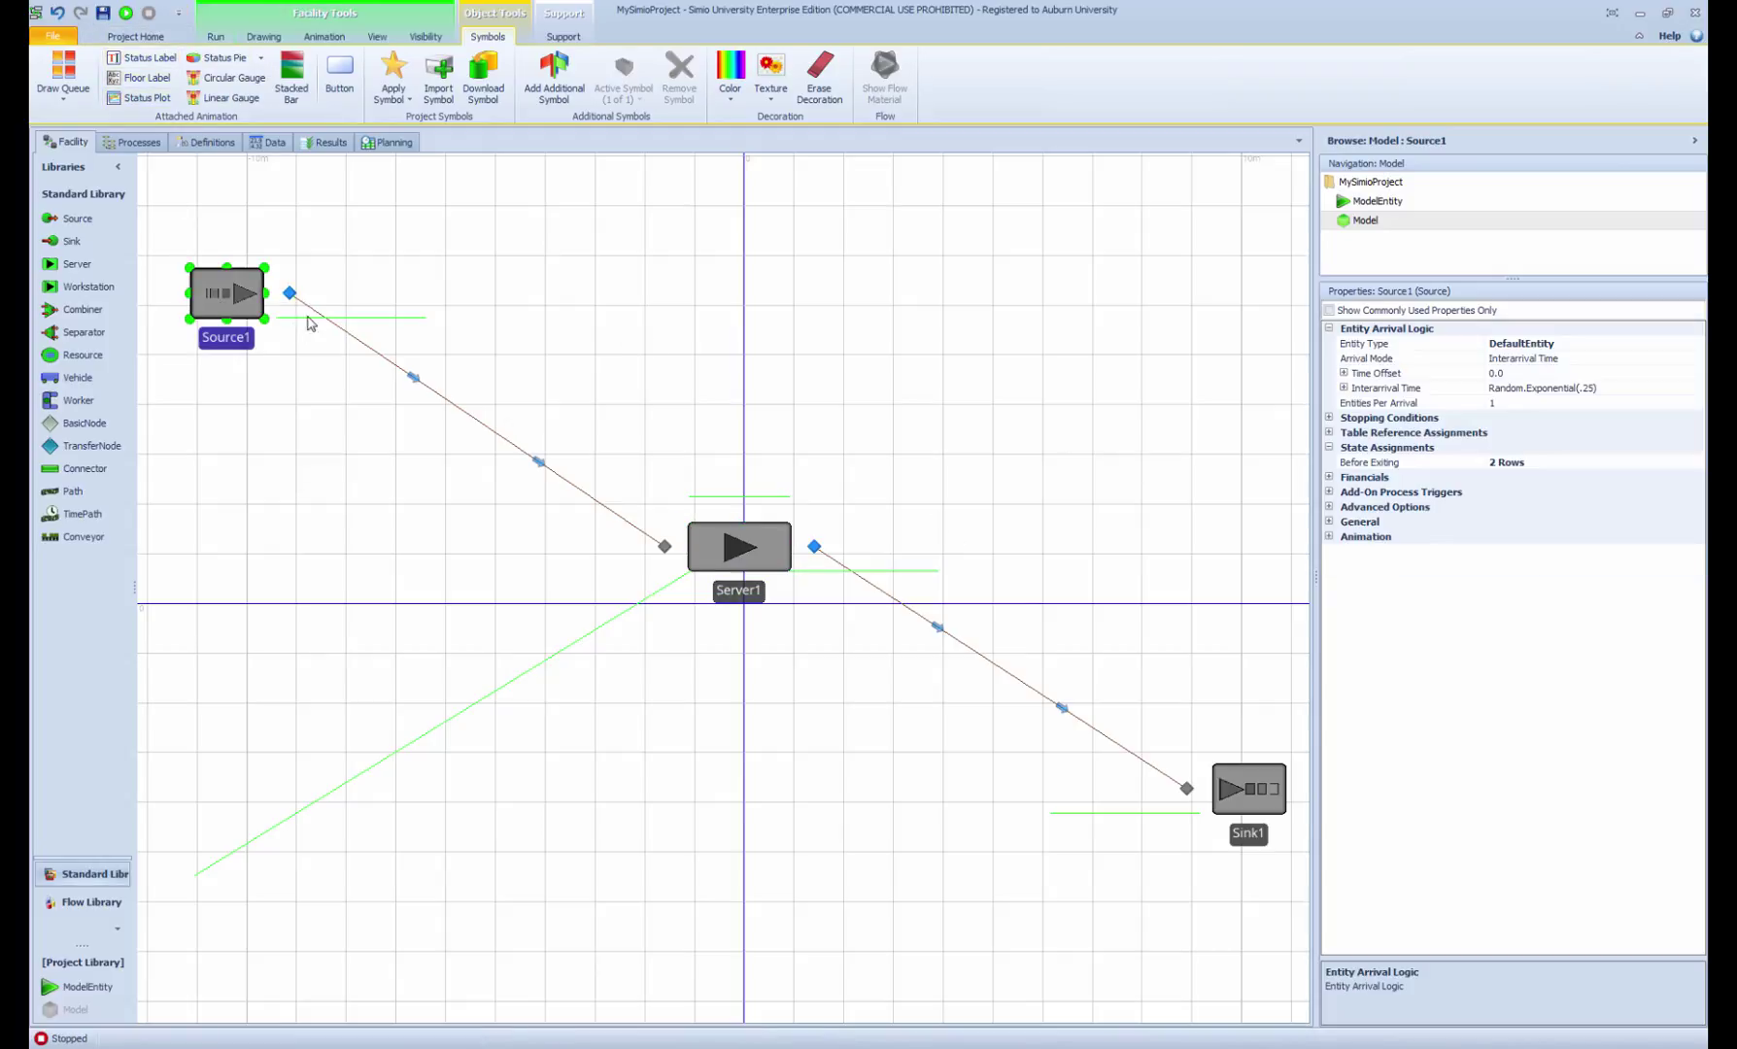
left_click(1628, 463)
left_click(1696, 462)
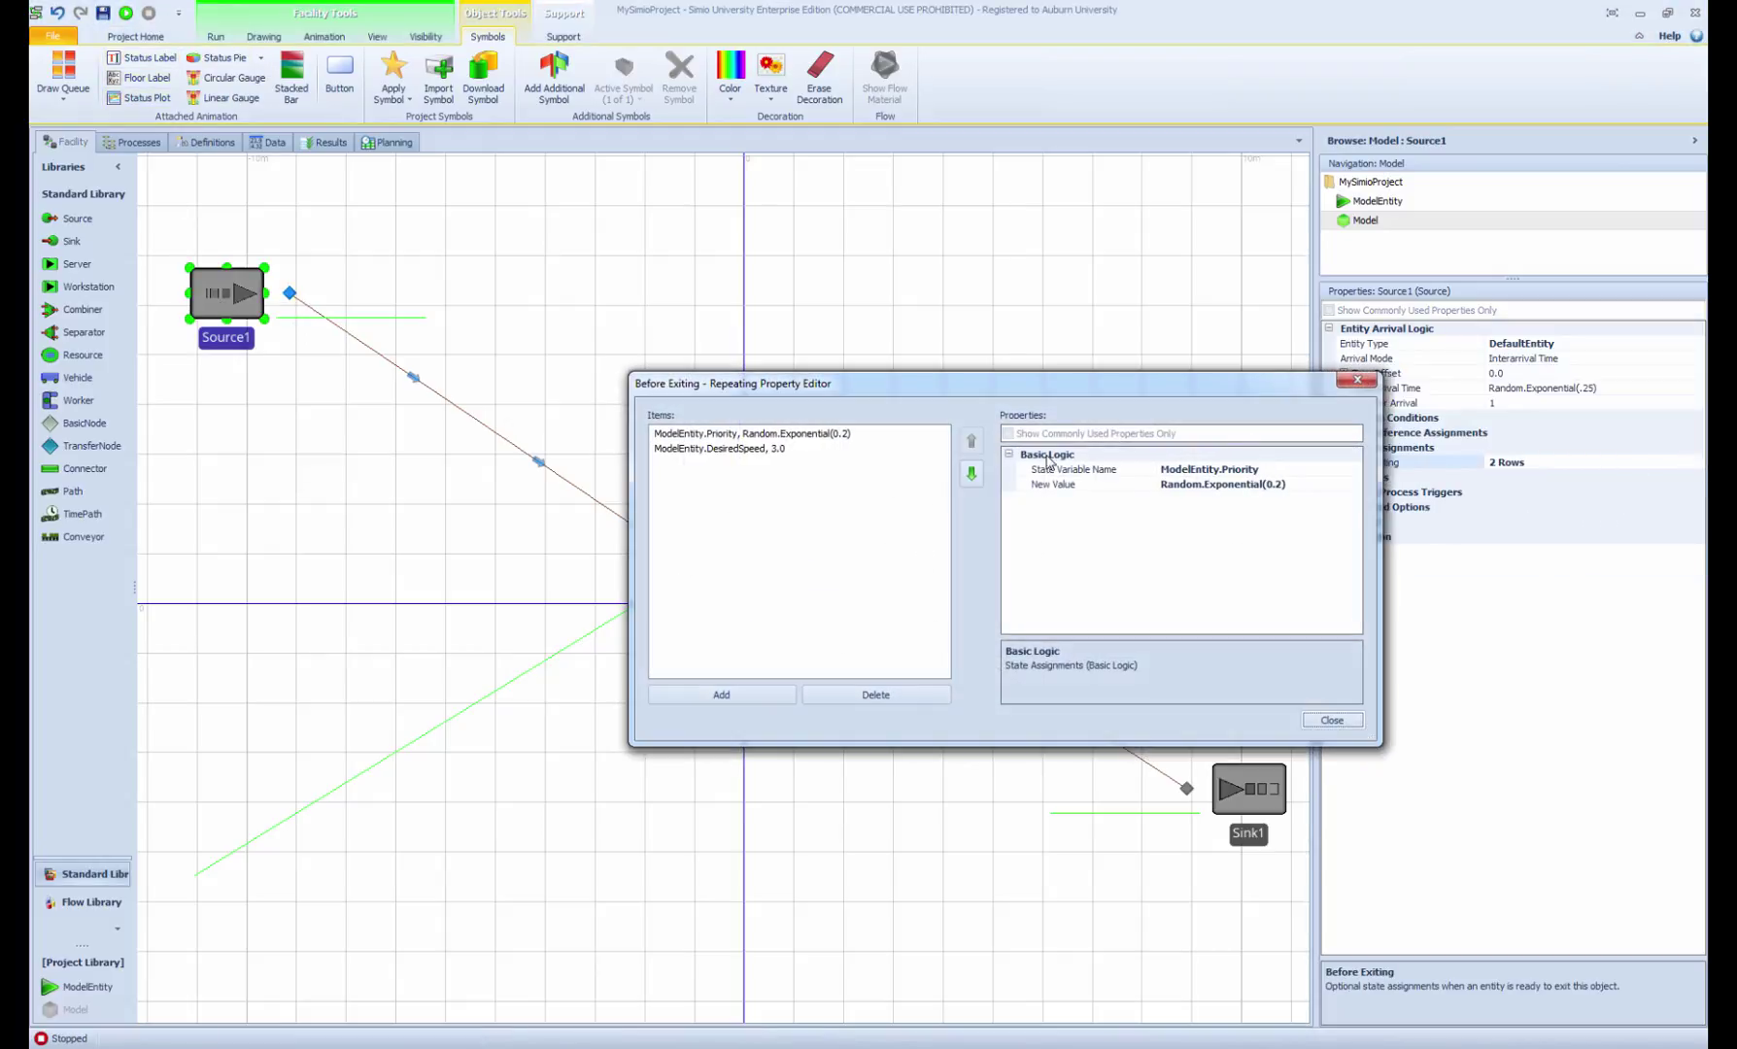
left_click(775, 449)
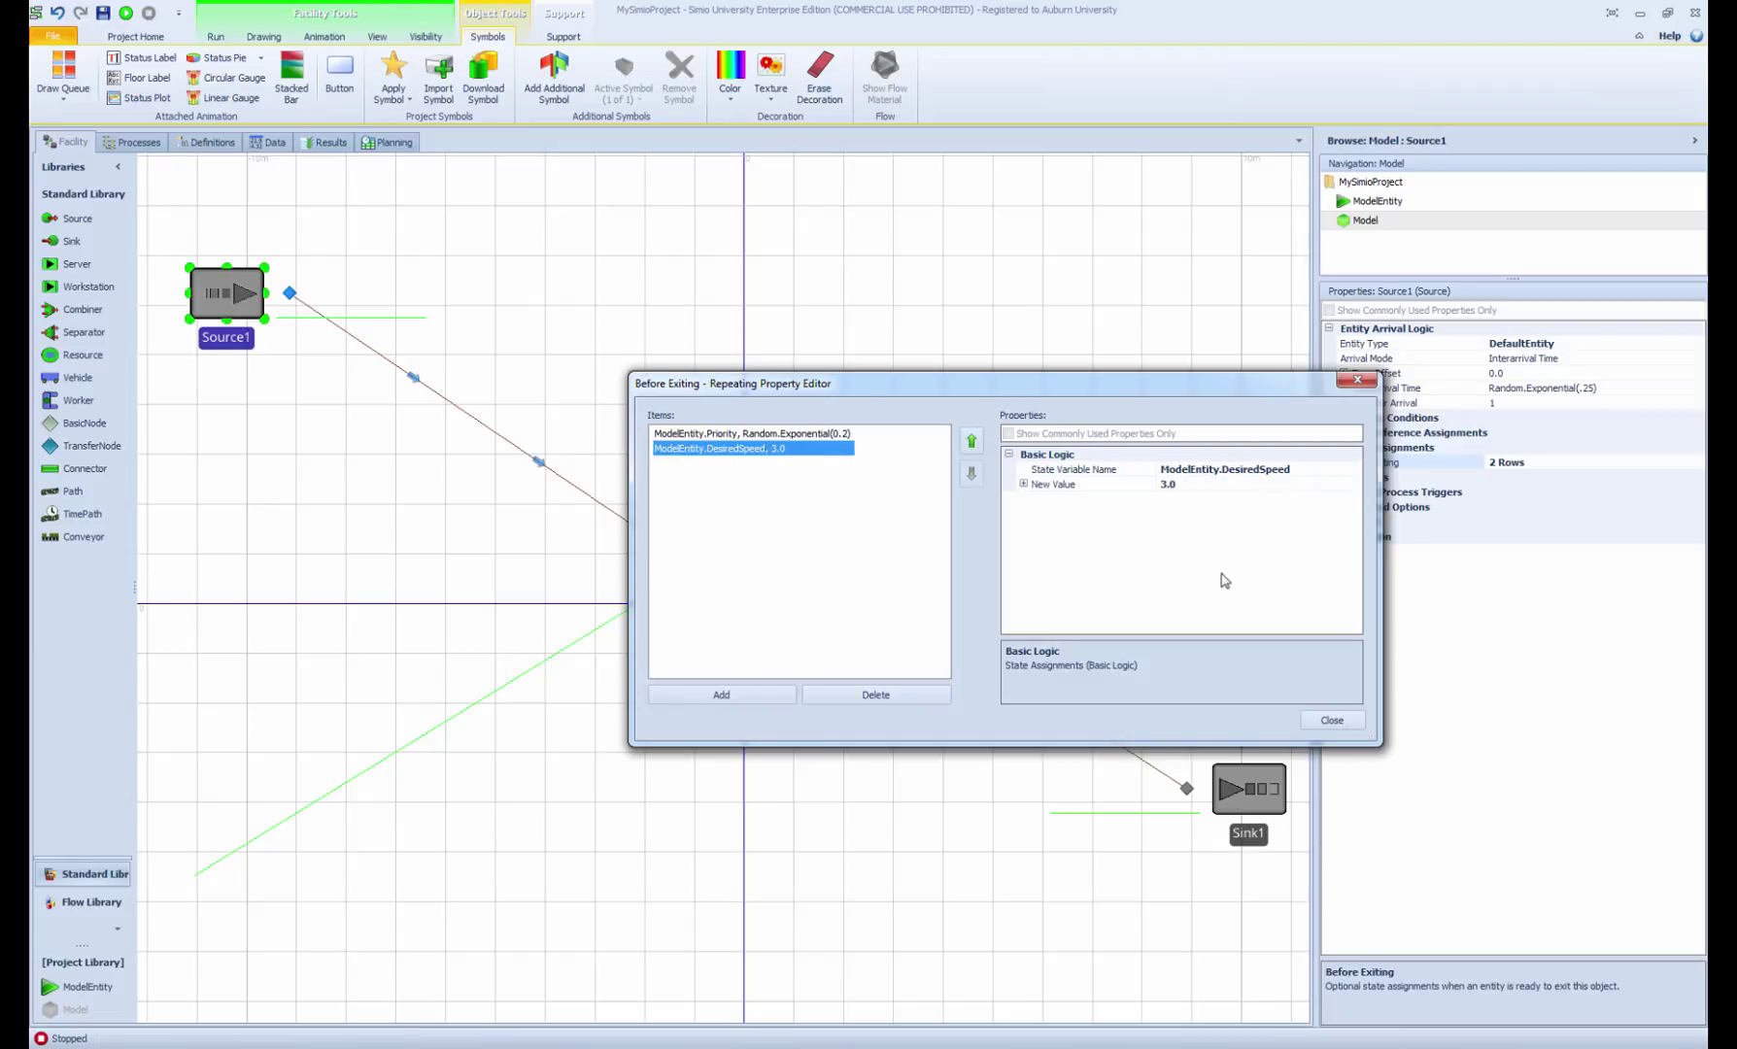
left_click(1022, 488)
left_click(1023, 484)
left_click(1283, 499)
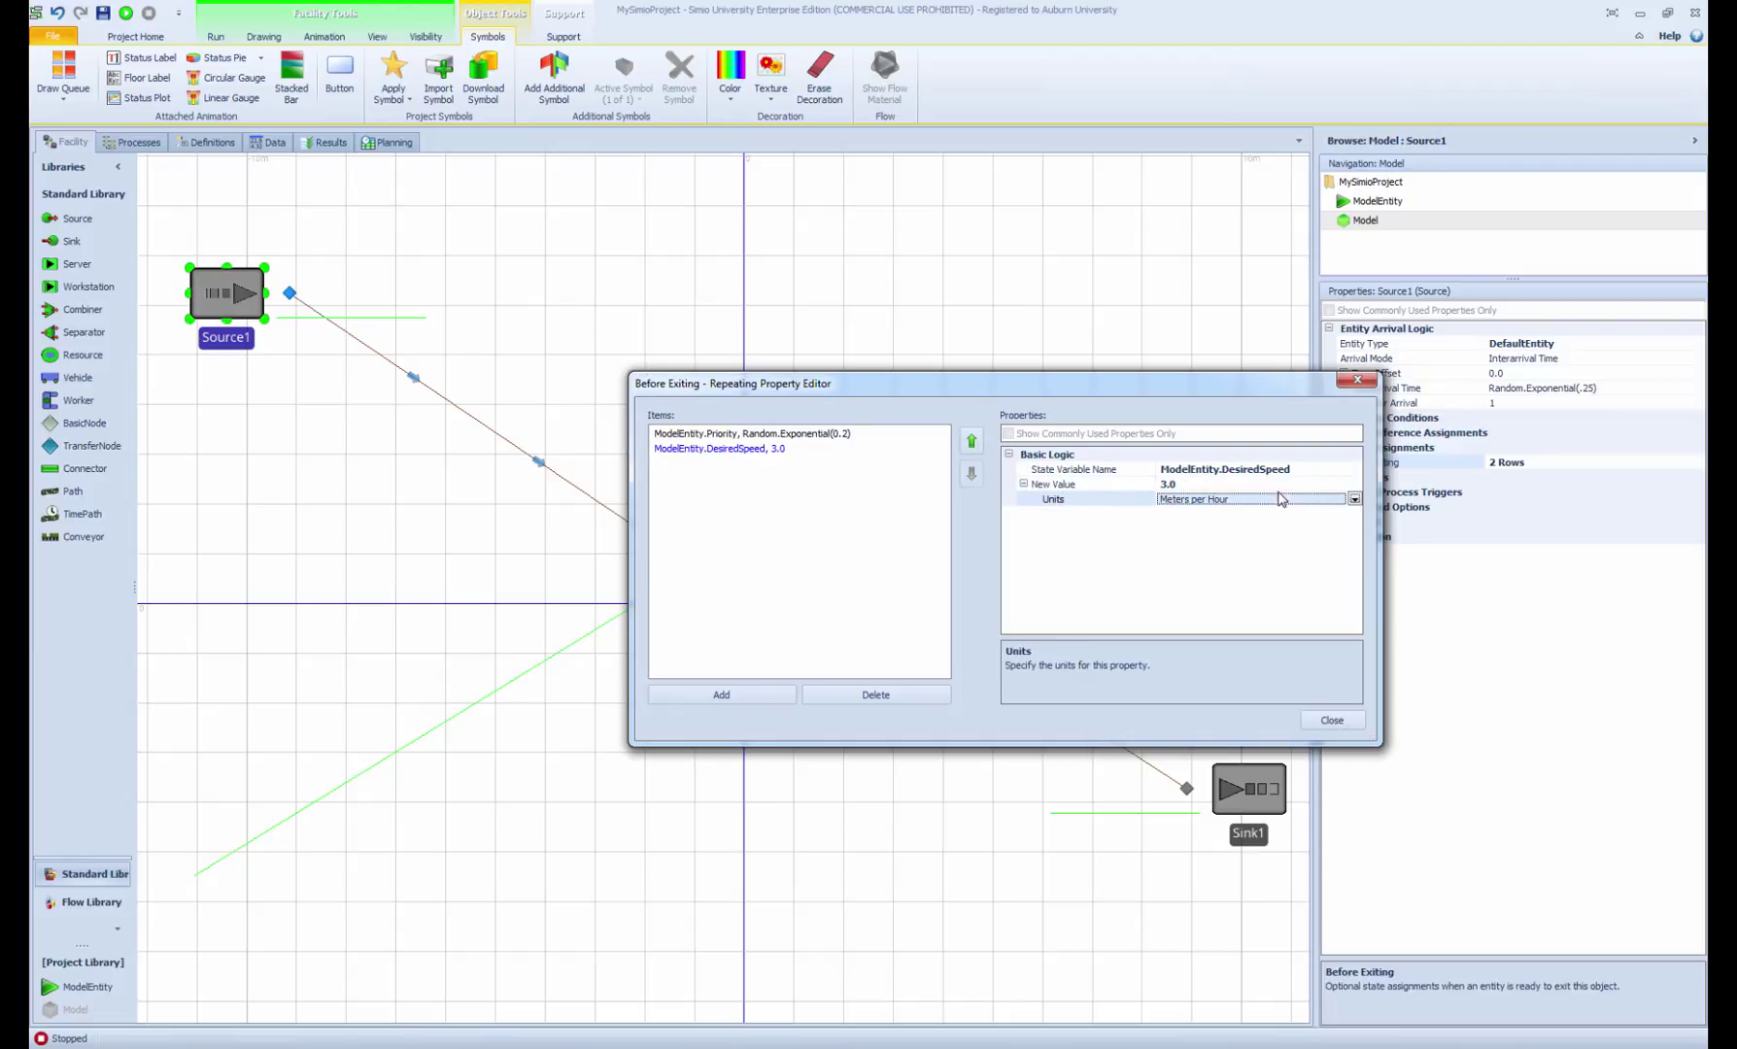
left_click(1355, 500)
left_click(1225, 537)
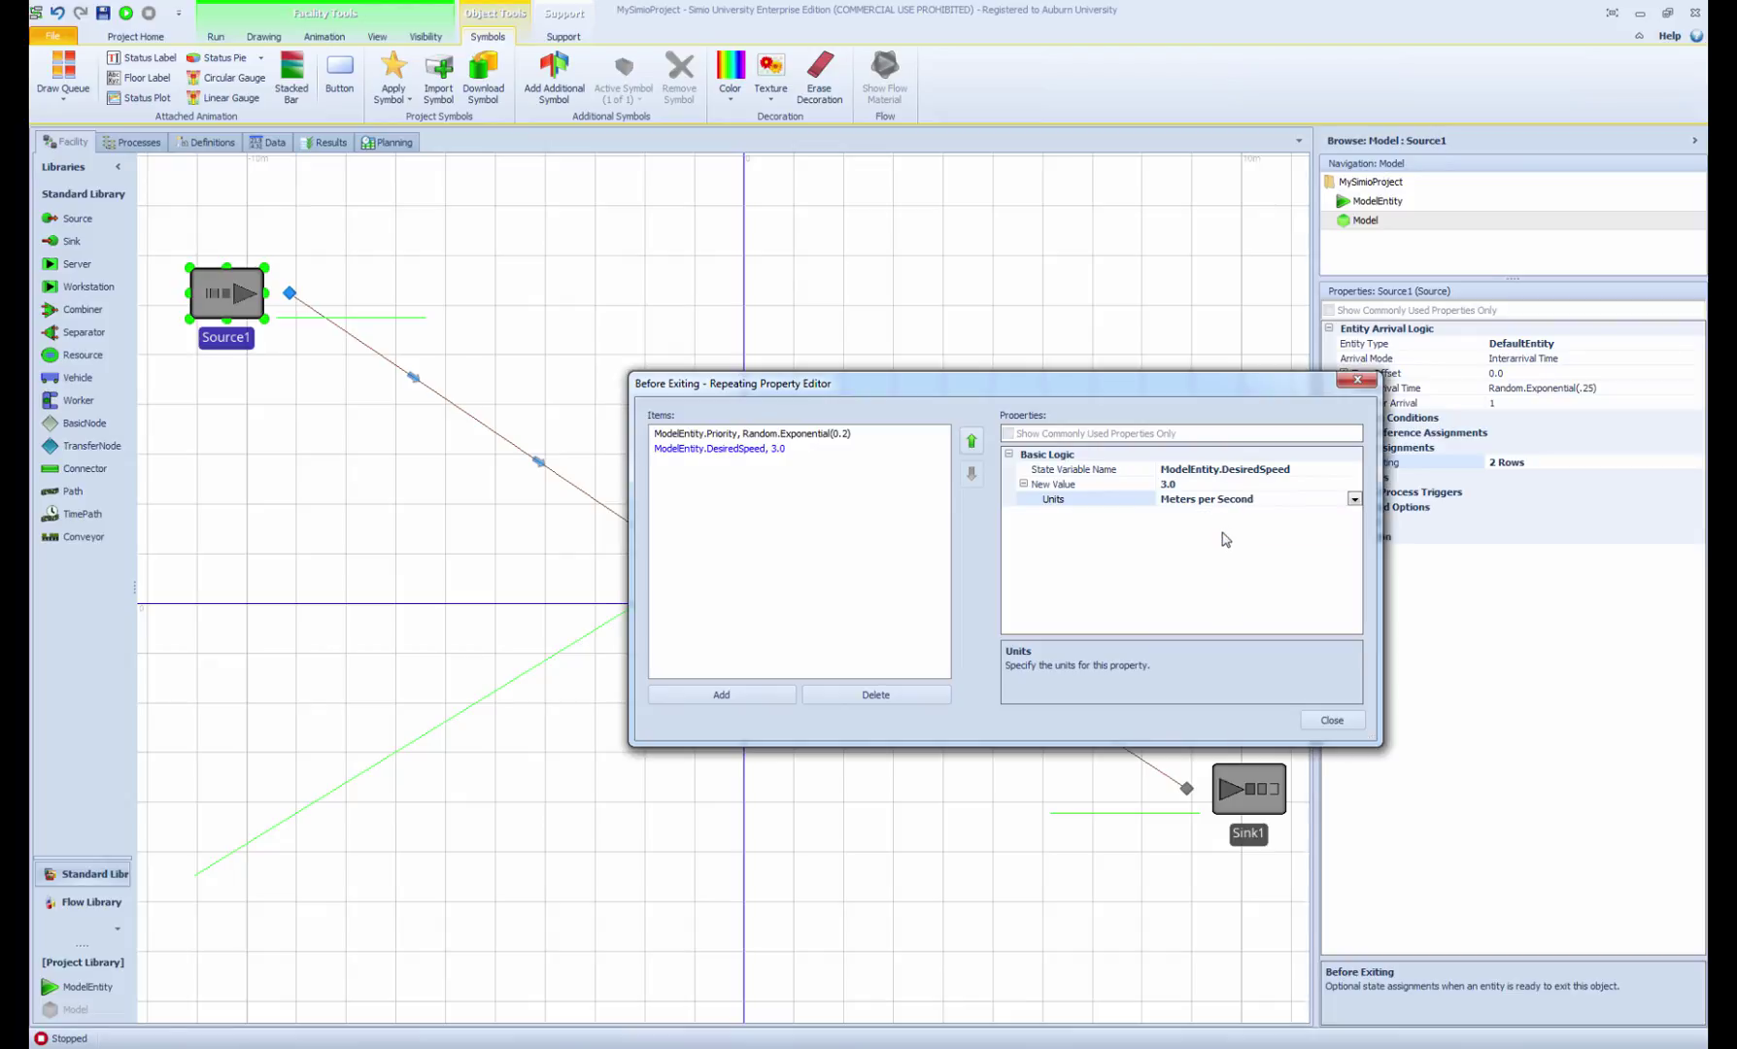
left_click(1331, 719)
Deselect Source1 and run the model to watch the entities move.
left_click(878, 417)
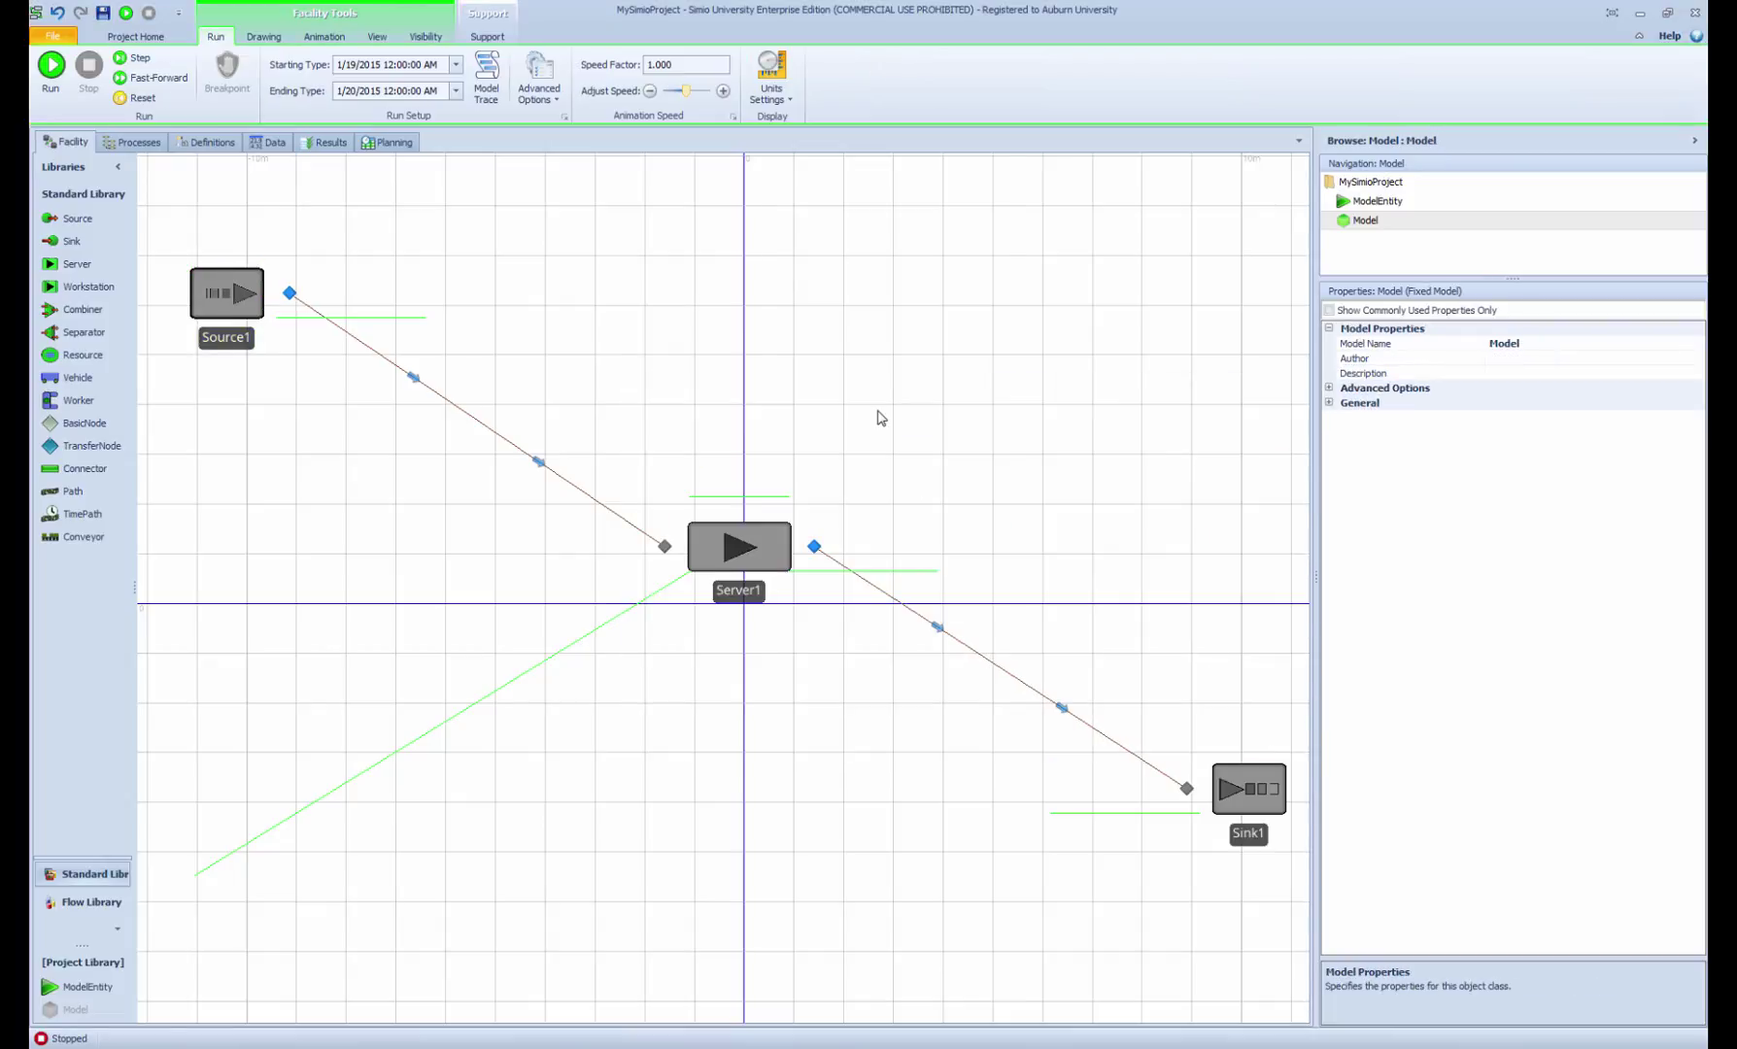
left_click(51, 65)
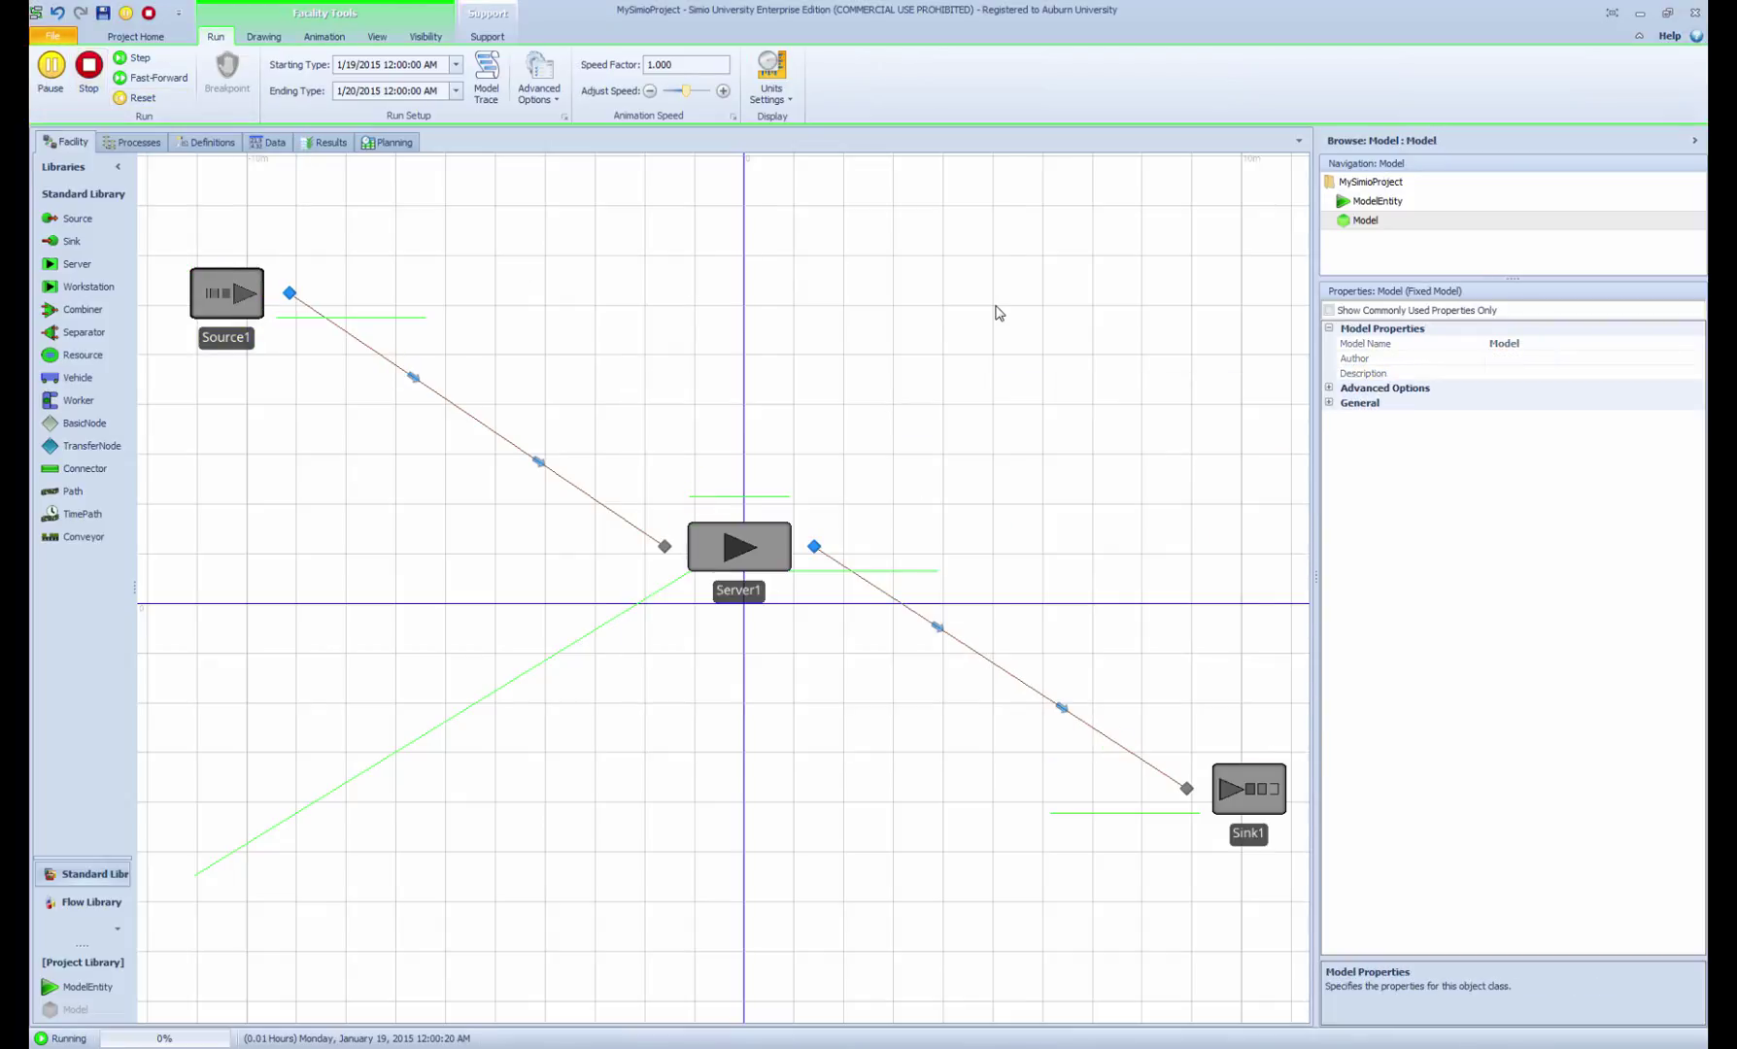